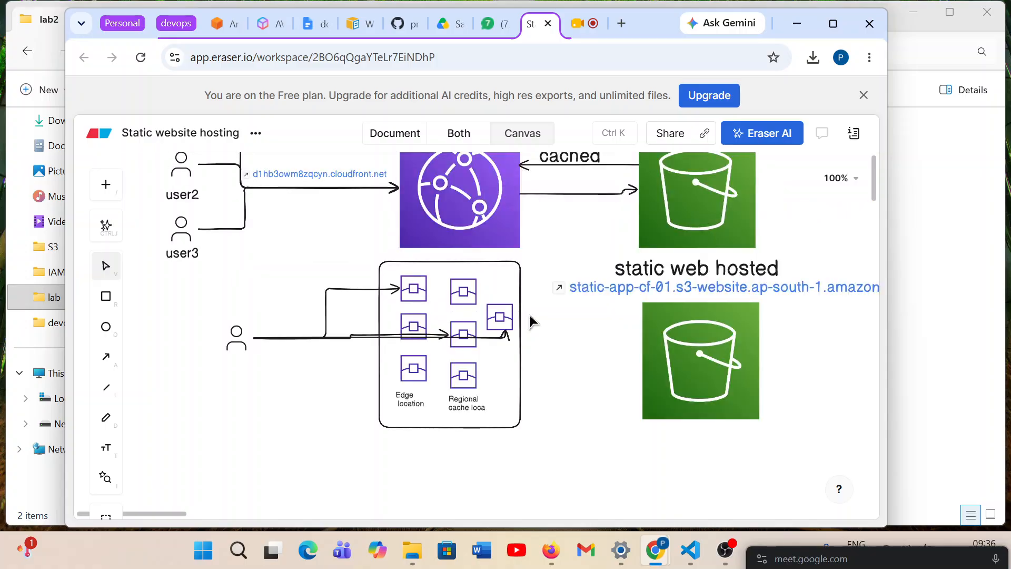
scroll(533, 321, "up", 1)
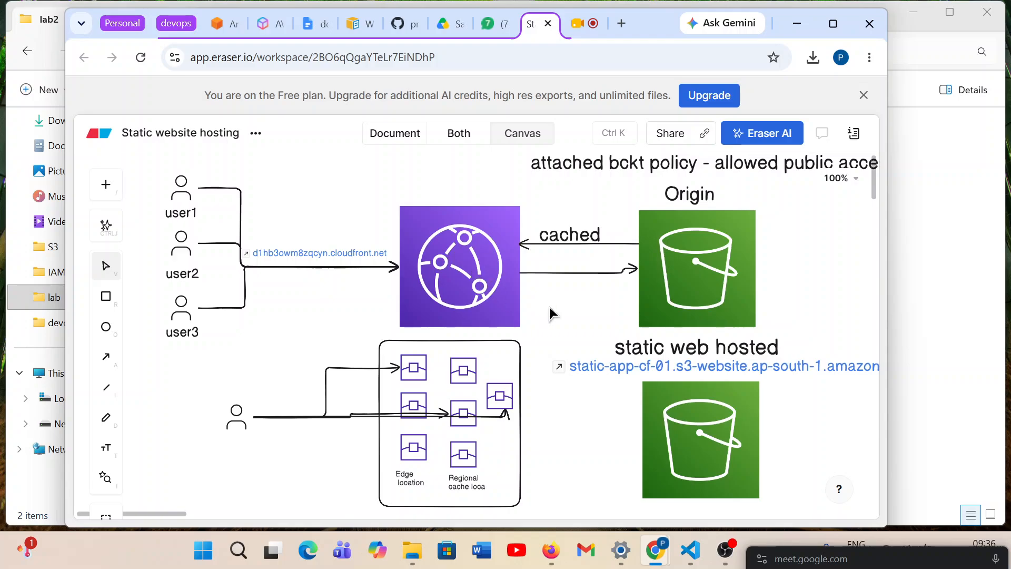
- Scroll the canvas down past the CloudFront and S3 diagram to an empty area
scroll(550, 314, "down", 3)
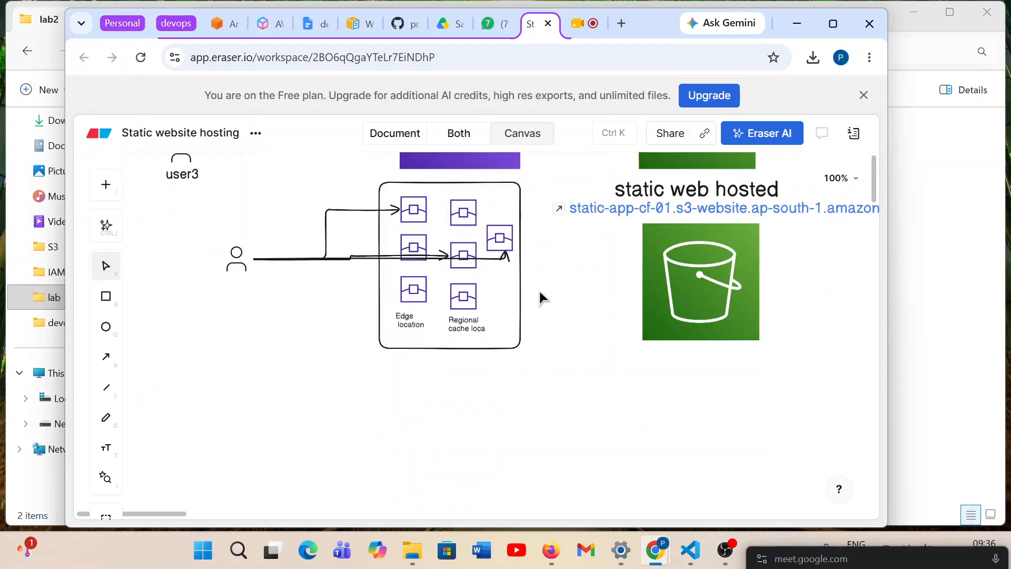
scroll(556, 360, "down", 8)
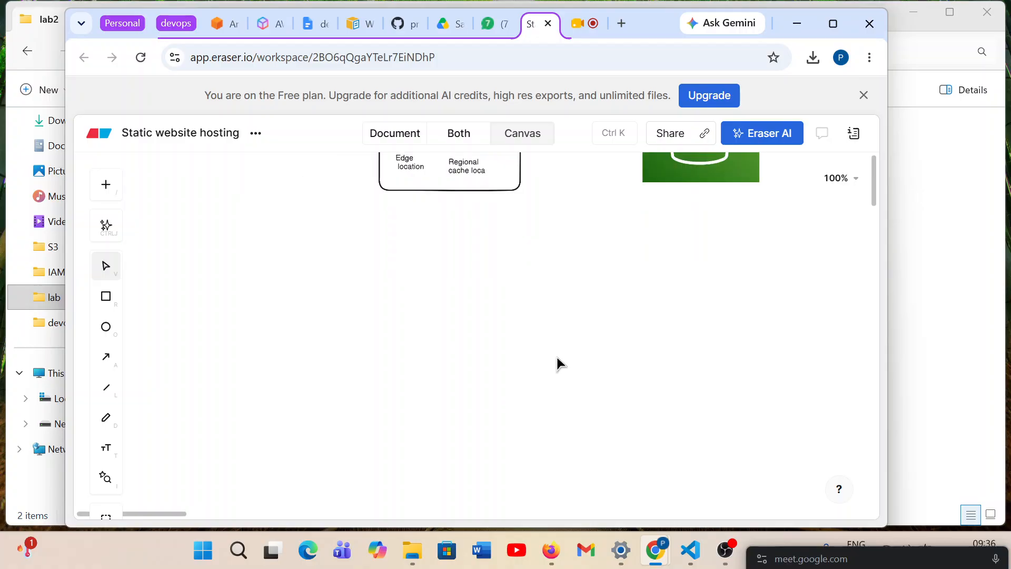
- Insert the AWS ec2 icon on the empty canvas and enlarge it to about 176 px
left_click(103, 183)
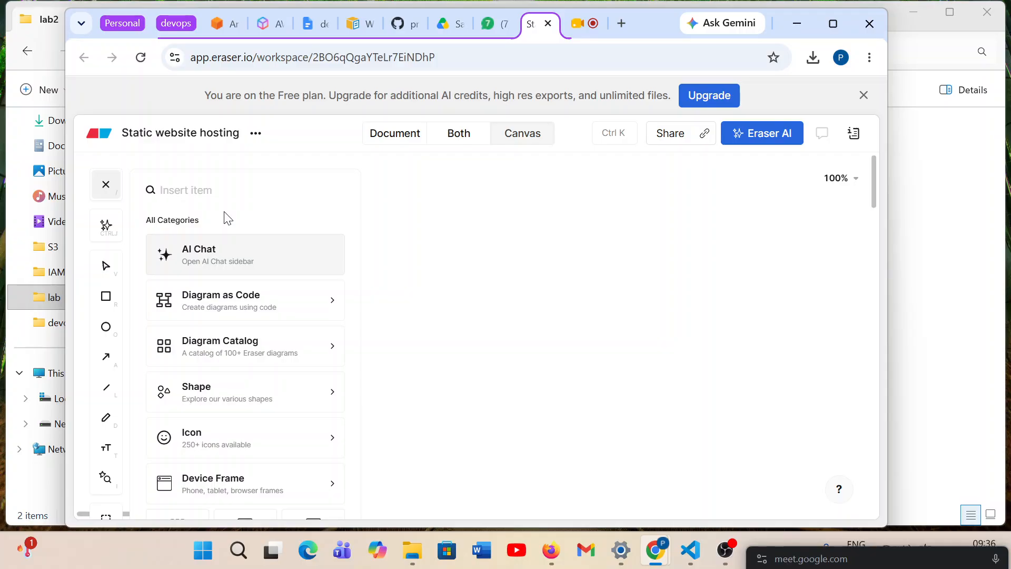
type("ec2")
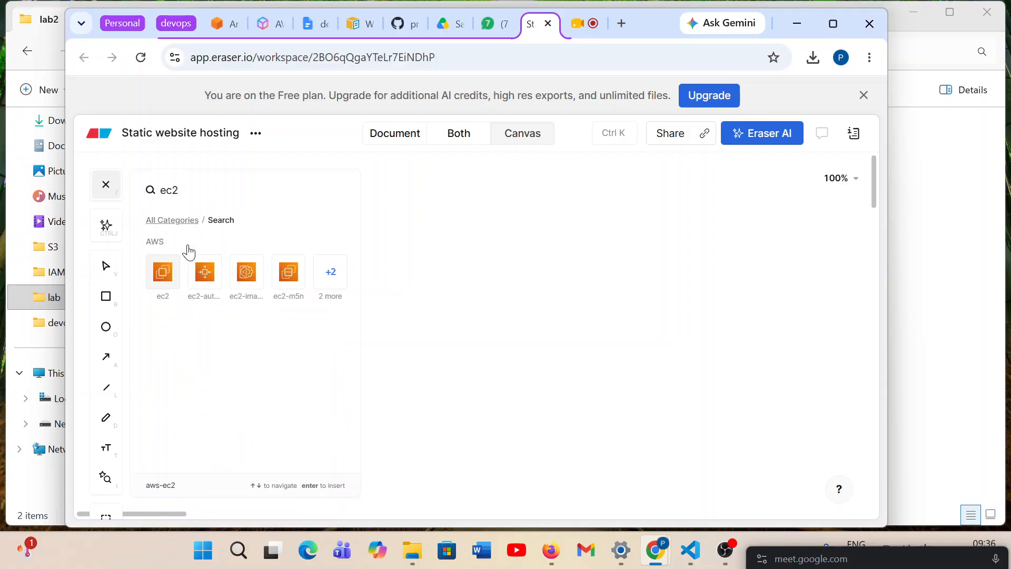
left_click(171, 274)
left_click(590, 267)
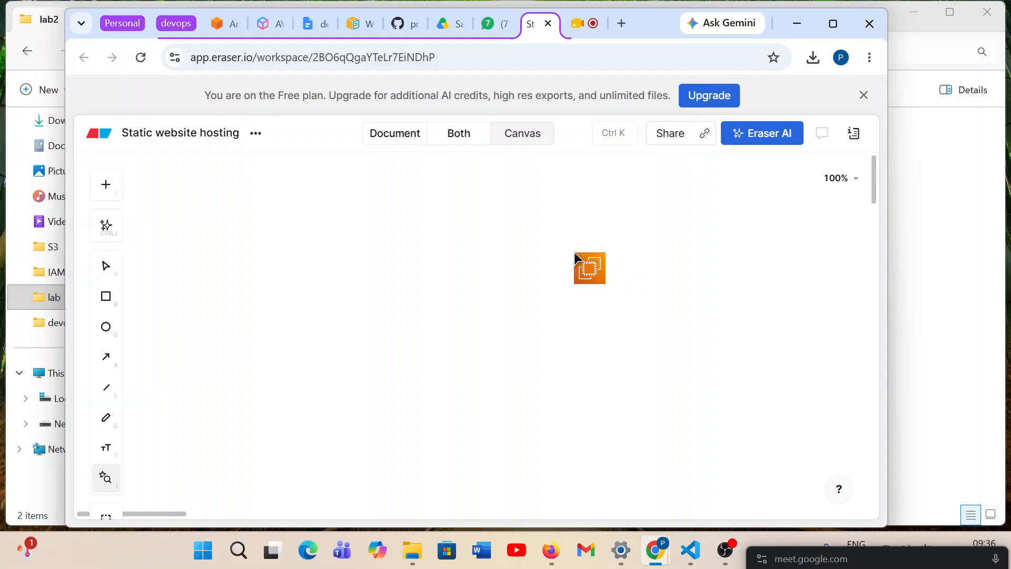
left_click_drag(608, 287, 665, 325)
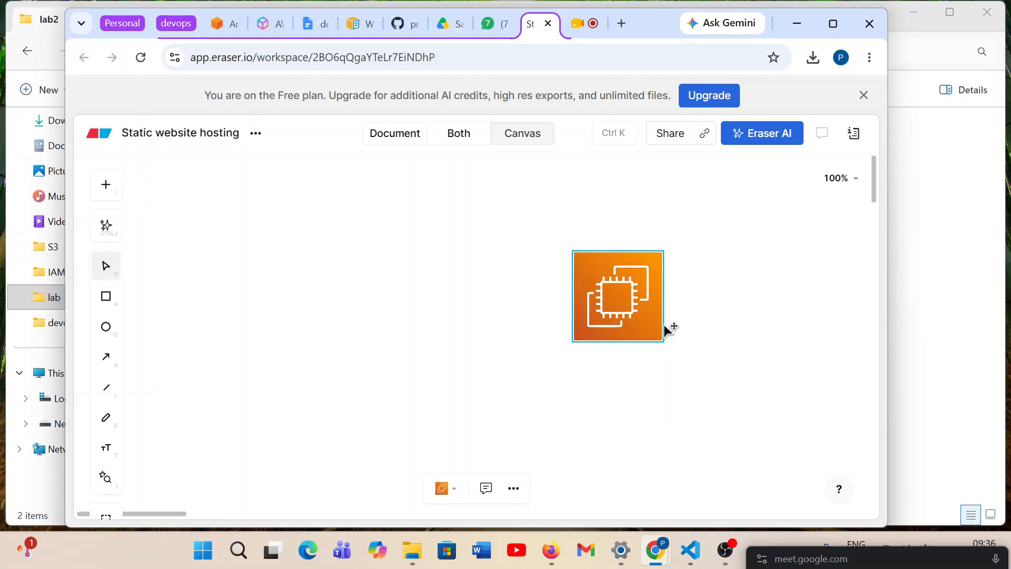
left_click(643, 381)
- Add a text label reading 'ap-south-1' below the EC2 icon
double_click(582, 355)
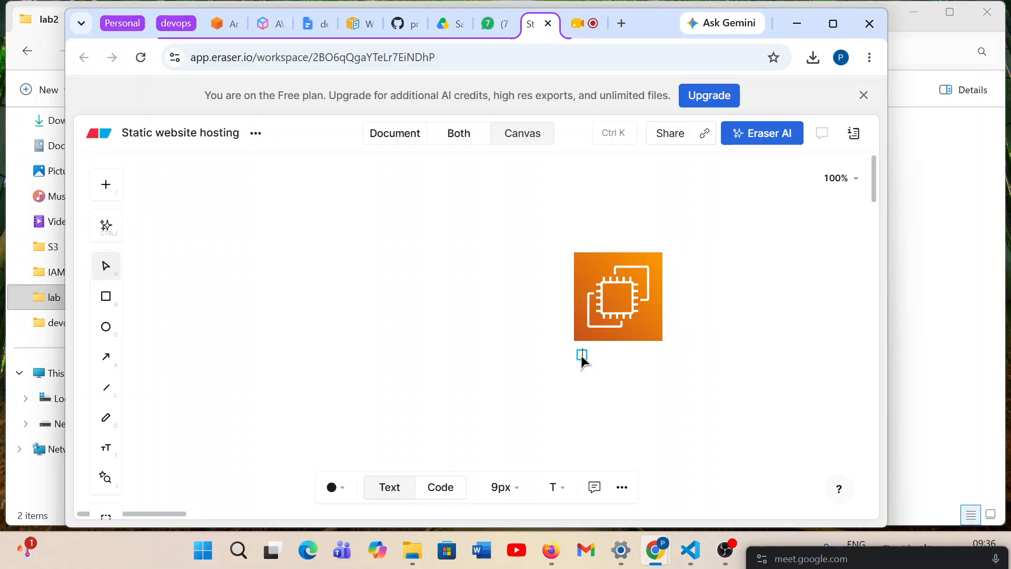
left_click(108, 447)
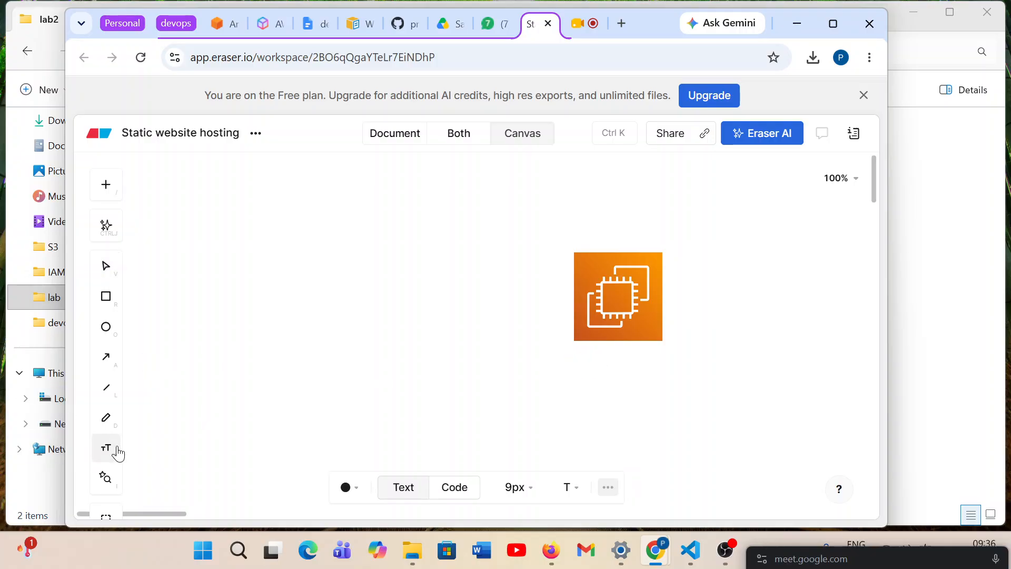
left_click(582, 356)
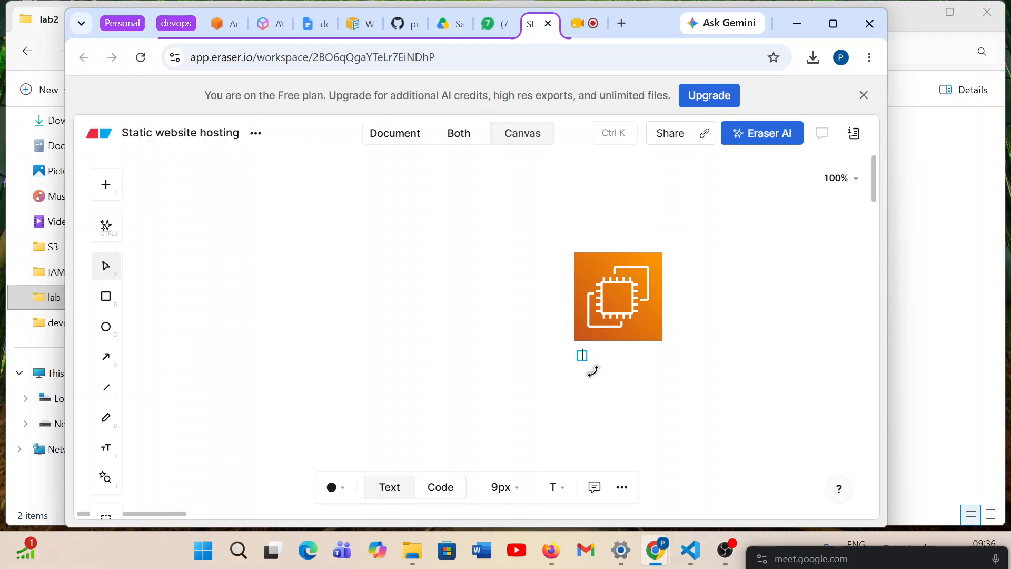
type("ap-south-1")
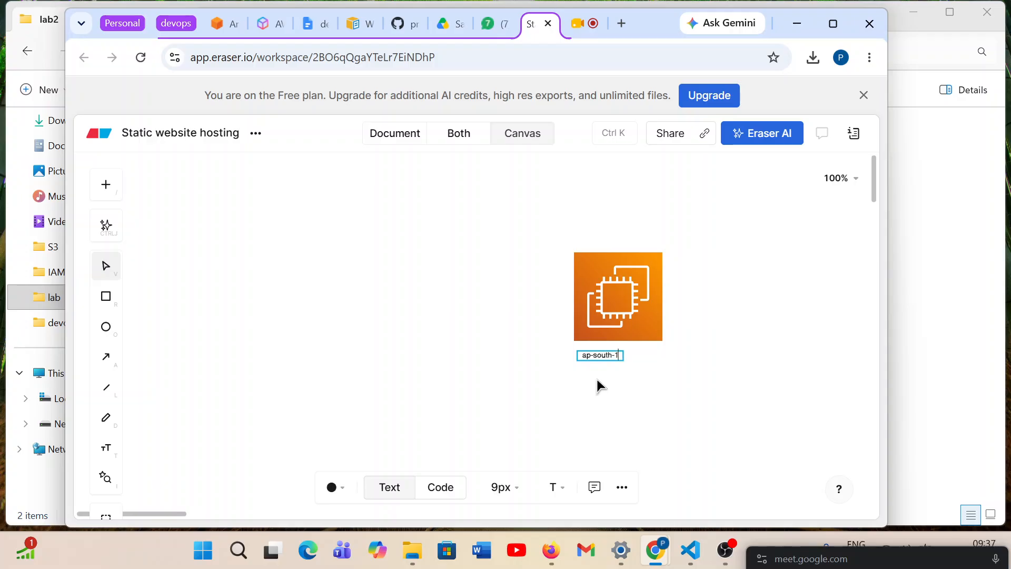
left_click(634, 376)
- Set the ap-south-1 label to Medium font size and move it directly under the icon
left_click(617, 354)
mouse_move(623, 357)
left_mouse_down()
mouse_move(661, 373)
mouse_move(630, 361)
mouse_move(622, 377)
left_mouse_up()
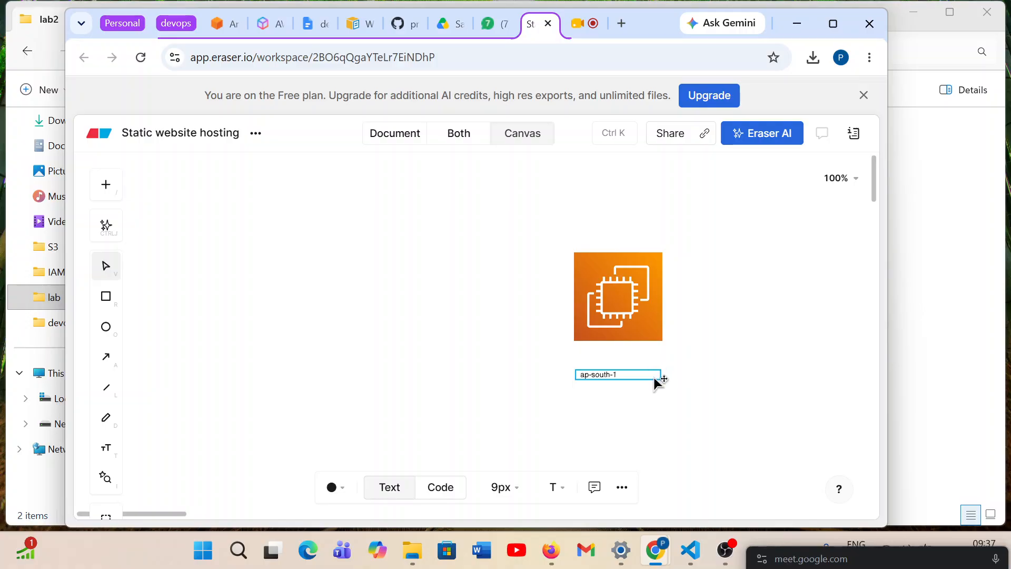
left_click(501, 488)
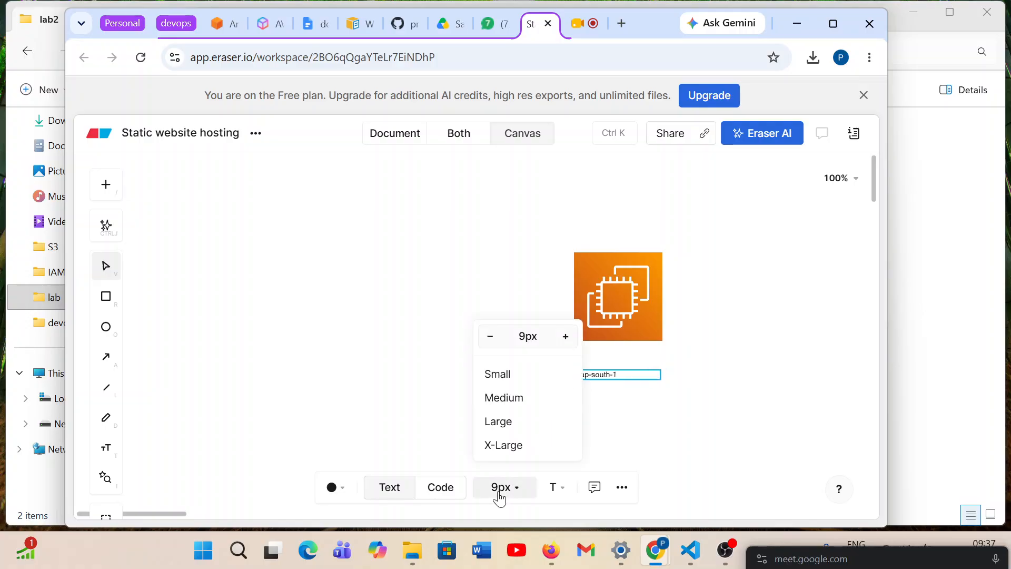
left_click(500, 423)
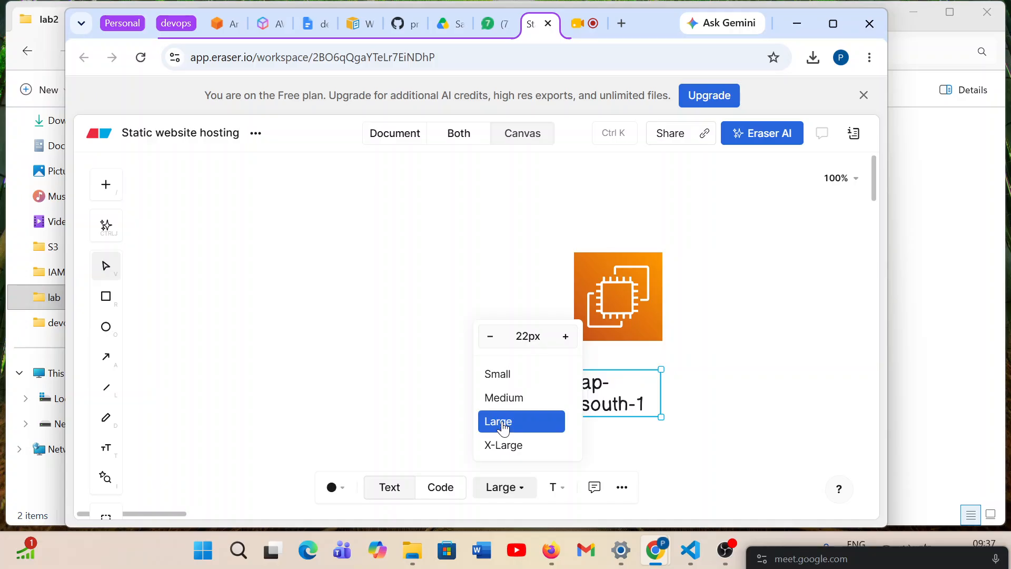
left_click(520, 401)
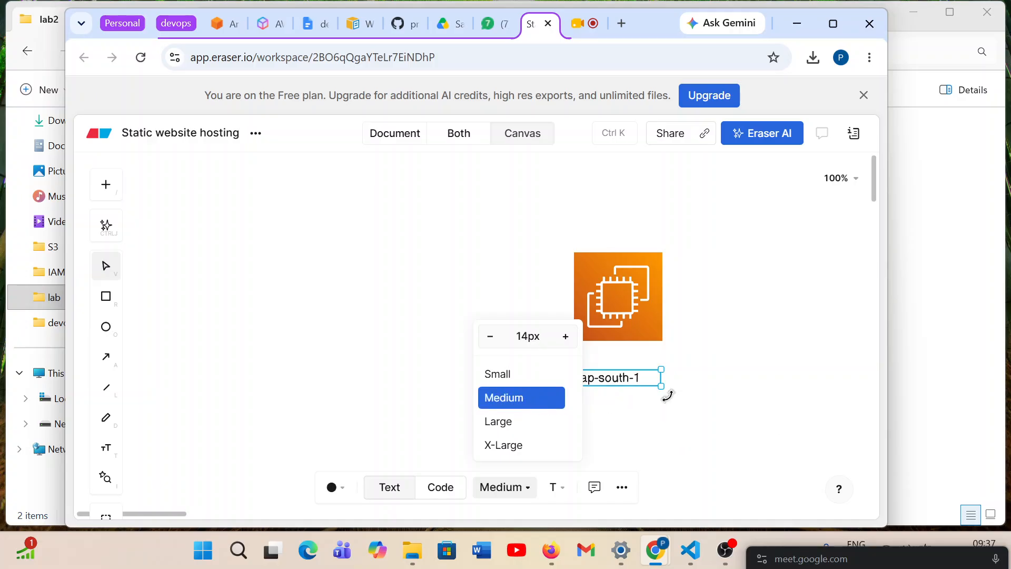
left_click_drag(625, 378, 621, 362)
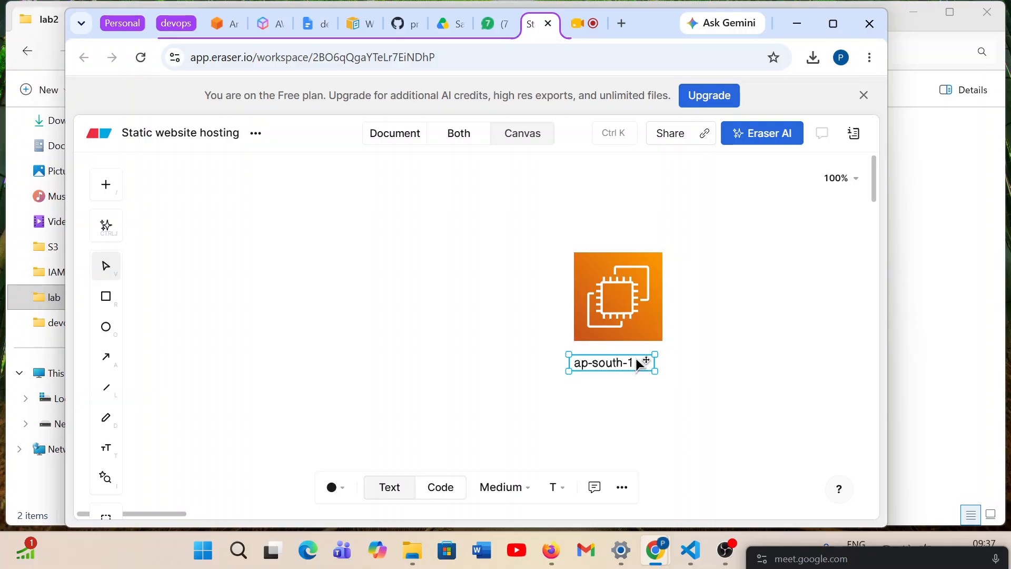
double_click(636, 359)
left_click(637, 361)
- Add a second label line 'ssh -i <pemfile name>' and widen the label to fit it
key("Return")
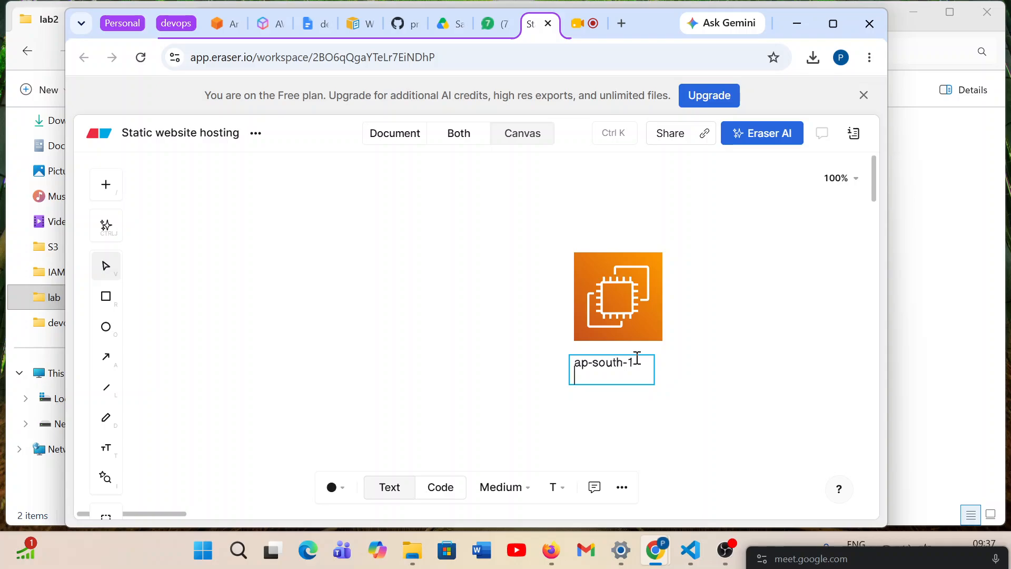
type("ssh -i")
type("<>")
key("Left")
type("pemf")
type("ile nam")
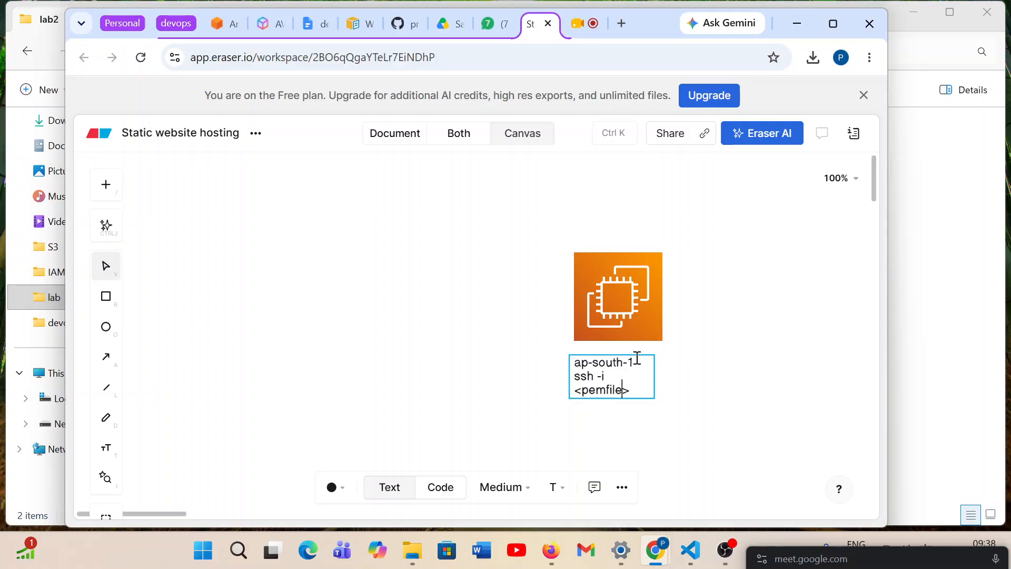
type("e")
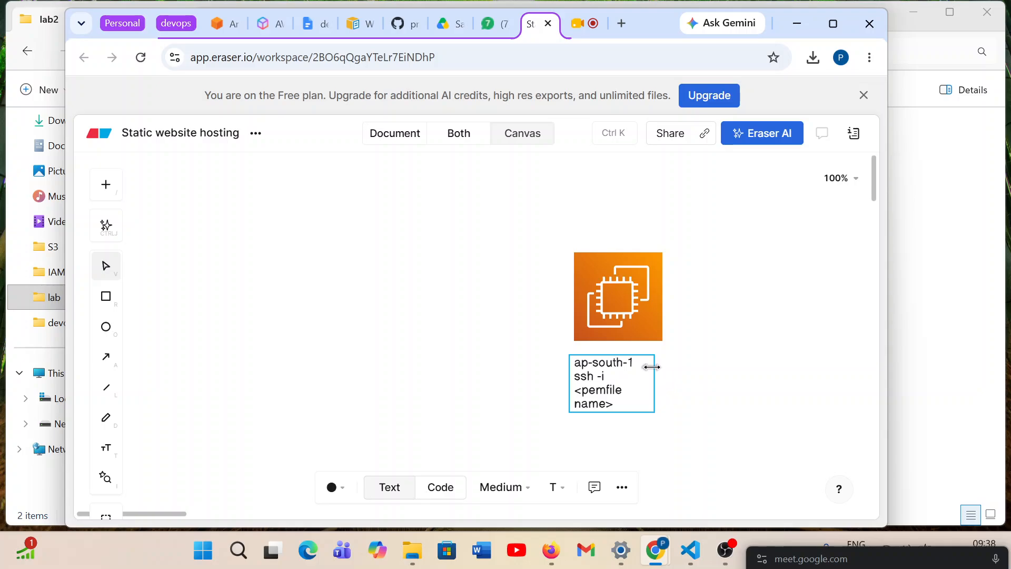
left_click_drag(662, 365, 741, 356)
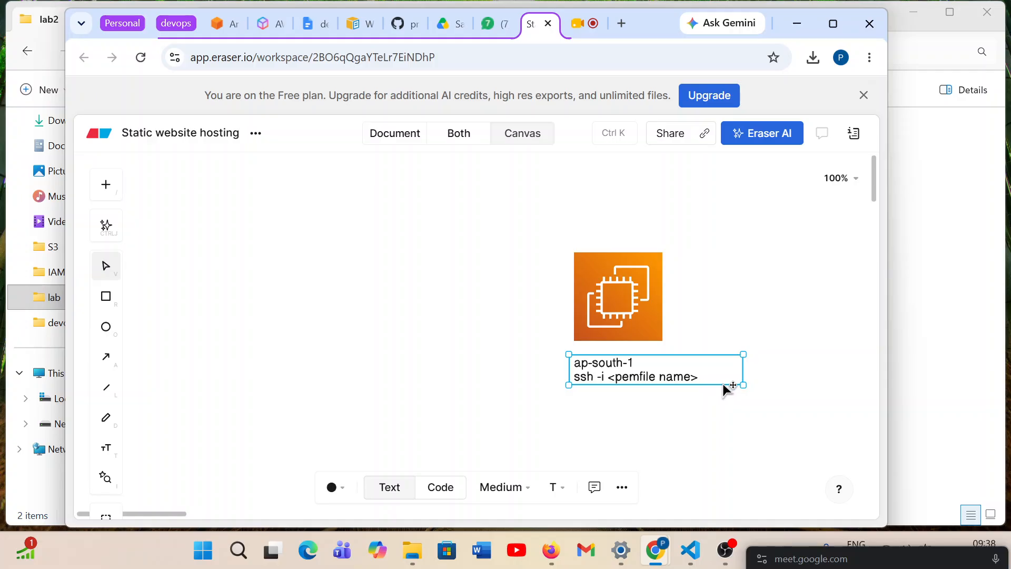
left_click_drag(742, 383, 617, 391)
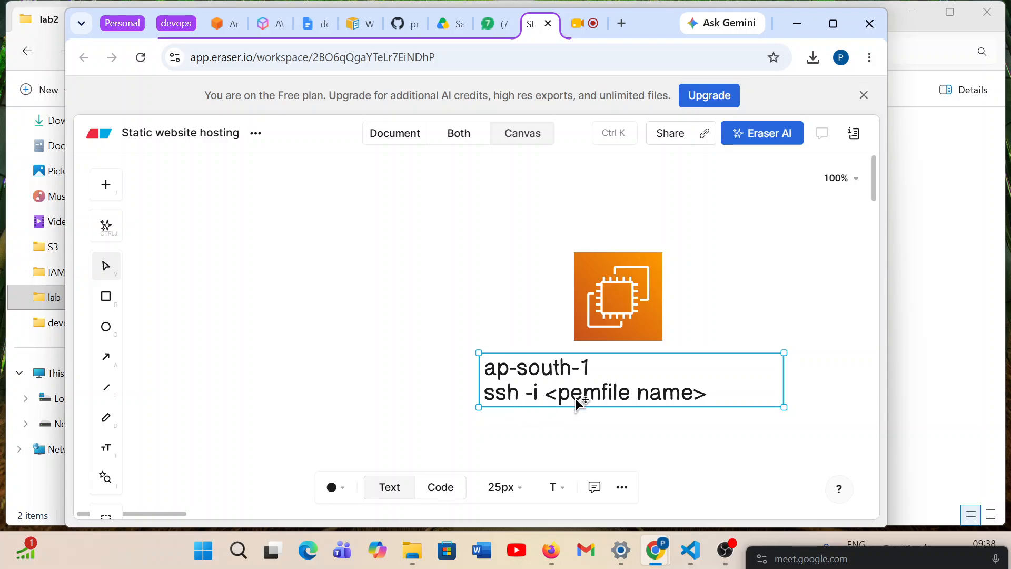
- Append 'ec2-user@public_ip' to the ssh line and widen the label box
double_click(714, 395)
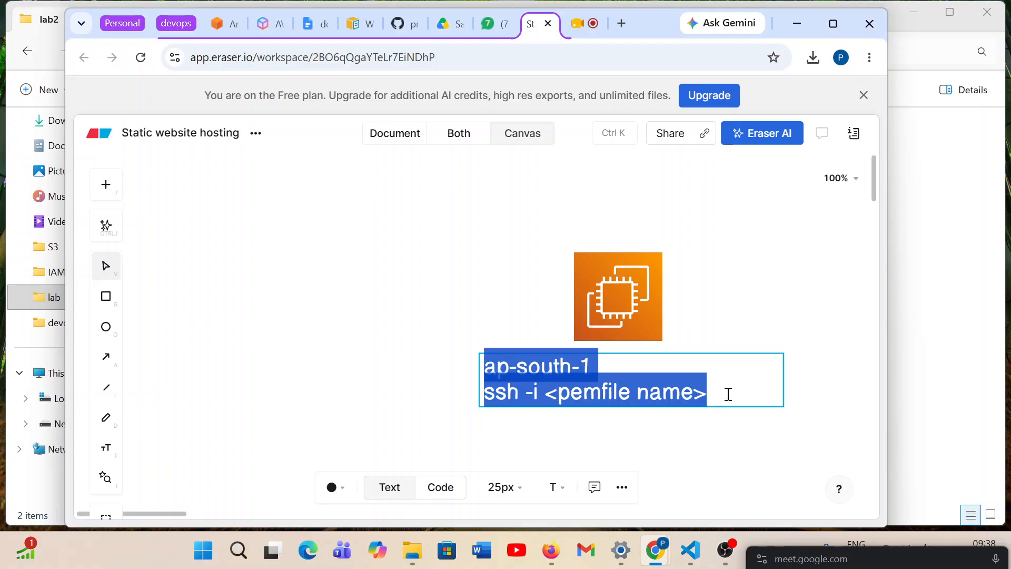
left_click(726, 395)
type("ec2")
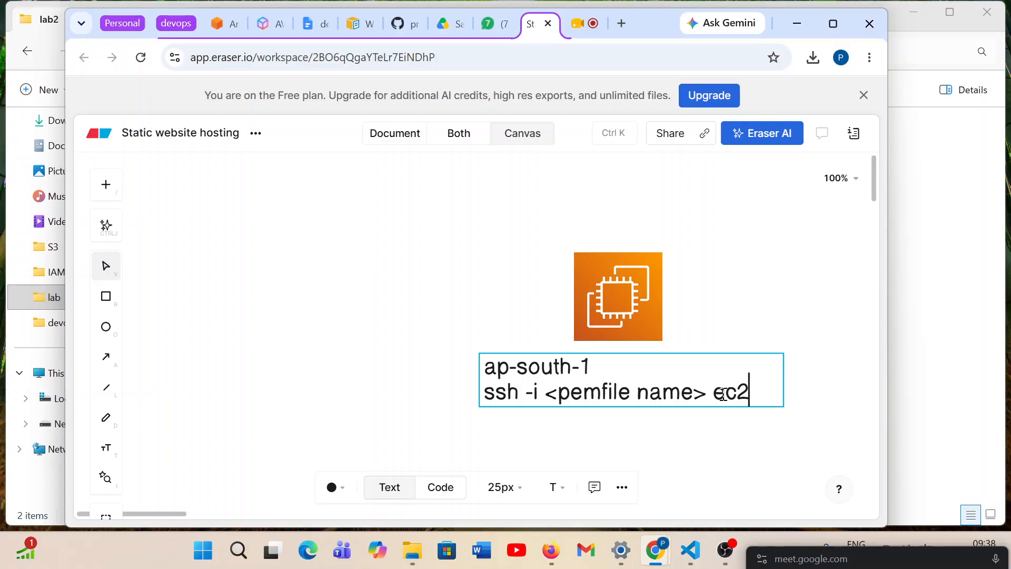
type("-")
type("us")
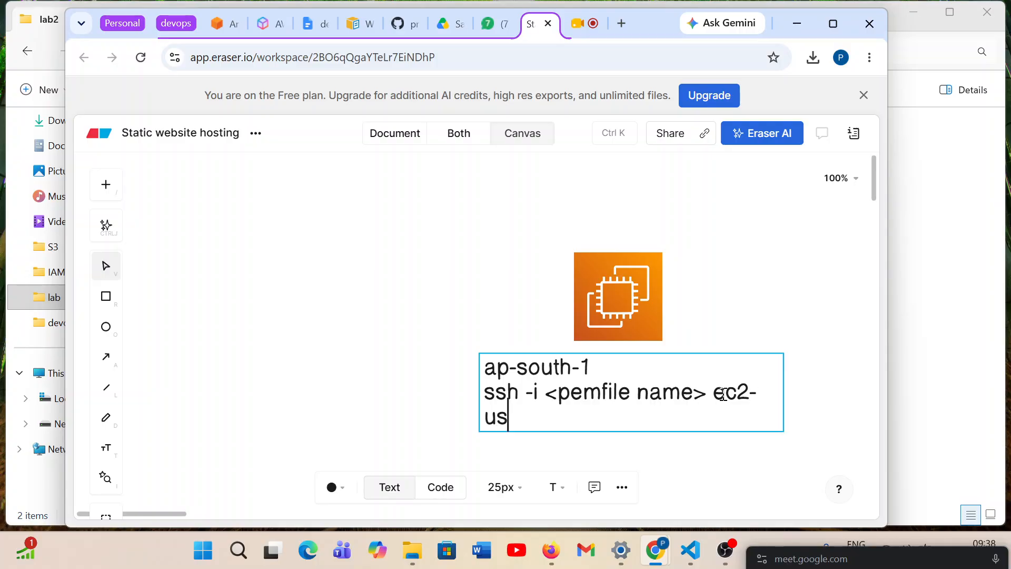
type("er@")
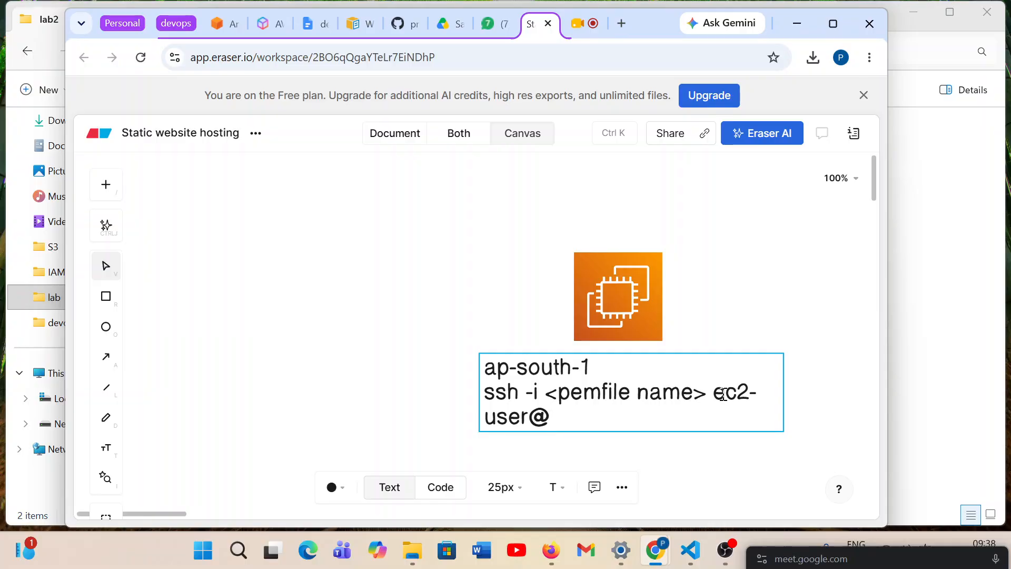
type("public")
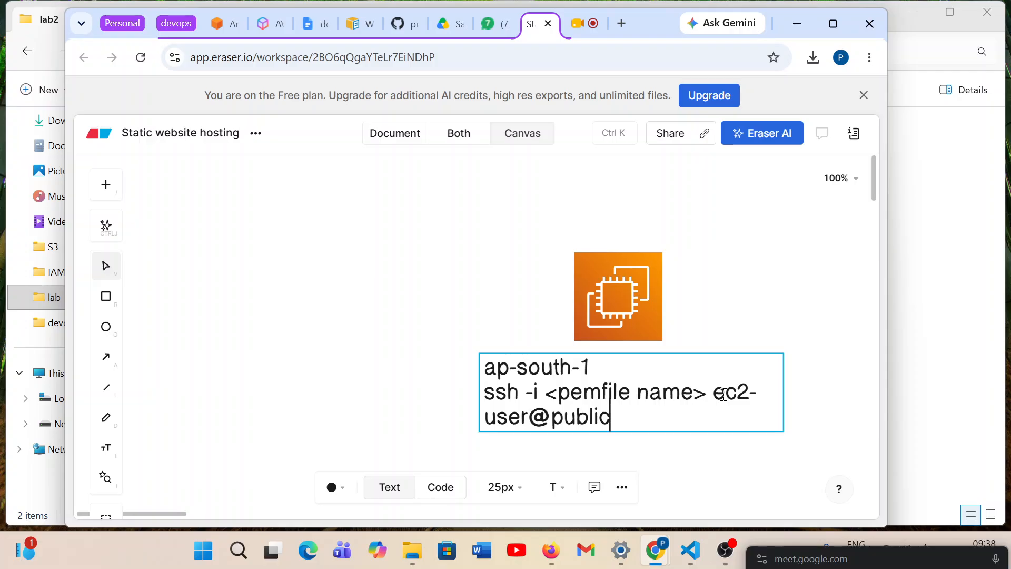
type("_ip")
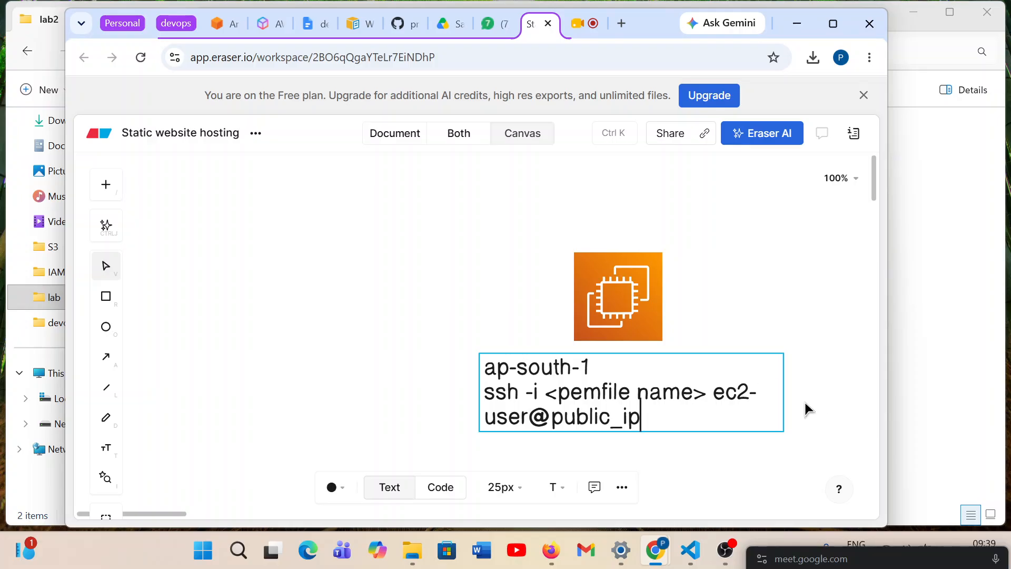
left_click_drag(782, 390, 838, 390)
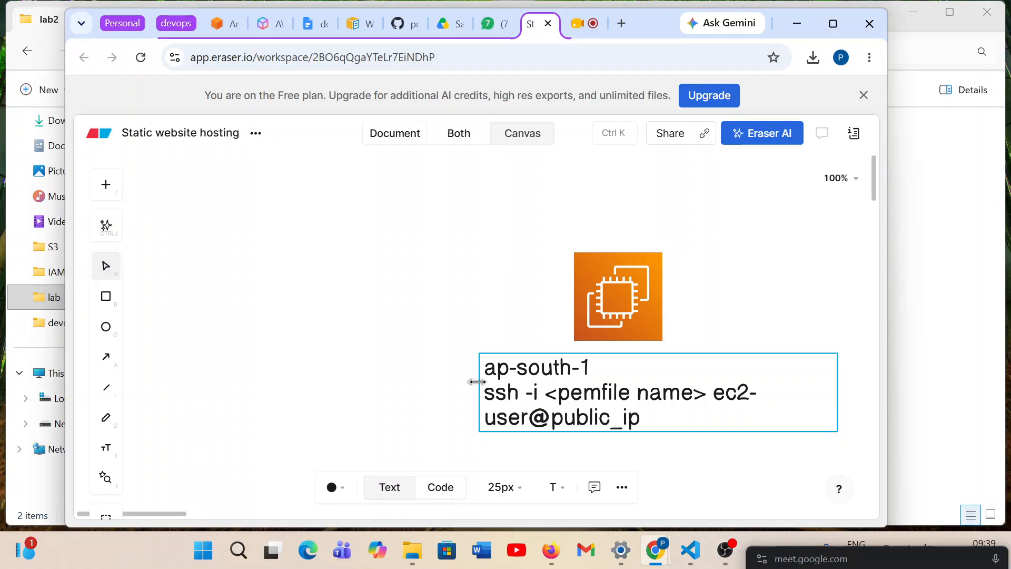
left_click_drag(476, 379, 393, 374)
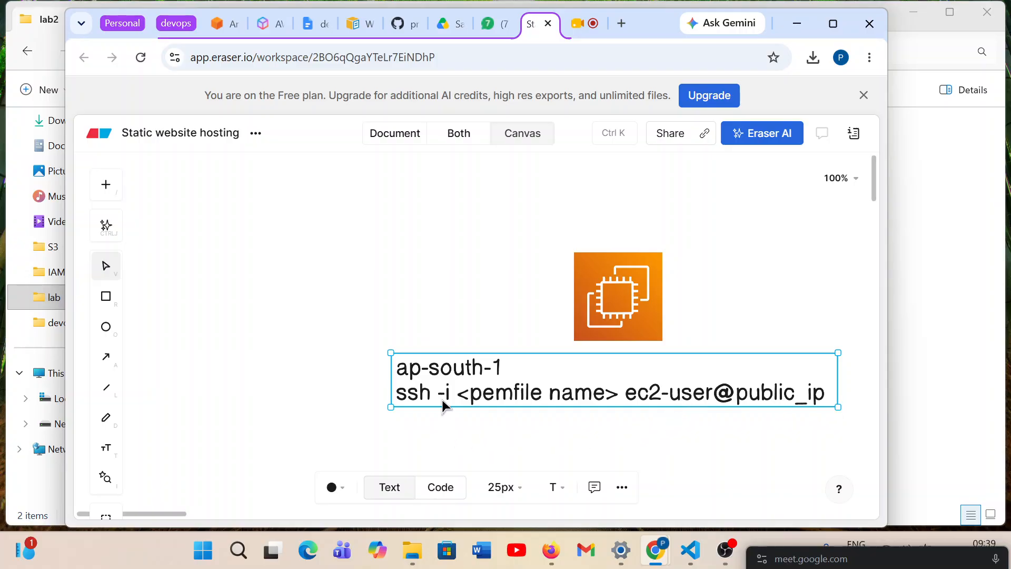
- Reopen the label for editing and start a third line below the ssh command
left_click(433, 367)
triple_click(433, 369)
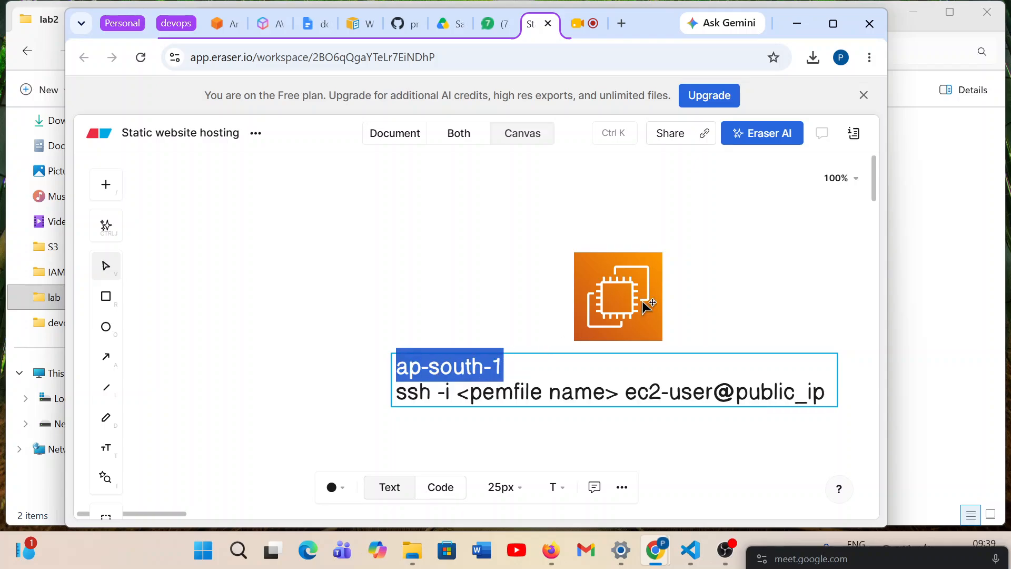
left_click(595, 305)
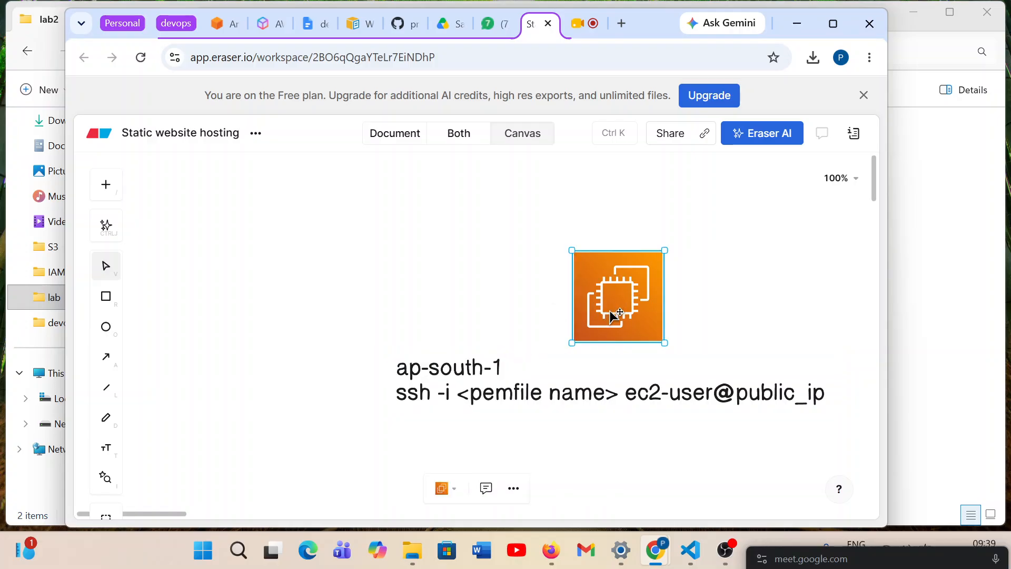
left_click(494, 364)
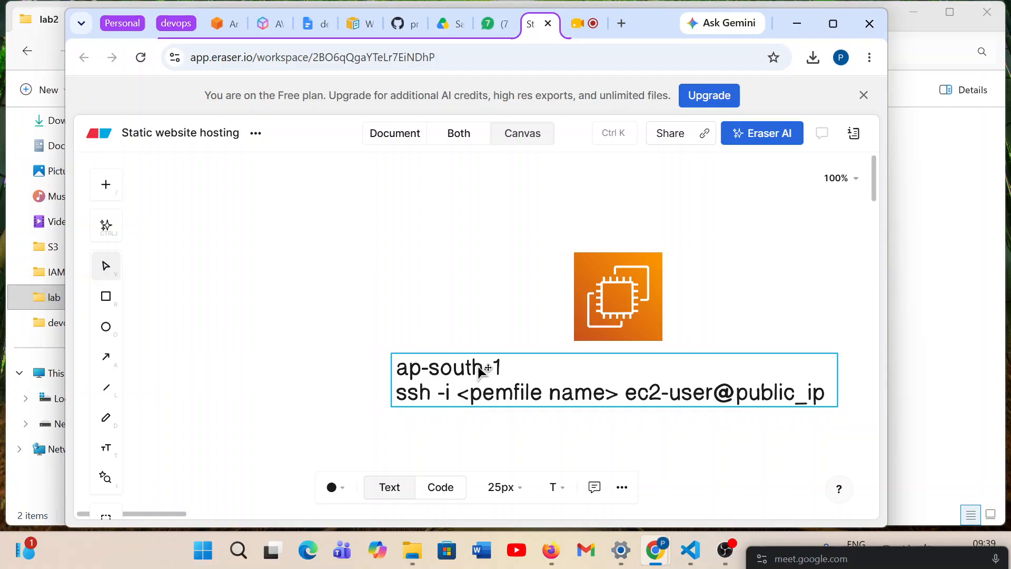
double_click(482, 366)
left_click(574, 361)
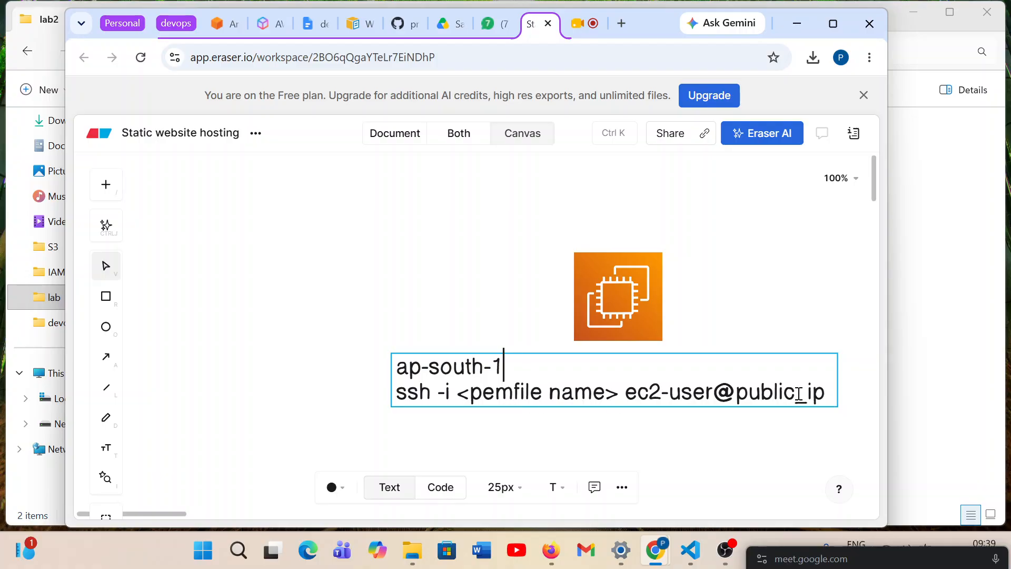
left_click(823, 392)
key("Return")
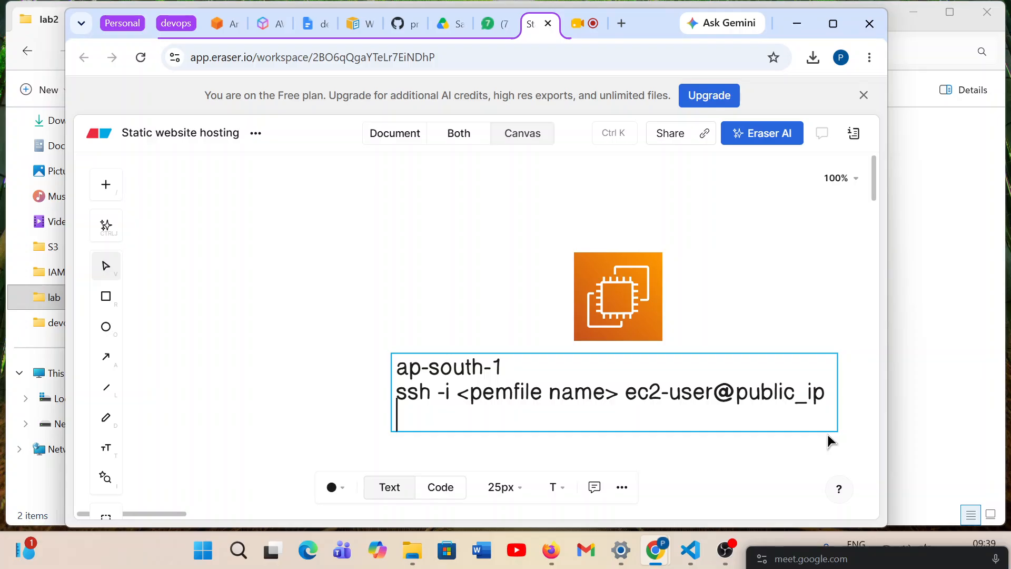
- Type 'install httpd - yum install httpd' as the third line and add a blank line beneath
type("install")
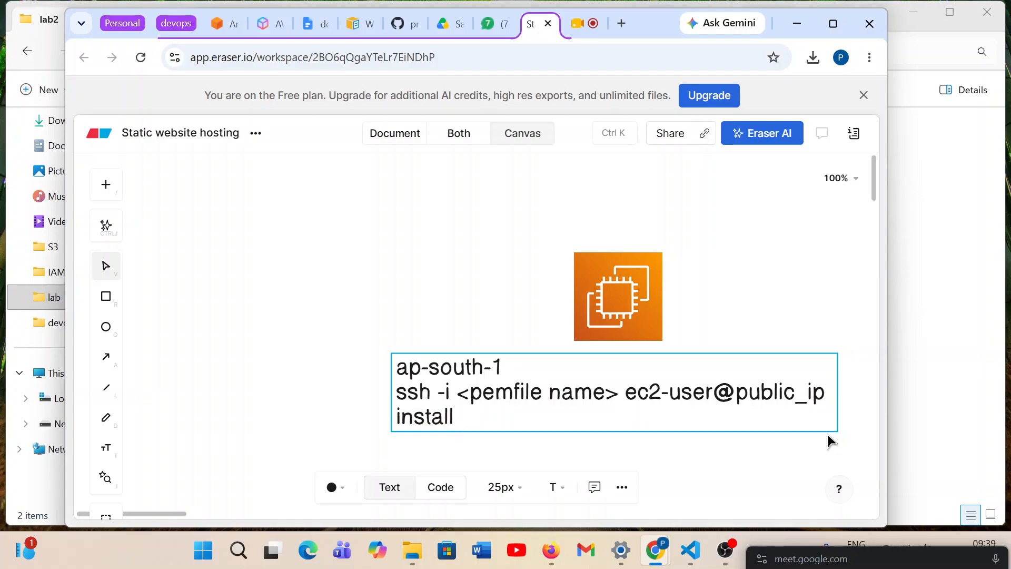
type(" -")
key("BackSpace")
type("httpd")
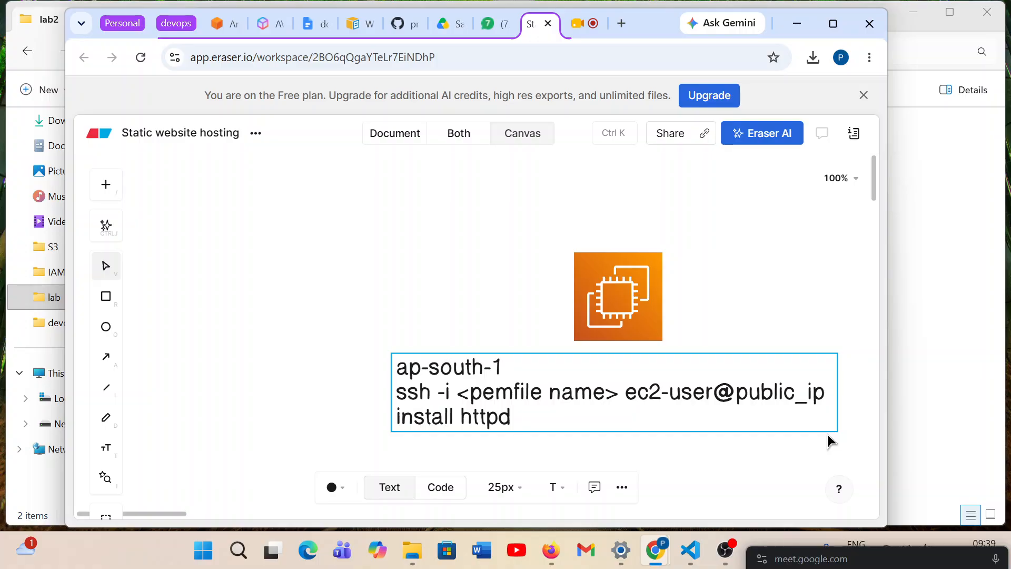
type("- yum install ")
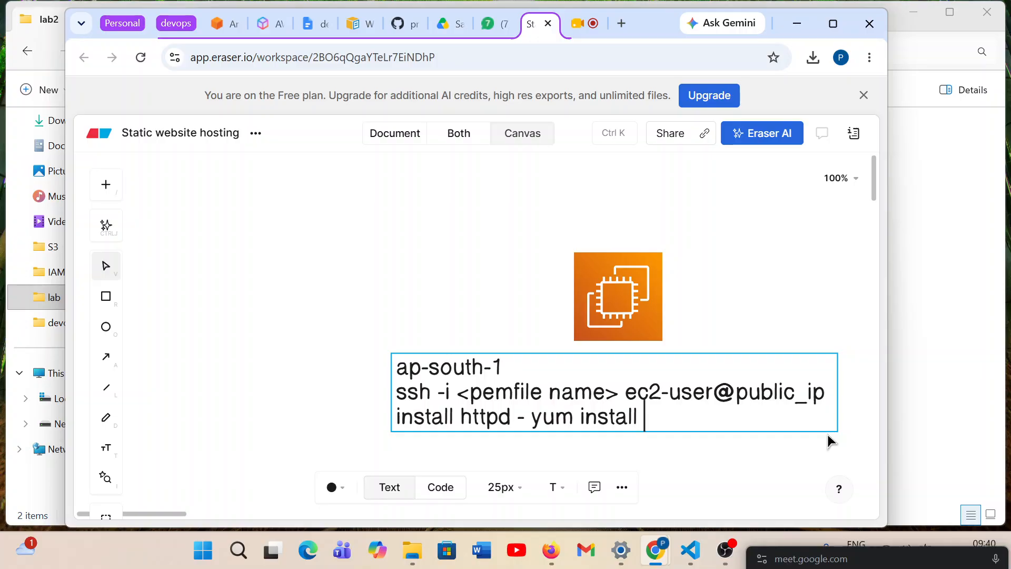
type("httpd")
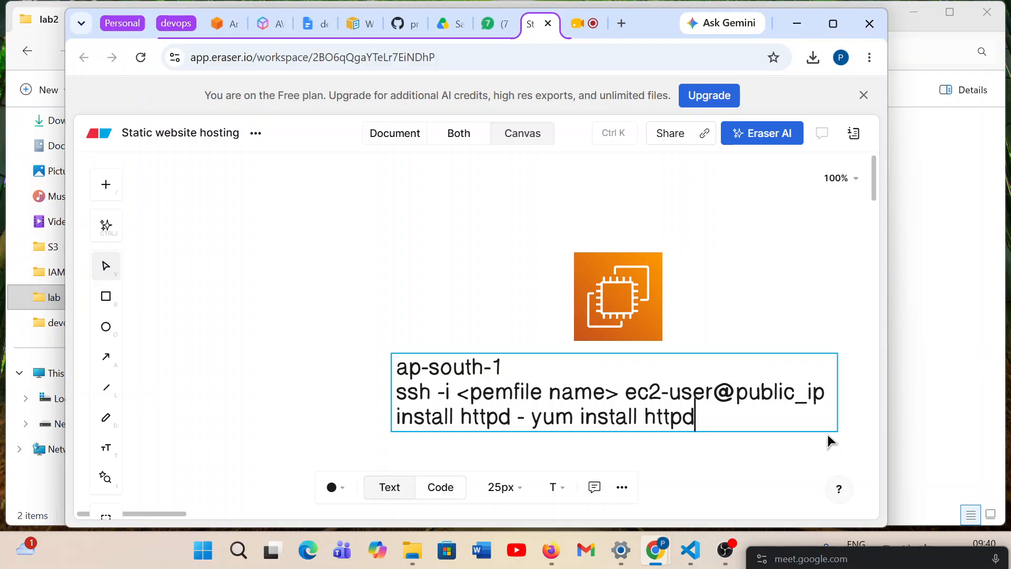
left_click(526, 412)
double_click(537, 419)
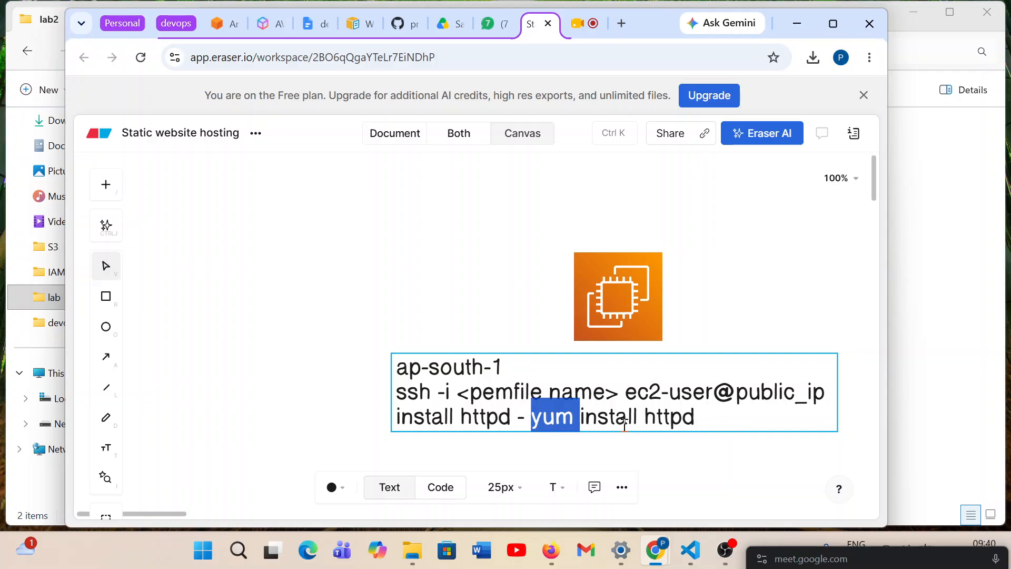
left_click(750, 416)
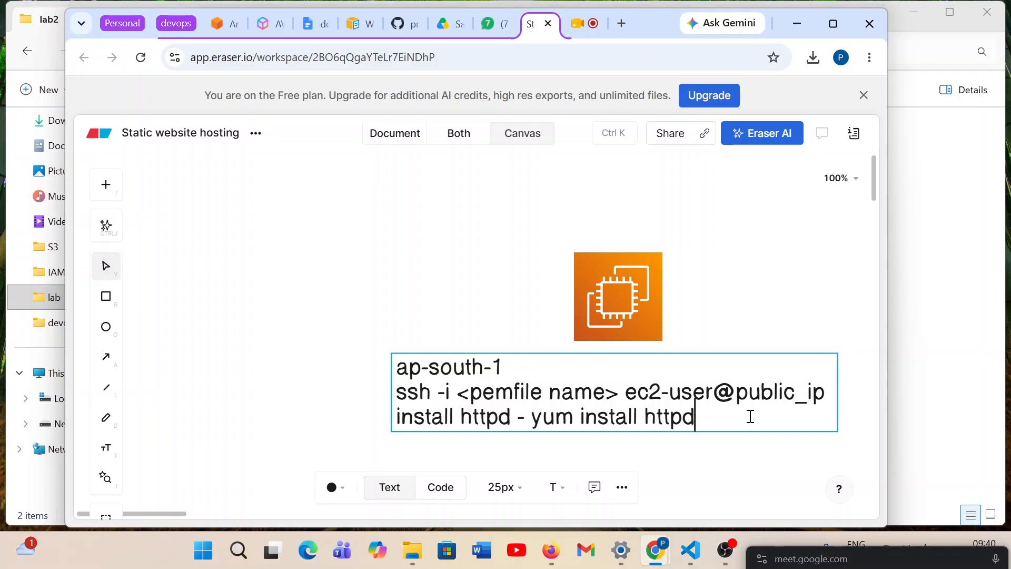
key("Return")
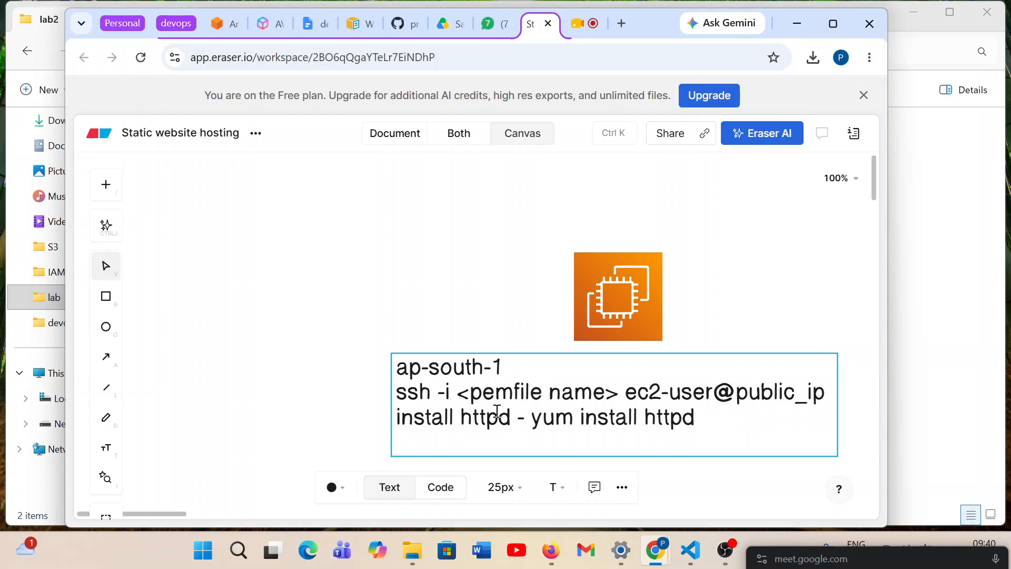
double_click(552, 419)
left_click(720, 426)
left_click(605, 280)
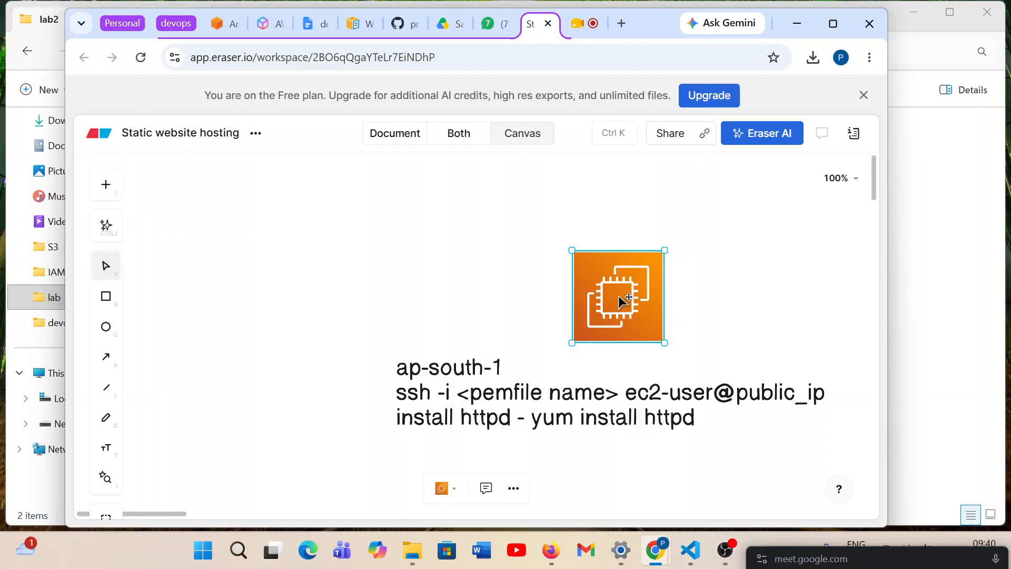
left_click(690, 414)
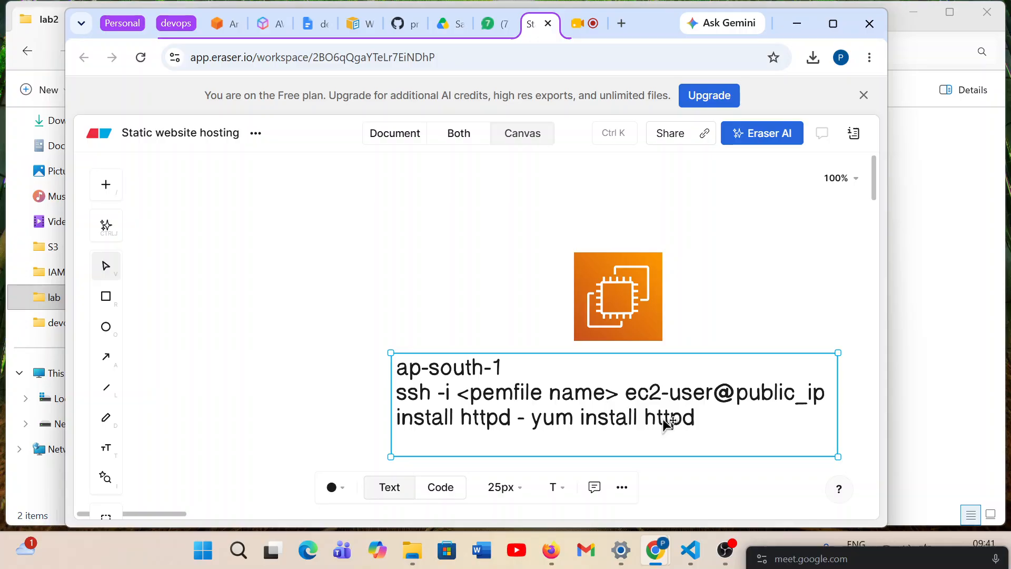
- Add a fourth label line 'start service - systemctl start httpd' after the install line
double_click(662, 419)
key("ctrl+a")
left_click(718, 416)
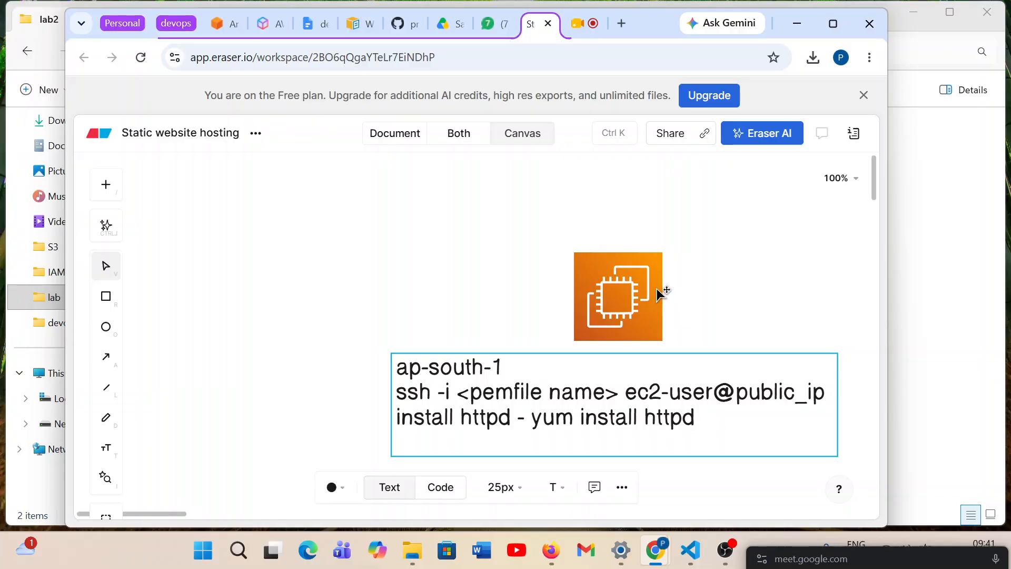
left_click(721, 420)
key("Return")
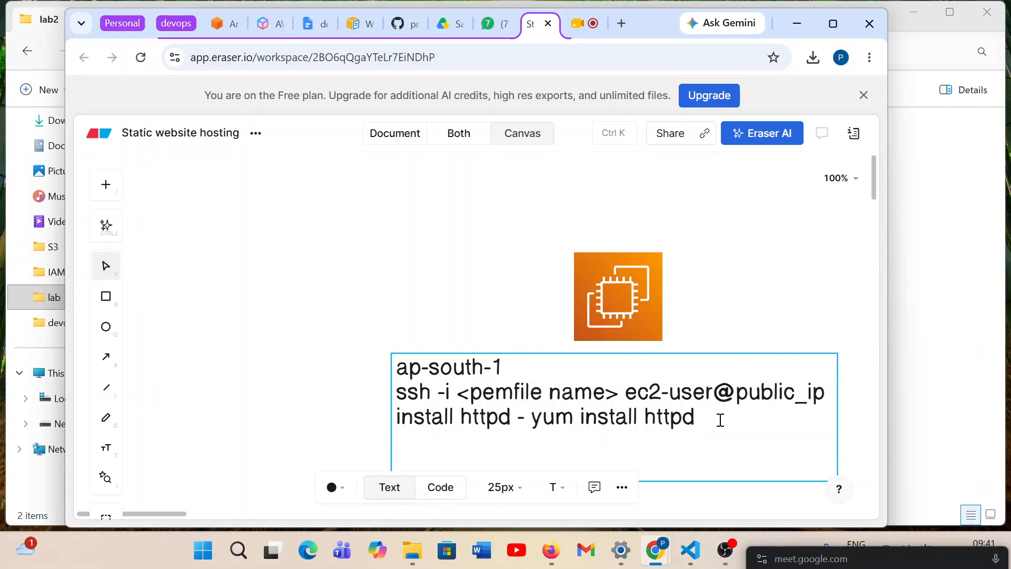
type("start se")
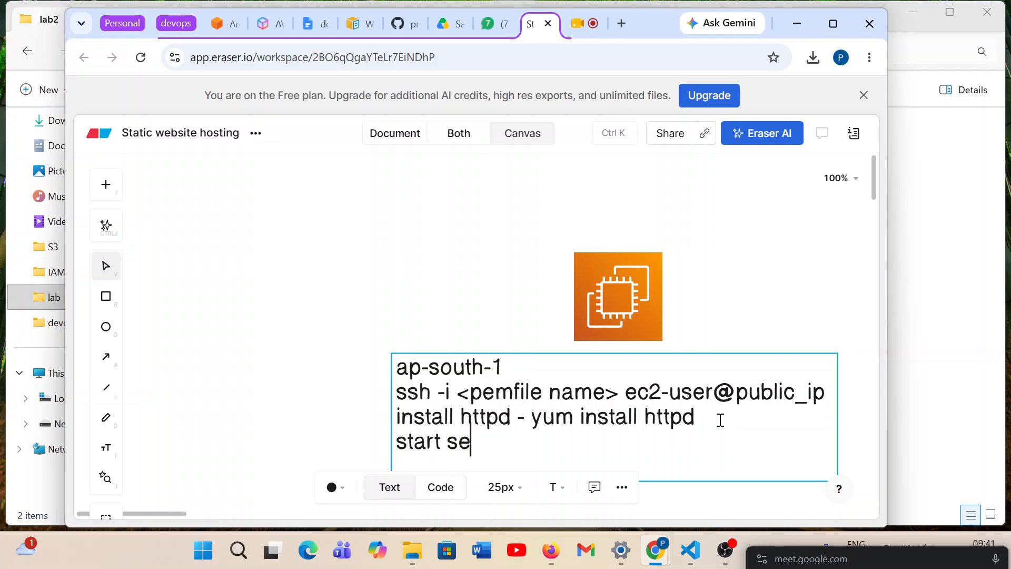
type("rvice -")
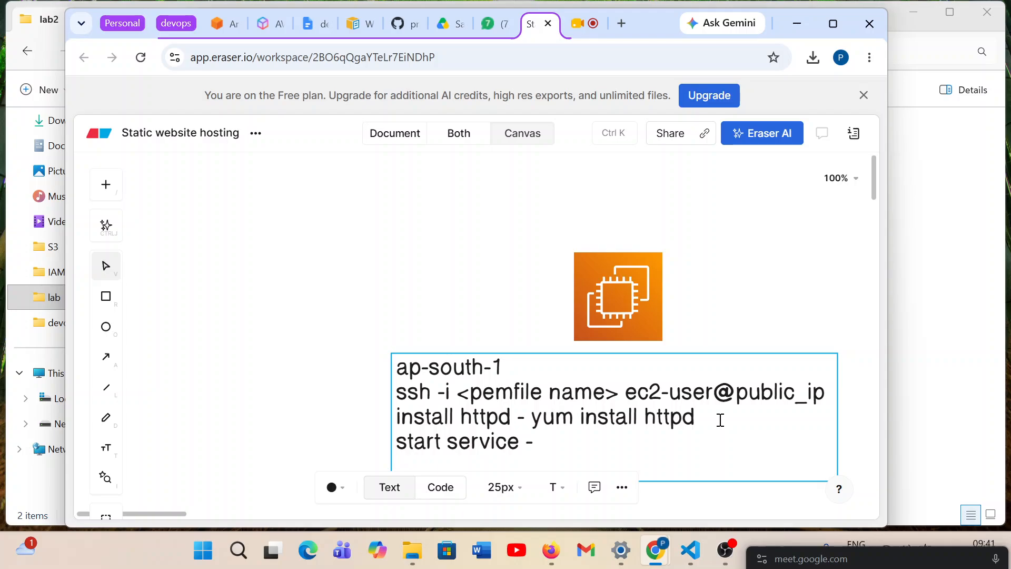
scroll(854, 327, "down", 1)
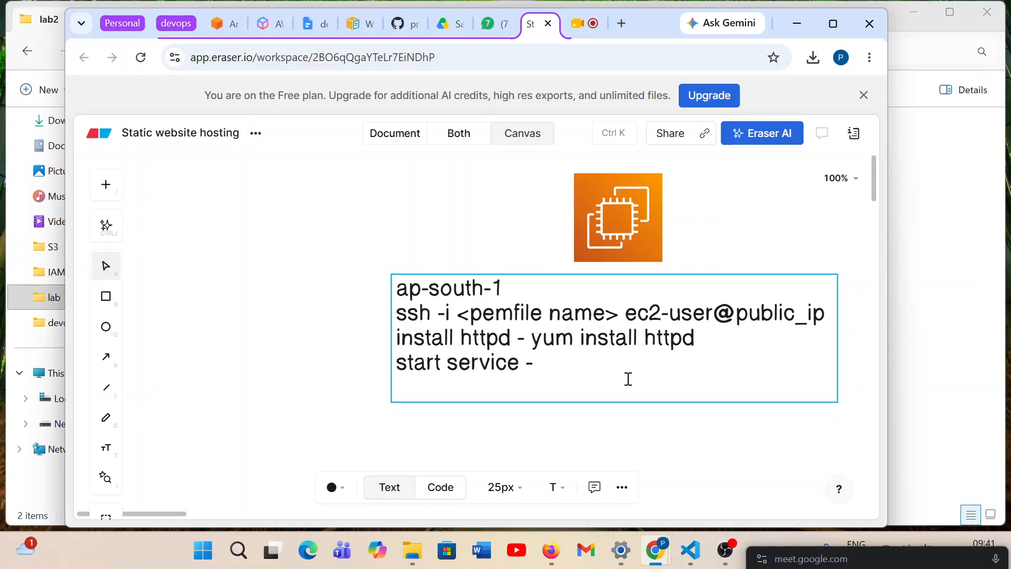
type("syste")
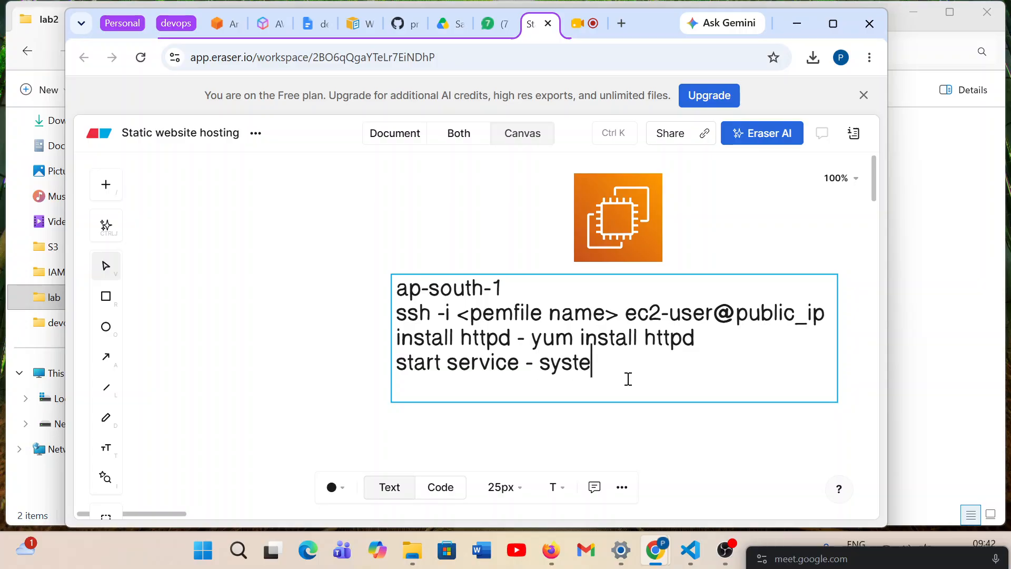
type("mctl start")
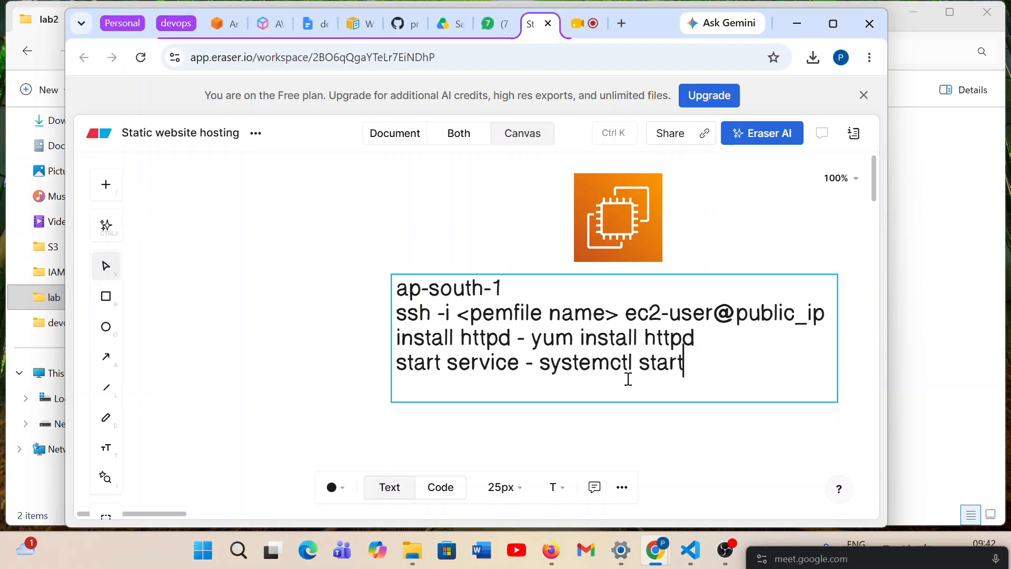
type(" httpd")
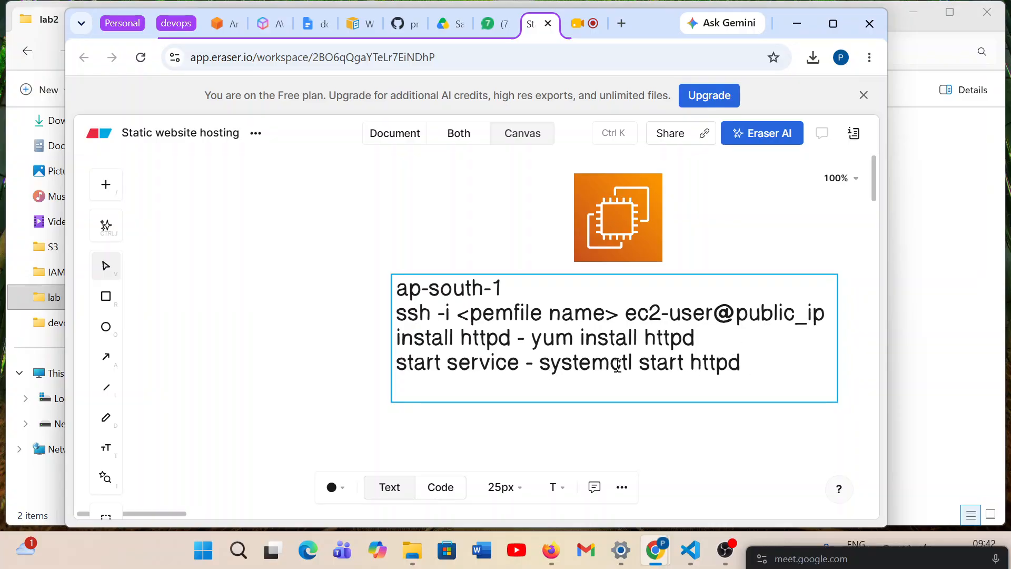
- Start a fifth label line 'enable service -' below the systemctl start httpd line
double_click(588, 363)
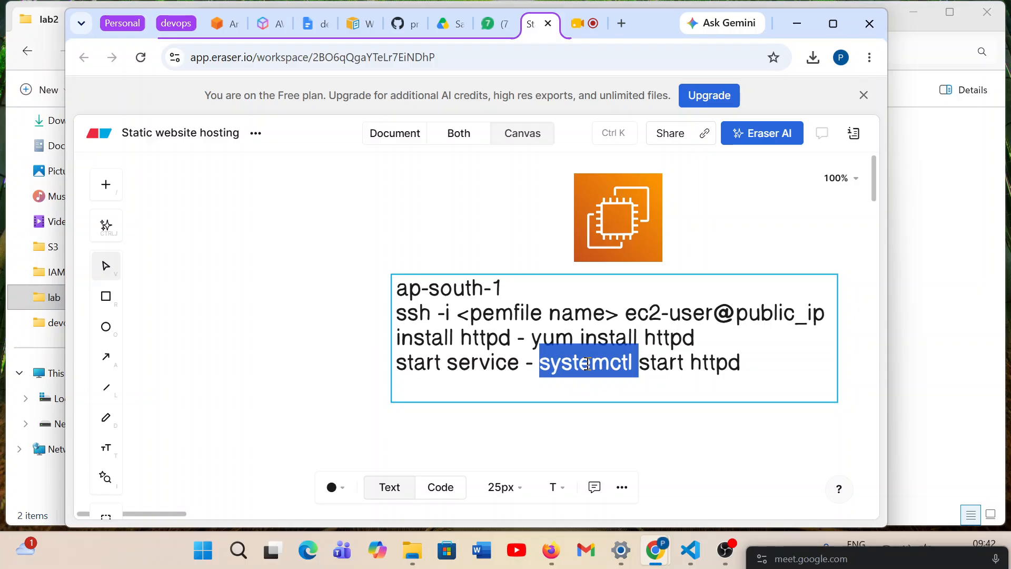
left_click(588, 363)
double_click(669, 363)
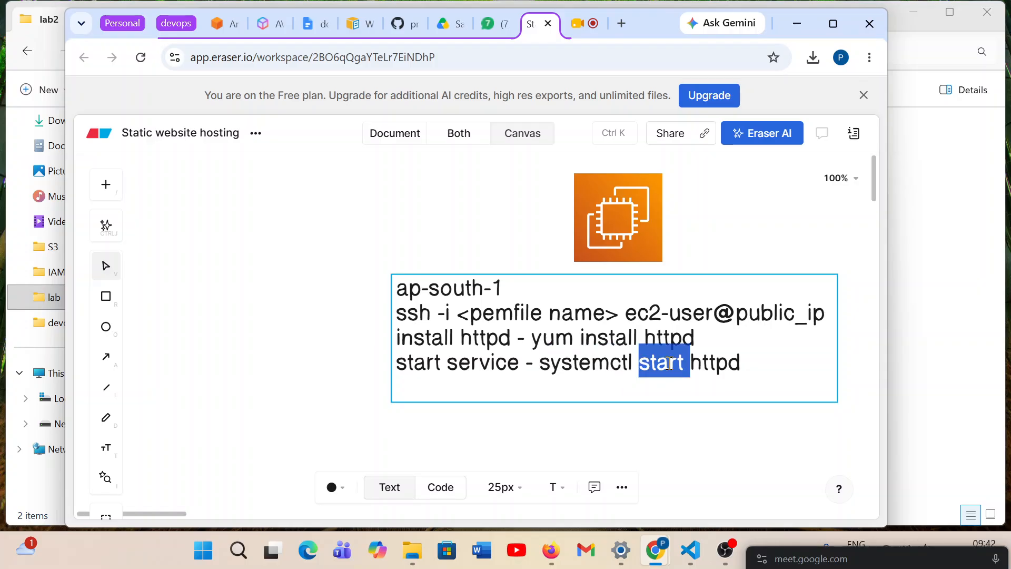
left_click(728, 364)
double_click(728, 364)
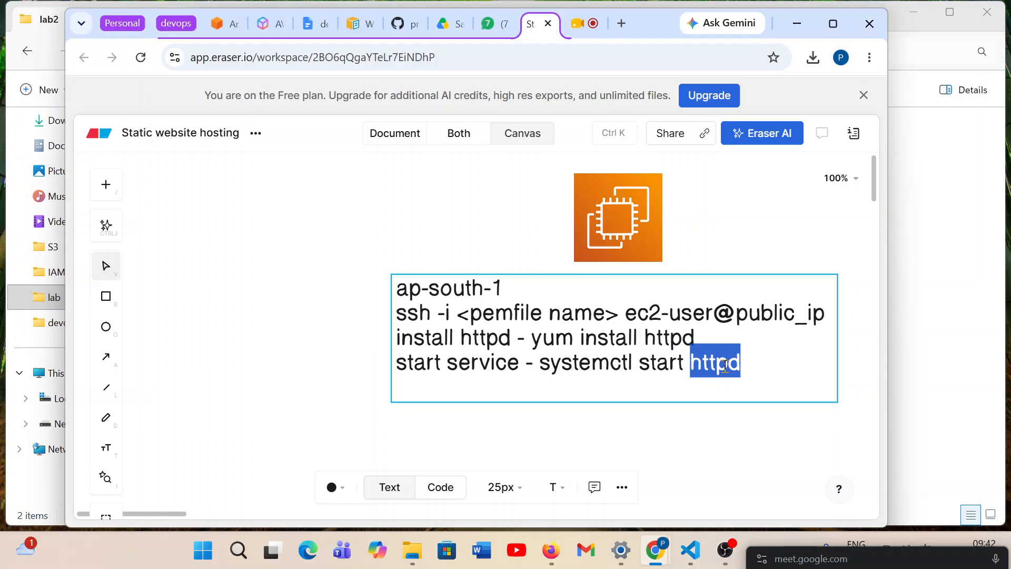
left_click(756, 364)
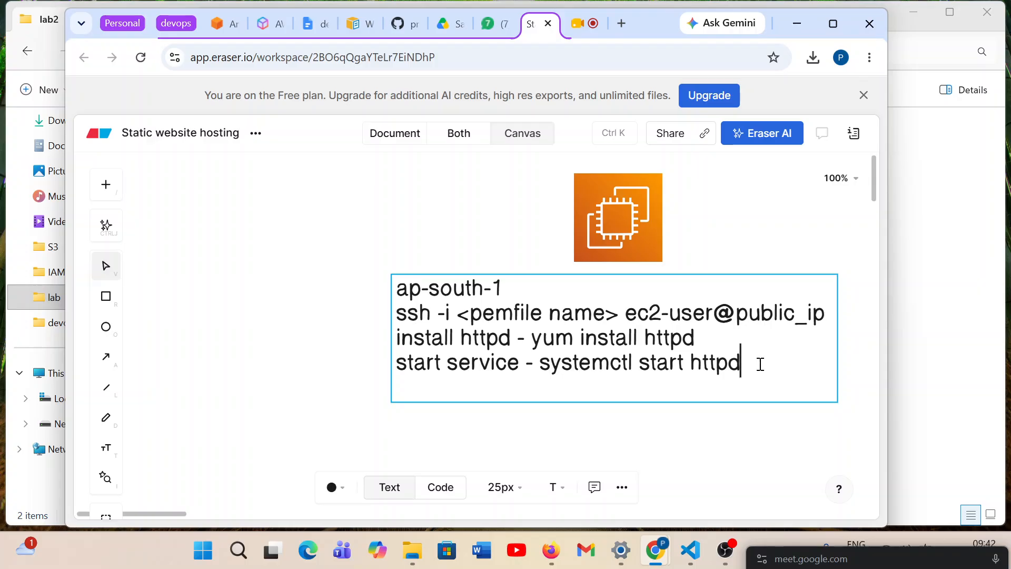
key("Return")
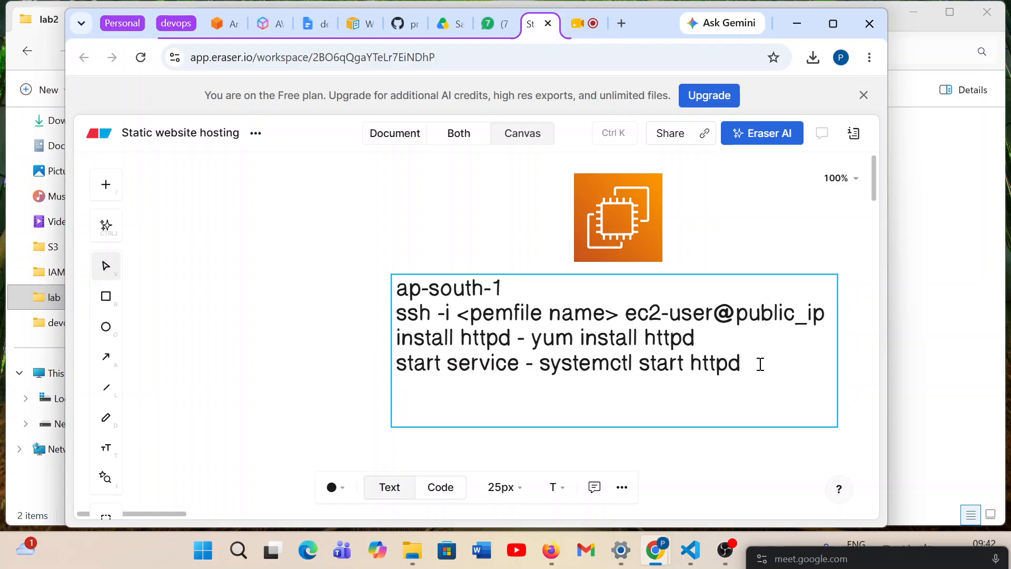
type("enable s")
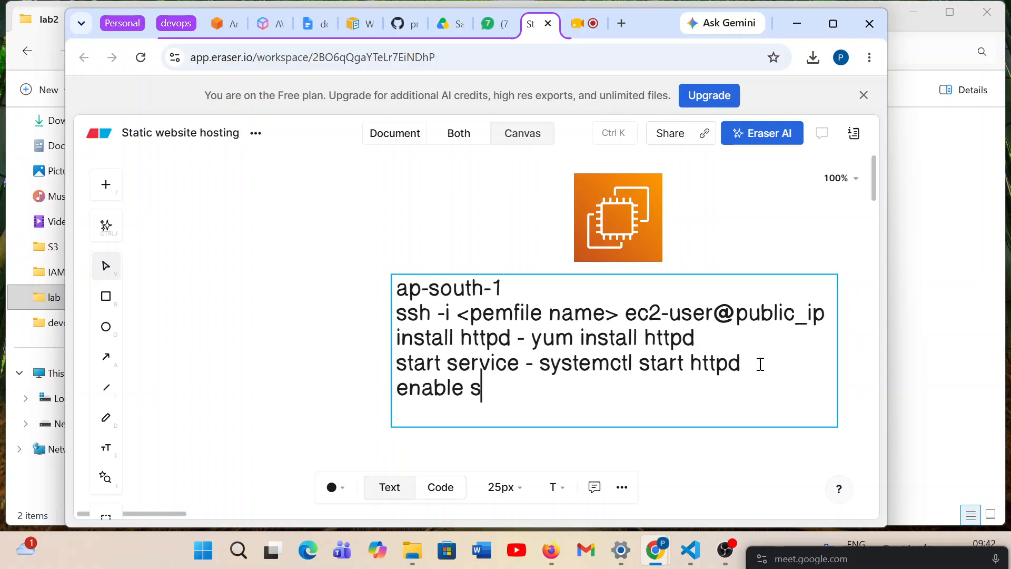
type("ervice ")
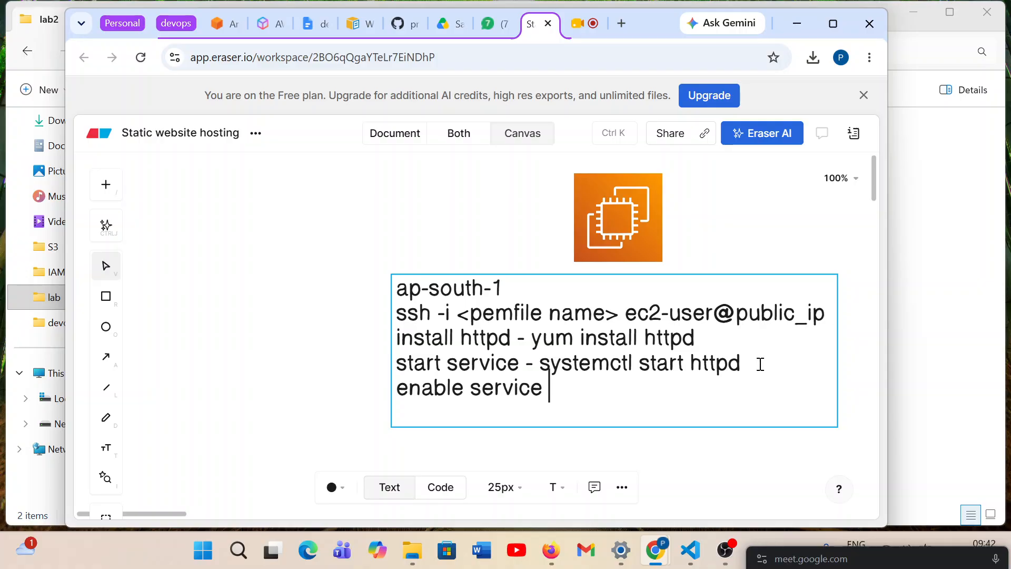
type("-")
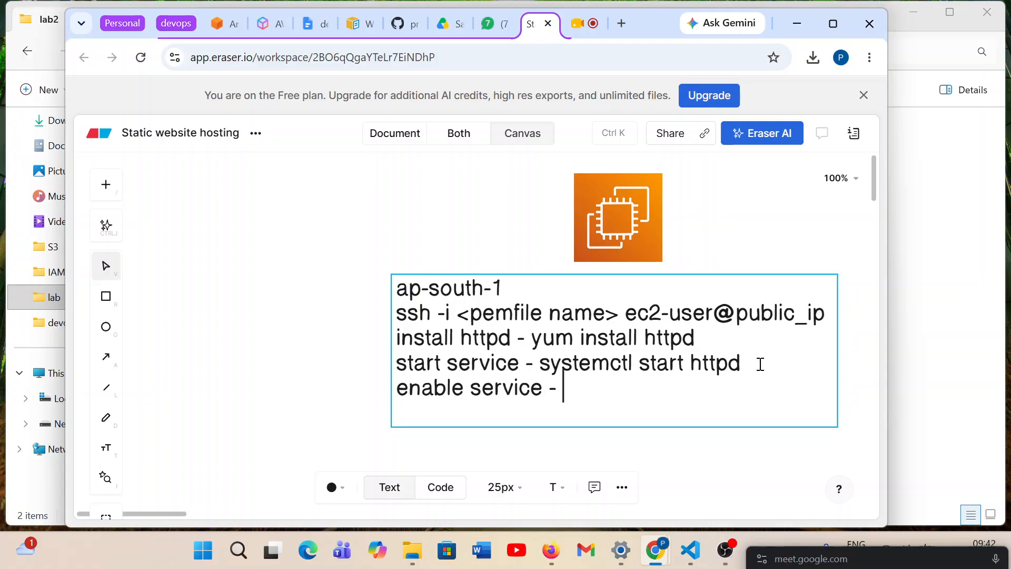
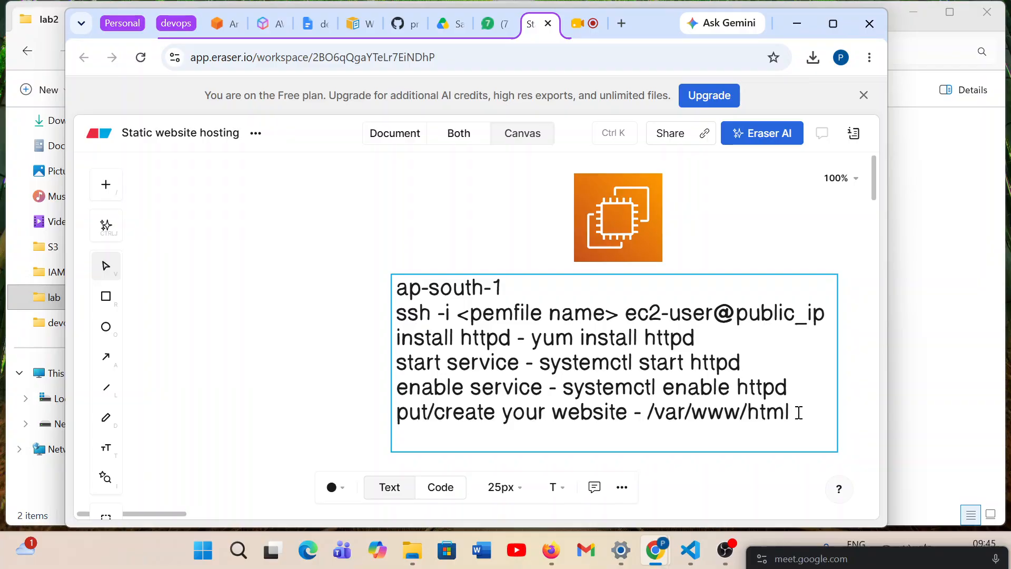
- End the last note line with 'index.html' and widen the notes box so no line wraps
type("inde")
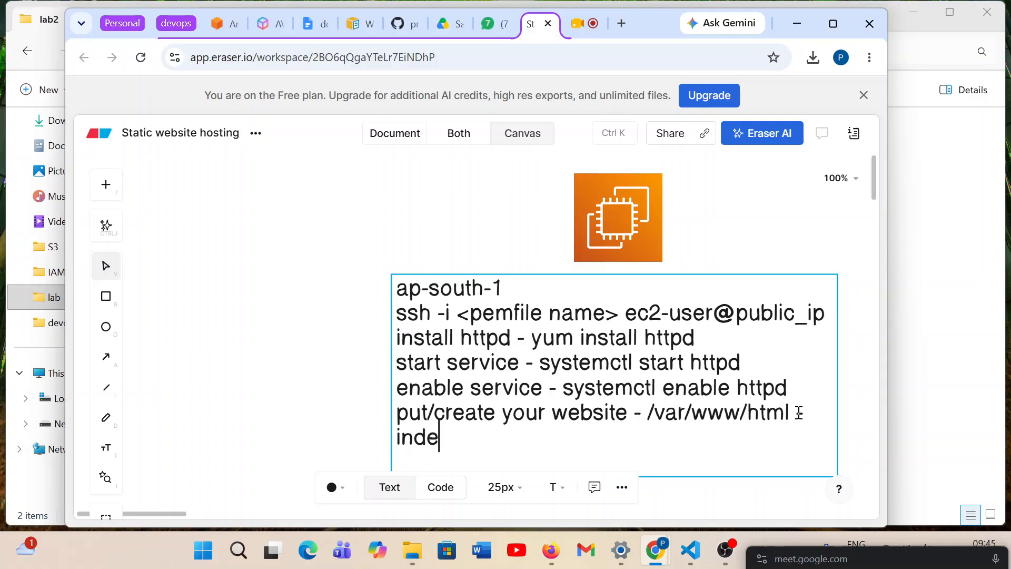
type("x.html")
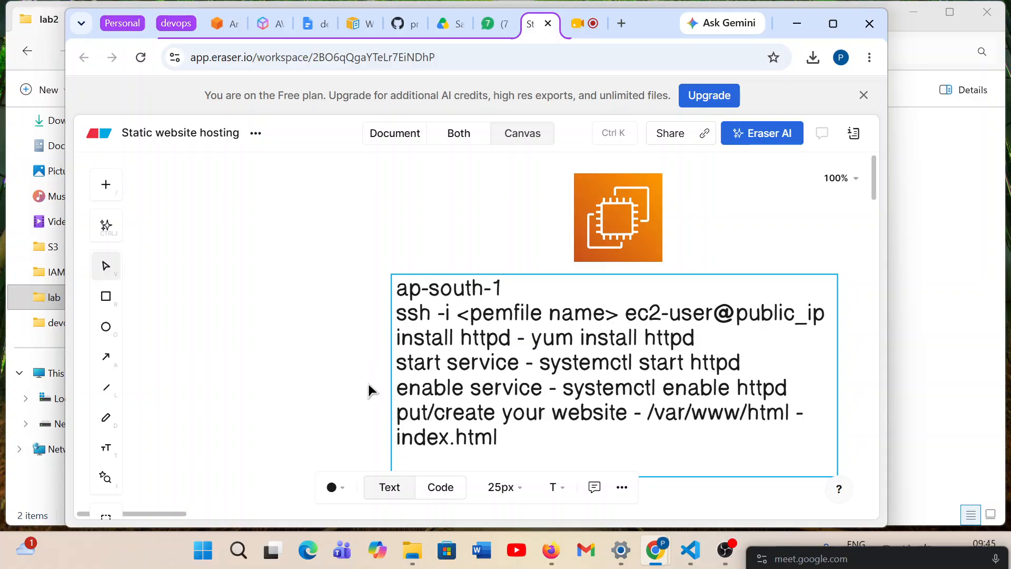
left_click_drag(391, 350, 270, 340)
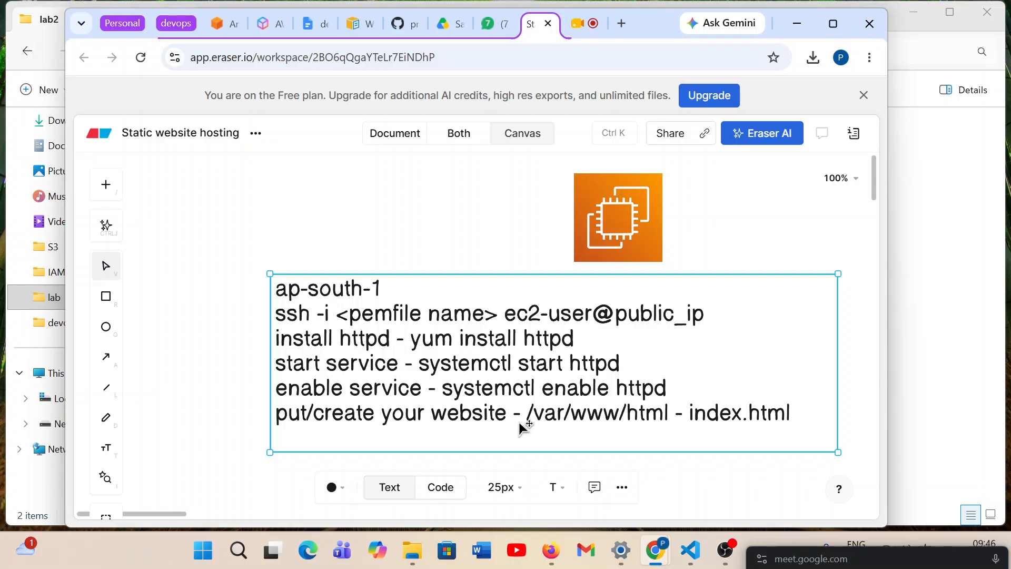
left_click(338, 412)
double_click(724, 416)
key("ctrl+a")
left_click(726, 414)
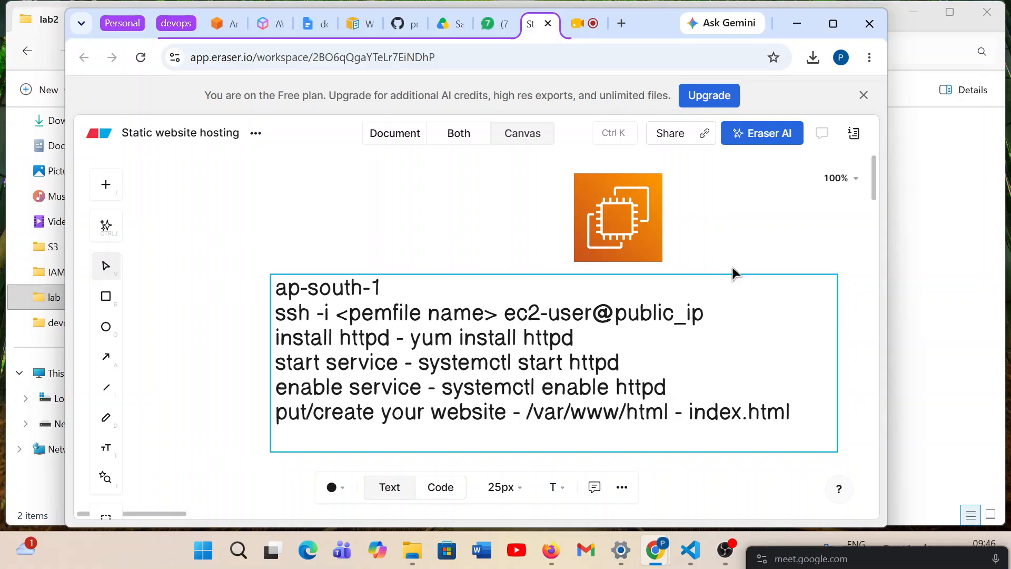
left_click(703, 564)
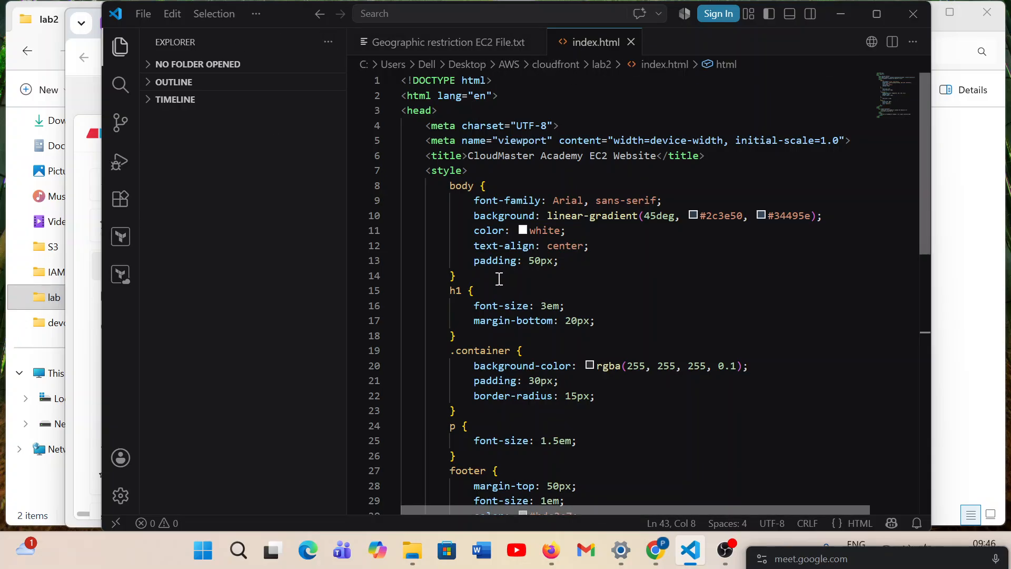
- Review the whole of Geographic restriction EC2 File.txt, then return to the Eraser.io notes in Chrome
left_click(424, 42)
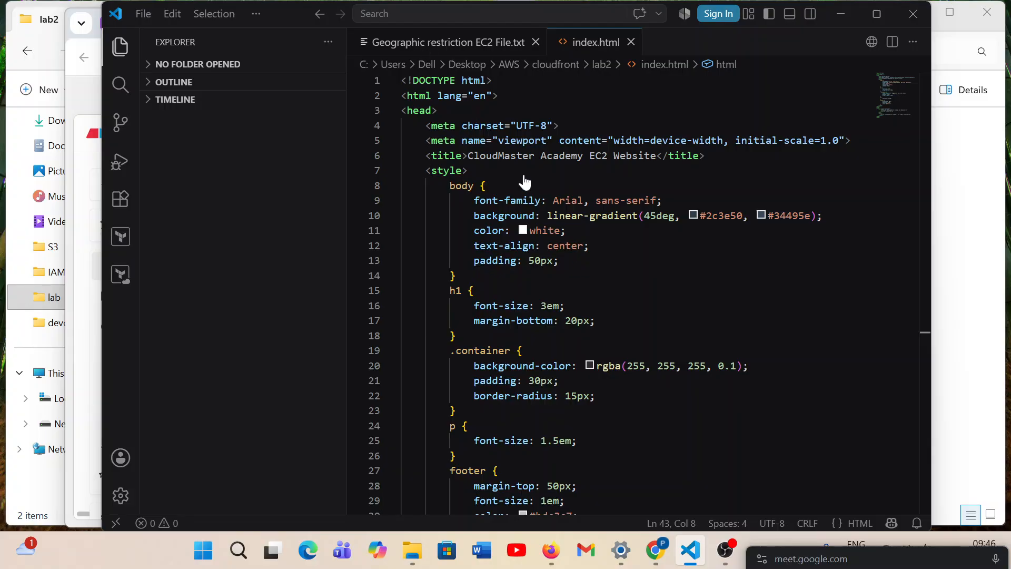
key("ctrl+a")
scroll(545, 352, "up", 5)
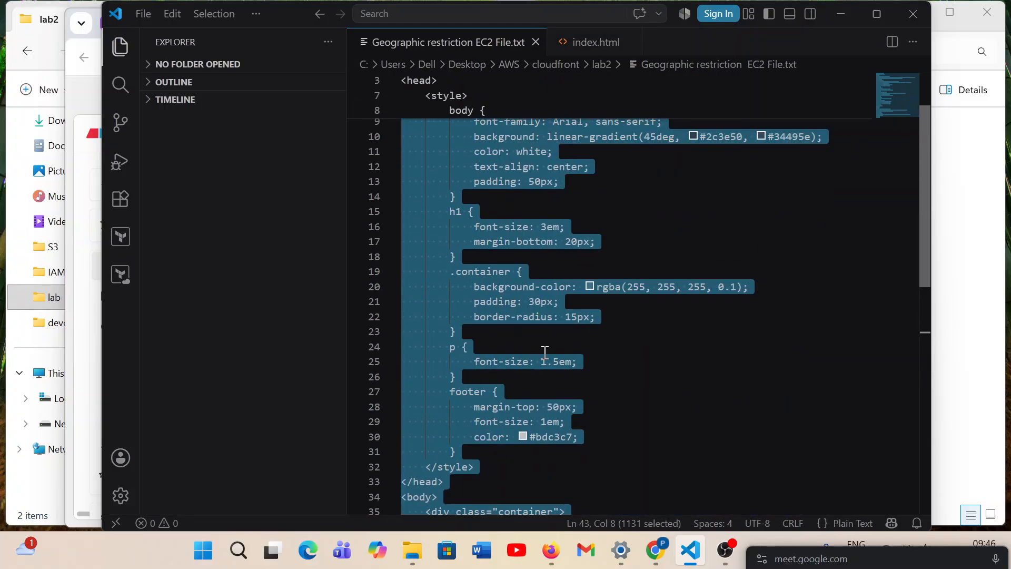
scroll(545, 355, "down", 3)
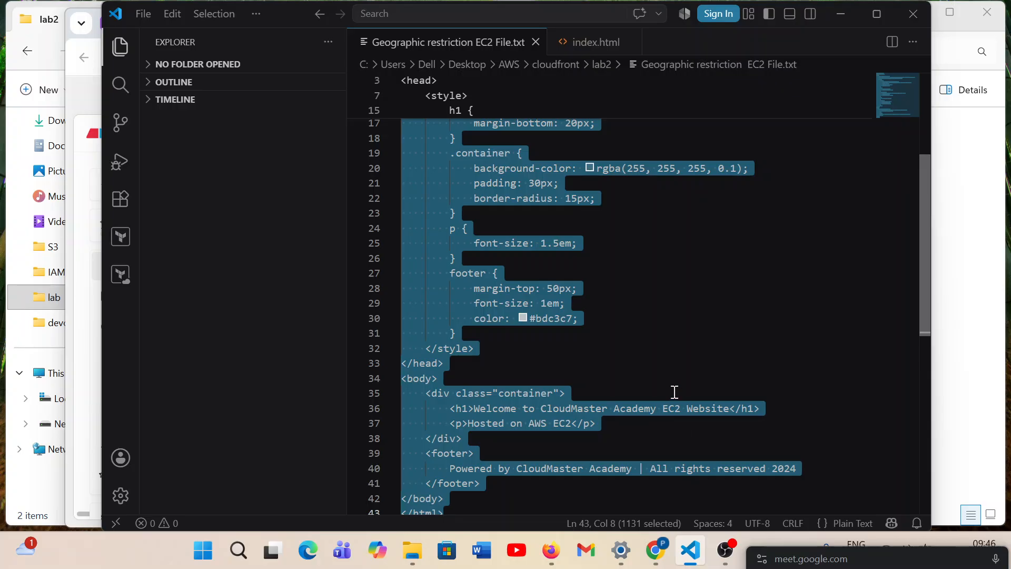
scroll(673, 390, "up", 5)
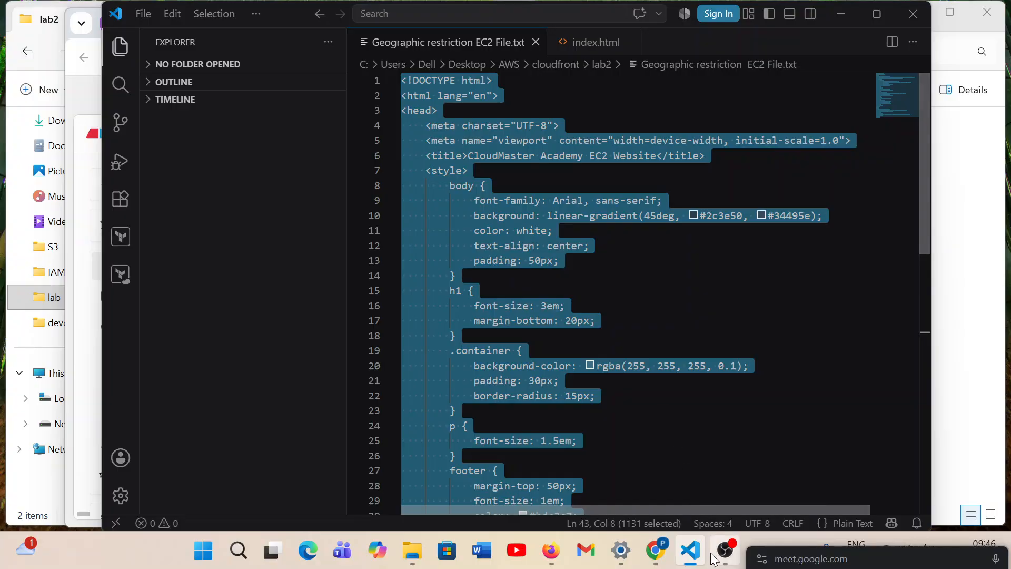
mouse_move(694, 542)
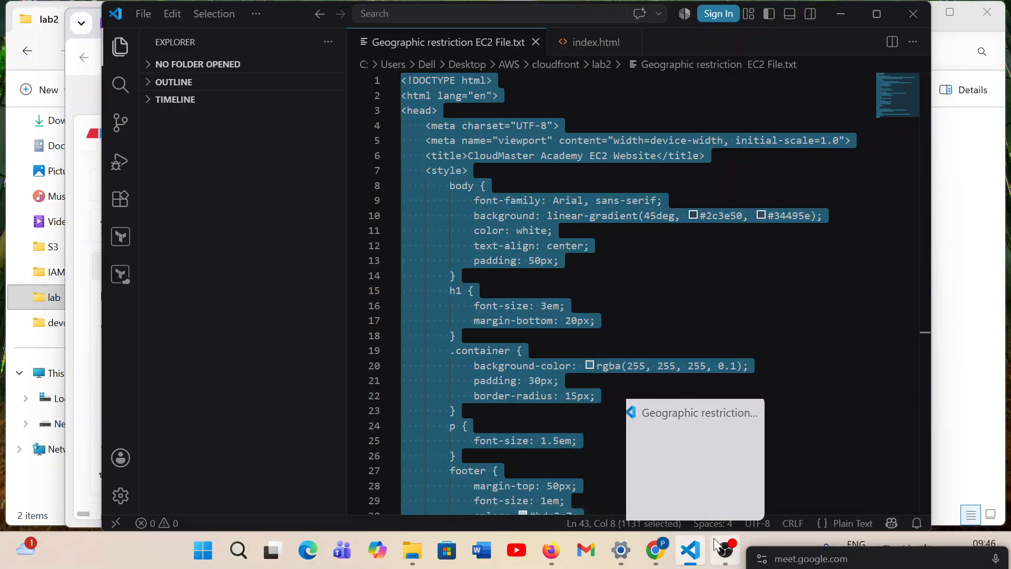
mouse_move(653, 551)
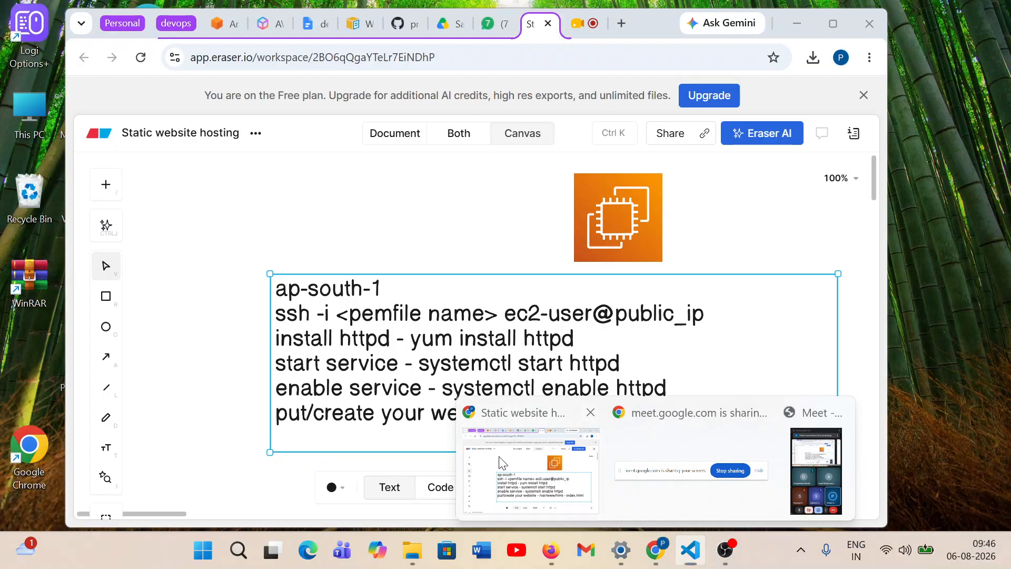
left_click(530, 471)
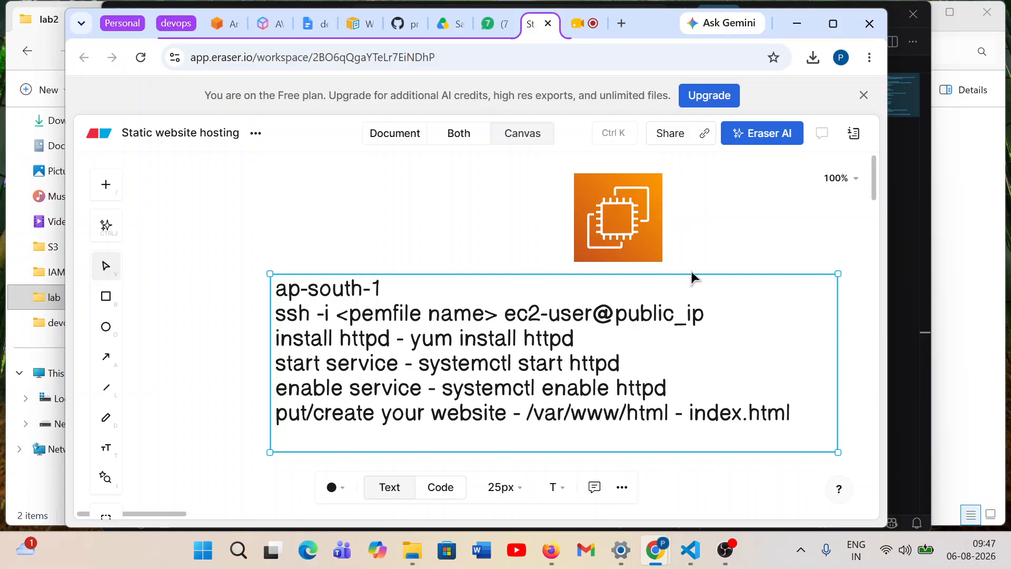
- Add a new note line 'make sure - Port 80 is open' below the index.html line
double_click(795, 416)
key("ctrl+a")
left_click(798, 419)
key("Return")
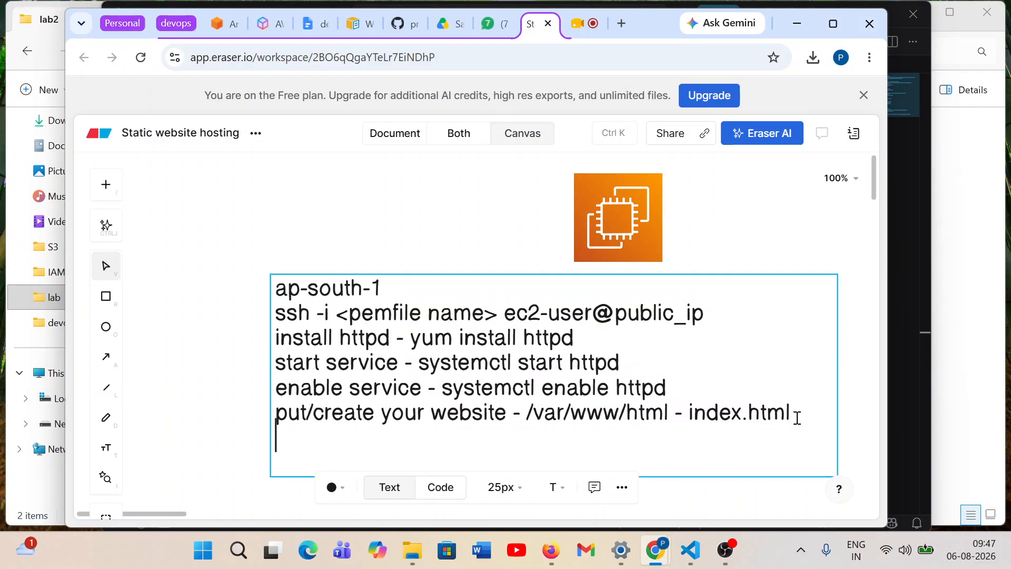
type("make sure")
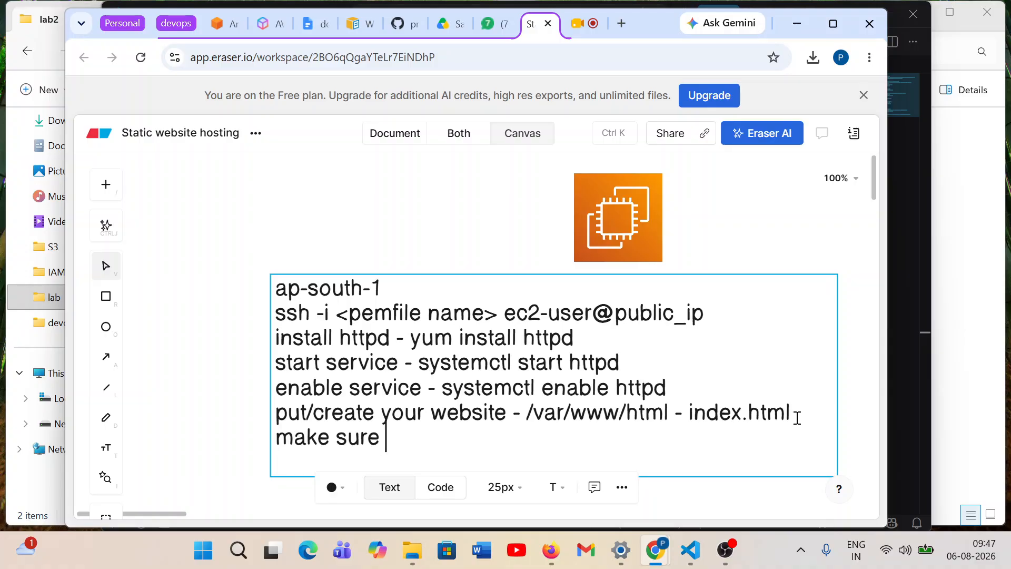
type(" >")
key("BackSpace")
type("- Port ")
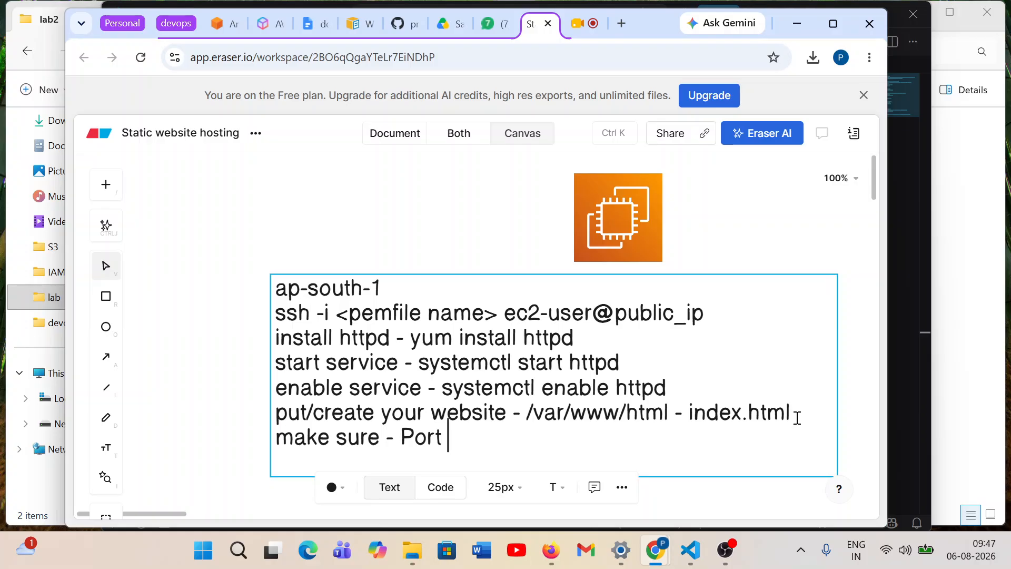
type("80 is open")
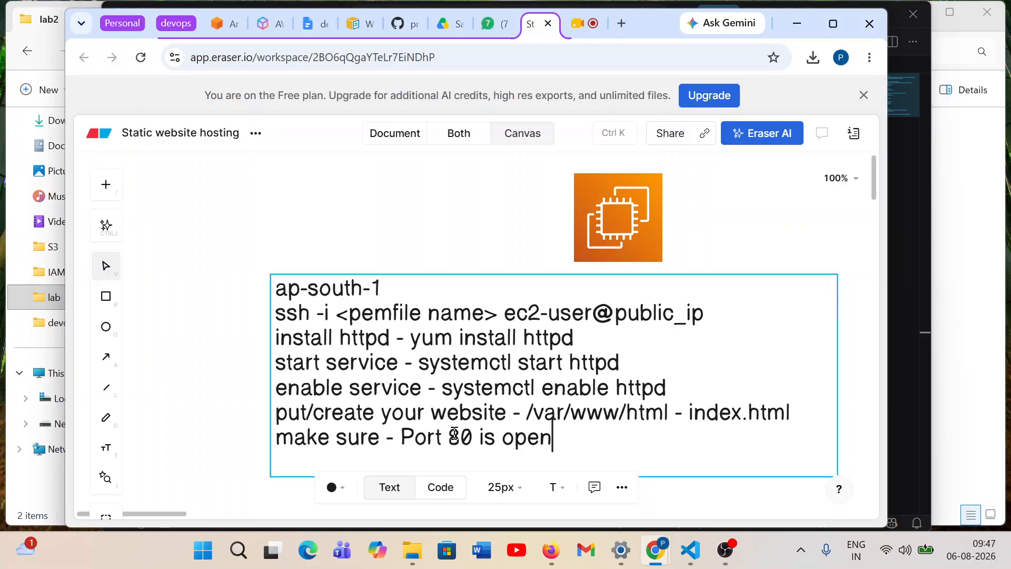
- Highlight httpd, index and 80 in the notes, then nudge the notes box slightly right
left_click(587, 363)
double_click(587, 363)
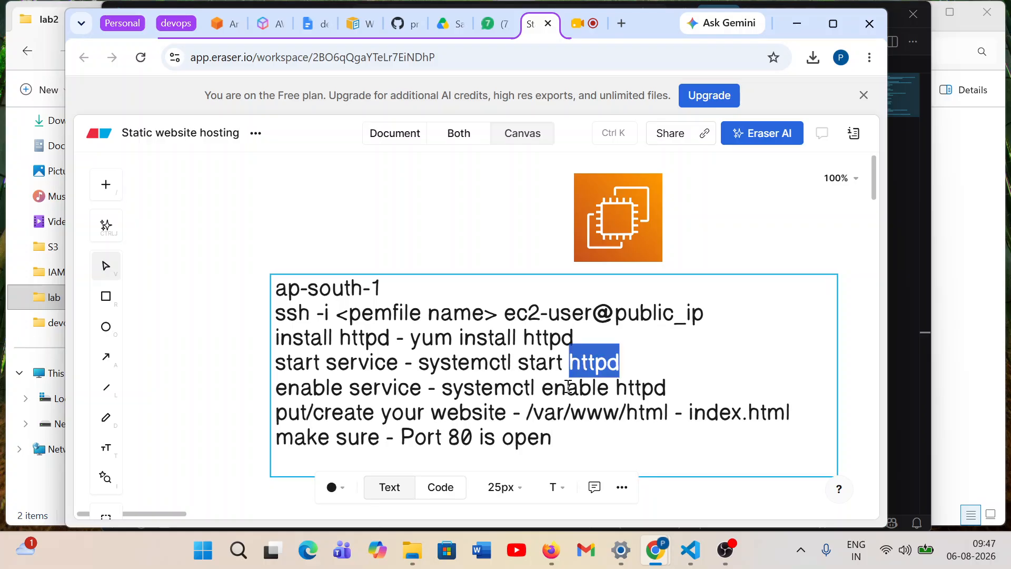
double_click(711, 412)
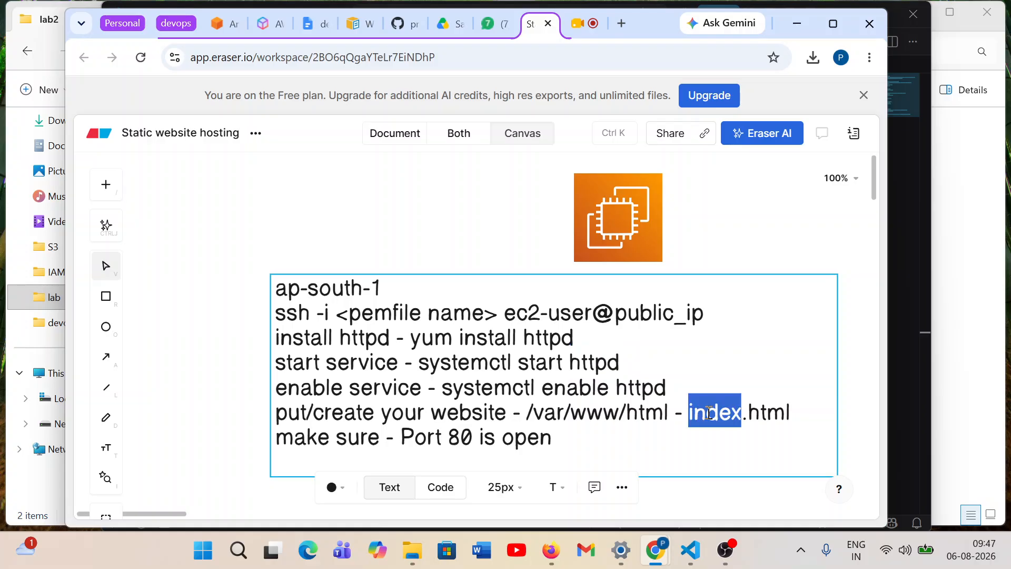
double_click(457, 437)
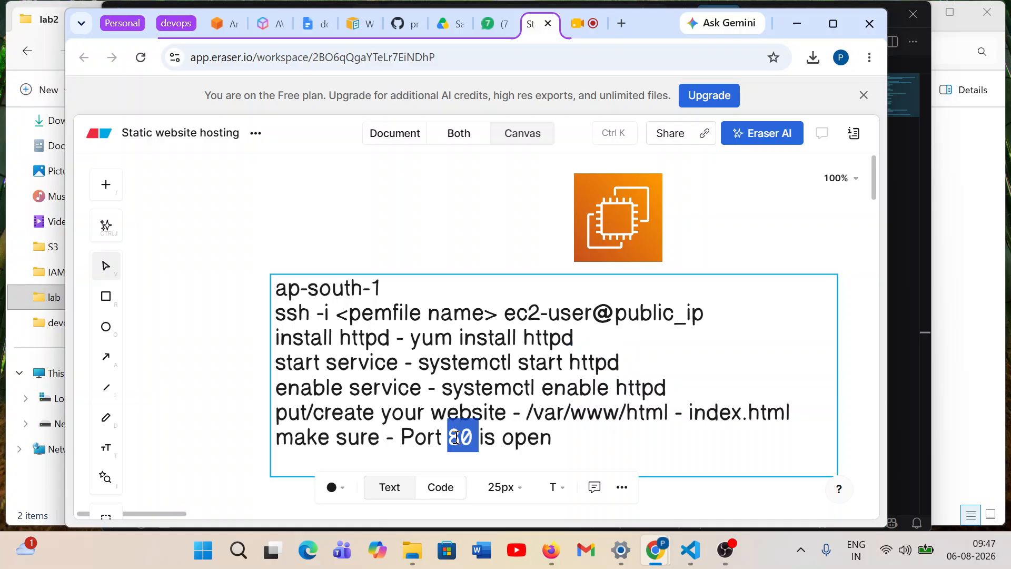
left_click(592, 437)
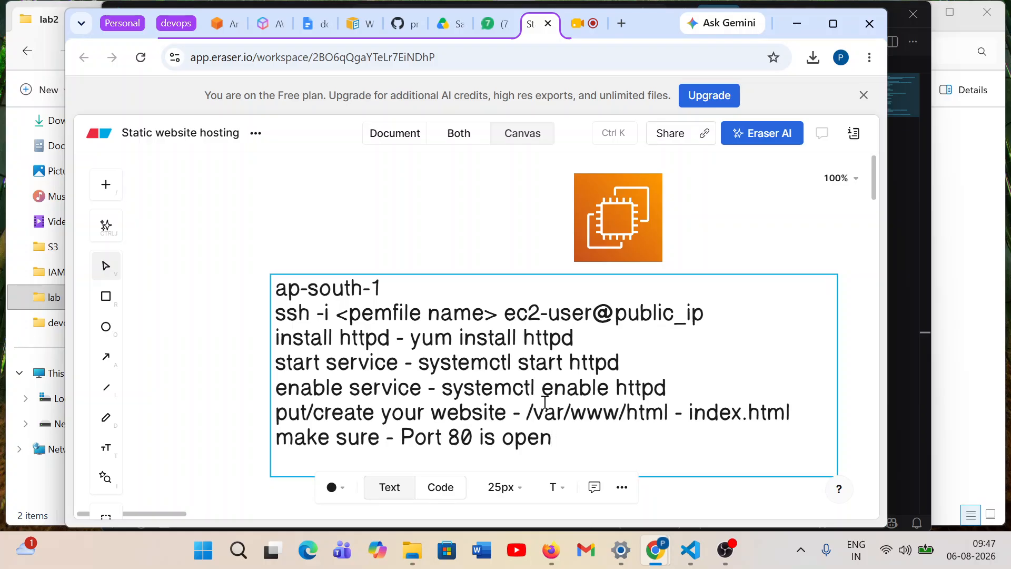
left_click(231, 331)
left_click(327, 340)
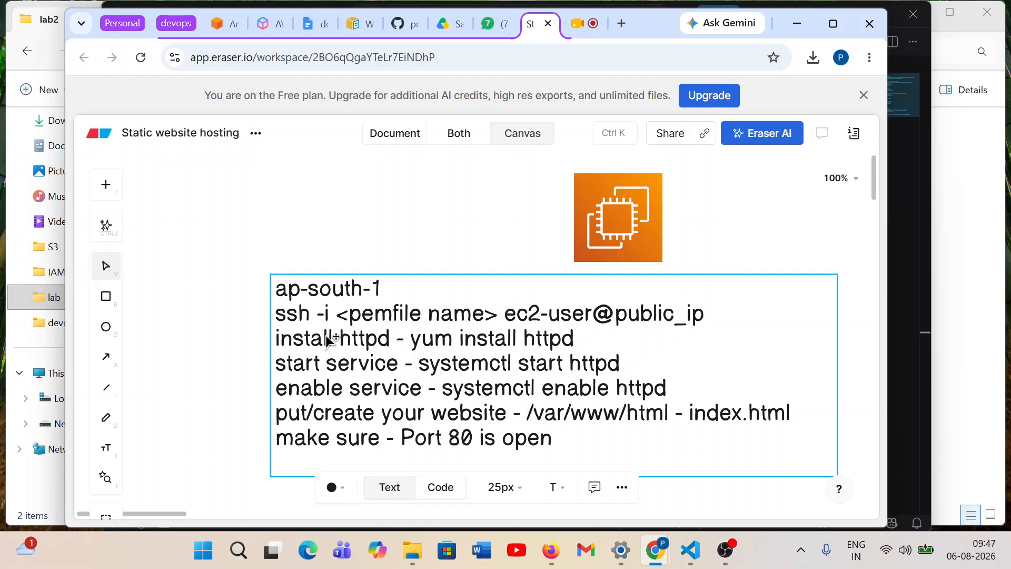
left_click_drag(327, 337, 371, 329)
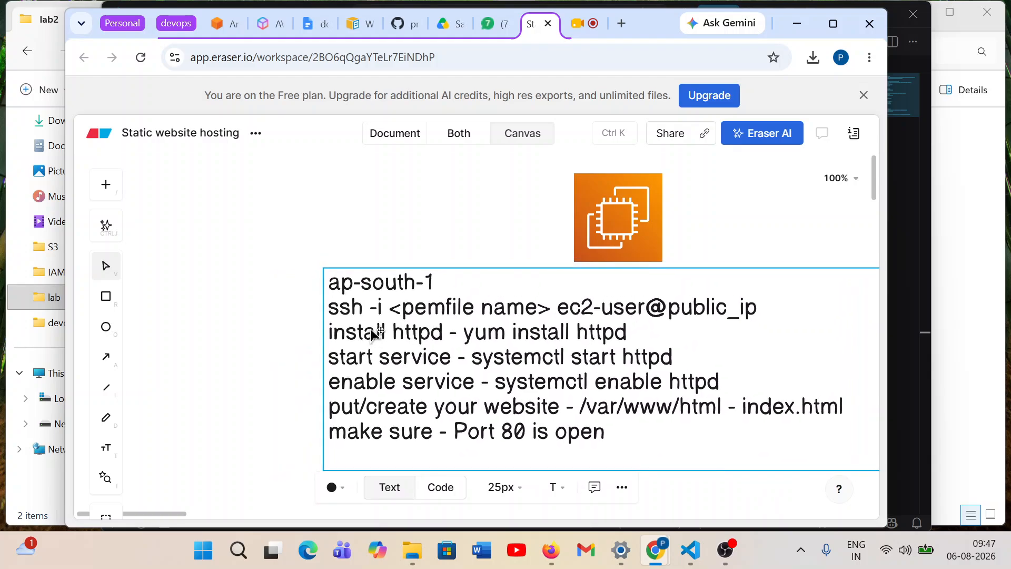
left_click(251, 309)
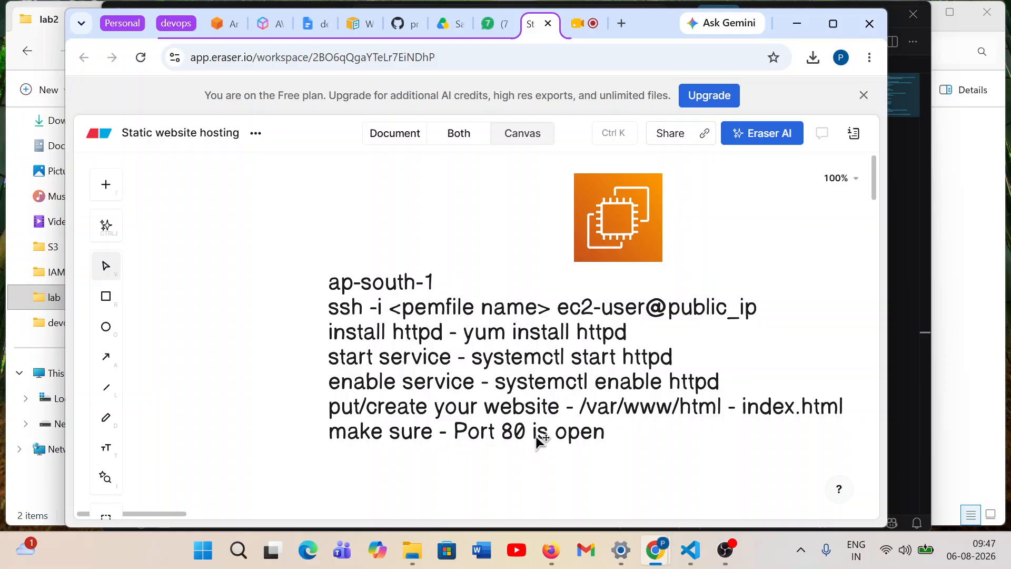
double_click(468, 438)
left_click(477, 433)
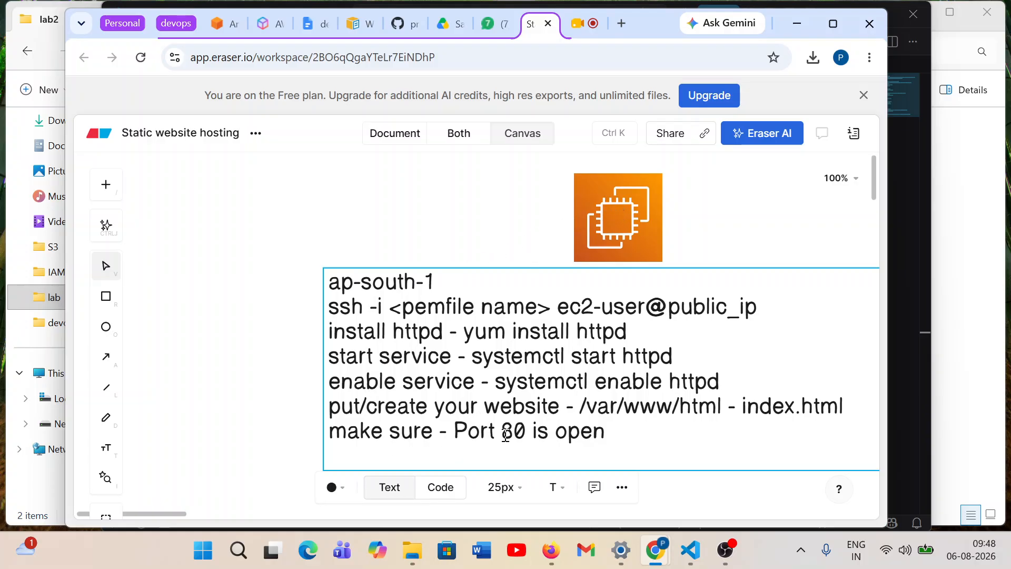
- Append the port range '(0-65355)' to the Port 80 line
left_click(629, 430)
type("()")
key("Left")
type("0-")
type("65")
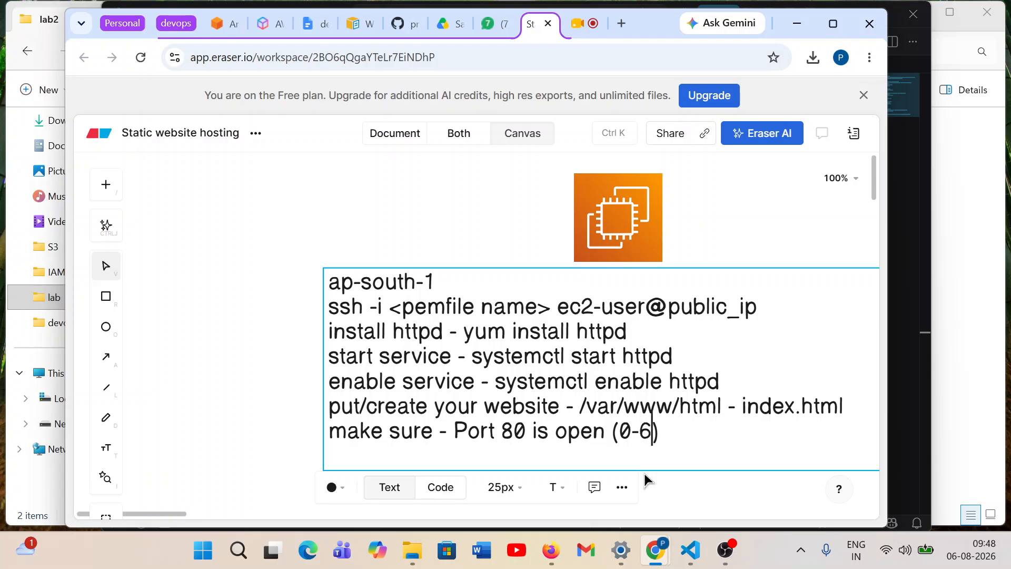
type("355")
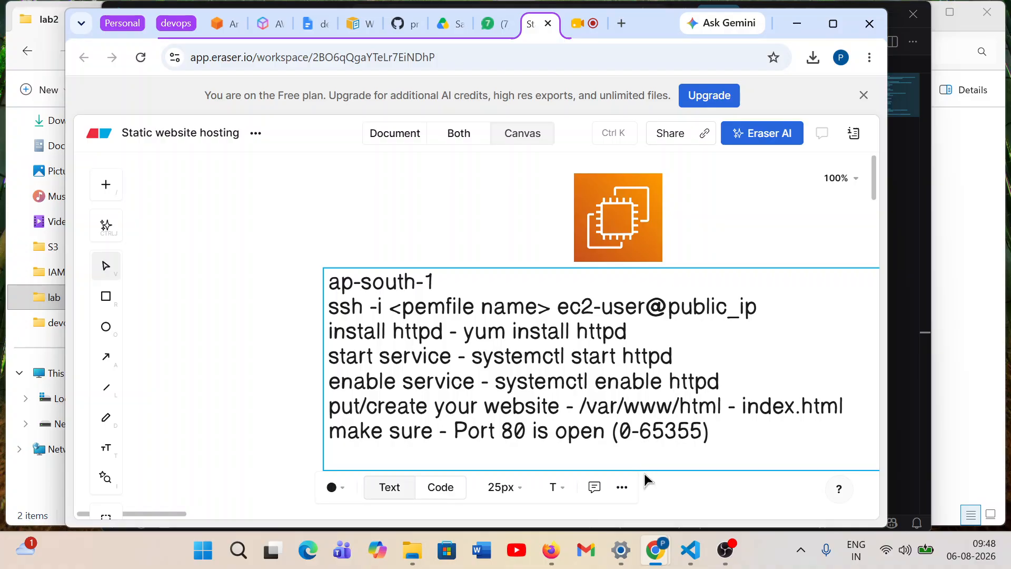
- Highlight the port range, the values 80 and 65355, and index in the notes
left_click(663, 435)
left_click(699, 431)
left_click_drag(697, 428, 618, 435)
left_click(702, 437)
double_click(513, 429)
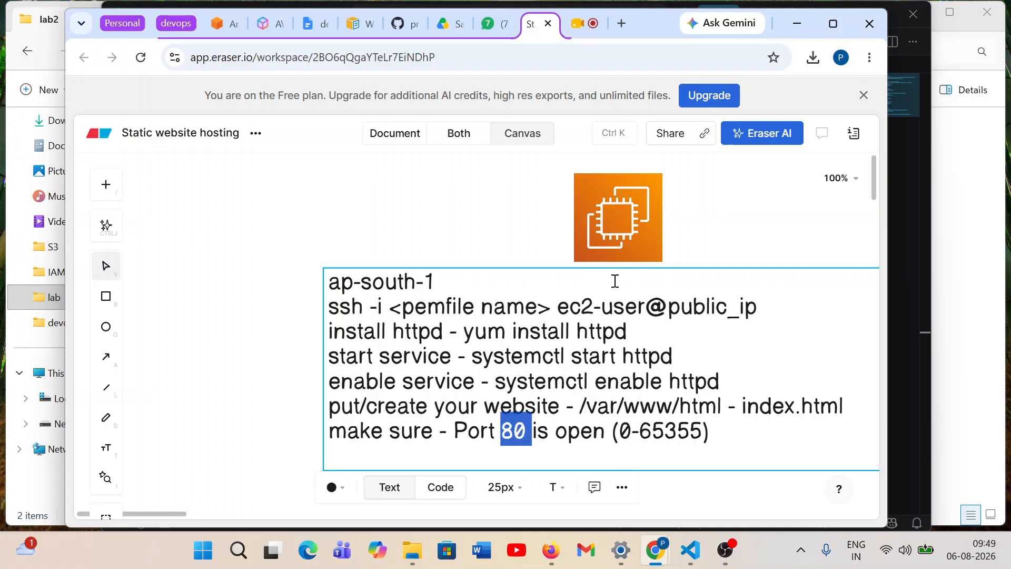
double_click(665, 429)
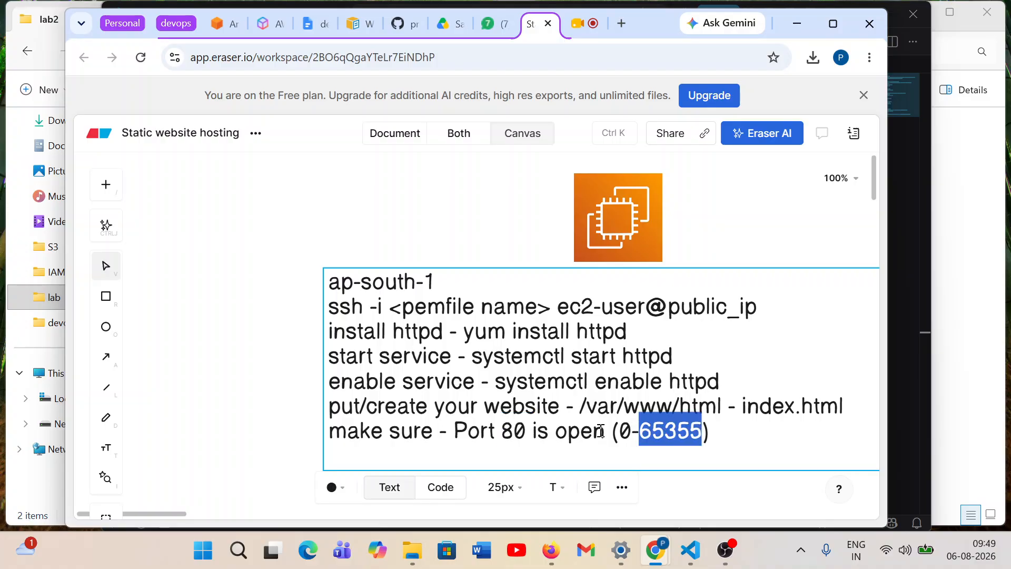
double_click(509, 430)
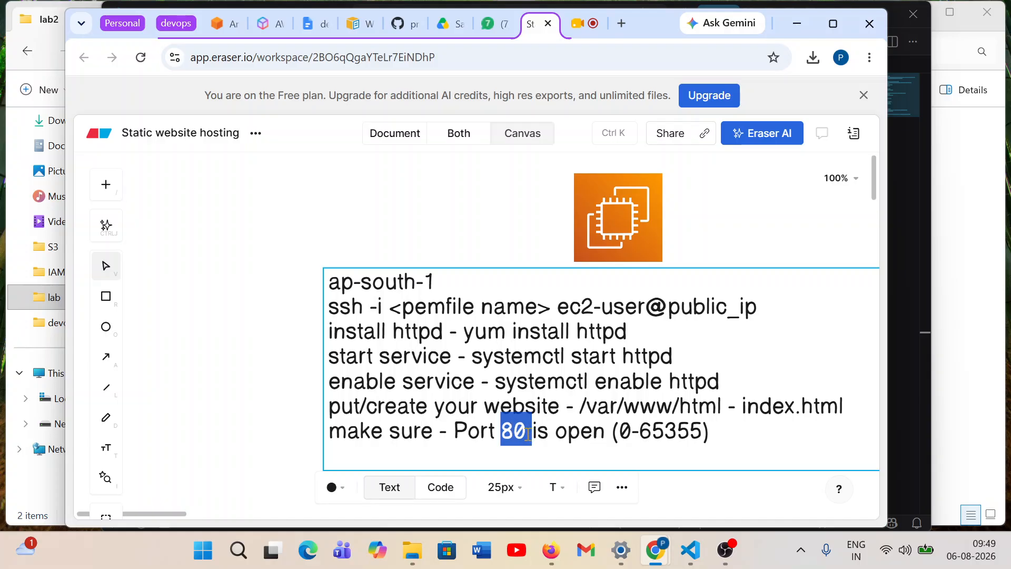
double_click(753, 406)
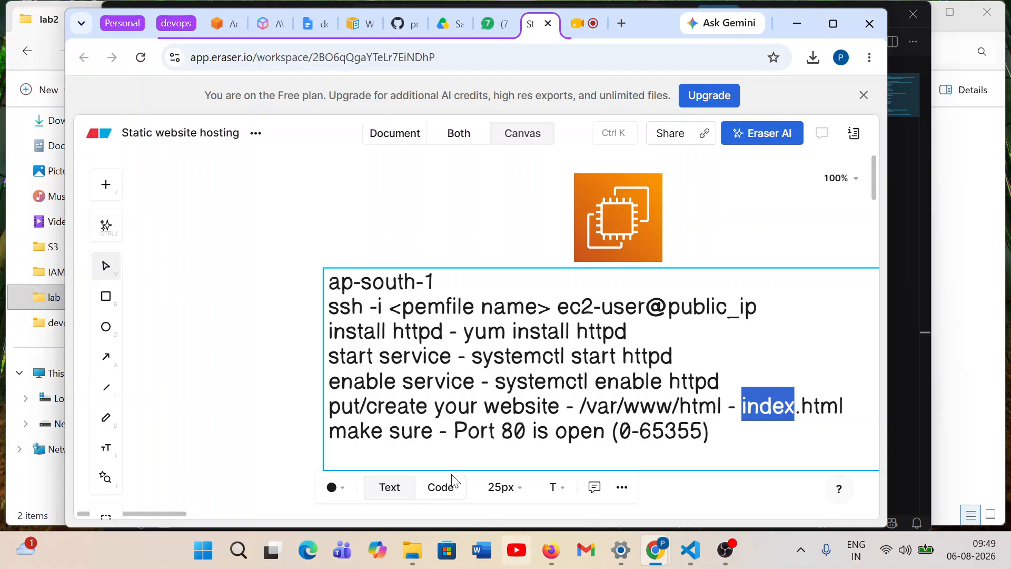
- Extend the first note line to 'ap-south-1/us-east-1' so it lists both regions
left_click(434, 281)
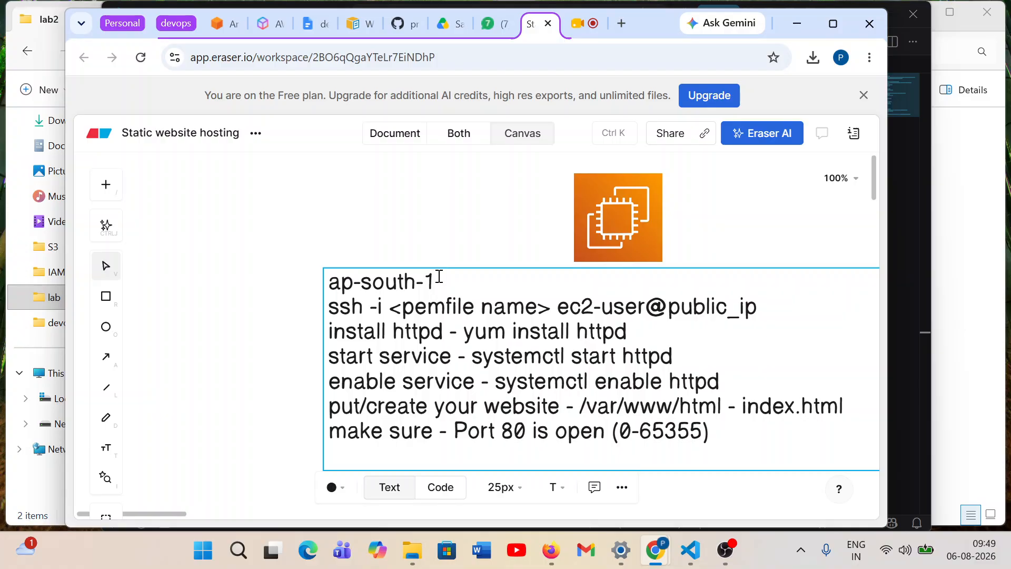
left_click_drag(438, 277, 339, 287)
left_click(448, 282)
type("/us-")
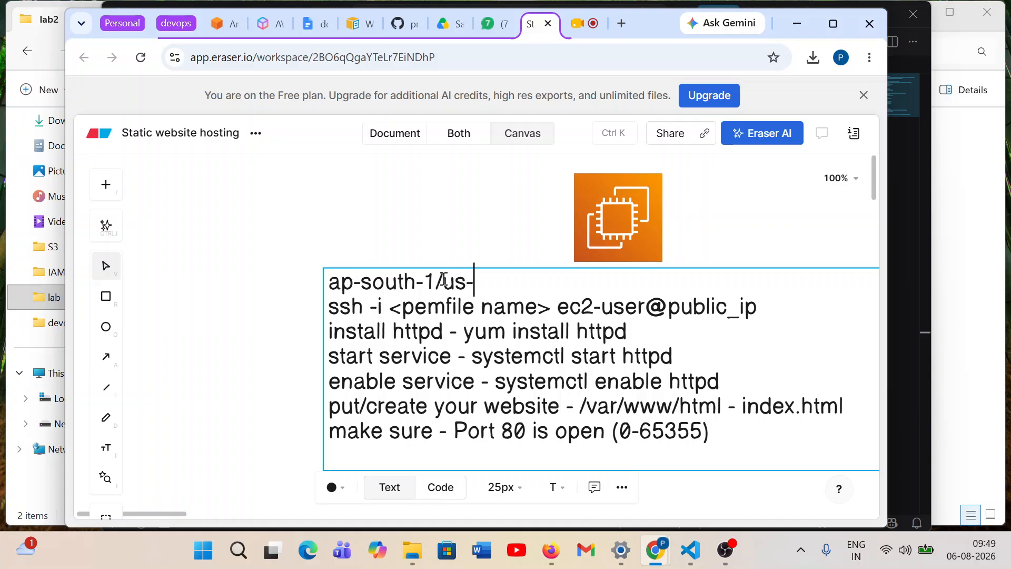
type("east-1")
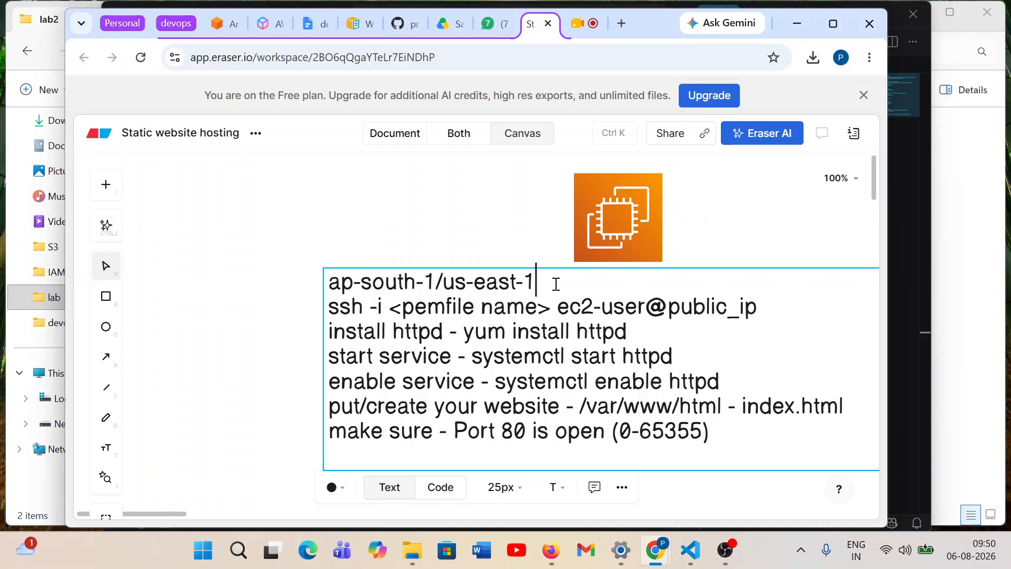
left_click_drag(553, 285, 336, 292)
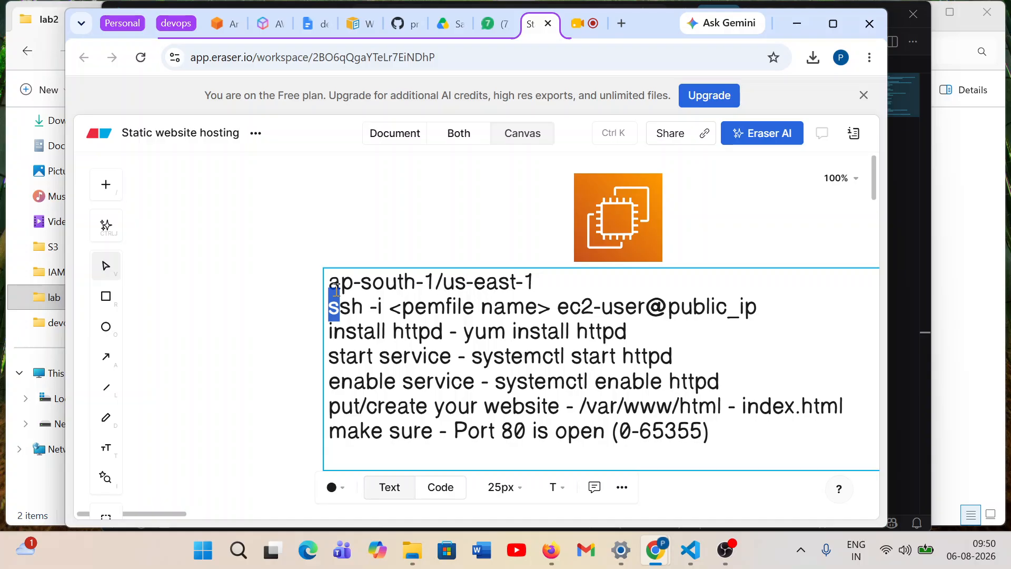
double_click(389, 282)
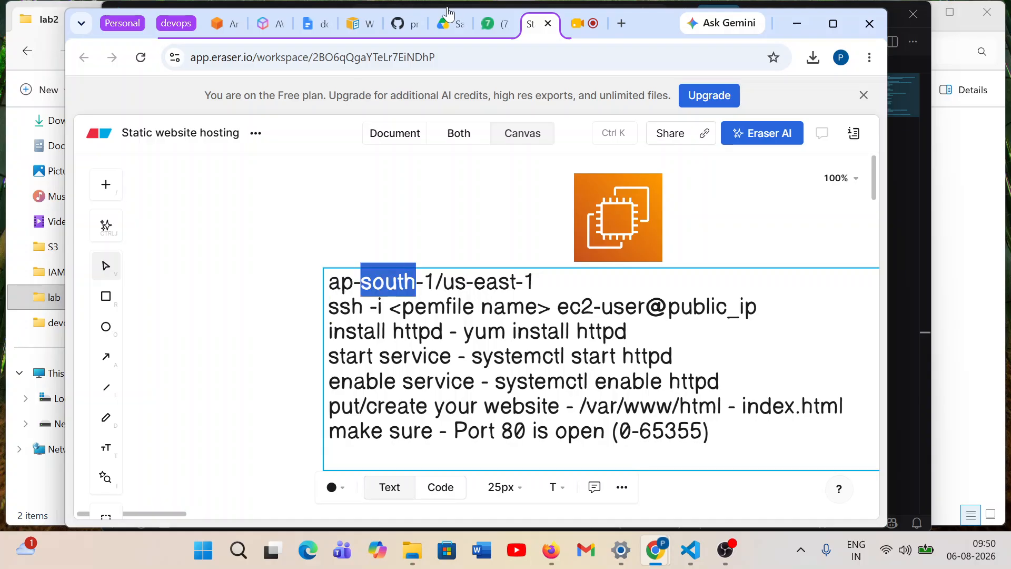
left_click(263, 23)
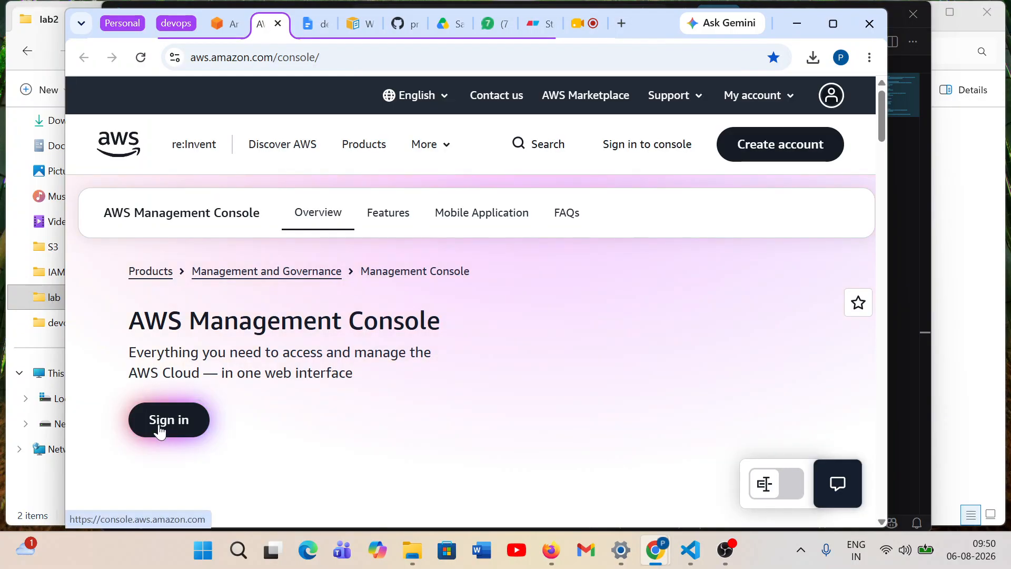
- Sign in to the AWS console as root user using the saved email and saved password
left_click(158, 429)
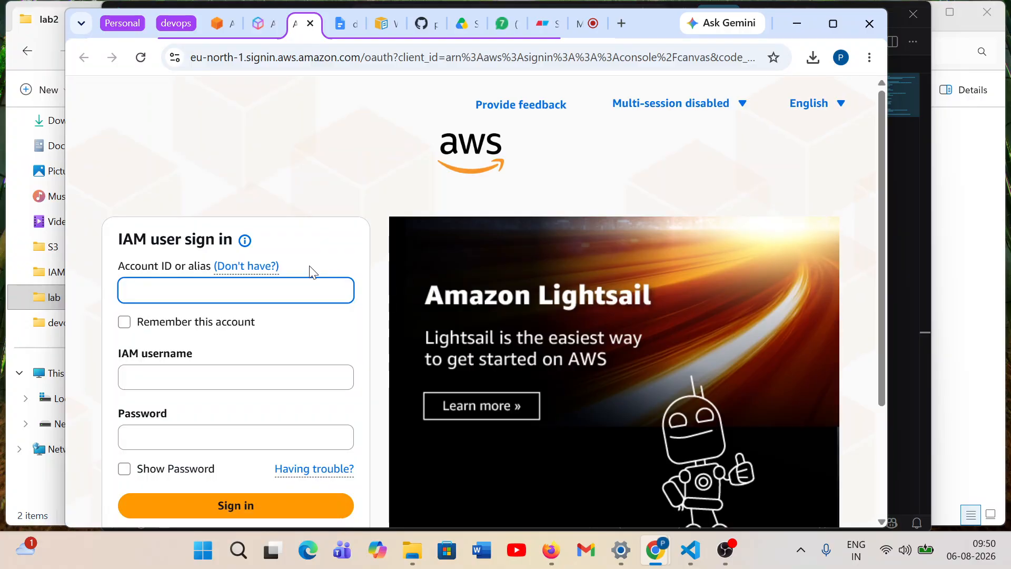
scroll(253, 379, "down", 1)
scroll(255, 380, "down", 1)
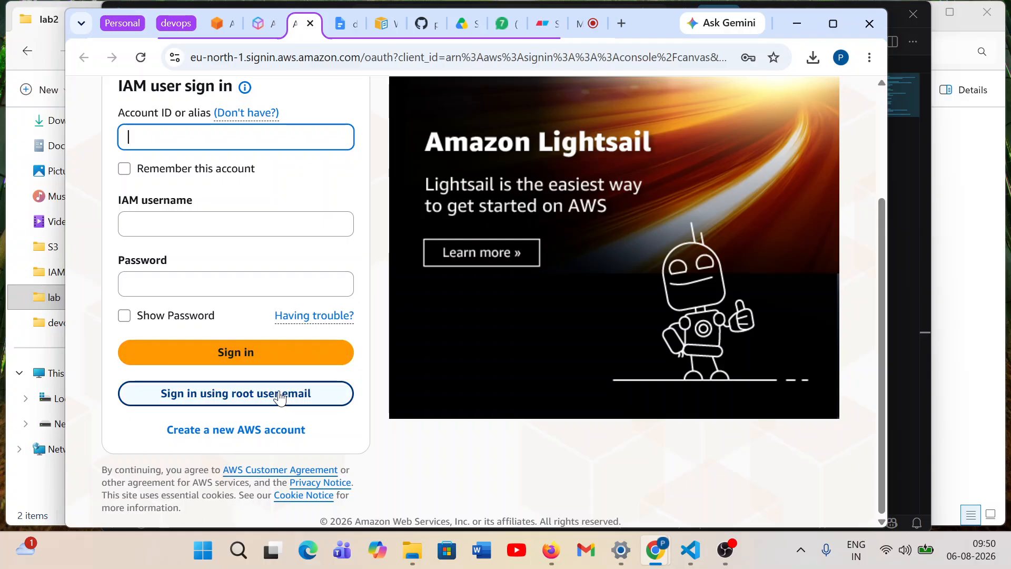
left_click(235, 396)
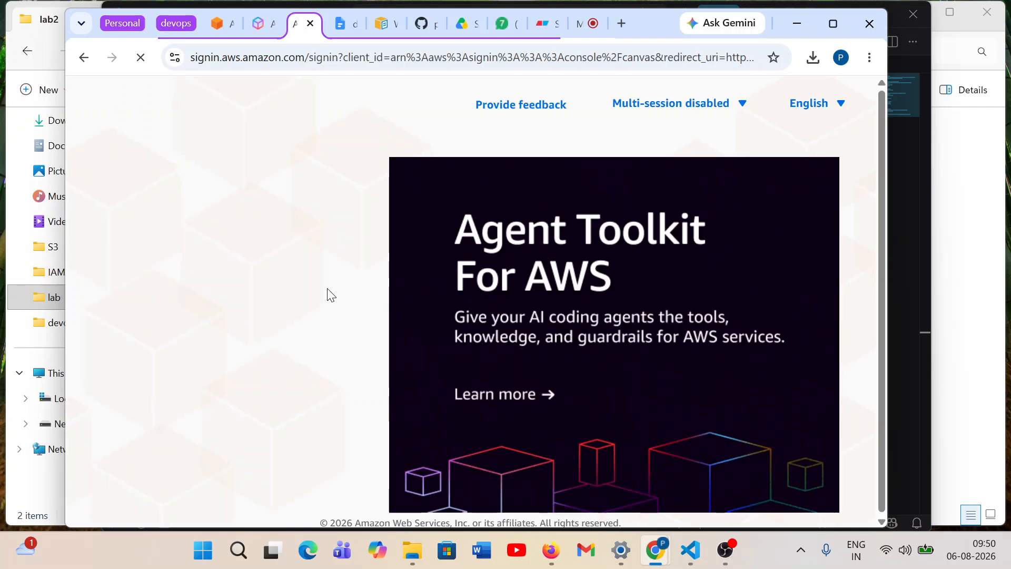
scroll(255, 368, "down", 3)
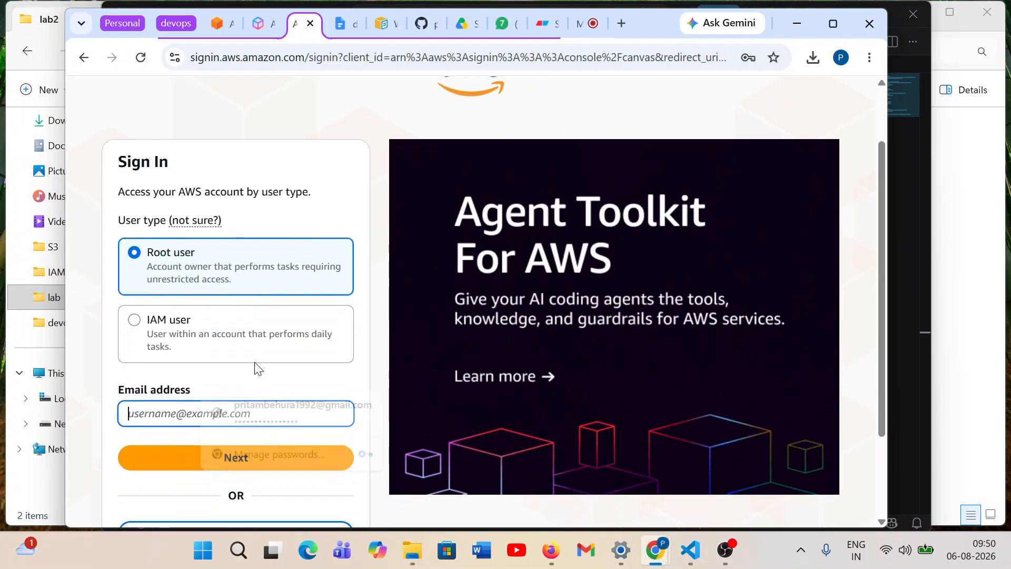
left_click(210, 335)
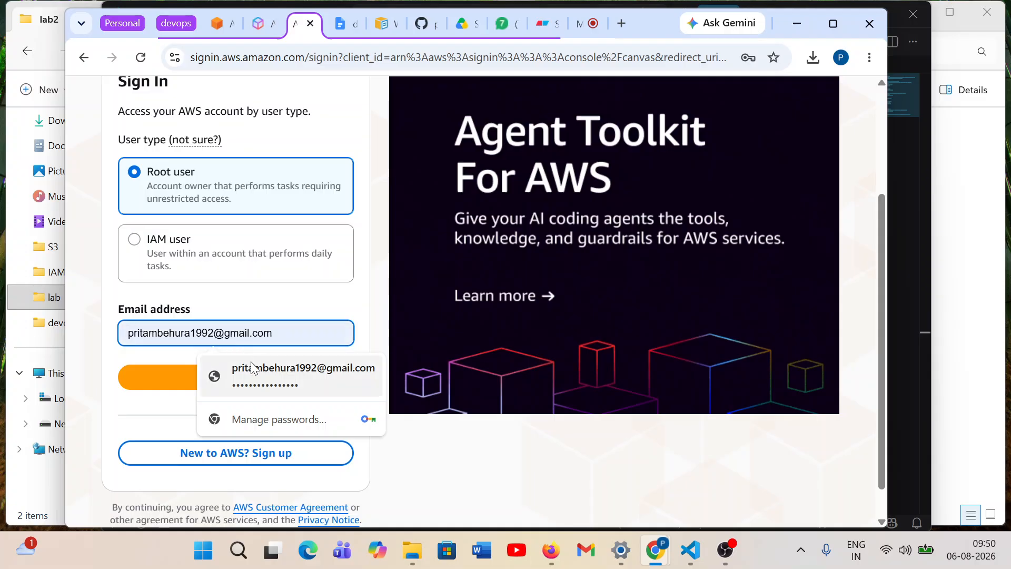
left_click(211, 369)
left_click(198, 387)
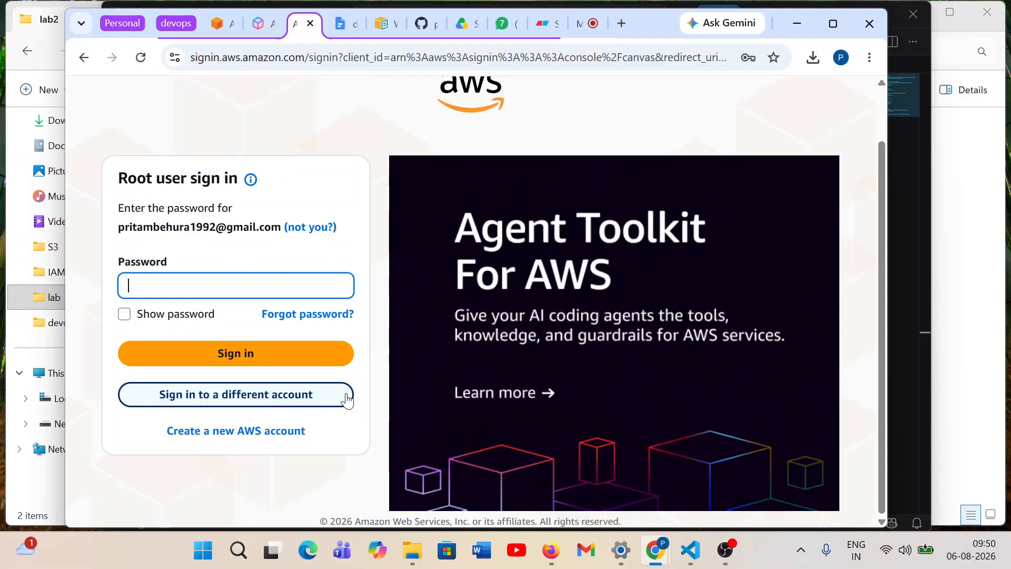
left_click(191, 287)
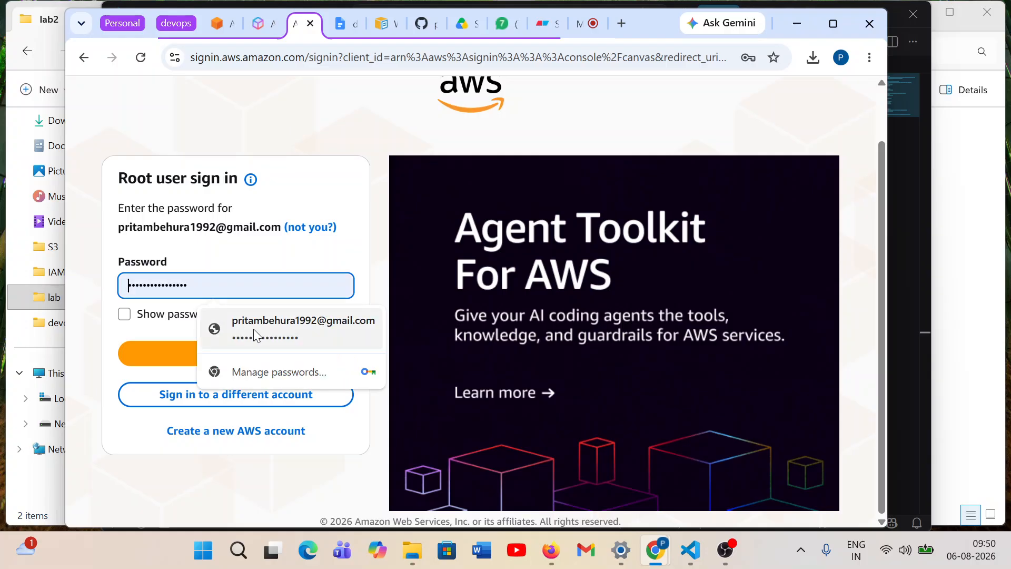
left_click(273, 341)
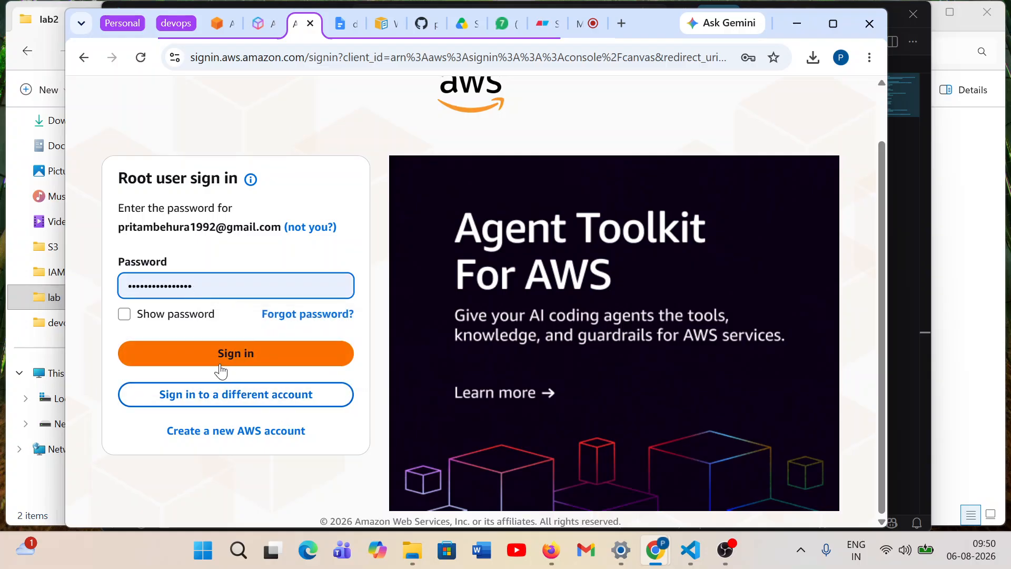
left_click(222, 372)
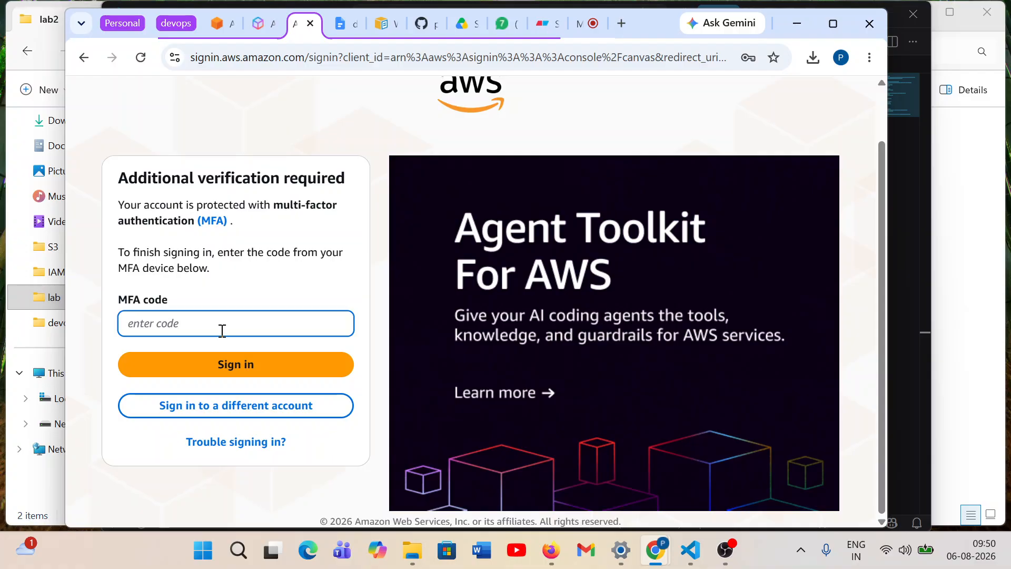
- Enter the MFA code, maximize Chrome and view Console home in Asia Pacific (Mumbai)
key("Return")
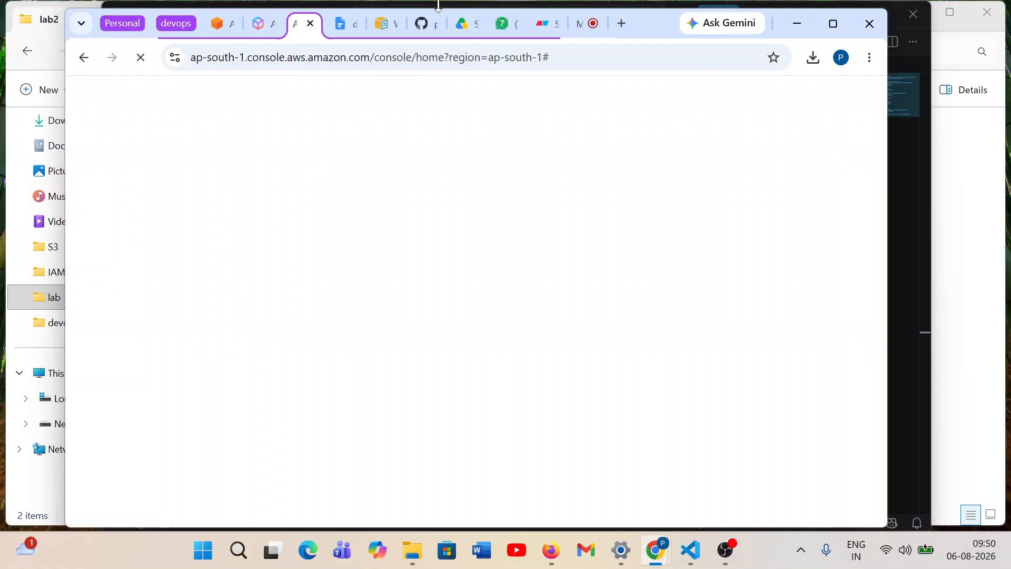
left_click(167, 26)
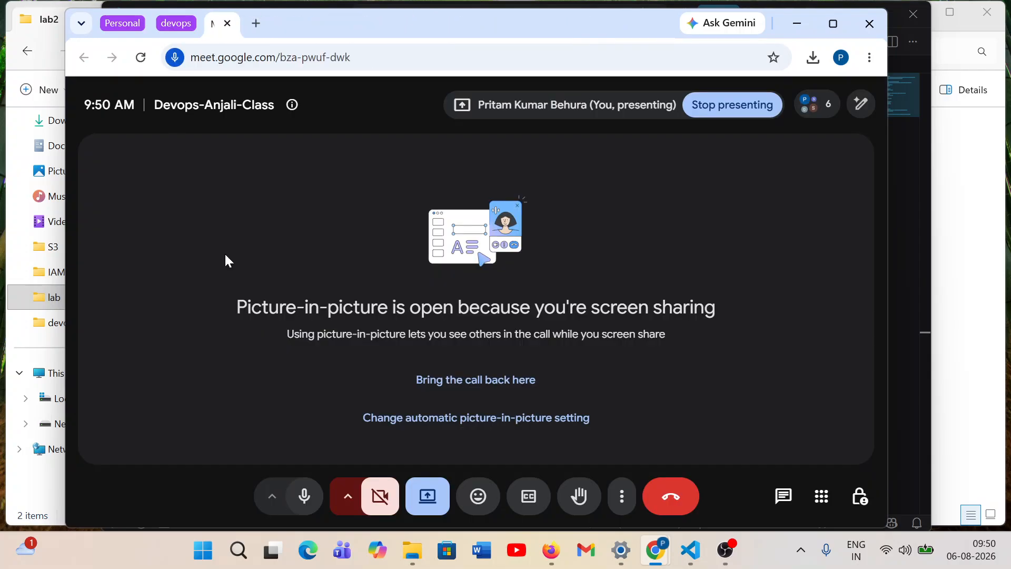
left_click(176, 23)
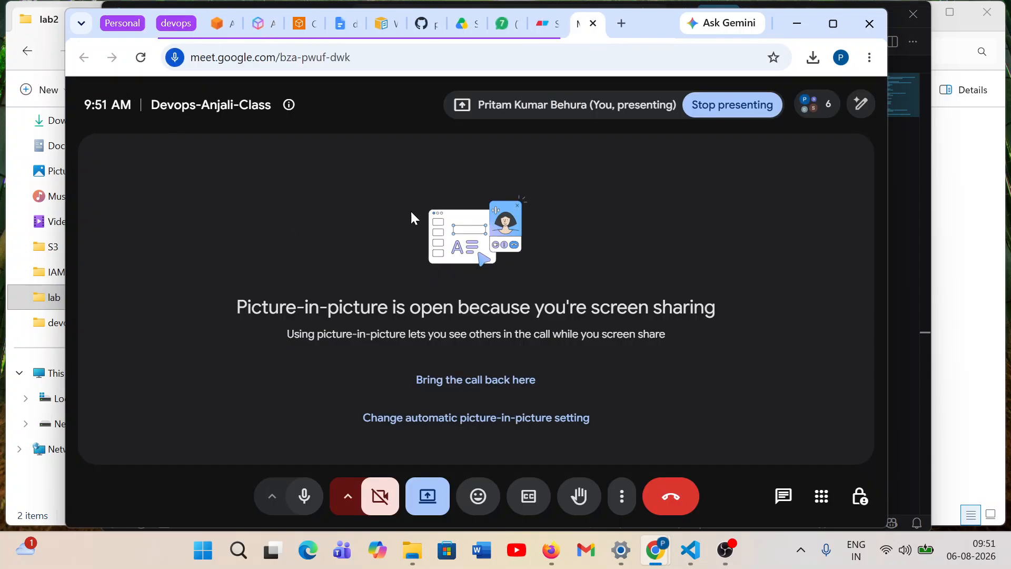
left_click(832, 24)
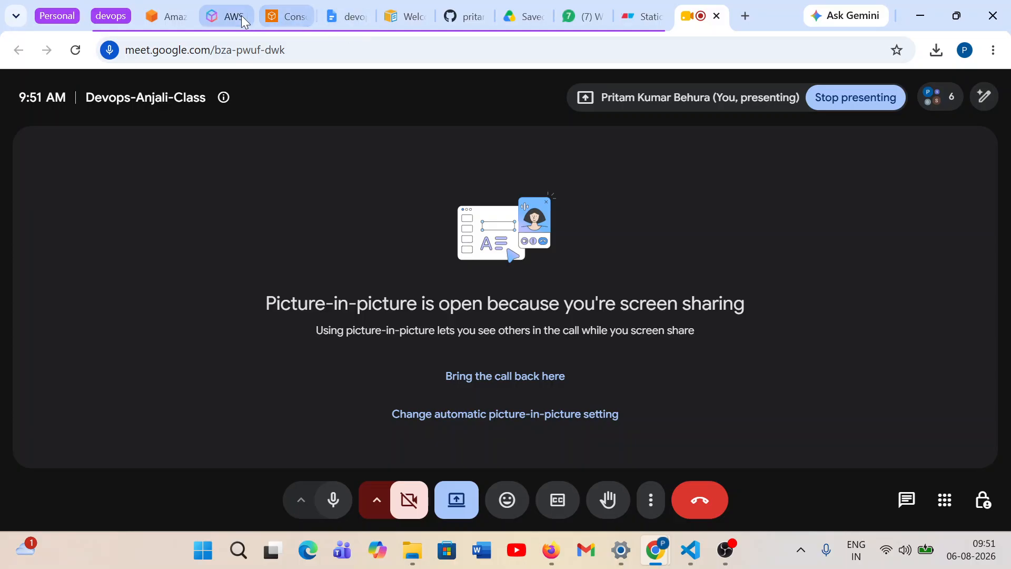
left_click(284, 16)
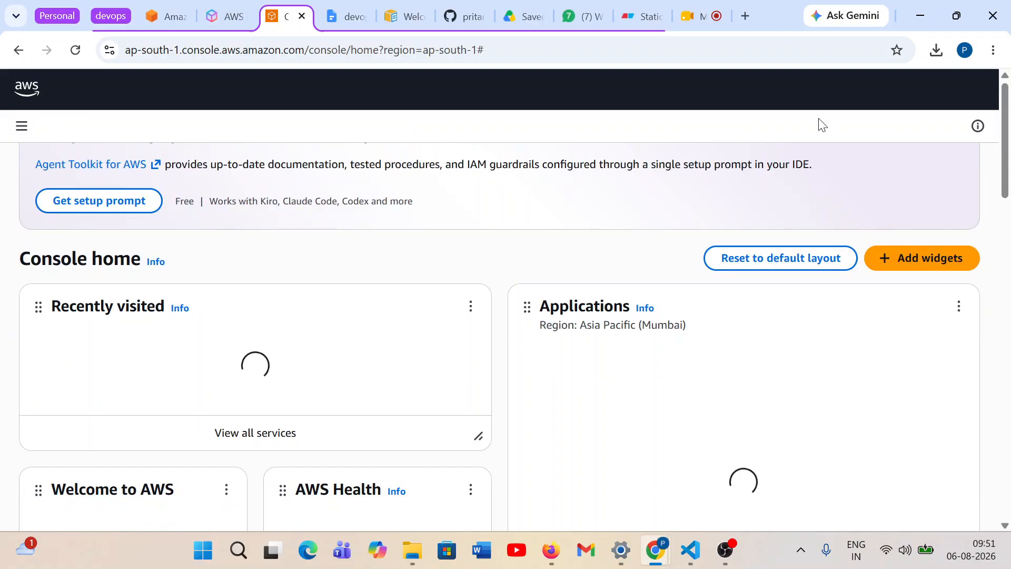
scroll(275, 355, "down", 4)
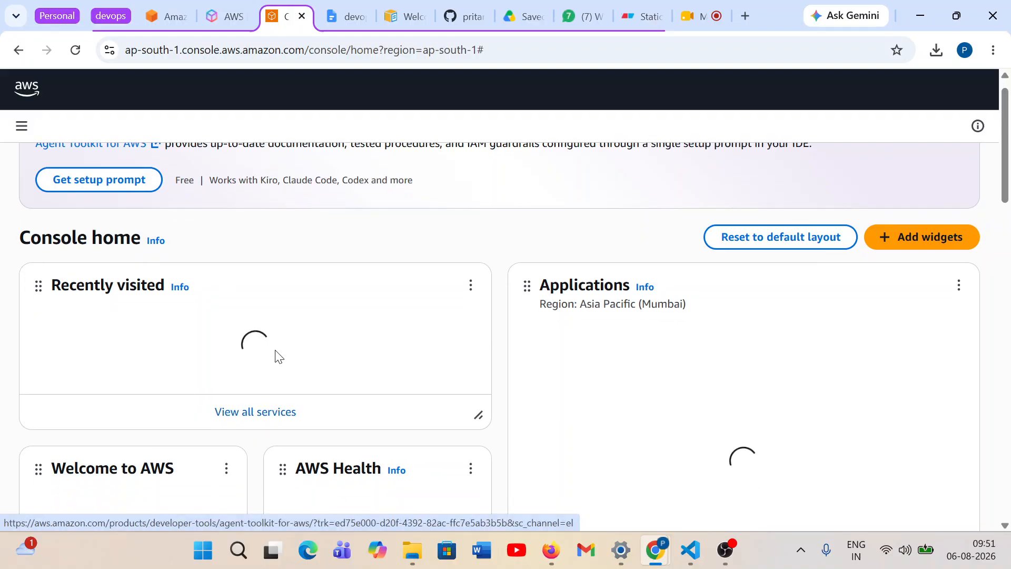
scroll(275, 355, "up", 4)
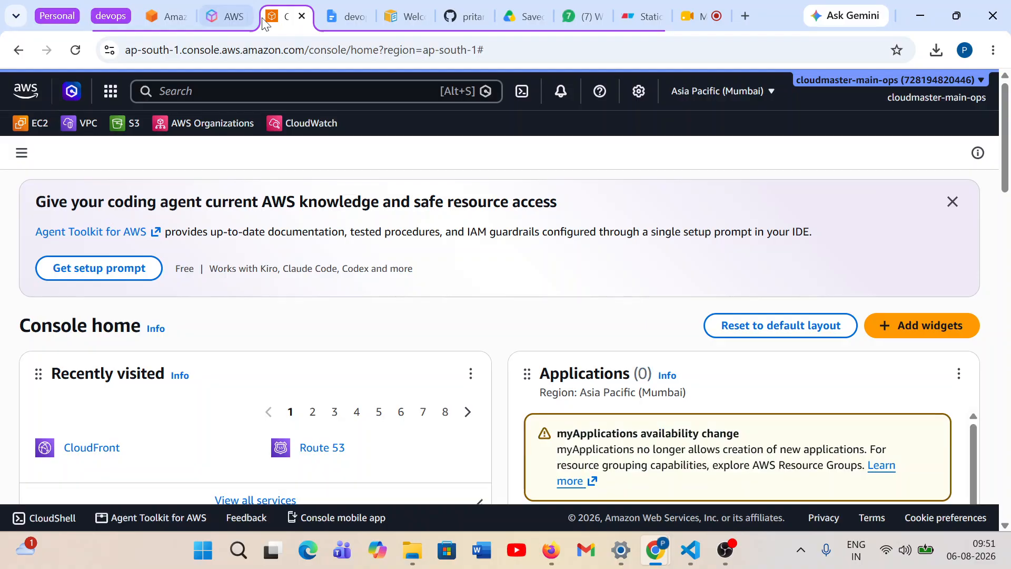
- Close the Console home tab and copy the console page address from the landing tab
left_click(301, 17)
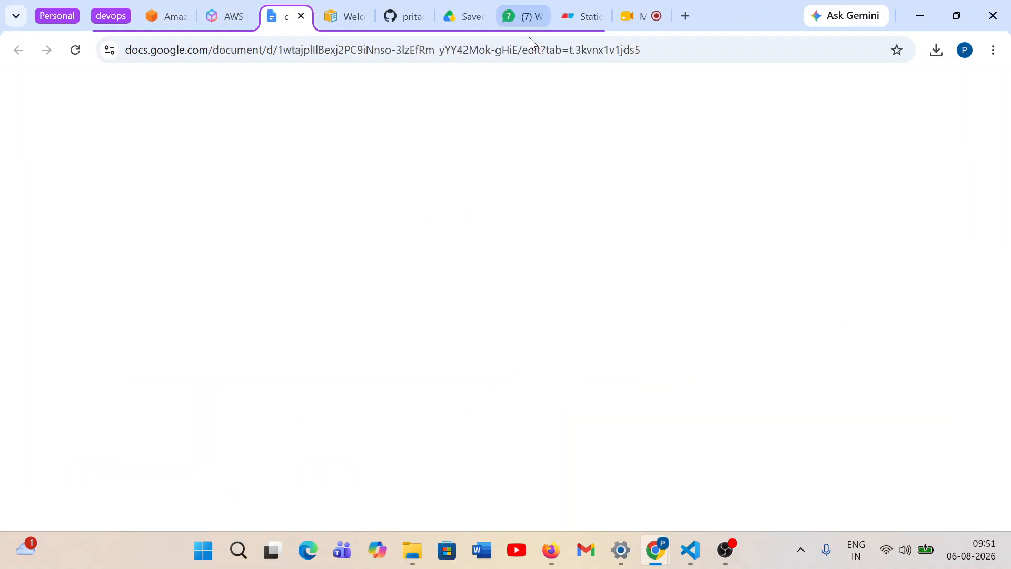
left_click(226, 17)
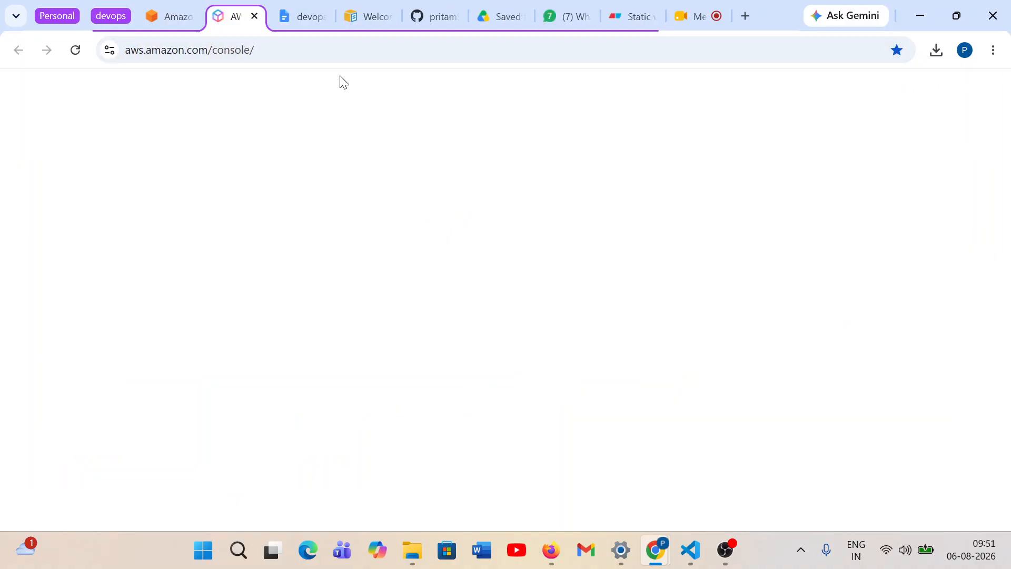
left_click(357, 52)
key("ctrl+c")
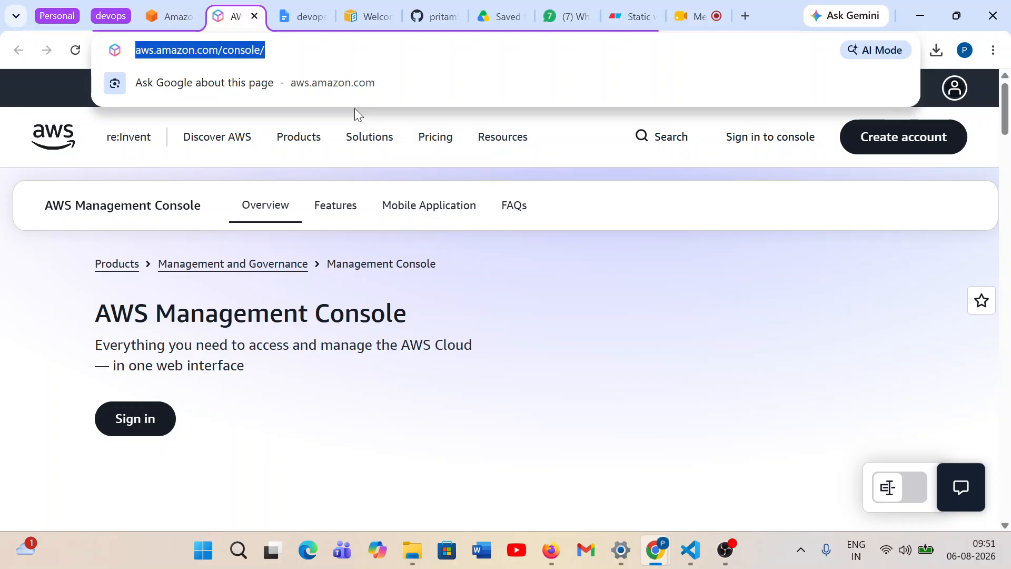
left_click(943, 172)
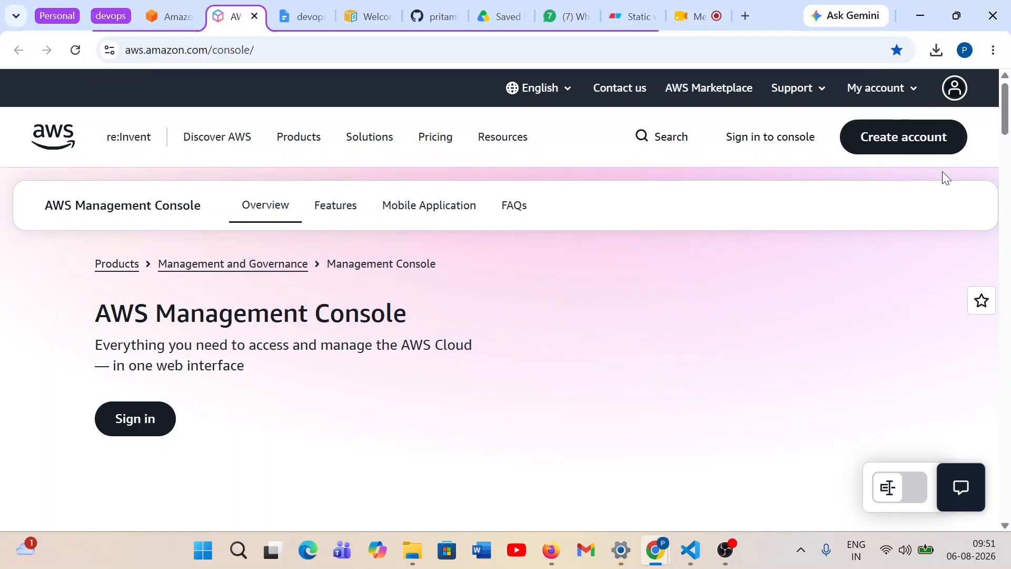
- Load the copied AWS console address in a new Incognito window and begin signing in
left_click(993, 50)
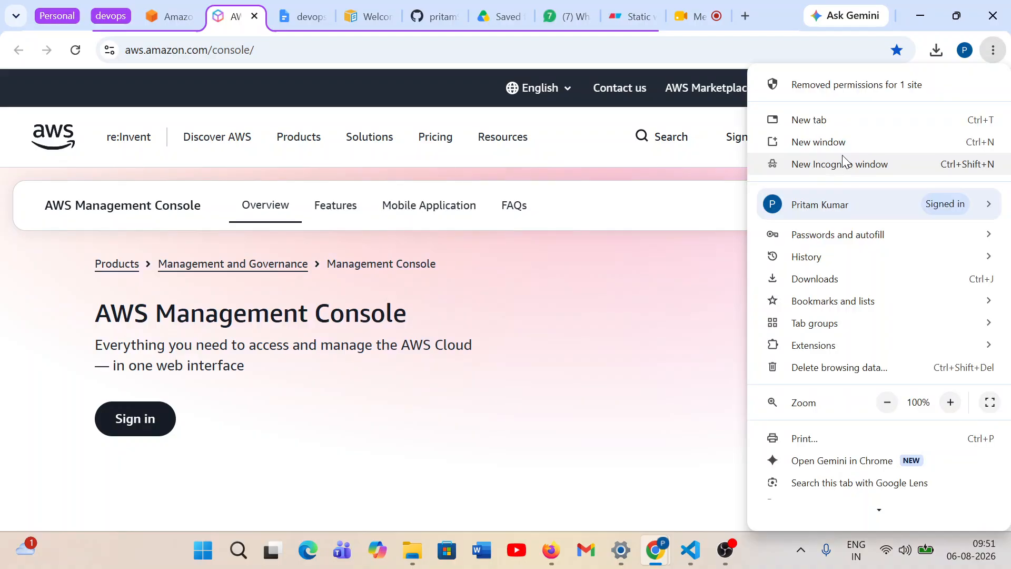
left_click(833, 165)
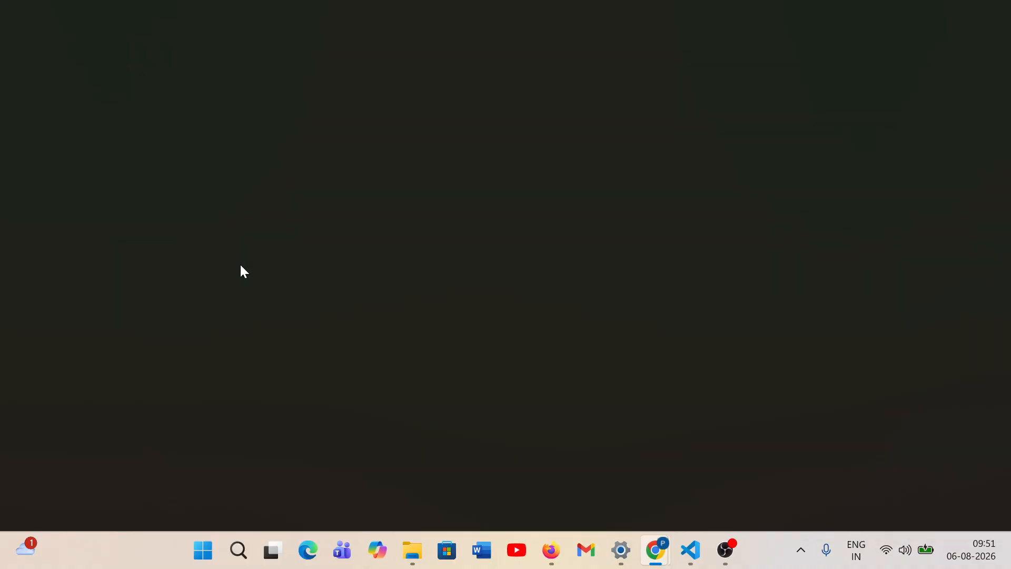
key("ctrl+v")
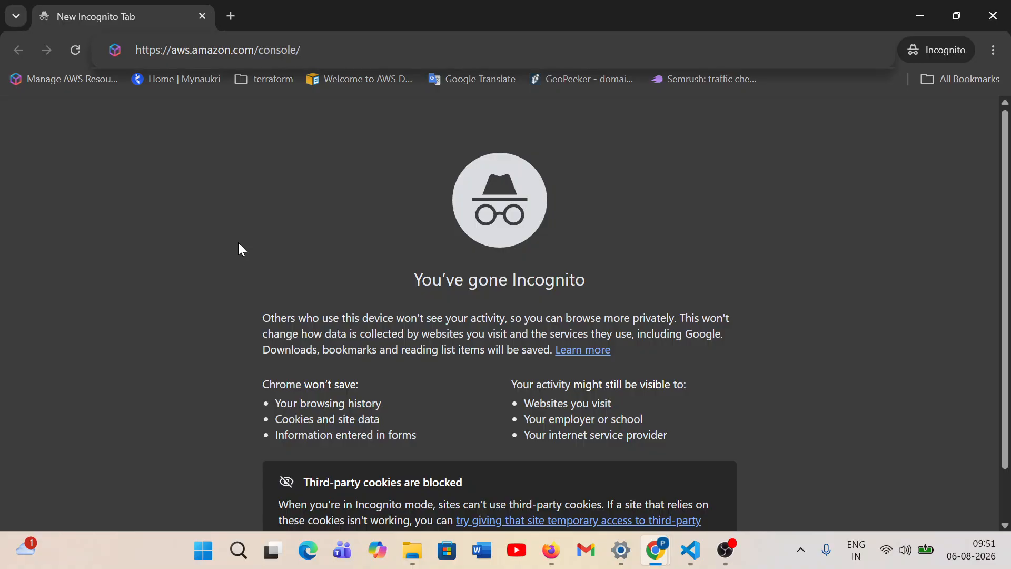
key("Return")
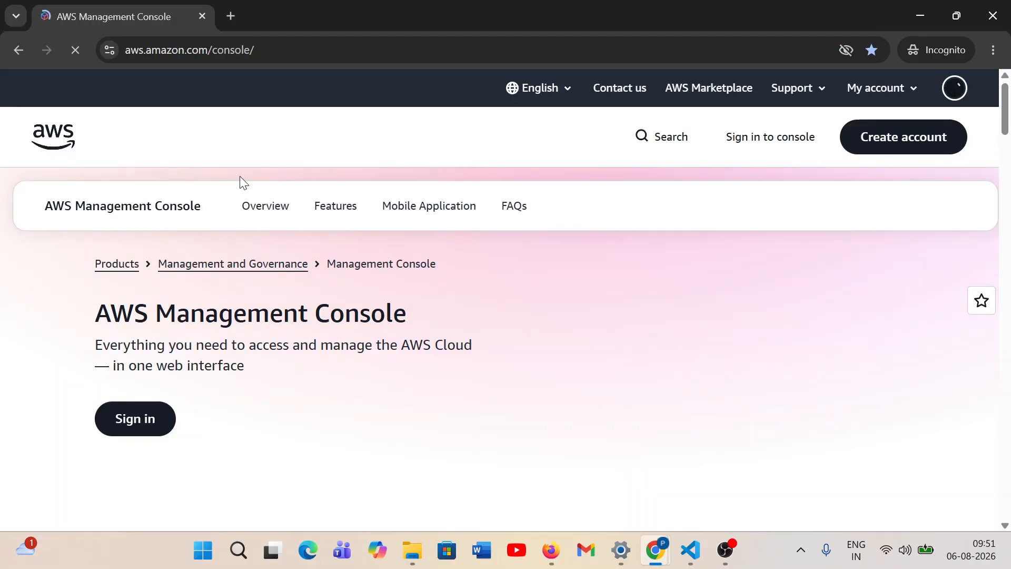
left_click(129, 427)
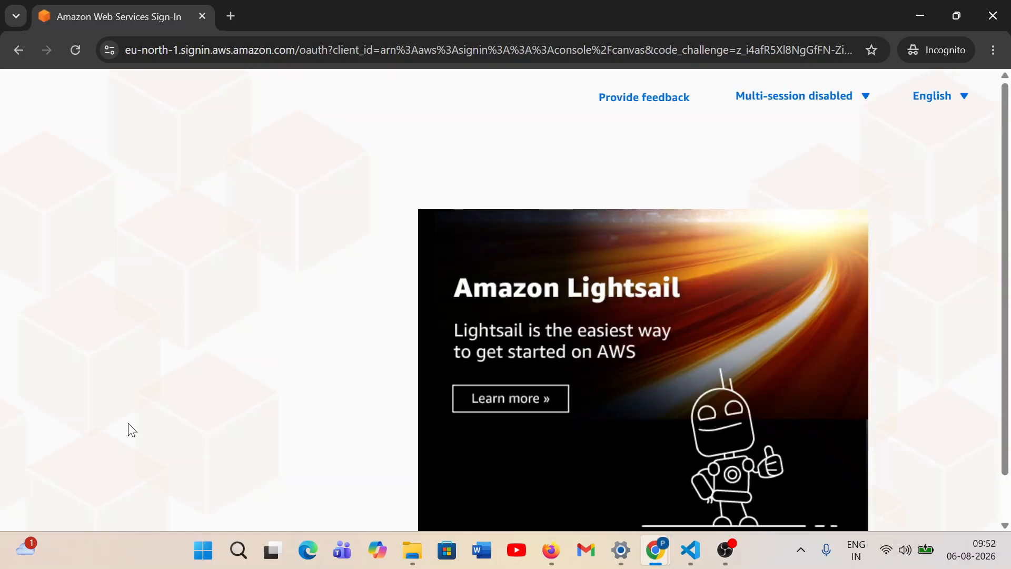
scroll(222, 457, "down", 1)
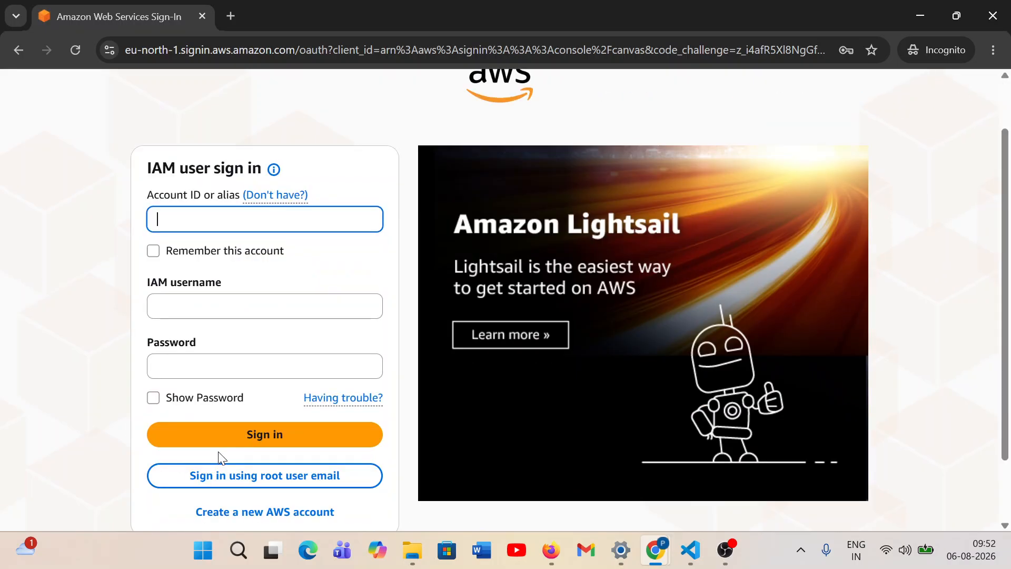
- Sign in as root in the incognito window with the saved e-mail, password and MFA code
scroll(221, 457, "down", 1)
left_click(294, 397)
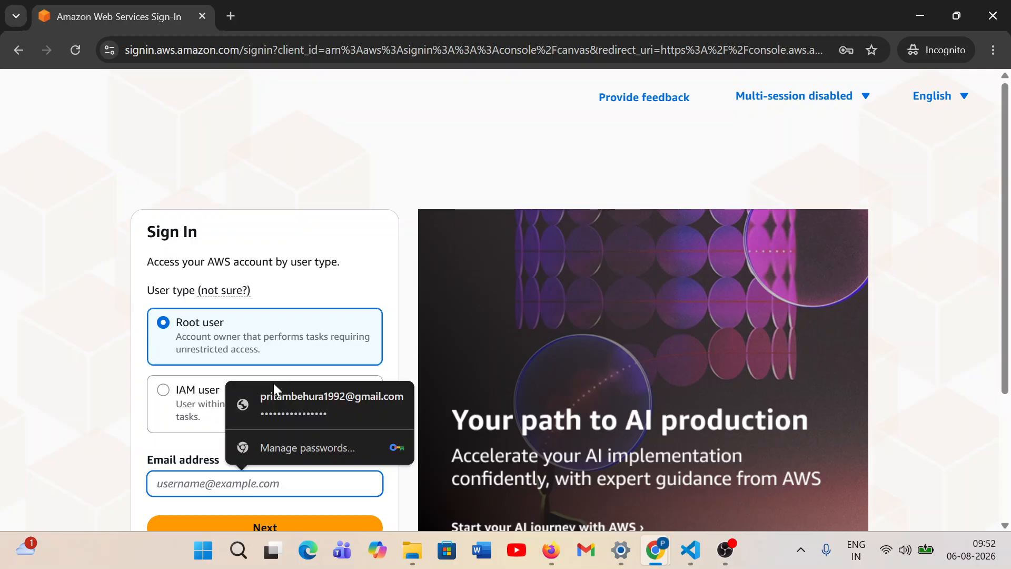
left_click(289, 407)
scroll(289, 406, "down", 1)
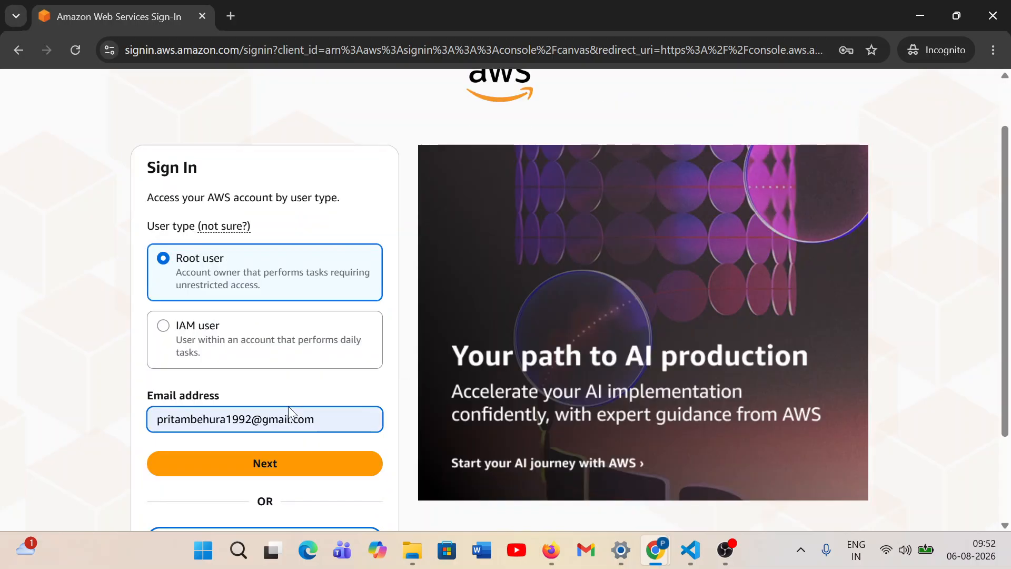
scroll(288, 406, "down", 2)
left_click(264, 372)
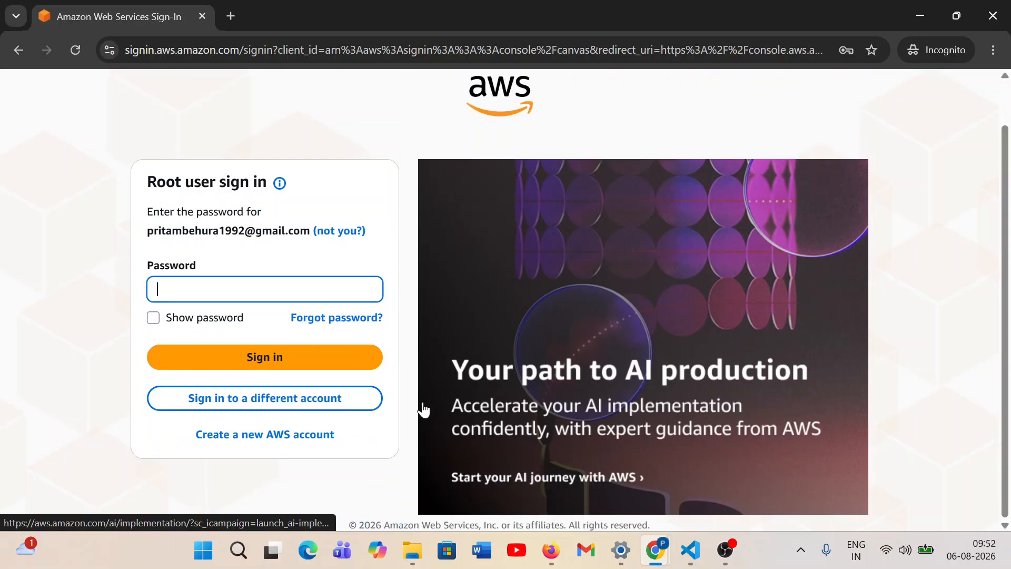
left_click(206, 280)
left_click(281, 336)
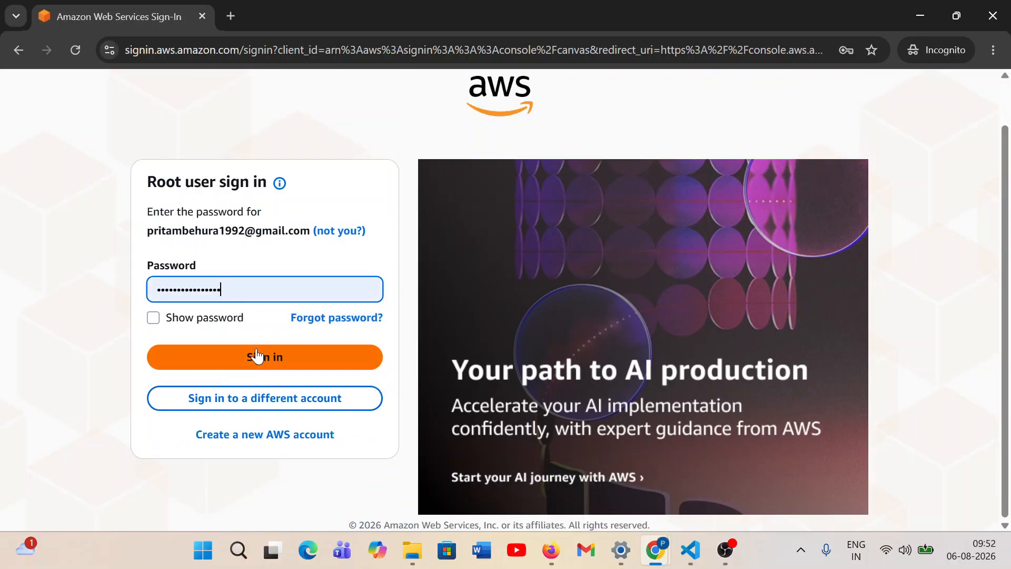
left_click(257, 356)
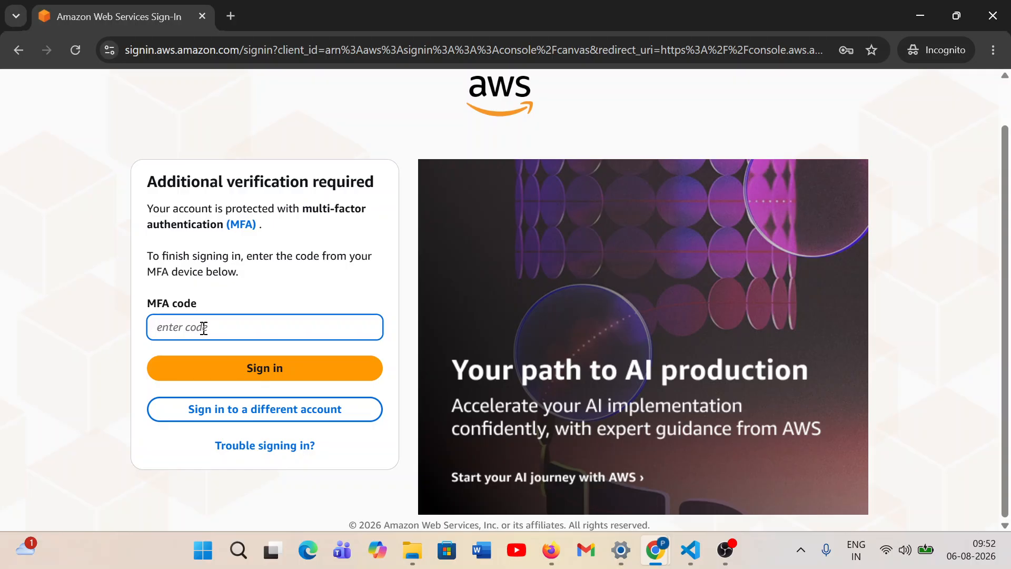
key("Return")
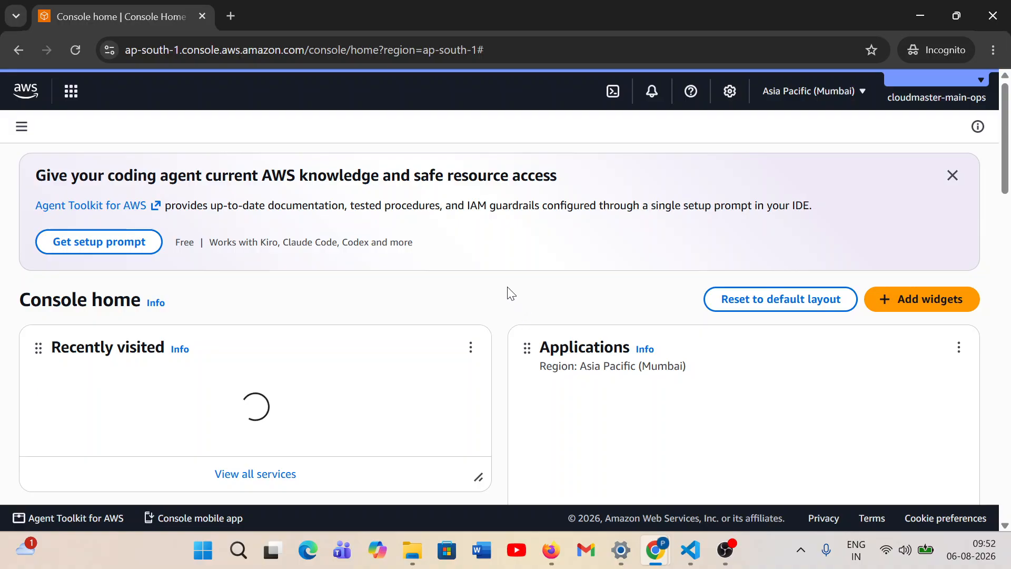
- Search the console for 'ec2' and bring up the EC2 result's link options to open it in a new tab
scroll(511, 292, "down", 2)
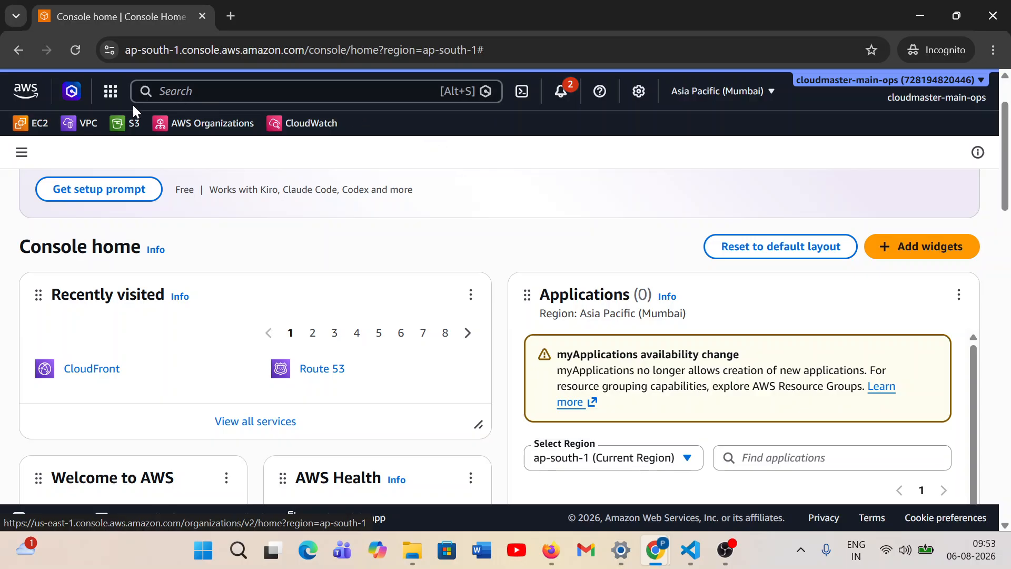
left_click(211, 100)
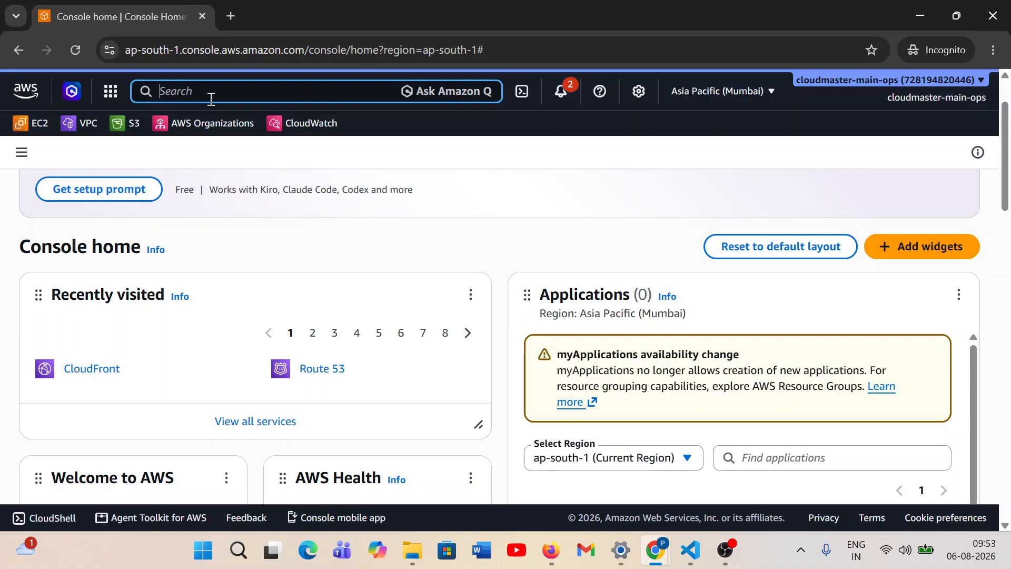
type("ec2")
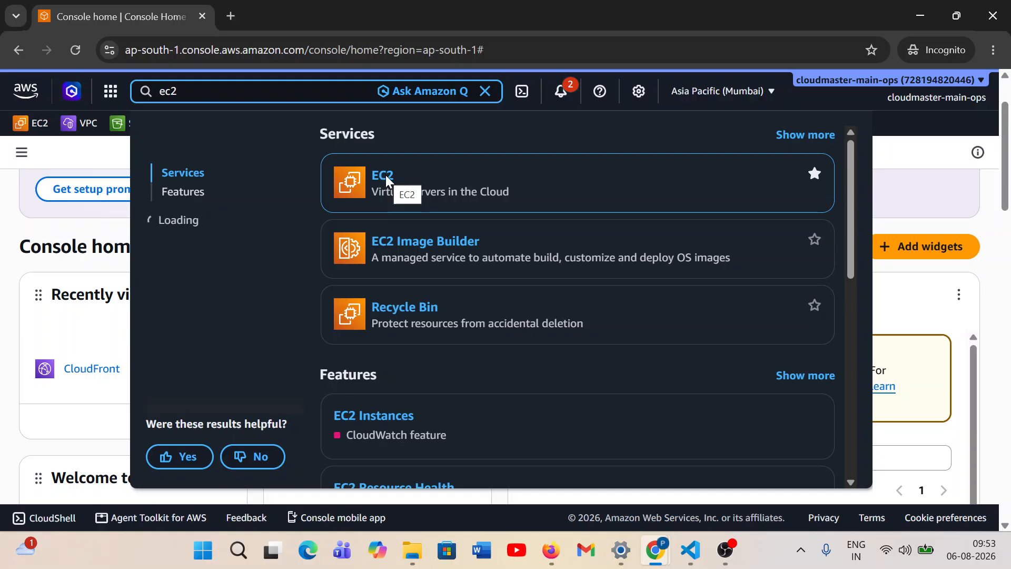
mouse_move(489, 187)
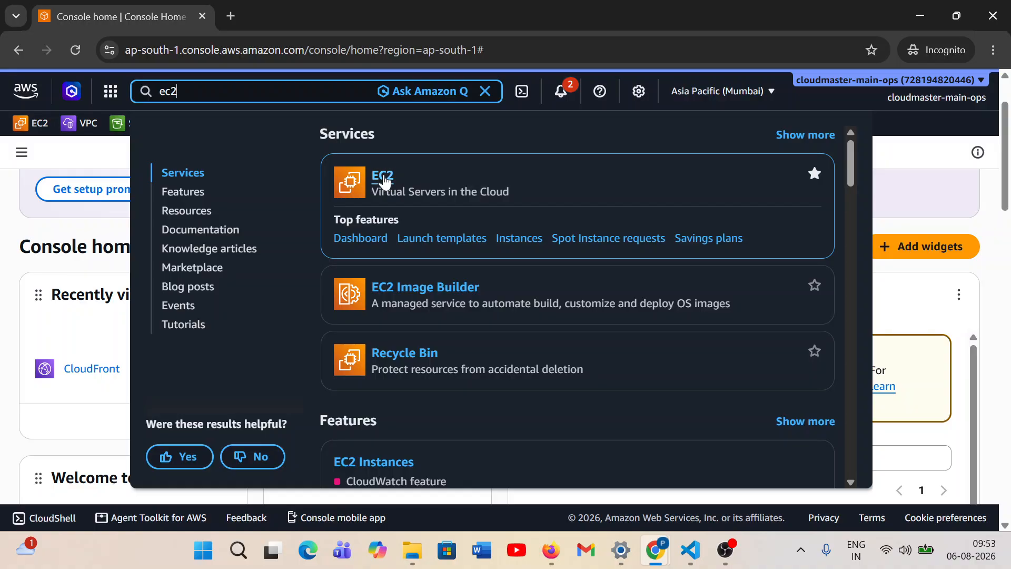
right_click(384, 181)
- Open the EC2 Dashboard in a new tab and show the region list to confirm Asia Pacific (Mumbai)
left_click(469, 198)
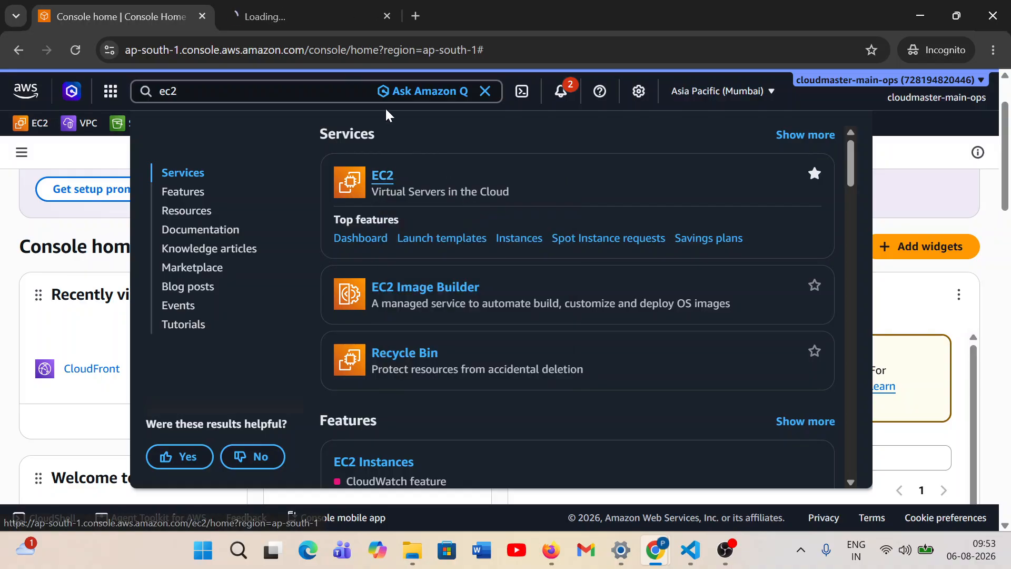
left_click(277, 13)
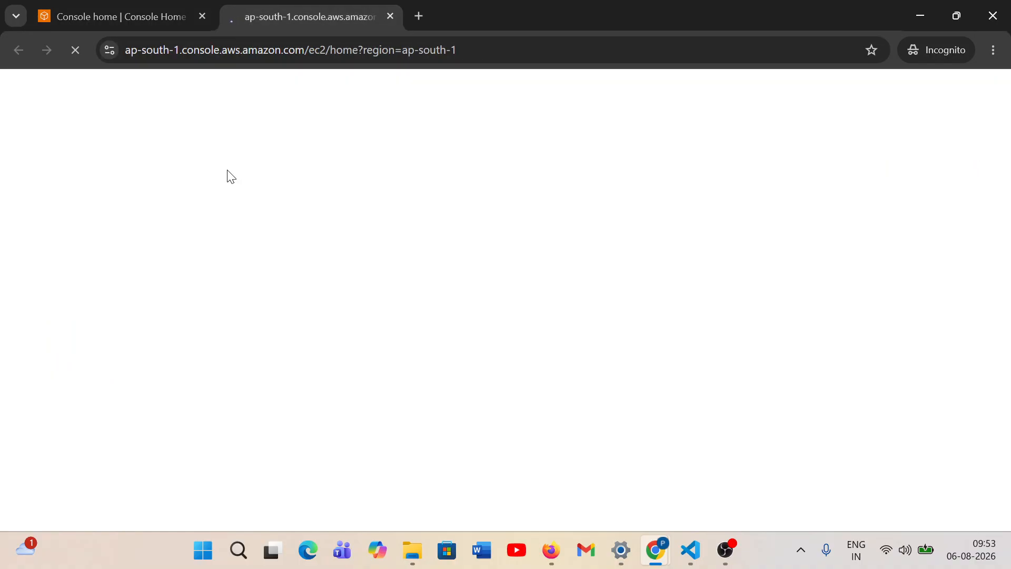
left_click(154, 13)
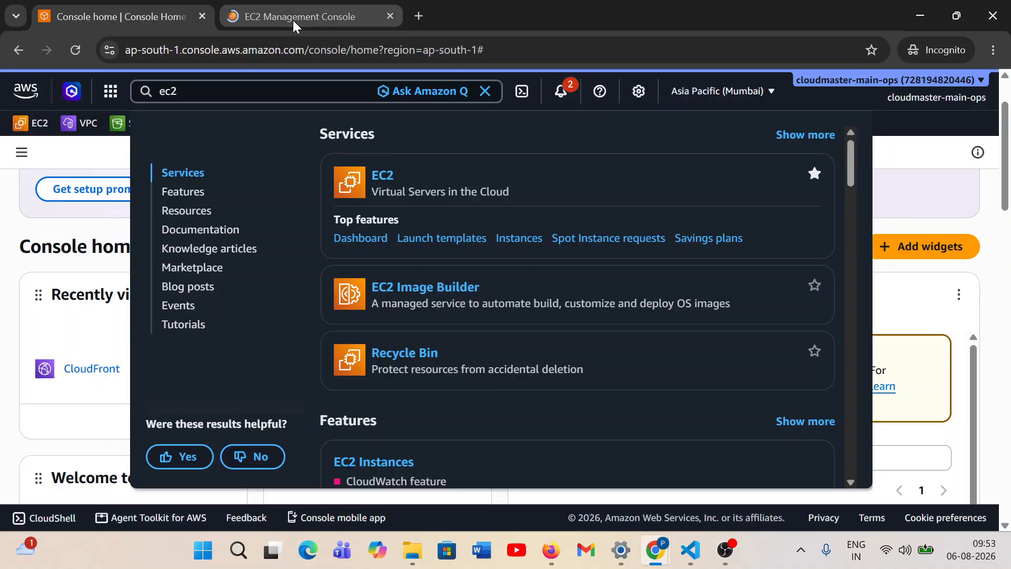
left_click(295, 16)
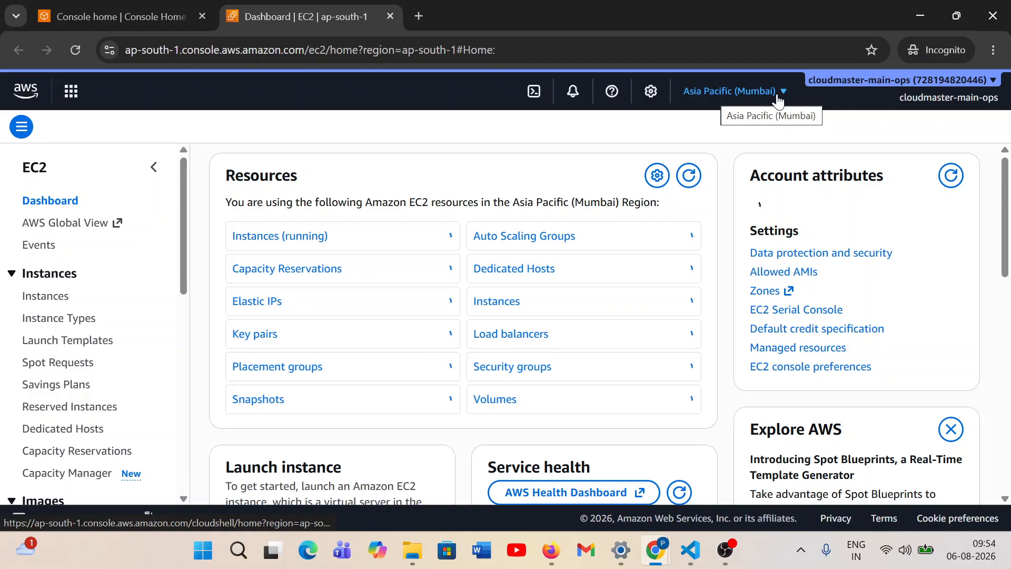
left_click(745, 96)
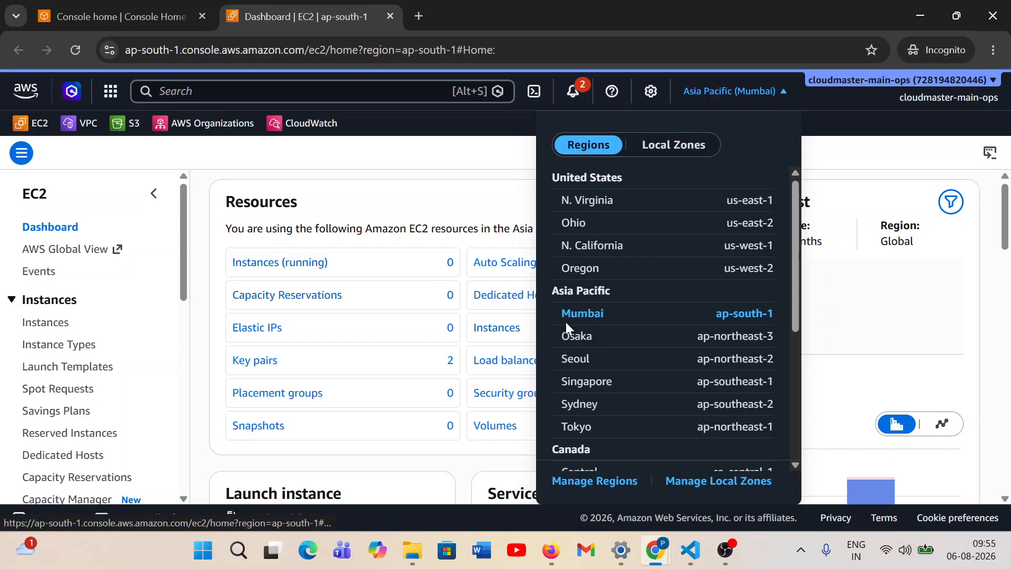
- Close the region list, check that Instances (running) shows none, and return to the EC2 Dashboard
left_click(734, 93)
left_click(269, 270)
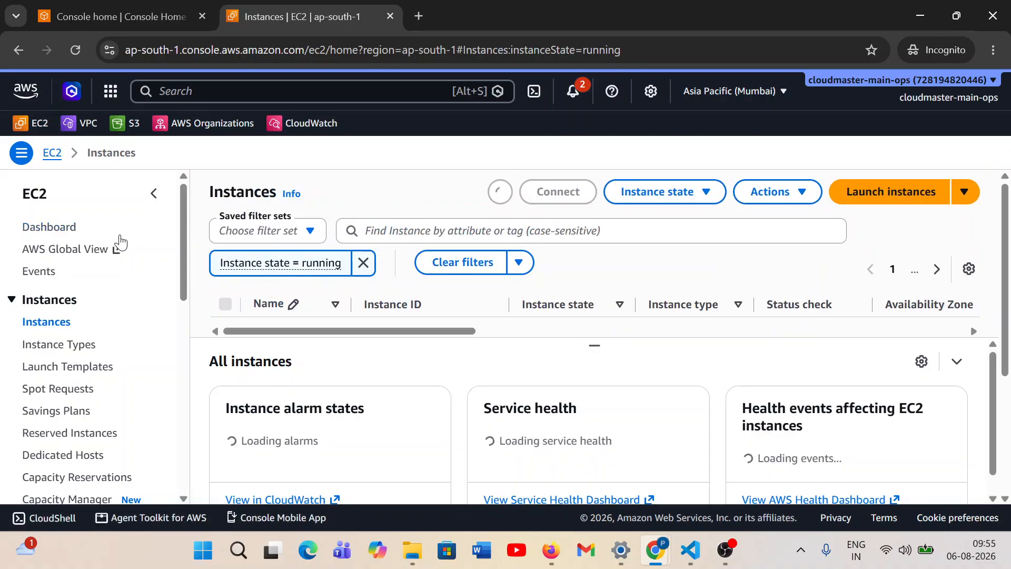
left_click(70, 227)
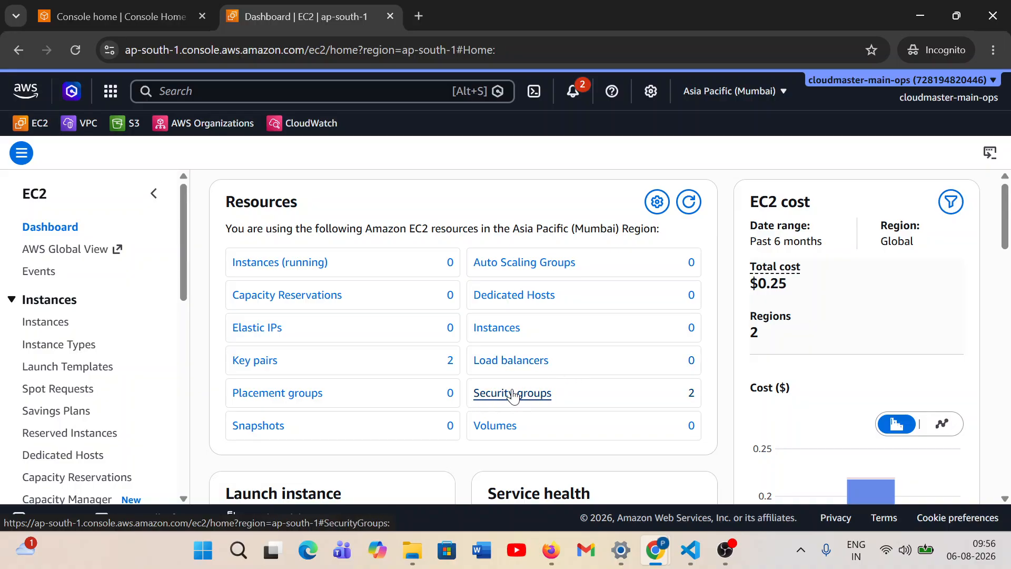
- In Security groups, delete launch-wizard-1 via Actions and refresh the list so only default remains
right_click(513, 395)
left_click(527, 396)
left_click(527, 395)
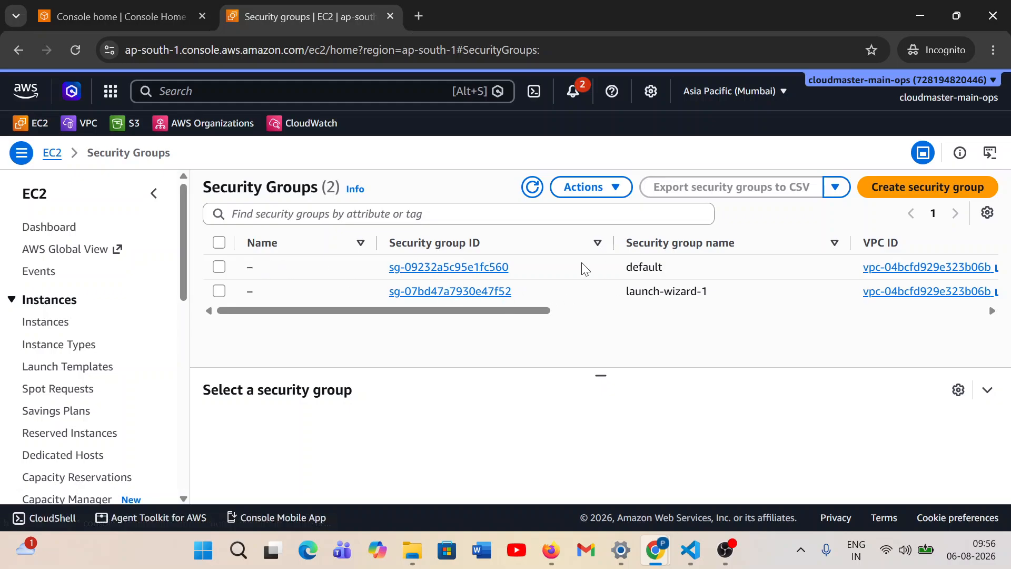
left_click_drag(686, 272, 611, 268)
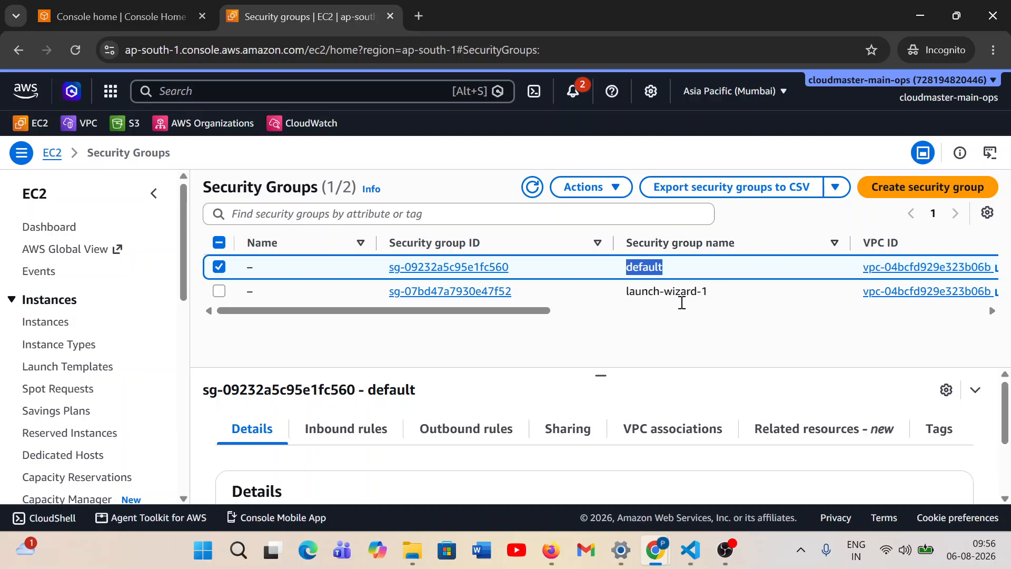
left_click_drag(727, 295, 598, 293)
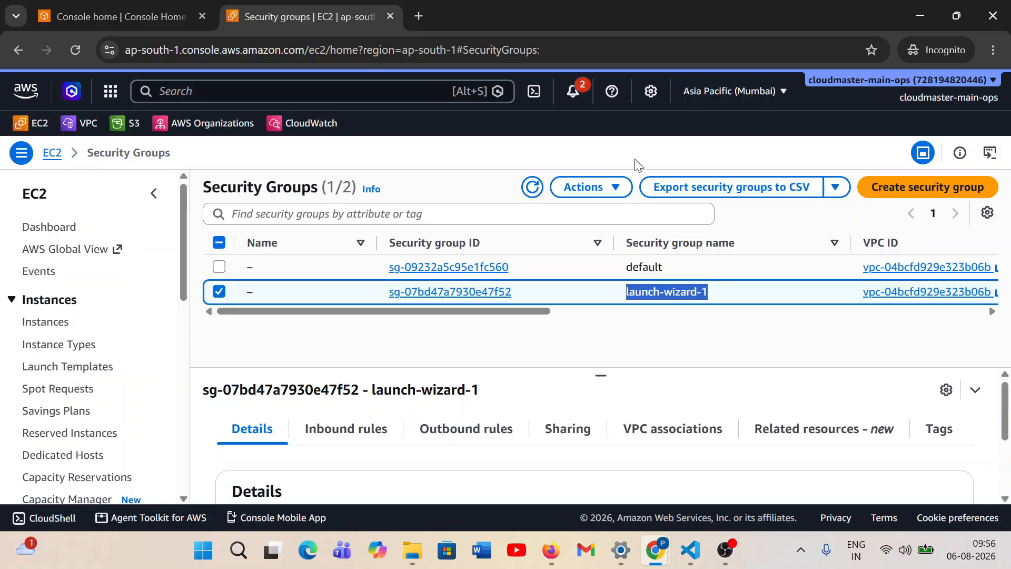
left_click(601, 190)
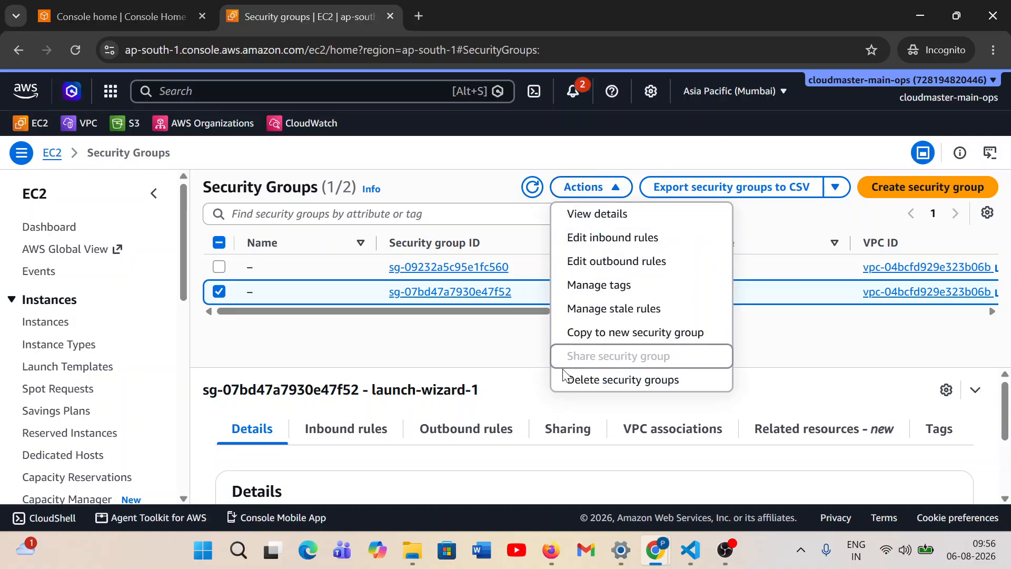
left_click(605, 381)
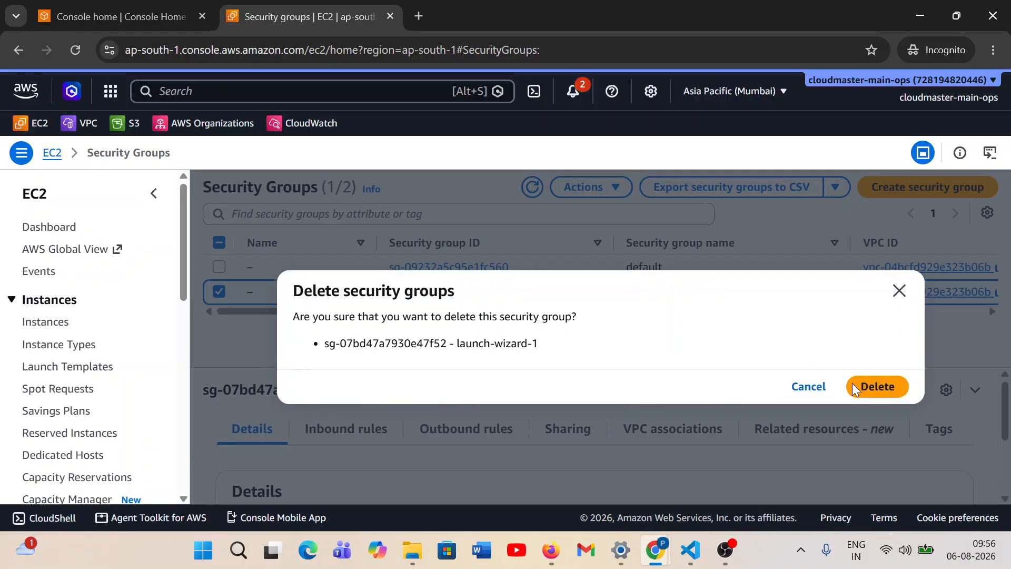
left_click(869, 386)
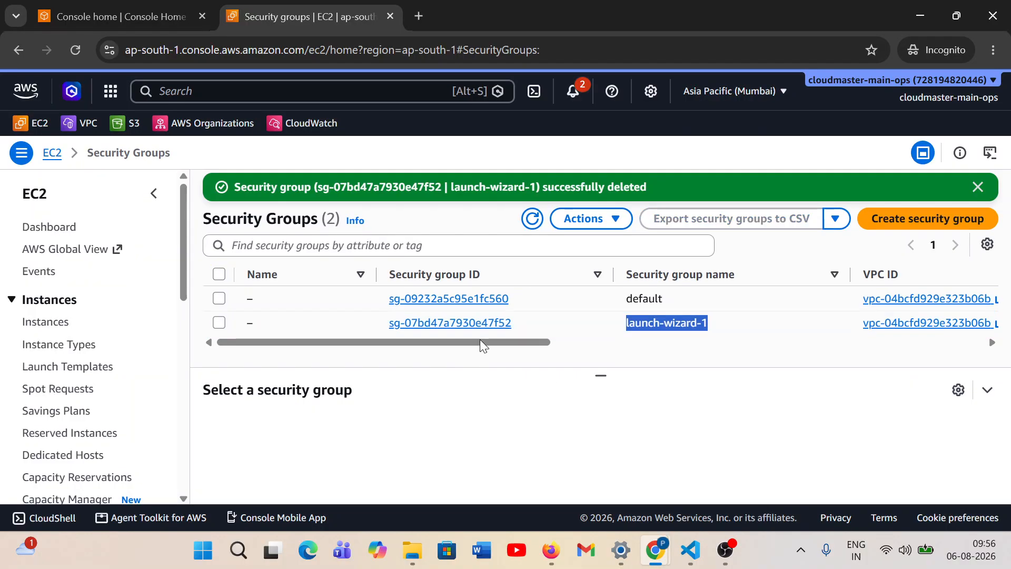
left_click(976, 188)
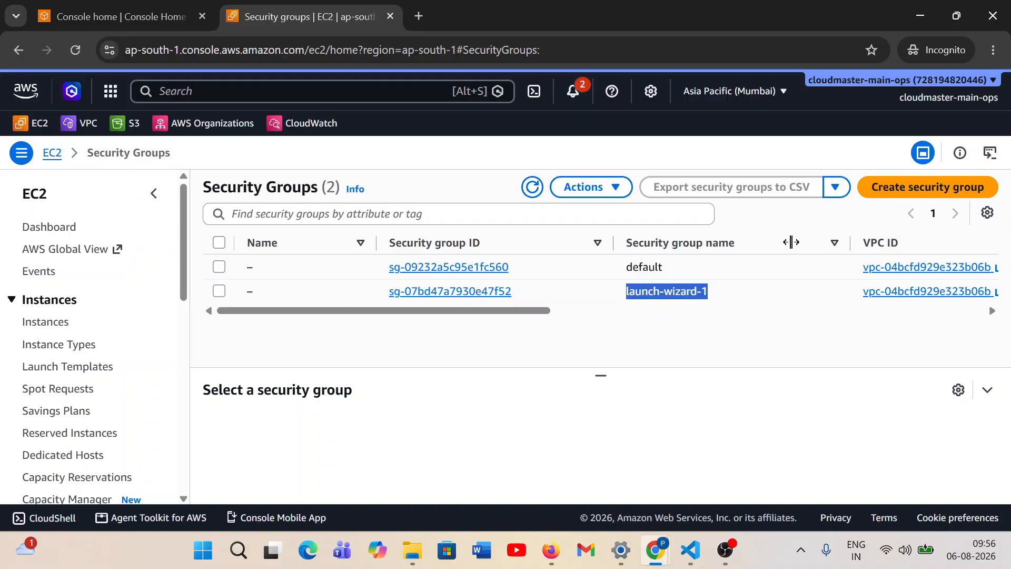
left_click(533, 187)
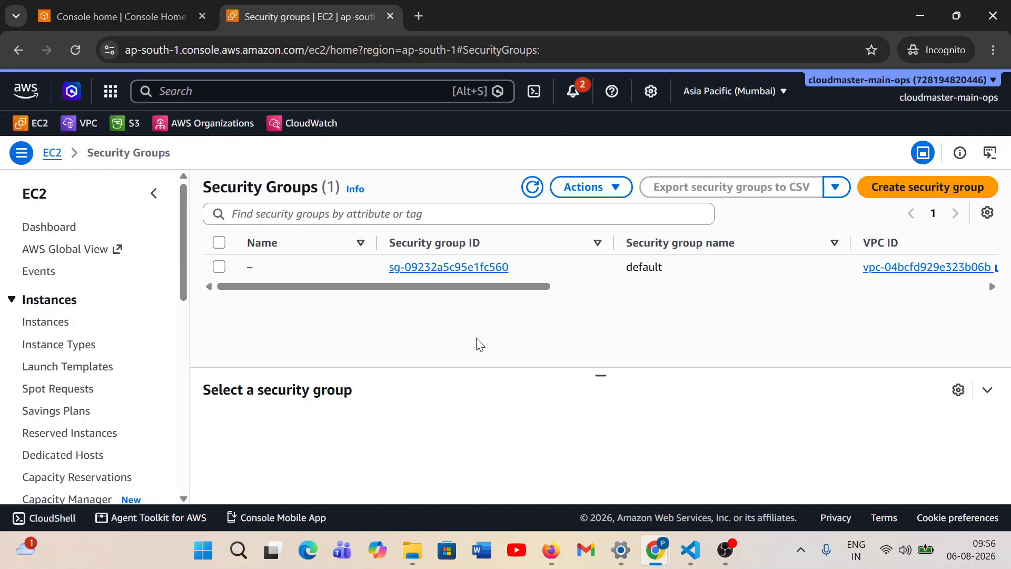
- Open the default security group and review its All traffic inbound and outbound rules
left_click(445, 268)
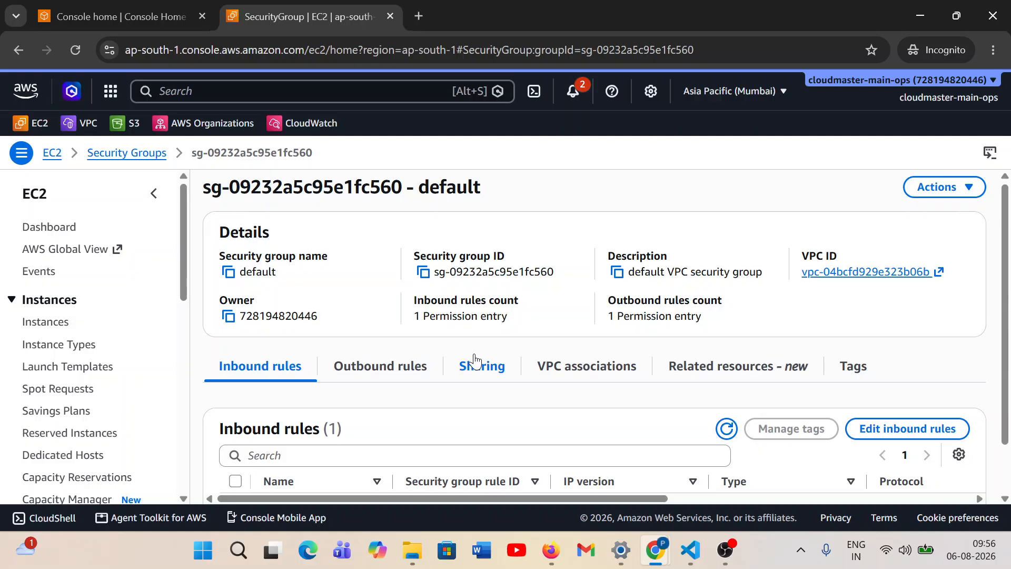
scroll(476, 360, "down", 2)
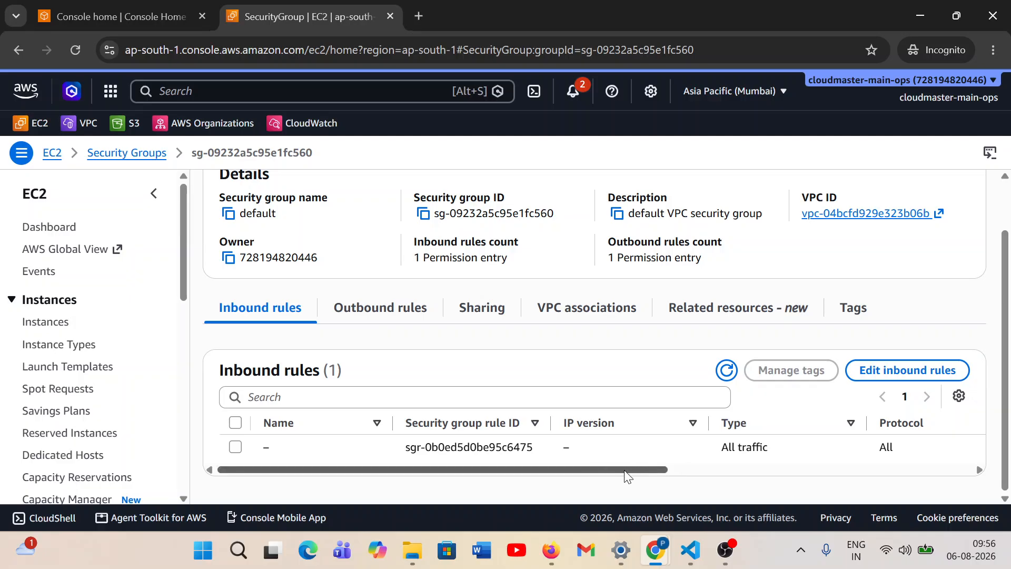
left_click_drag(776, 452, 716, 451)
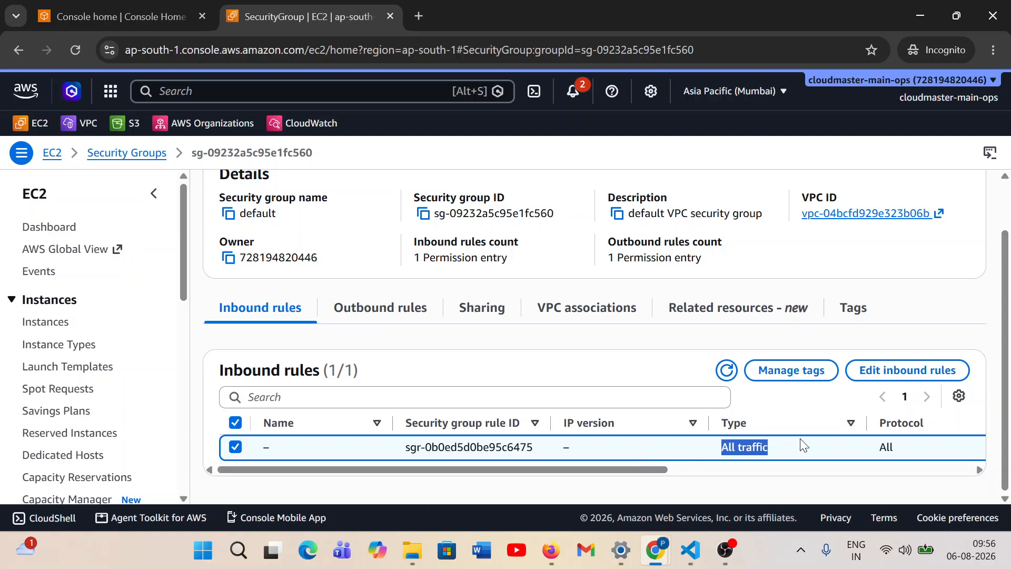
left_click_drag(800, 439, 696, 444)
left_click(366, 315)
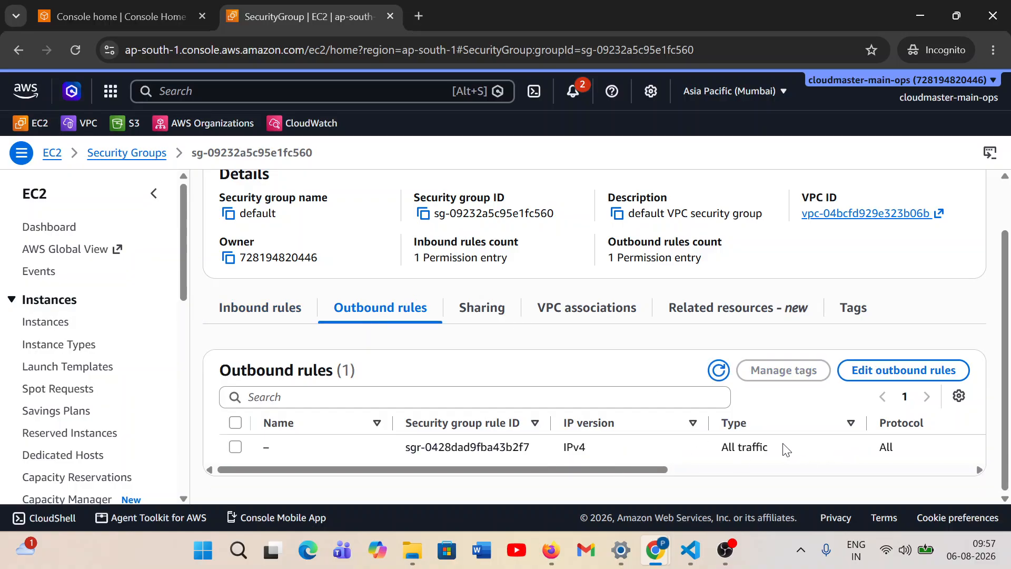
left_click_drag(778, 451, 720, 448)
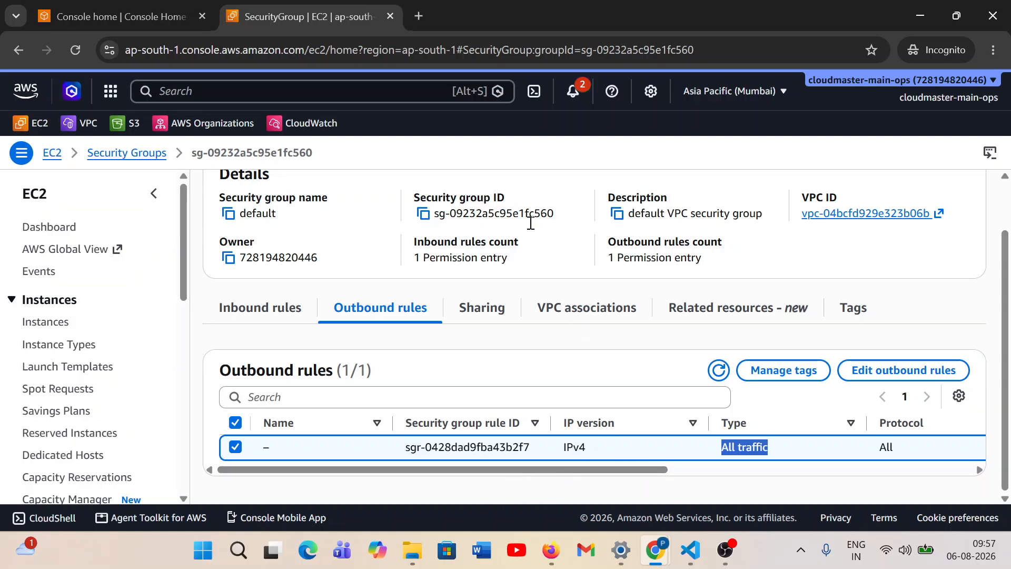
left_click(235, 311)
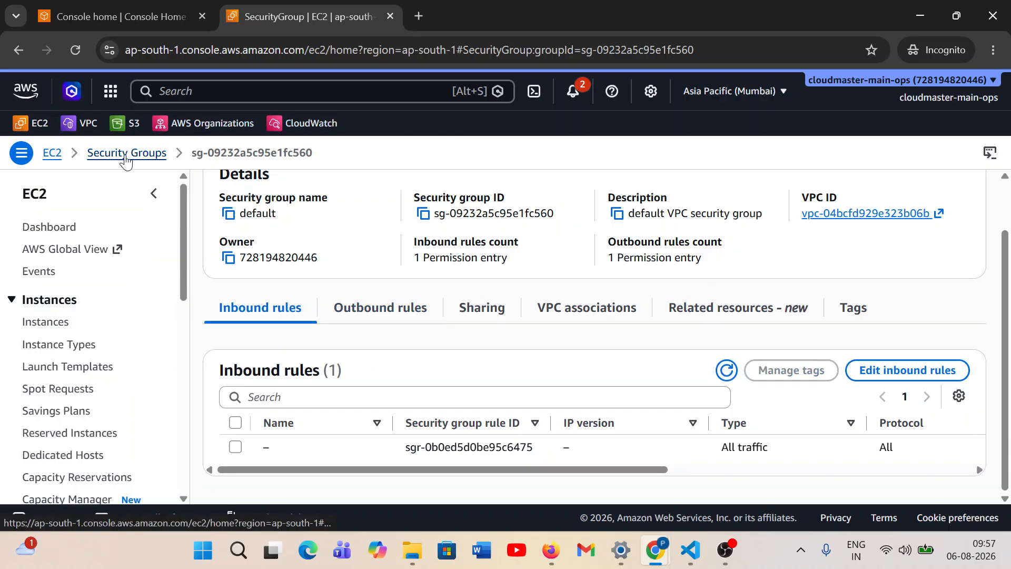
- From the EC2 Dashboard, open the Key pairs list showing key-2026 and devops-26
left_click(18, 224)
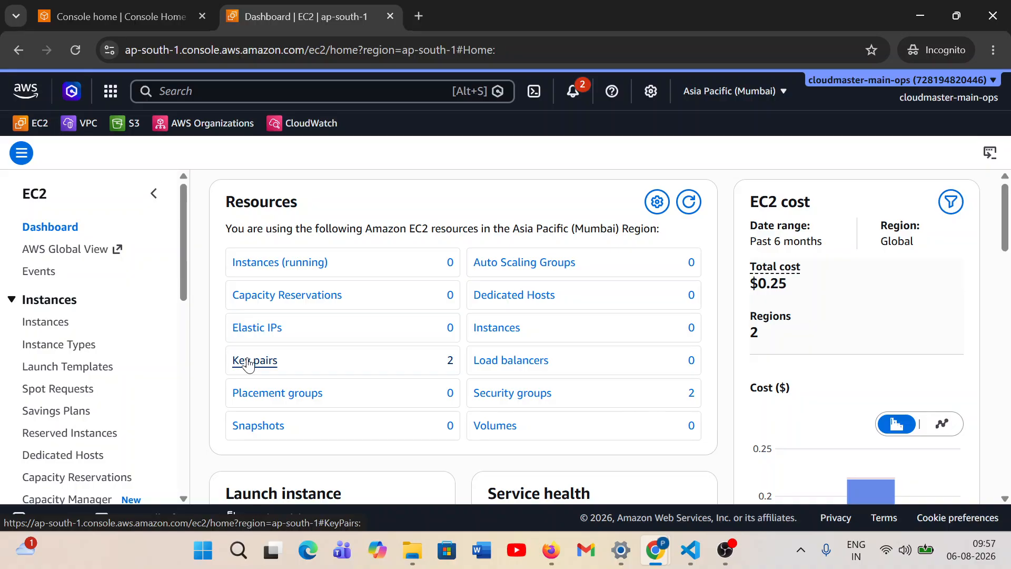
left_click(249, 362)
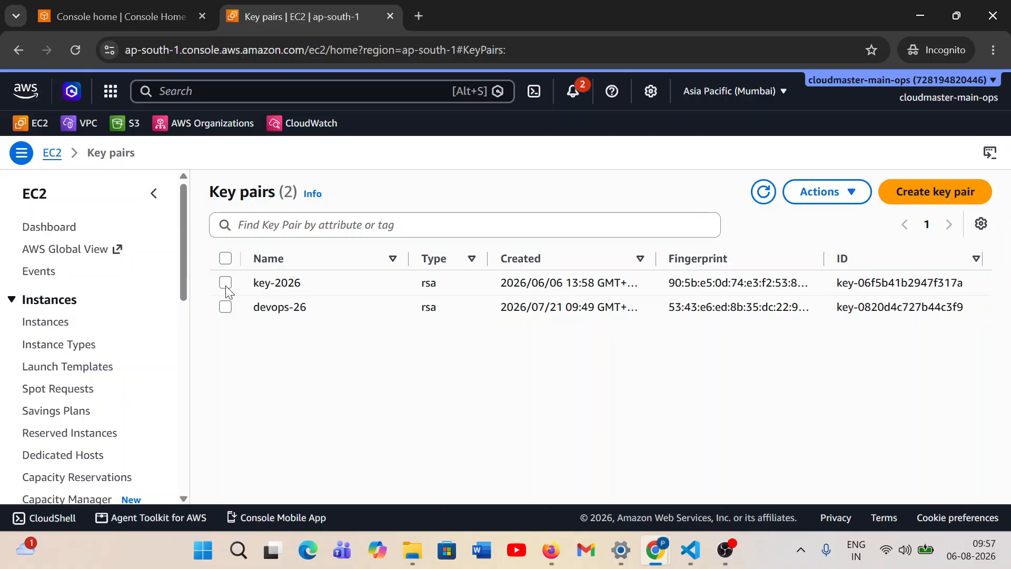
- Select both key pairs, key-2026 and devops-26, and delete them, typing Delete to confirm
left_click(225, 307)
left_click(844, 202)
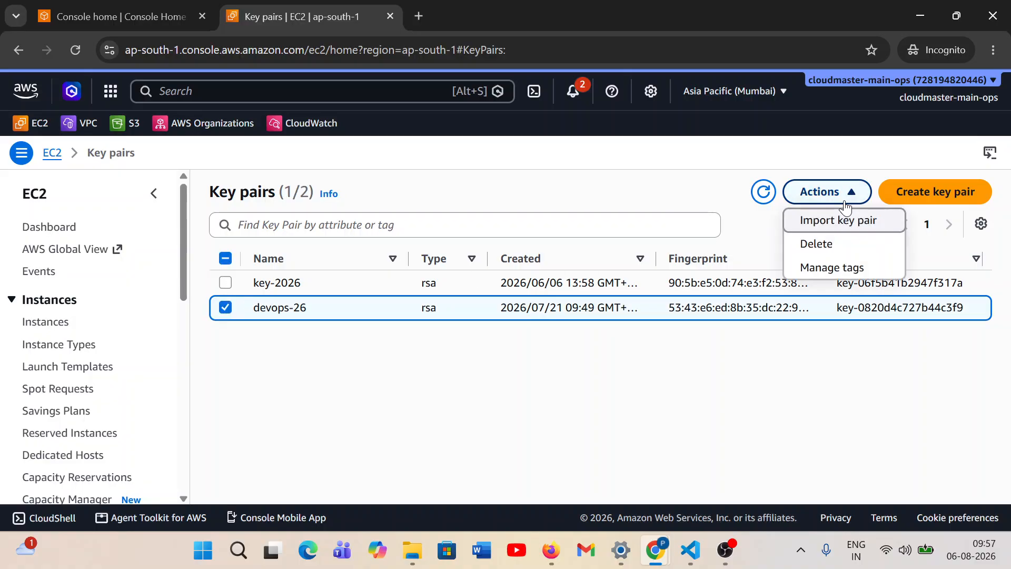
left_click(834, 199)
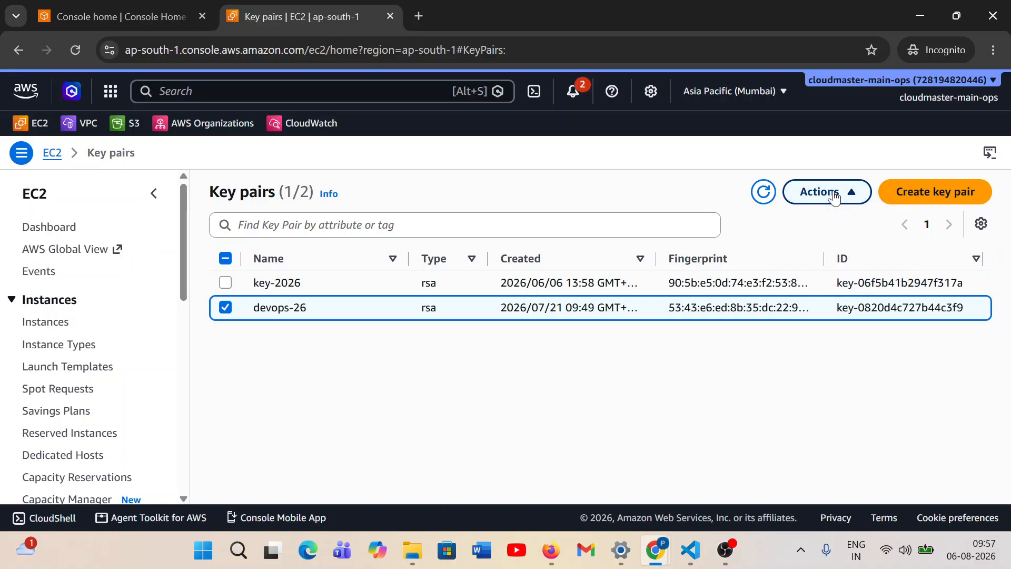
left_click(225, 258)
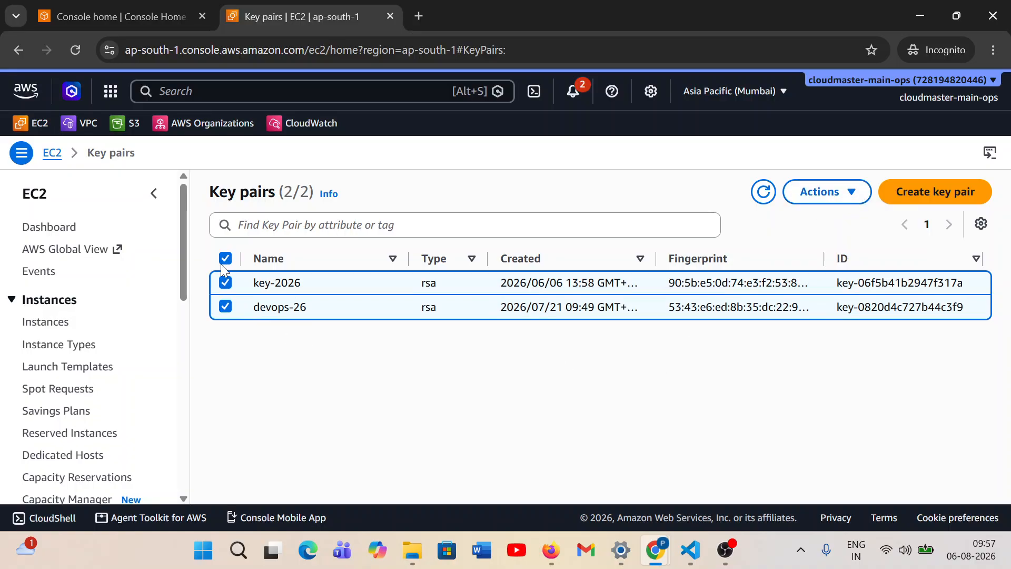
left_click(829, 194)
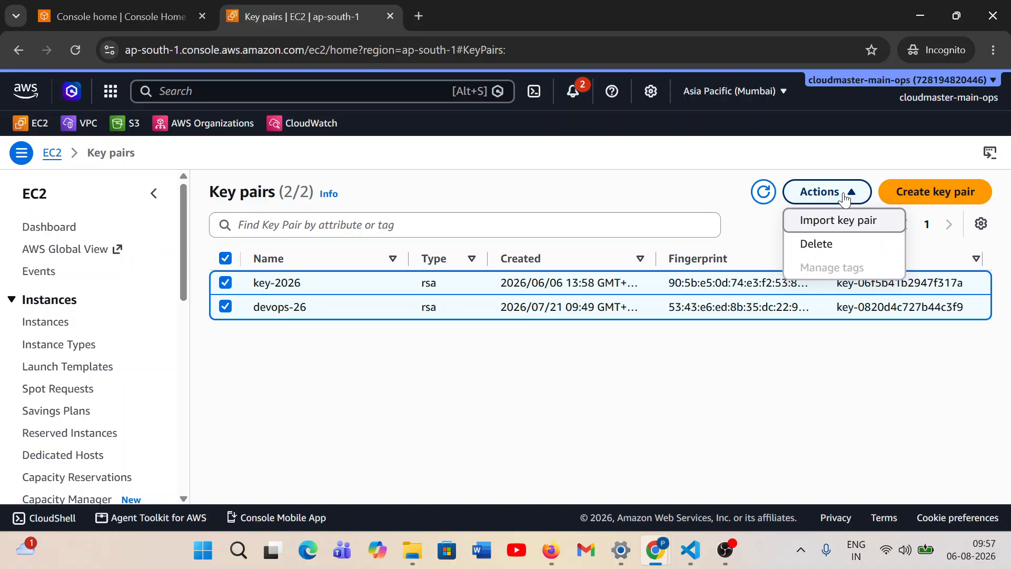
left_click(835, 251)
left_click(489, 357)
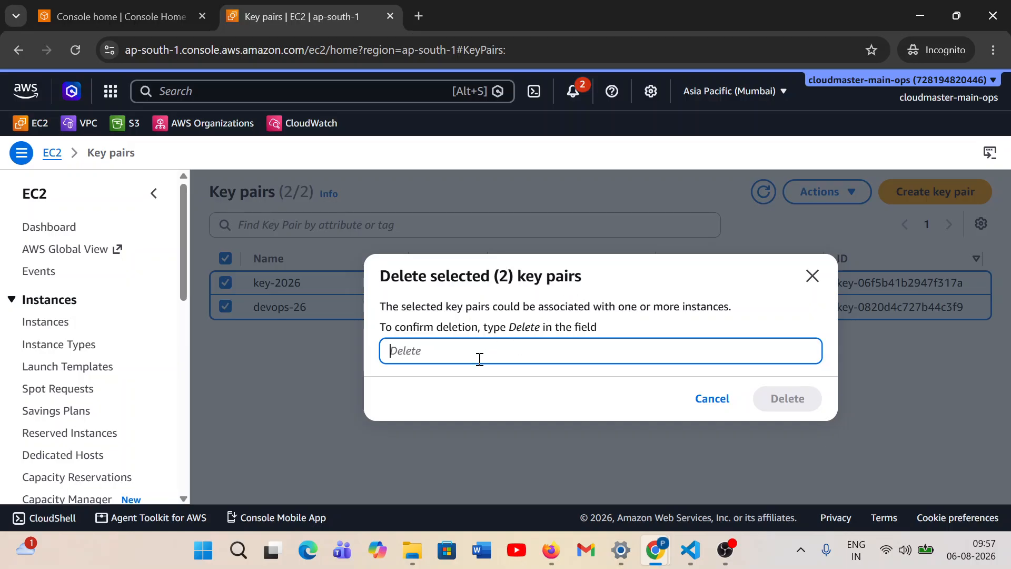
type("Delete")
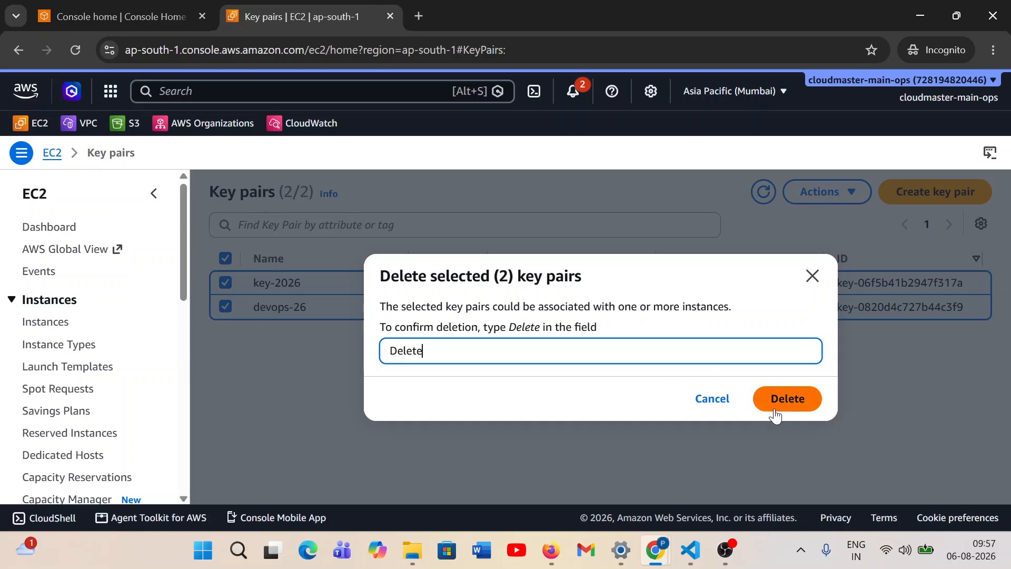
left_click(785, 401)
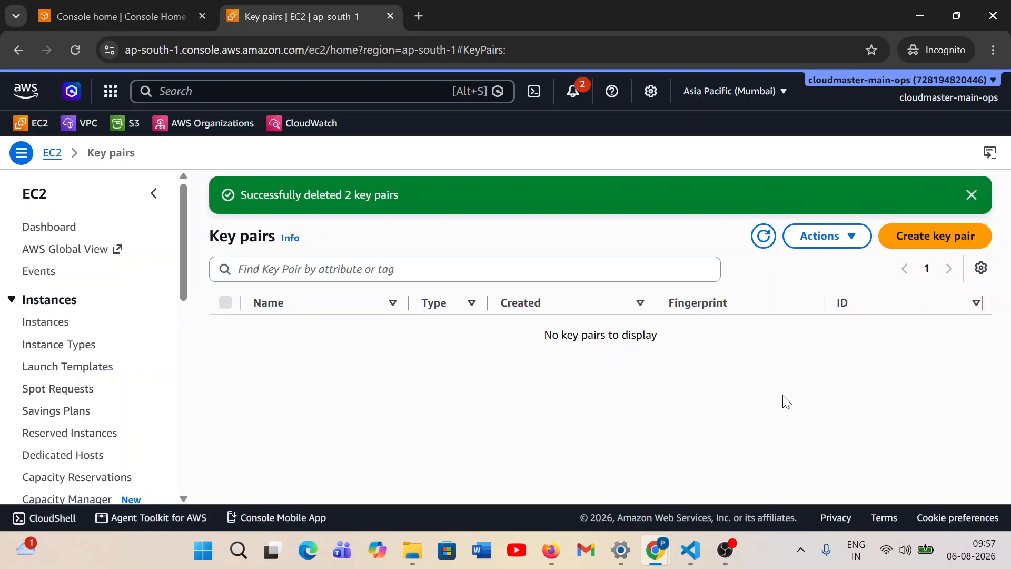
left_click(972, 195)
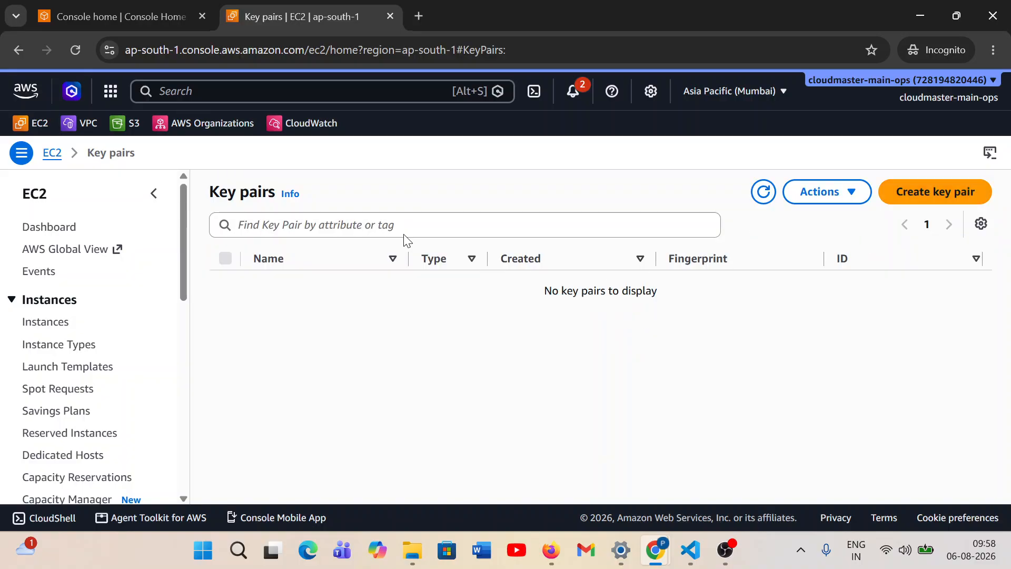
- Refresh the Dashboard resource counts and list all instances with the running-state filter removed
left_click(43, 229)
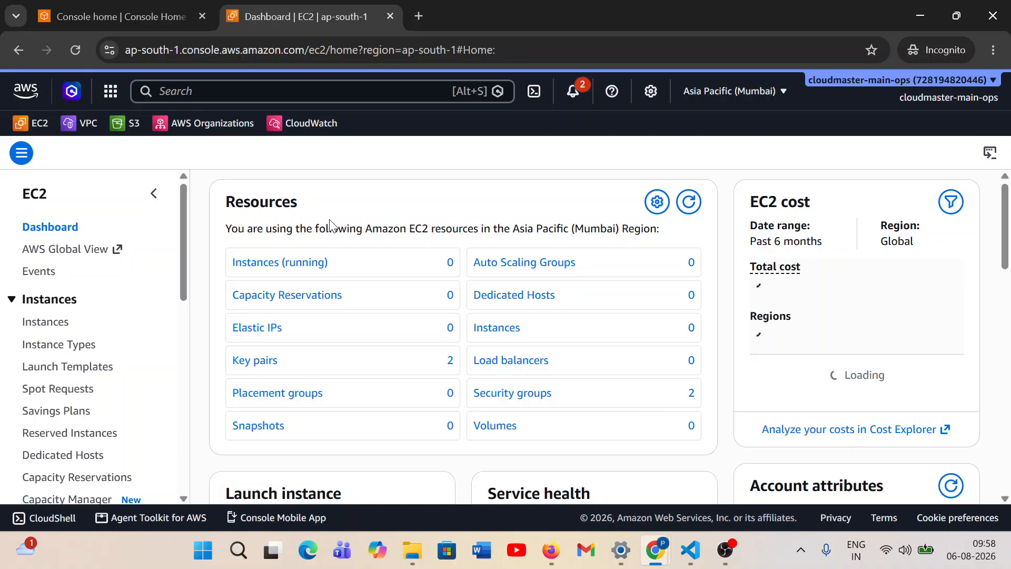
left_click(690, 202)
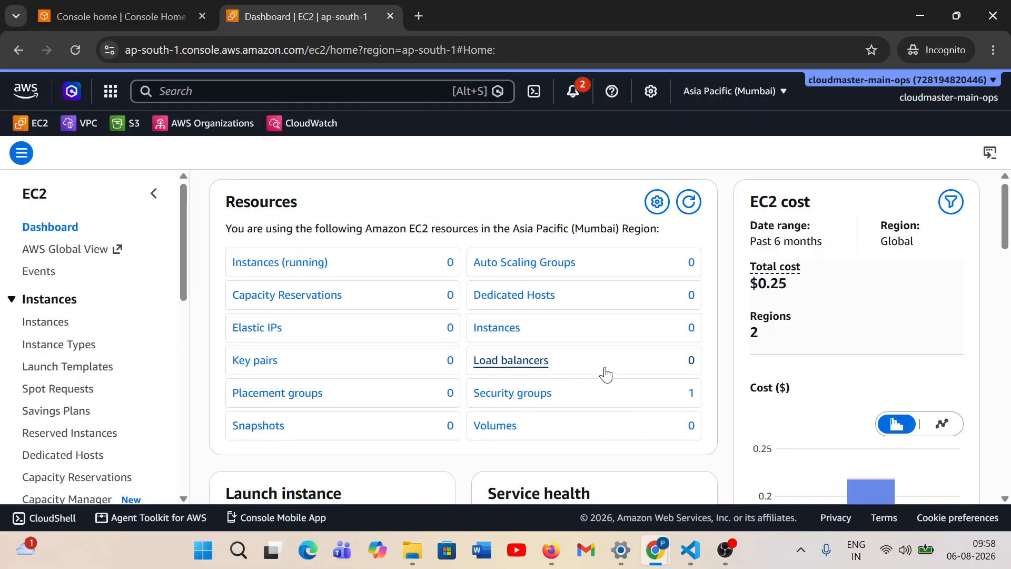
left_click(279, 263)
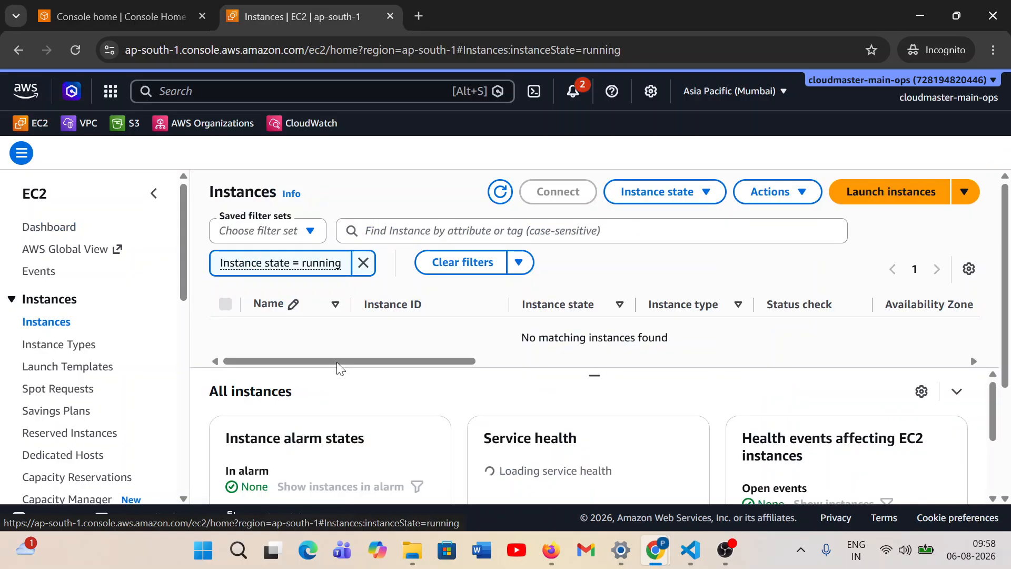
left_click(363, 264)
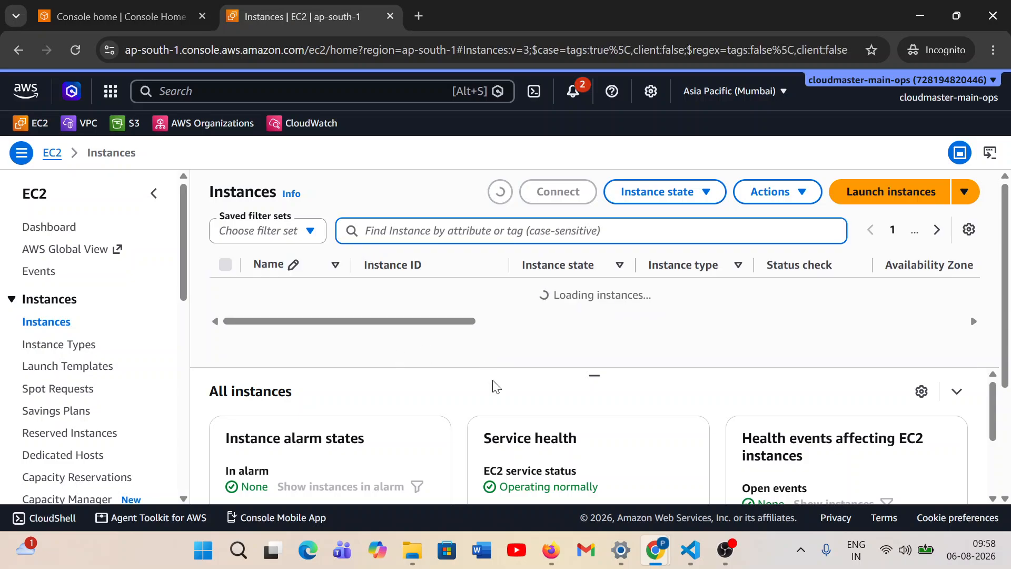
left_click_drag(594, 376, 594, 416)
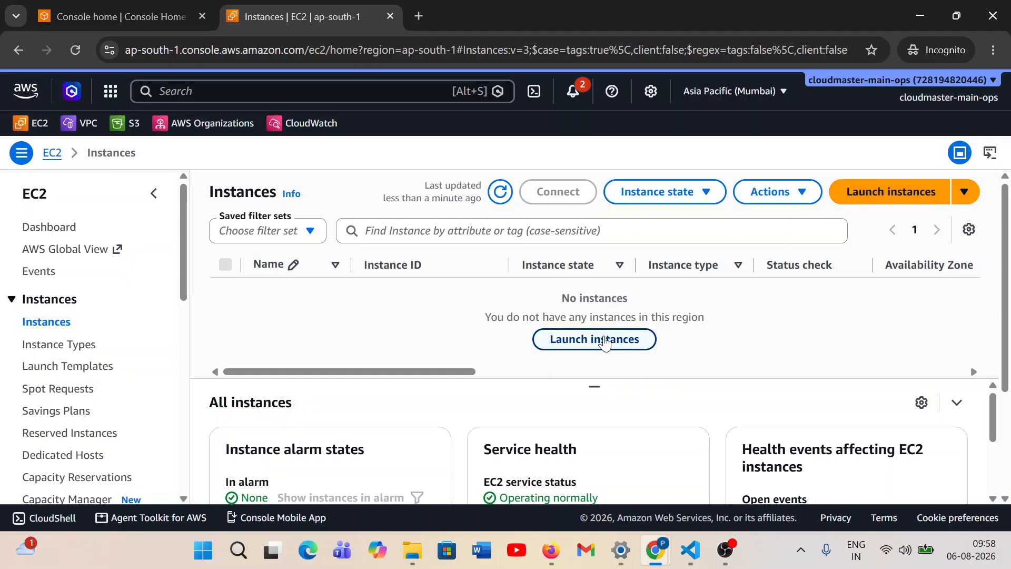
- Start launching a new instance and enter web-server as its name
left_click(878, 206)
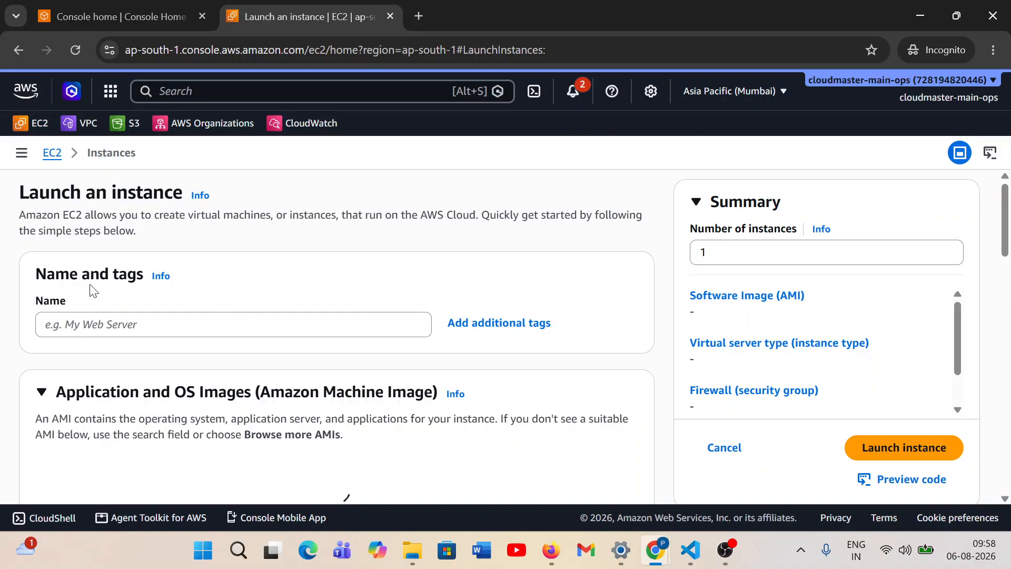
left_click(57, 319)
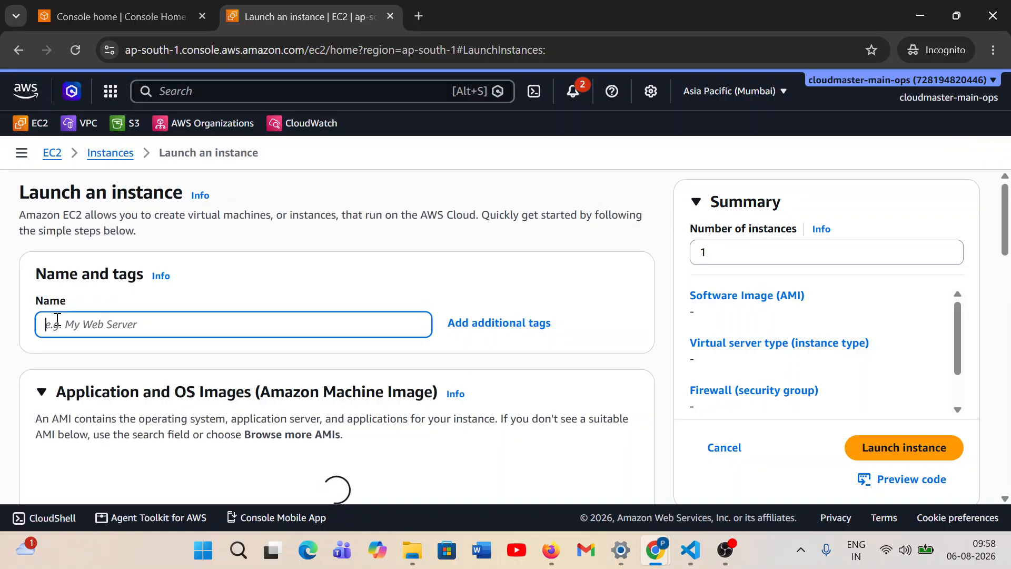
type("web-ser")
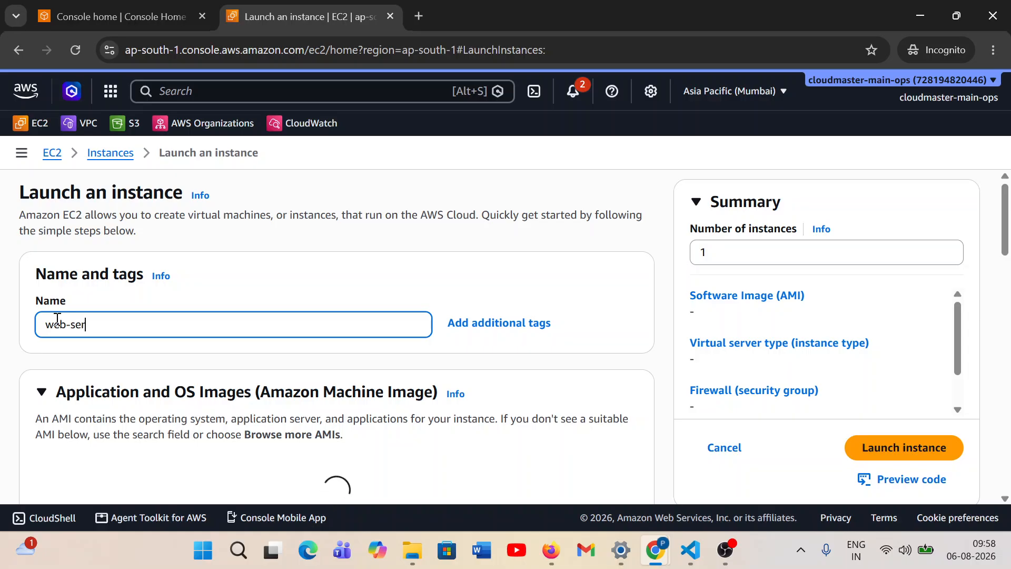
type("ver")
scroll(540, 387, "down", 3)
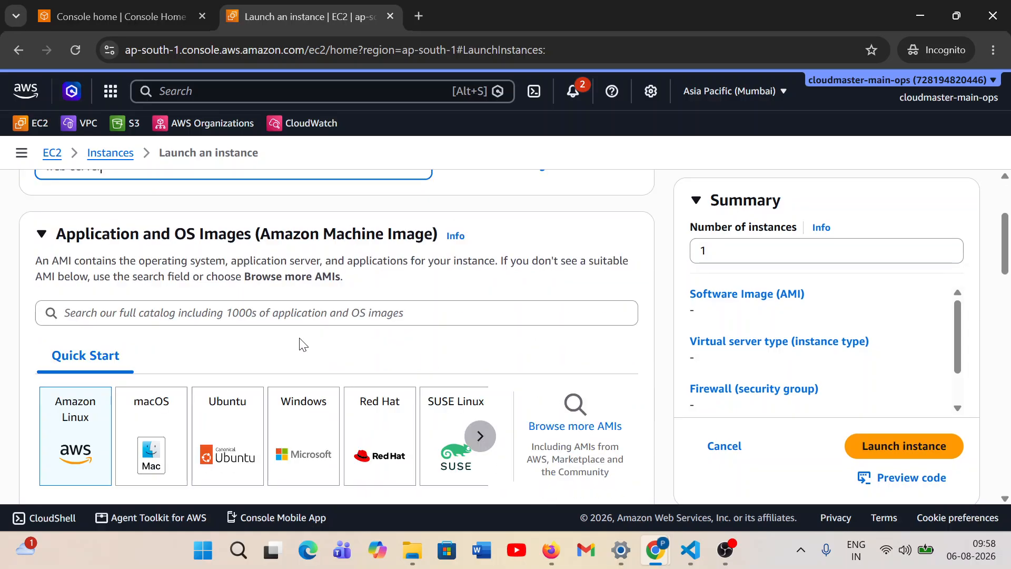
scroll(287, 332, "down", 1)
scroll(279, 332, "up", 2)
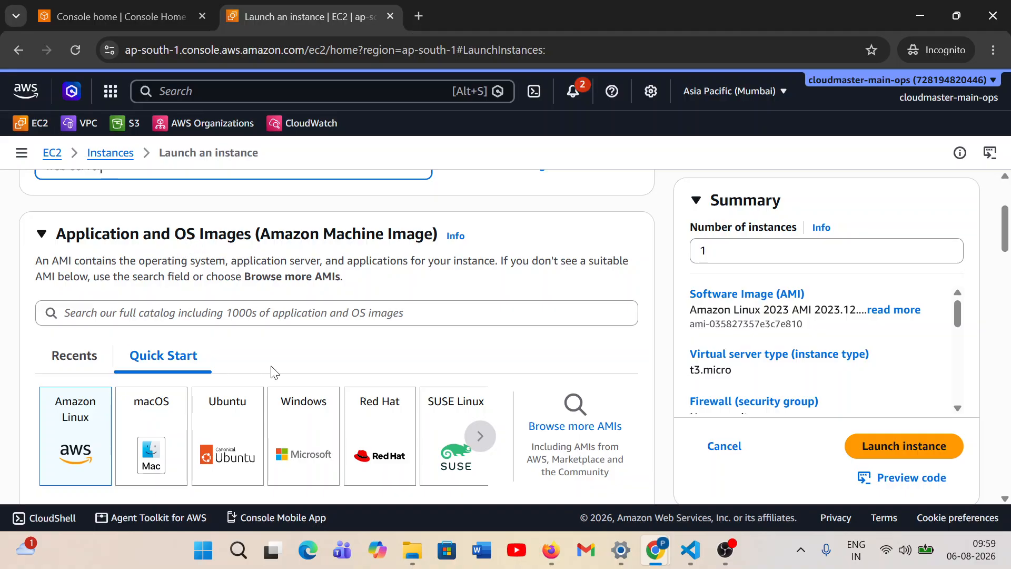
scroll(273, 370, "down", 1)
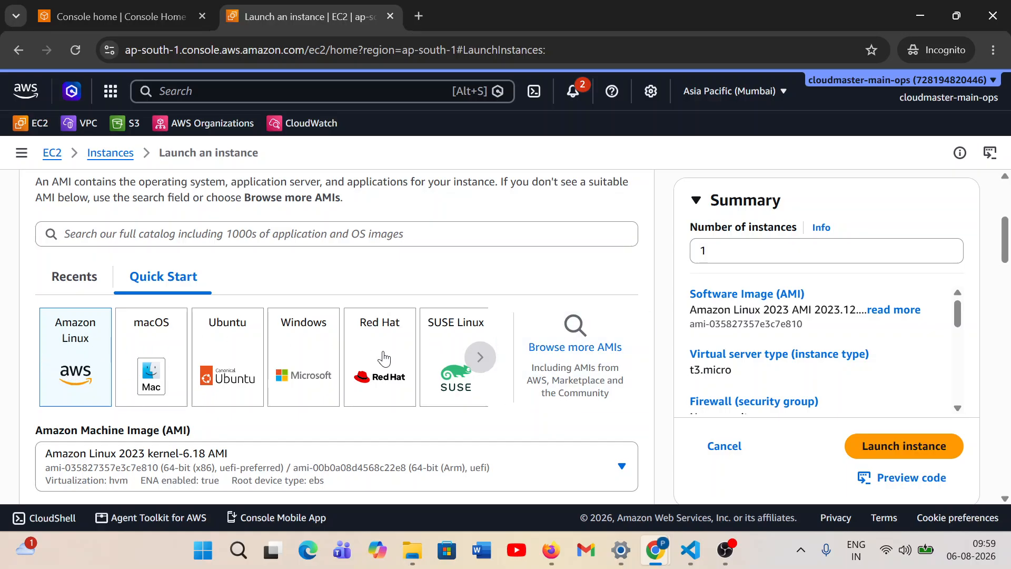
left_click(482, 361)
left_click(481, 361)
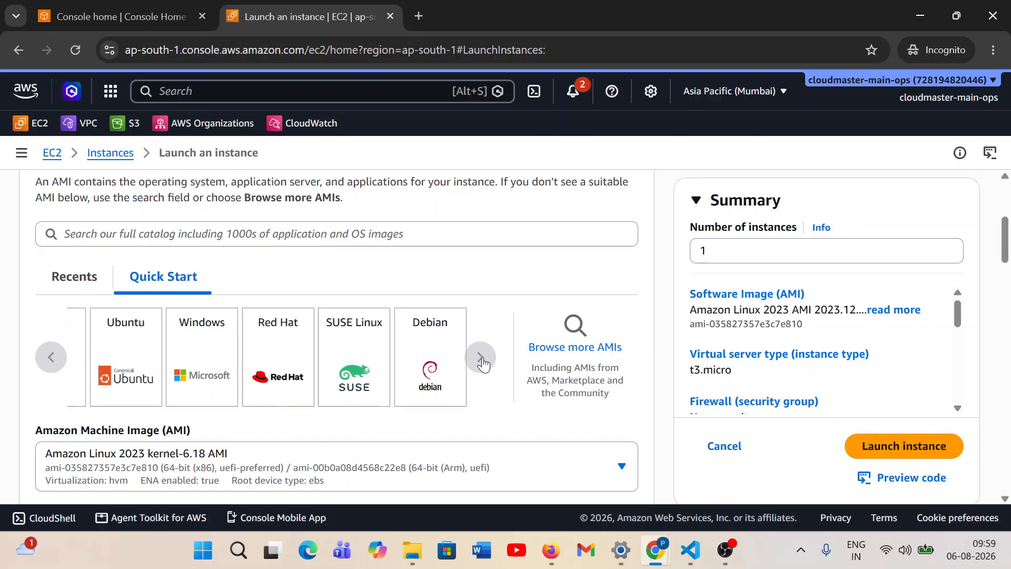
double_click(481, 361)
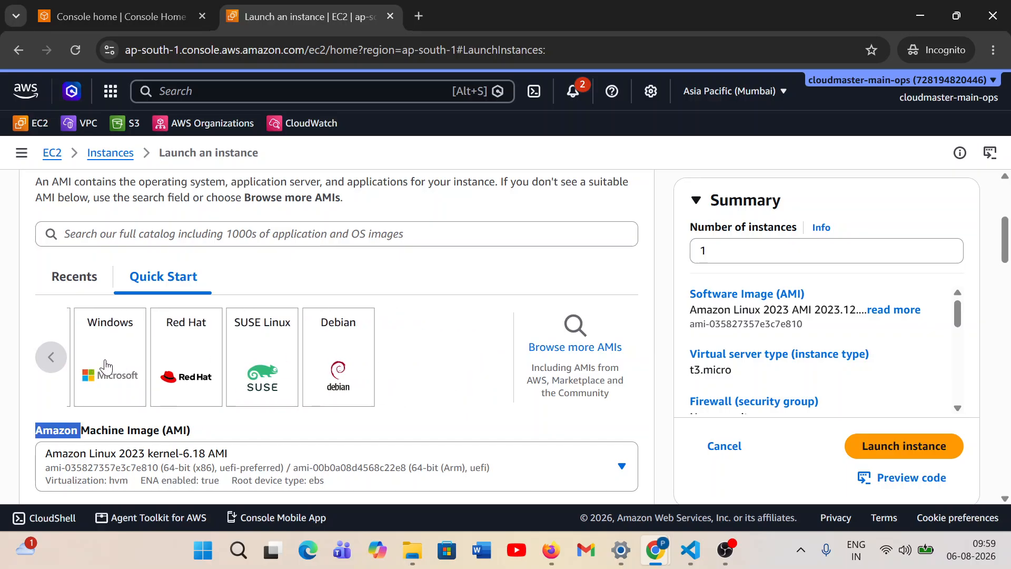
left_click(53, 361)
left_click(52, 361)
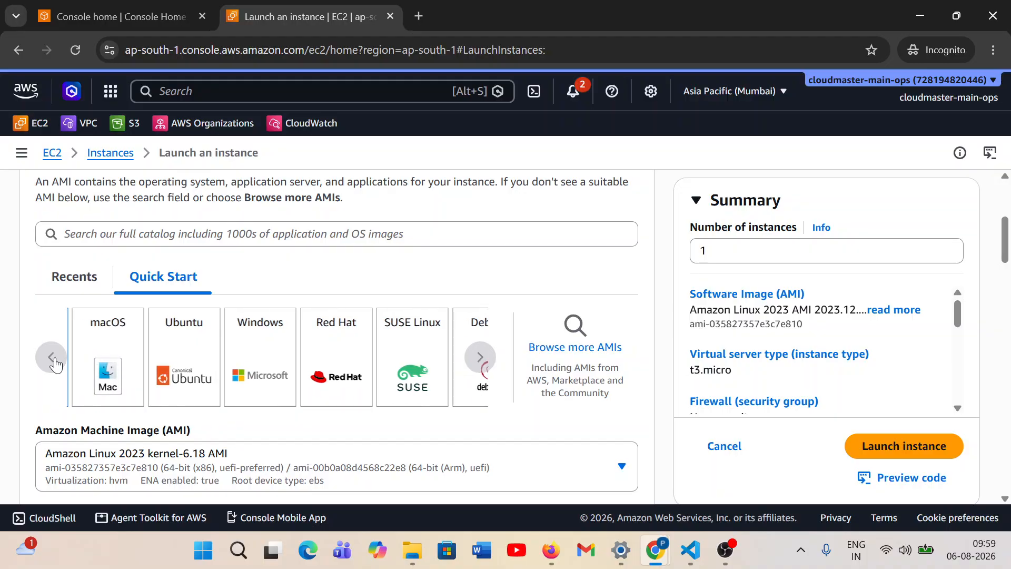
double_click(53, 362)
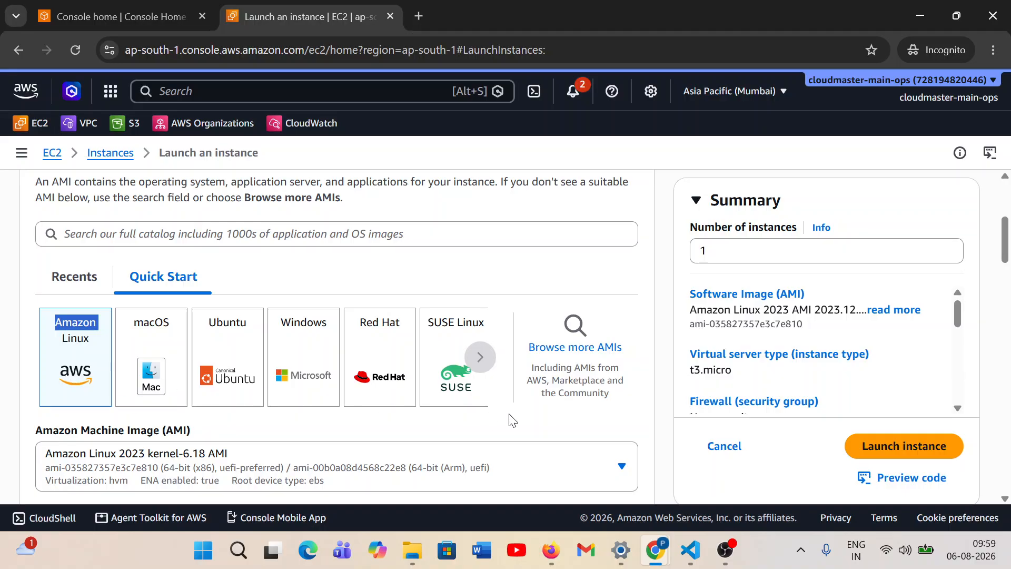
scroll(519, 420, "down", 1)
scroll(342, 387, "down", 1)
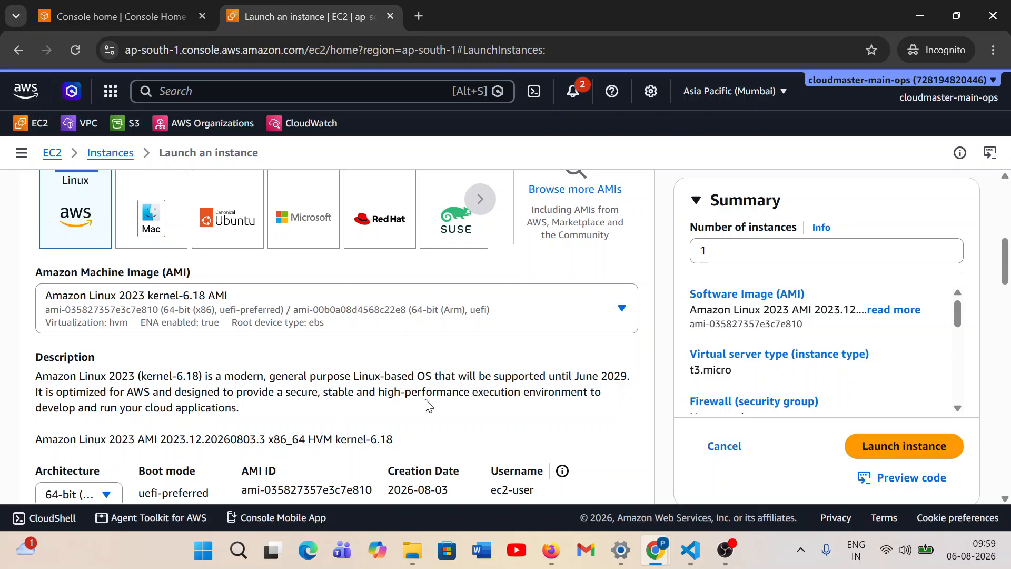
scroll(428, 406, "down", 1)
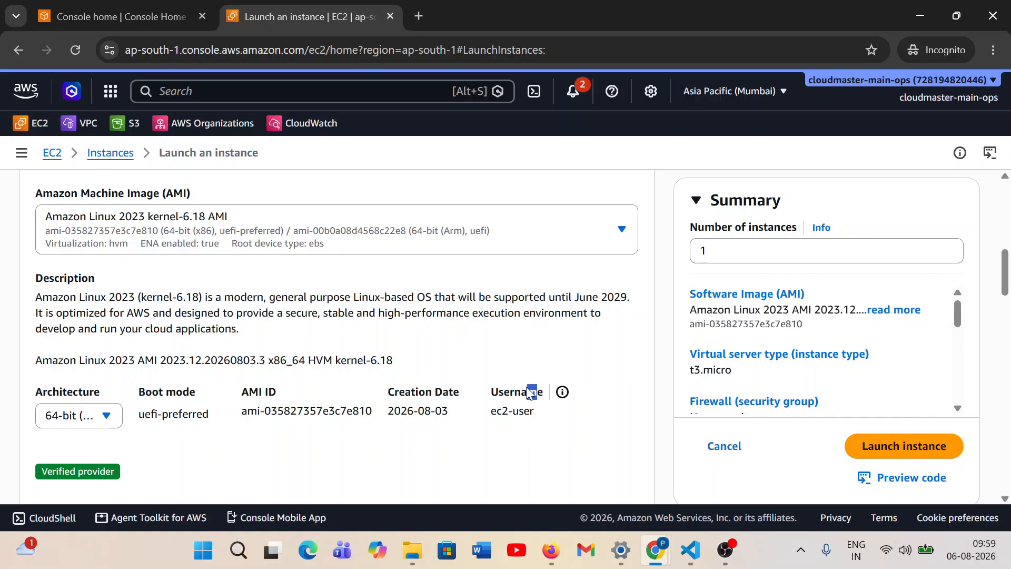
left_click_drag(545, 393, 492, 391)
left_click_drag(542, 415, 490, 415)
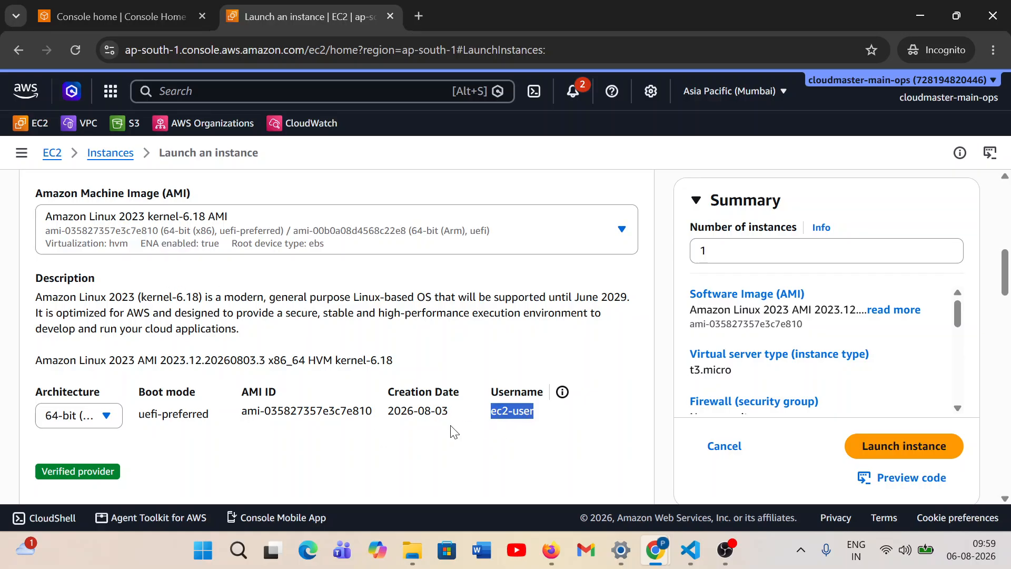
scroll(526, 425, "down", 1)
scroll(523, 423, "down", 6)
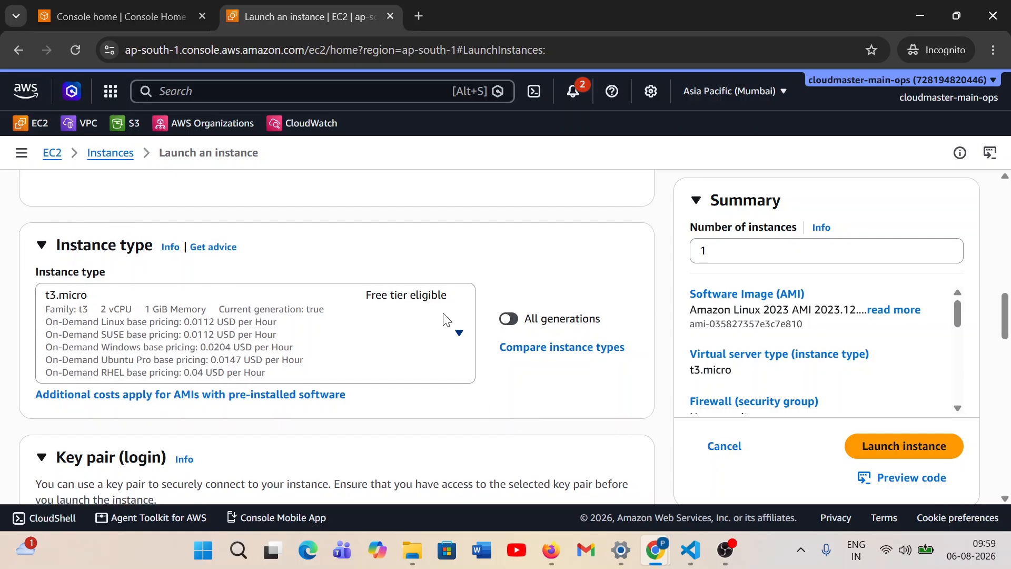
left_click(412, 330)
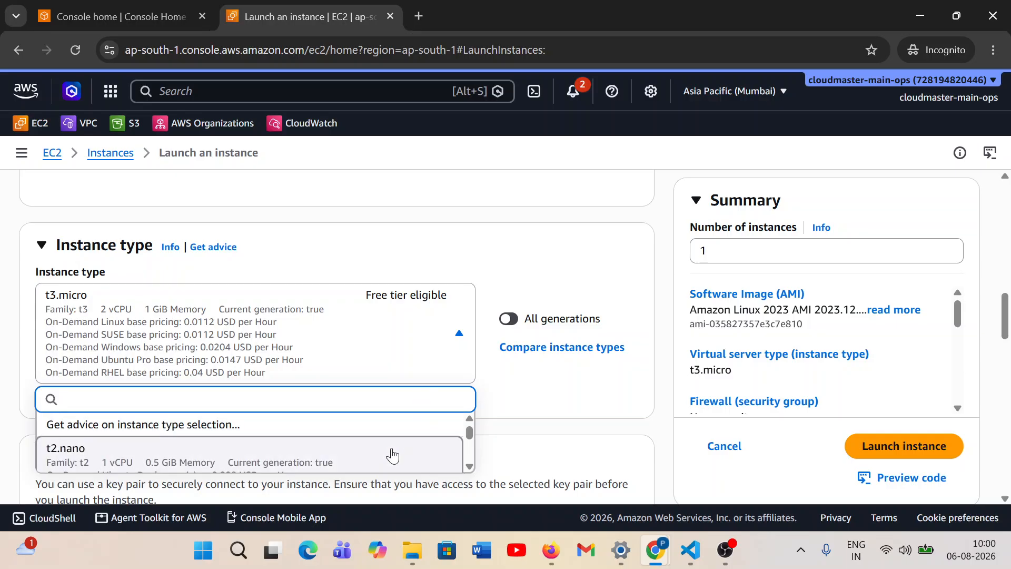
scroll(395, 447, "down", 3)
scroll(392, 452, "down", 5)
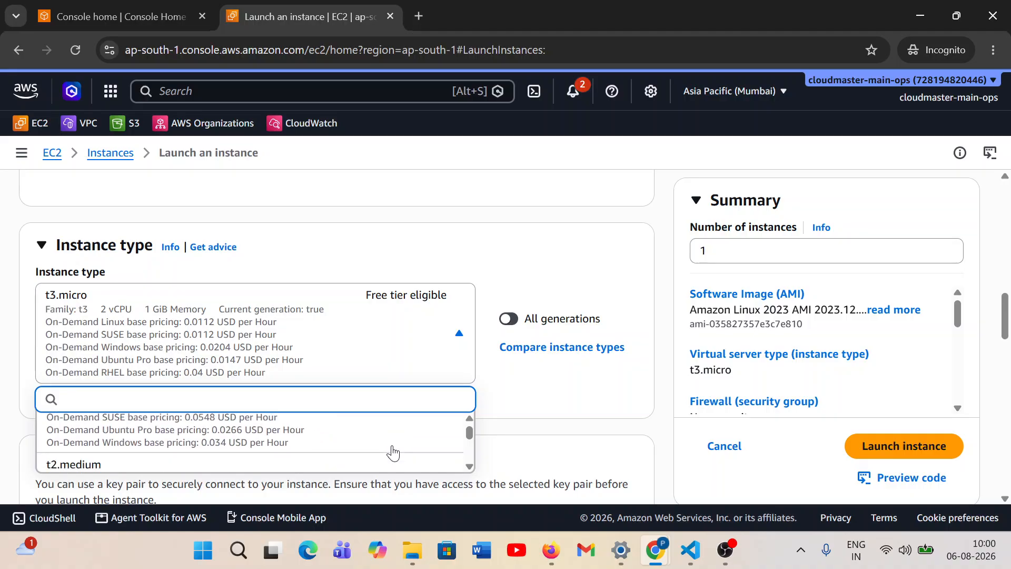
scroll(609, 425, "down", 2)
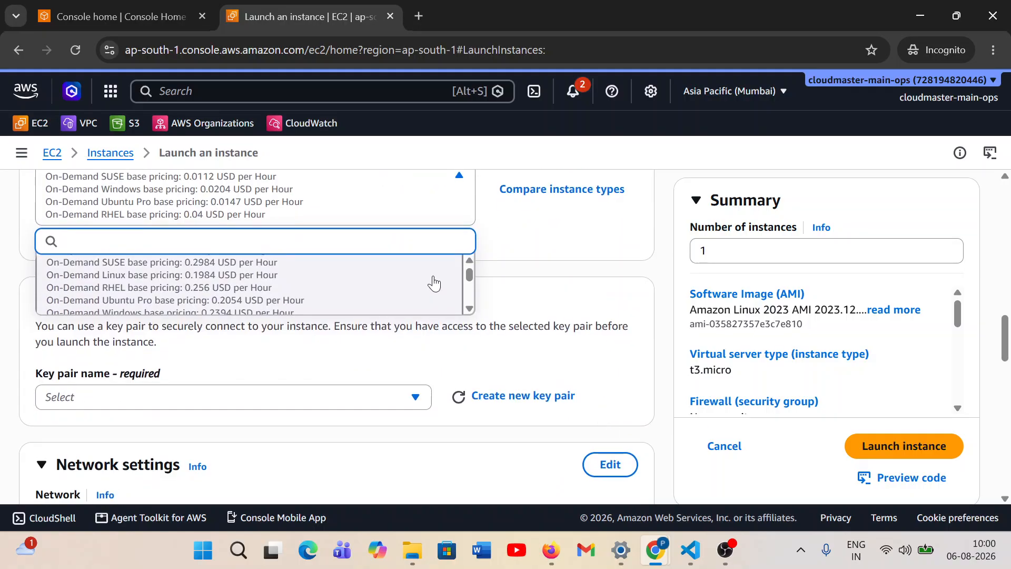
left_click(462, 191)
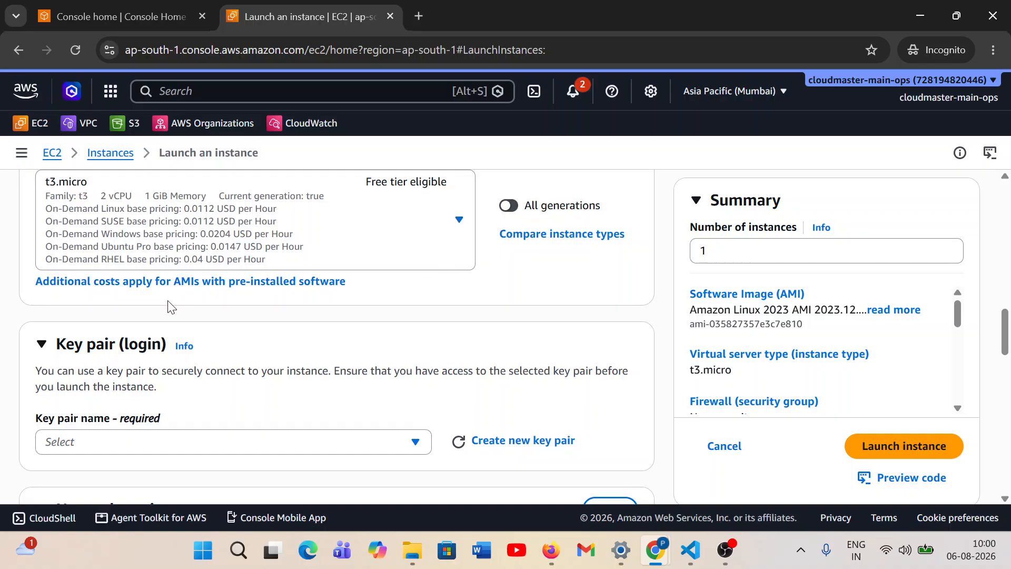
scroll(527, 376, "up", 2)
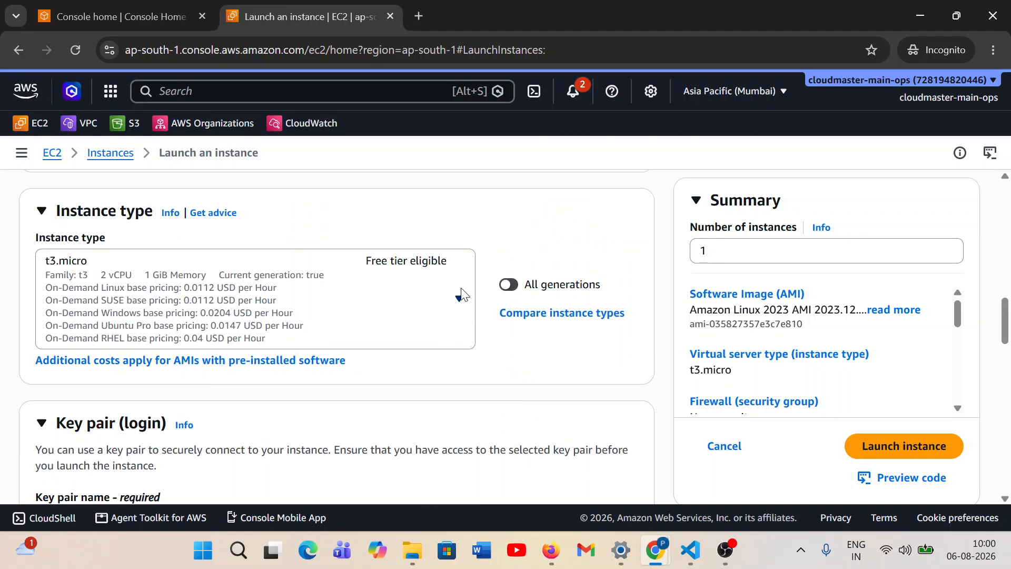
left_click(511, 285)
left_click(465, 304)
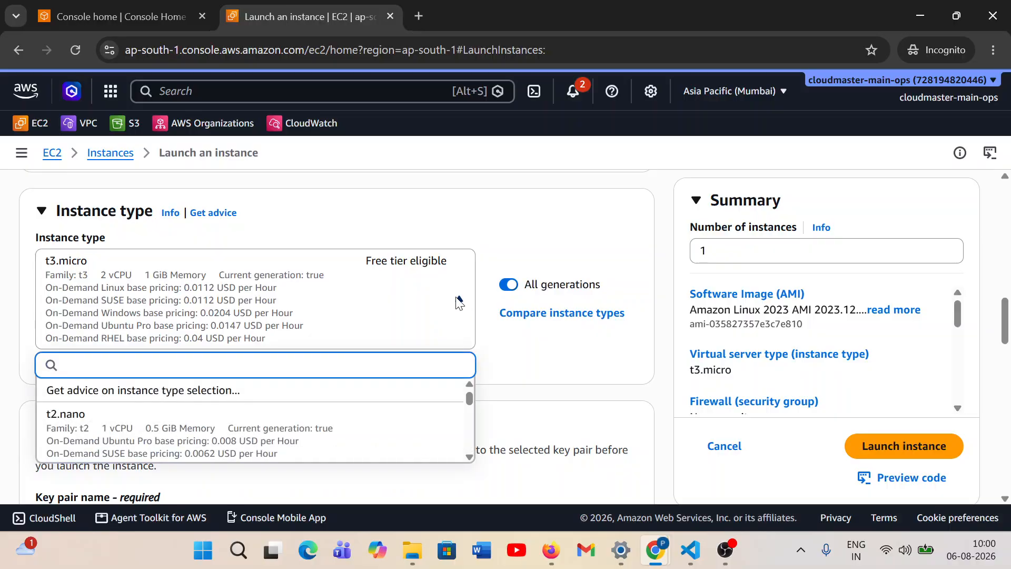
scroll(329, 444, "down", 2)
scroll(331, 445, "down", 10)
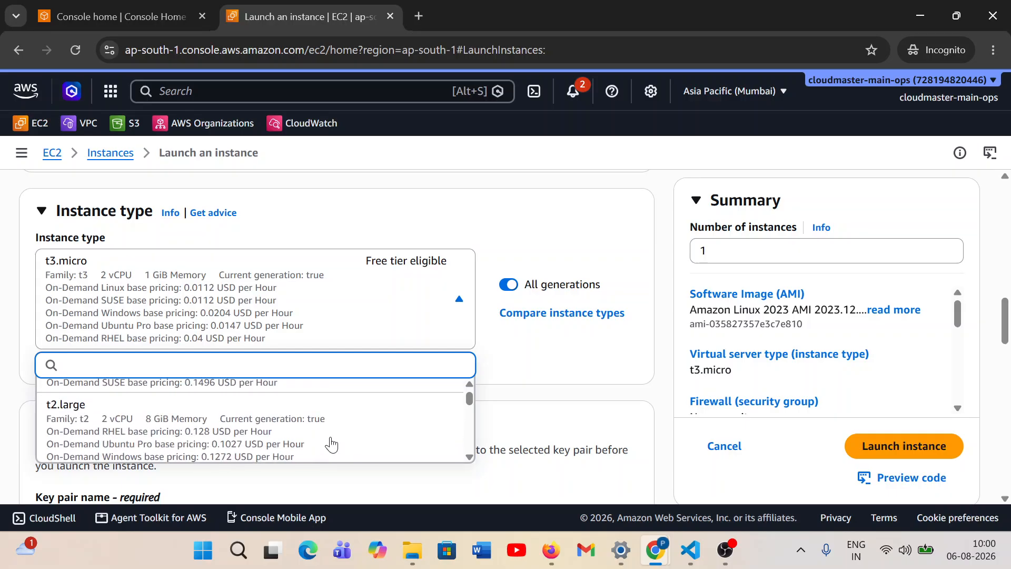
scroll(330, 446, "down", 10)
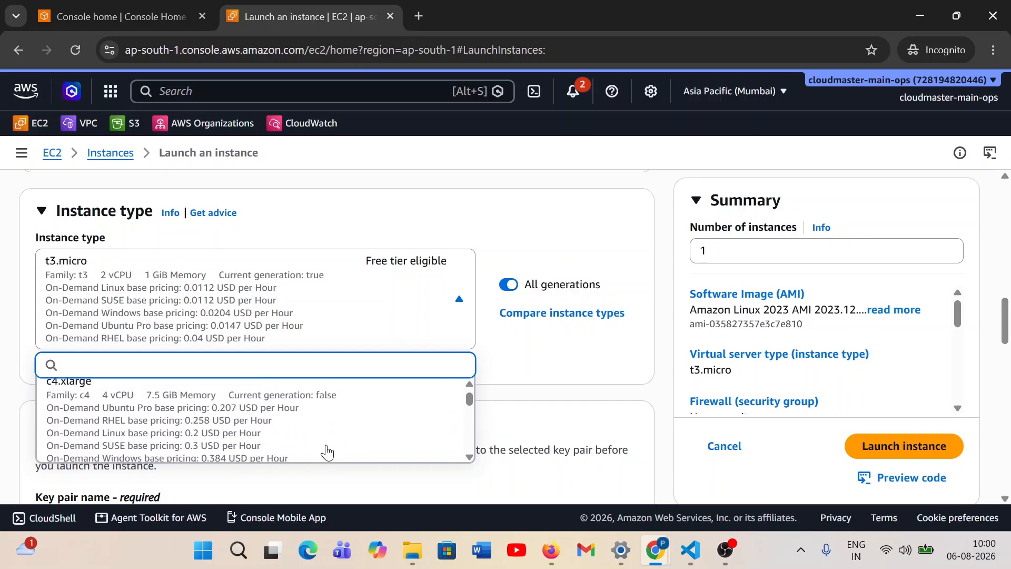
scroll(326, 453, "down", 2)
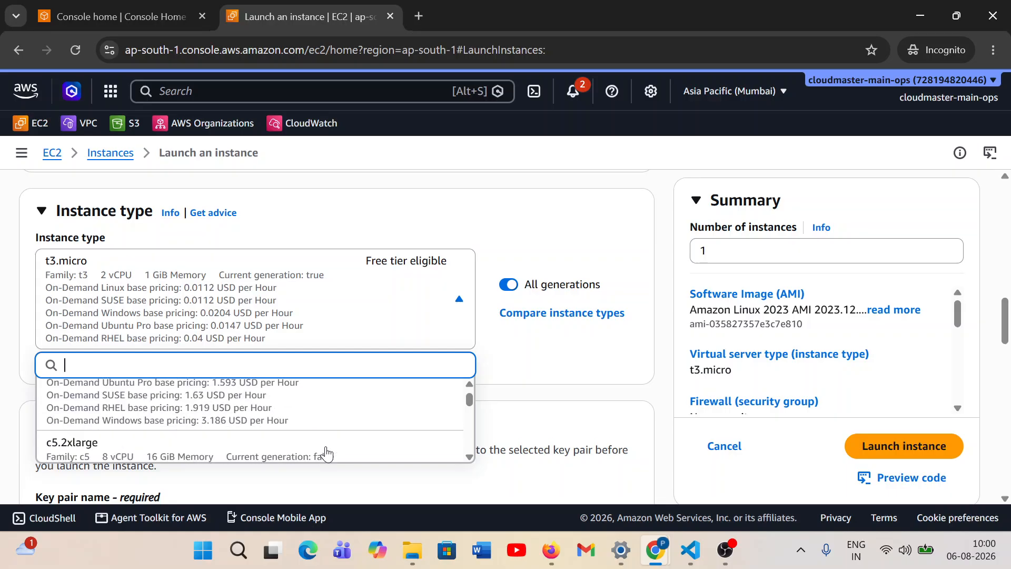
scroll(327, 453, "down", 5)
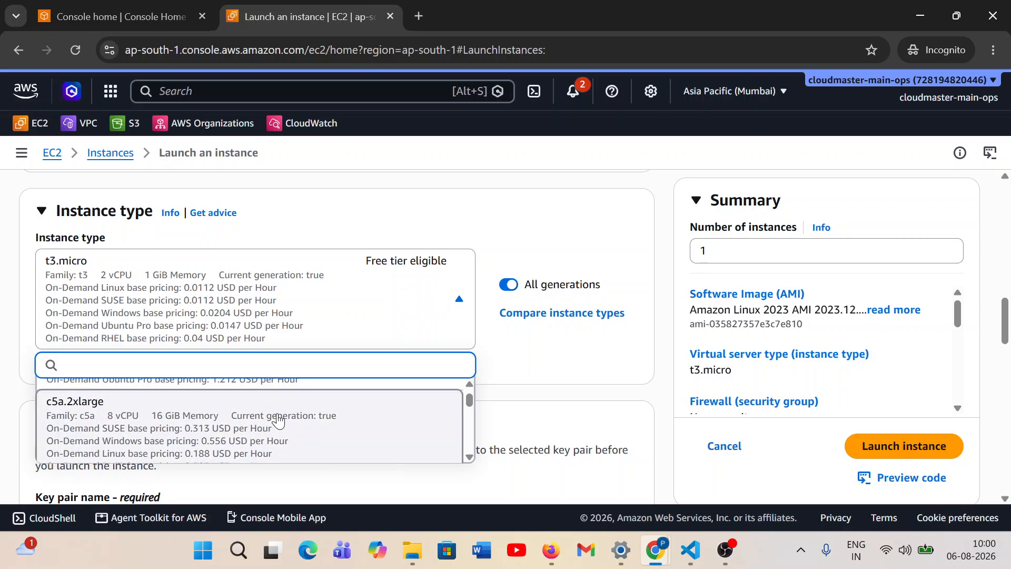
left_click(458, 299)
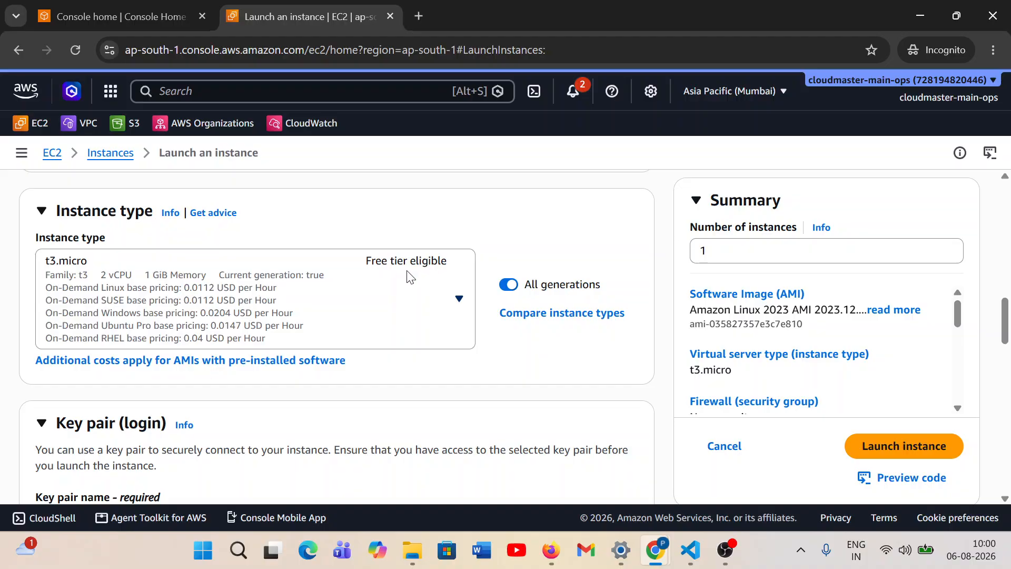
scroll(522, 356, "down", 2)
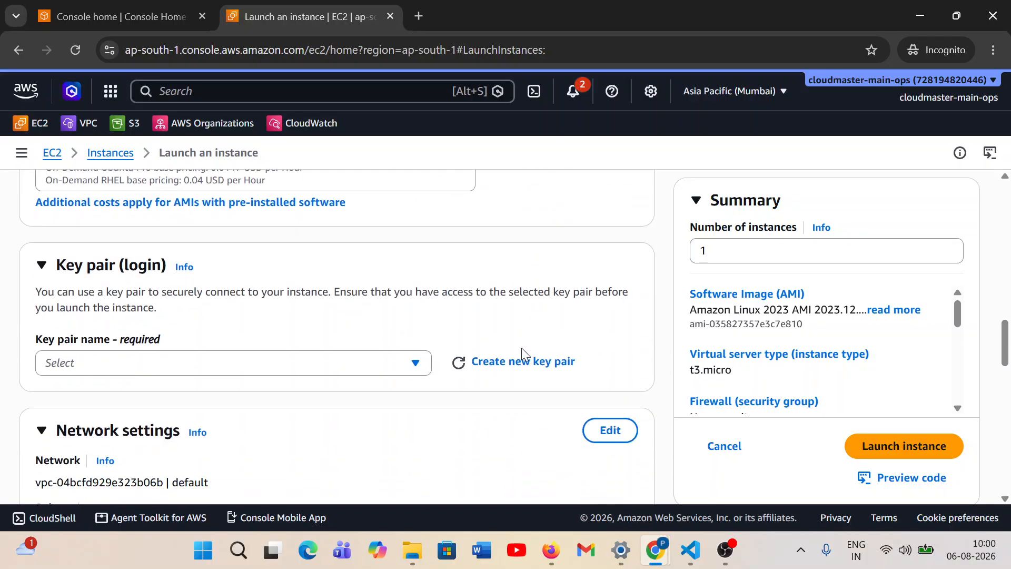
scroll(506, 348, "up", 1)
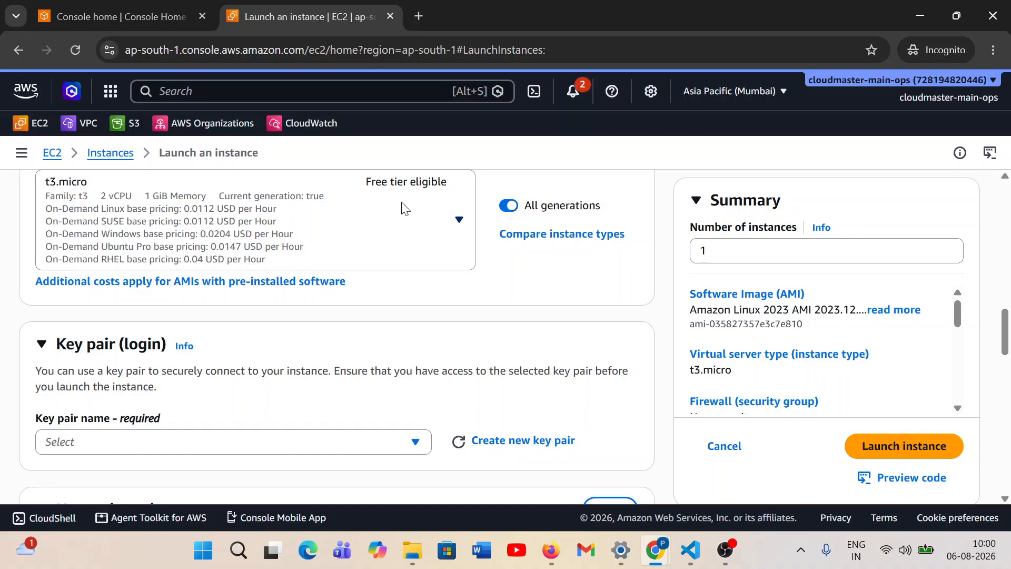
scroll(373, 316, "down", 1)
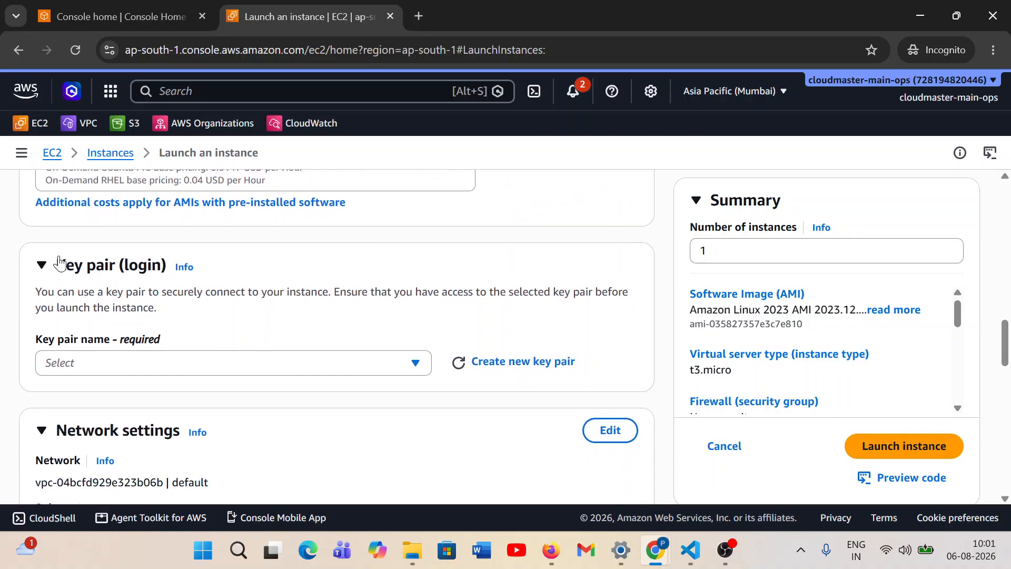
left_click_drag(52, 264, 115, 265)
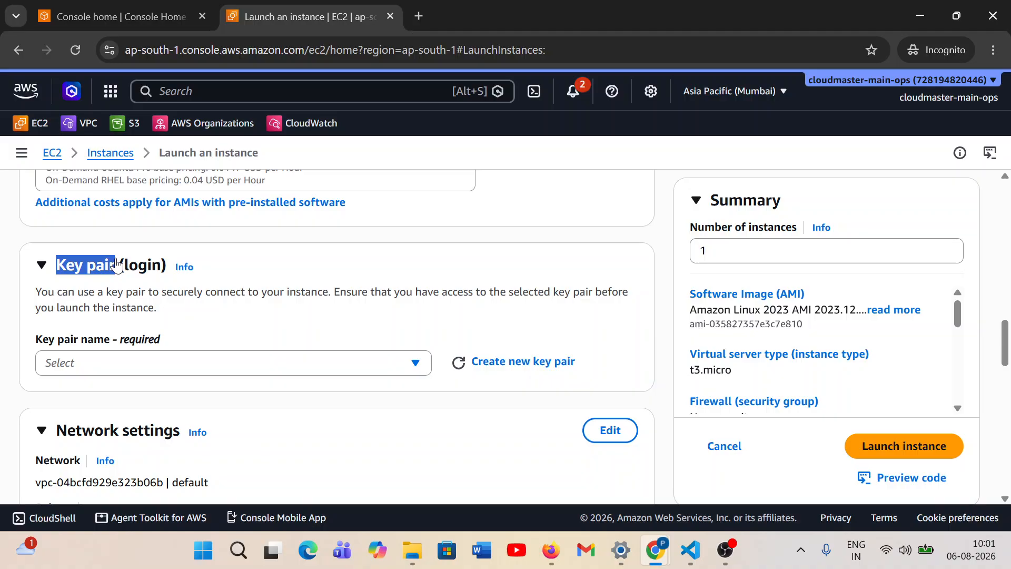
left_click(302, 283)
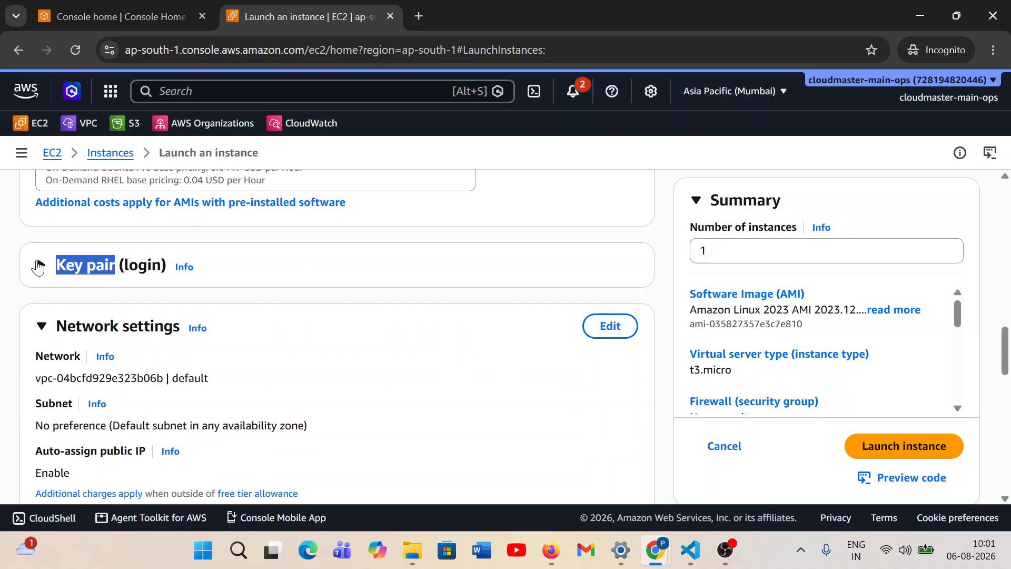
left_click(40, 267)
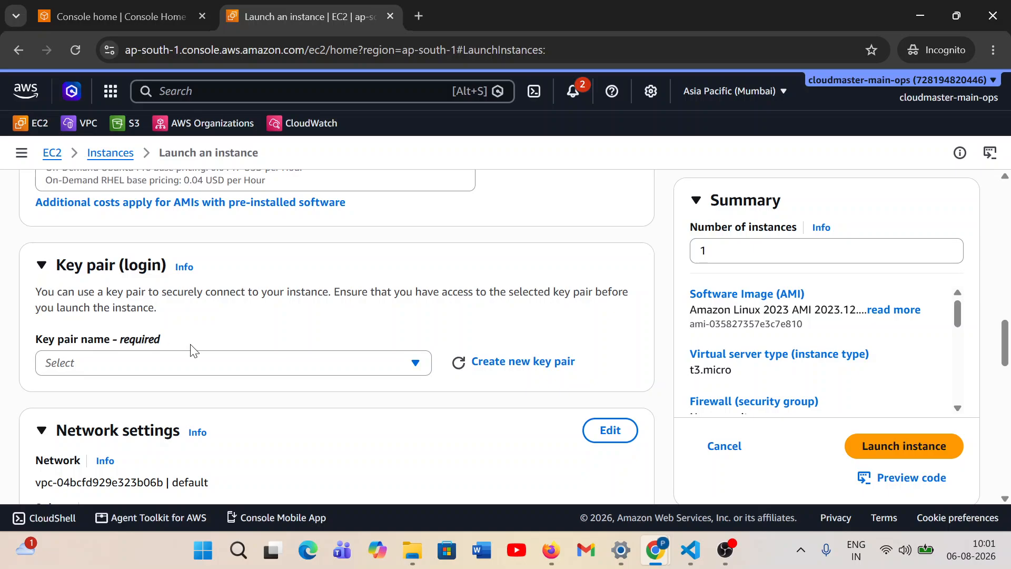
left_click(393, 366)
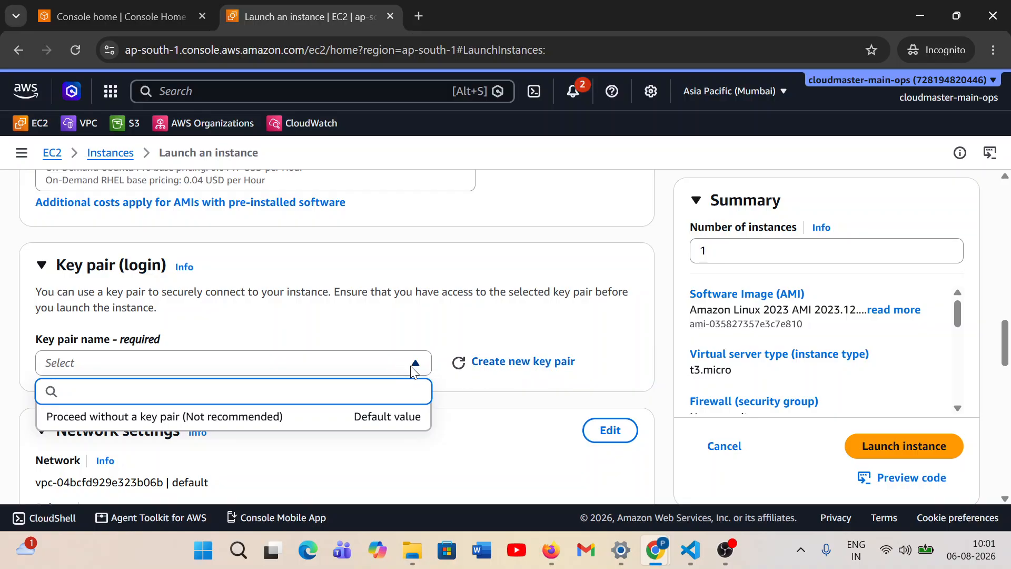
left_click(414, 365)
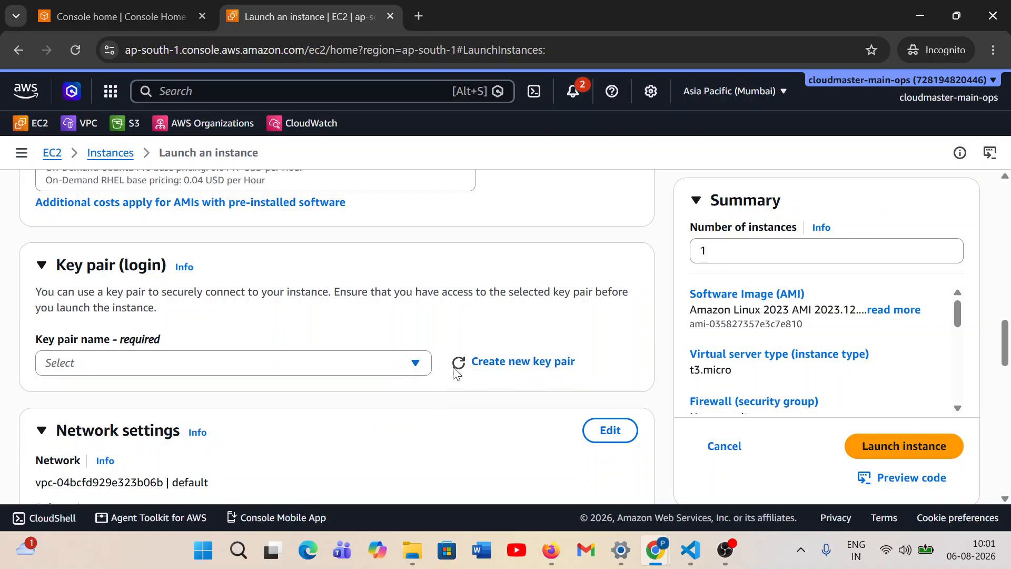
- Start creating a new key pair and begin entering the name devops-26
left_click(521, 363)
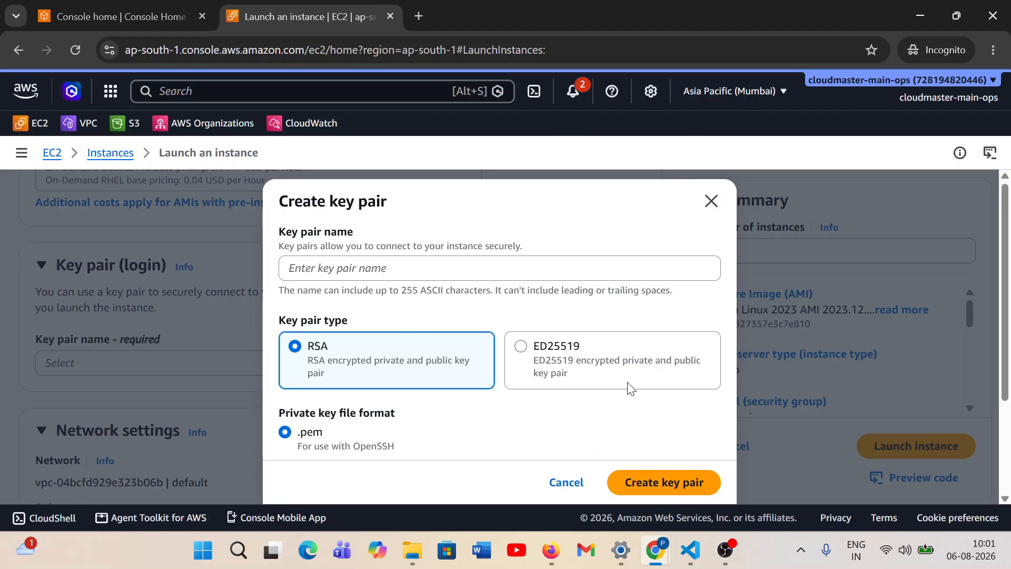
scroll(605, 406, "down", 2)
scroll(580, 400, "up", 2)
left_click_drag(363, 245, 271, 235)
left_click(378, 270)
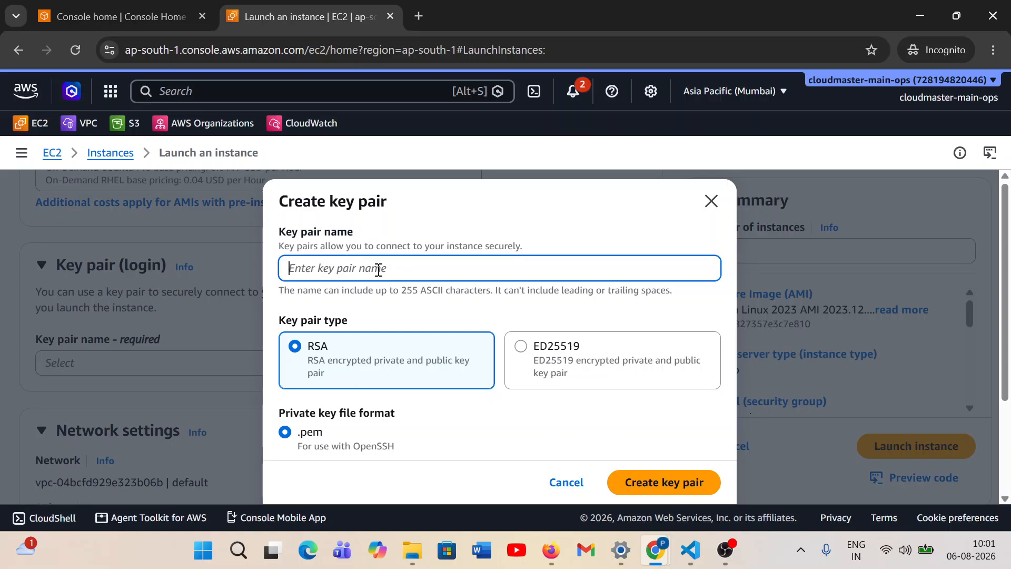
type("devops-26")
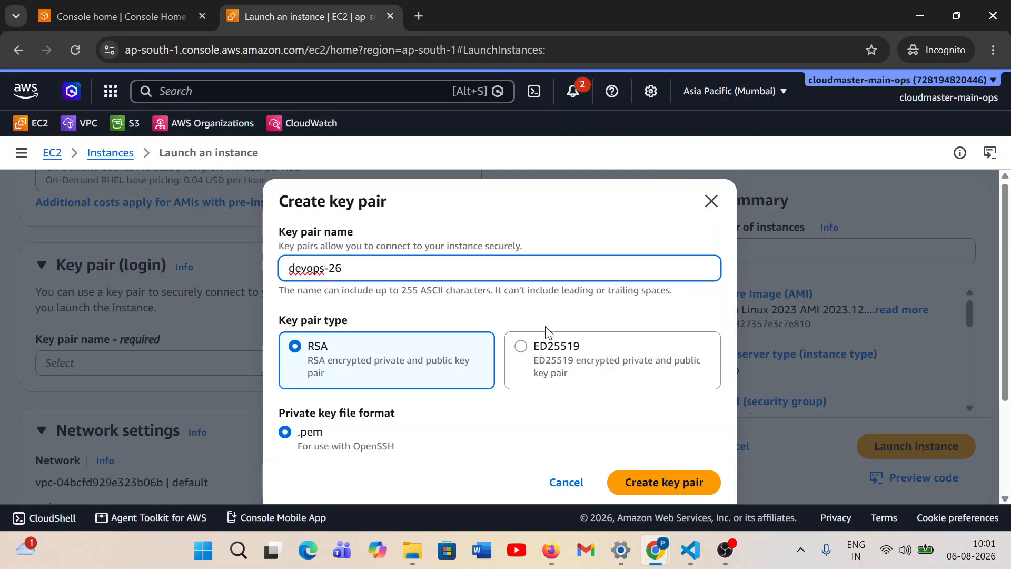
- Keep the RSA key type and set the private key file format to .pem
scroll(548, 331, "down", 2)
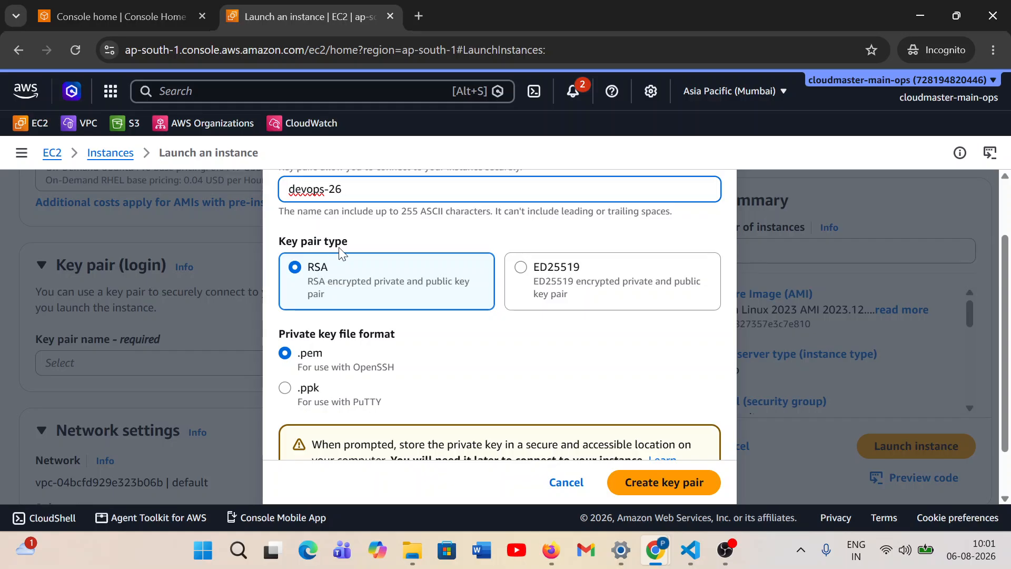
left_click_drag(328, 267, 309, 267)
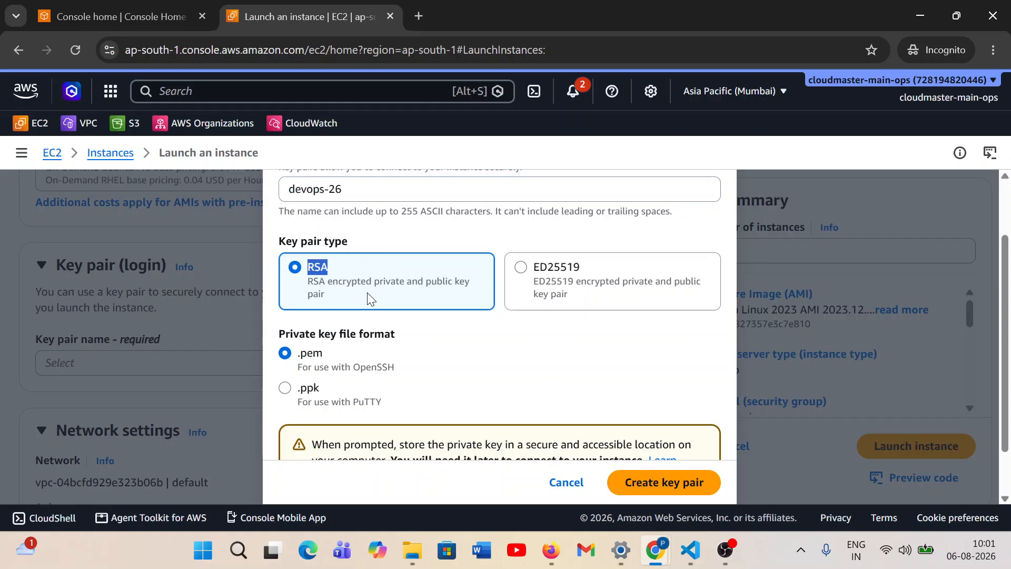
scroll(366, 300, "down", 1)
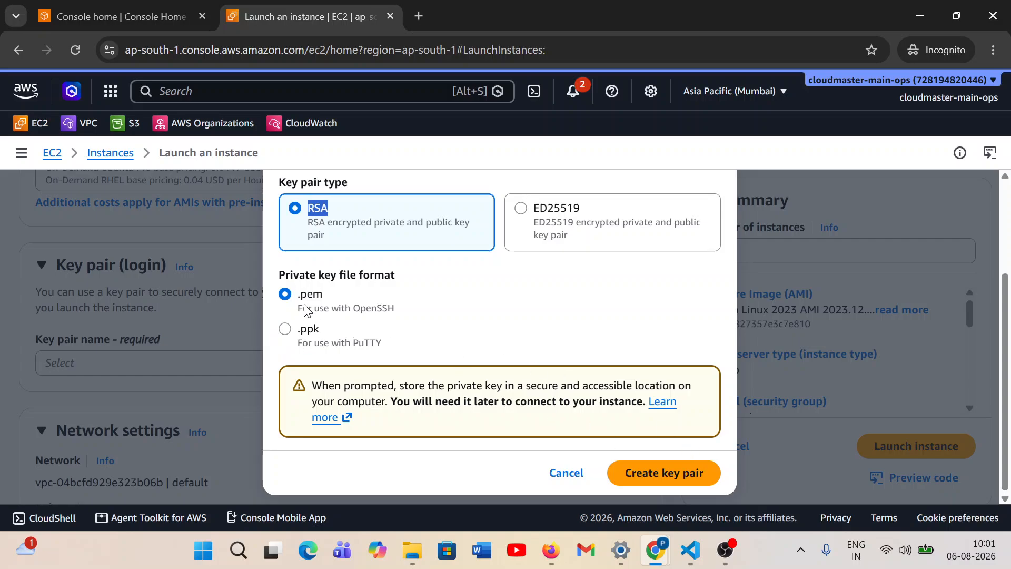
left_click_drag(325, 294, 302, 294)
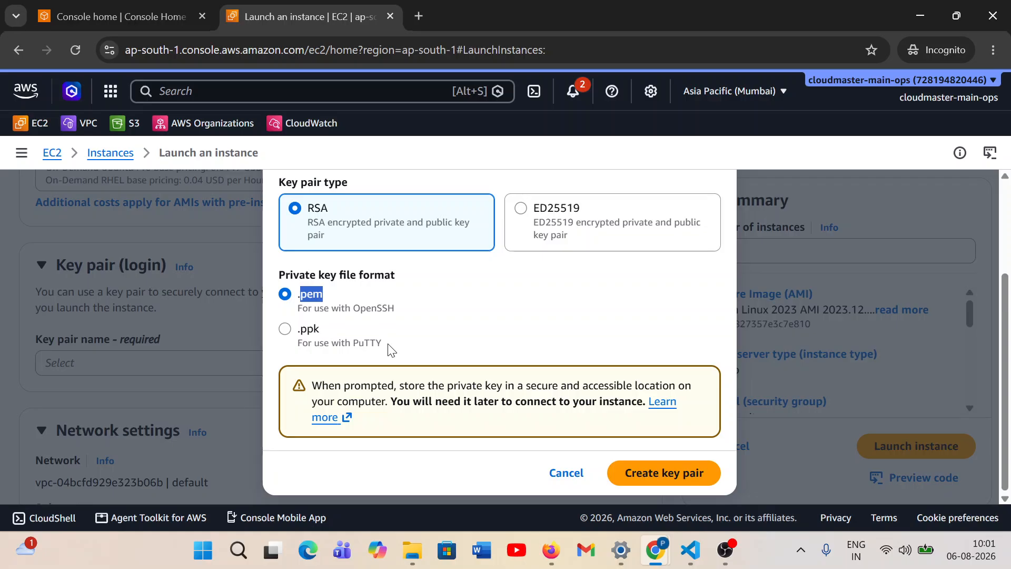
left_click_drag(389, 349, 343, 345)
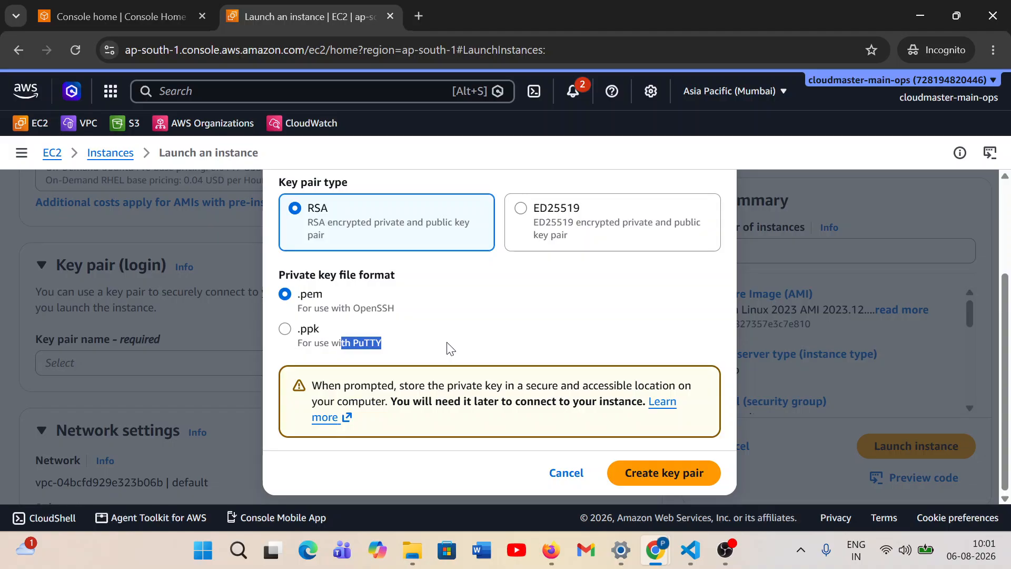
left_click(286, 330)
left_click(285, 295)
left_click_drag(401, 308, 352, 310)
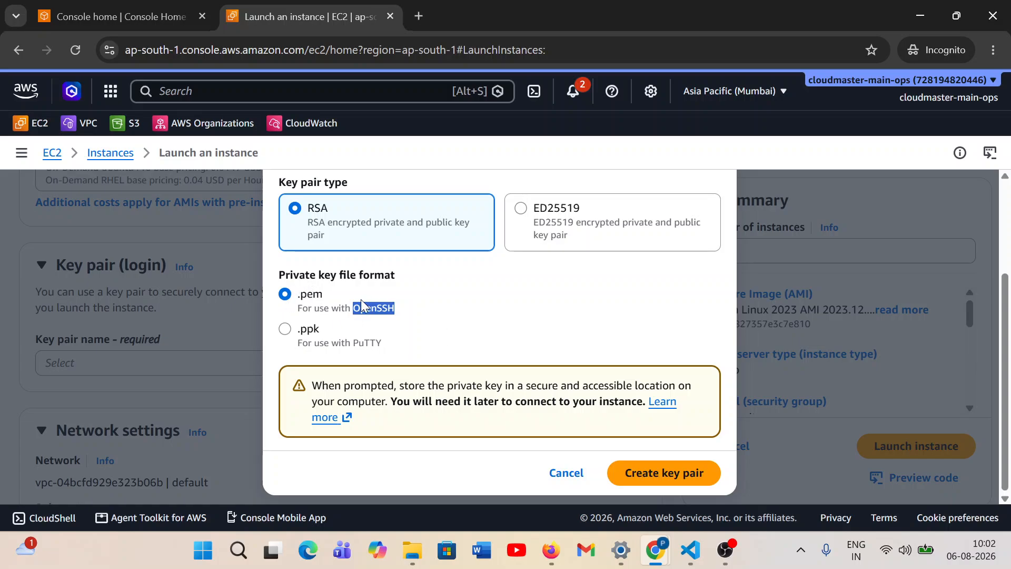
- Create the devops-26 key pair and save its .pem file as devops-26 in Desktop\AWS
left_click(665, 483)
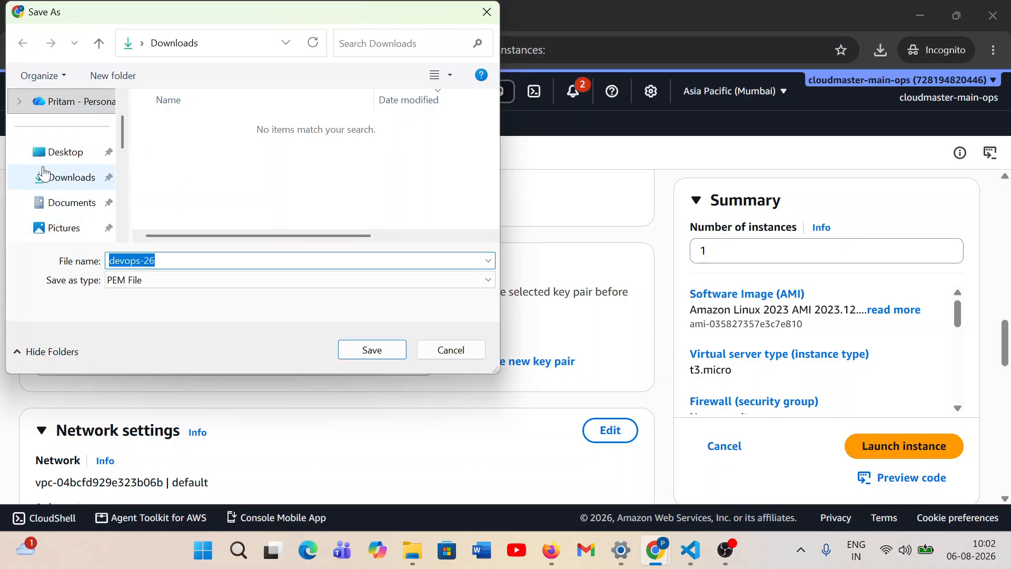
scroll(47, 179, "down", 1)
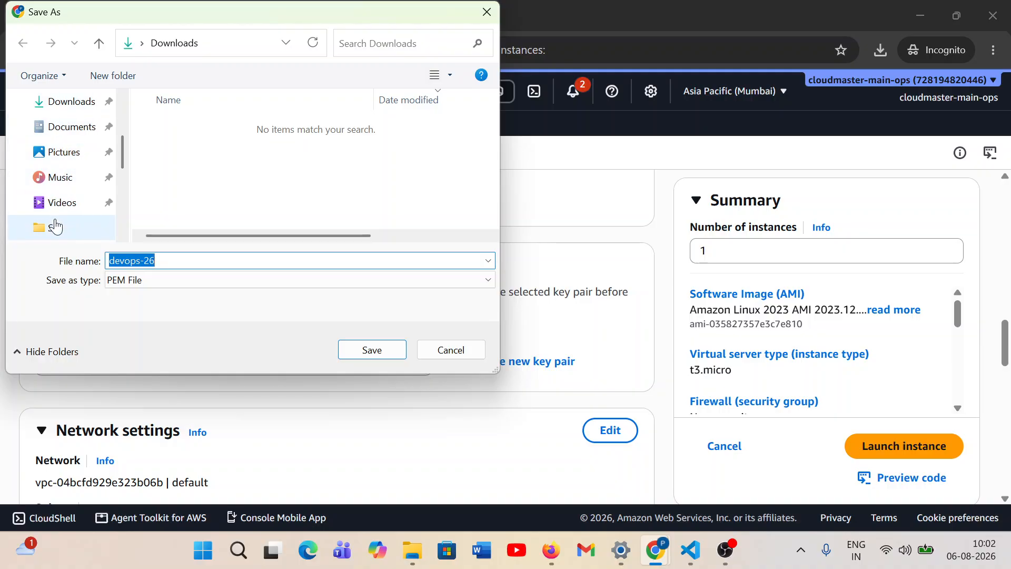
scroll(55, 224, "down", 1)
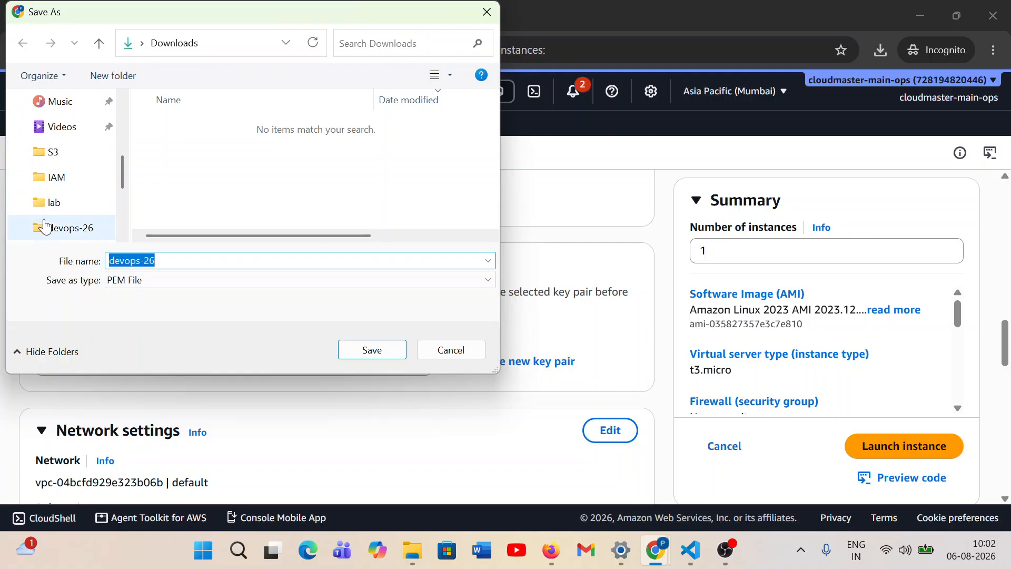
left_click(83, 233)
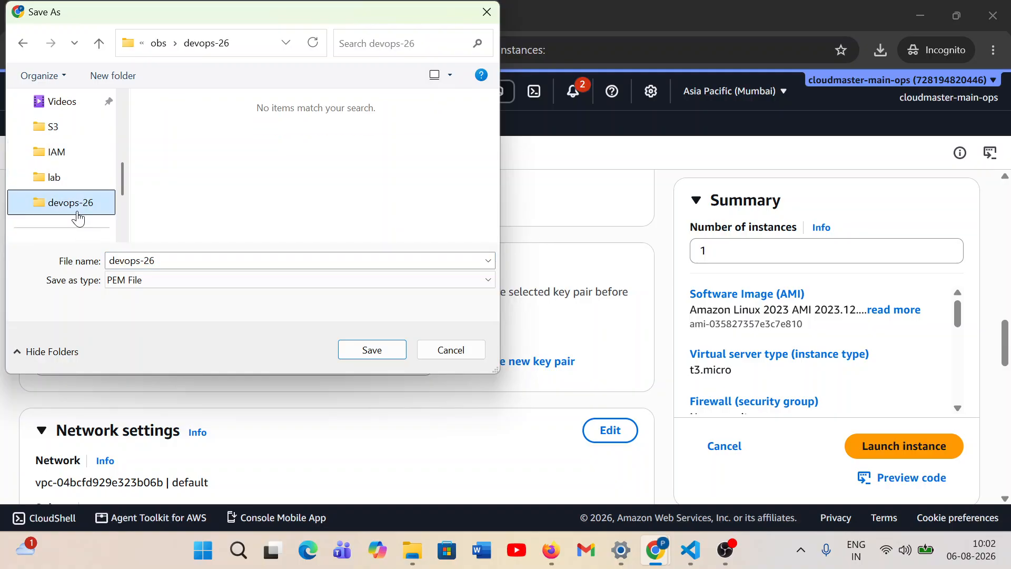
left_click(56, 151)
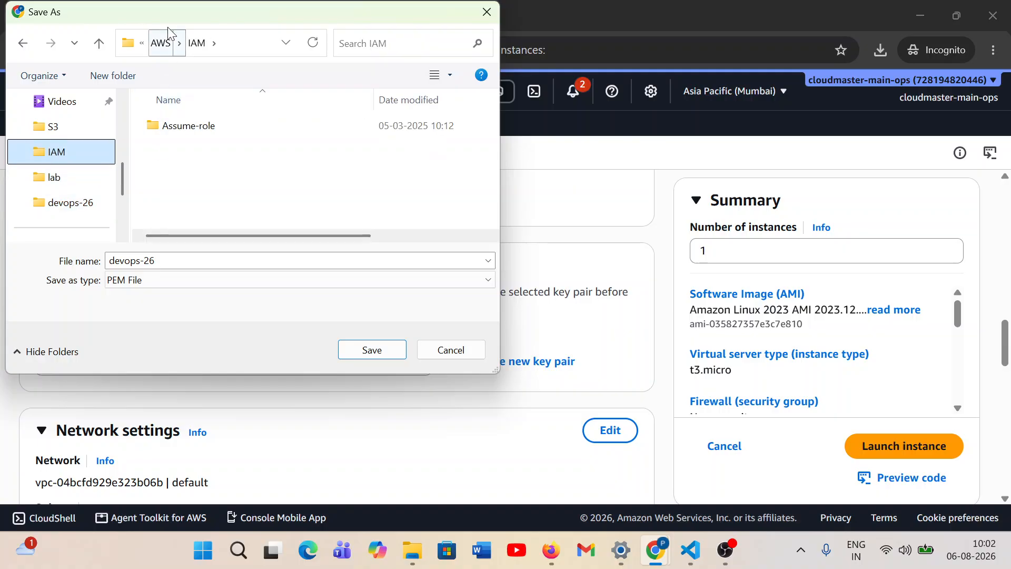
left_click(161, 43)
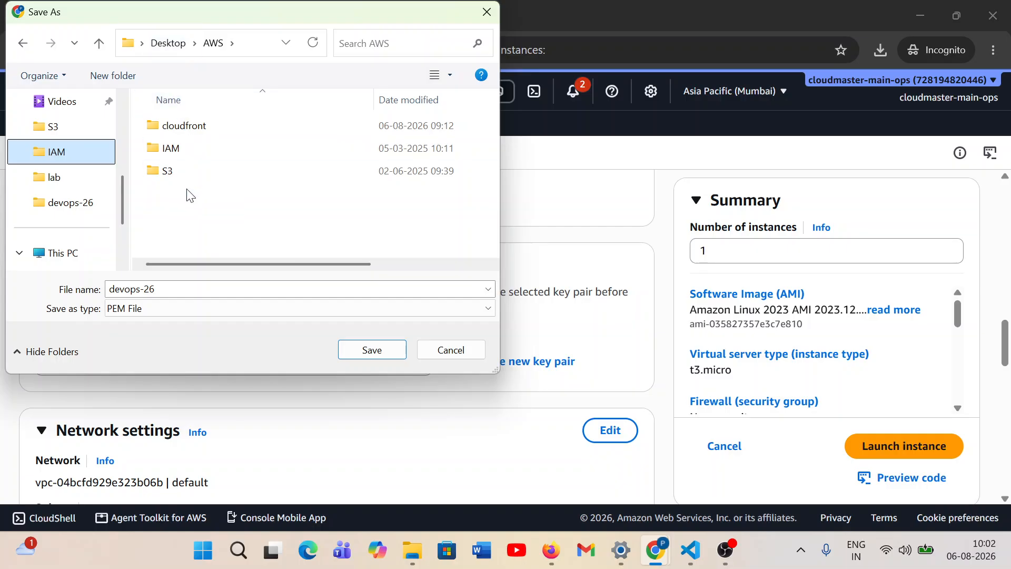
left_click(177, 287)
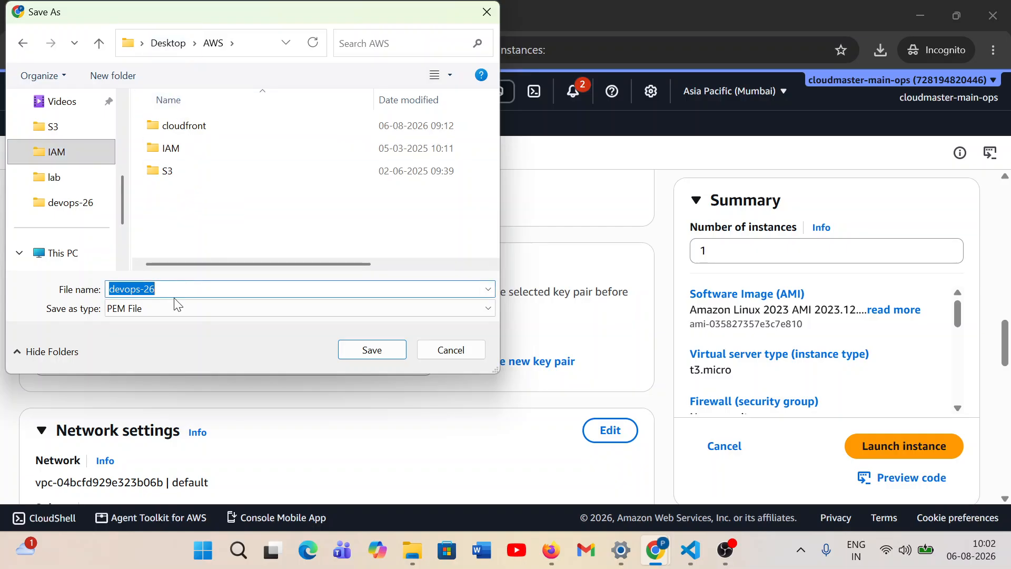
left_click(174, 289)
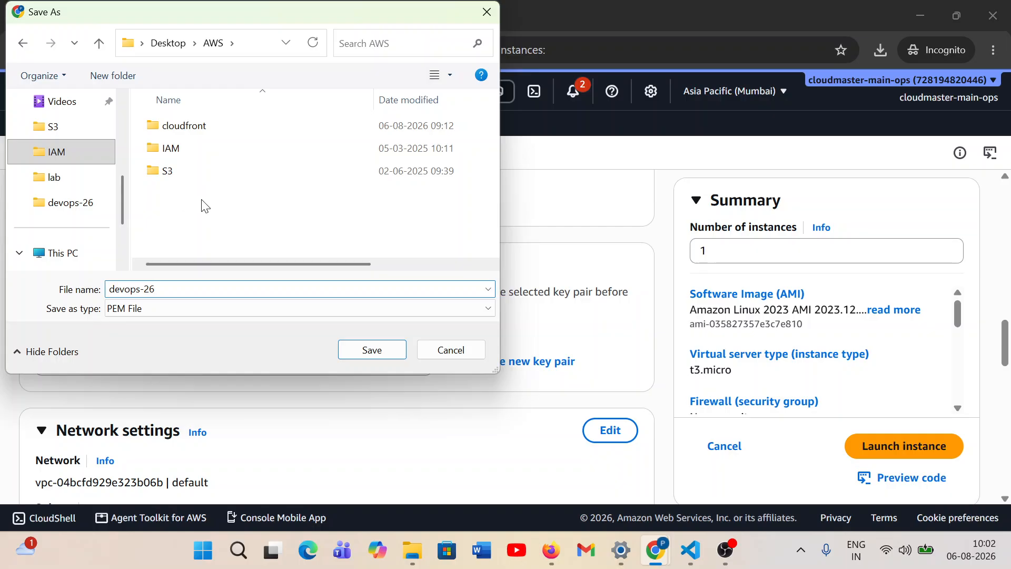
left_click(385, 356)
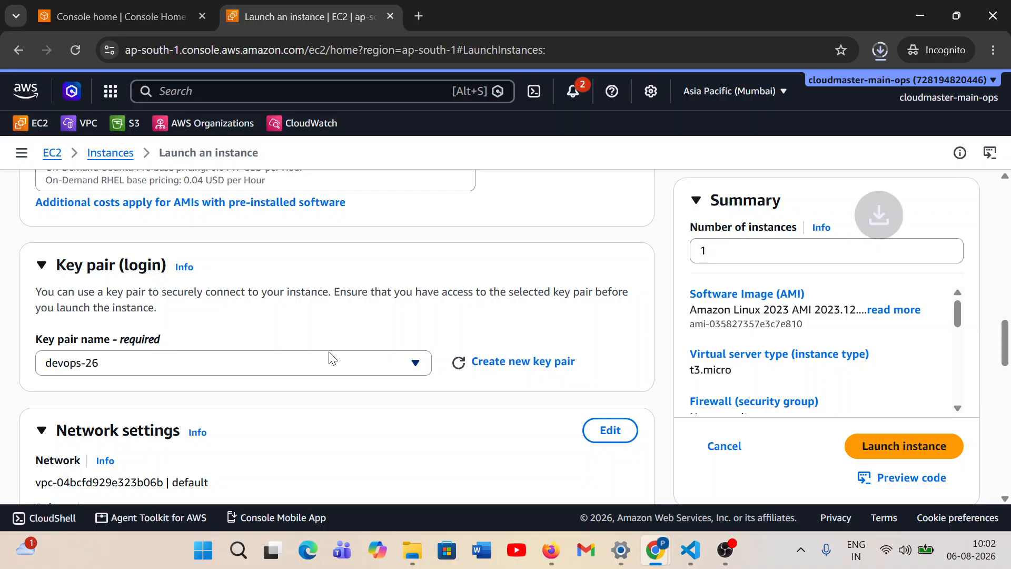
- Confirm devops-26.pem (2 KB) is saved in Desktop\AWS, then minimize File Explorer
left_click(880, 51)
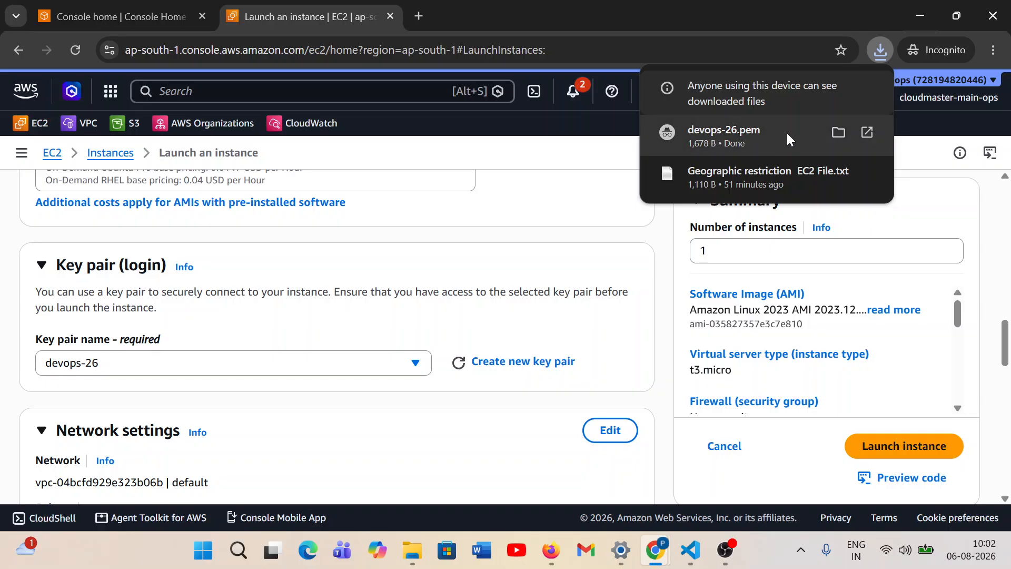
left_click(832, 135)
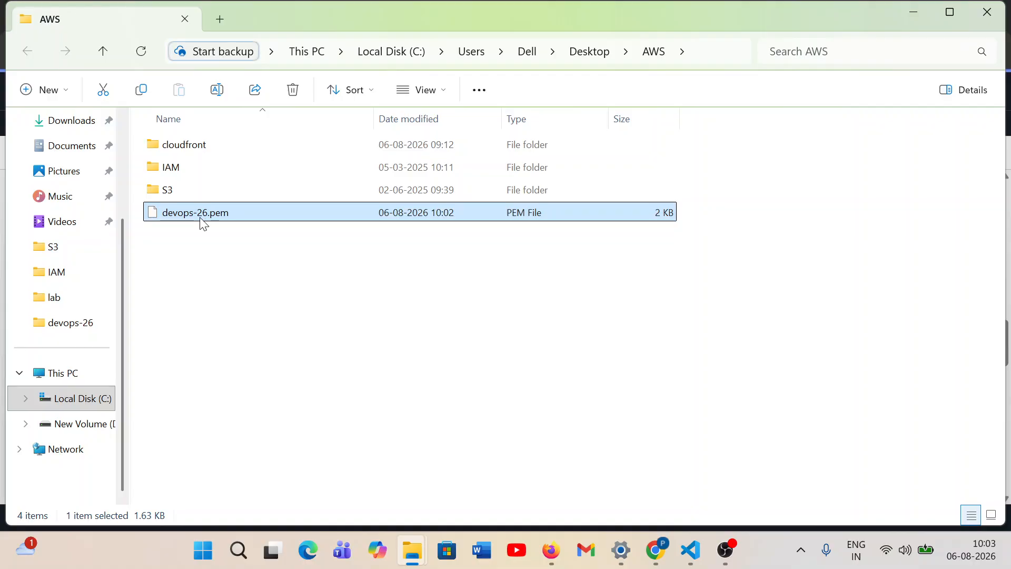
left_click(950, 12)
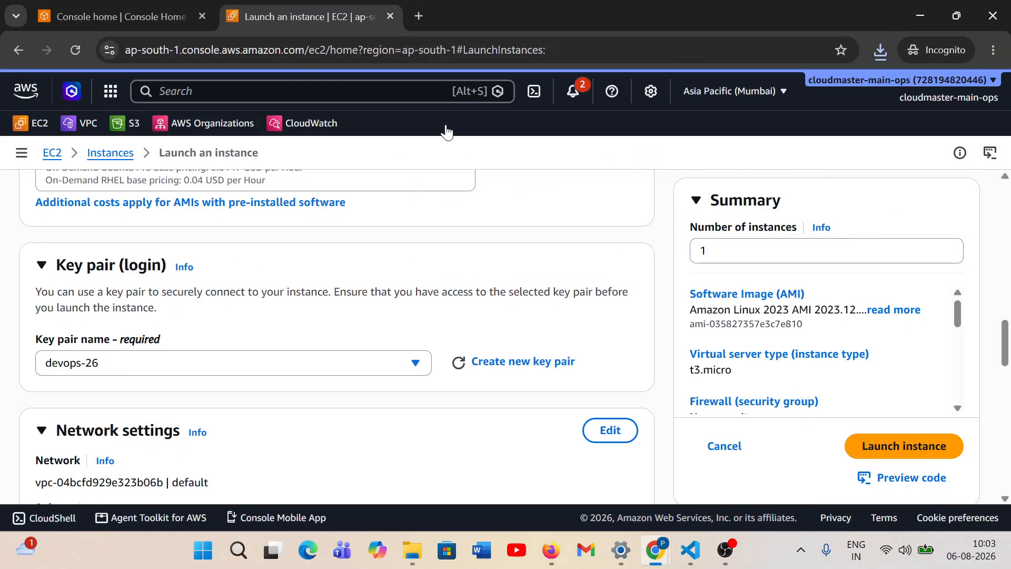
- Select devops-26 as the key pair and scroll down to Network settings
left_click(342, 362)
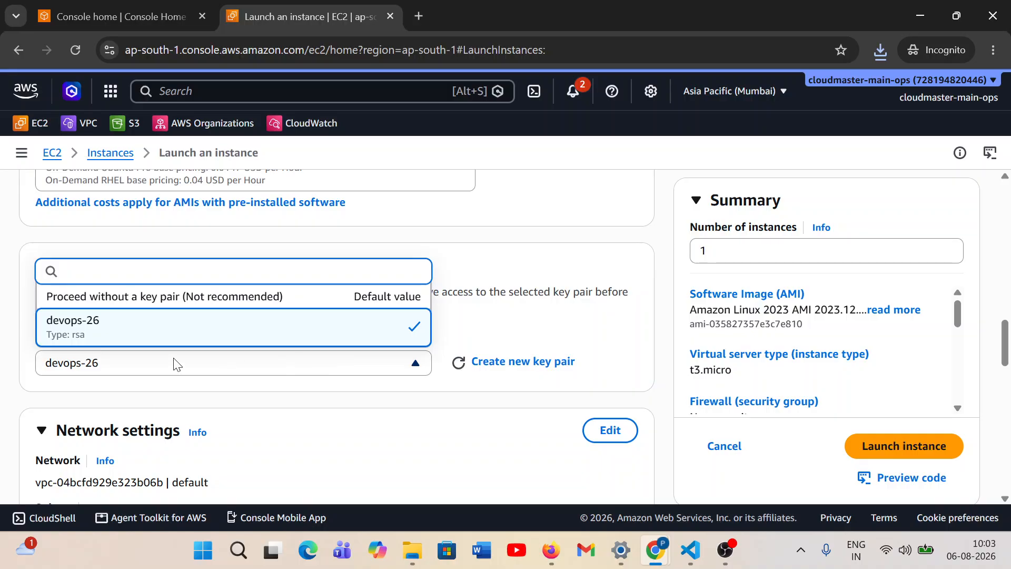
left_click(95, 331)
scroll(448, 378, "down", 1)
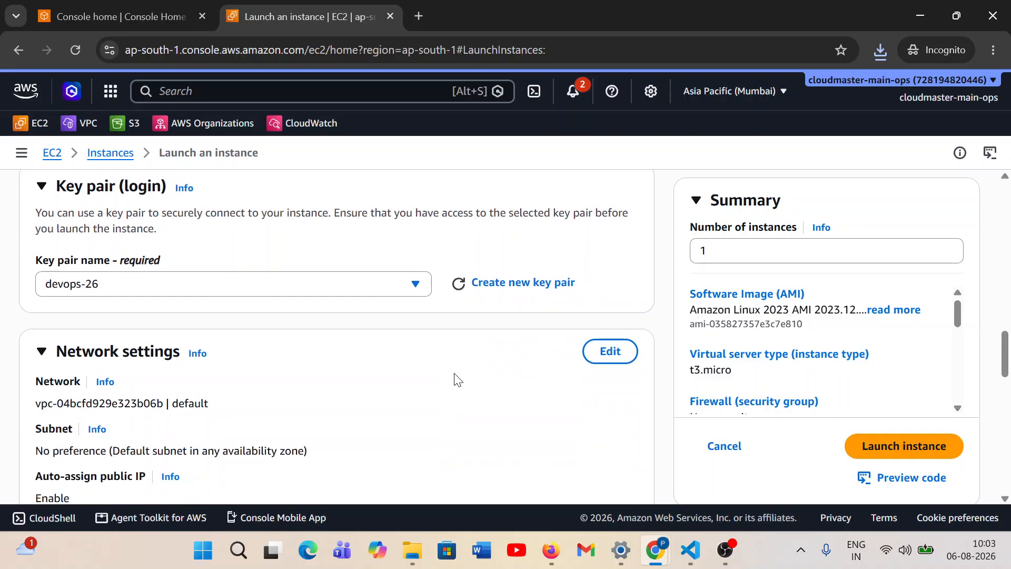
scroll(456, 379, "down", 3)
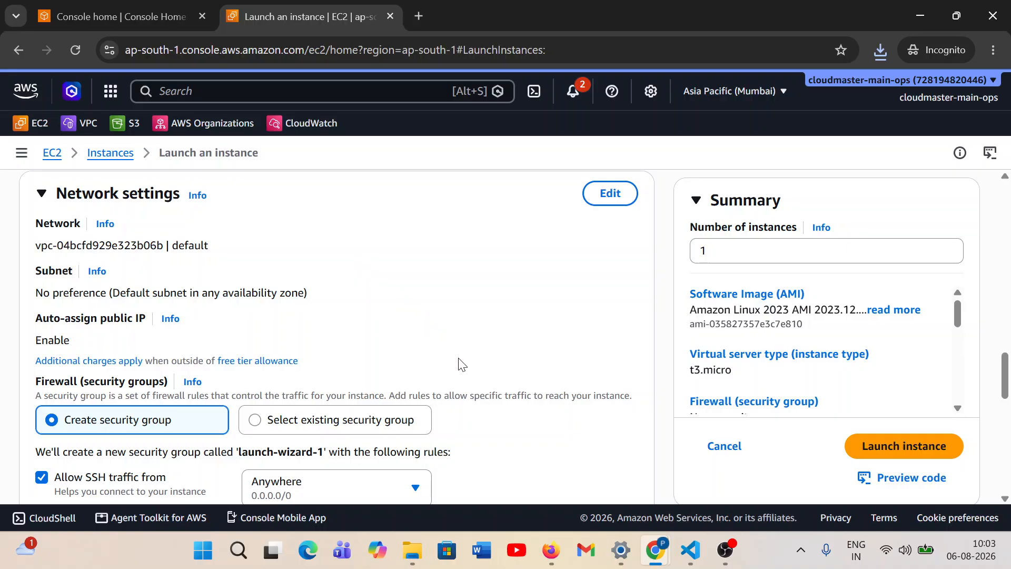
scroll(459, 363, "down", 1)
scroll(569, 350, "up", 1)
left_click_drag(87, 342, 35, 341)
left_click(123, 339)
left_click_drag(79, 344, 35, 341)
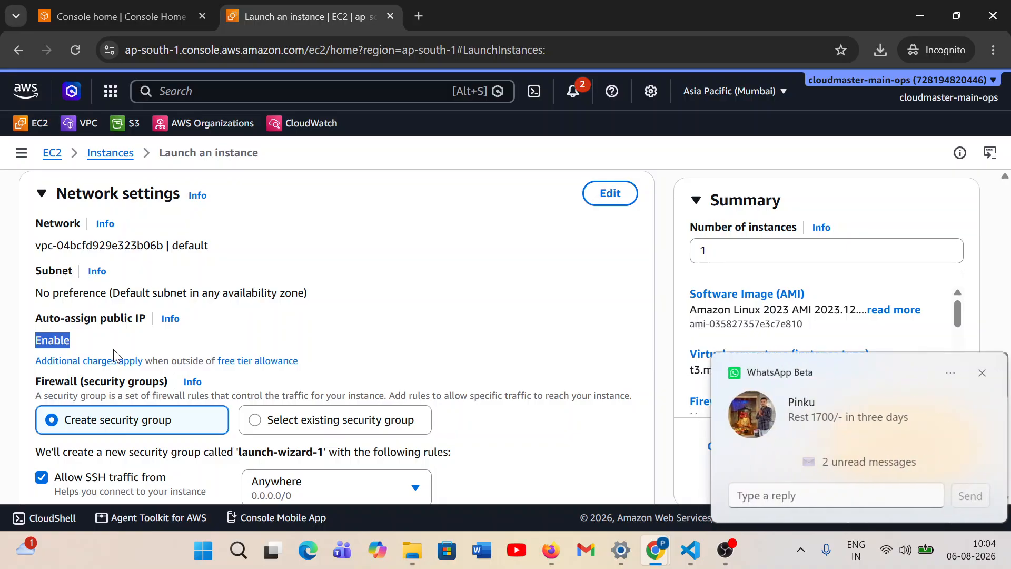
left_click(977, 373)
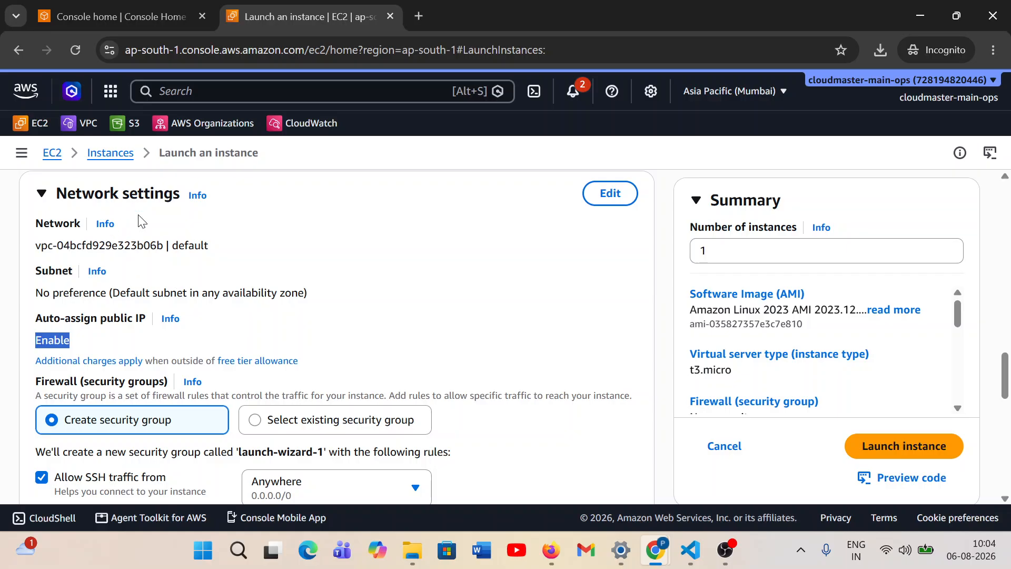
scroll(416, 309, "down", 1)
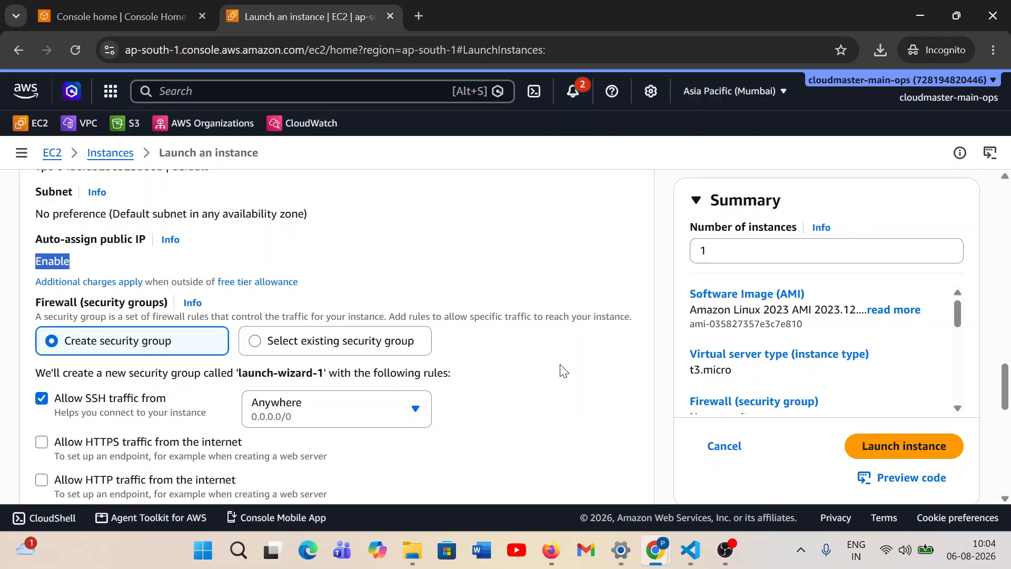
scroll(563, 370, "down", 1)
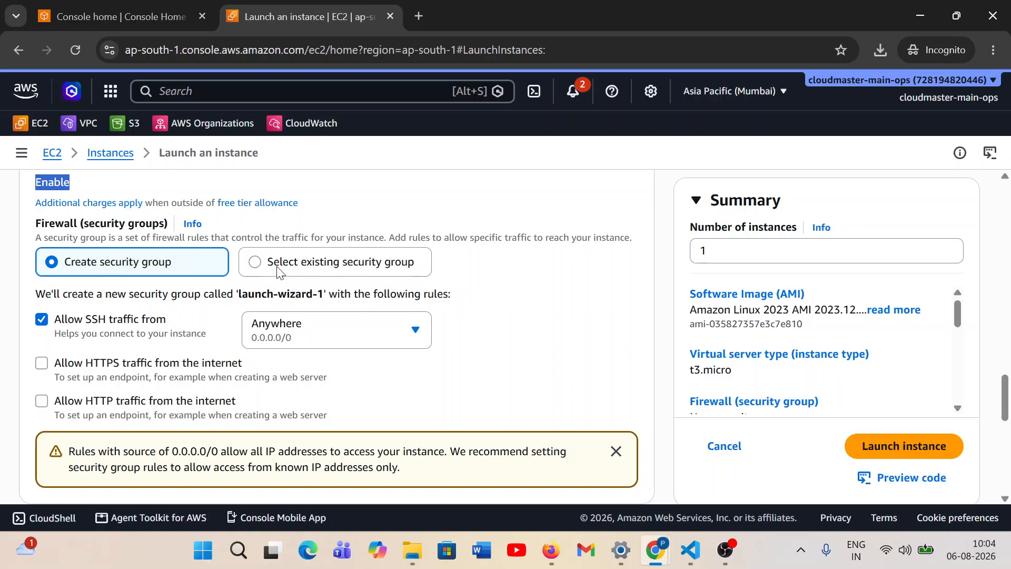
left_click(278, 269)
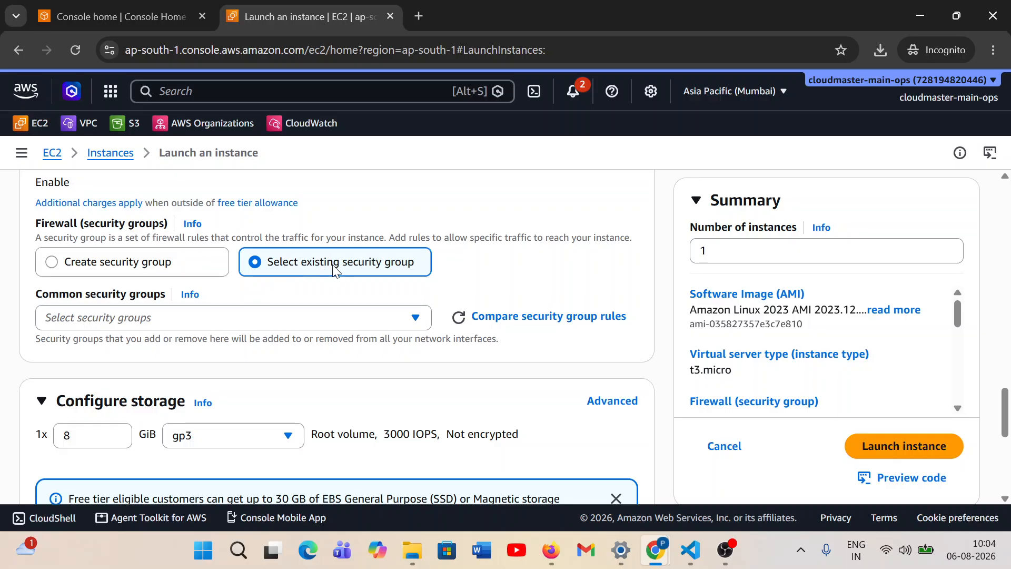
left_click(325, 319)
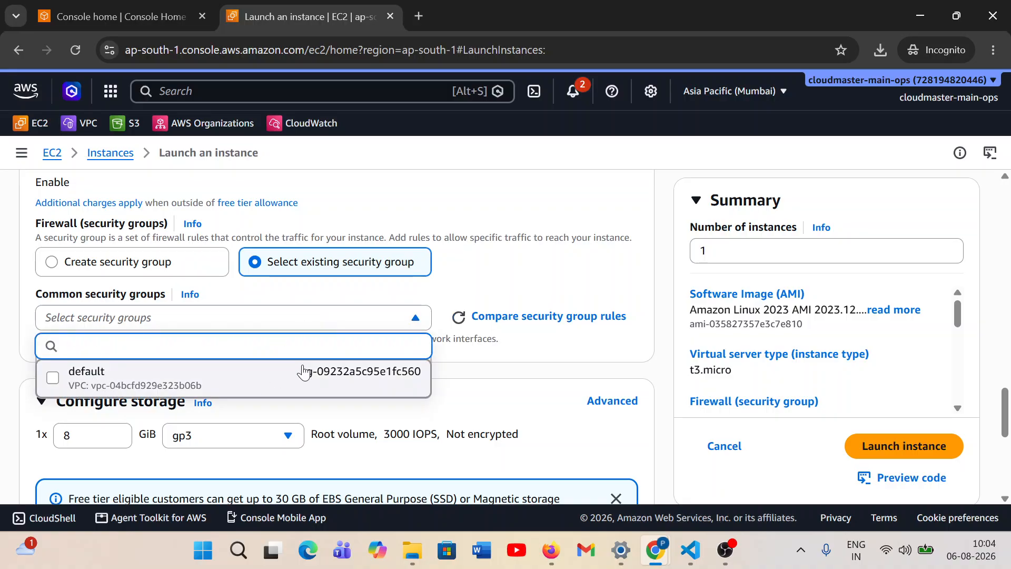
left_click(379, 322)
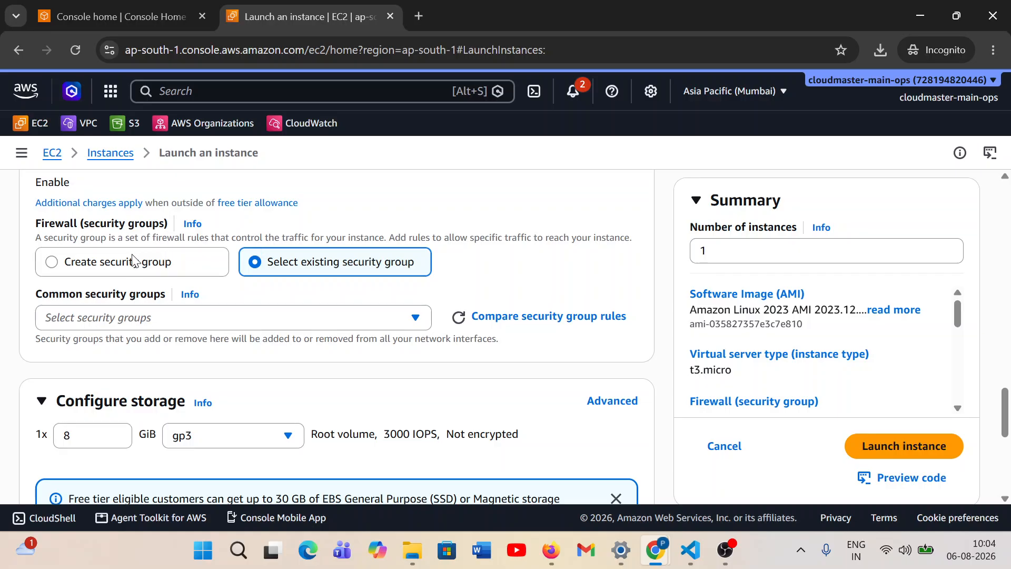
left_click(381, 324)
left_click(381, 325)
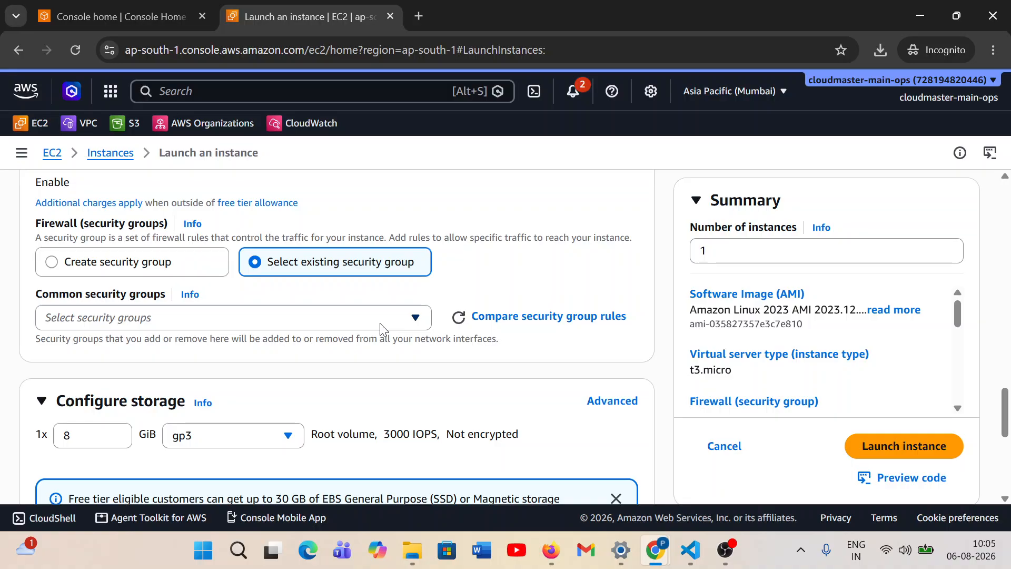
left_click(82, 262)
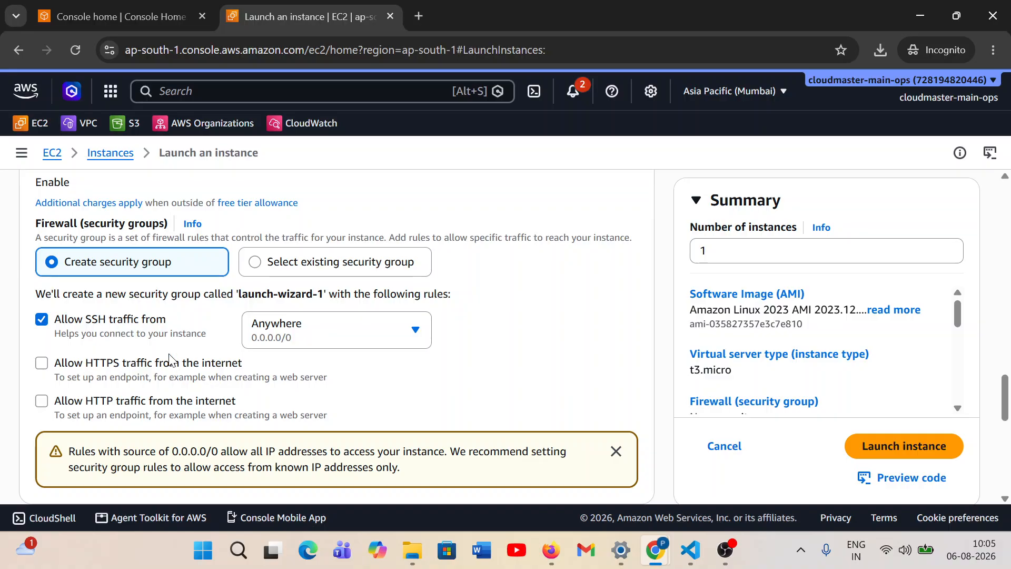
scroll(169, 358, "down", 2)
scroll(168, 353, "up", 2)
left_click_drag(235, 293, 328, 295)
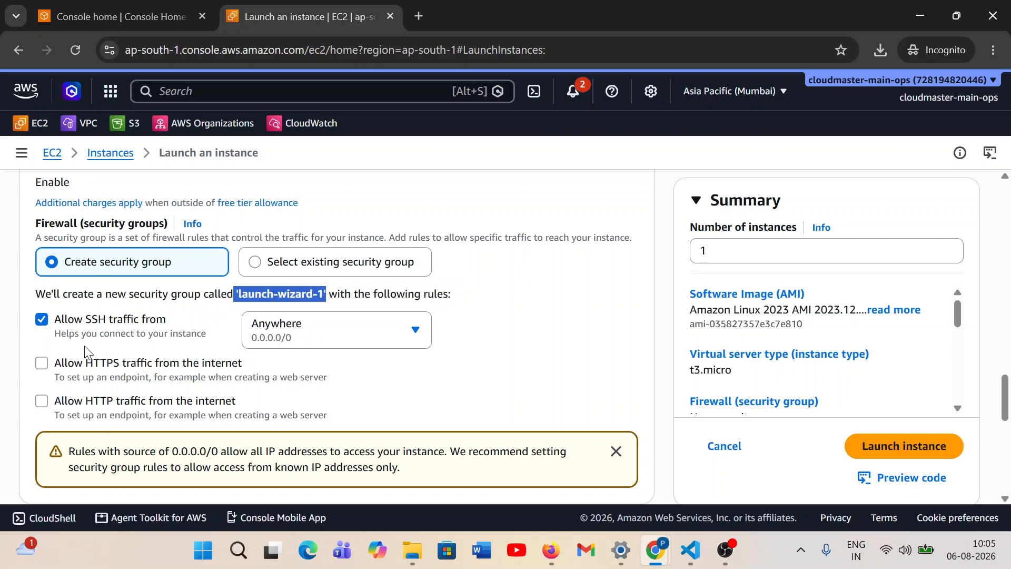
left_click_drag(168, 317, 97, 313)
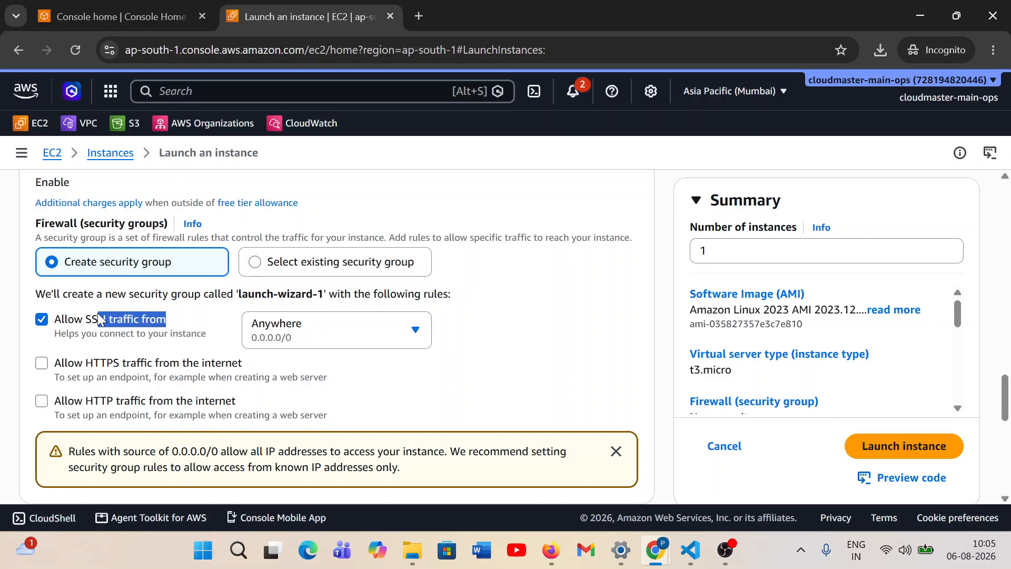
left_click(118, 336)
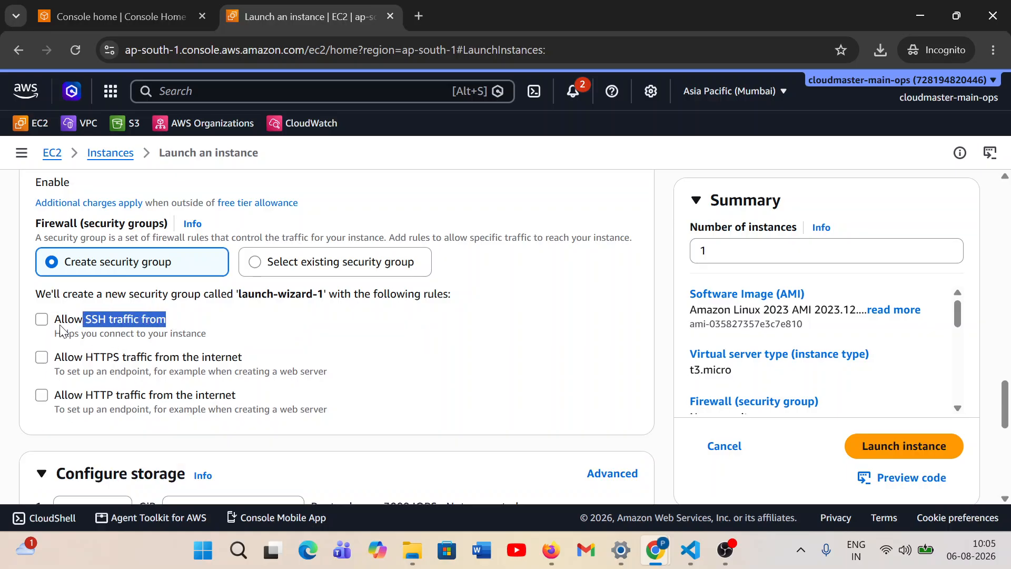
left_click(142, 336)
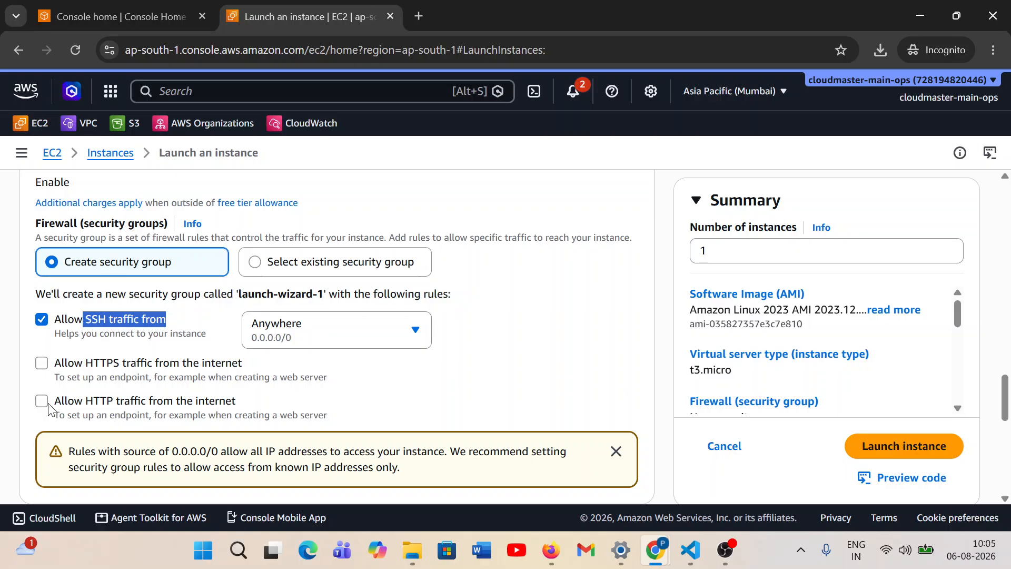
left_click(188, 412)
scroll(237, 414, "down", 1)
scroll(237, 414, "down", 1)
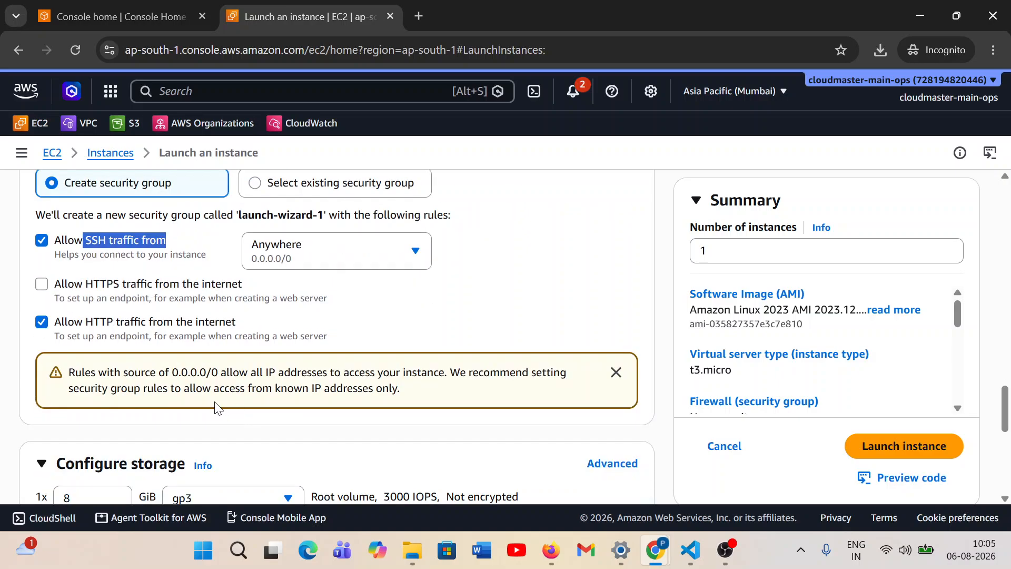
left_click(243, 327)
left_click_drag(244, 327, 88, 327)
left_click(61, 330)
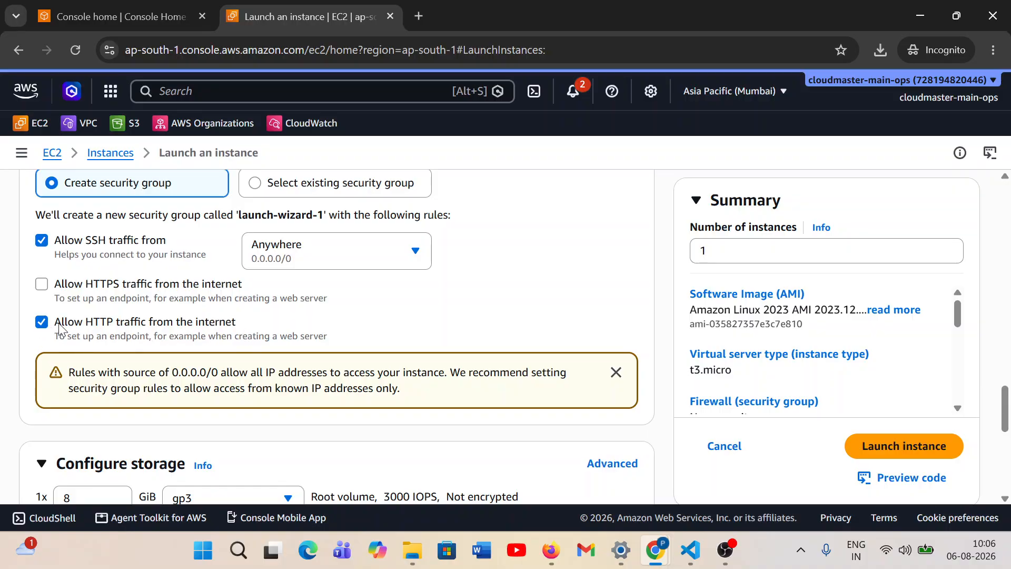
left_click(87, 325)
left_click(43, 323)
left_click(43, 322)
left_click_drag(54, 336, 141, 337)
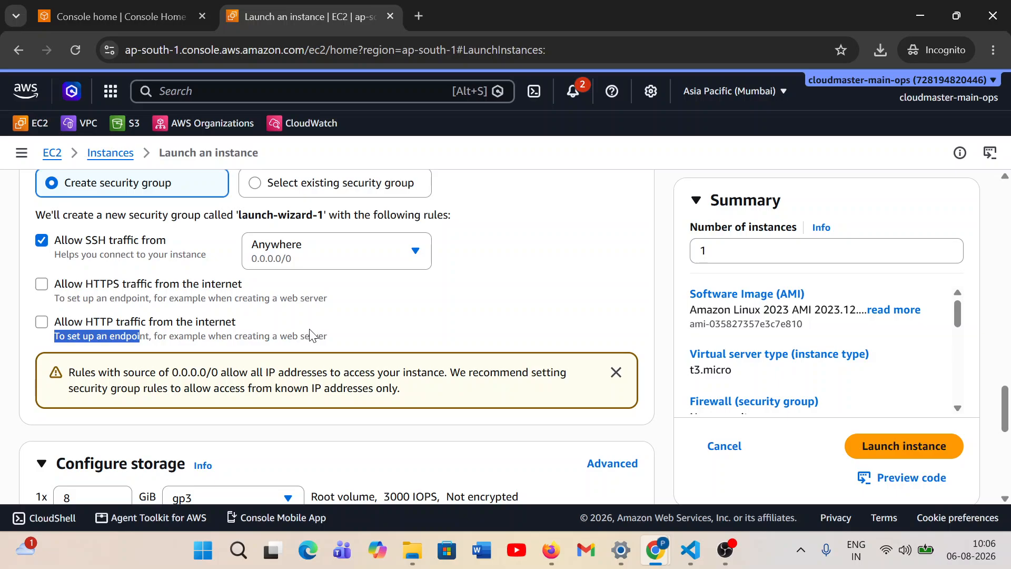
left_click(168, 323)
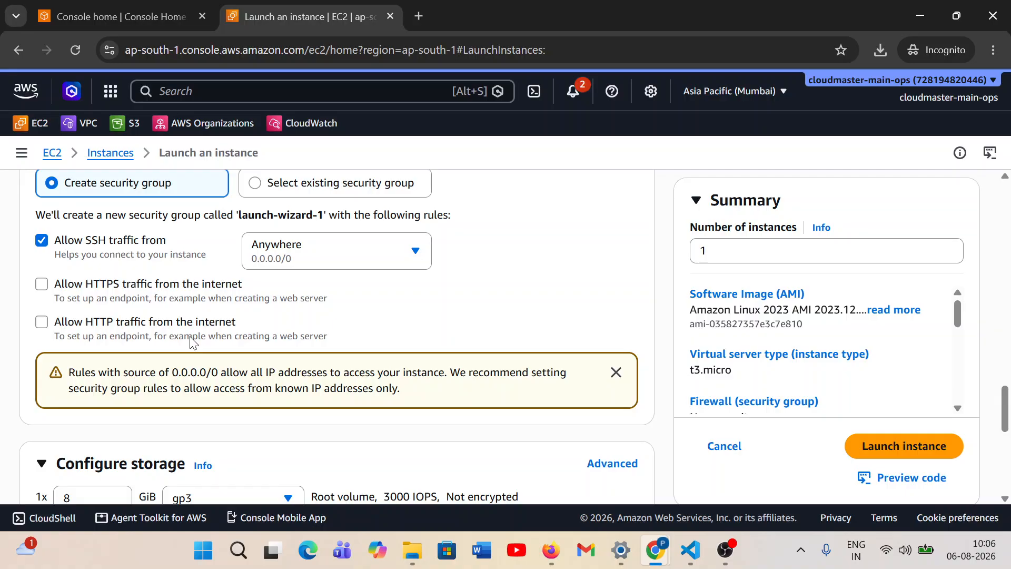
left_click_drag(110, 336, 179, 335)
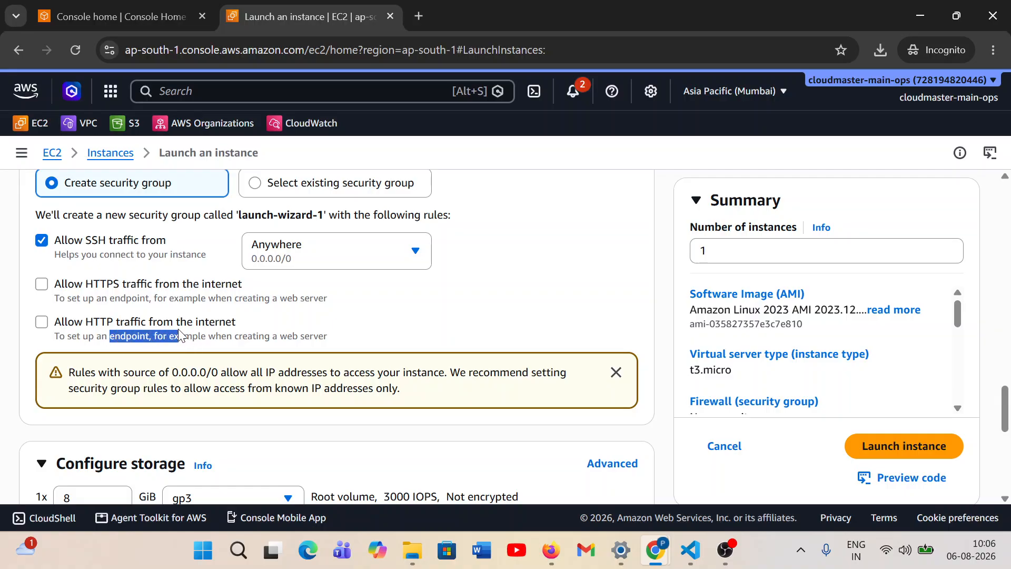
left_click(179, 335)
left_click(187, 323)
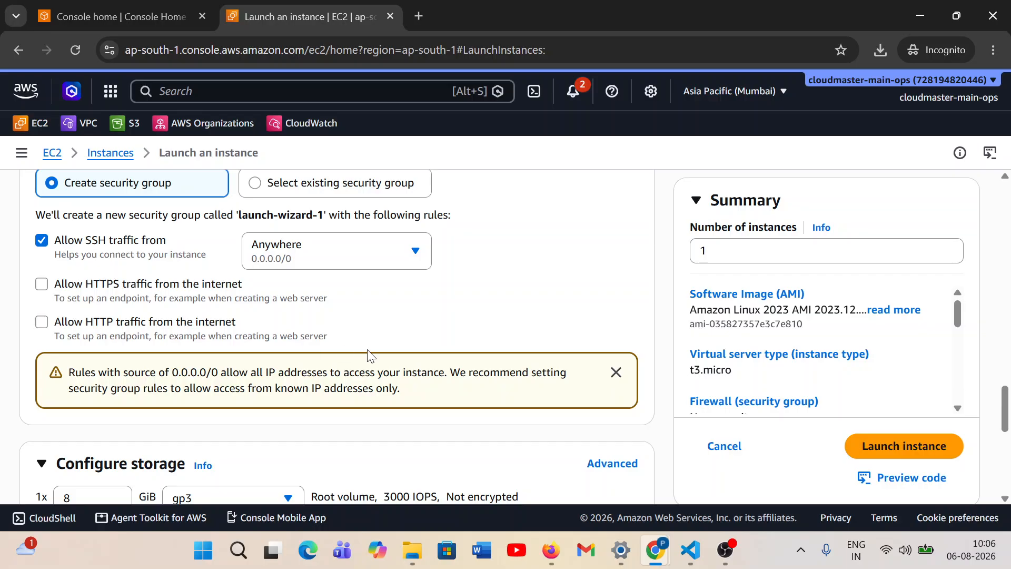
key("space")
left_click(189, 322)
scroll(559, 366, "down", 1)
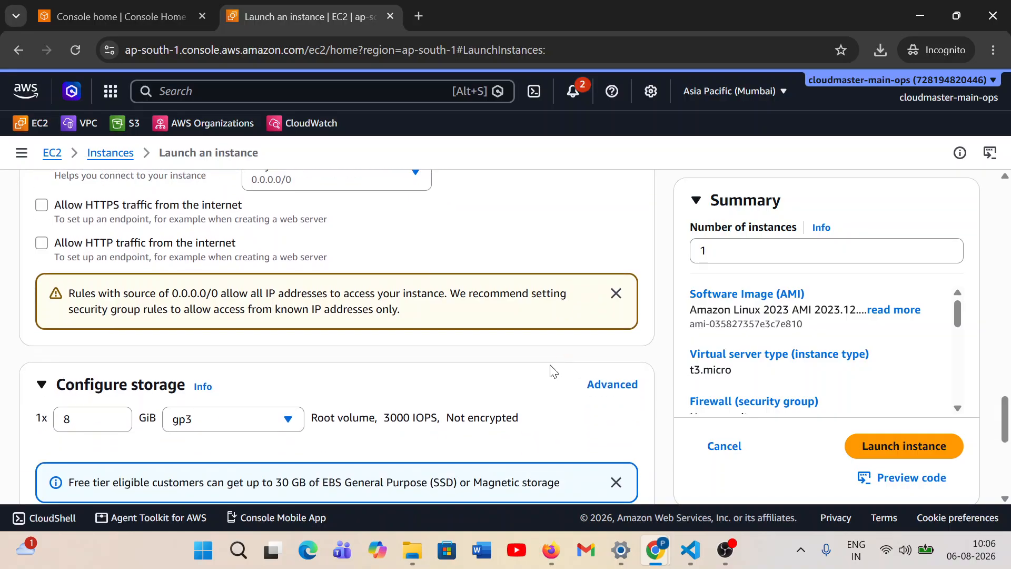
scroll(490, 363, "up", 1)
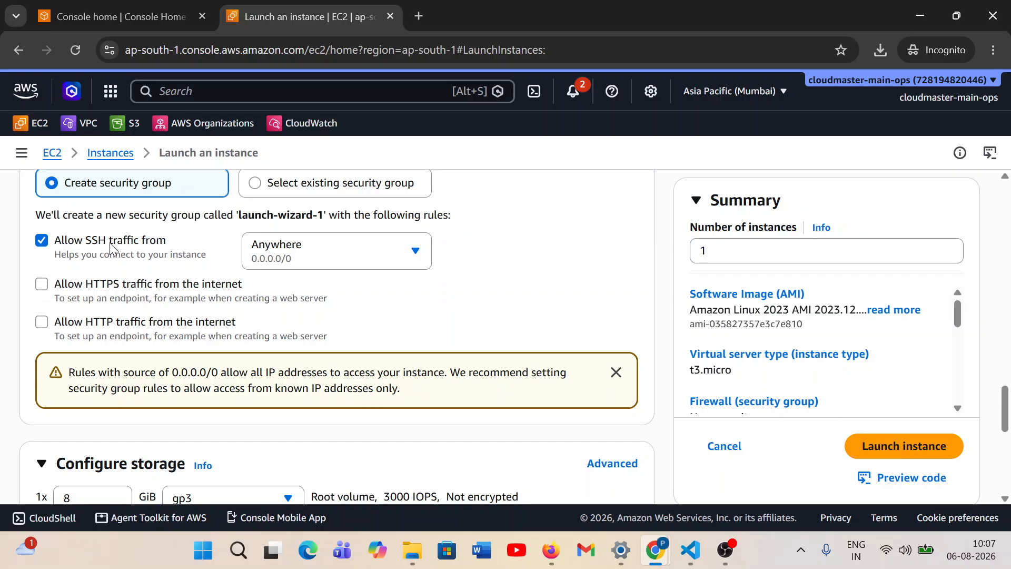
scroll(441, 287, "down", 6)
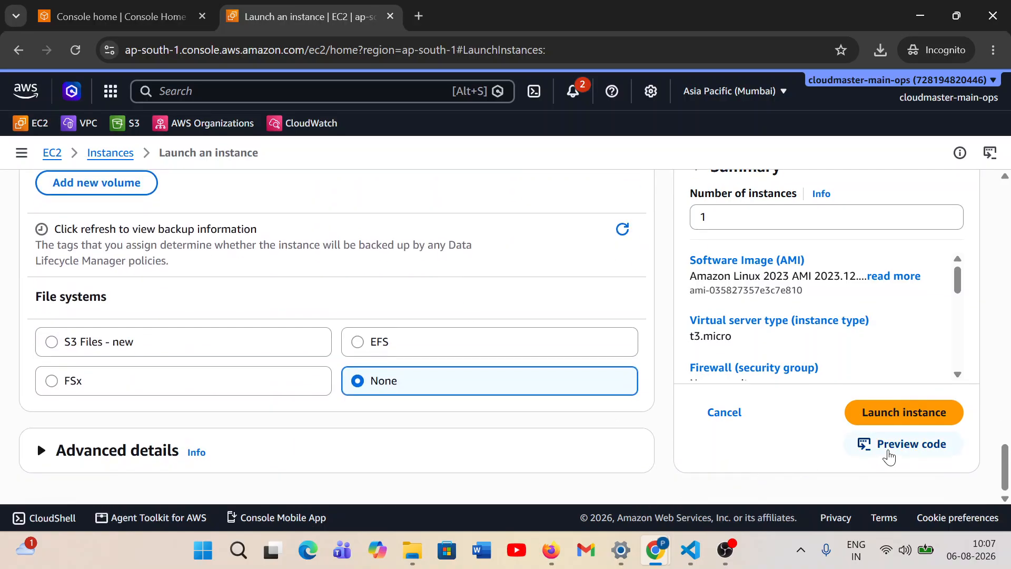
scroll(530, 316, "up", 3)
scroll(530, 316, "up", 15)
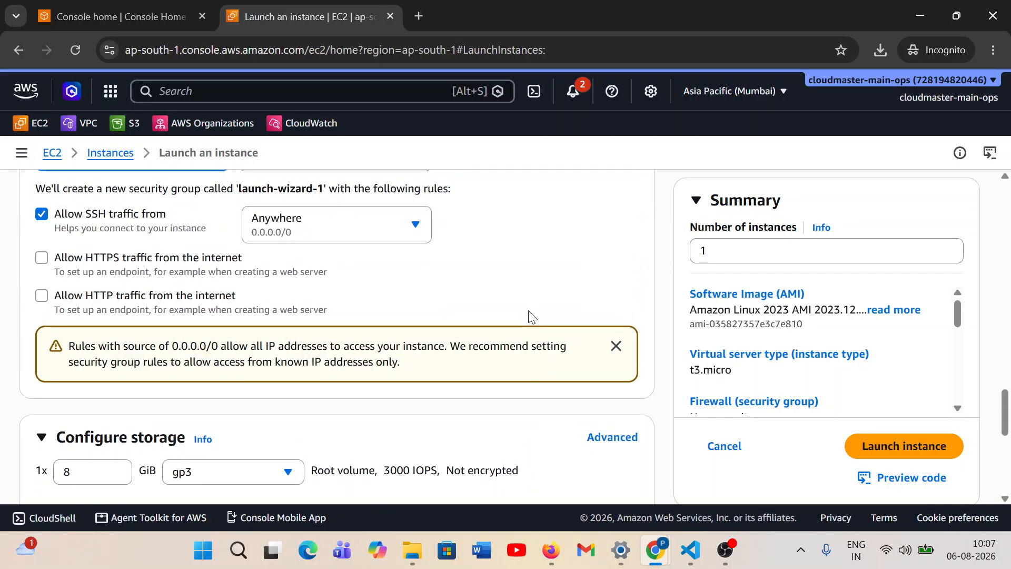
scroll(529, 319, "up", 10)
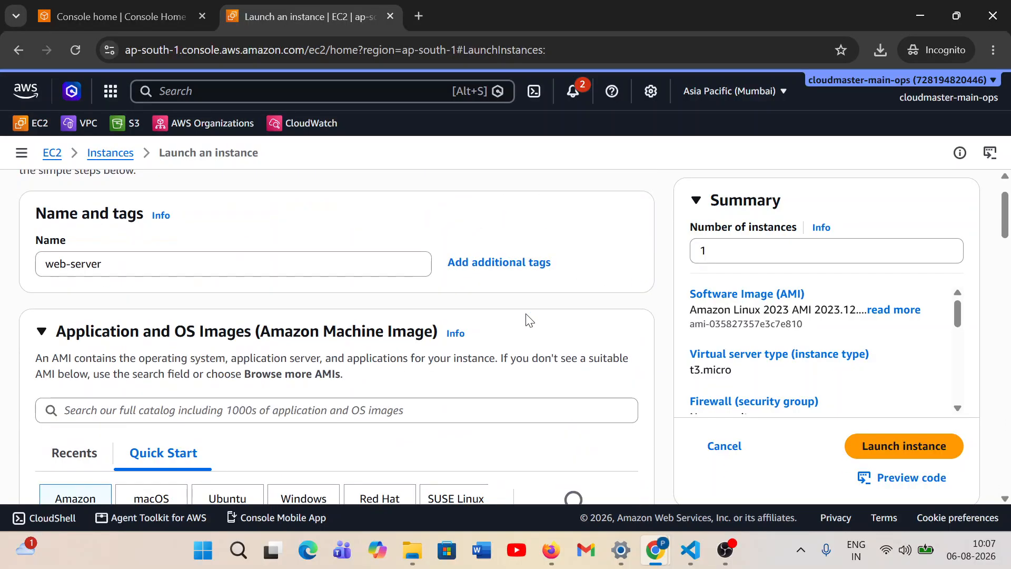
scroll(82, 350, "down", 4)
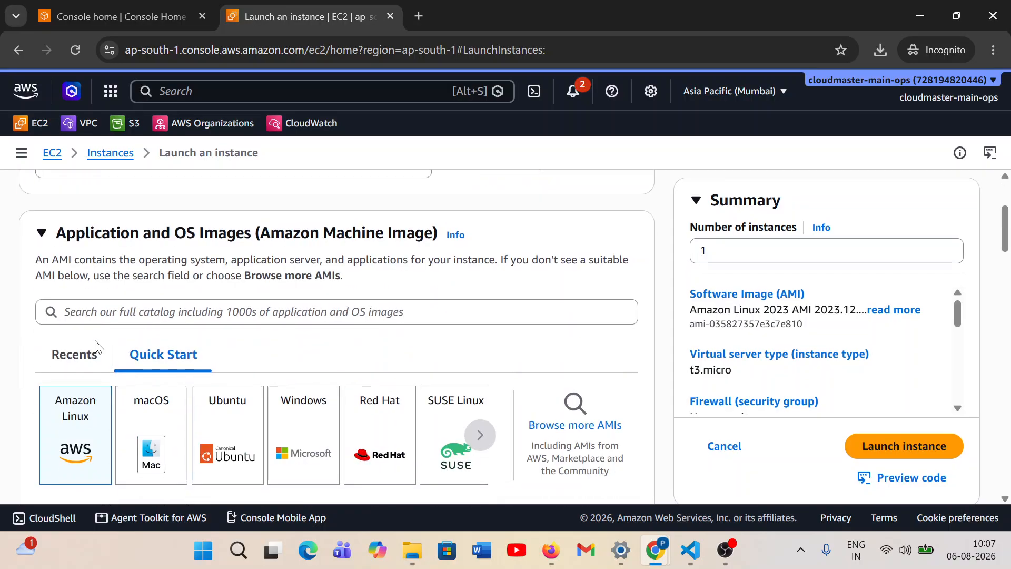
scroll(68, 354, "down", 4)
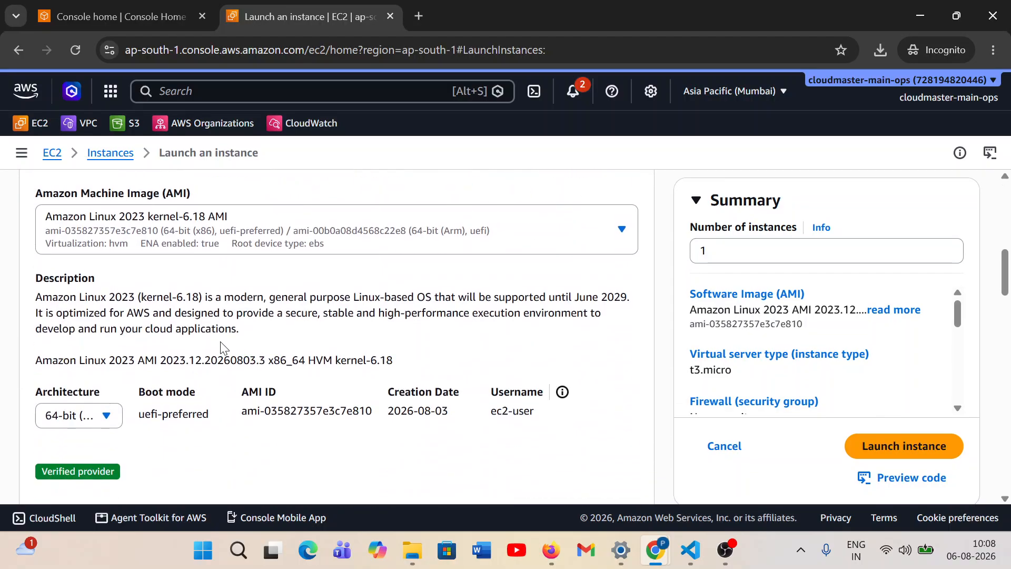
scroll(221, 348, "down", 7)
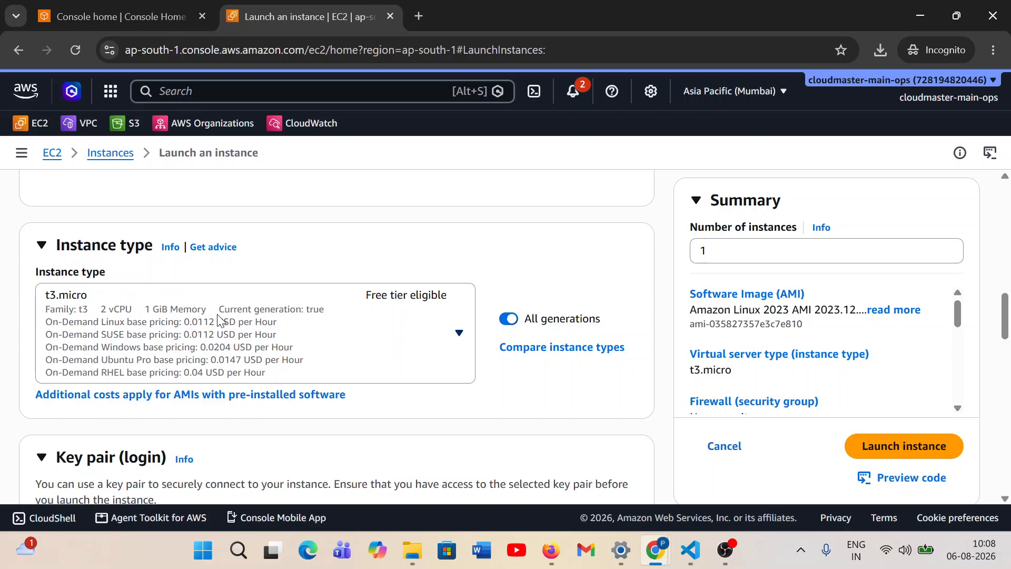
scroll(405, 332, "down", 5)
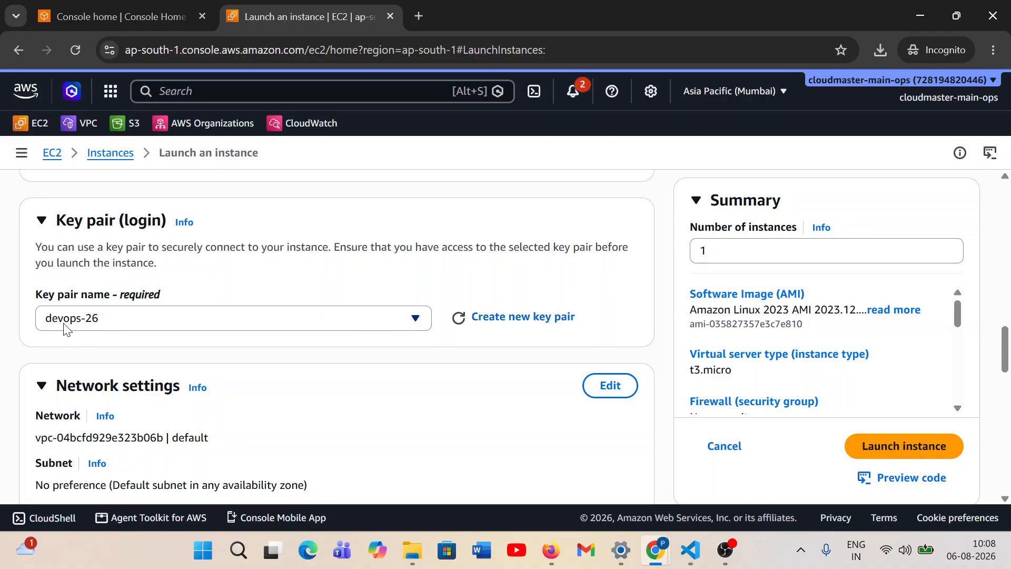
scroll(248, 351, "down", 5)
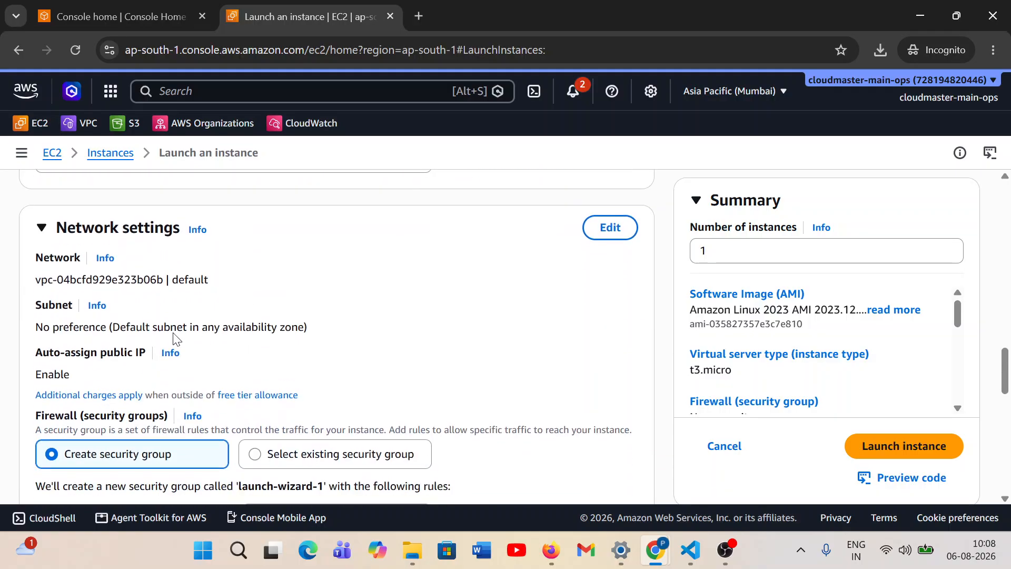
scroll(356, 328, "down", 2)
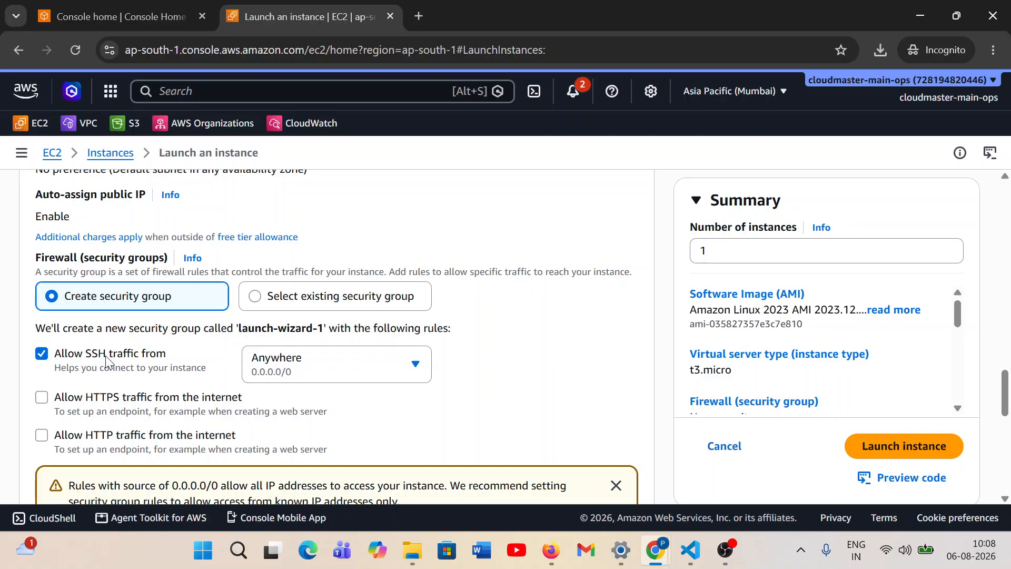
scroll(149, 355, "down", 8)
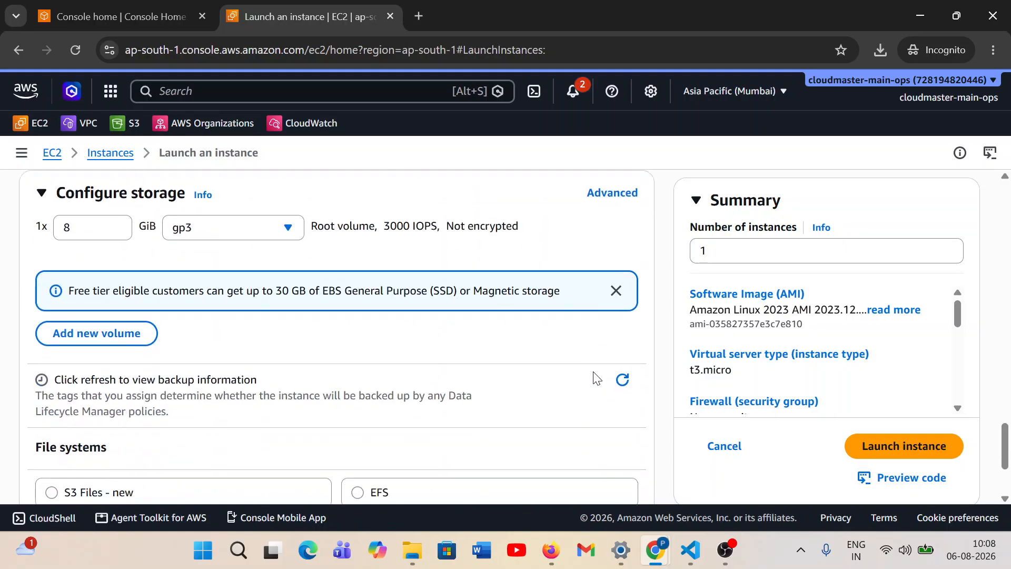
- Launch the t3.micro instance and open its instance ID link in a new tab
left_click(903, 447)
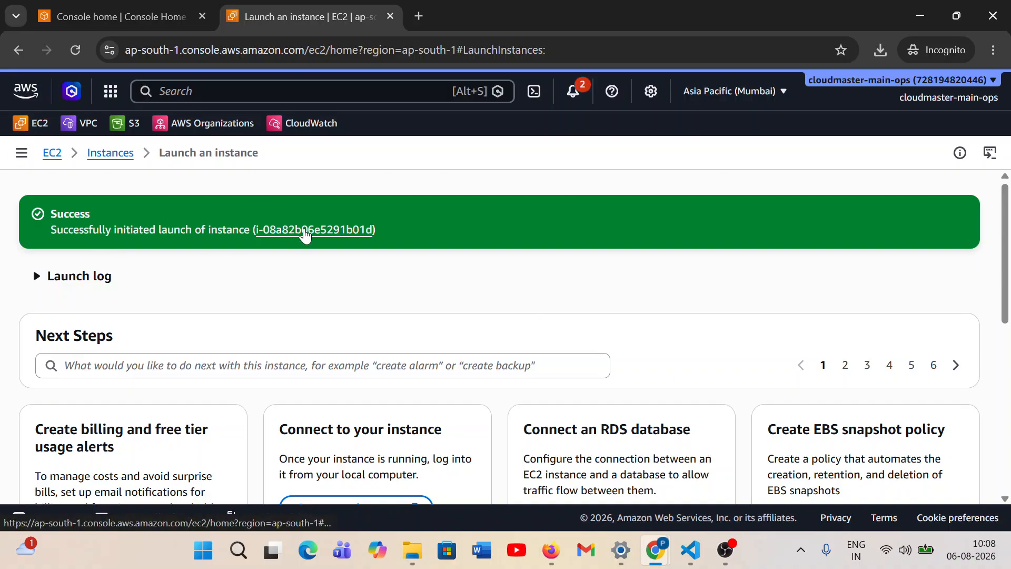
left_click(305, 231)
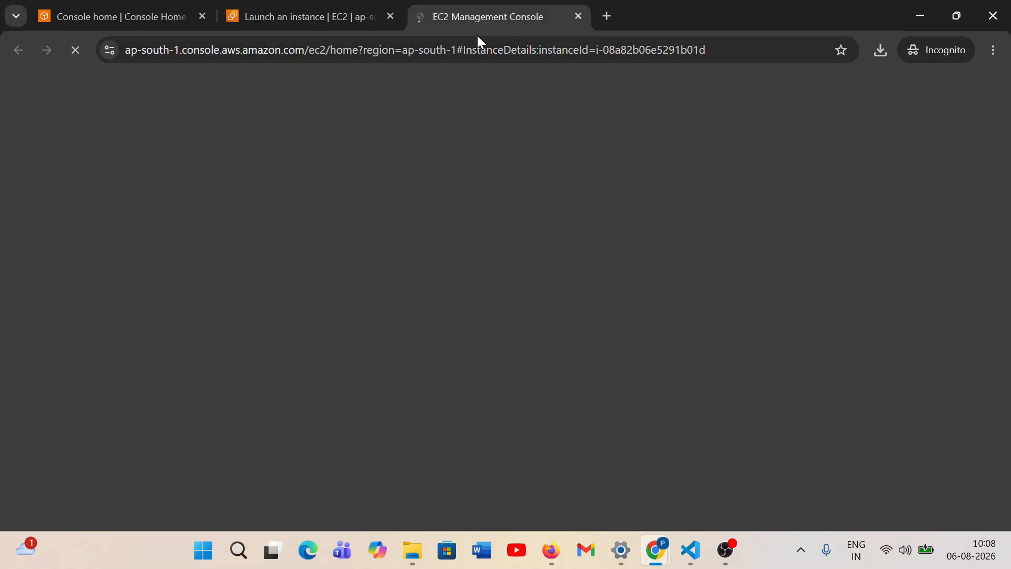
left_click(354, 15)
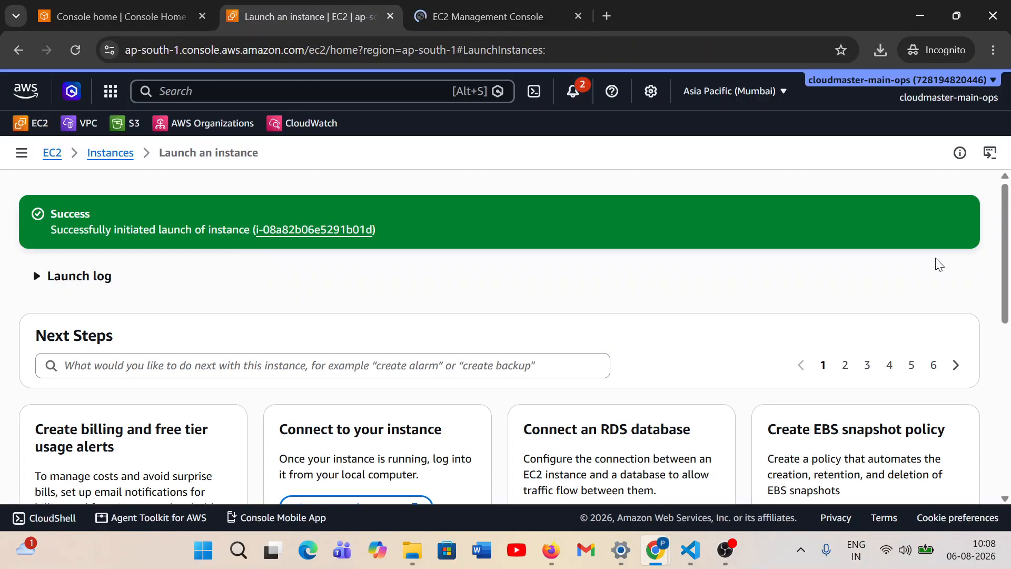
scroll(849, 420, "down", 7)
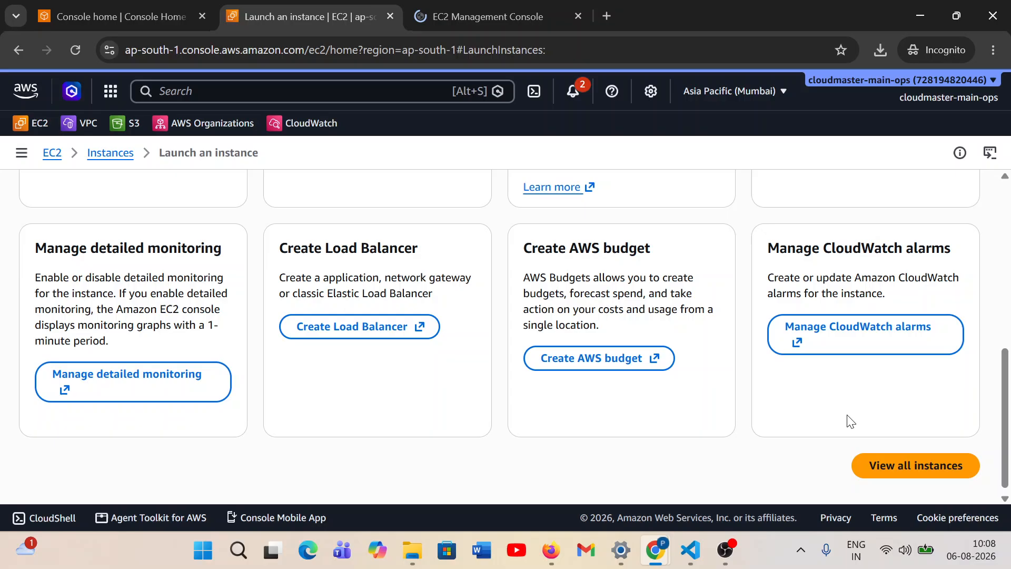
- View all instances, refresh, and check web-server's details before returning to the Instances list
left_click(911, 470)
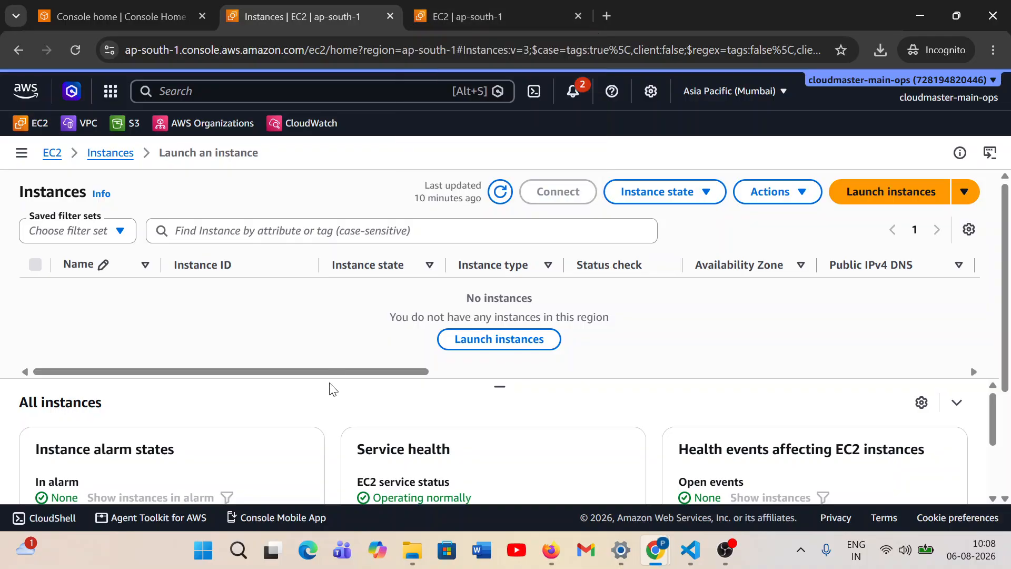
left_click(501, 191)
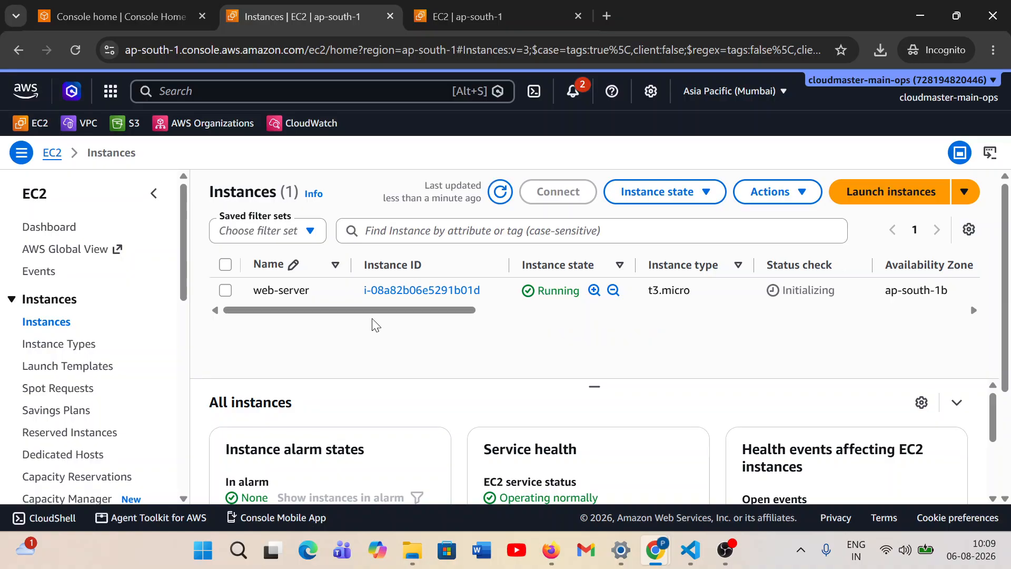
left_click_drag(319, 291, 254, 291)
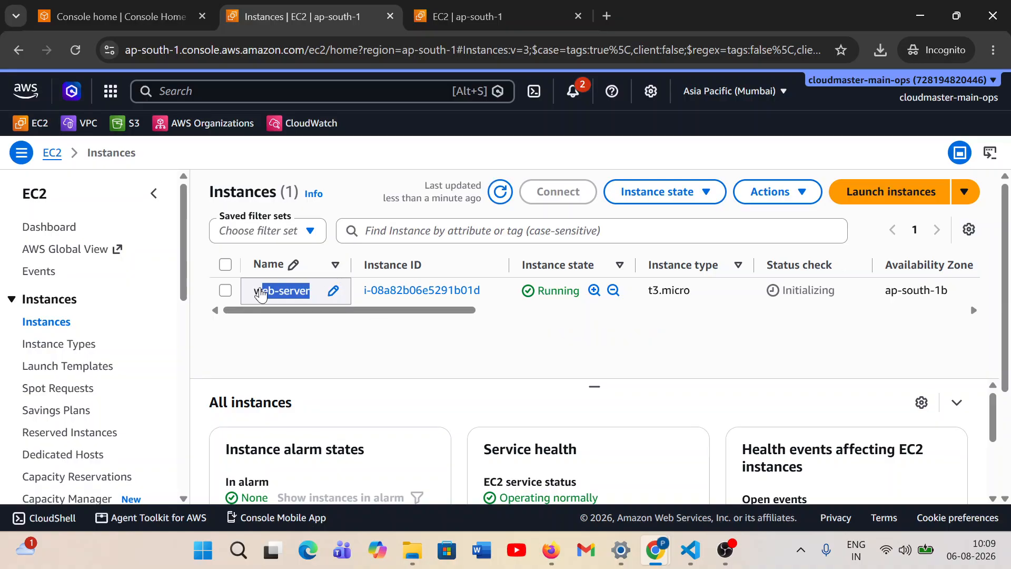
left_click(485, 298)
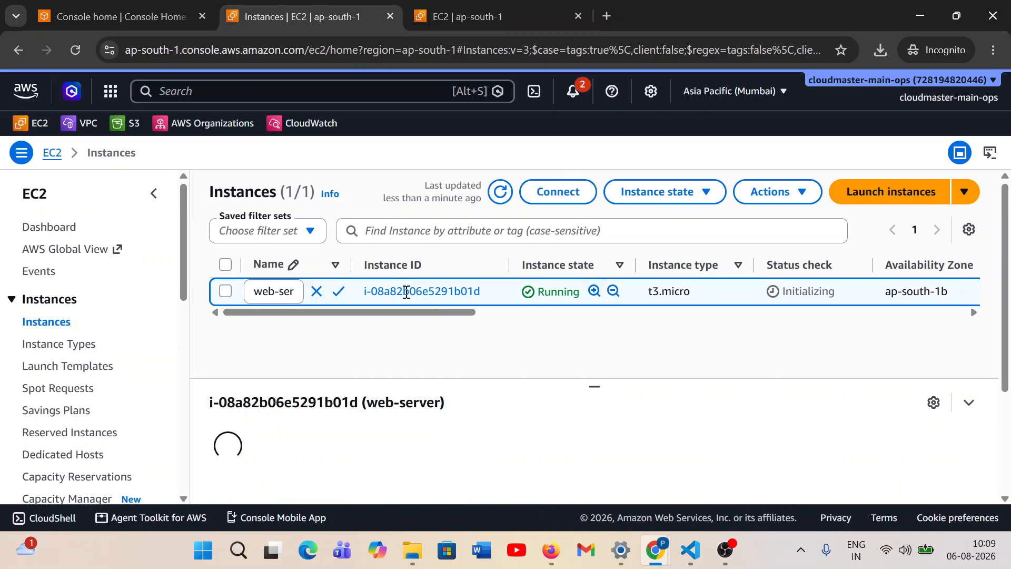
triple_click(406, 290)
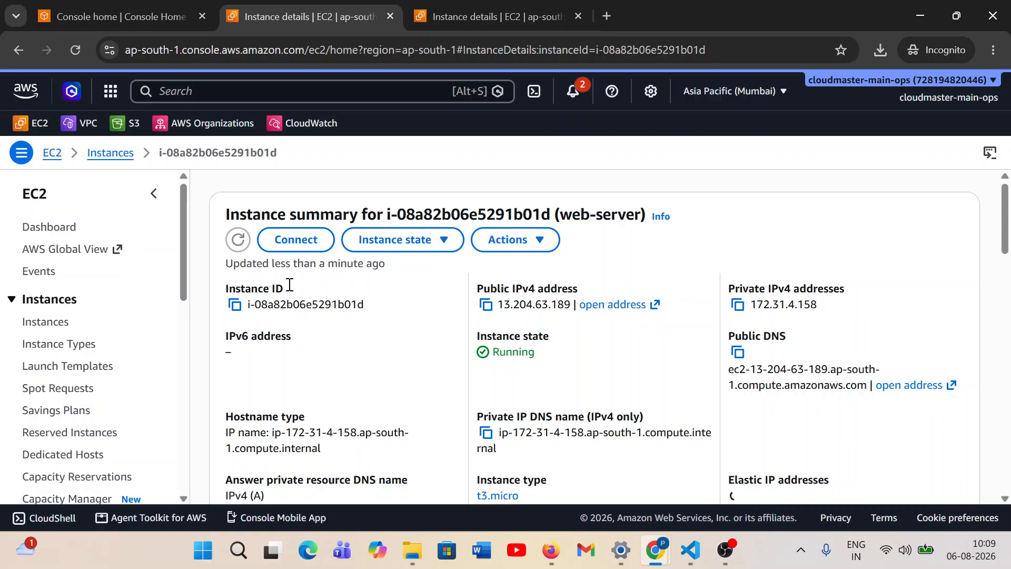
left_click(114, 153)
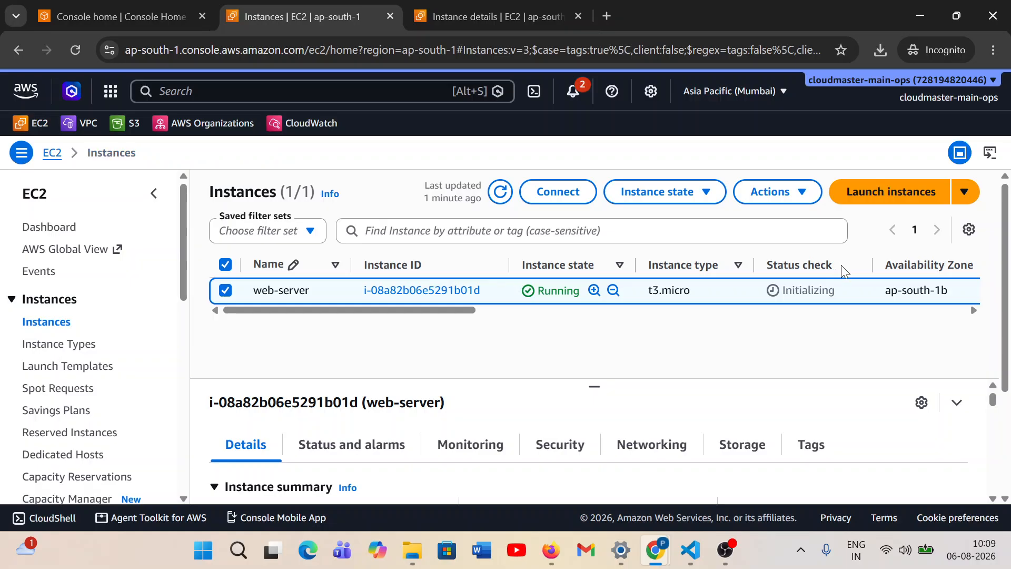
- Refresh the Instances page to recheck web-server's Initializing status checks
left_click_drag(786, 266, 770, 266)
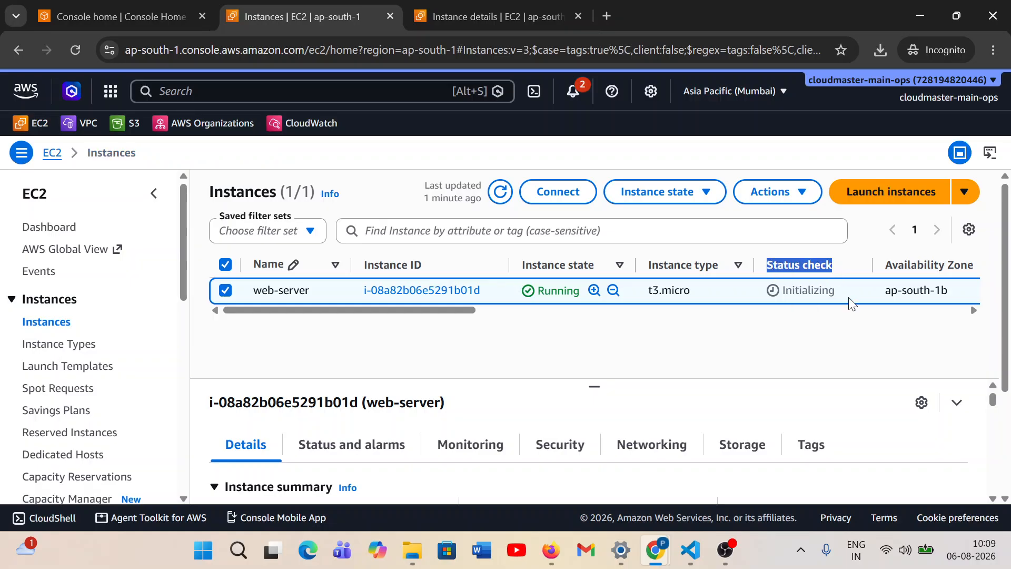
double_click(789, 290)
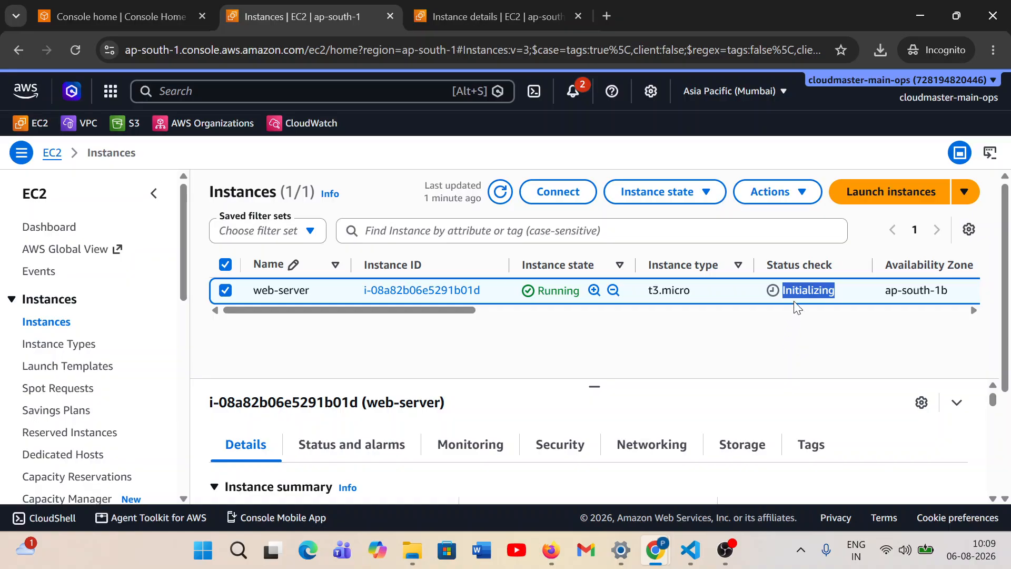
left_click(786, 296)
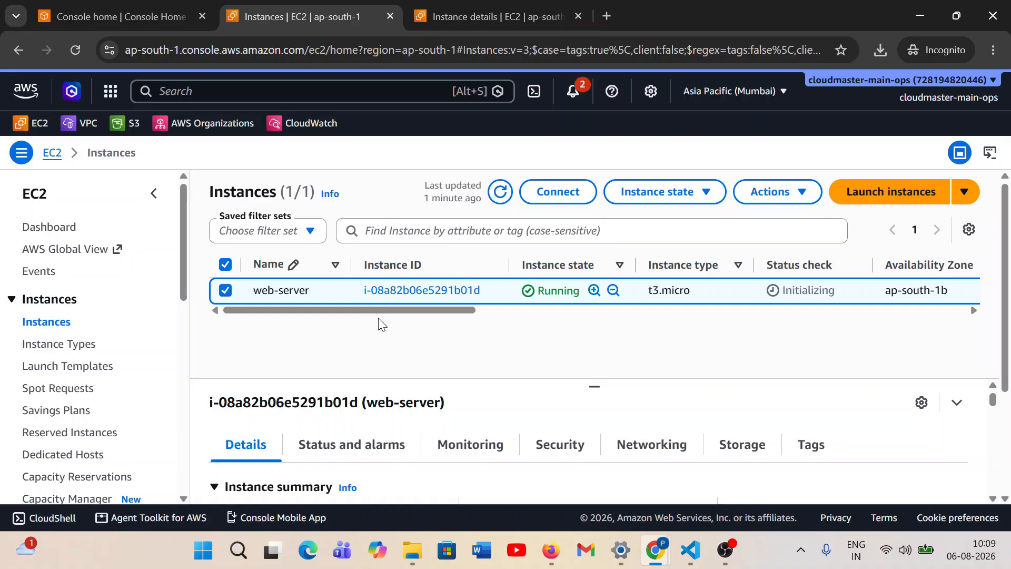
left_click(501, 192)
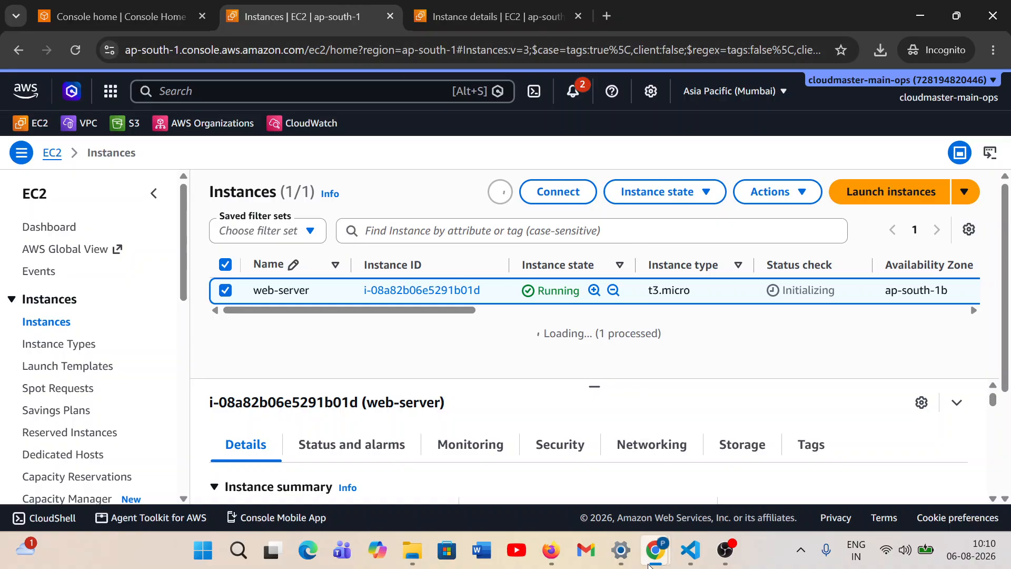
- Switch to the other Chrome window and open the Static website hosting Eraser board
mouse_move(649, 561)
left_click(467, 473)
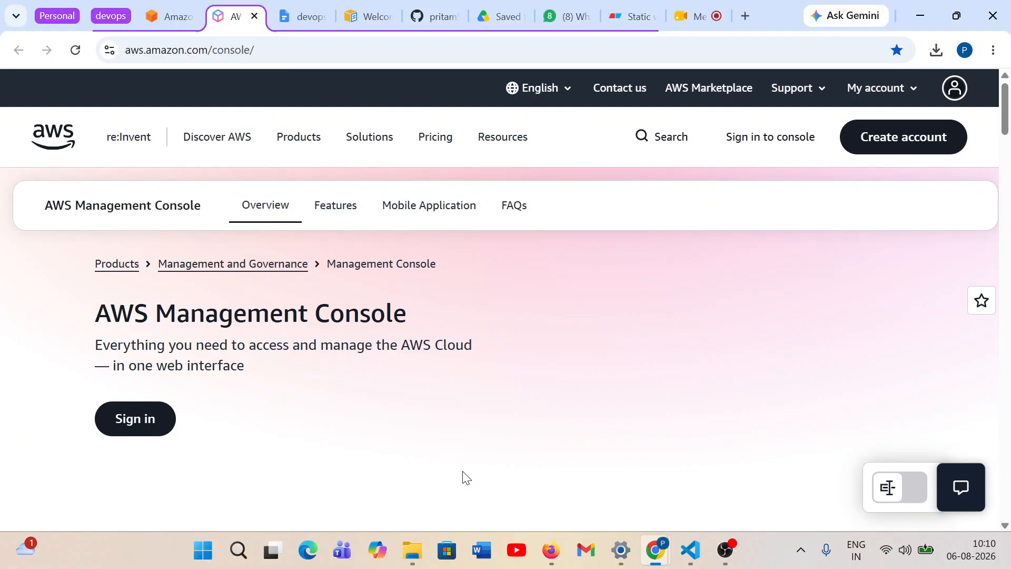
left_click(615, 15)
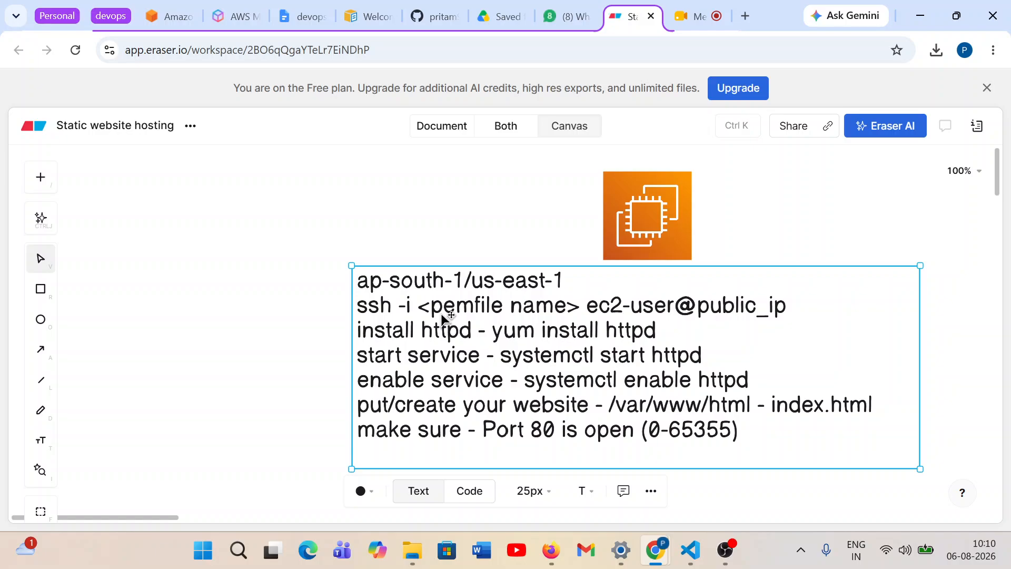
- Enter the setup notes text box and highlight the ssh connection command line
double_click(528, 273)
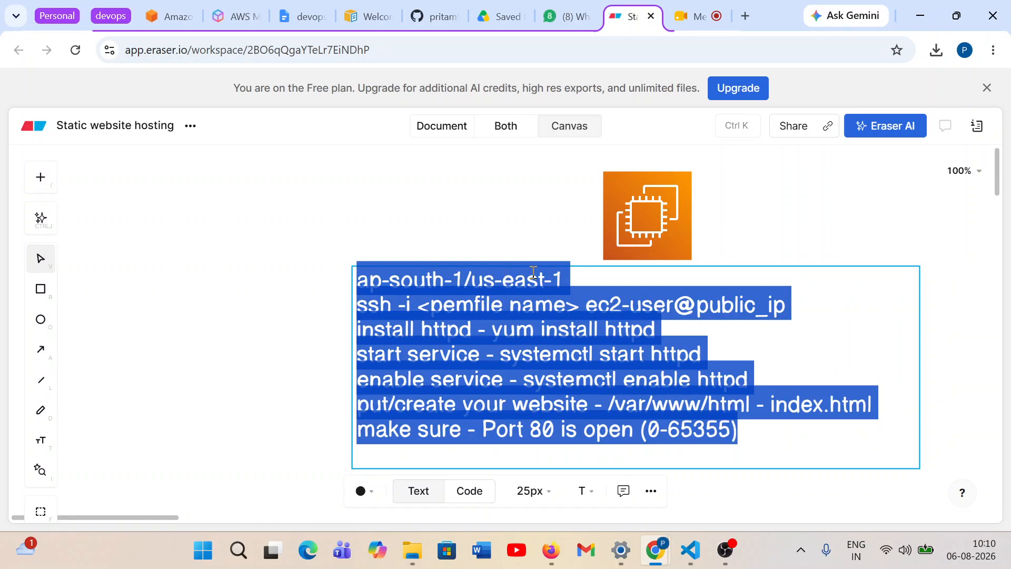
left_click(601, 273)
left_click(444, 283)
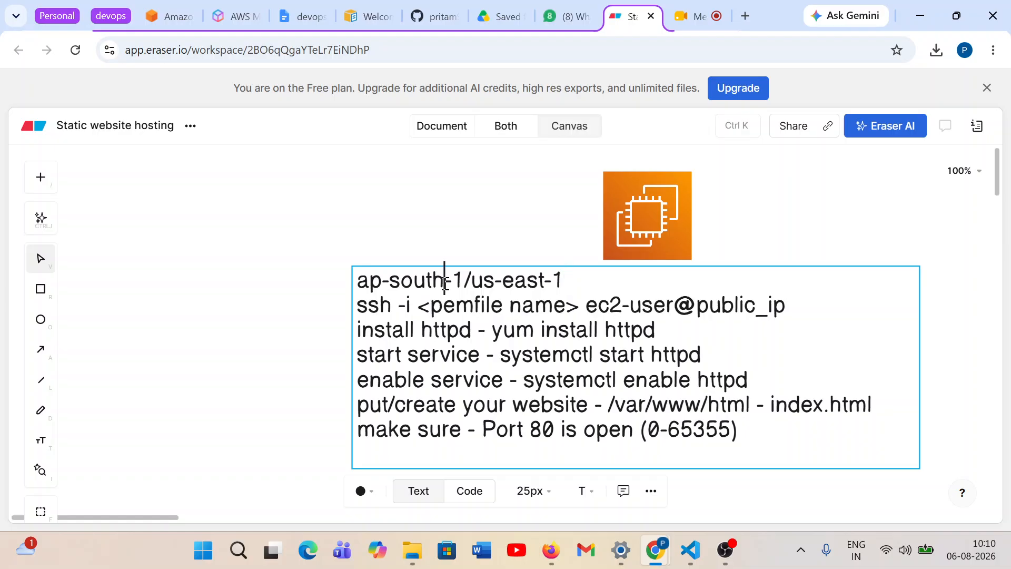
key("shift+Right")
left_click(582, 272)
left_click_drag(357, 304, 788, 308)
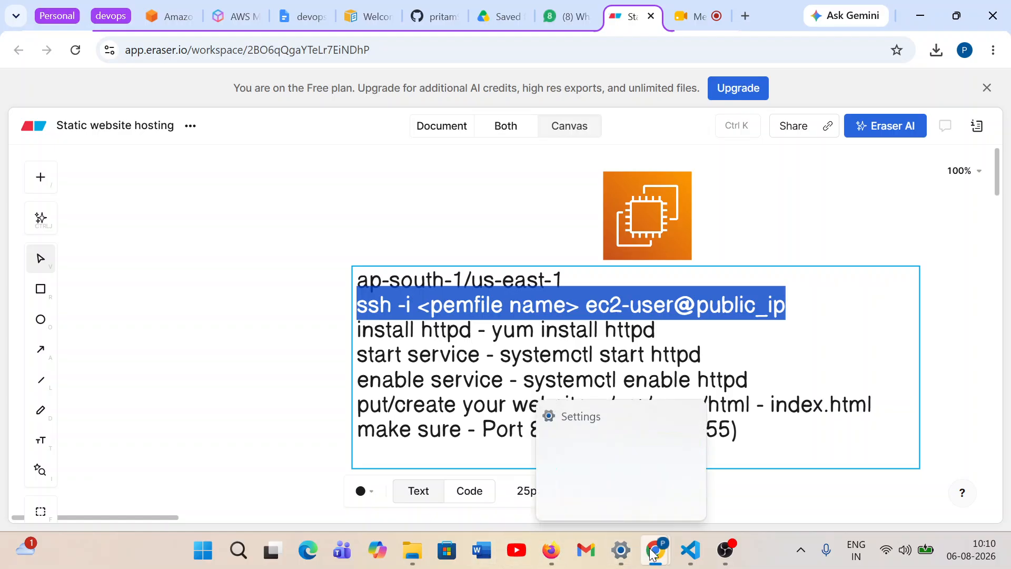
- Reload the EC2 Instances page and close the extra Instance details tab
mouse_move(656, 550)
left_click(824, 482)
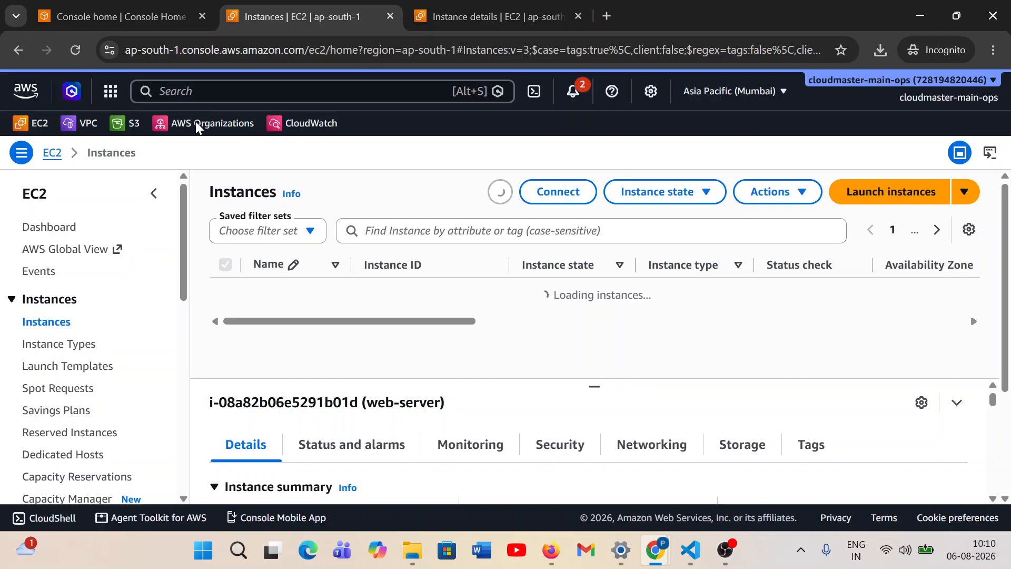
left_click(75, 50)
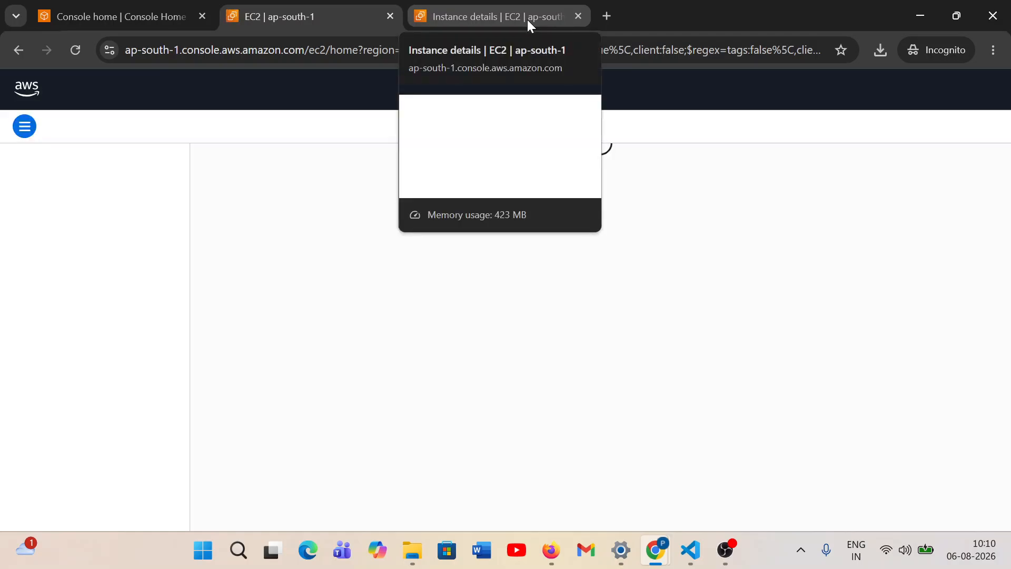
left_click(456, 18)
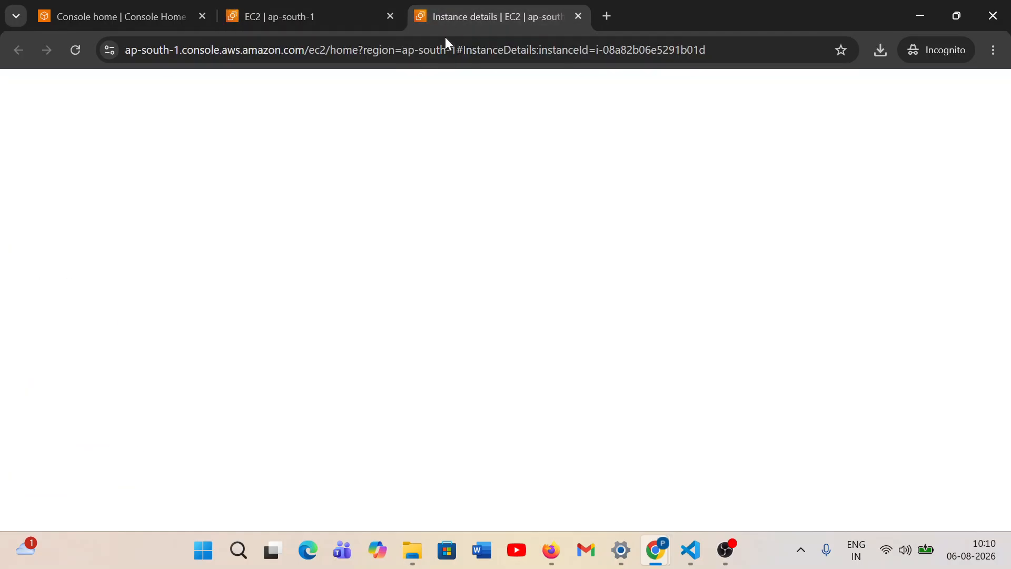
left_click(290, 7)
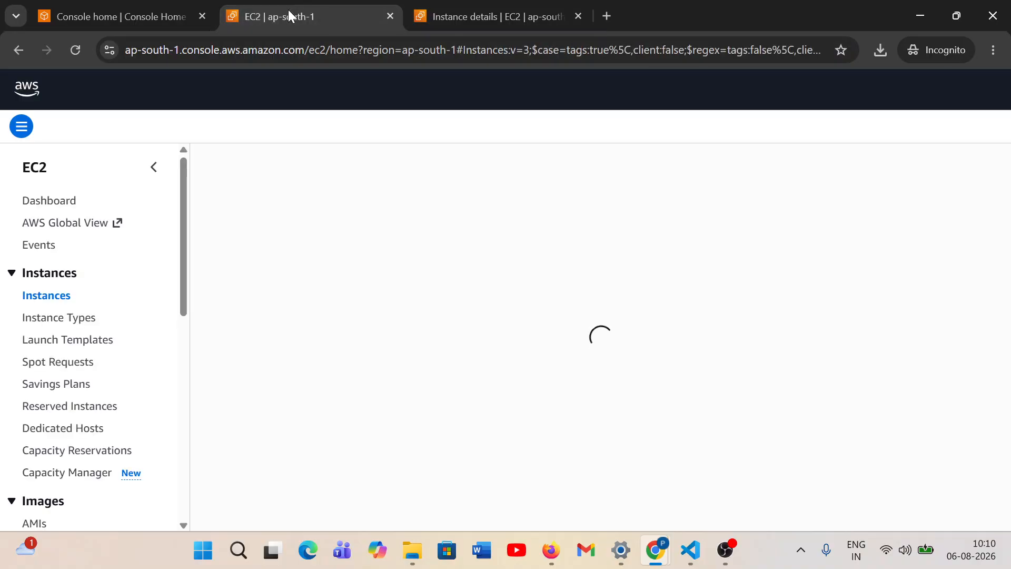
left_click(578, 16)
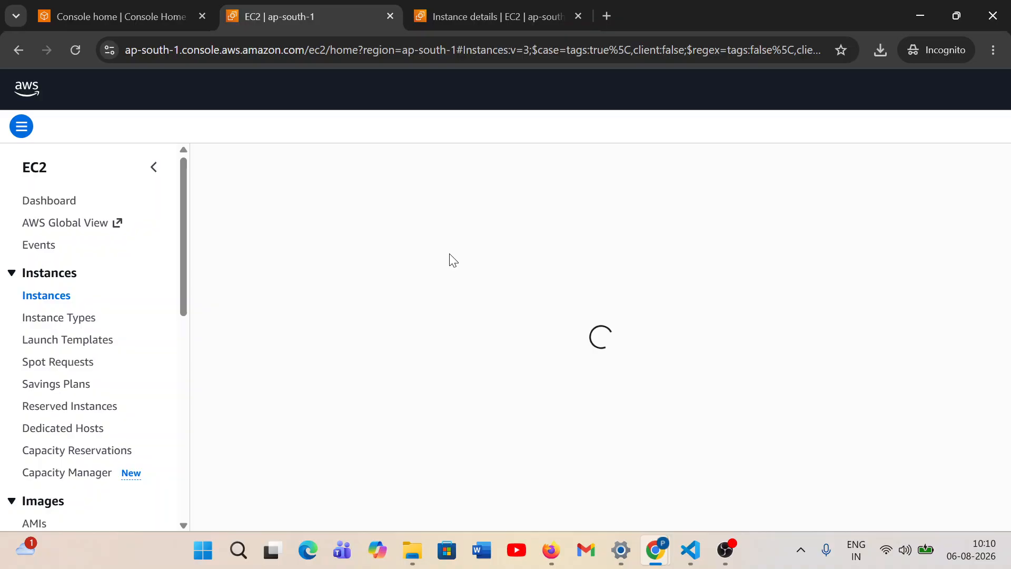
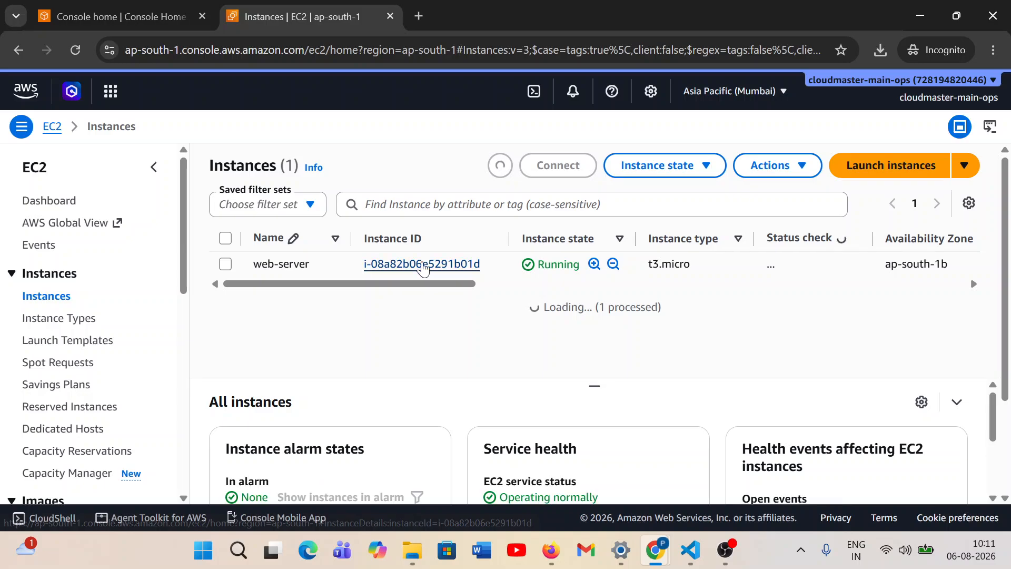
- Open the web-server instance's details and select its public 13.204.63.189 and private 172.31.4.158 IPv4 addresses
left_click(423, 265)
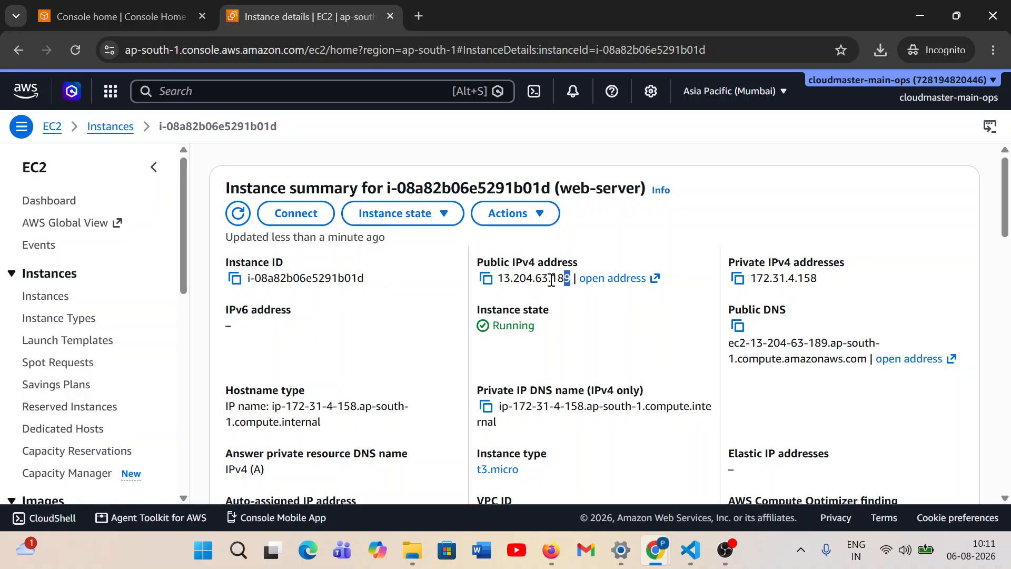
double_click(500, 278)
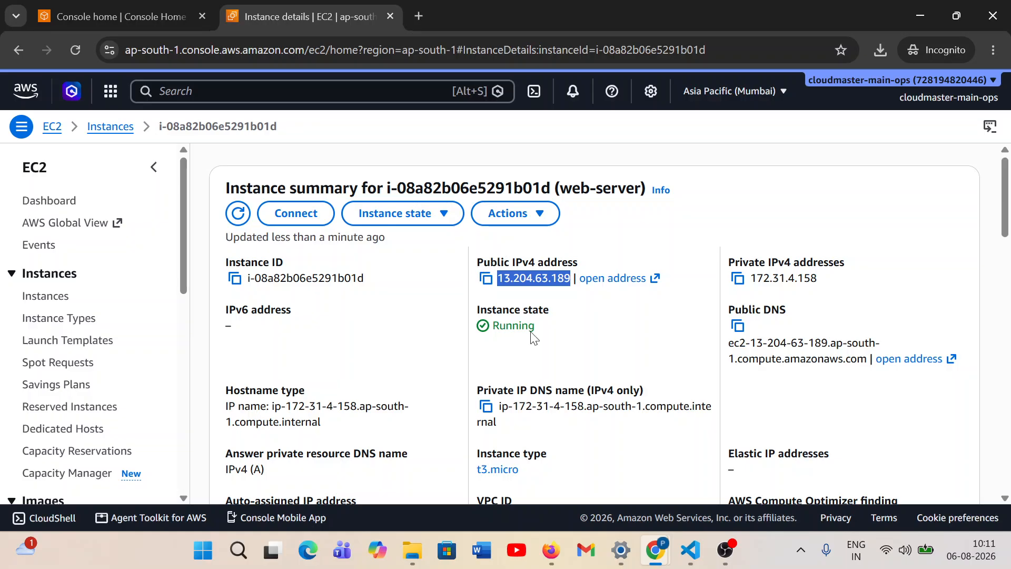
double_click(763, 279)
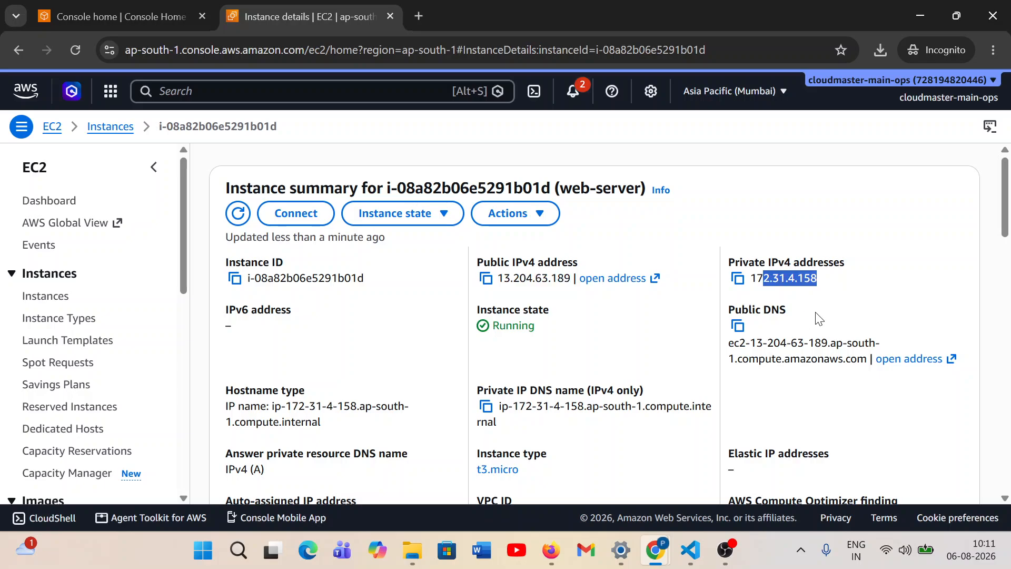
left_click(811, 315)
scroll(564, 410, "down", 5)
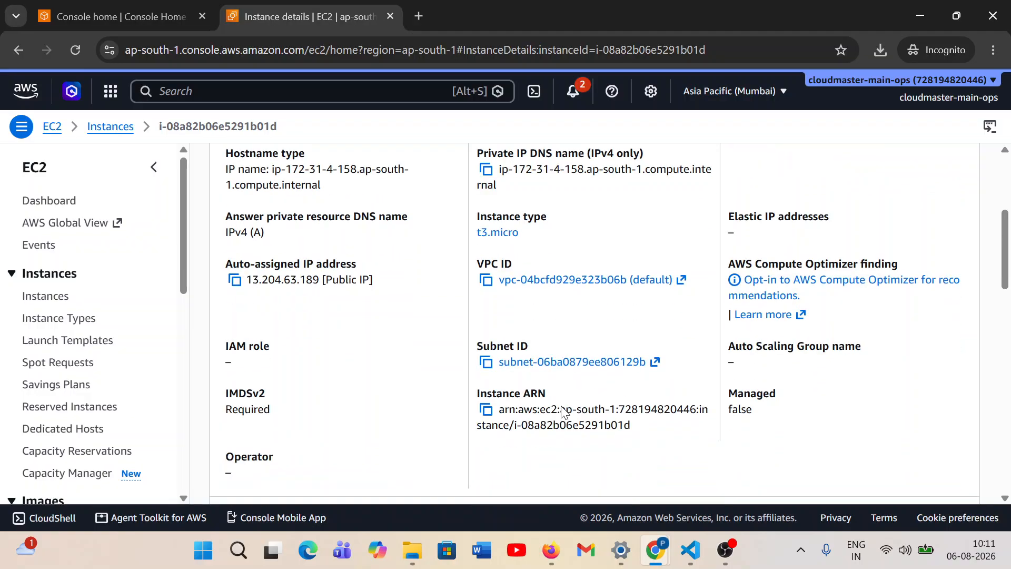
scroll(563, 409, "up", 1)
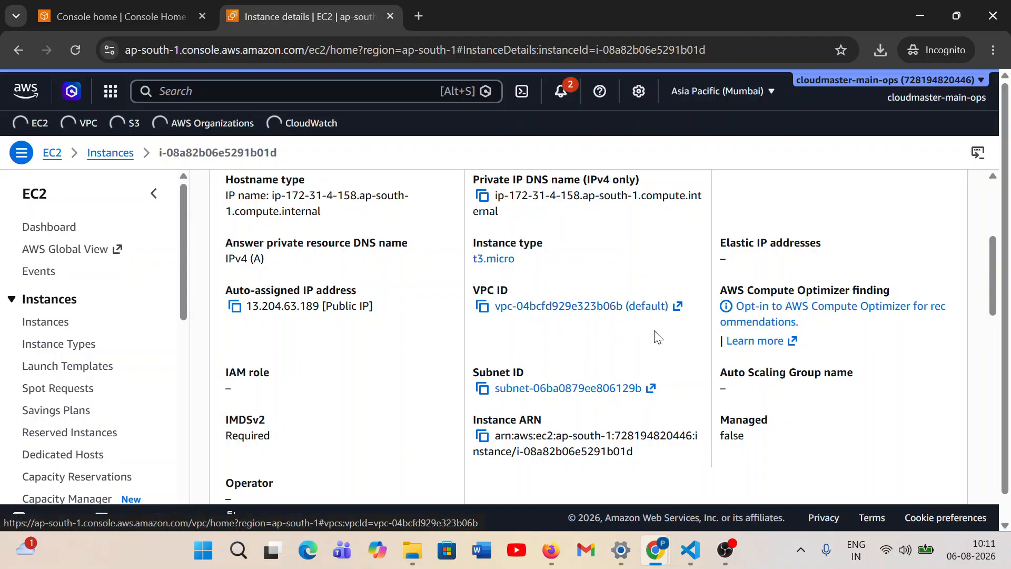
scroll(488, 287, "down", 3)
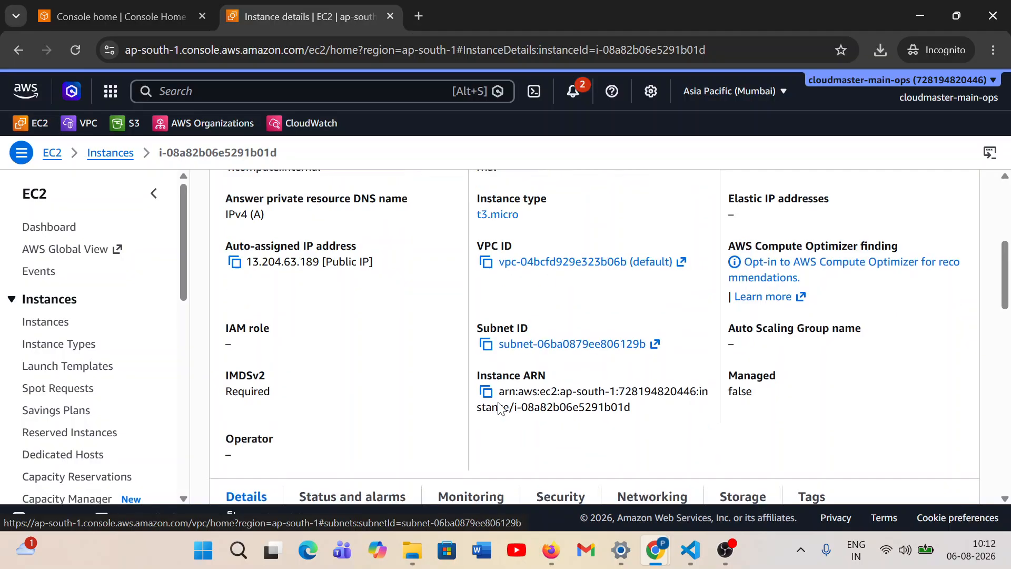
- Highlight the instance ARN and the instance ID at its end
left_click_drag(547, 261, 486, 259)
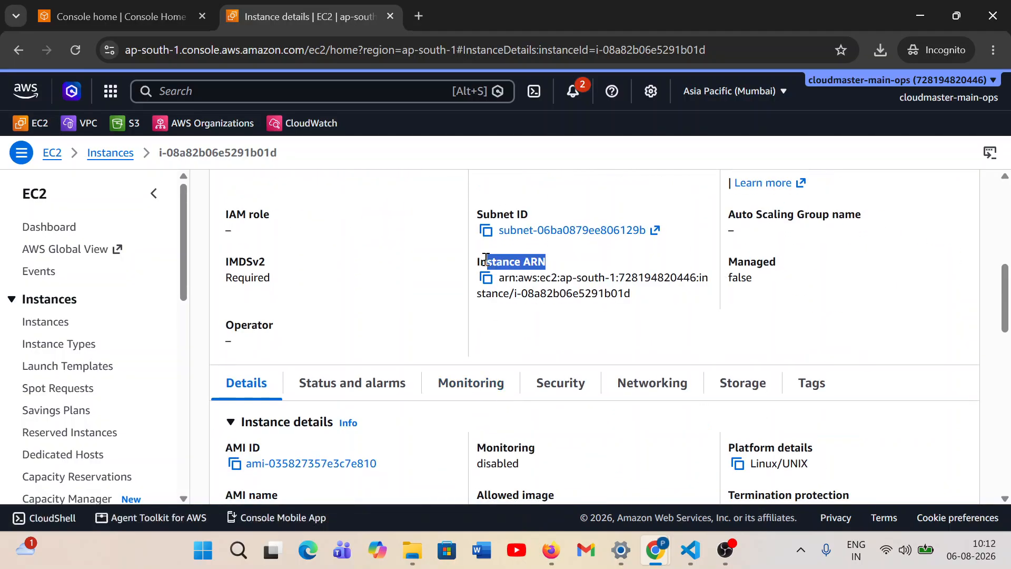
left_click_drag(641, 301, 517, 258)
left_click(581, 311)
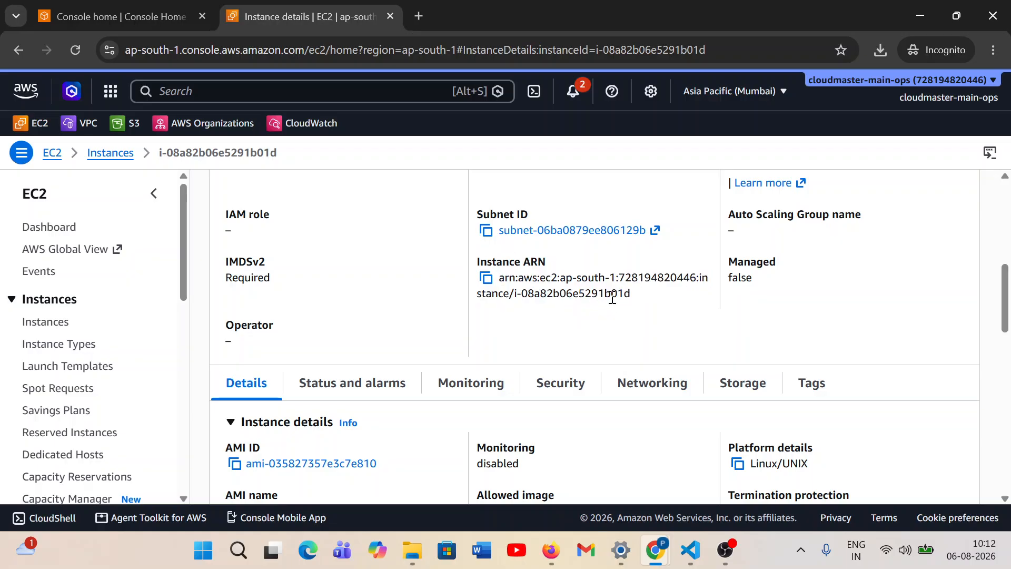
left_click_drag(676, 294, 528, 293)
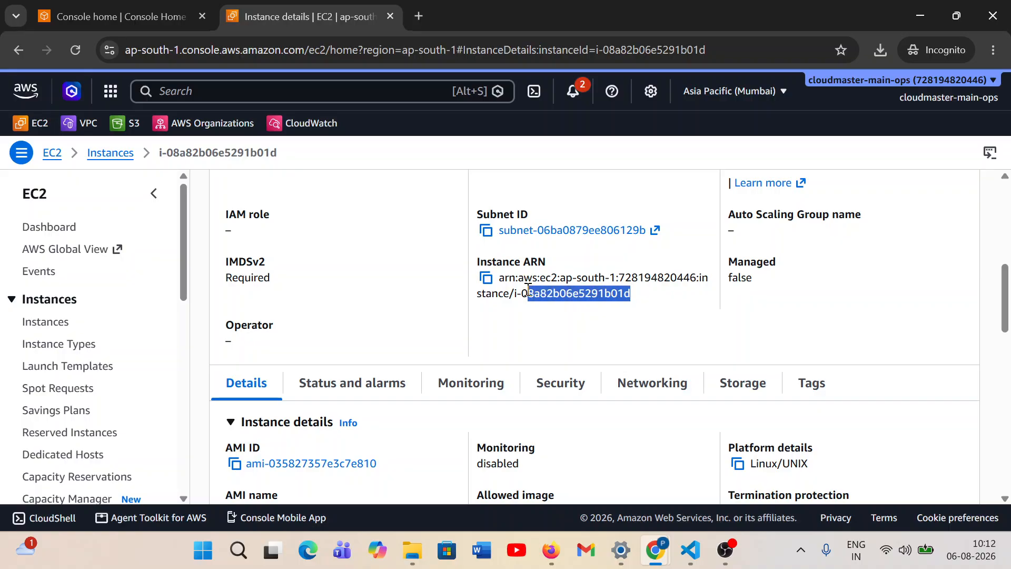
scroll(394, 350, "down", 1)
scroll(544, 346, "down", 1)
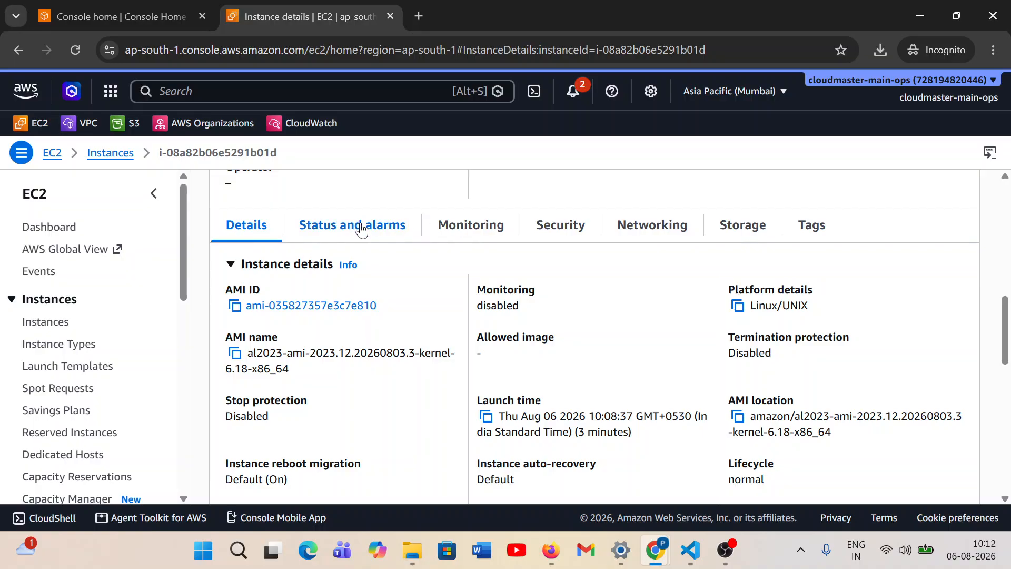
- Show the instance's Security tab and highlight the inbound rule's port 22 and source 0.0.0.0/0
left_click(551, 225)
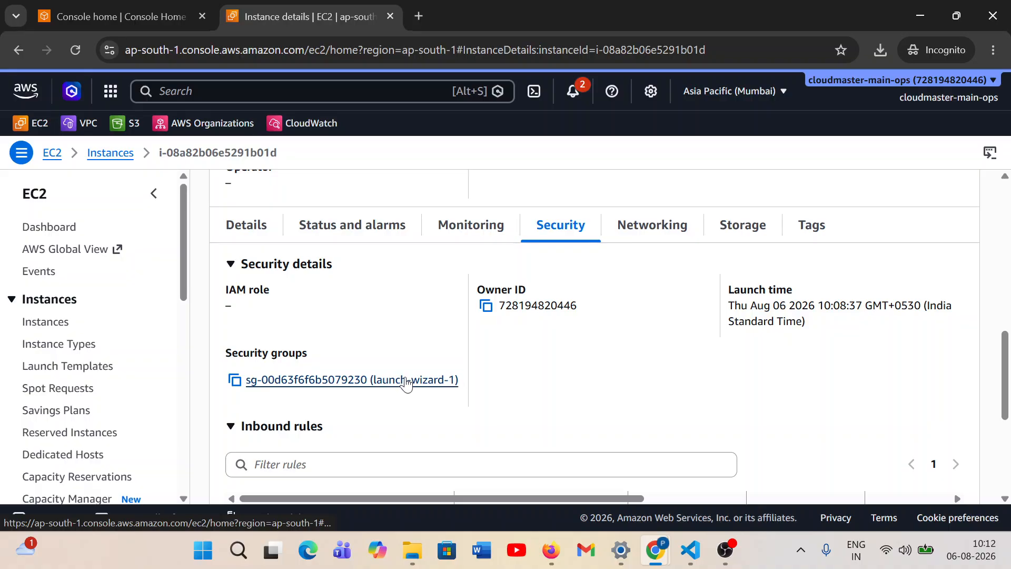
scroll(407, 384, "down", 3)
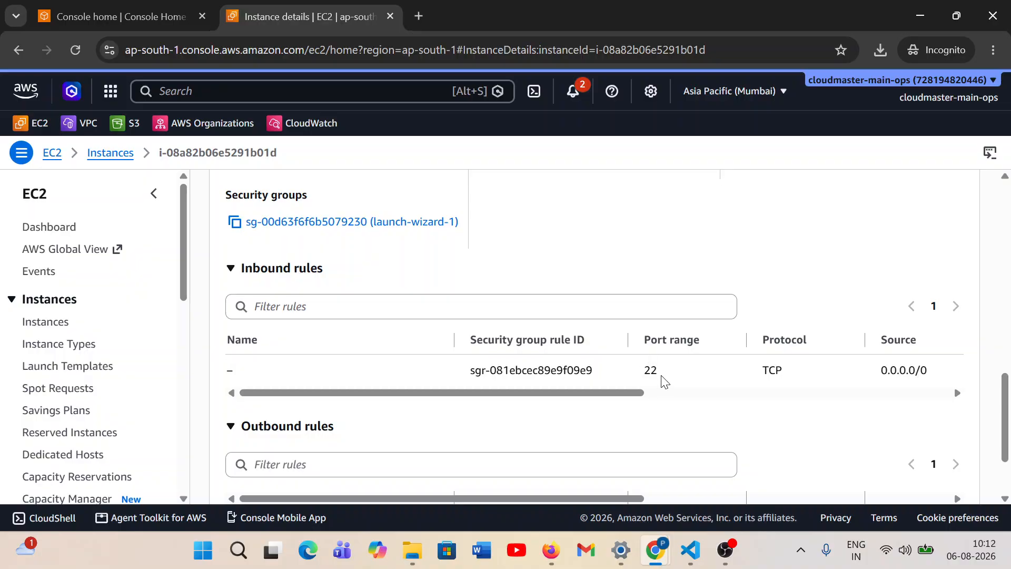
left_click_drag(665, 382, 643, 373)
left_click_drag(939, 372, 876, 370)
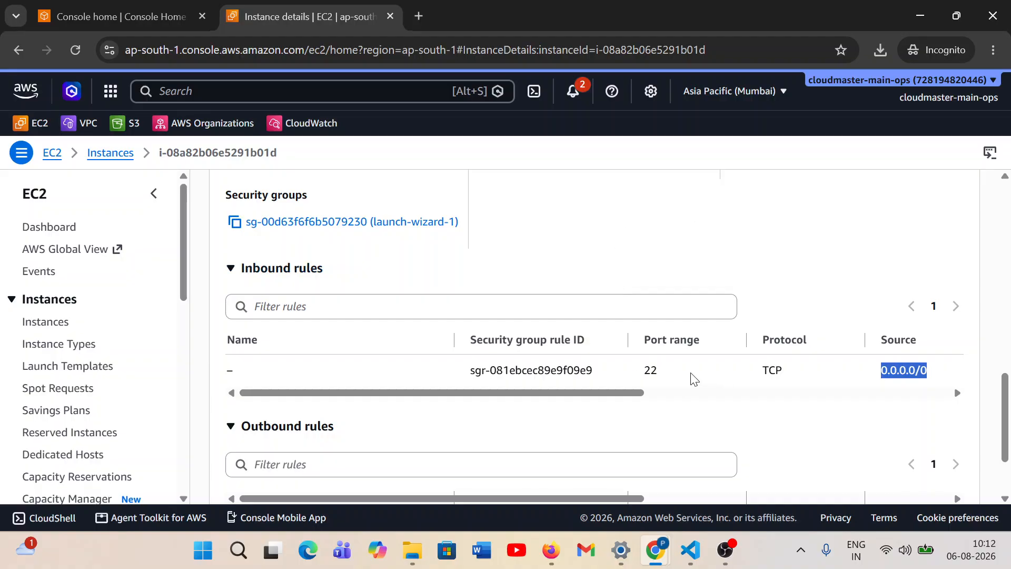
left_click_drag(690, 377, 641, 371)
scroll(640, 266, "up", 10)
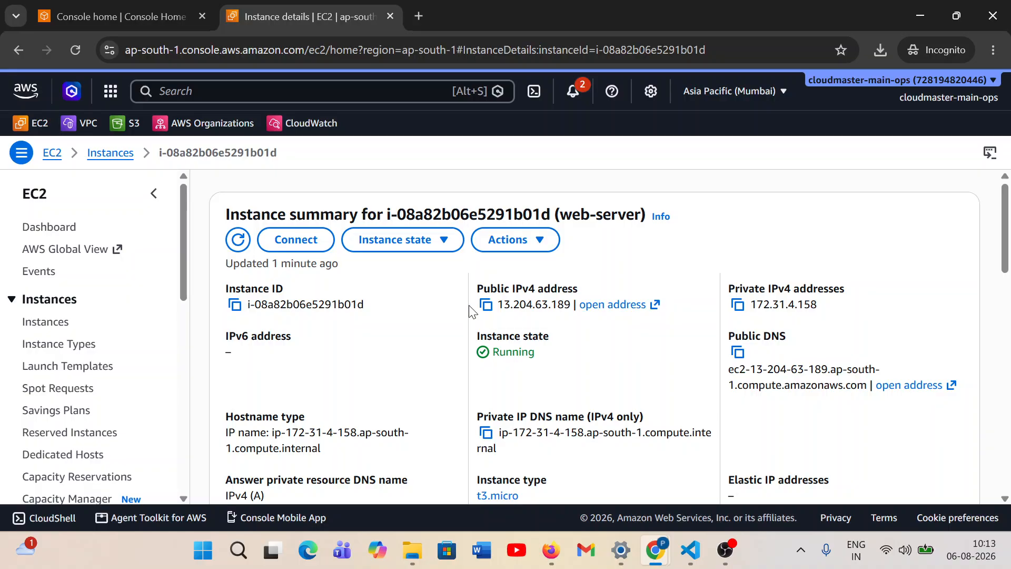
- Go back to the EC2 instances list, launch Command Prompt, and search Windows for 'note'
left_click(116, 154)
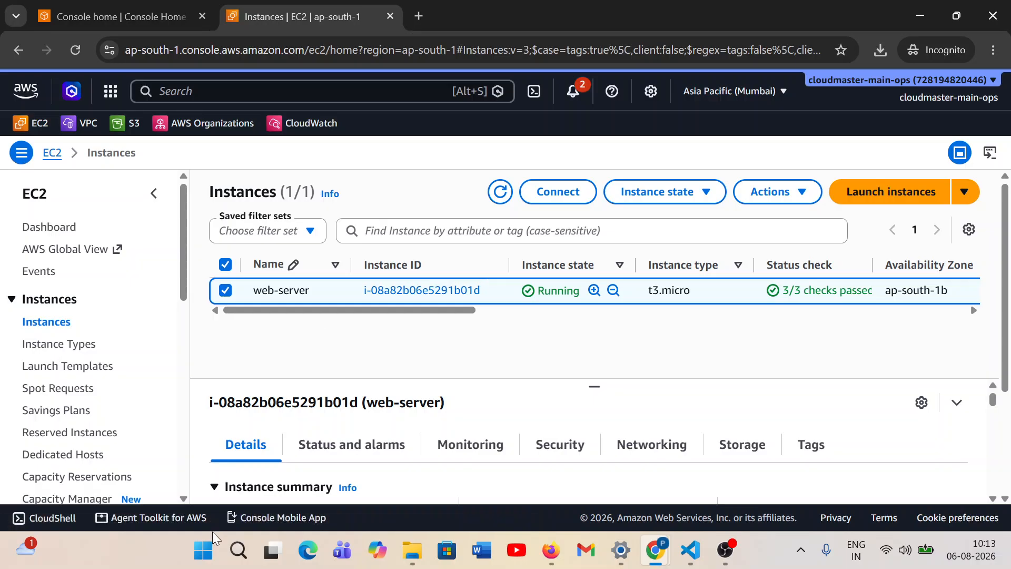
left_click(235, 556)
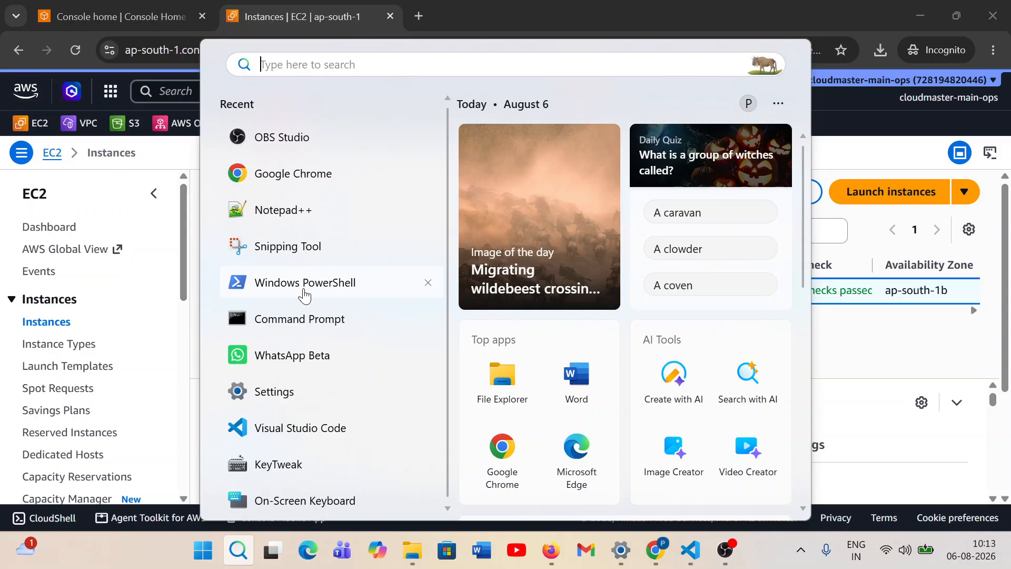
type("cmd")
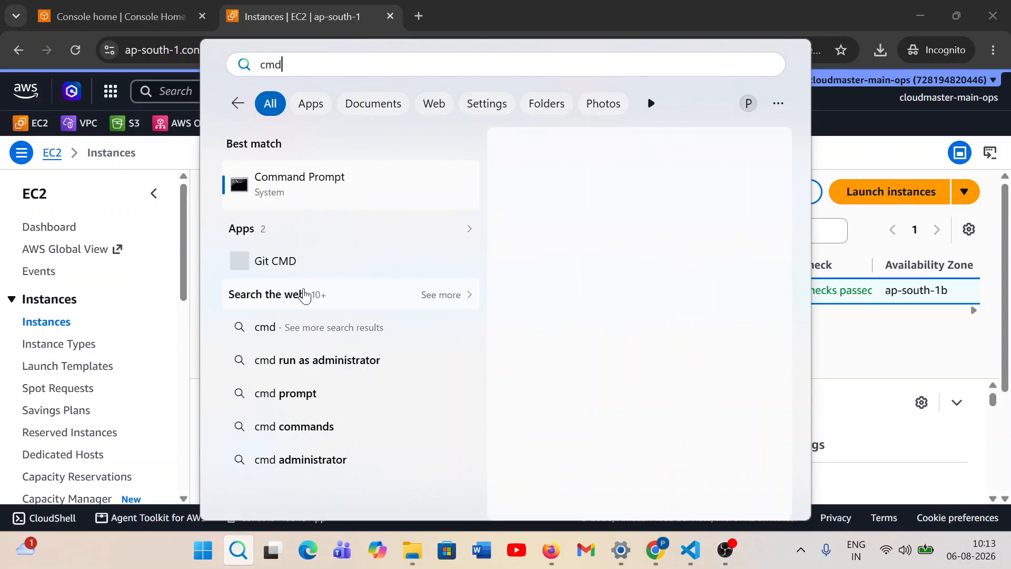
key("Return")
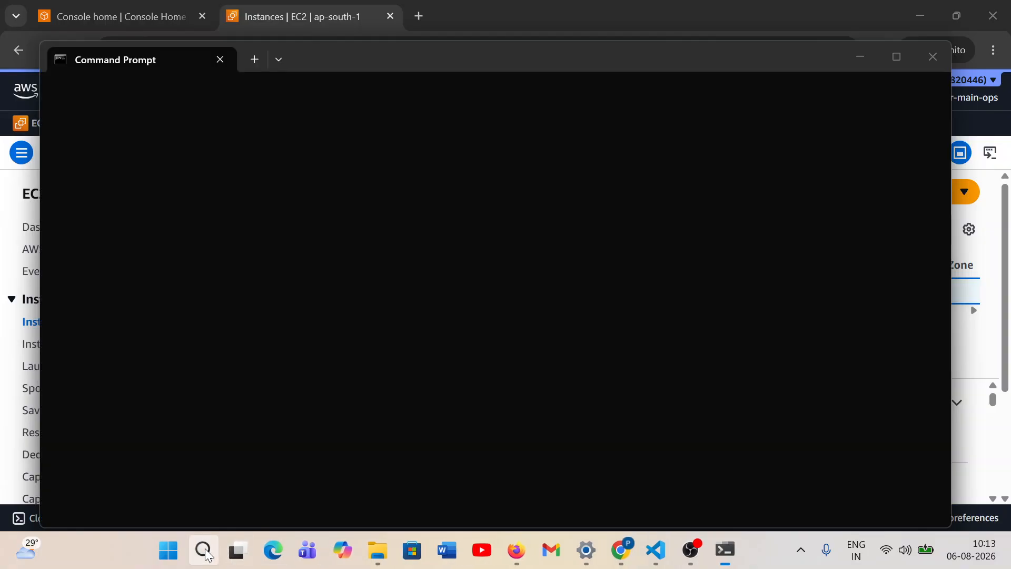
left_click(202, 551)
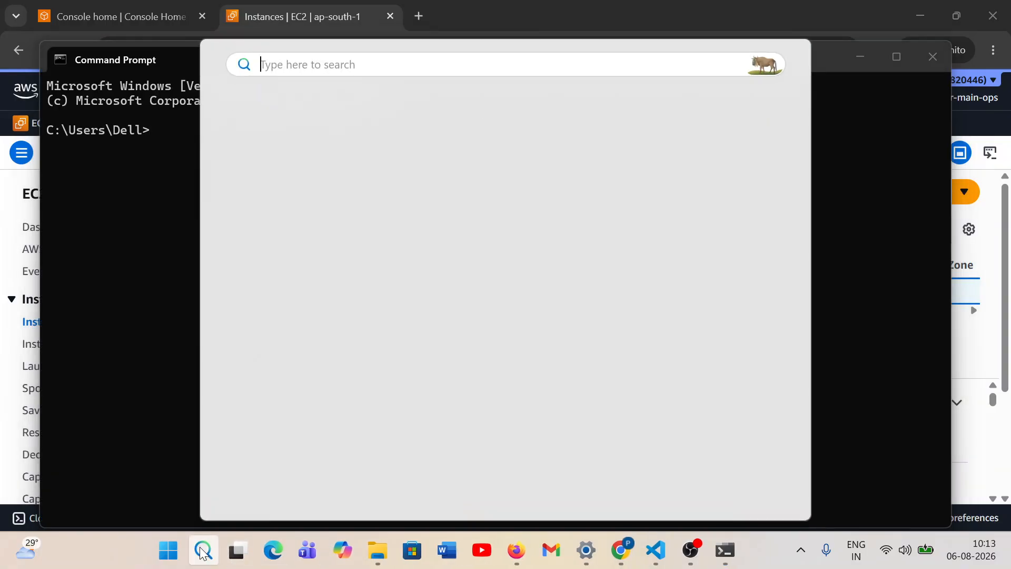
type("note")
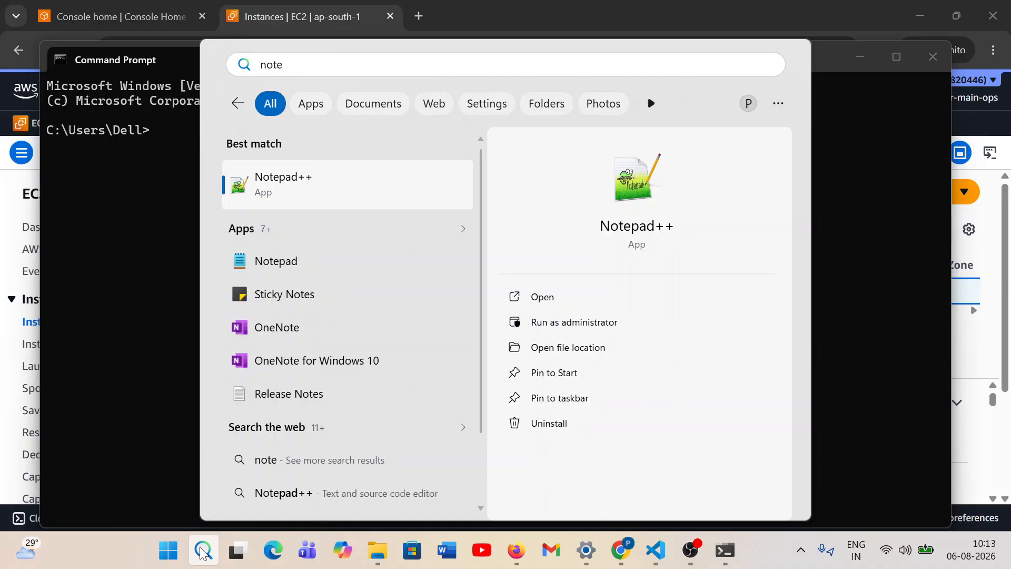
- Open Notepad++ and add the line 'ssh -i <pemfile name> ec2-user@public_ip' to the notes
left_click(318, 193)
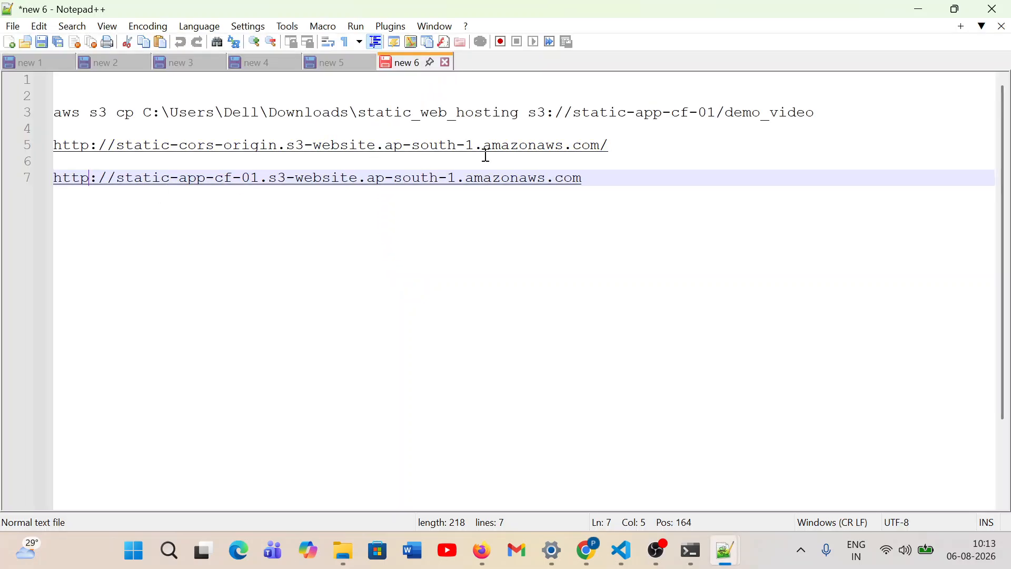
left_click(597, 180)
key("Return")
key("Return")
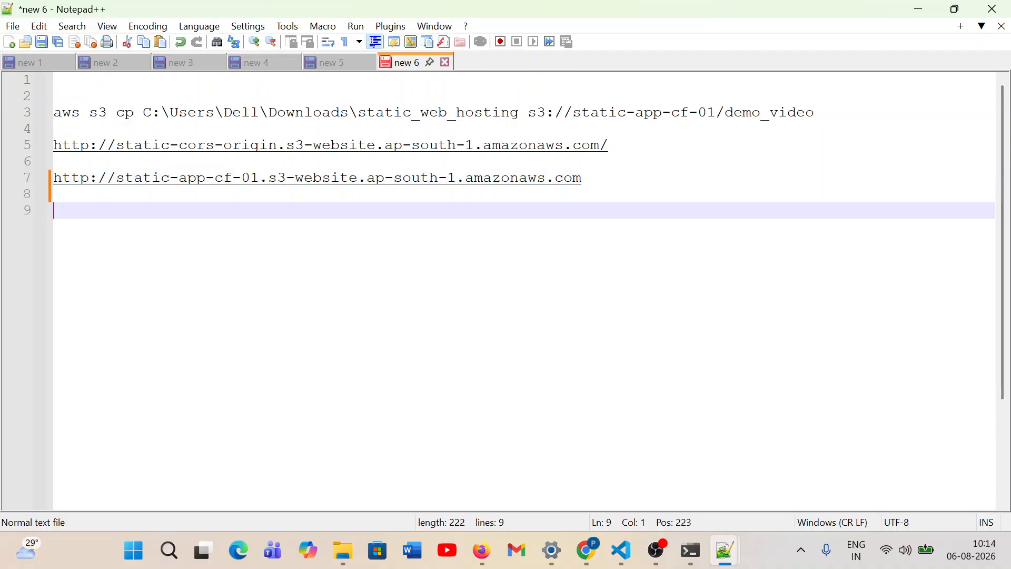
type("ssh -i <pemfile name> ec2-user@public_ip")
key("Return")
key("Return")
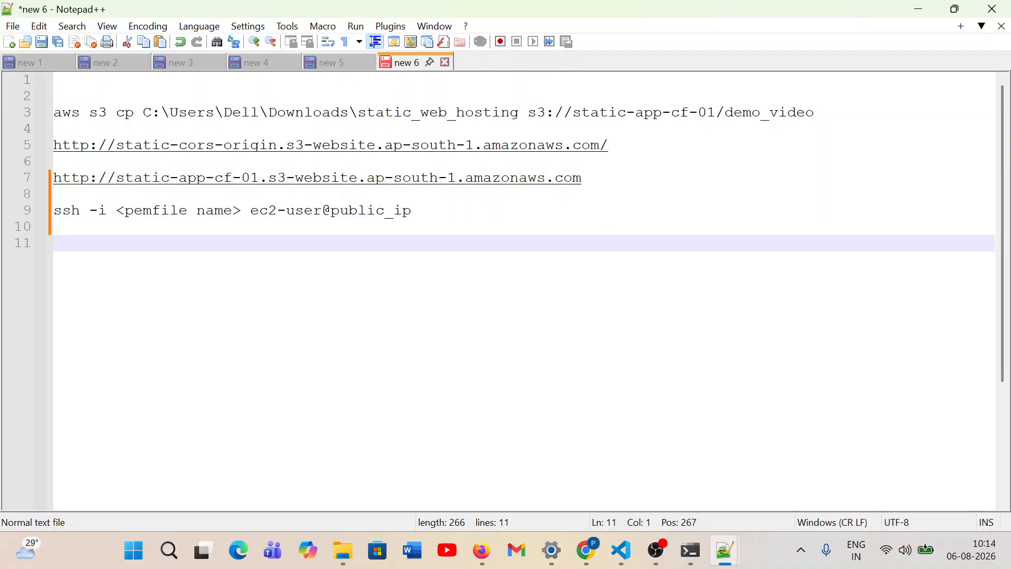
- Highlight the <pemfile name> and public_ip placeholders in the ssh command
left_click(430, 223)
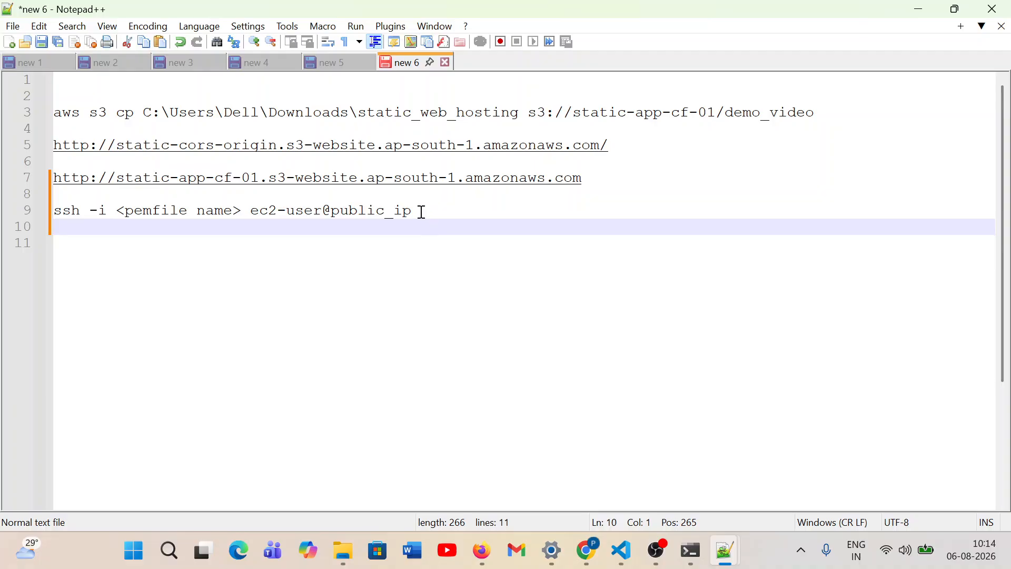
left_click_drag(423, 212, 58, 216)
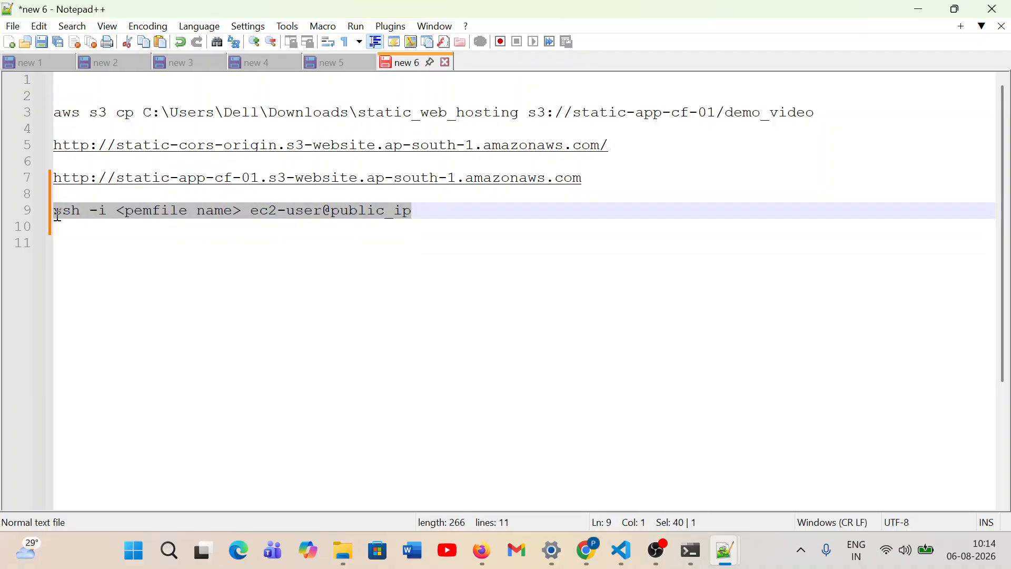
left_click(241, 247)
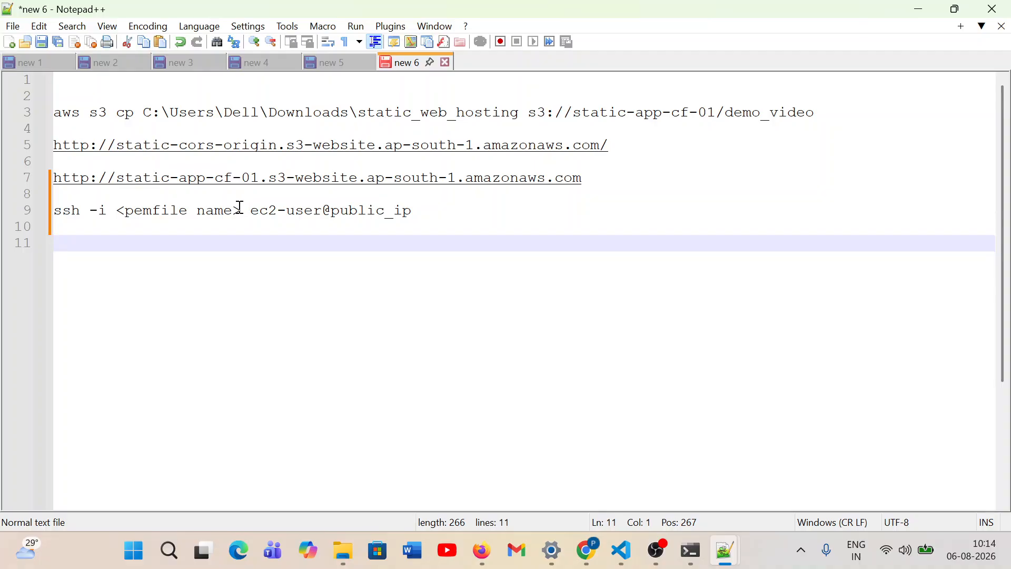
left_click_drag(240, 210, 117, 210)
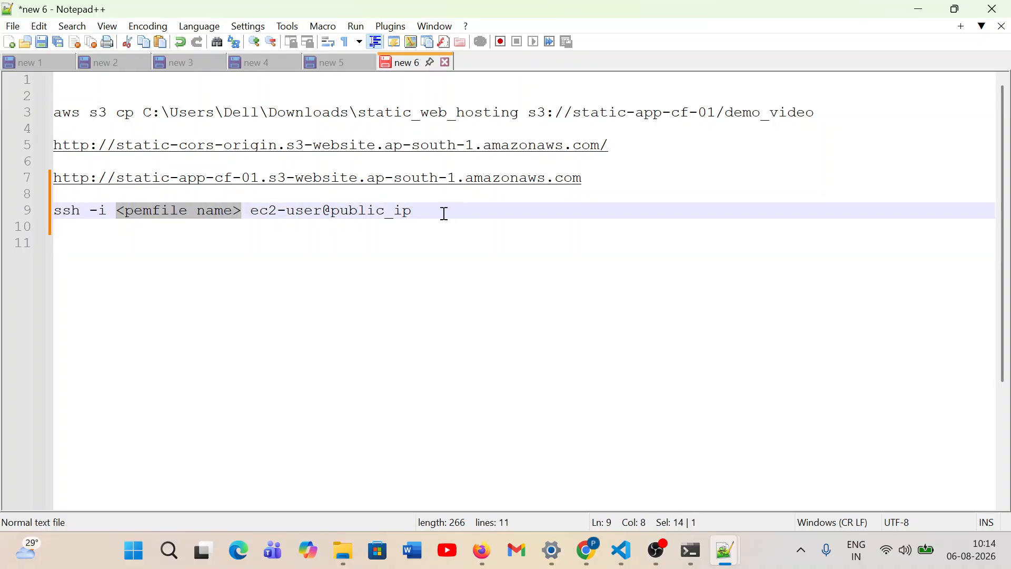
left_click_drag(445, 213, 331, 210)
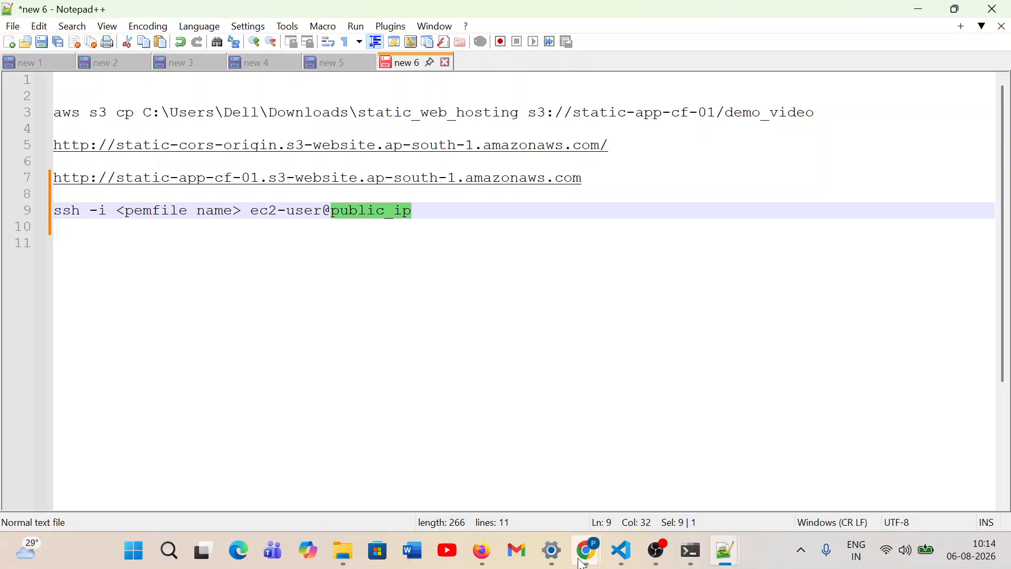
- Copy the public IPv4 address 13.204.63.189 from the web-server instance's EC2 details page
mouse_move(586, 551)
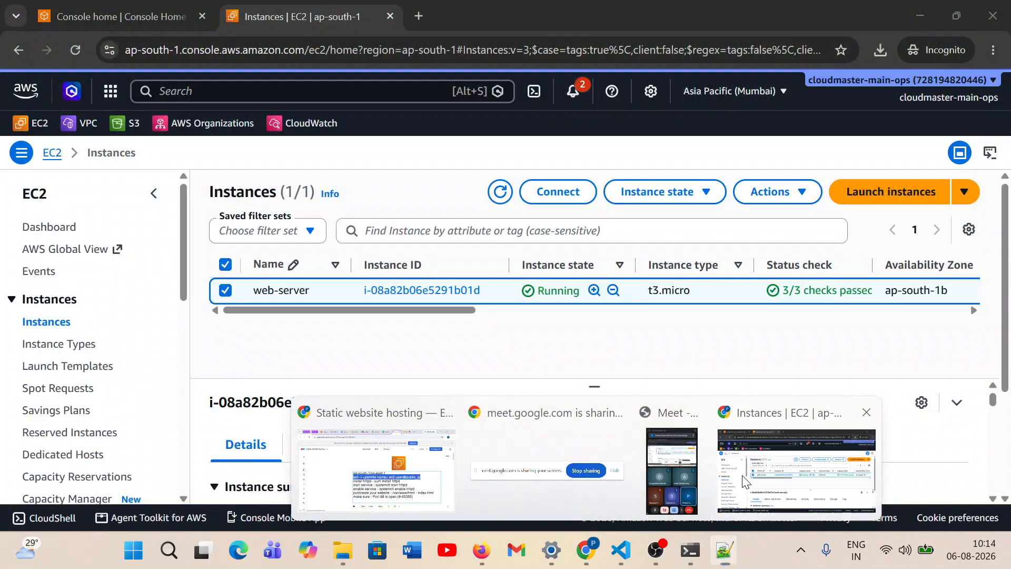
left_click(730, 482)
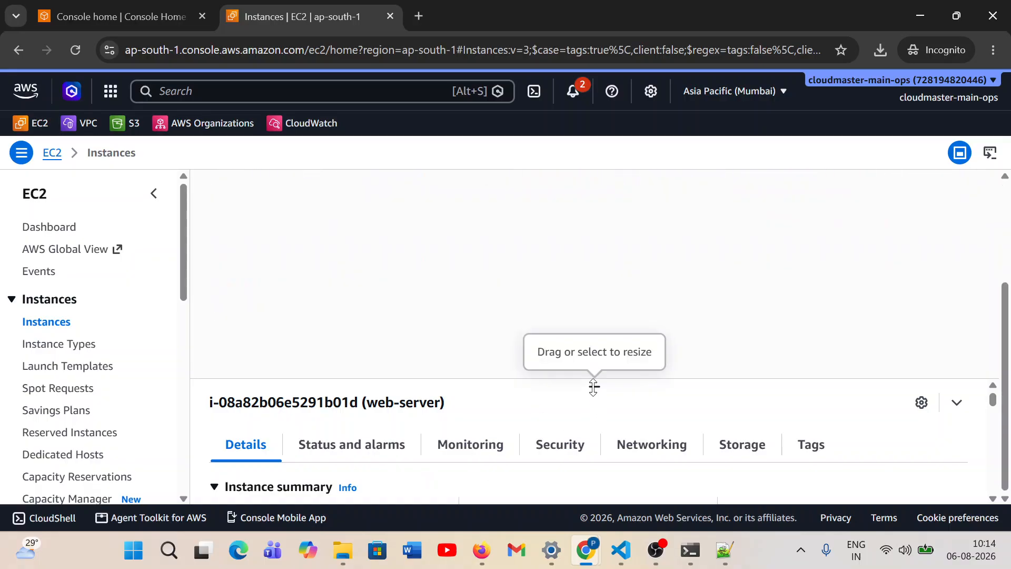
left_click_drag(594, 386, 610, 274)
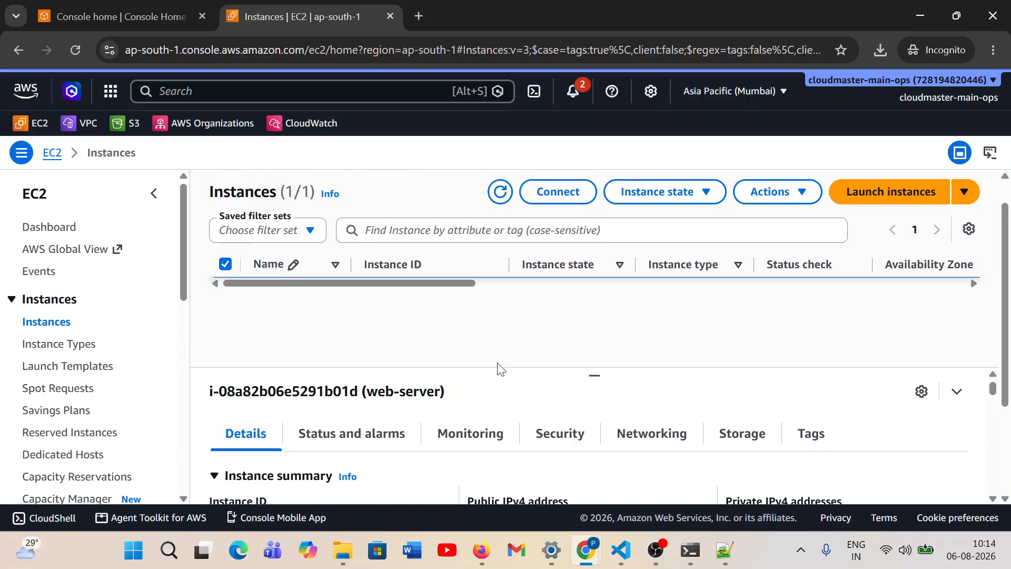
left_click(421, 293)
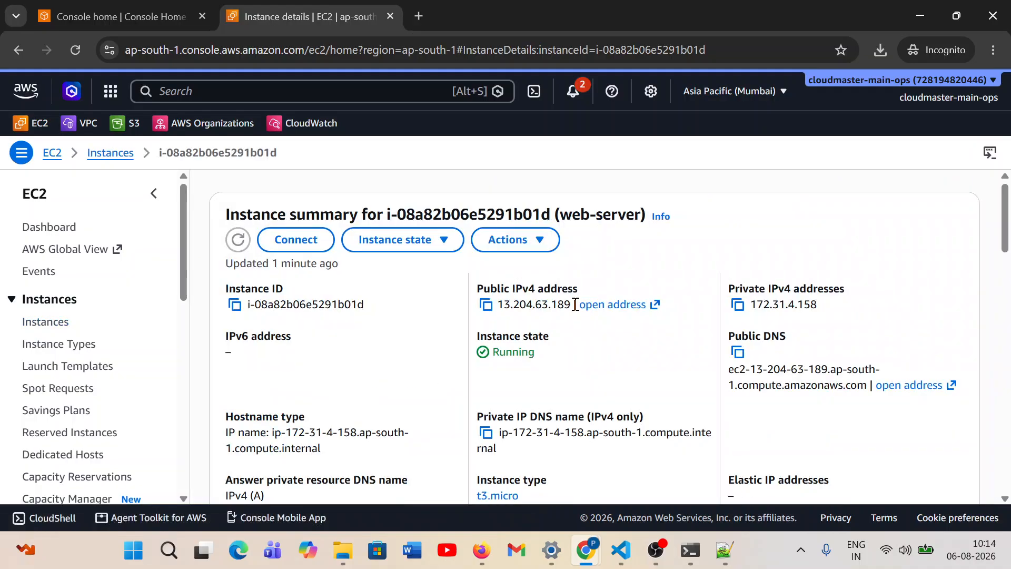
left_click(485, 312)
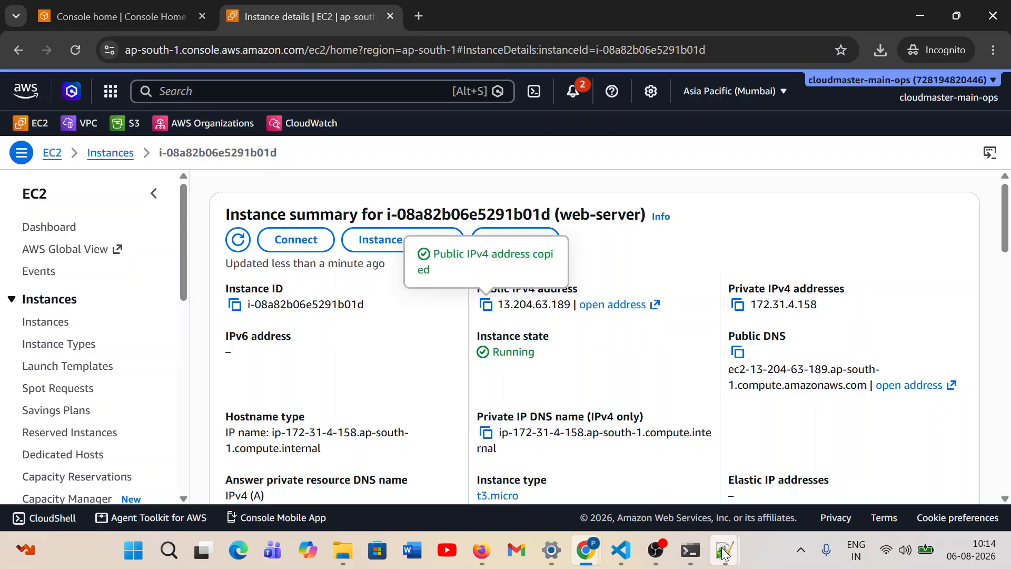
mouse_move(725, 553)
left_click(763, 472)
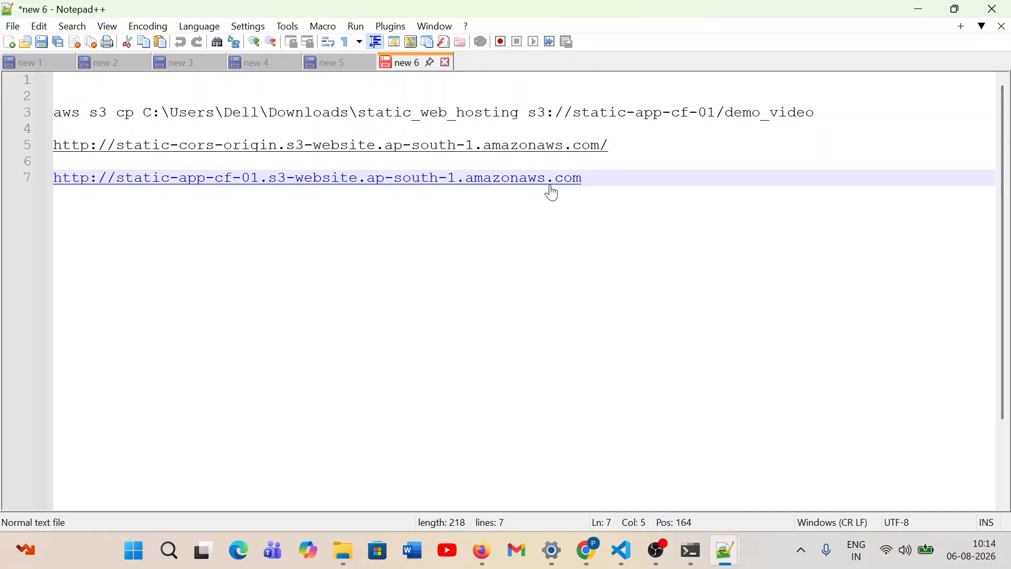
- Close the duplicate Notepad++ notes window, keeping the remaining one in front
mouse_move(727, 552)
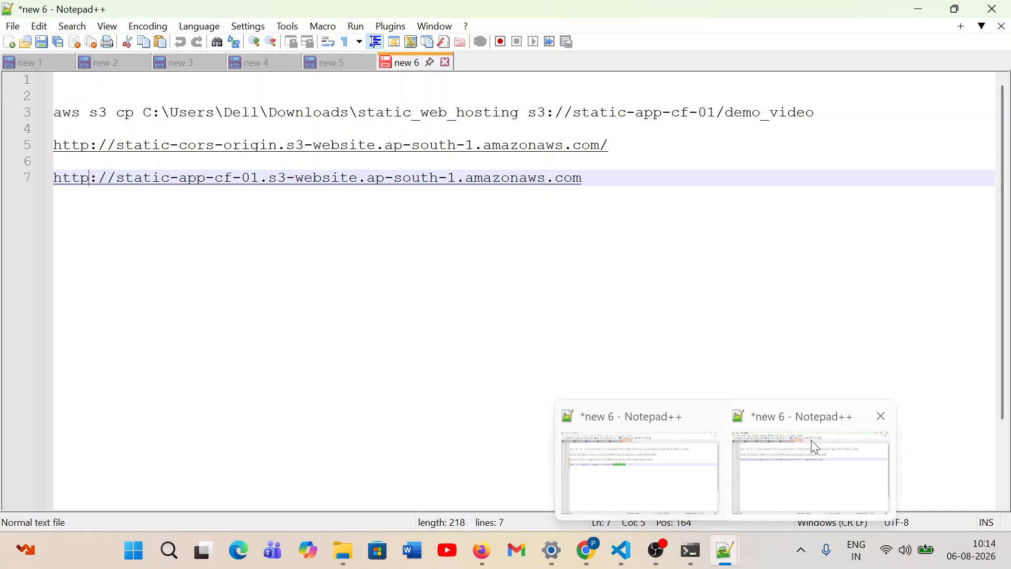
left_click(875, 427)
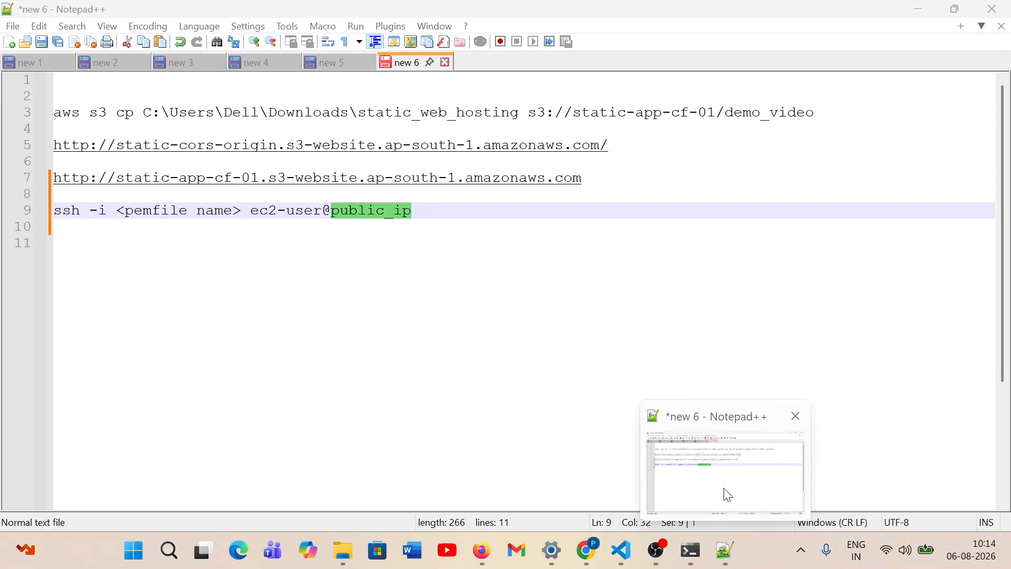
left_click(726, 494)
- Paste 13.204.63.189 over the public_ip placeholder in the ssh command
left_click(366, 199)
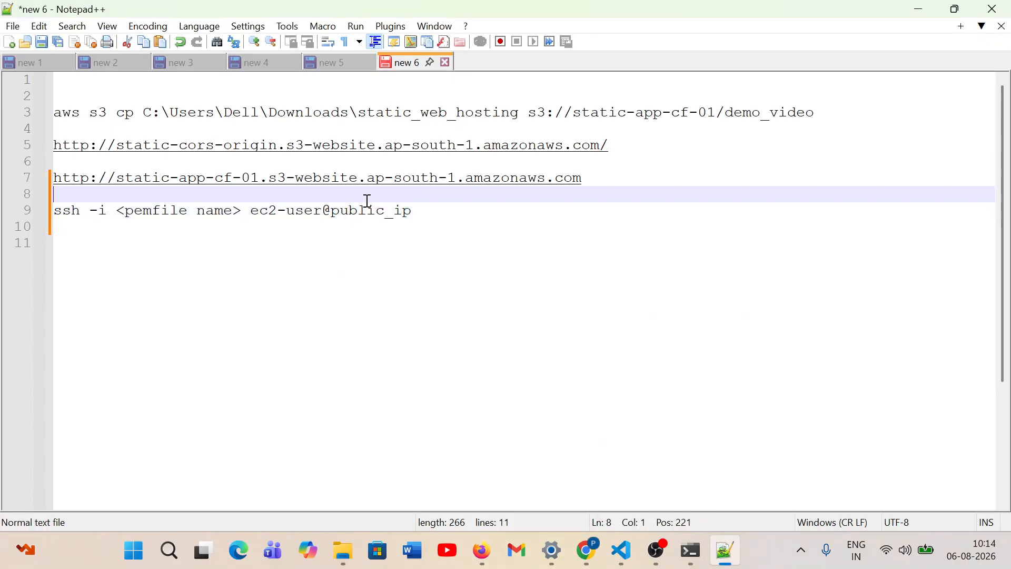
right_click(388, 202)
left_click(325, 260)
left_click(425, 215)
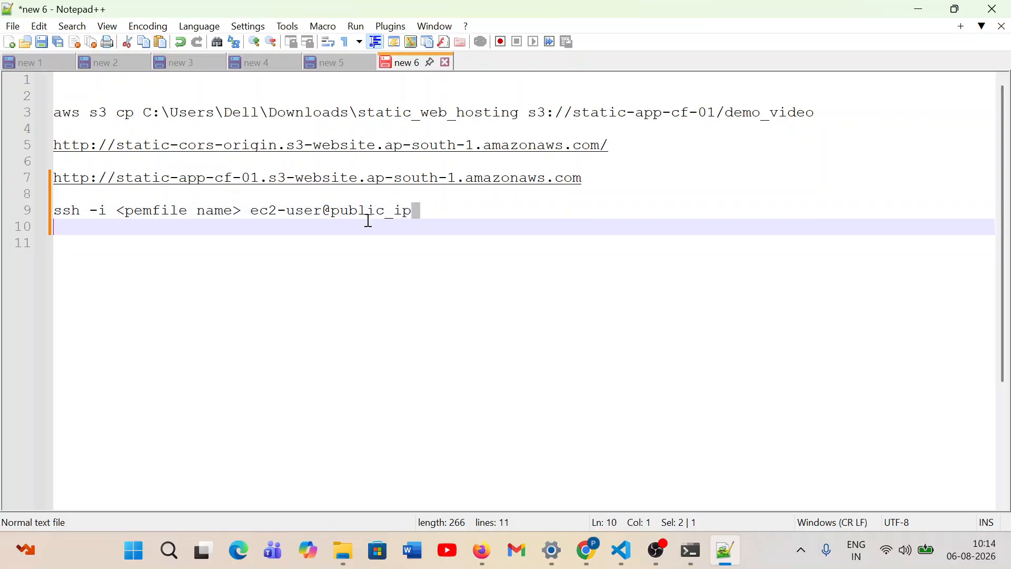
left_click_drag(417, 213, 334, 211)
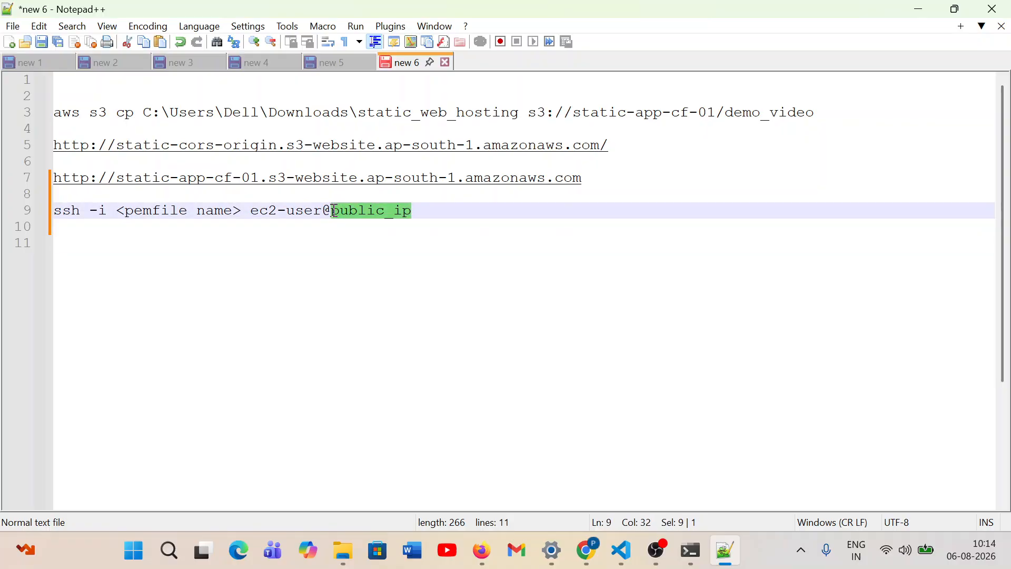
key("ctrl+v")
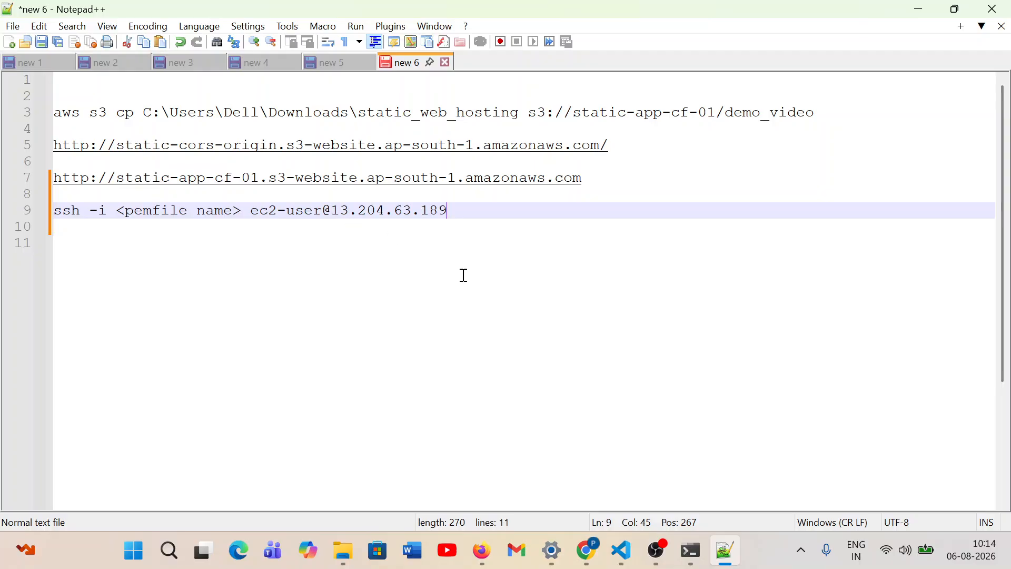
left_click_drag(245, 210, 120, 209)
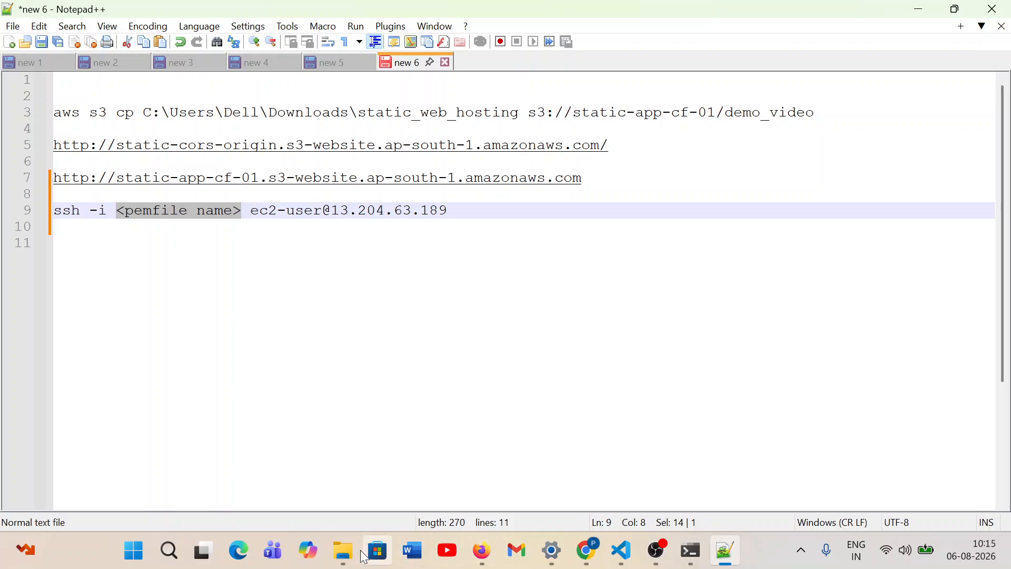
- Check the AWS folder in File Explorer for the key file devops-26.pem, then return to the ssh line
mouse_move(346, 561)
mouse_move(298, 482)
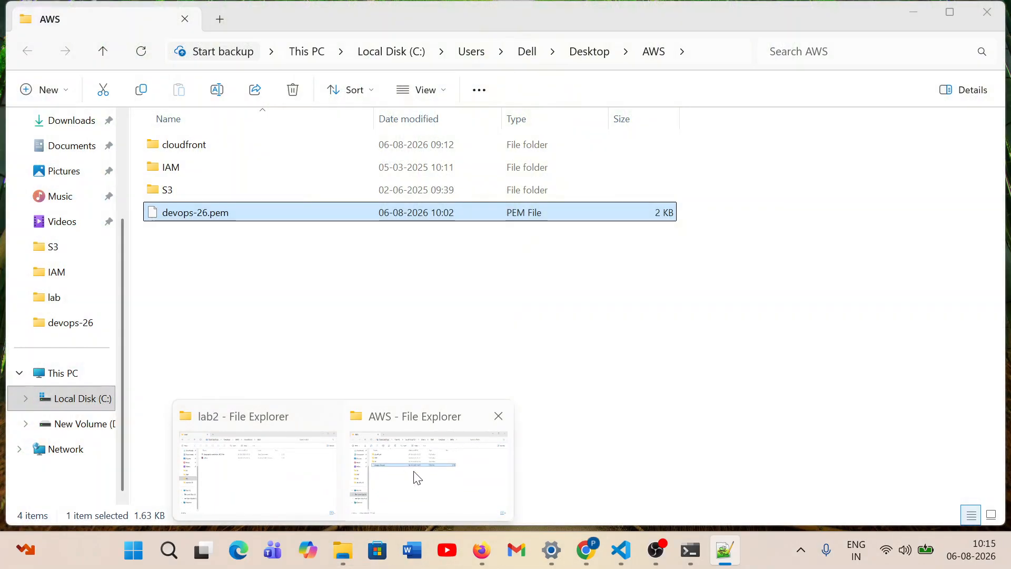
left_click(413, 476)
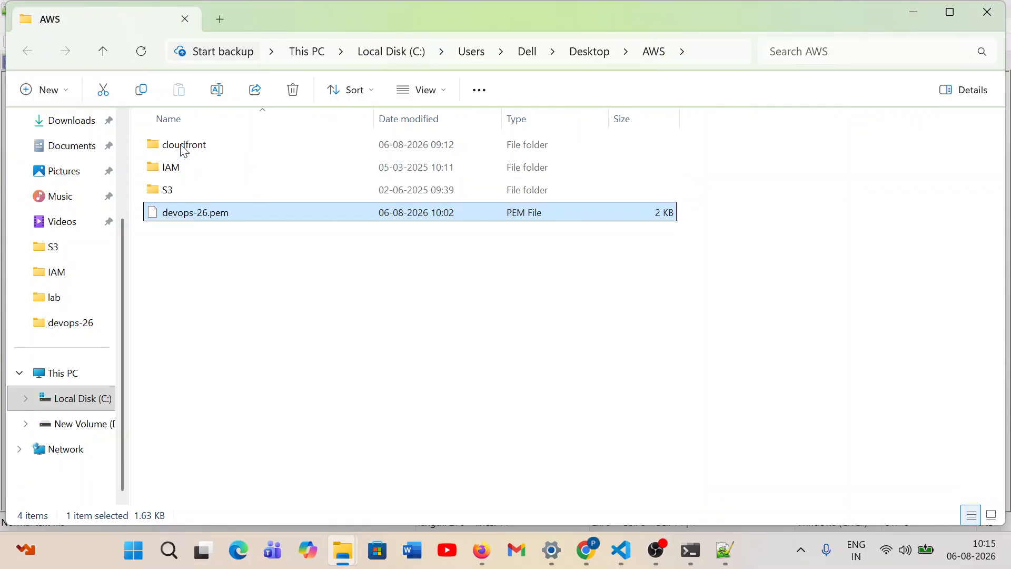
left_click(702, 52)
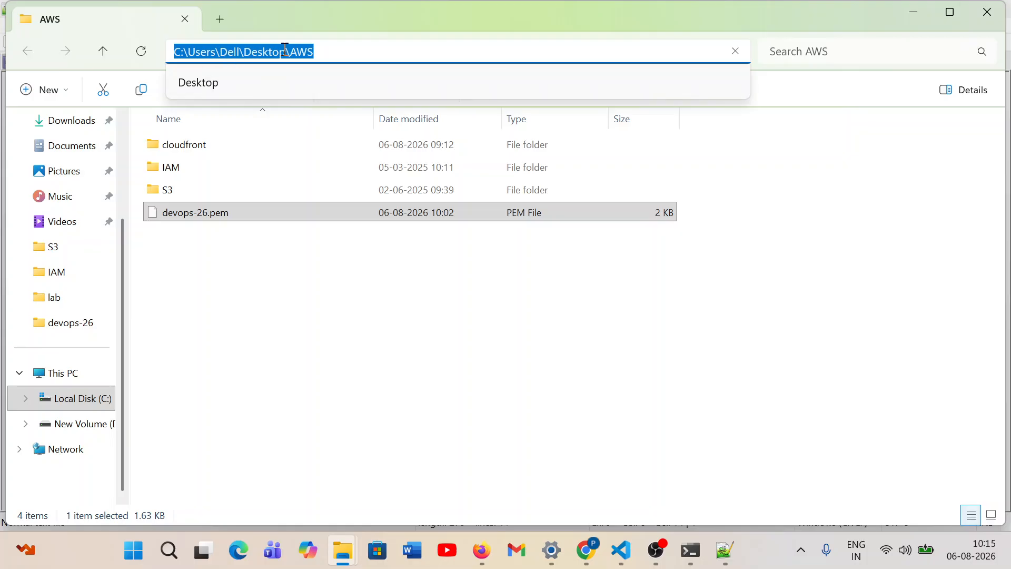
left_click(267, 274)
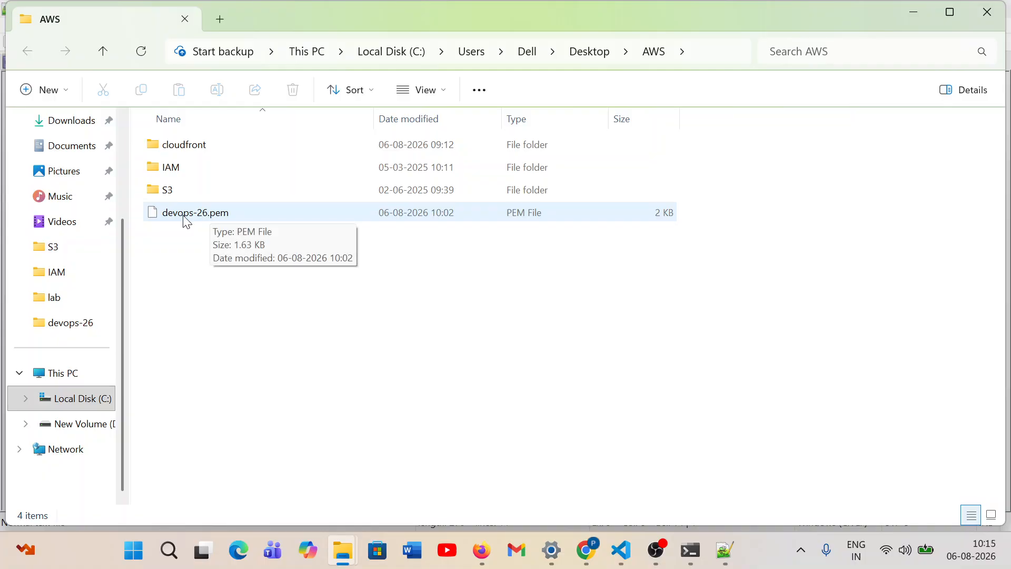
mouse_move(725, 550)
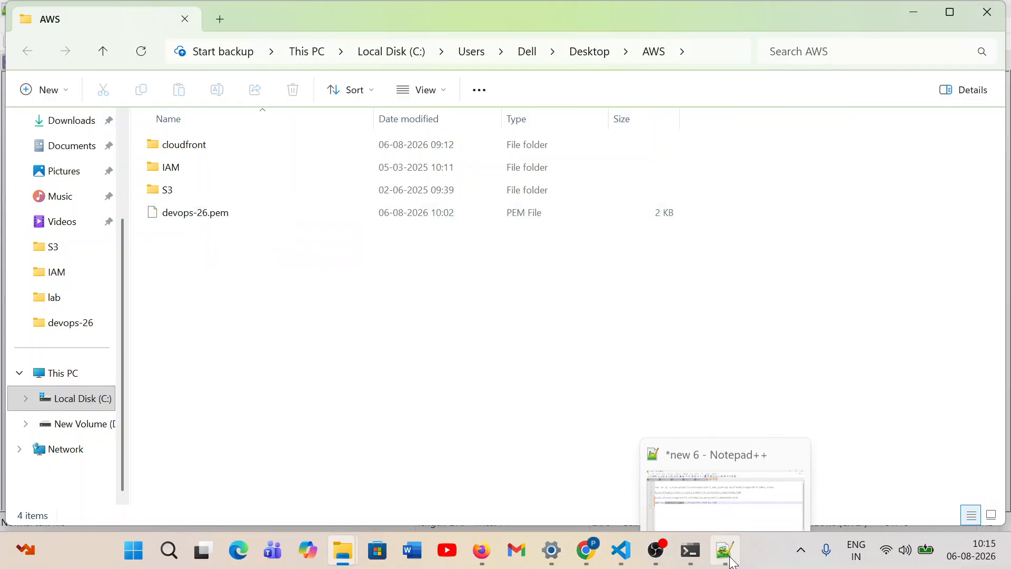
left_click(714, 498)
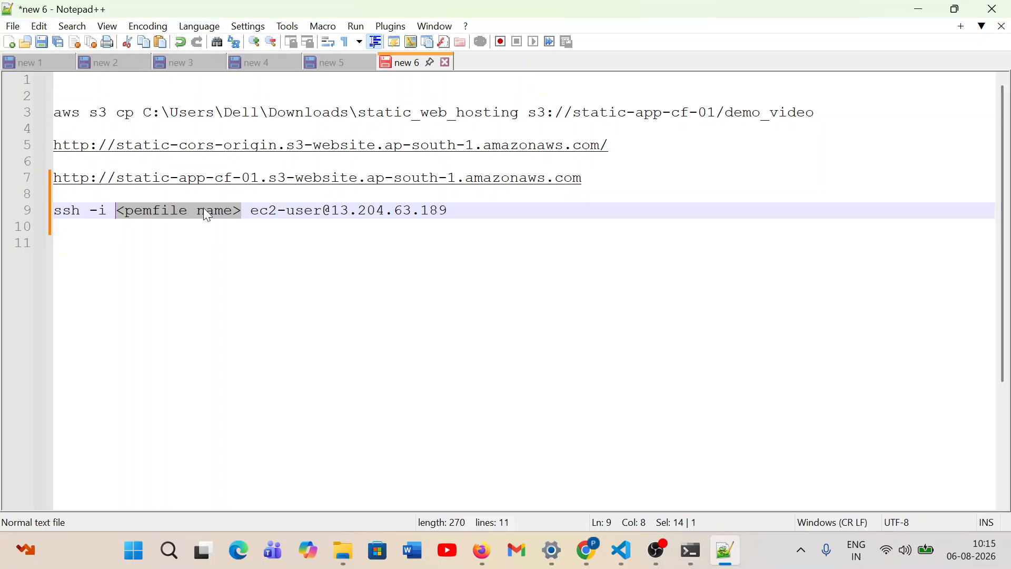
left_click(237, 209)
- Replace the <pemfile name> placeholder with devops-26.pem on the ssh line
key("BackSpace")
key("BackSpace")
key("BackSpace")
key("BackSpace")
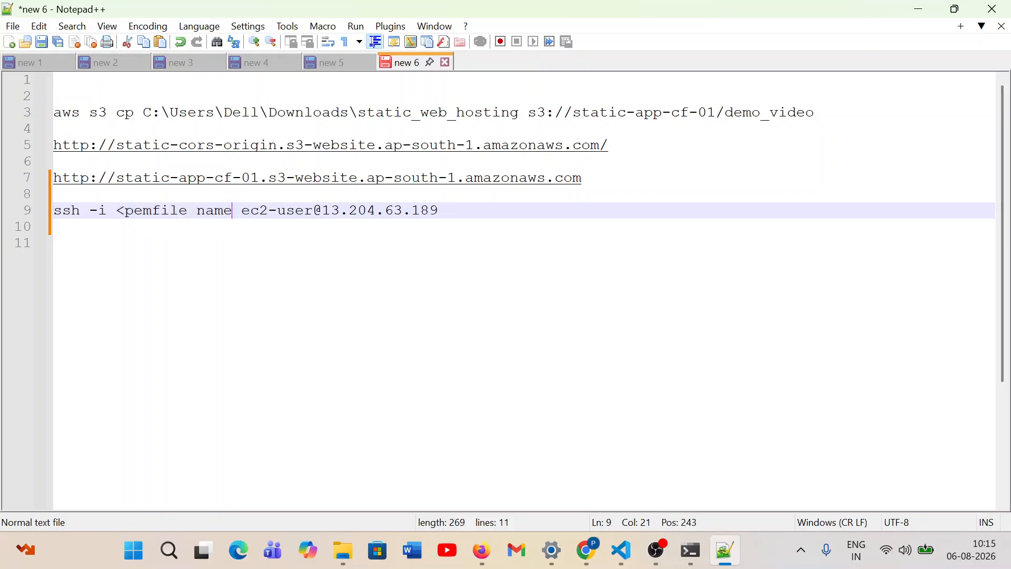
key("BackSpace")
key("BackSpace")
key("BackSpace")
key("BackSpace")
key("BackSpace")
key("BackSpace")
key("BackSpace")
key("BackSpace")
key("BackSpace")
key("BackSpace")
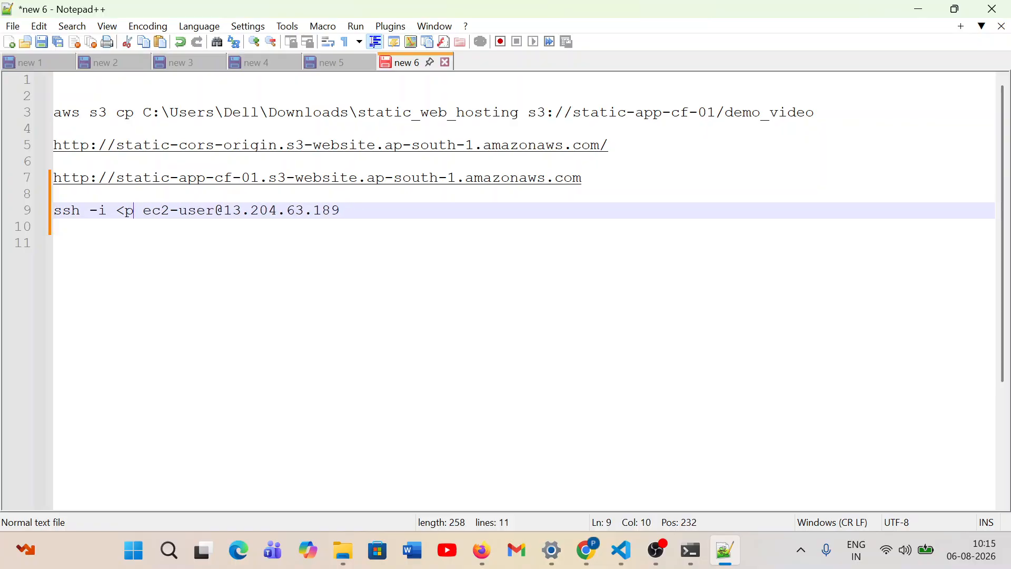
type("devops")
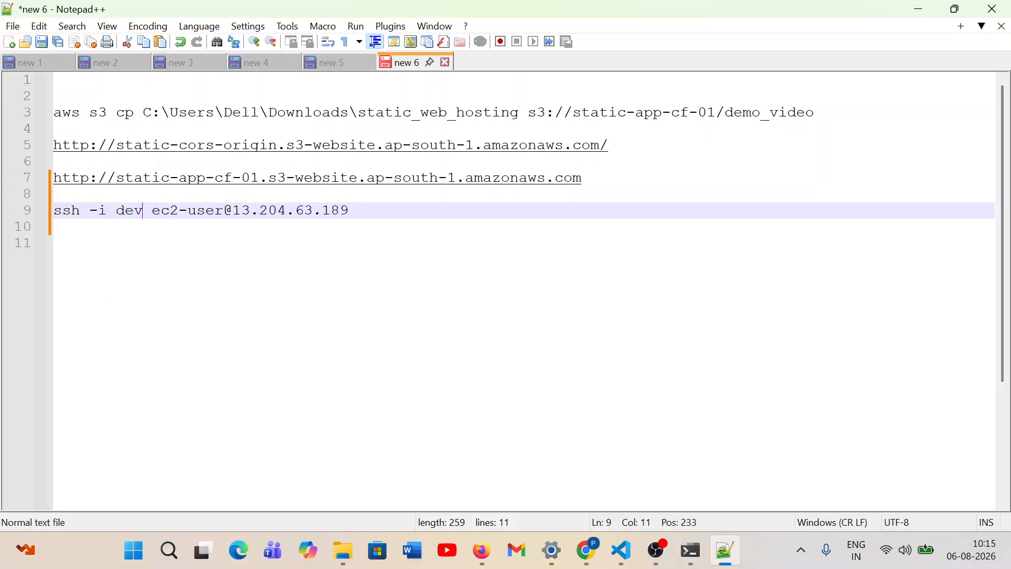
type("-2")
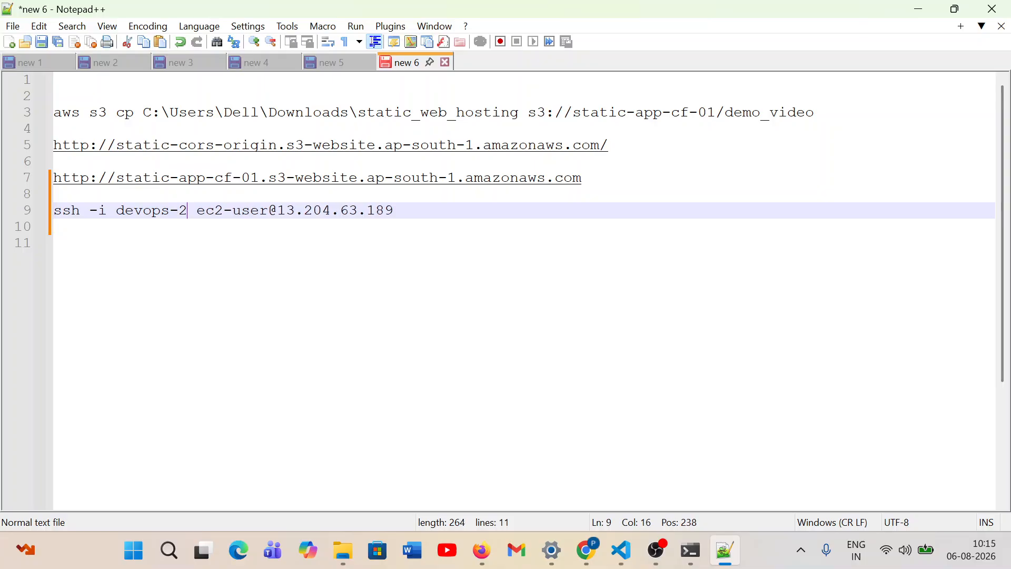
type("6")
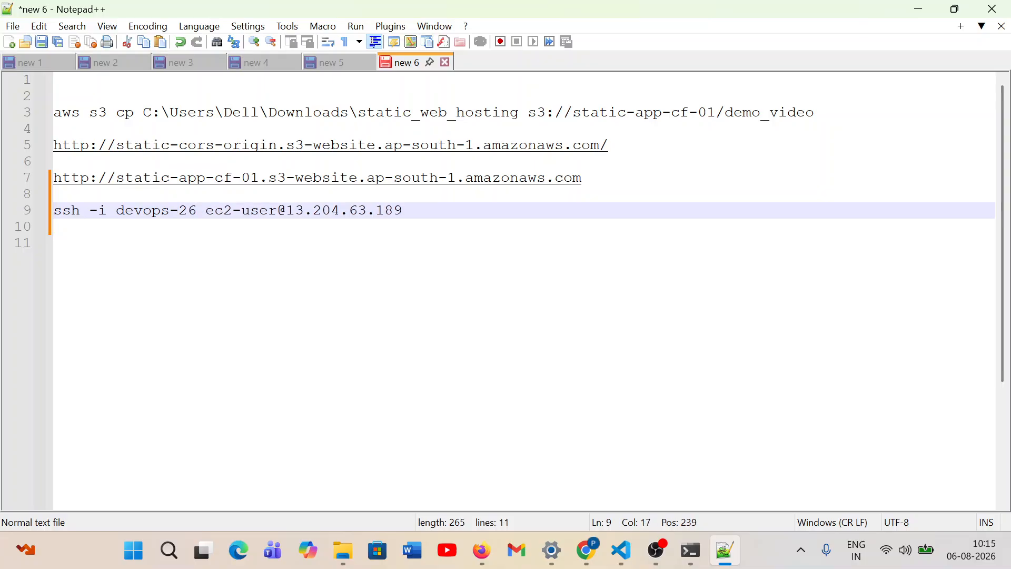
type(".pem")
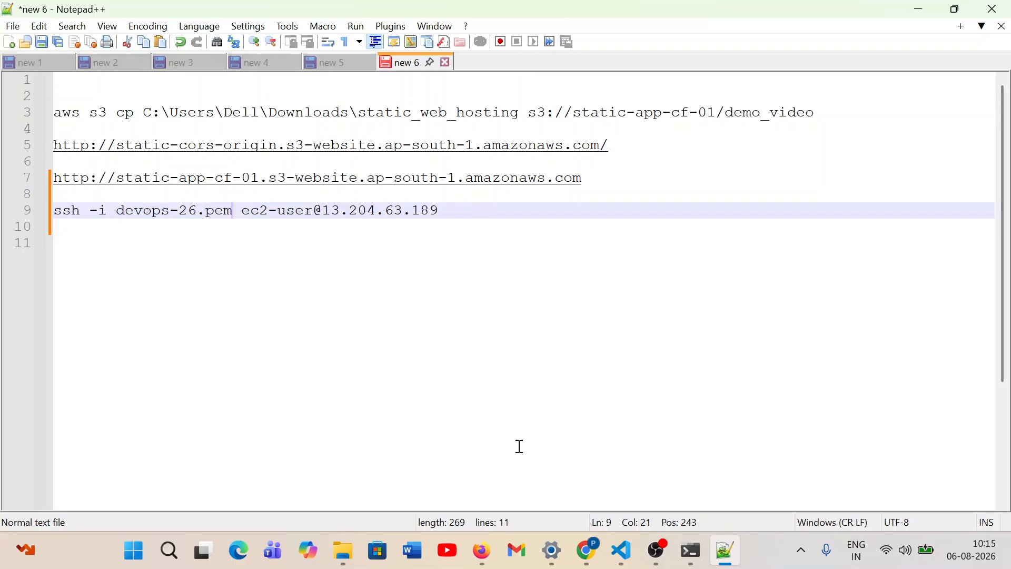
left_click(703, 557)
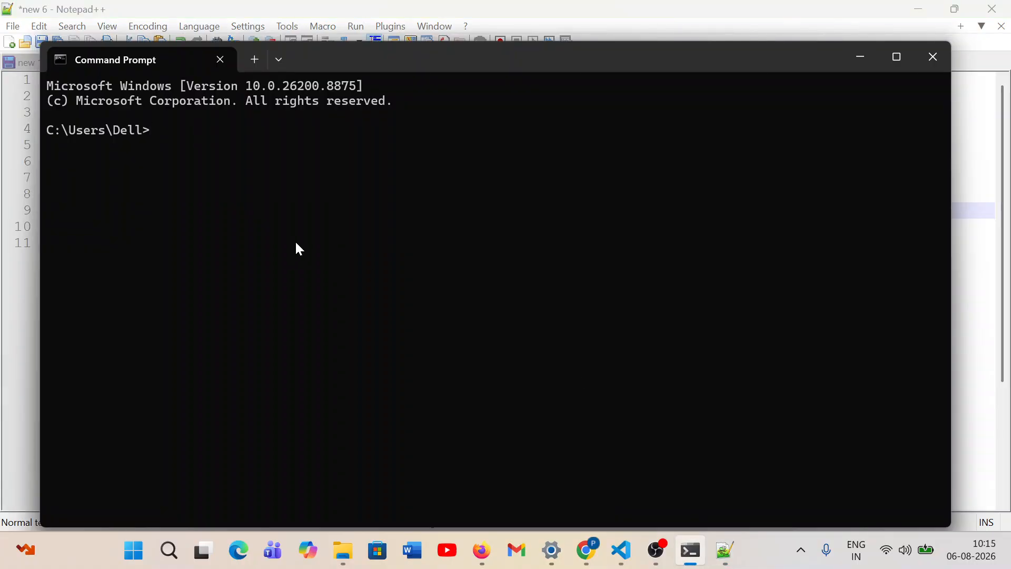
key("Return")
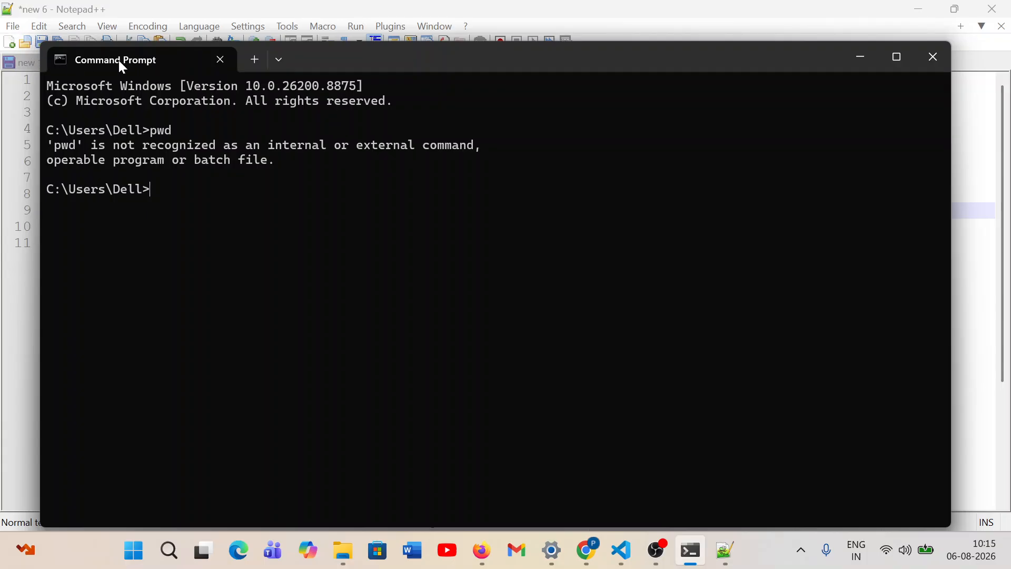
left_click(221, 59)
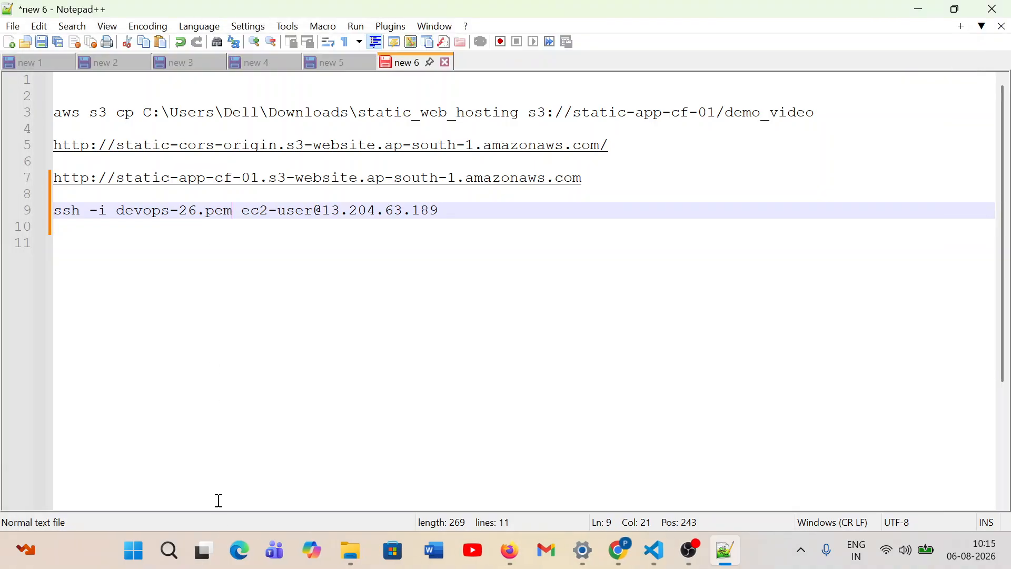
- Launch Windows PowerShell by searching for 'powershell'
left_click(210, 560)
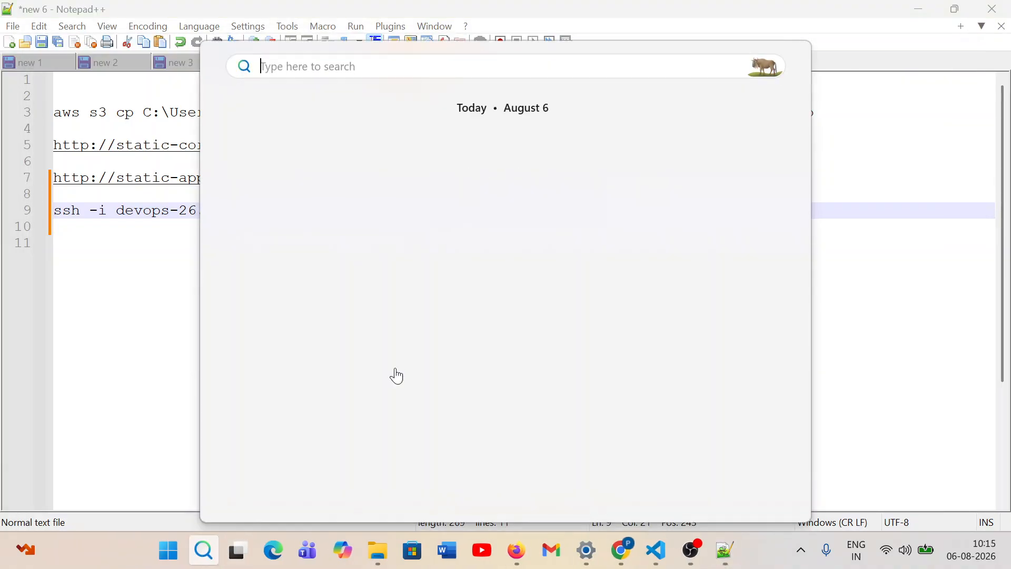
type("pow")
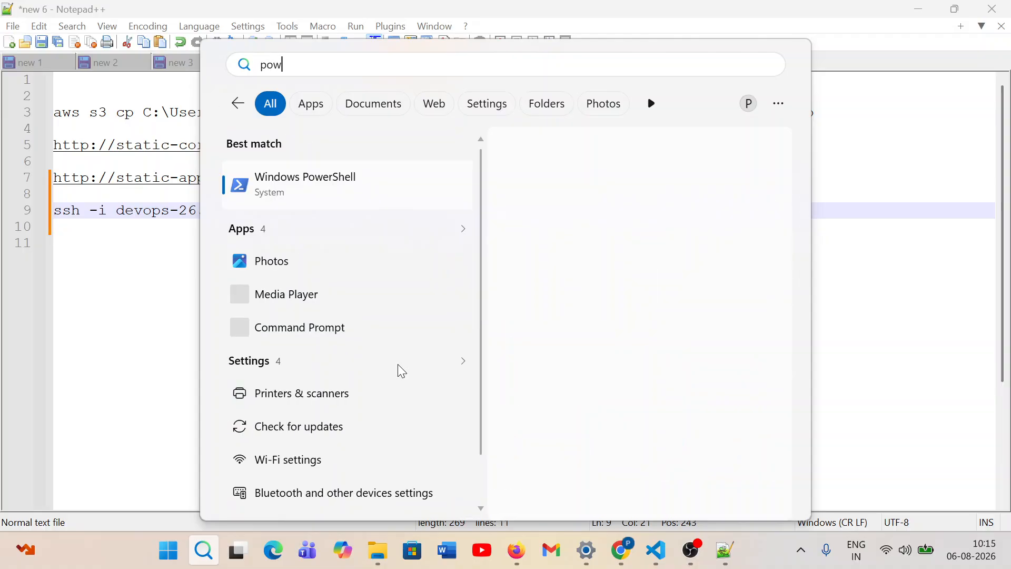
type("ershell")
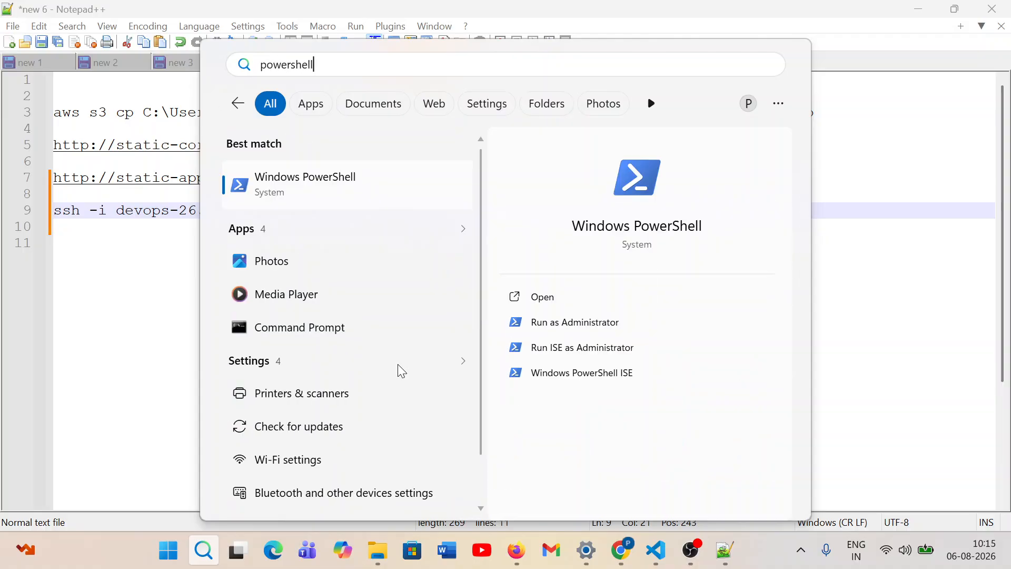
key("Return")
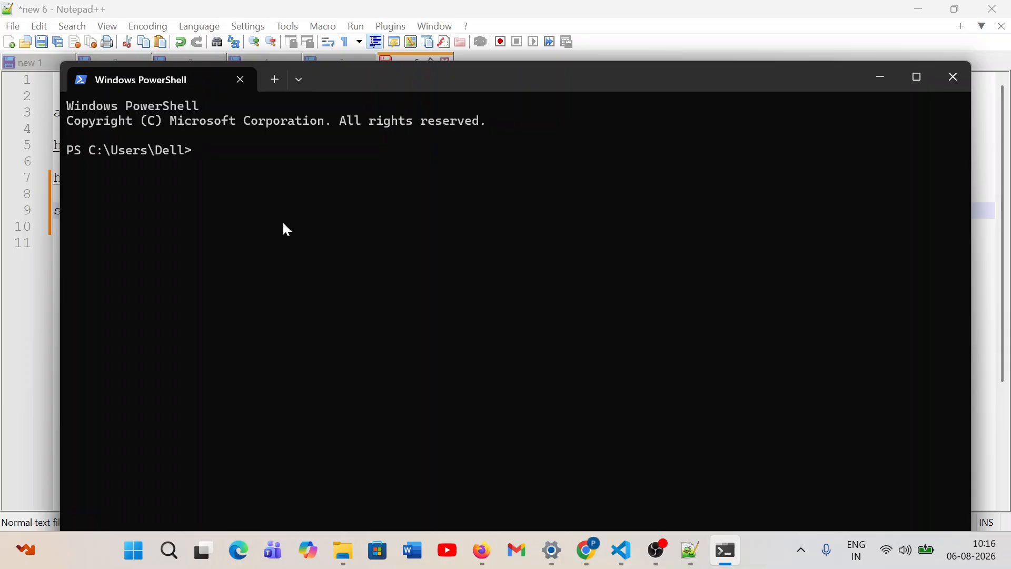
- Run pwd in PowerShell and compare with the AWS folder's full path in File Explorer
type("pwd")
key("Return")
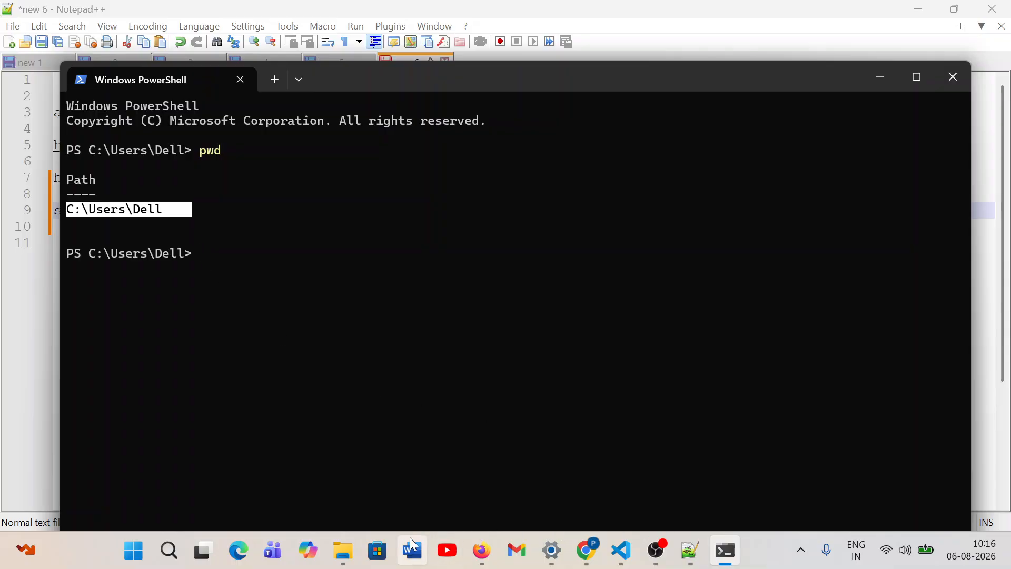
mouse_move(343, 550)
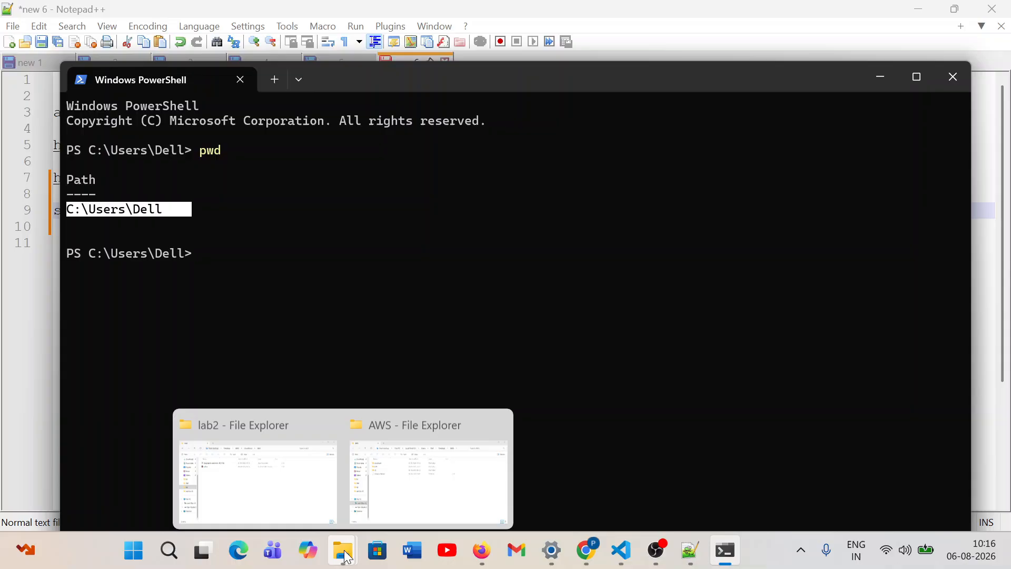
left_click(412, 481)
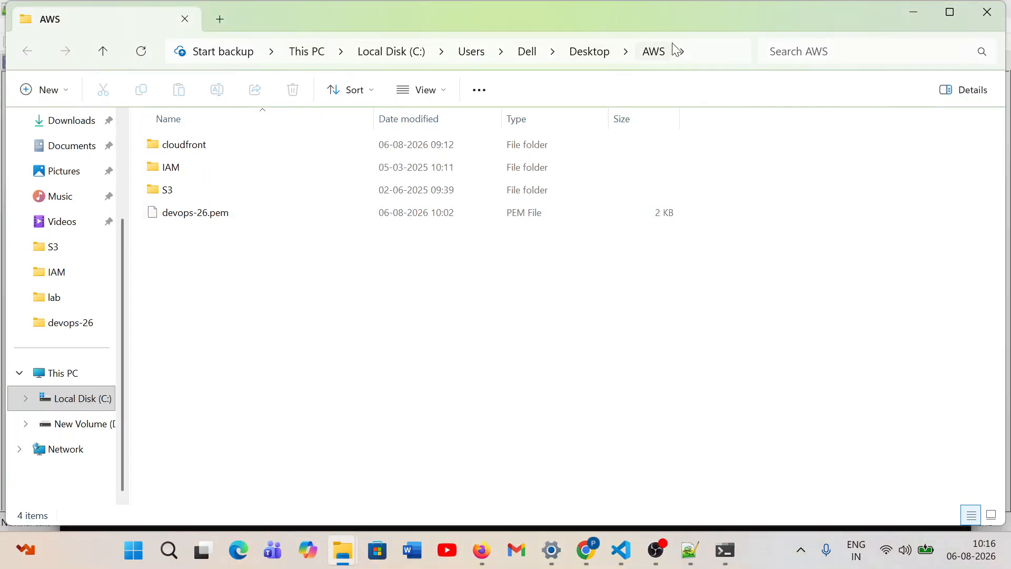
left_click(692, 50)
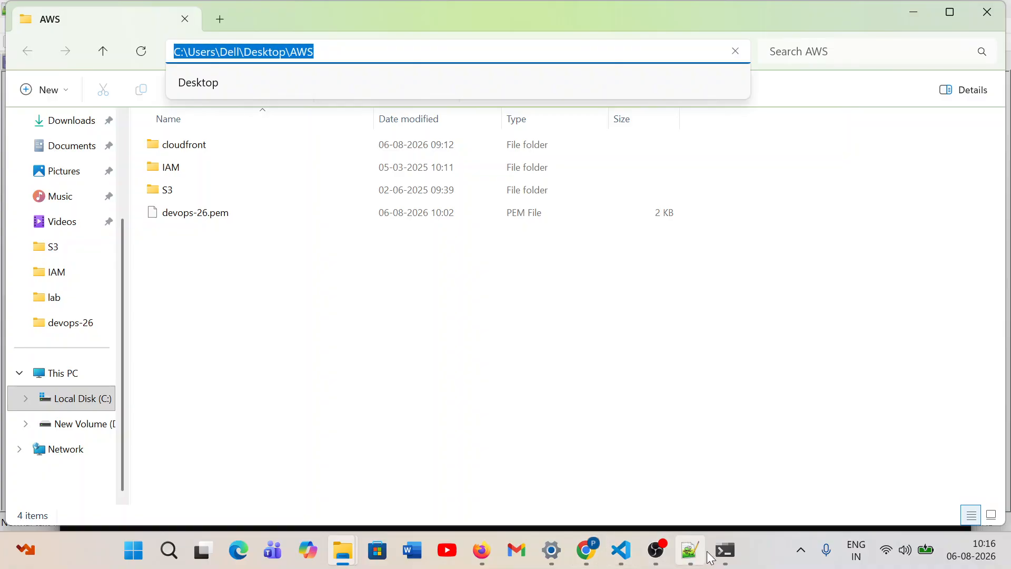
mouse_move(726, 551)
left_click(716, 468)
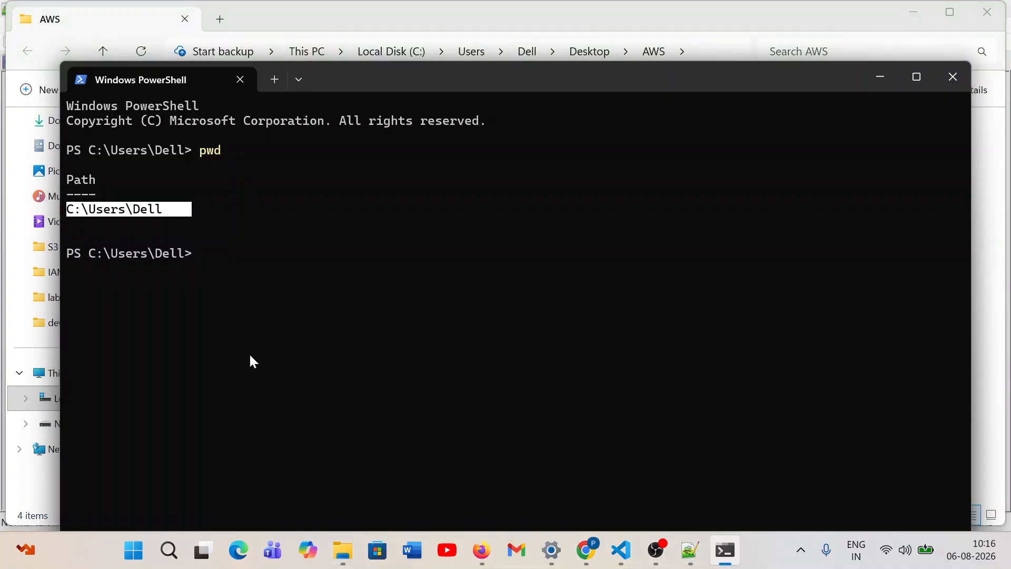
- Change into the Desktop folder and list its contents
type("cd ")
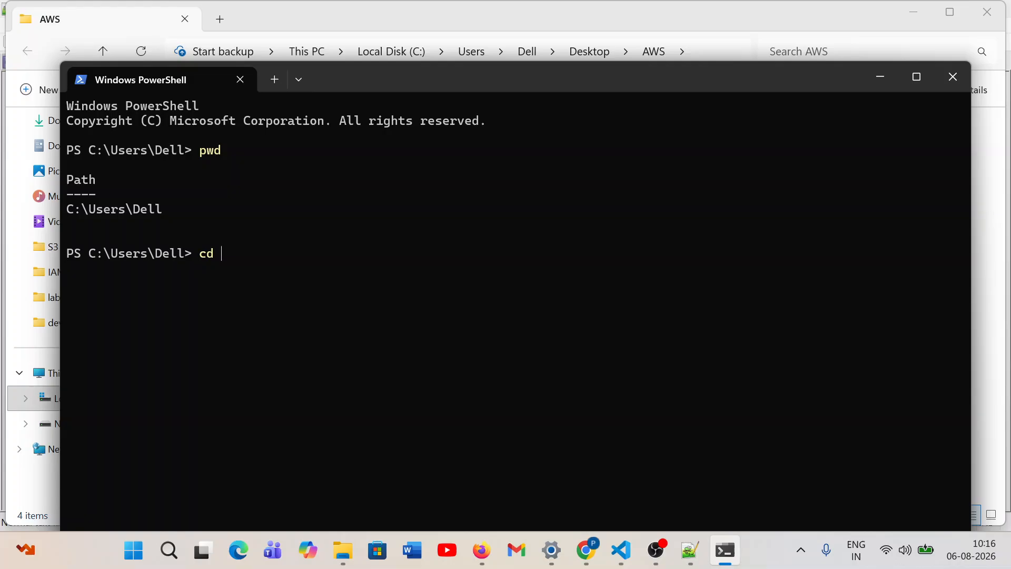
type("Desk")
key("Tab")
key("Return")
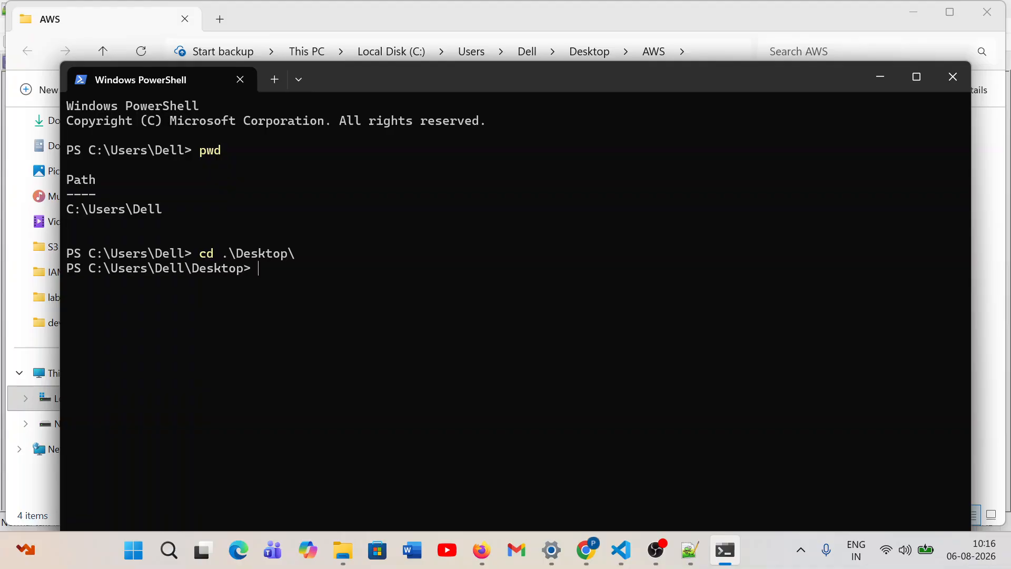
type("ls")
key("Return")
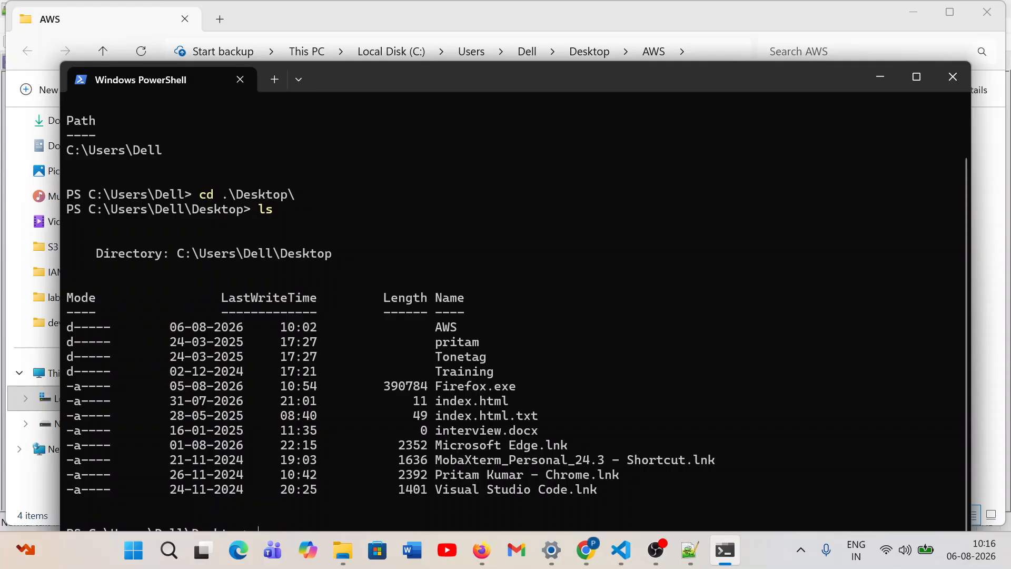
- Change into the AWS folder, list it, and mark devops-26.pem in the listing
type("cd AW")
key("Tab")
scroll(752, 363, "up", 2)
scroll(753, 362, "down", 2)
scroll(751, 355, "up", 2)
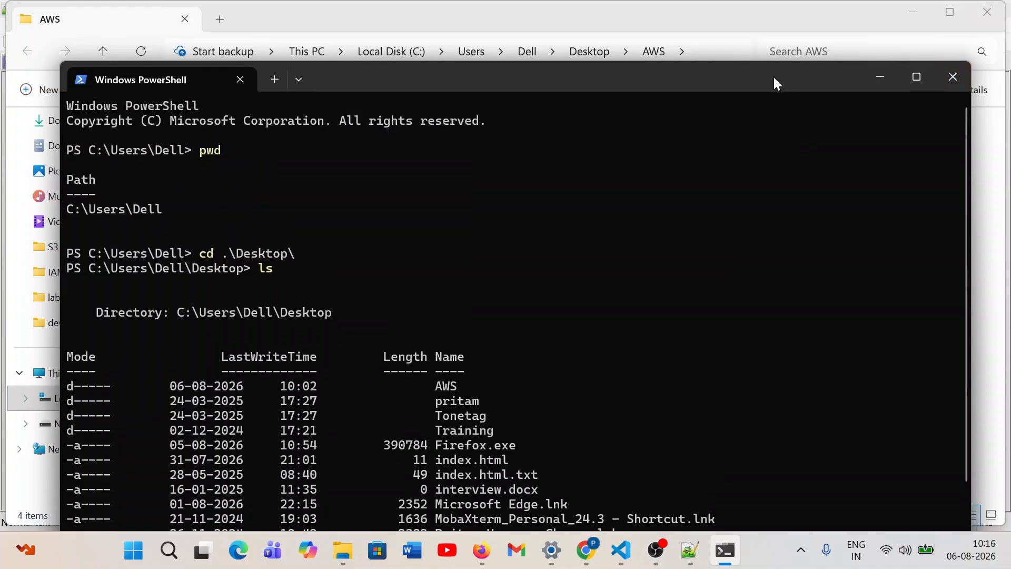
left_click_drag(766, 72, 755, 34)
scroll(686, 272, "down", 2)
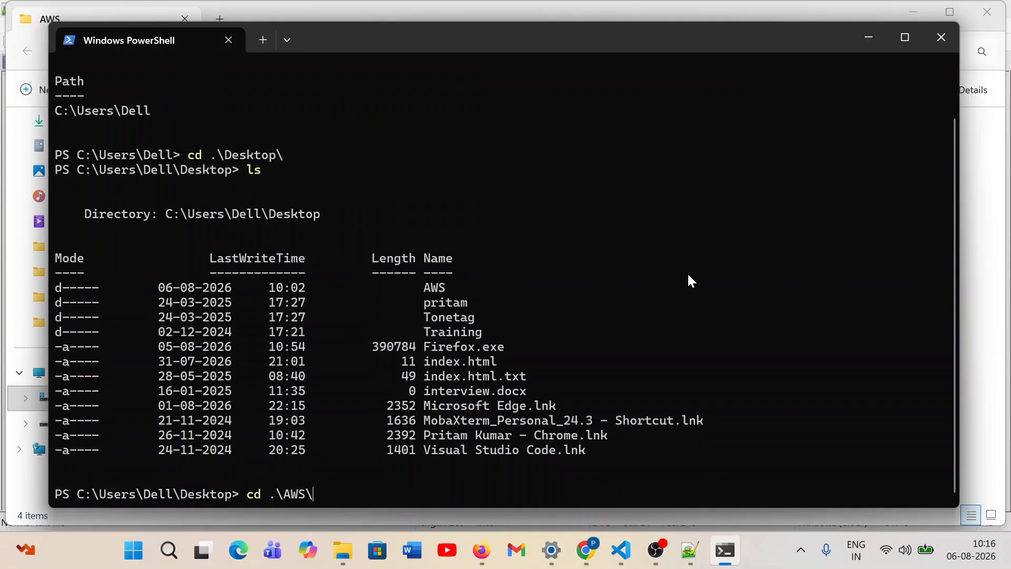
key("Return")
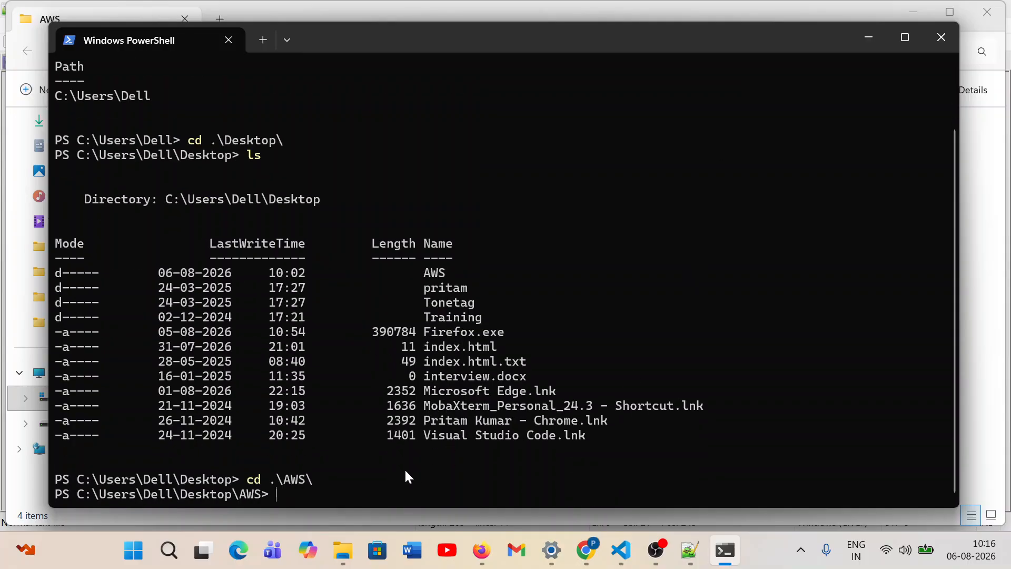
type("ls")
key("Return")
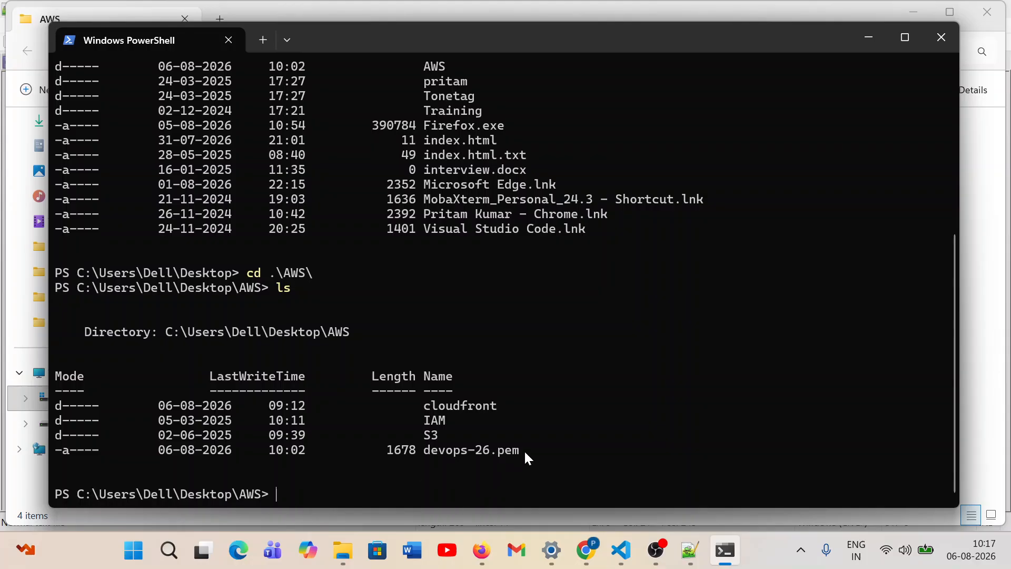
left_click_drag(526, 451, 426, 449)
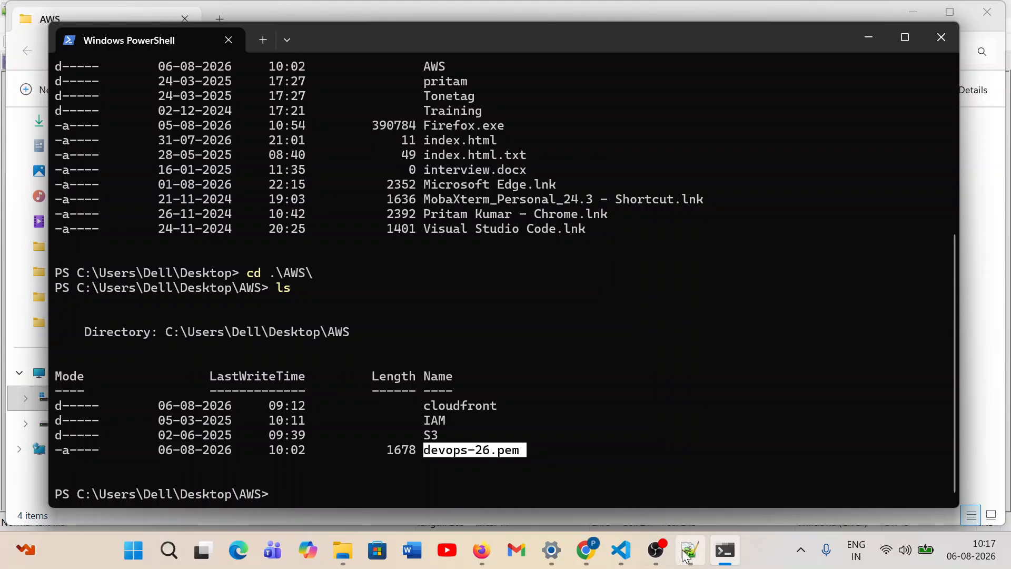
mouse_move(690, 550)
left_click(691, 477)
left_click(460, 303)
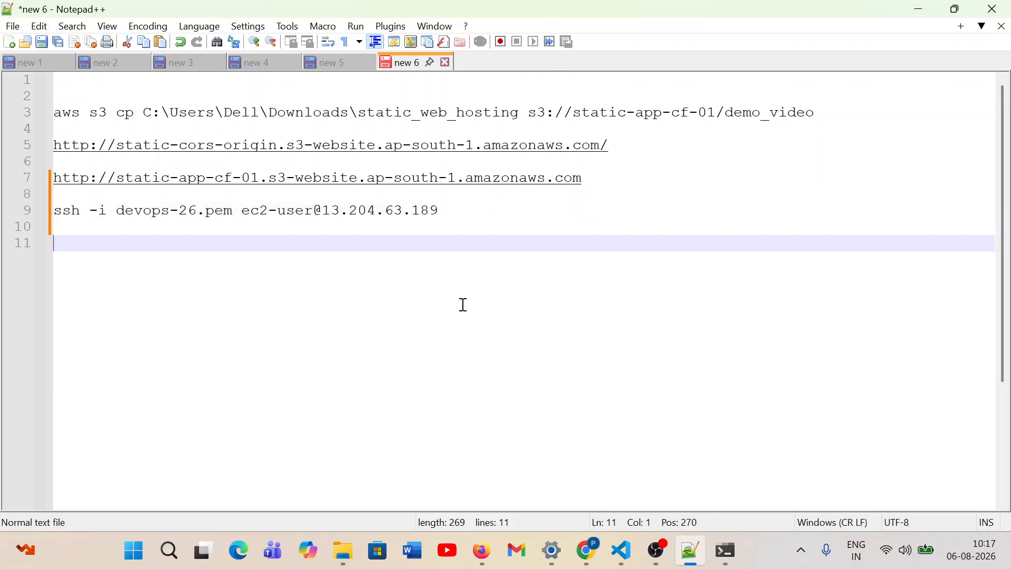
left_click_drag(437, 211, 56, 215)
key("ctrl+c")
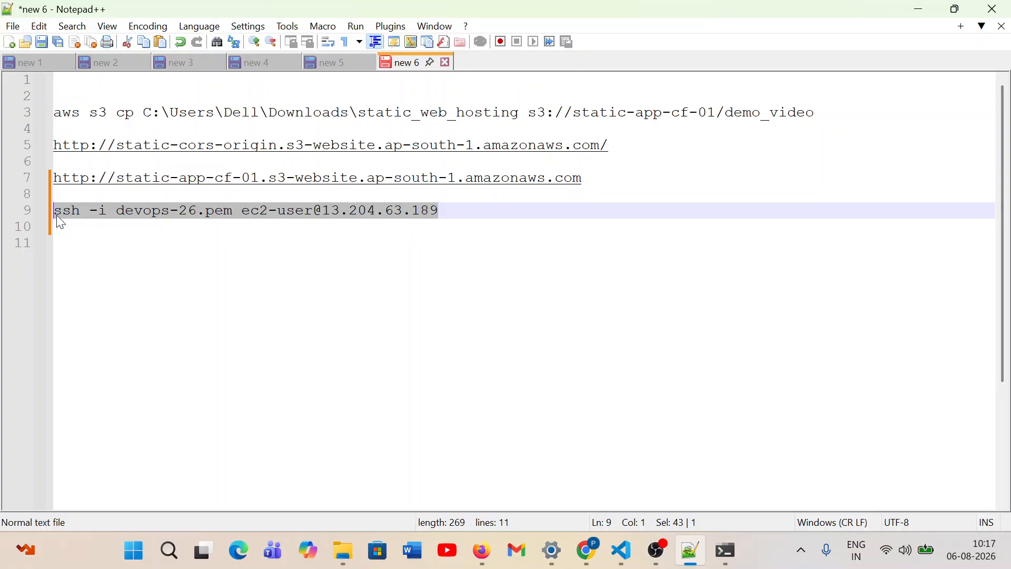
left_click(726, 552)
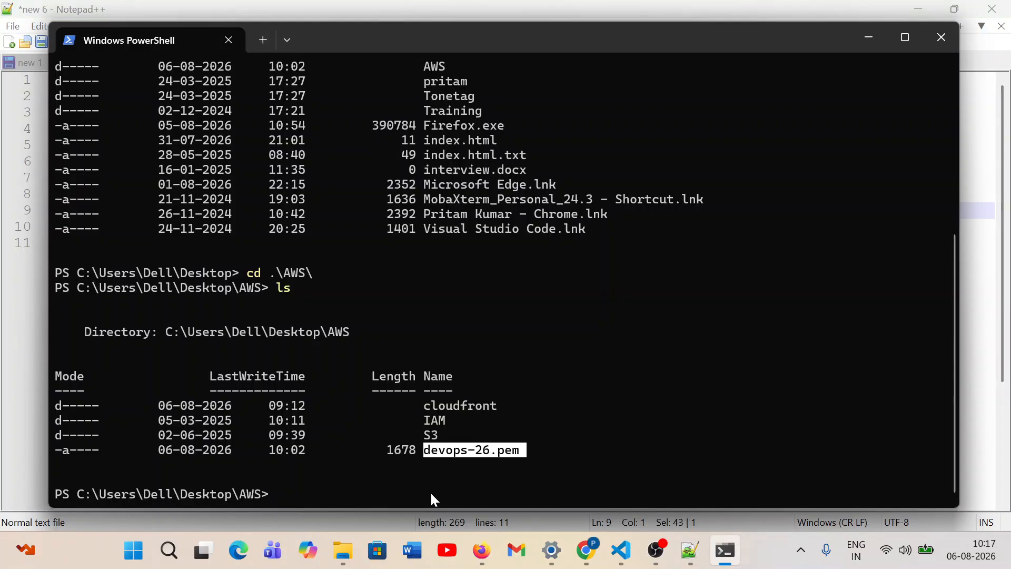
left_click(399, 492)
key("ctrl+v")
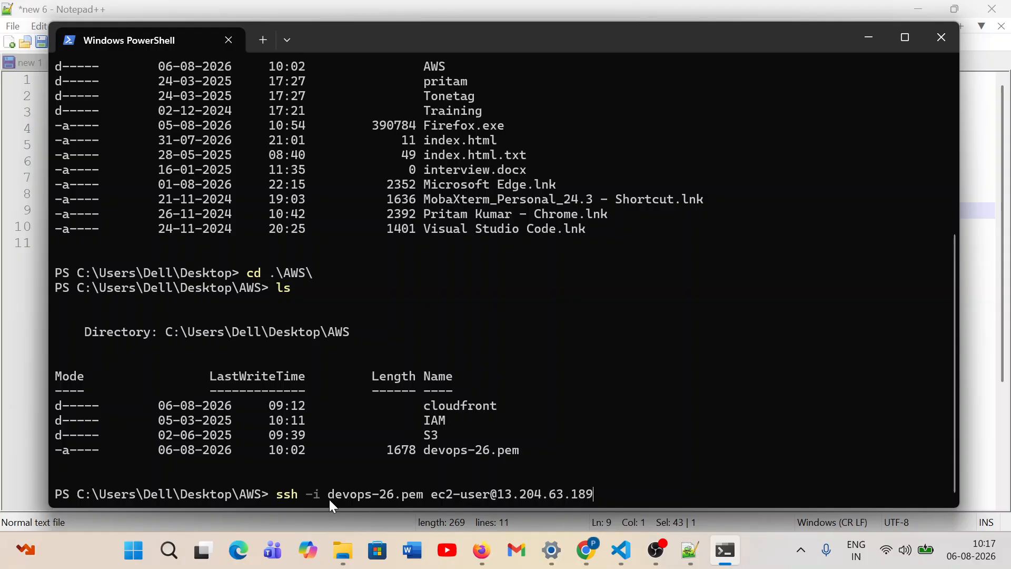
key("Return")
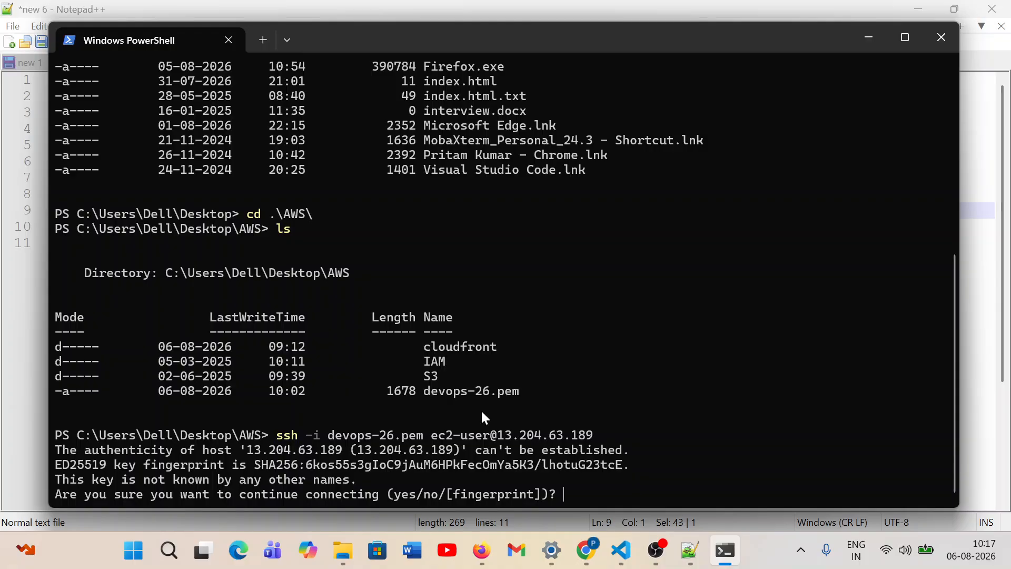
- Answer yes to trust the ED25519 host key and log in as ec2-user
type("yes")
left_click_drag(230, 435, 118, 438)
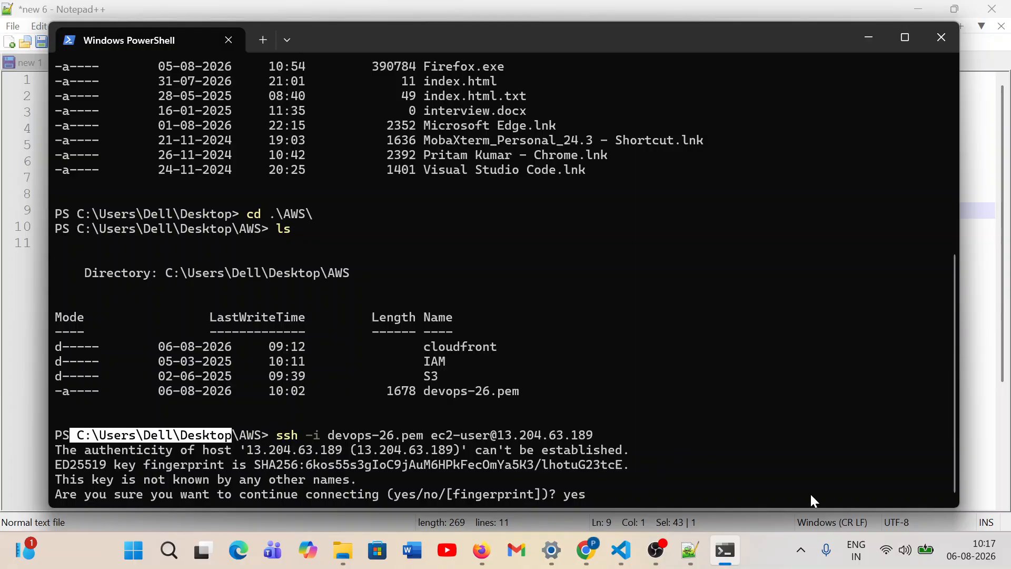
key("Return")
key("Return")
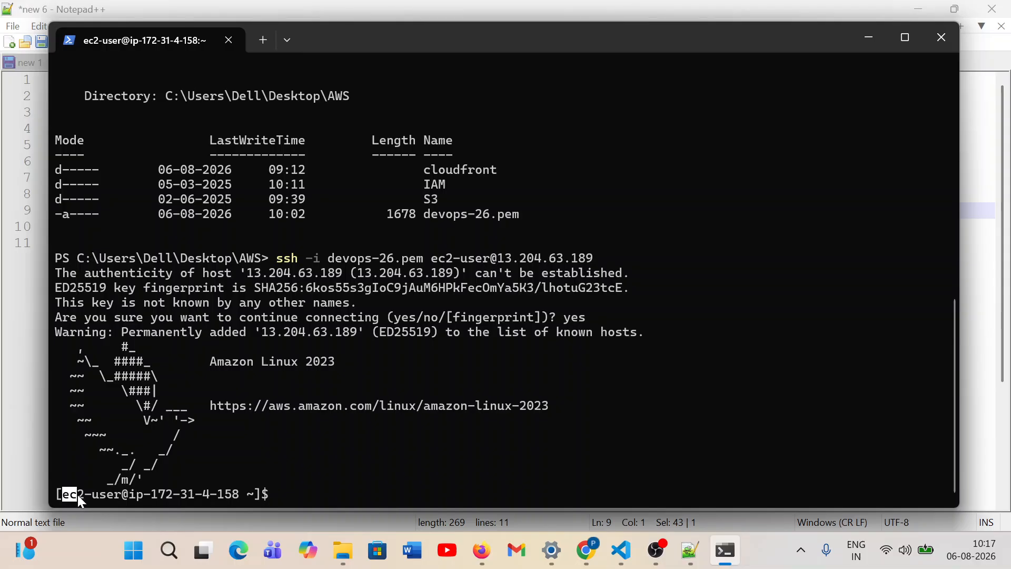
left_click_drag(78, 494, 239, 500)
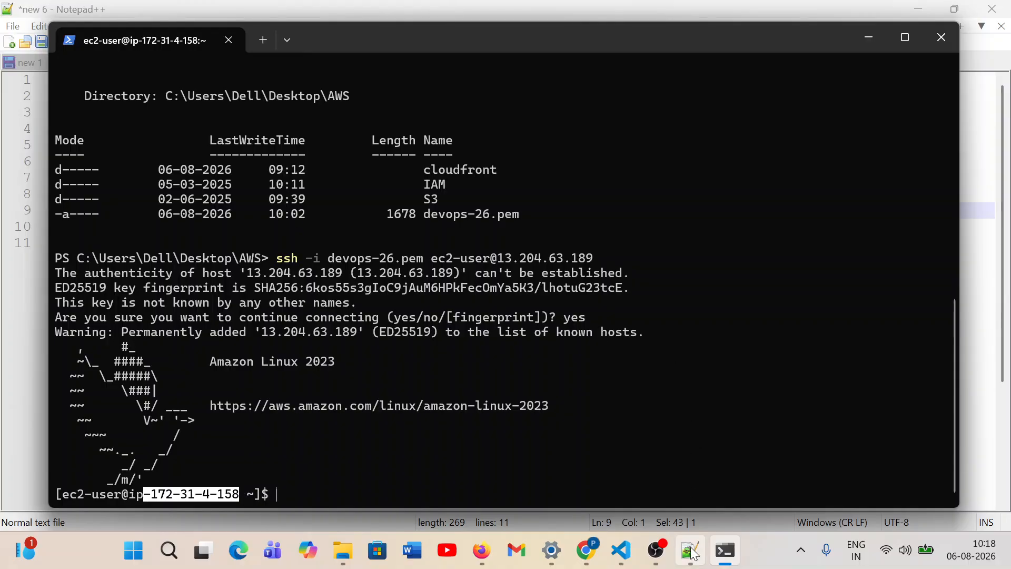
mouse_move(590, 548)
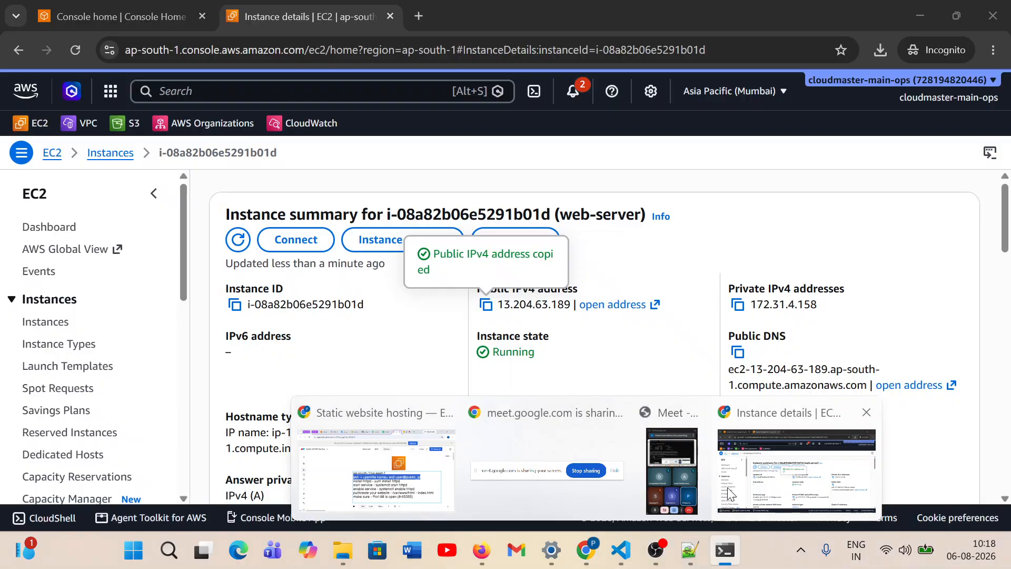
left_click(729, 492)
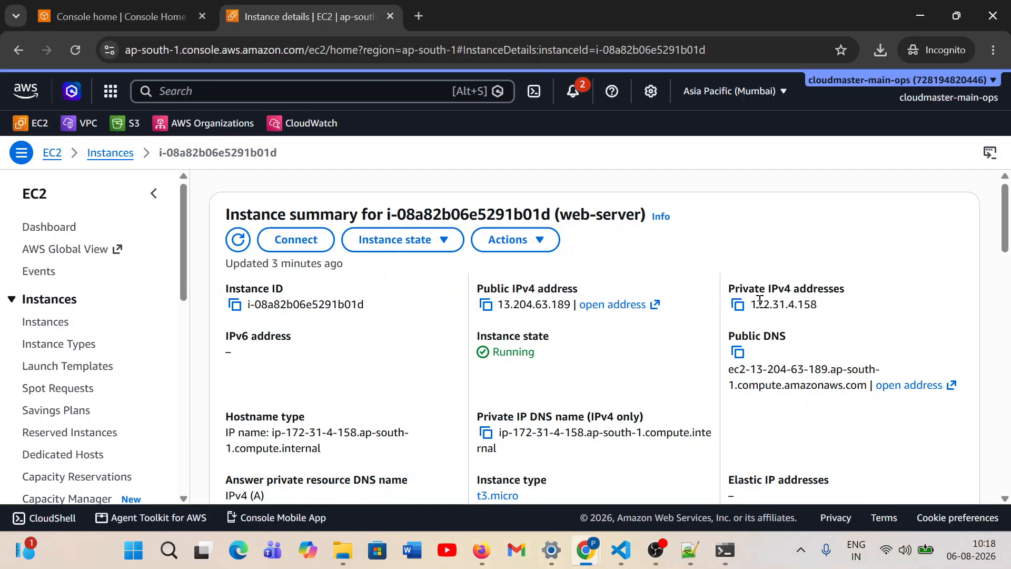
left_click_drag(760, 300, 809, 305)
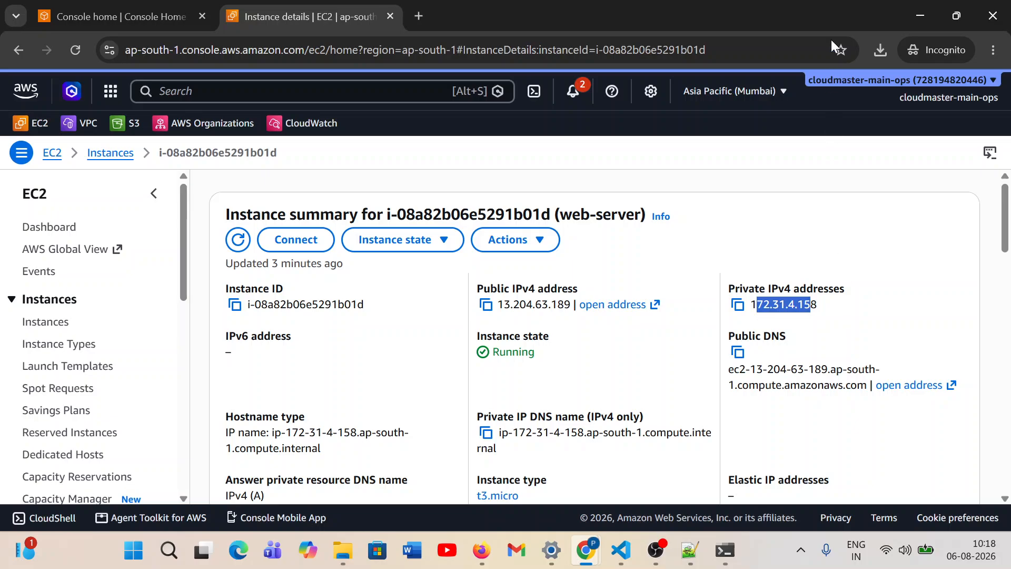
mouse_move(737, 561)
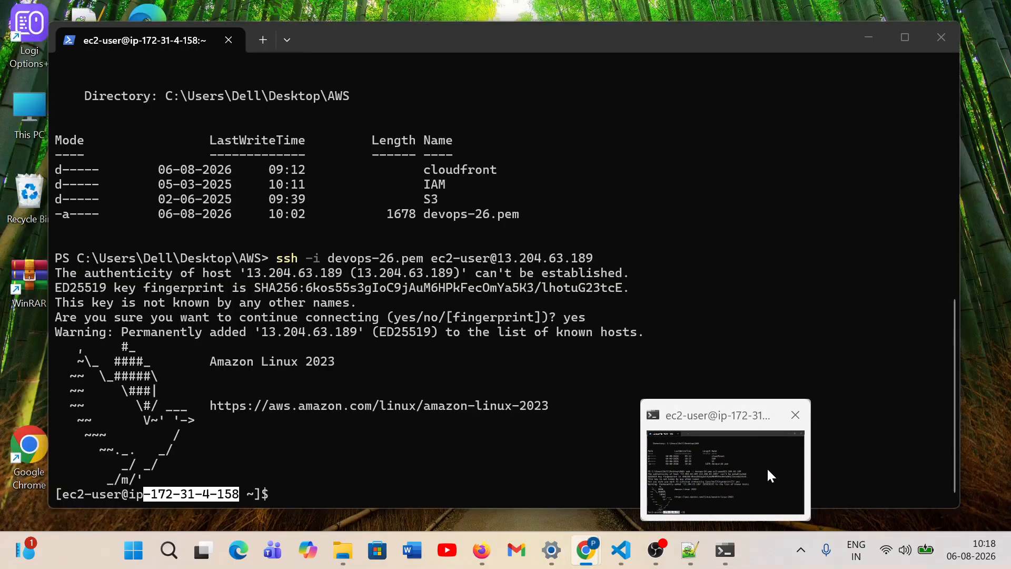
- Run uname in the SSH session, which reports Linux
left_click(764, 466)
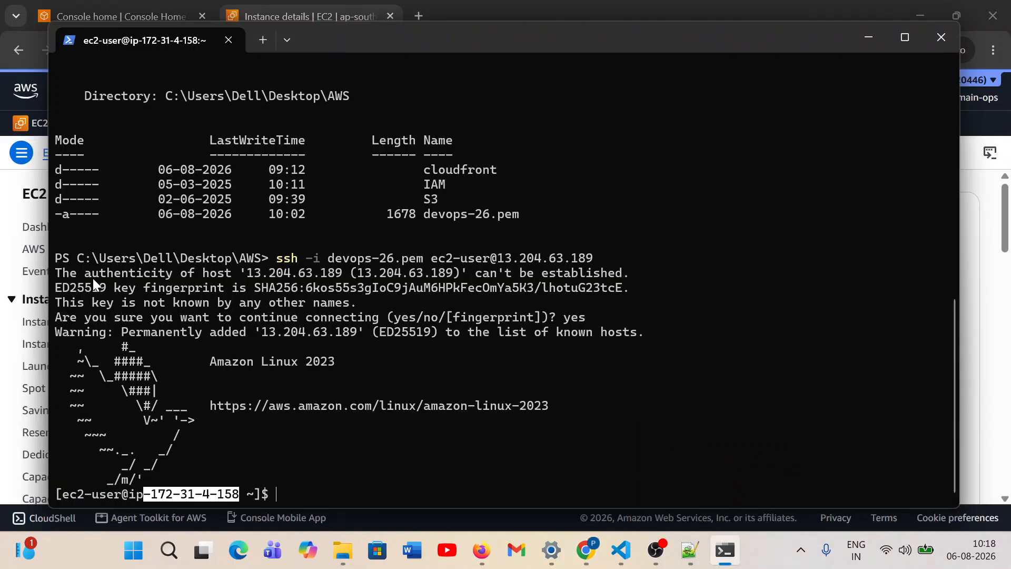
left_click_drag(59, 492, 122, 489)
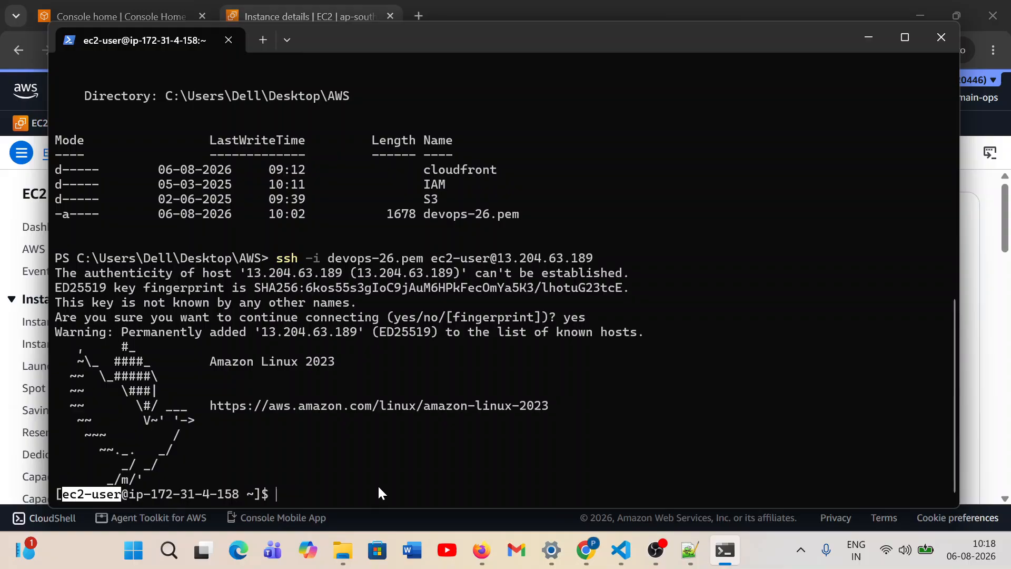
type("u")
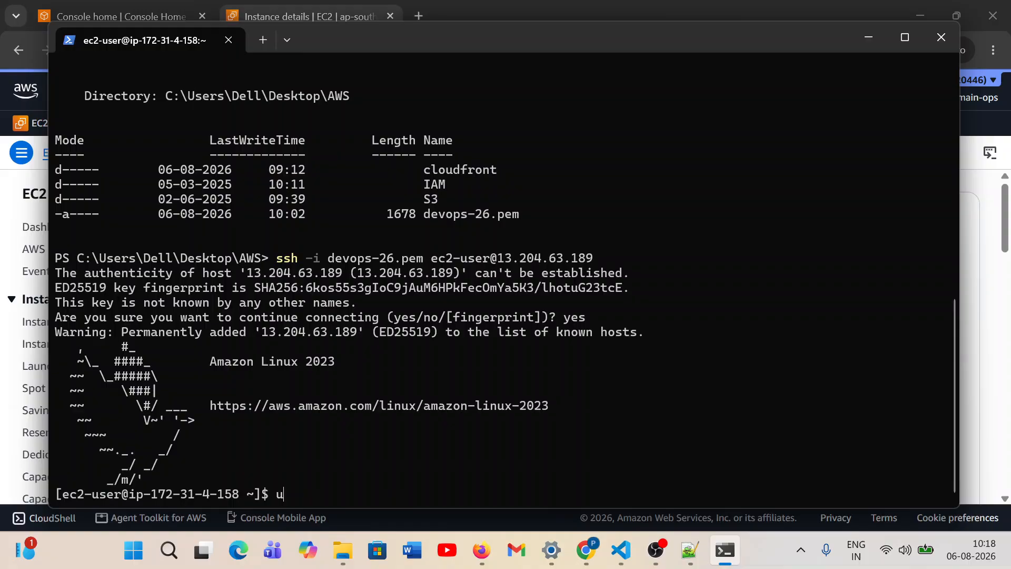
type("name")
key("Return")
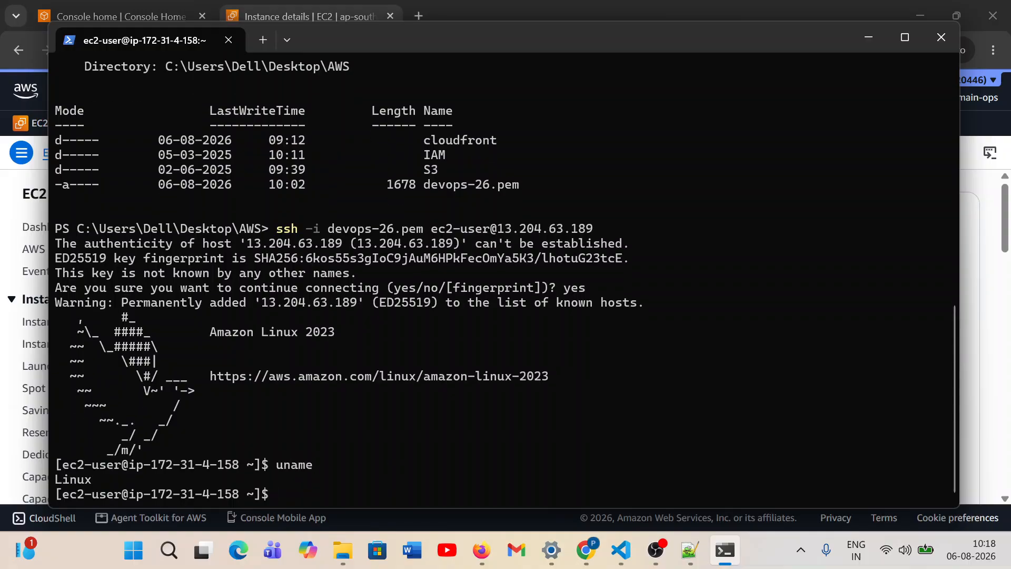
left_click_drag(328, 465, 263, 465)
left_click(169, 457)
- Run whoami, which returns ec2-user, and review the session output
left_click_drag(62, 466, 127, 467)
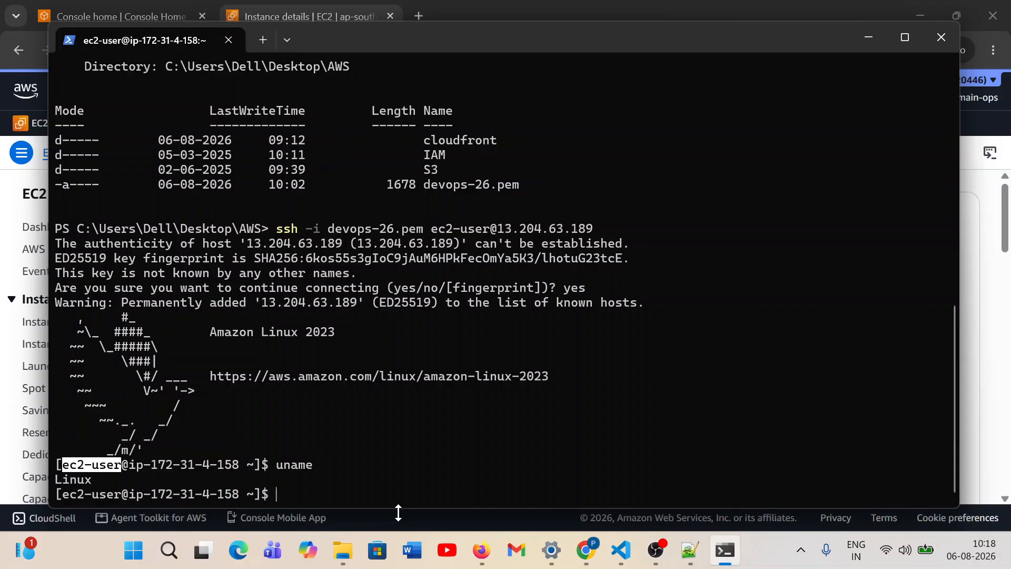
type("whoami")
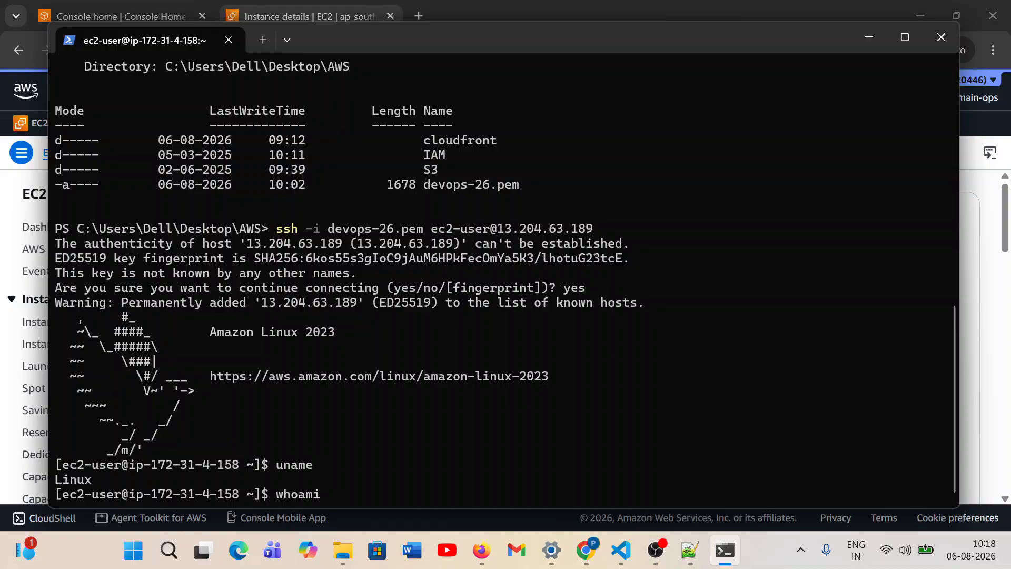
key("Return")
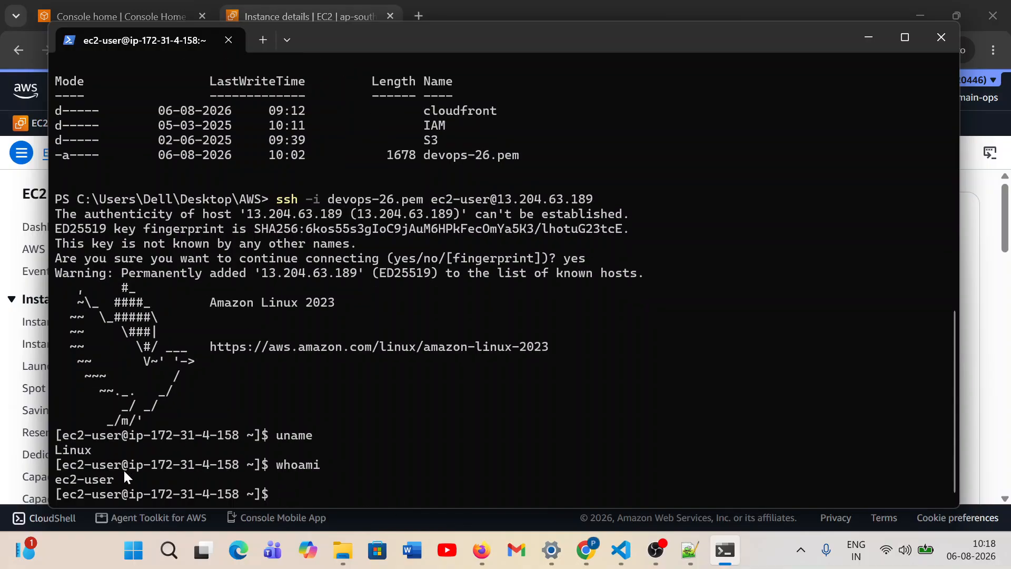
left_click_drag(122, 479, 52, 481)
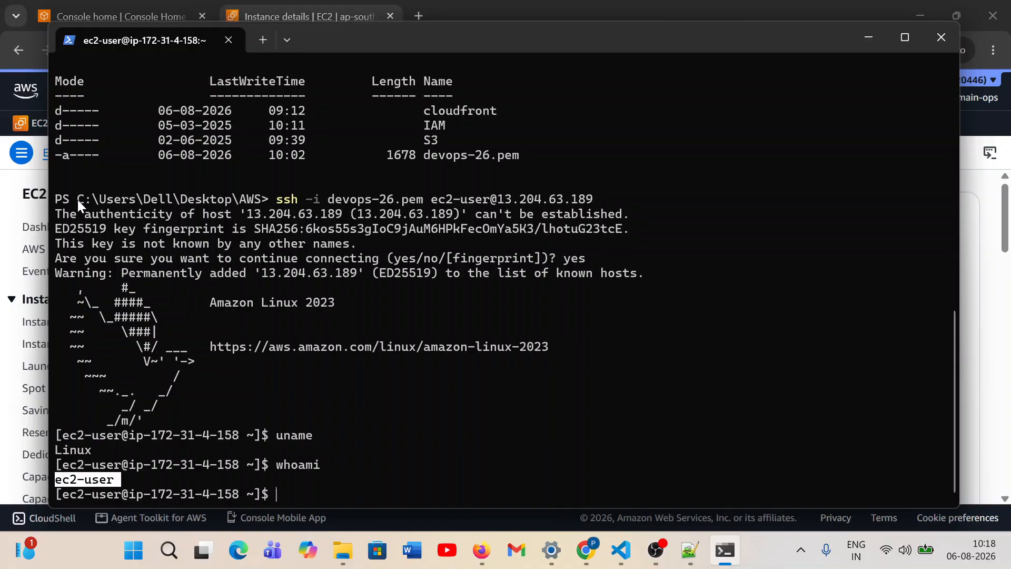
left_click_drag(77, 201, 227, 205)
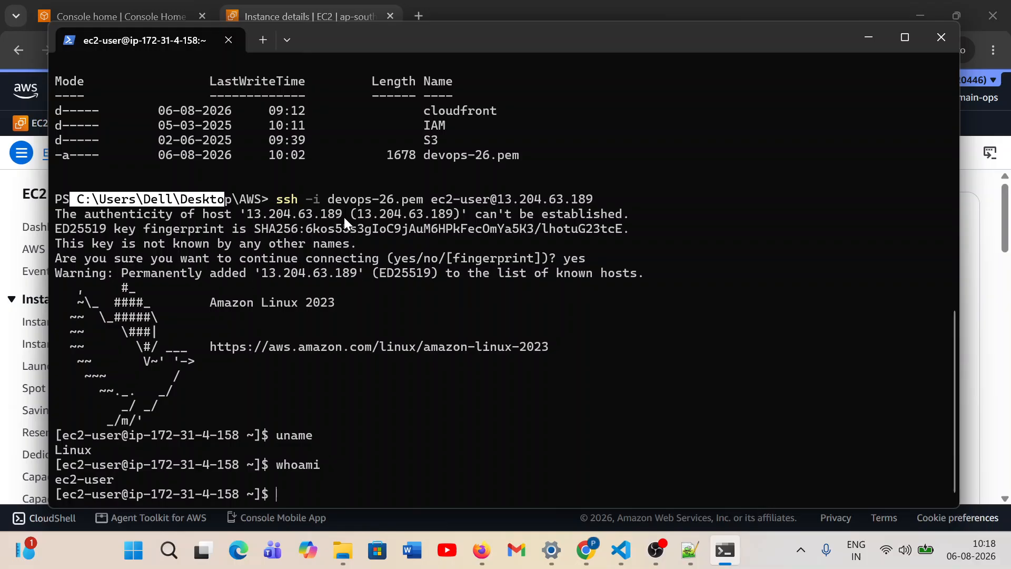
left_click_drag(273, 199, 516, 201)
left_click(232, 367)
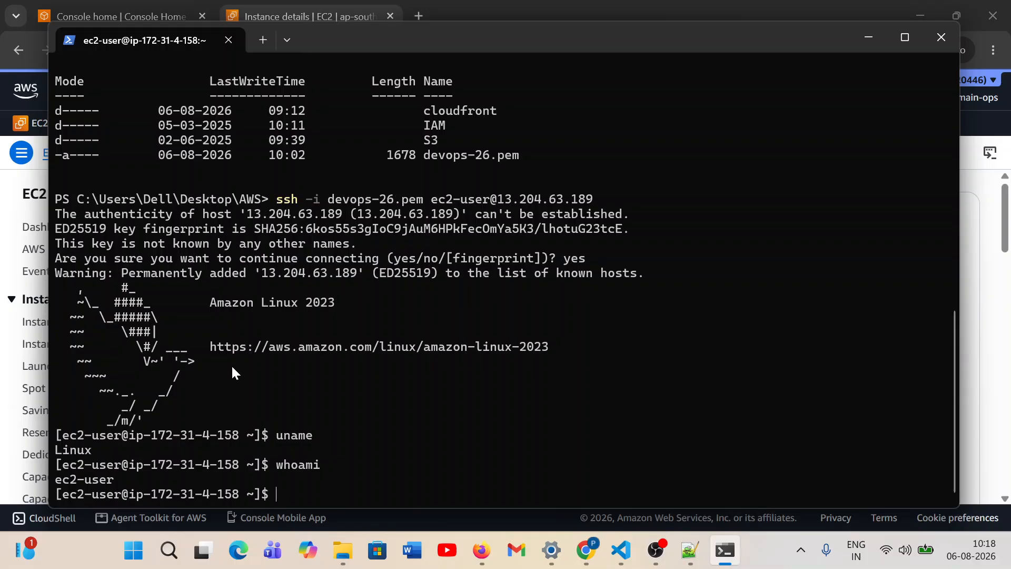
left_click_drag(78, 437, 202, 439)
left_click_drag(159, 463, 257, 453)
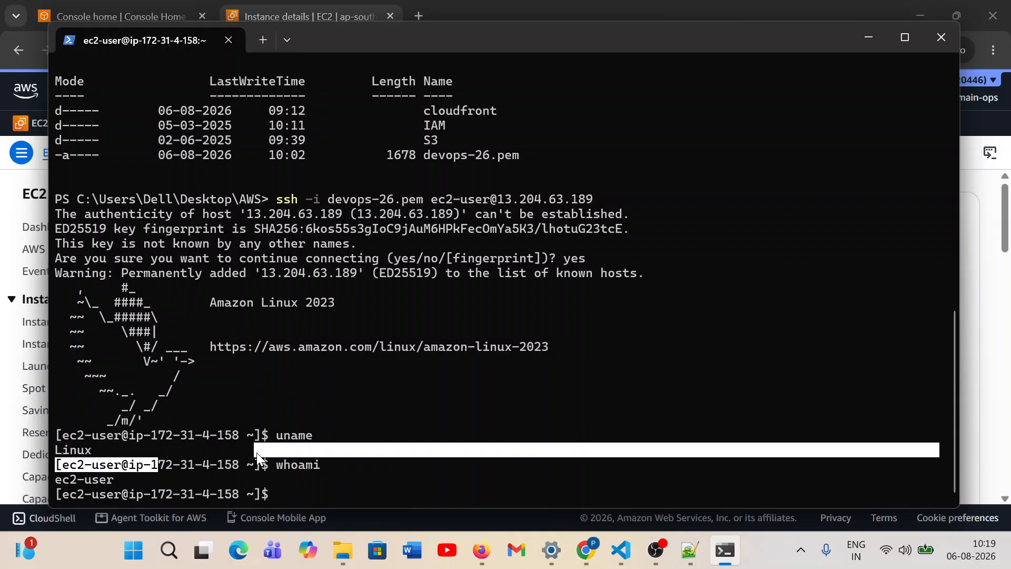
left_click(217, 468)
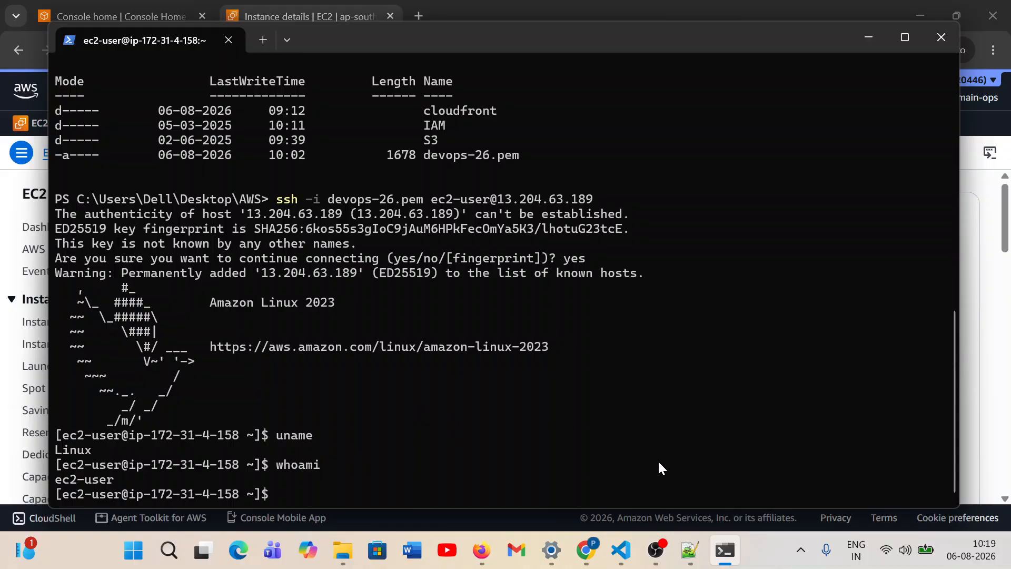
- Select the 'yum install httpd' command in the Eraser Static website hosting notes
mouse_move(586, 551)
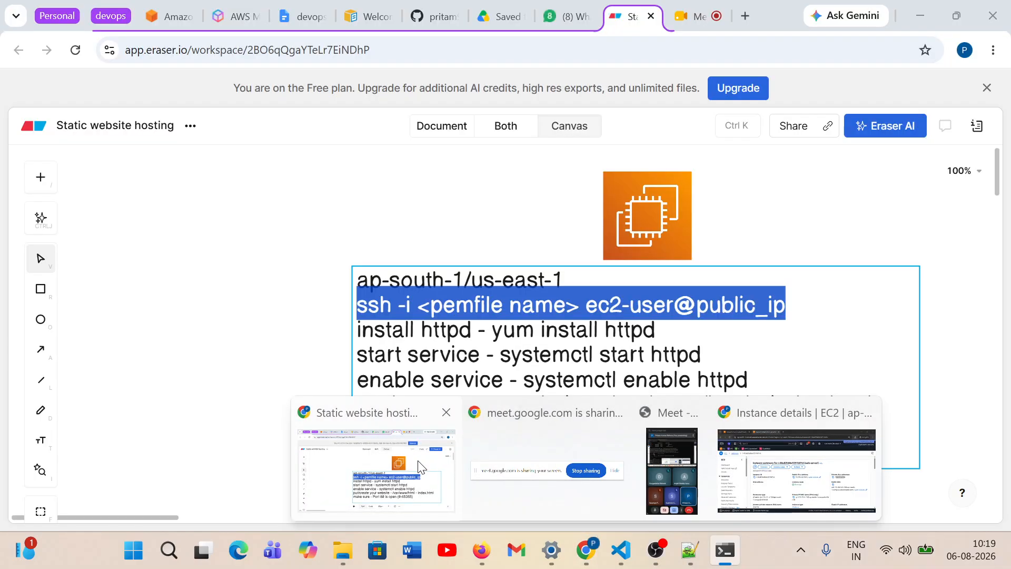
left_click(421, 466)
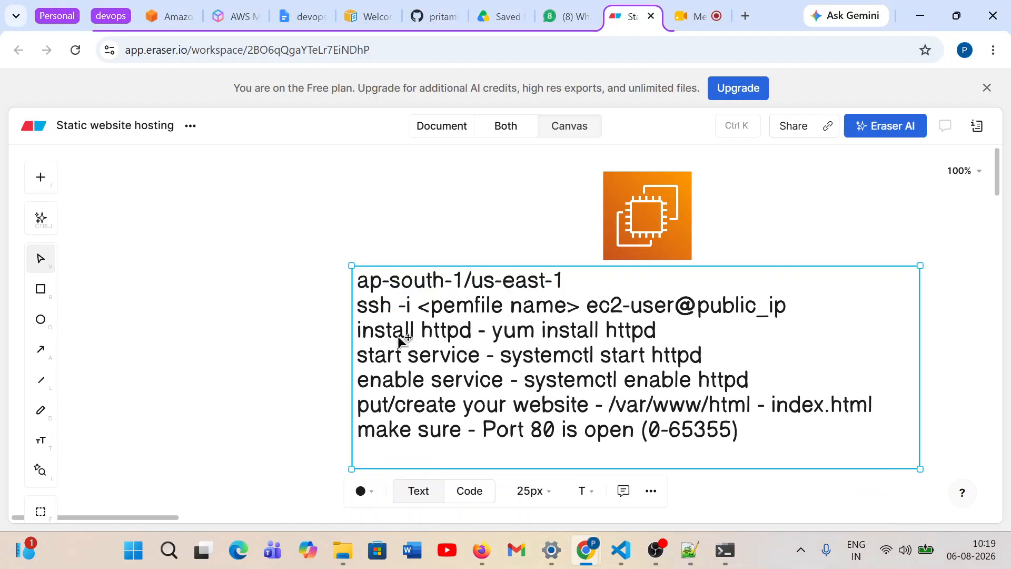
double_click(503, 335)
key("ctrl+a")
left_click(501, 333)
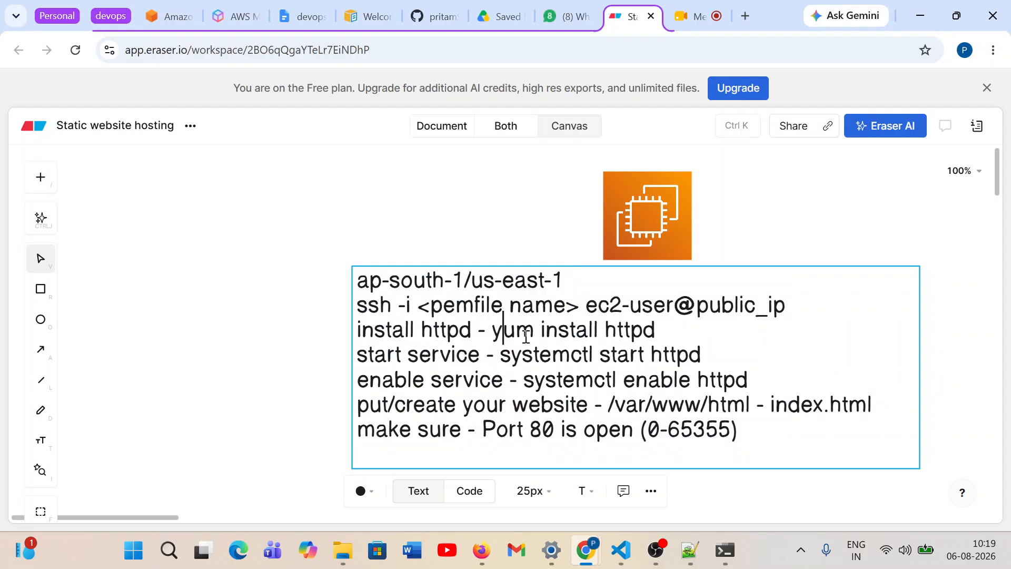
left_click_drag(492, 330, 656, 330)
key("ctrl+c")
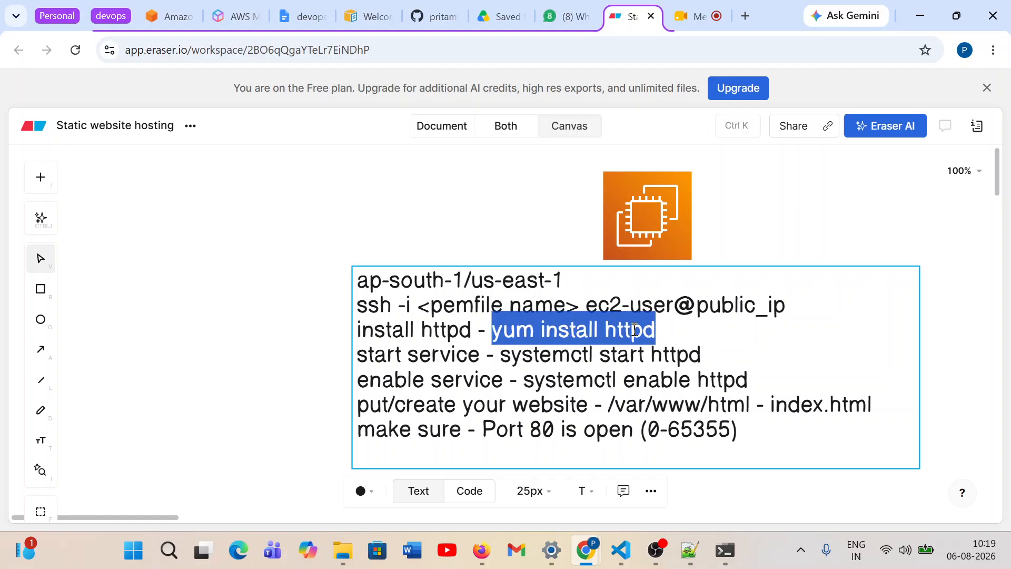
- Paste and run yum install httpd, which is refused for lacking superuser privileges
left_click(728, 537)
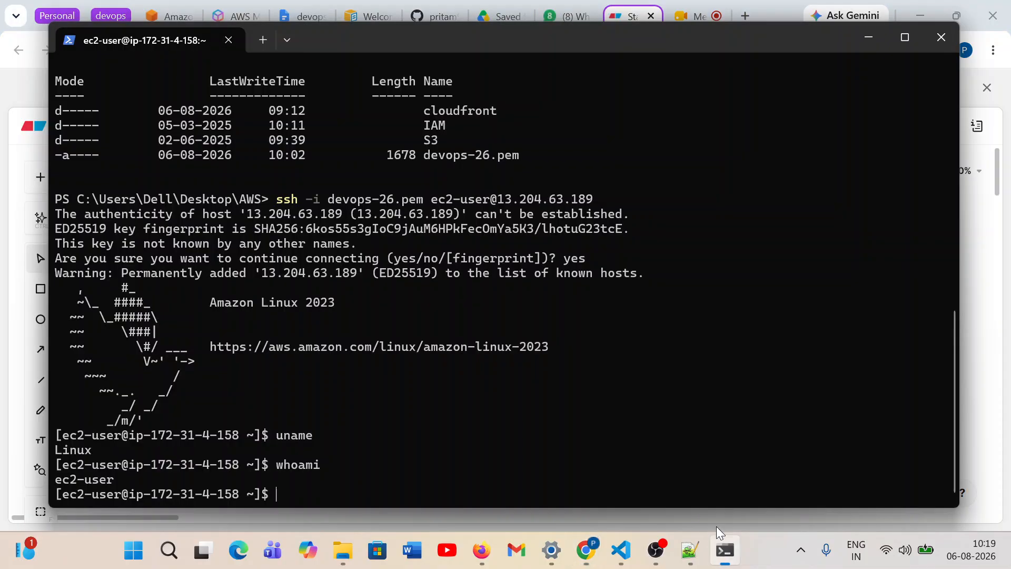
key("ctrl+v")
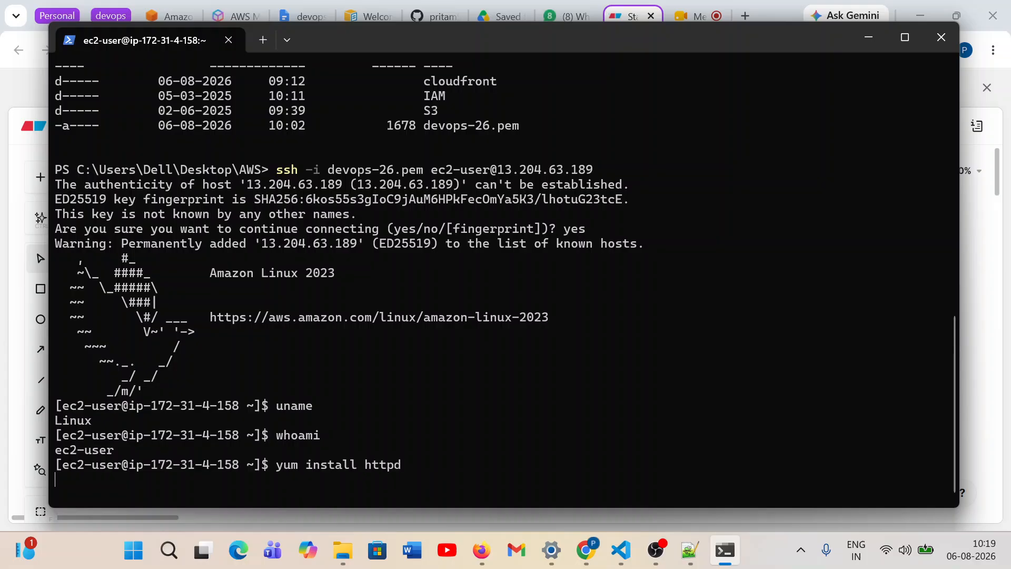
key("BackSpace")
key("Return")
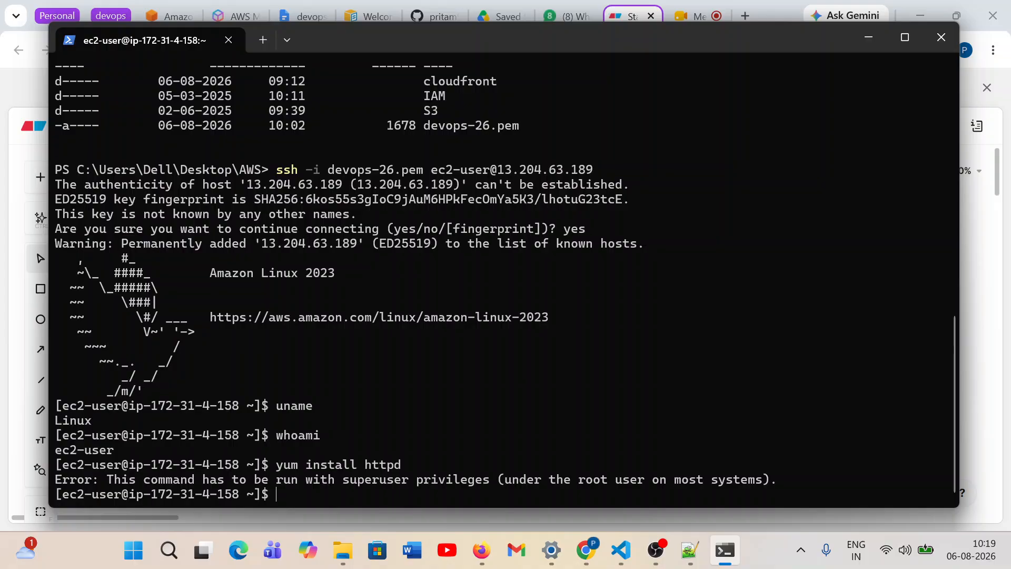
left_click_drag(347, 481, 483, 476)
left_click(480, 488)
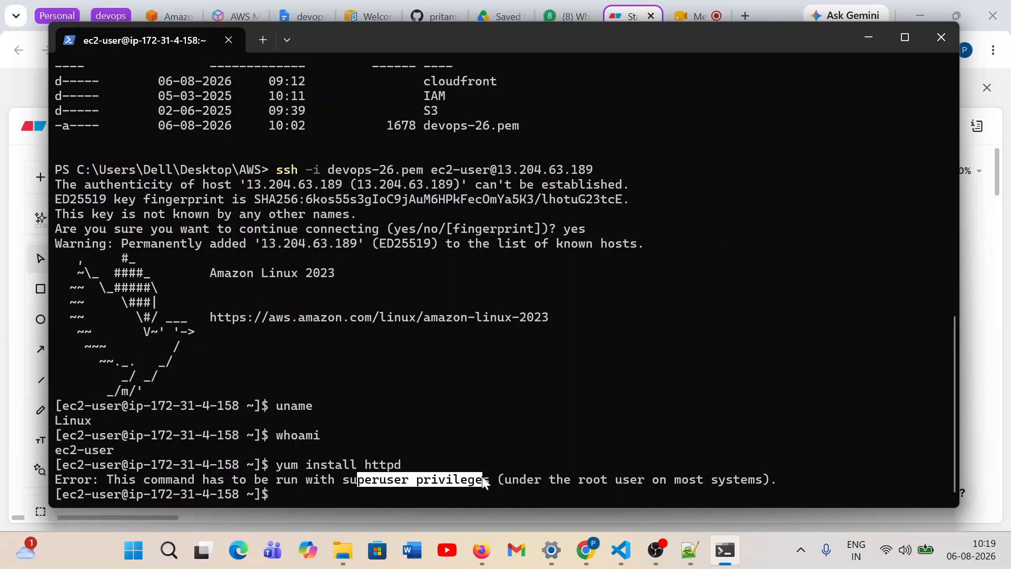
- Switch to a root shell with sudo -i and confirm whoami returns root
type("sudo ")
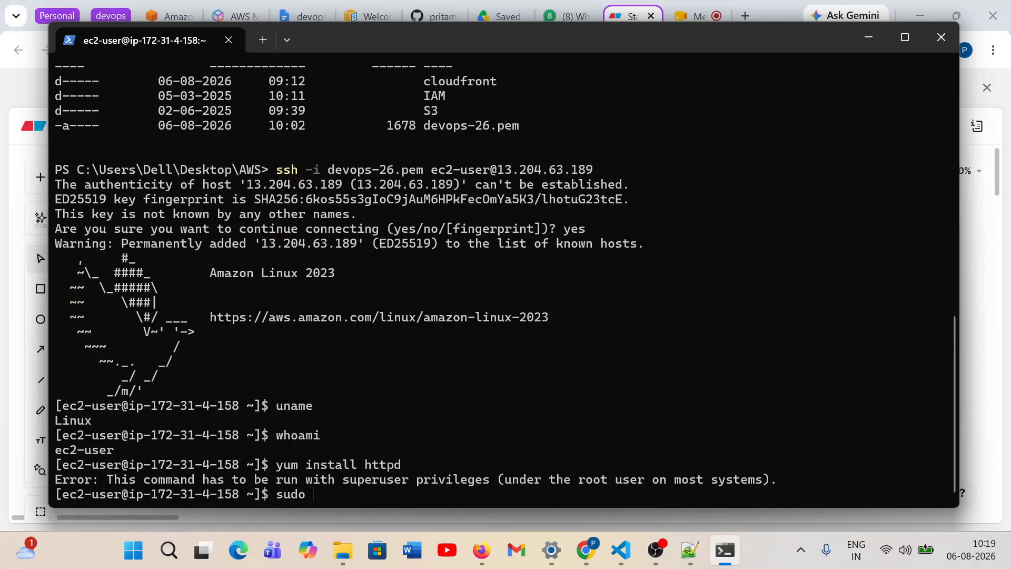
type("-i")
key("Return")
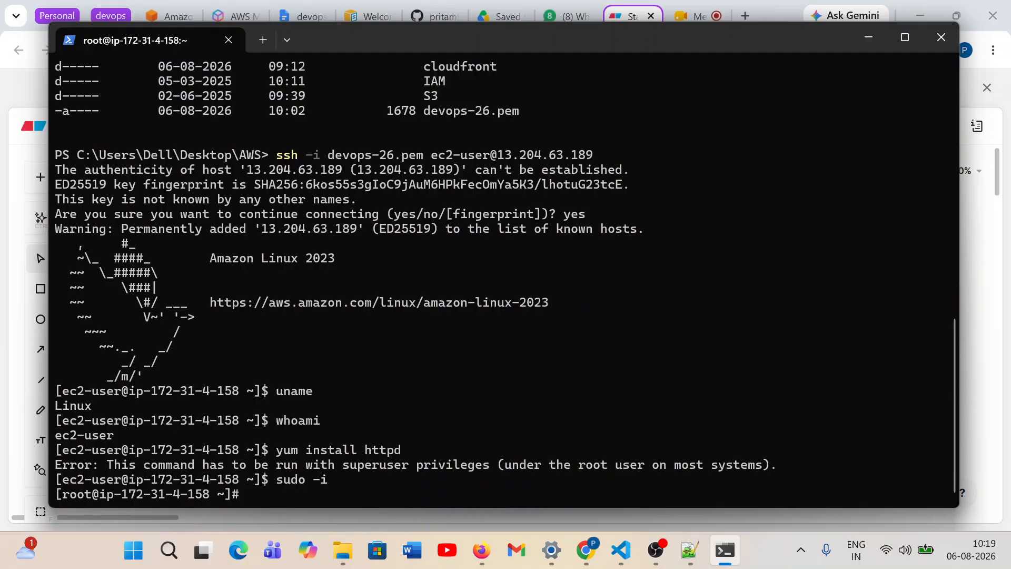
triple_click(77, 479)
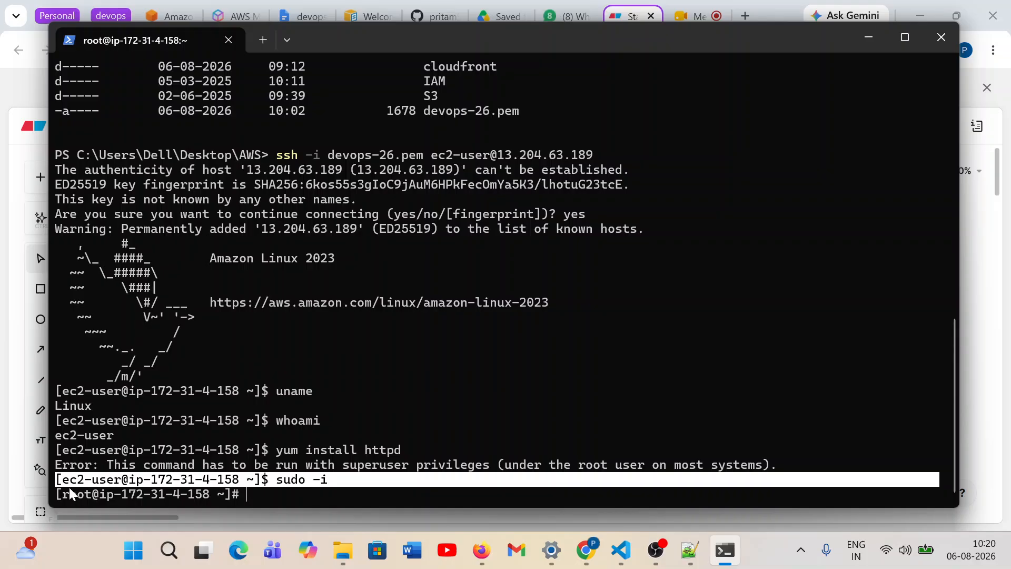
left_click(78, 494)
left_click(294, 494)
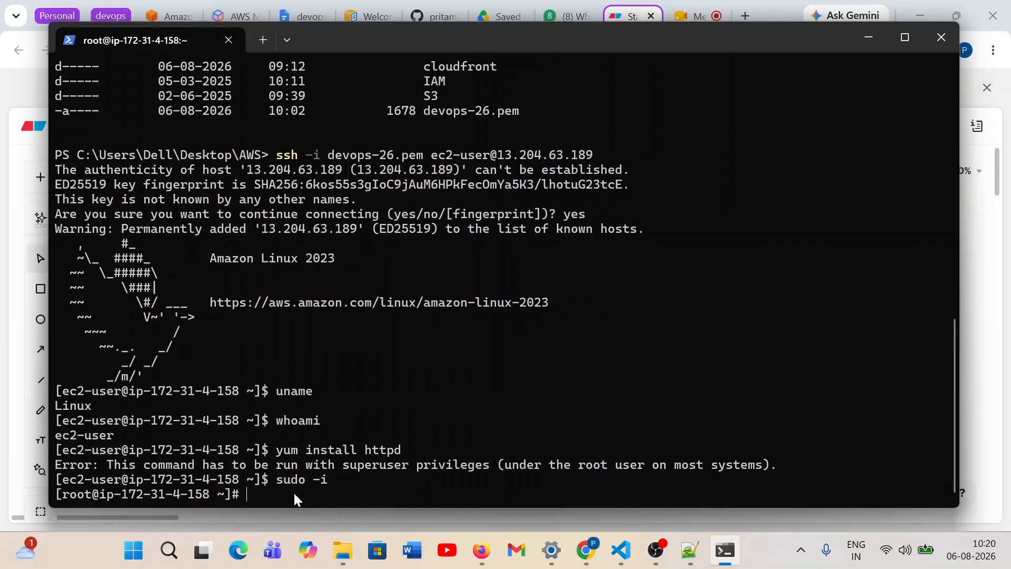
type("whoami")
key("Return")
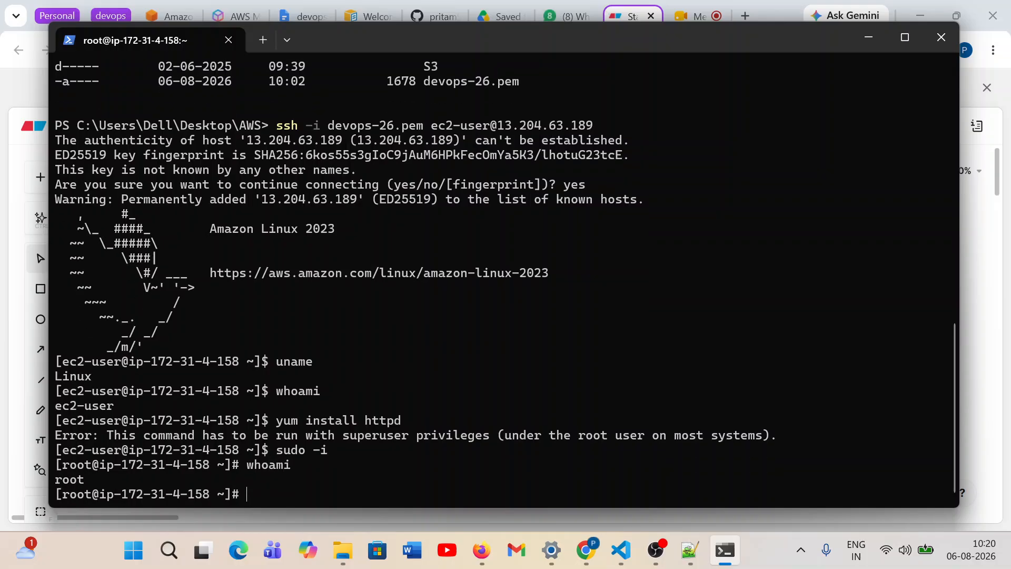
double_click(69, 480)
left_click_drag(276, 448, 292, 450)
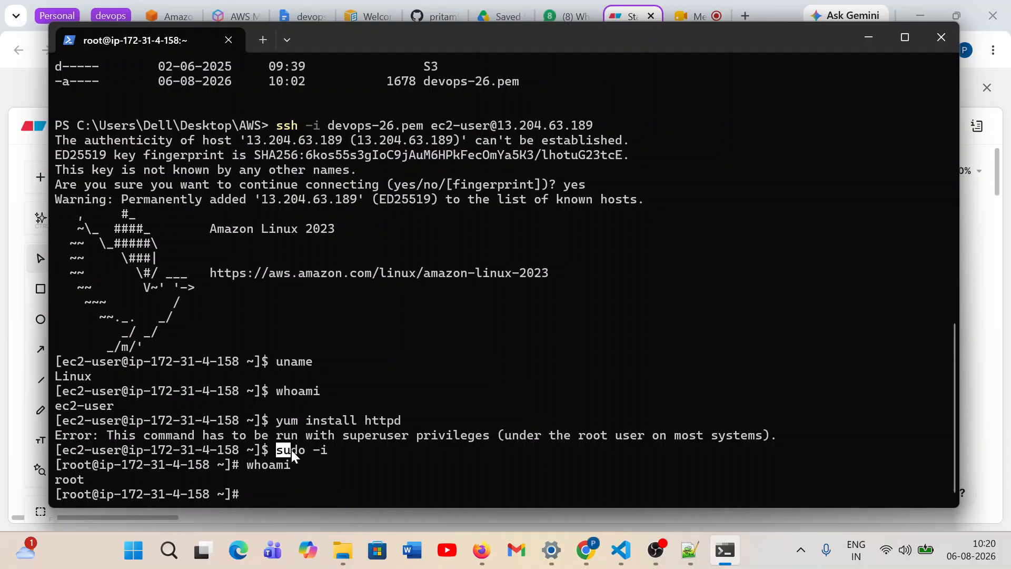
left_click(327, 455)
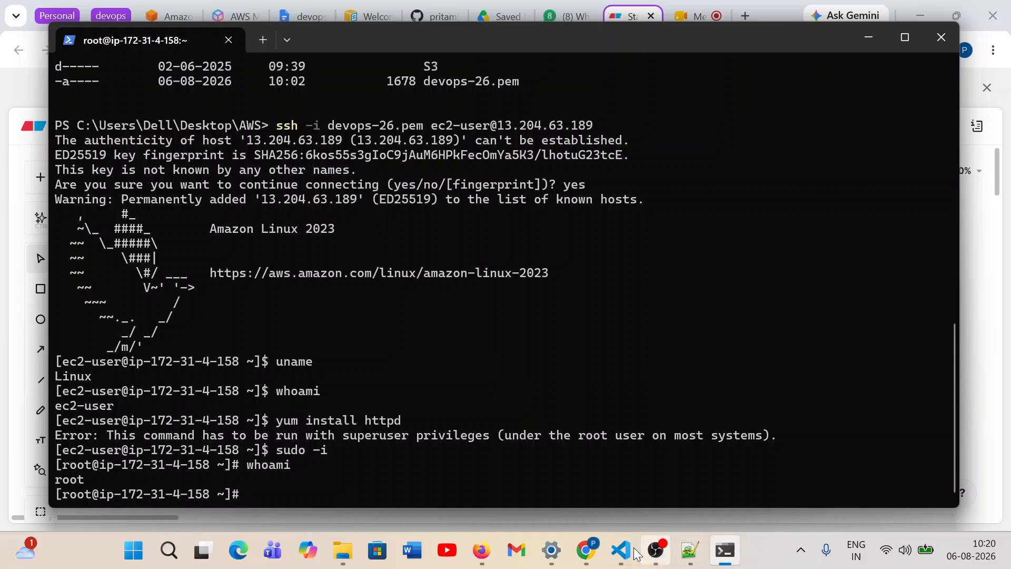
- Type 'switch to root - sudo -i' and 'verify - whoami' on new lines below the ssh step
mouse_move(598, 550)
left_click(429, 472)
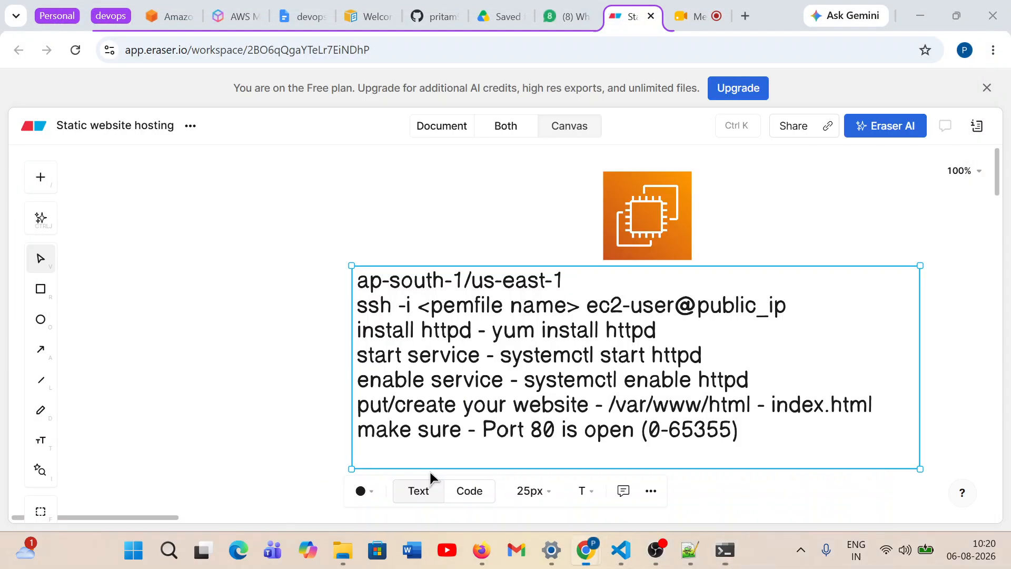
double_click(793, 309)
left_click(791, 305)
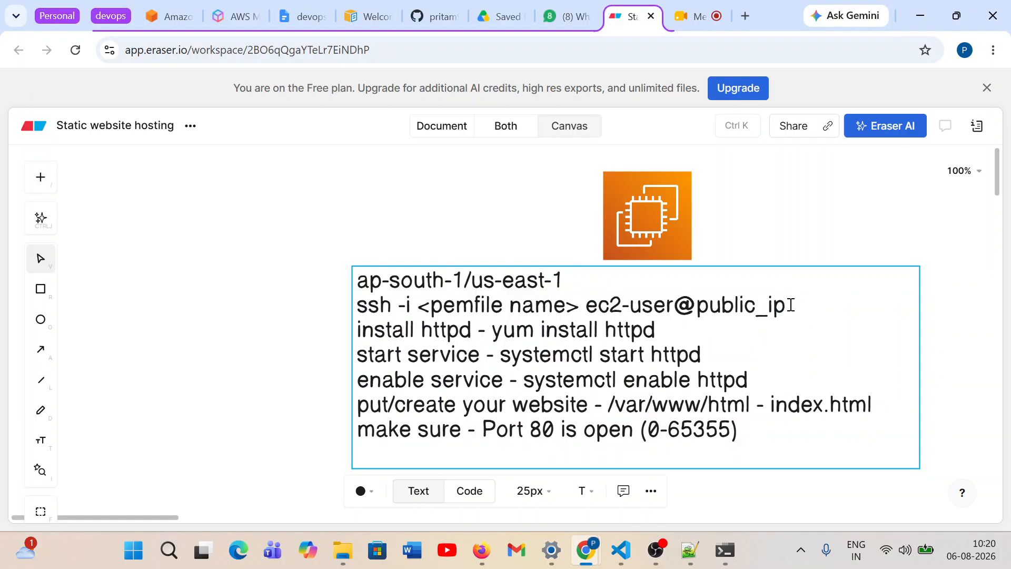
key("Return")
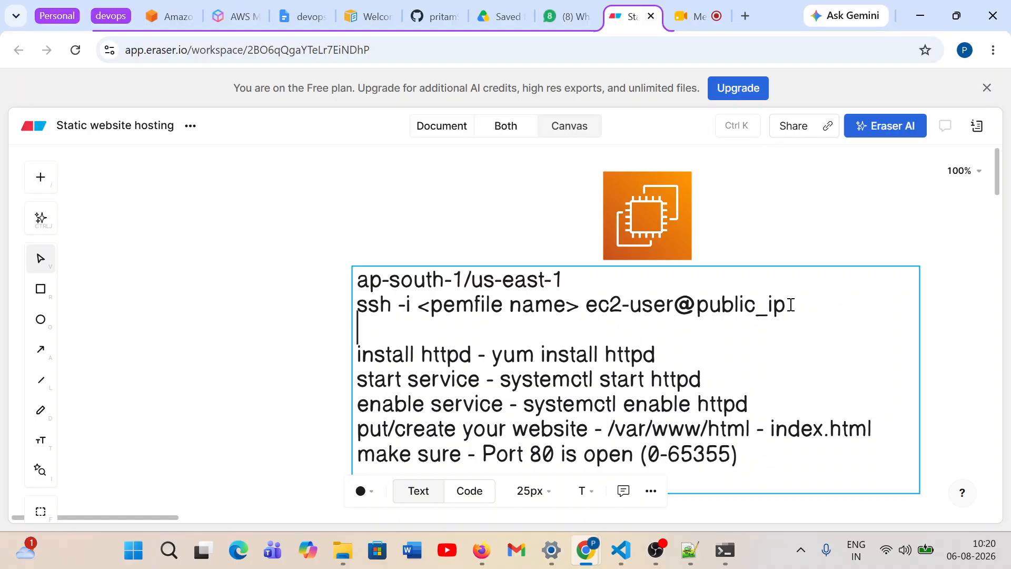
type("switch ")
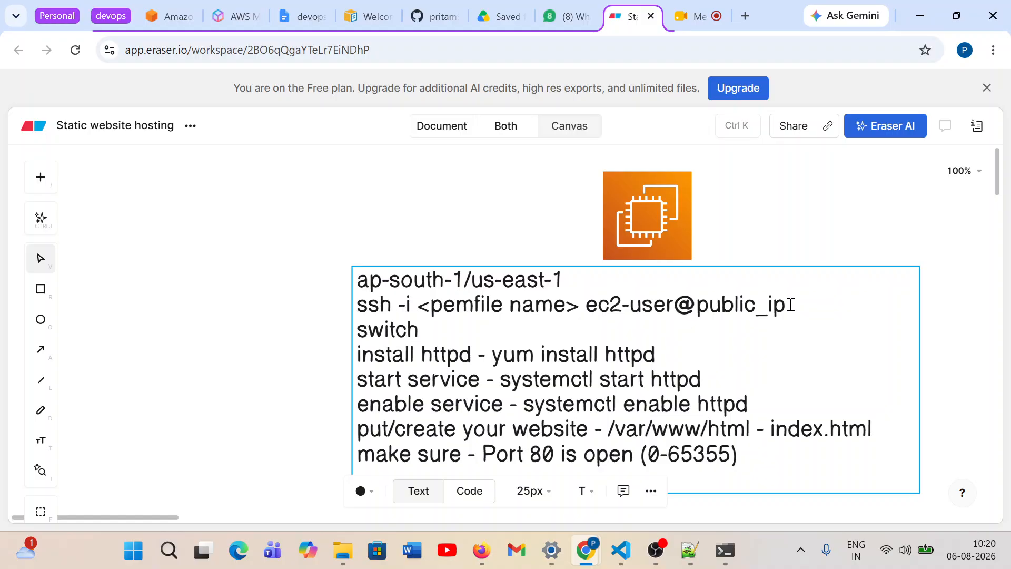
type("to root - sudo -i")
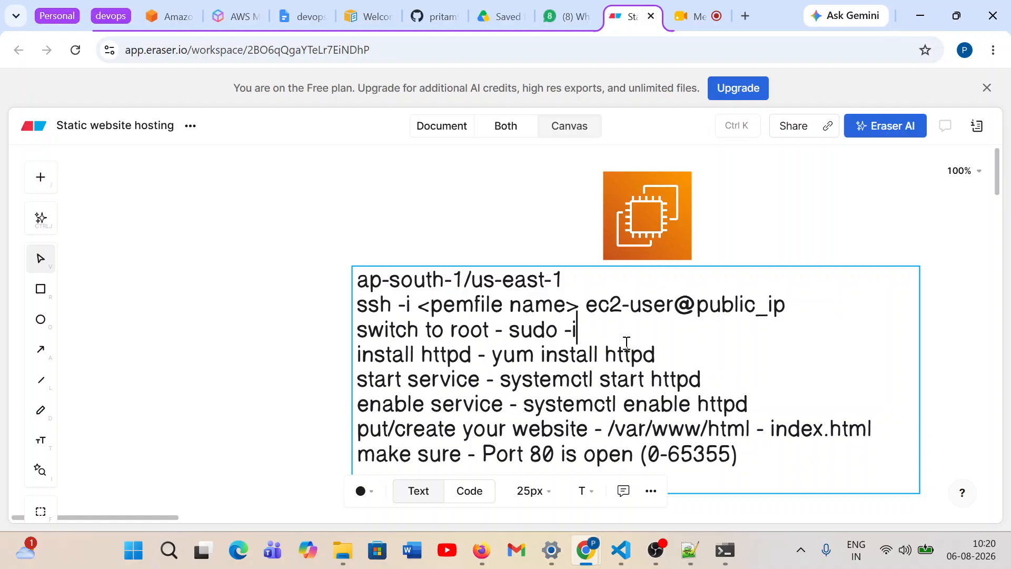
key("Return")
type("veri")
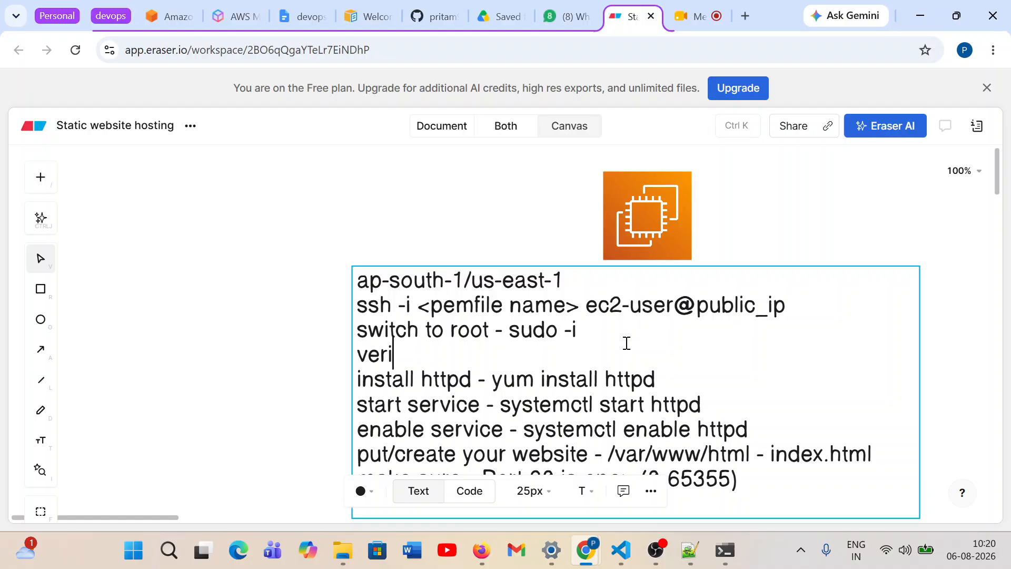
type("fy - whoami")
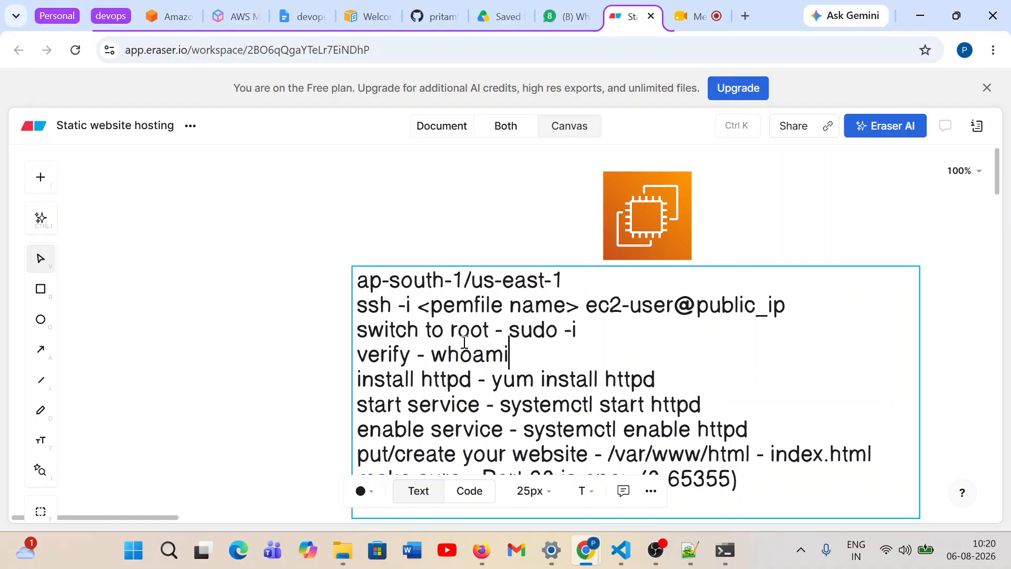
- Run rpm -qa | grep -i httpd as root, finding no httpd package, then clear the screen
mouse_move(711, 556)
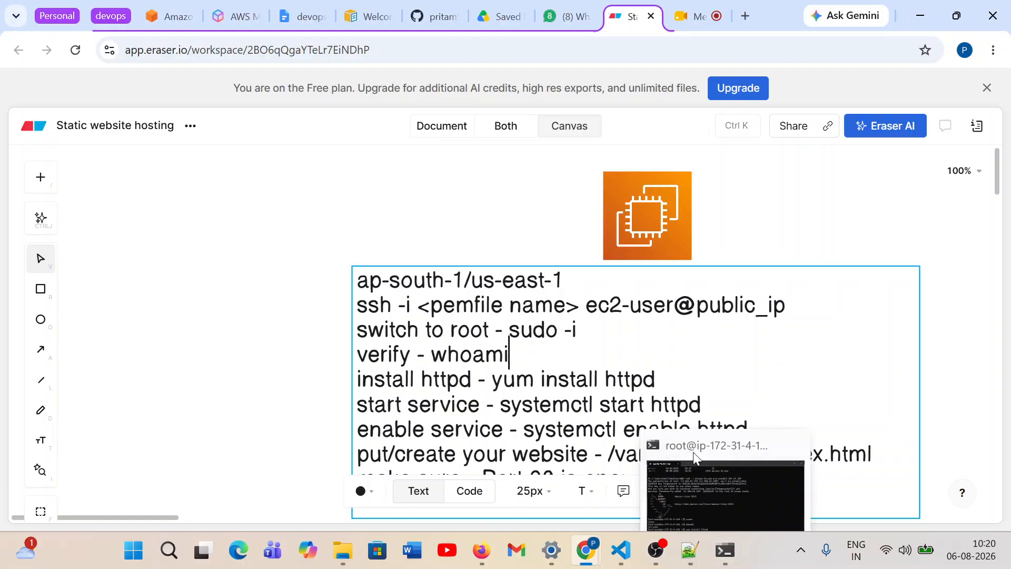
left_click(723, 465)
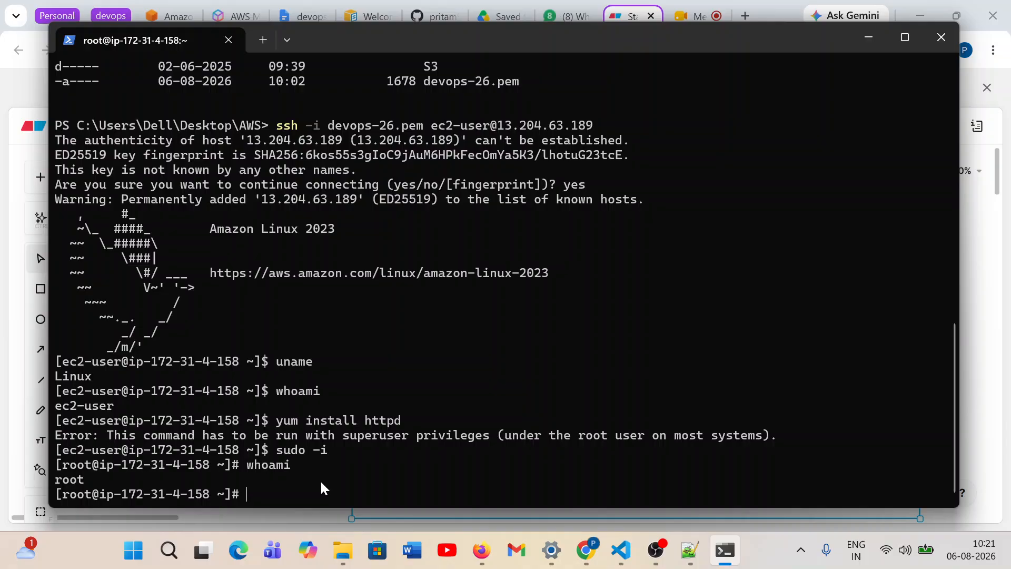
type("rpm q")
key("BackSpace")
type("-qa")
key("BackSpace")
type("a | grep -i httpd")
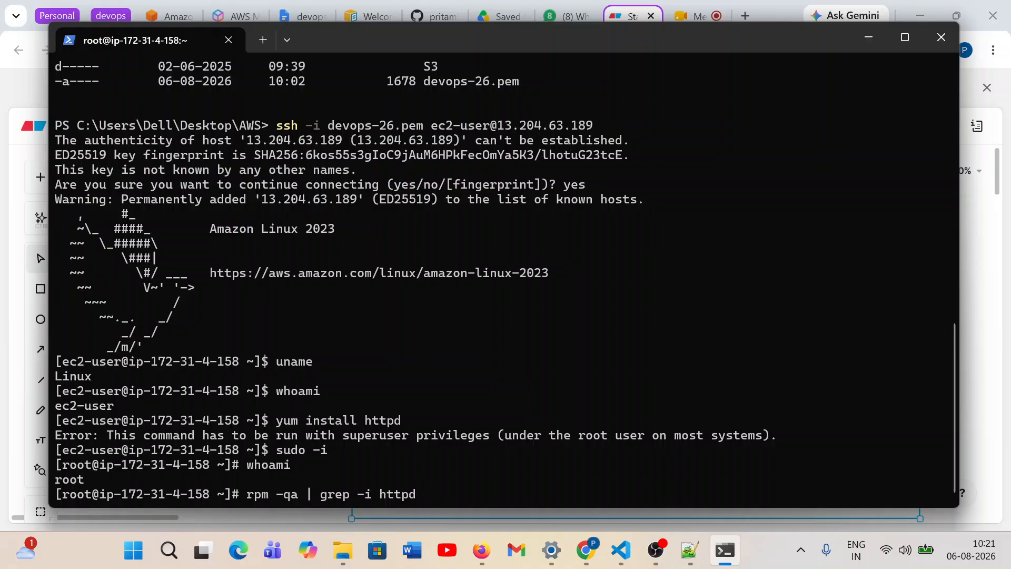
key("Return")
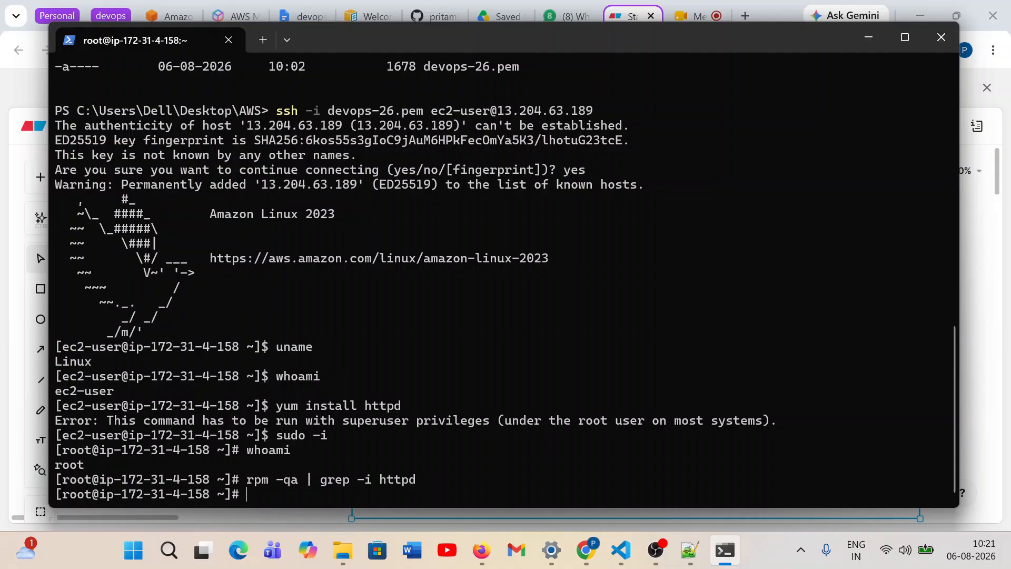
type("clear")
key("Return")
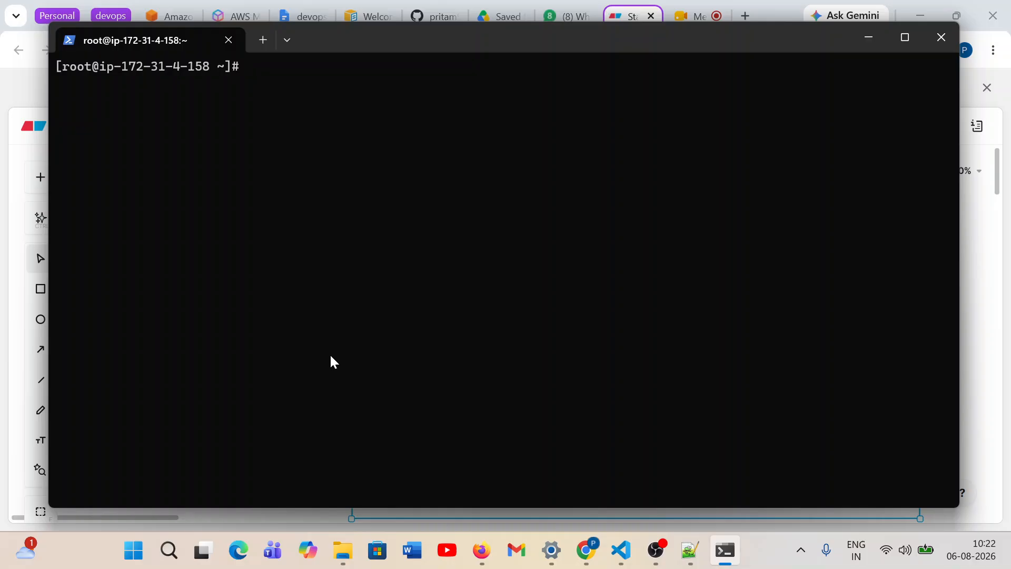
- Enter yum install httpd at the root prompt, ready to run
type("yum install http")
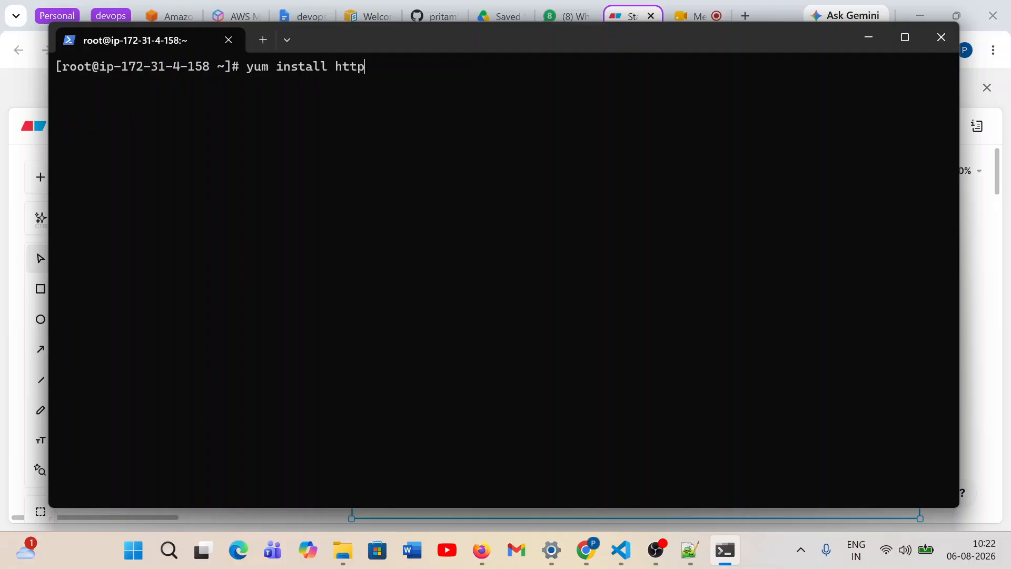
type("d")
key("BackSpace")
key("BackSpace")
key("BackSpace")
key("BackSpace")
key("BackSpace")
key("BackSpace")
key("BackSpace")
key("BackSpace")
key("BackSpace")
key("BackSpace")
key("BackSpace")
key("BackSpace")
key("BackSpace")
key("BackSpace")
key("BackSpace")
key("BackSpace")
key("BackSpace")
key("BackSpace")
type("rpm -qa | grep -i httpd")
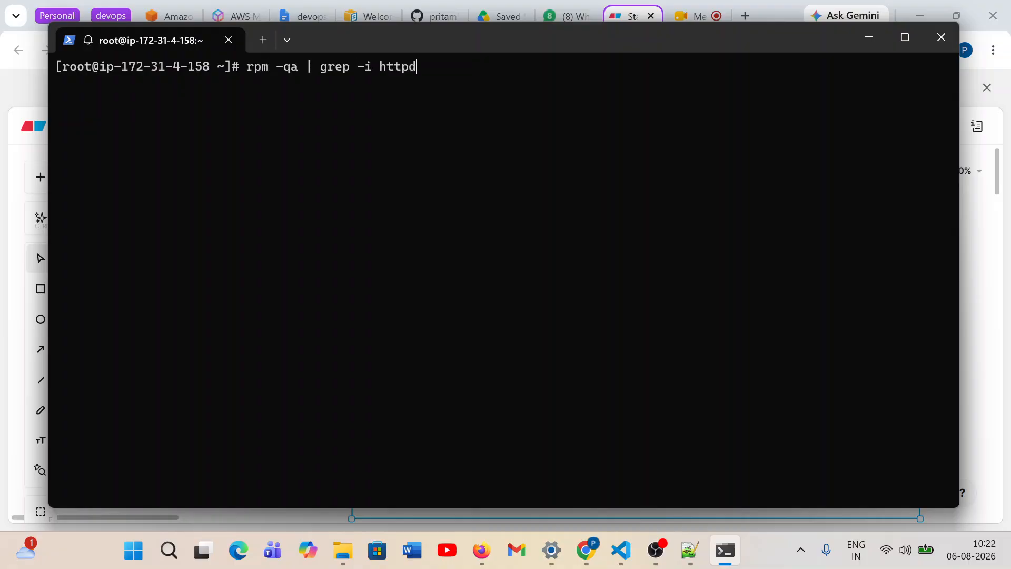
key("Up")
key("Down")
key("BackSpace")
key("BackSpace")
key("BackSpace")
key("BackSpace")
key("BackSpace")
key("BackSpace")
key("BackSpace")
key("BackSpace")
key("BackSpace")
key("BackSpace")
key("BackSpace")
key("BackSpace")
key("BackSpace")
key("BackSpace")
key("BackSpace")
key("BackSpace")
key("BackSpace")
key("BackSpace")
key("BackSpace")
key("BackSpace")
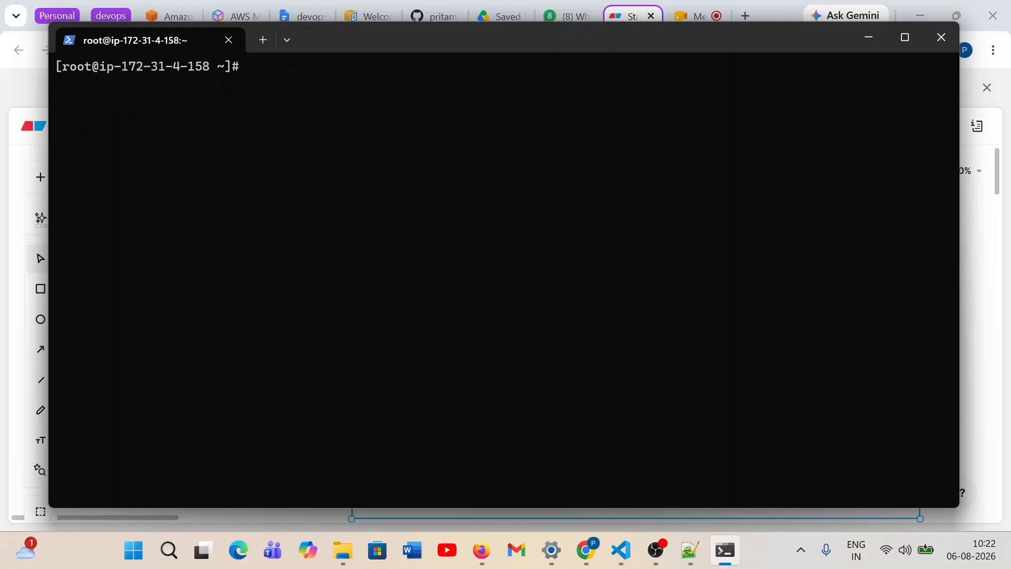
type("yum install httpd")
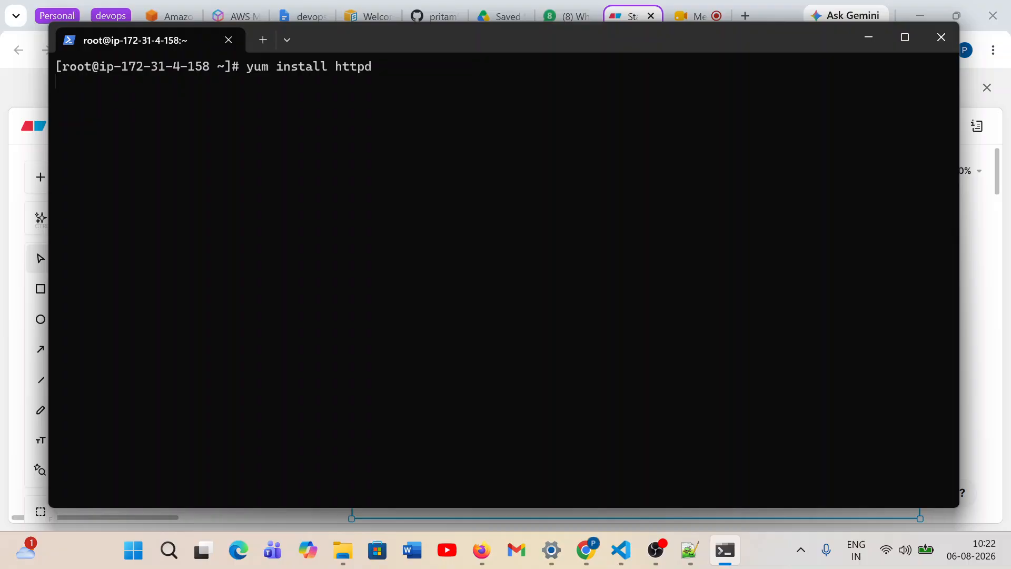
- Run yum install httpd and approve installing the 13 packages with y
key("Return")
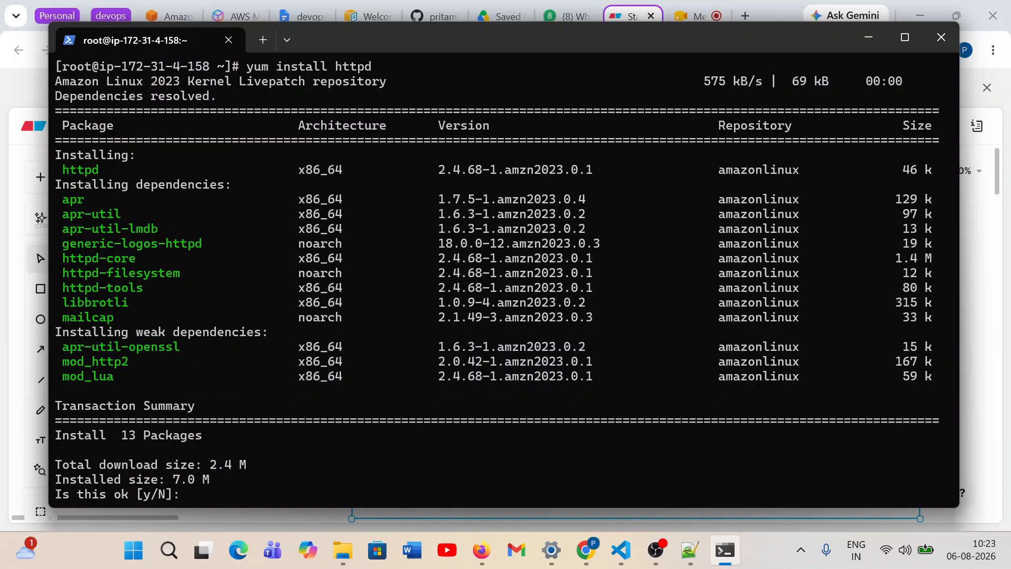
type("y")
key("Return")
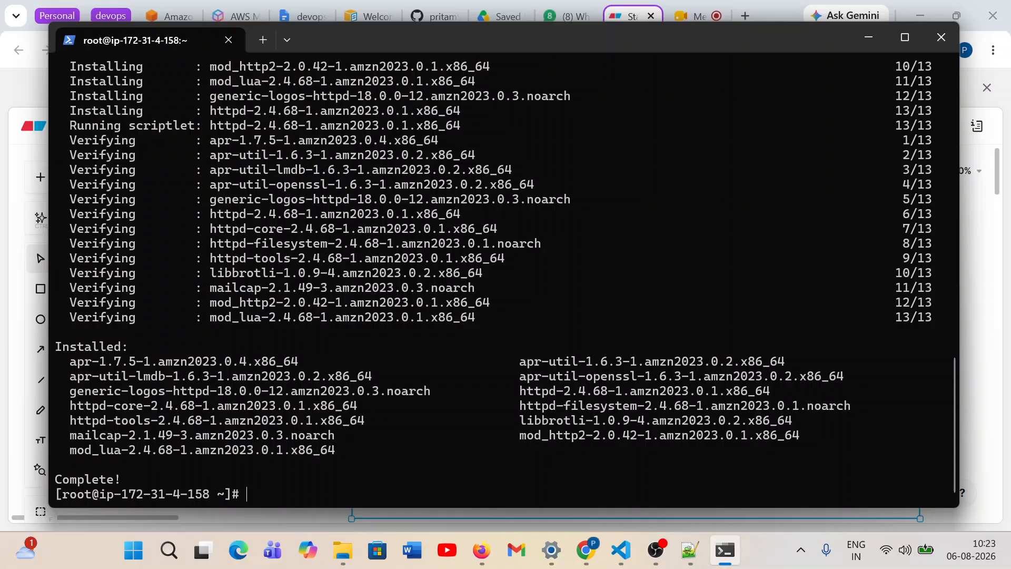
- Rerun rpm -qa | grep -i httpd, showing httpd 2.4.68 installed, and copy the query
key("Up")
key("Up")
key("Up")
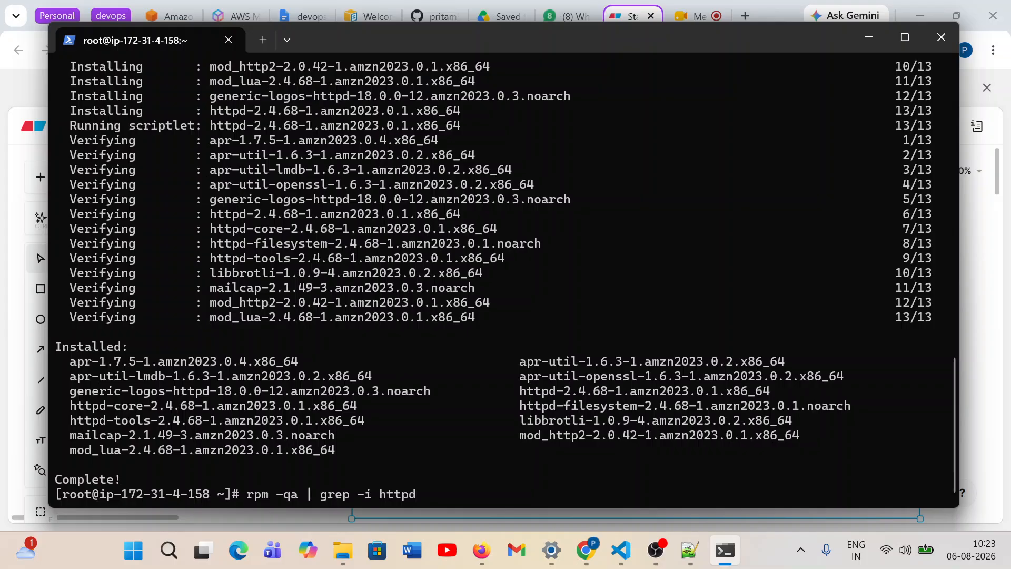
key("Return")
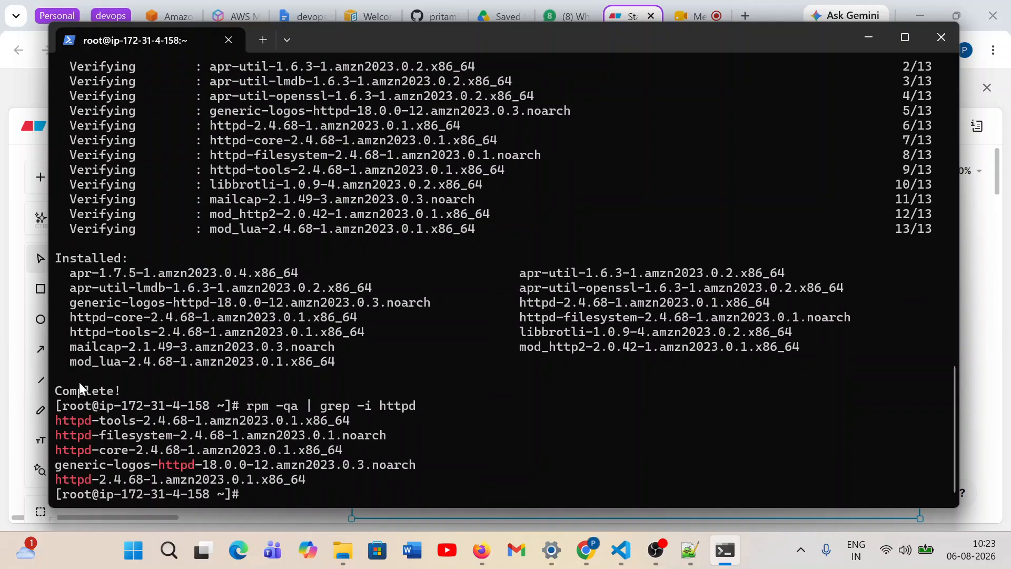
left_click_drag(316, 481, 60, 414)
left_click(292, 416)
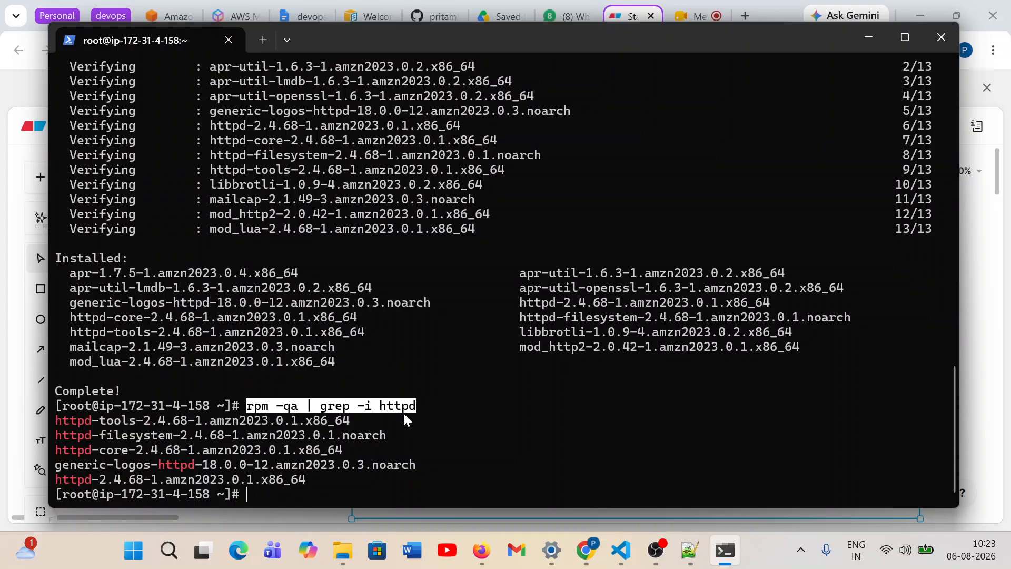
key("ctrl+c")
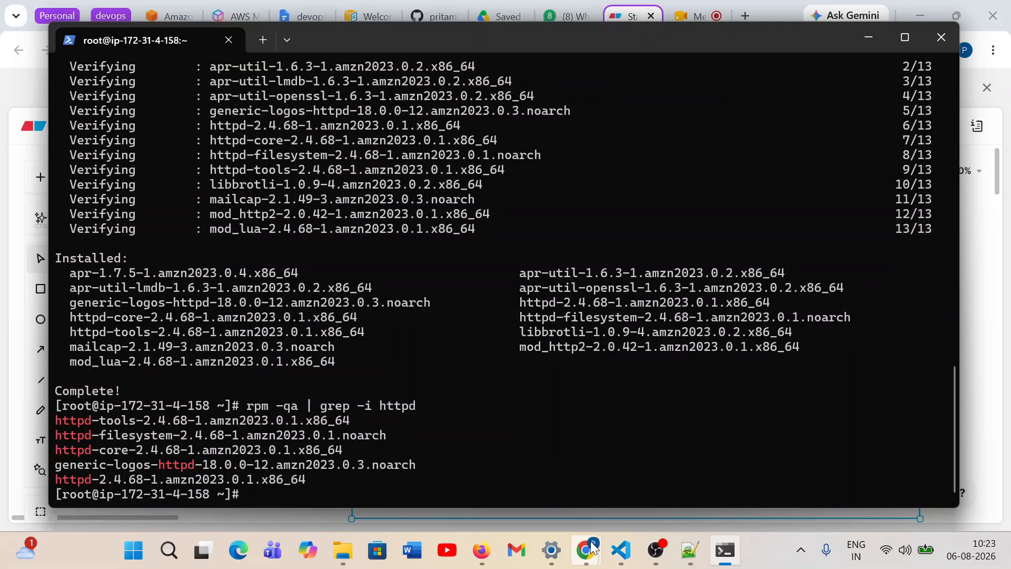
- Type a new 'verify httpd' line beneath the yum install httpd step in the Eraser notes
mouse_move(587, 551)
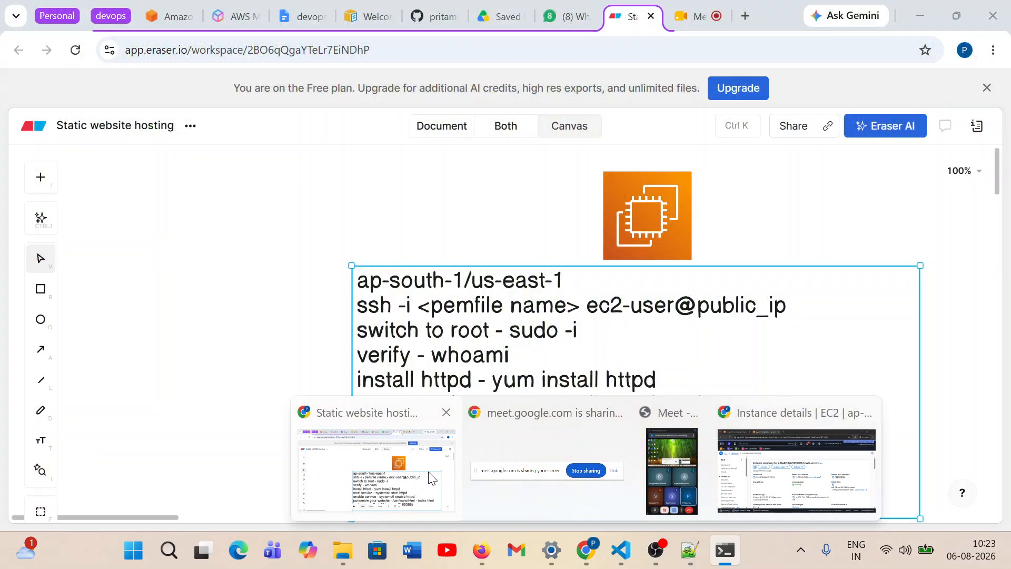
left_click(445, 458)
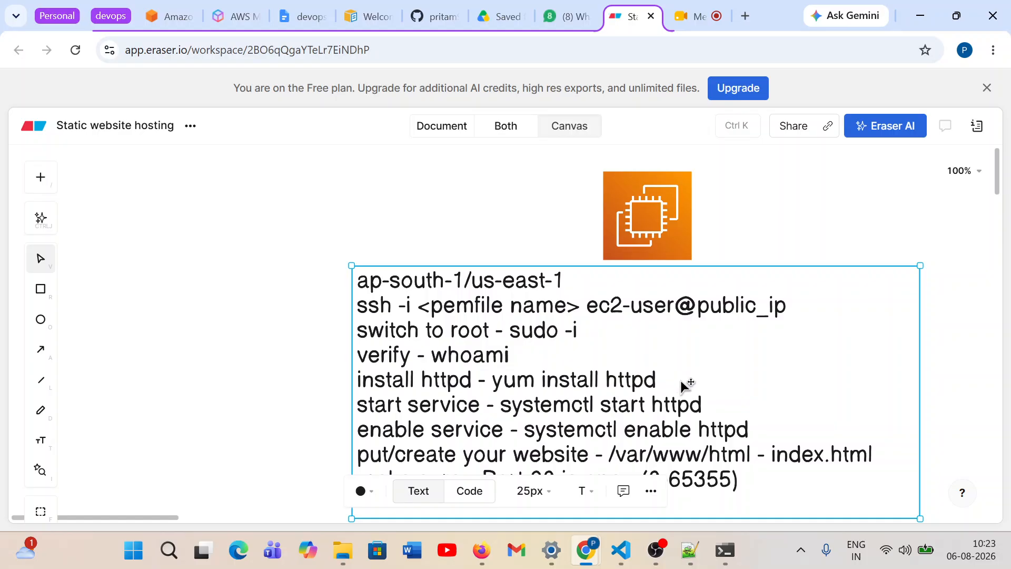
double_click(681, 379)
left_click(681, 380)
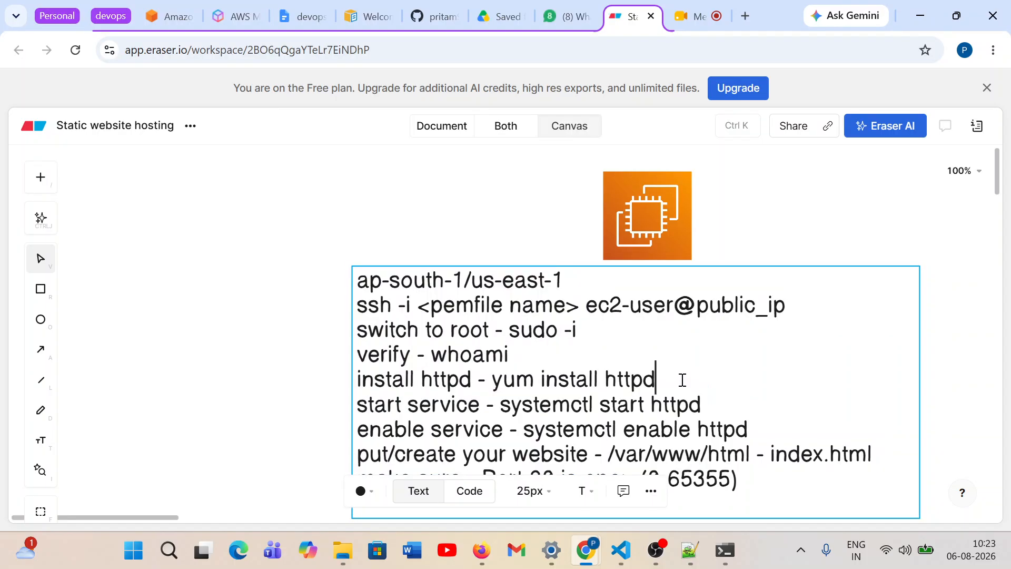
key("Return")
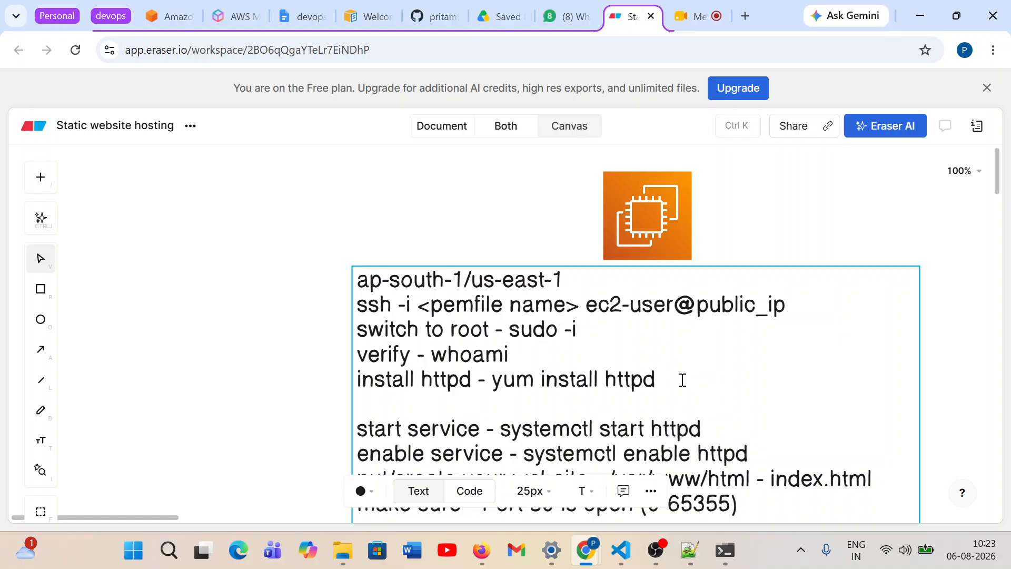
type("verify")
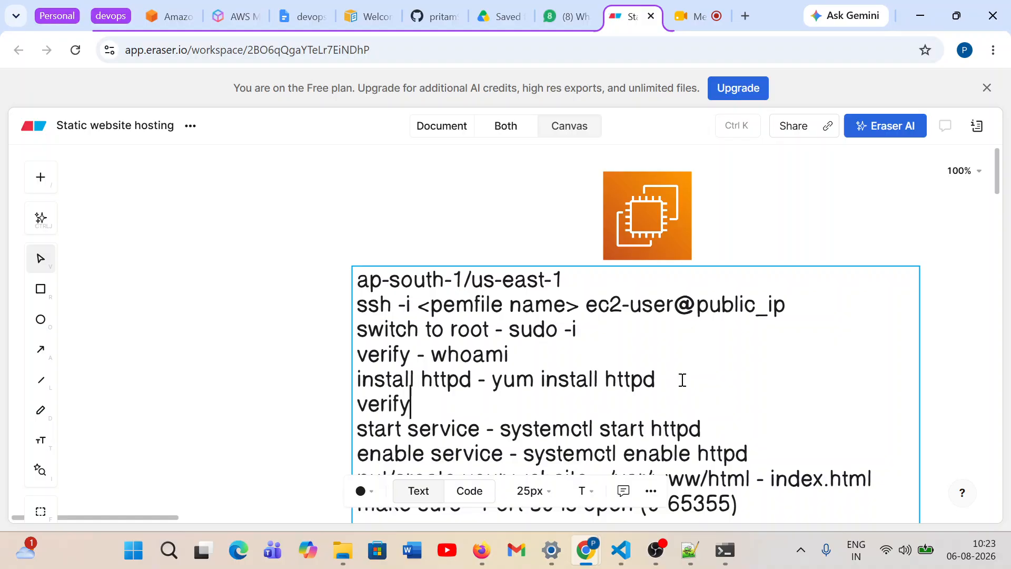
type(" httpd")
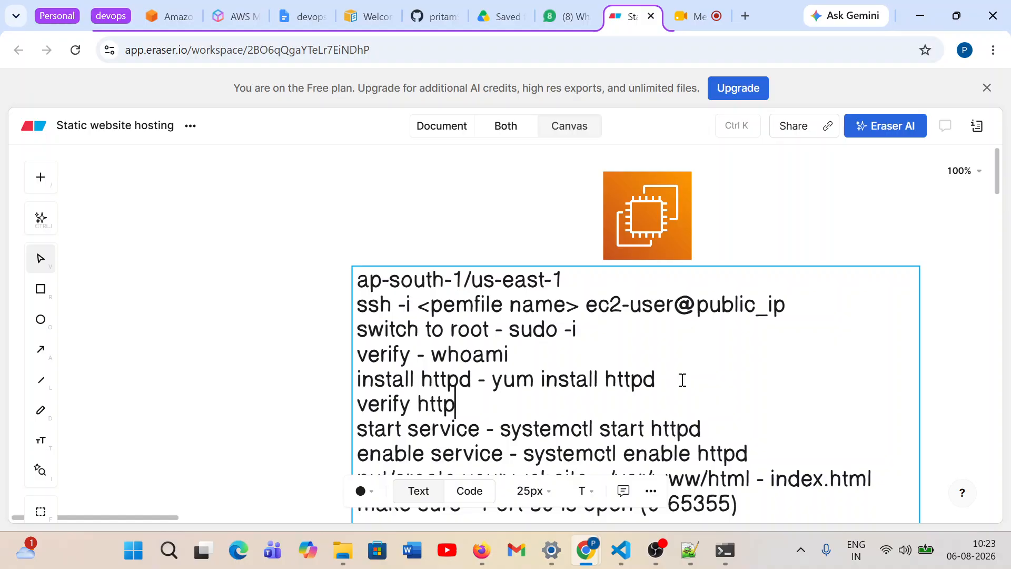
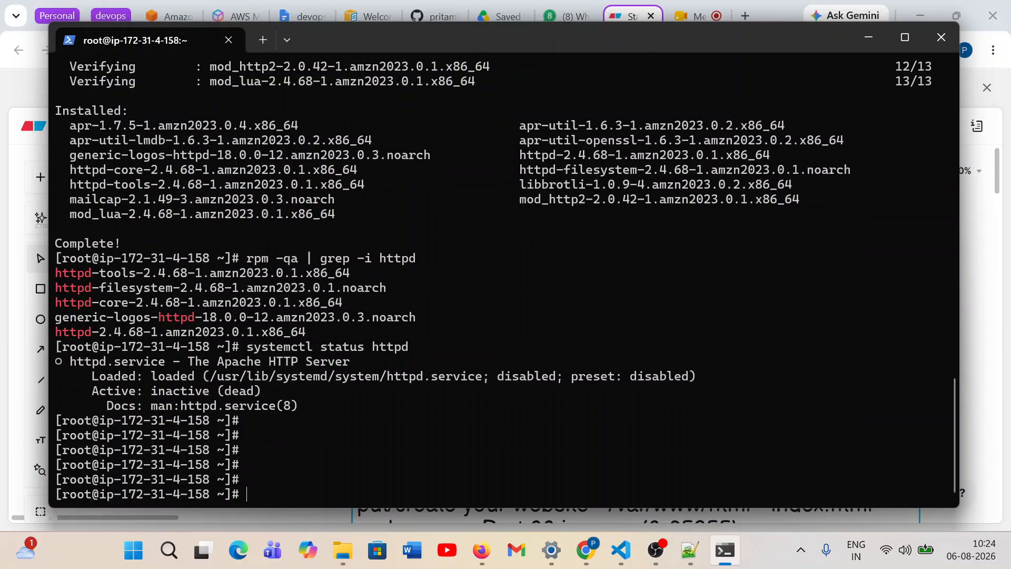
- Start the Apache web server with systemctl start httpd
type("st")
key("BackSpace")
type("ystemctl start")
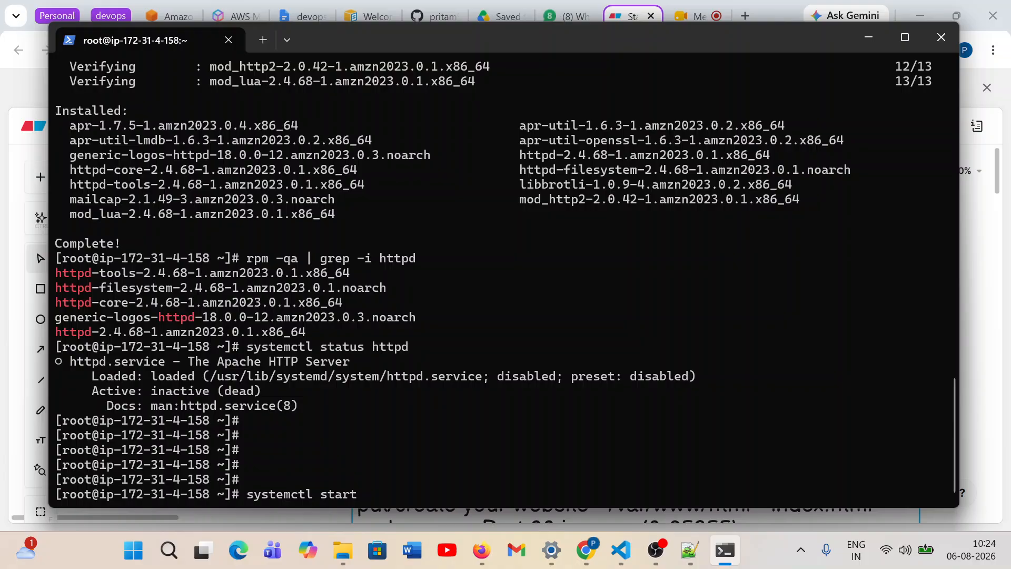
type(" httpd")
key("Return")
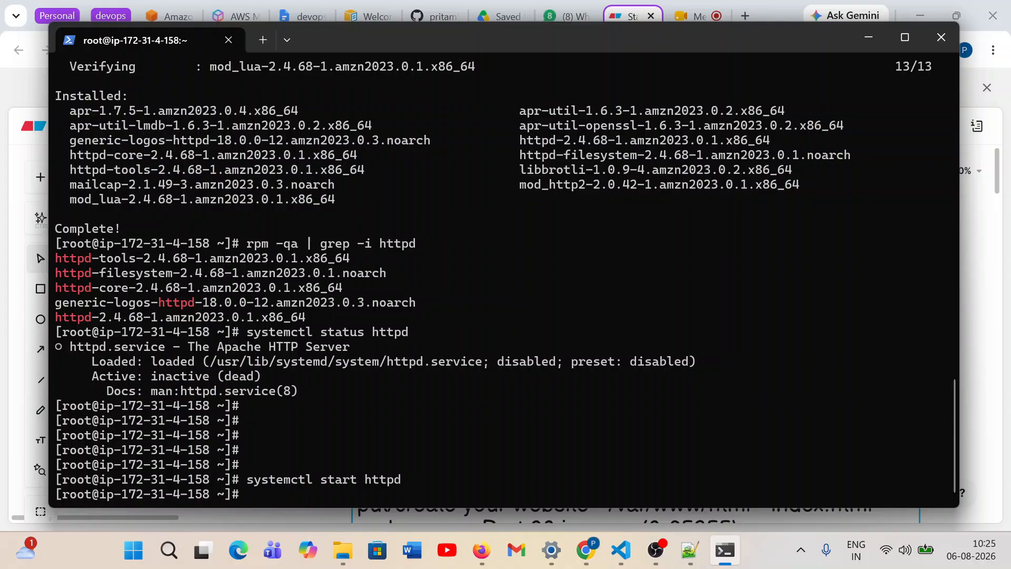
- Check systemctl status httpd, confirming active (running) on port 80, then exit the pager
key("Up")
key("Up")
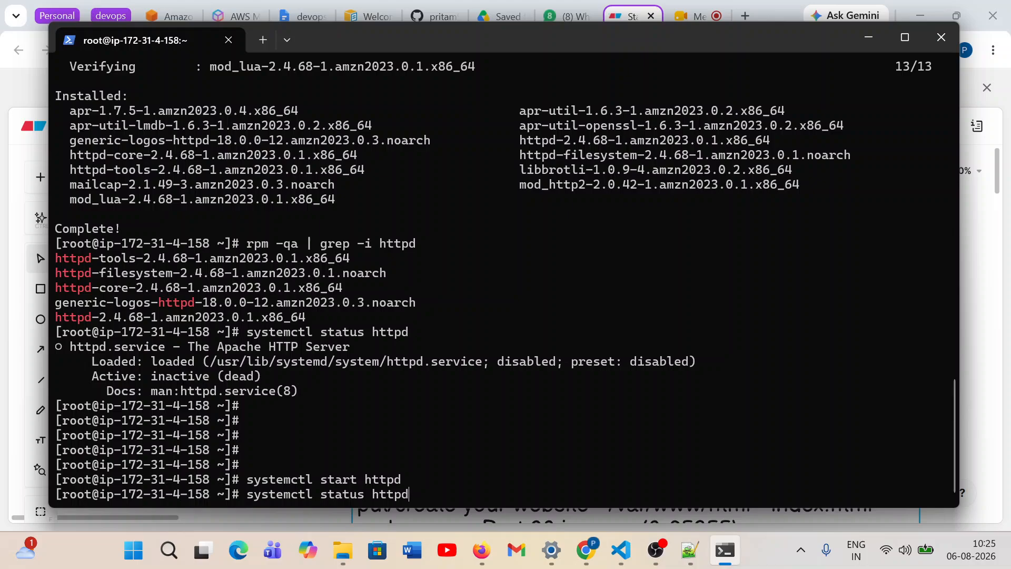
key("Return")
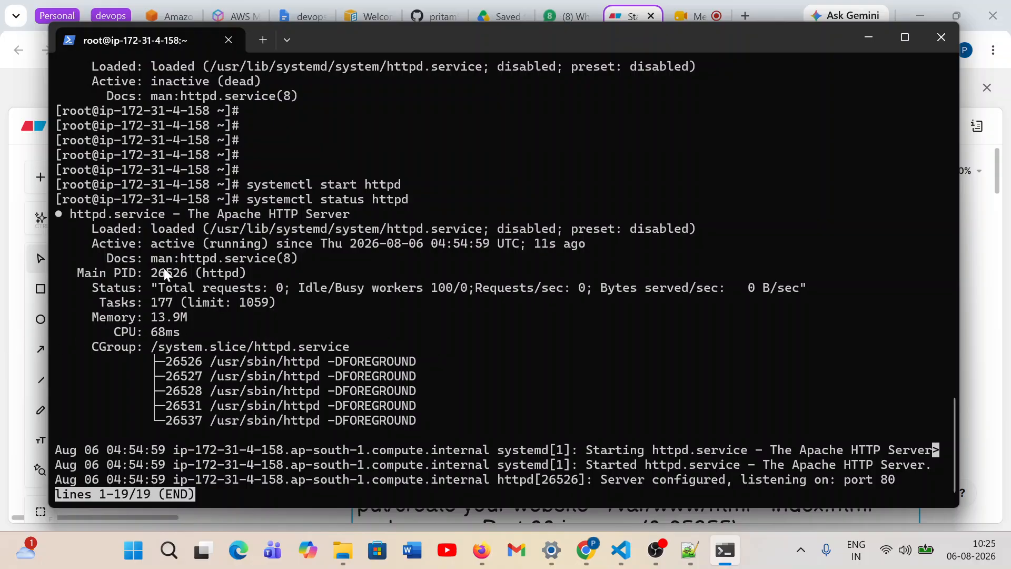
left_click_drag(141, 247, 258, 249)
left_click(403, 271)
key("Return")
key("q")
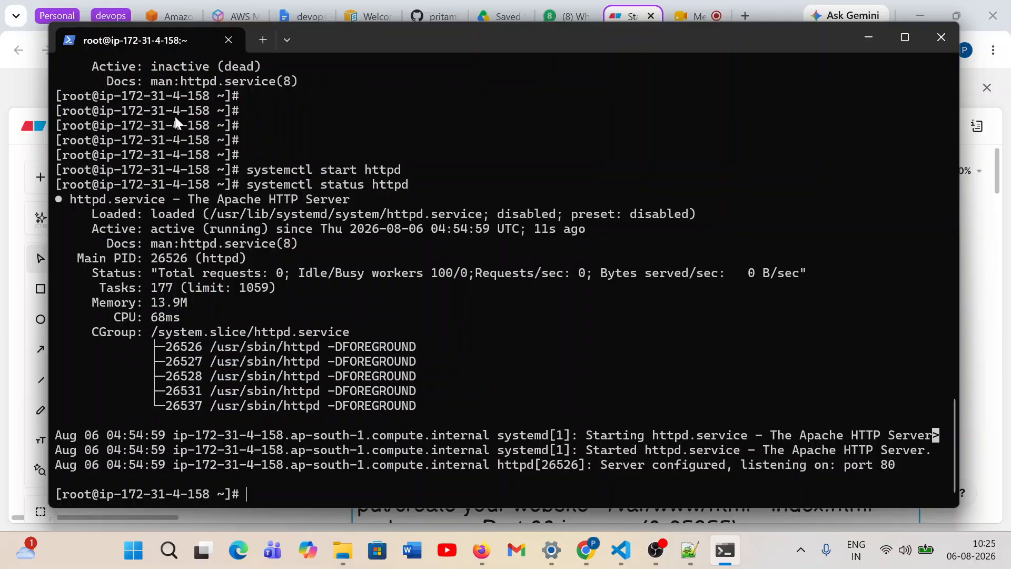
left_click_drag(396, 378, 160, 245)
left_click(423, 326)
- Run systemctl enable httpd, fixing the 'syatemctl' typo, to create the boot symlink
type("syatemctl enable")
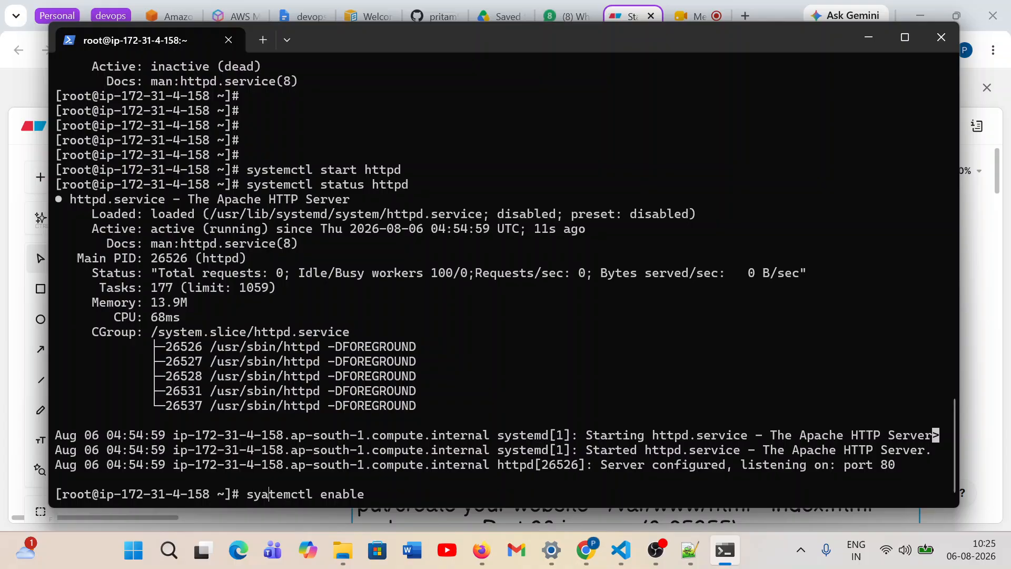
key("Left")
key("Left")
key("Left")
key("Left")
key("Left")
key("Left")
key("Left")
key("Left")
key("Left")
key("Left")
key("Left")
key("Left")
key("Left")
key("Left")
key("BackSpace")
type("s")
key("End")
type("htt")
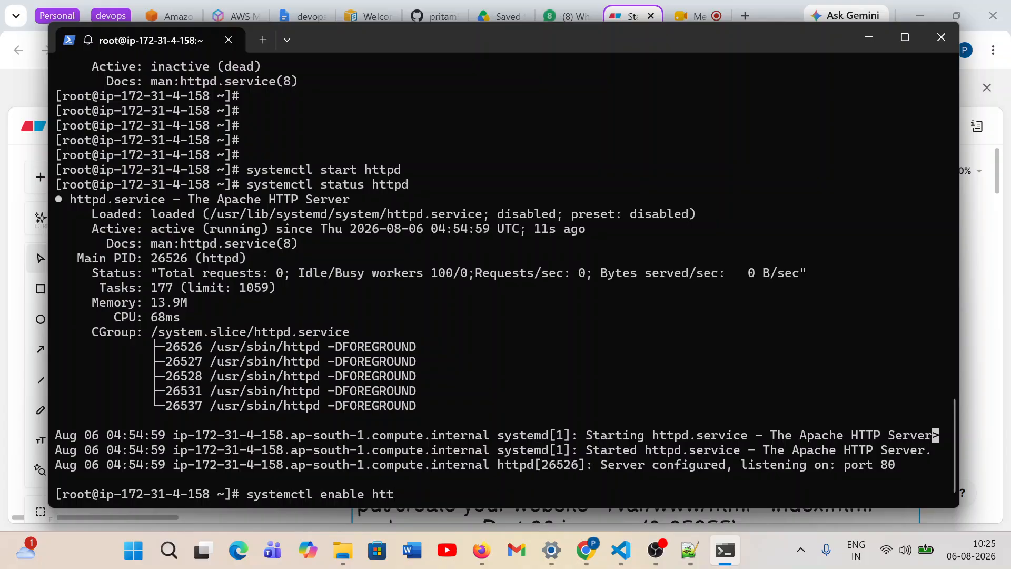
type("pd")
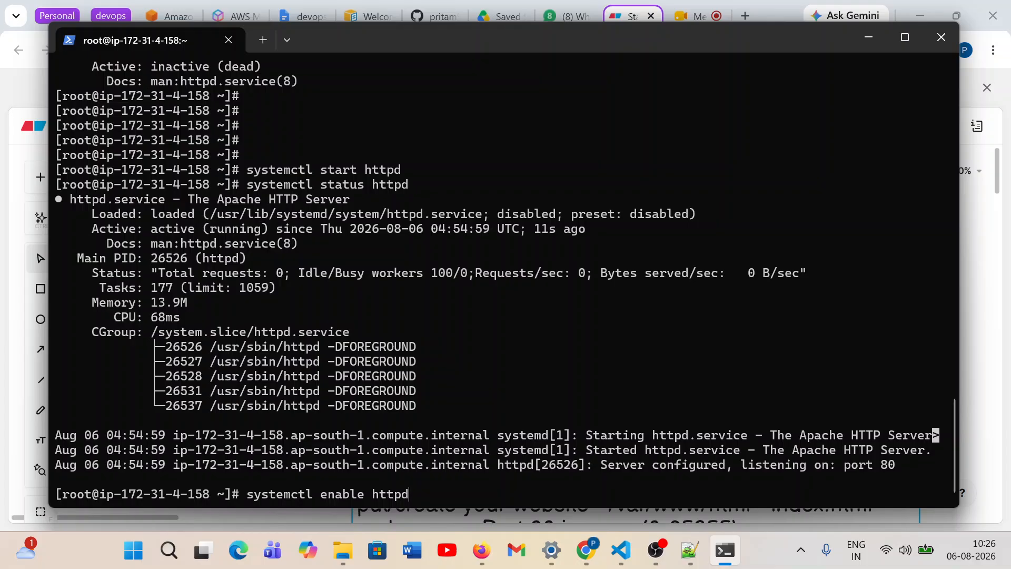
key("Return")
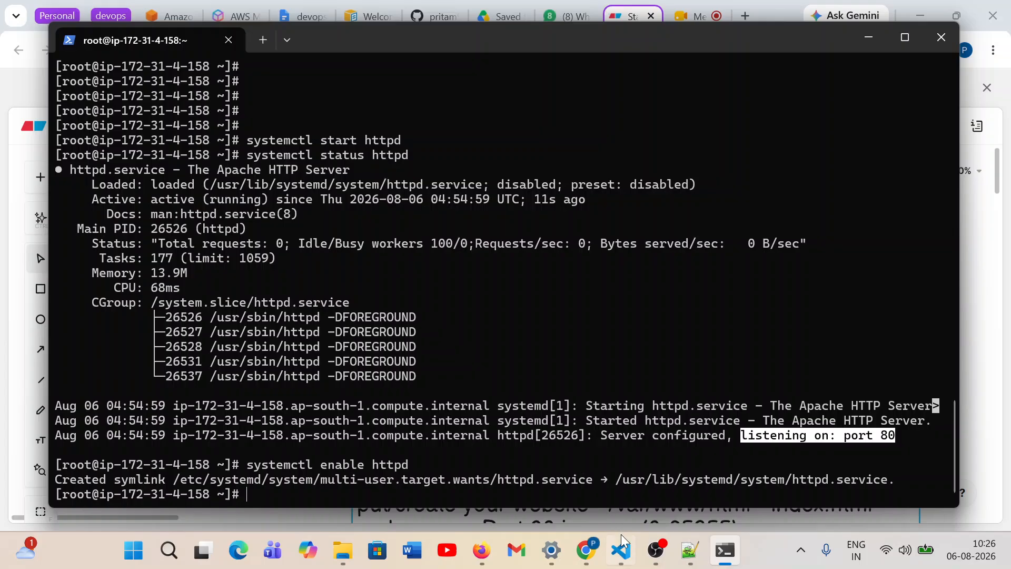
mouse_move(587, 550)
left_click(432, 472)
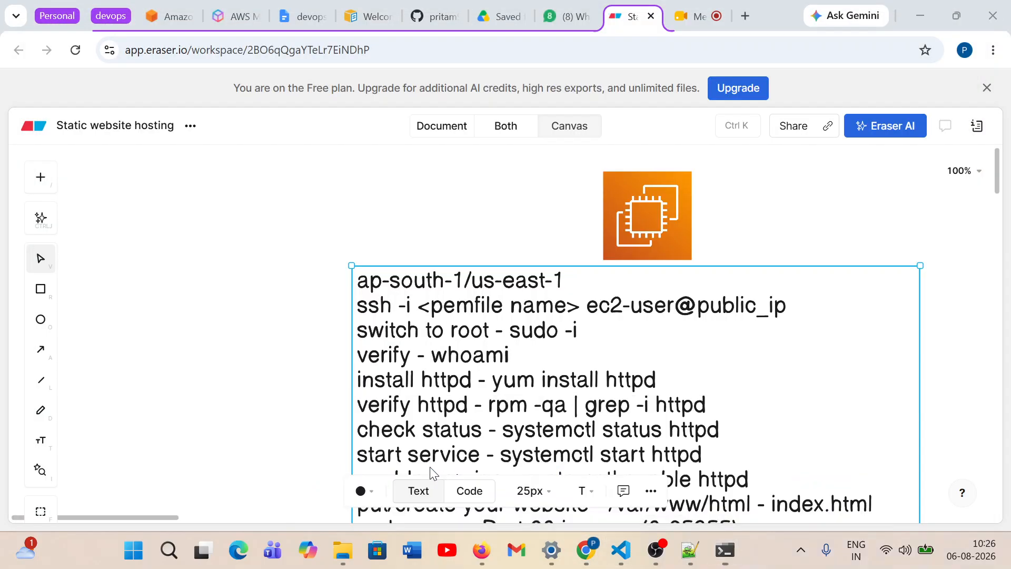
scroll(801, 384, "down", 2)
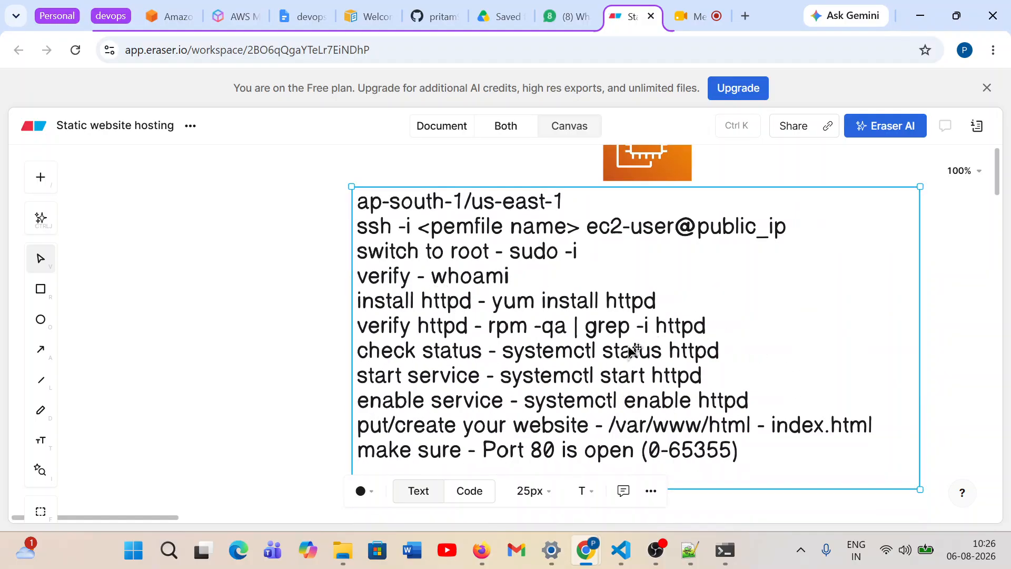
double_click(574, 352)
left_click(707, 373)
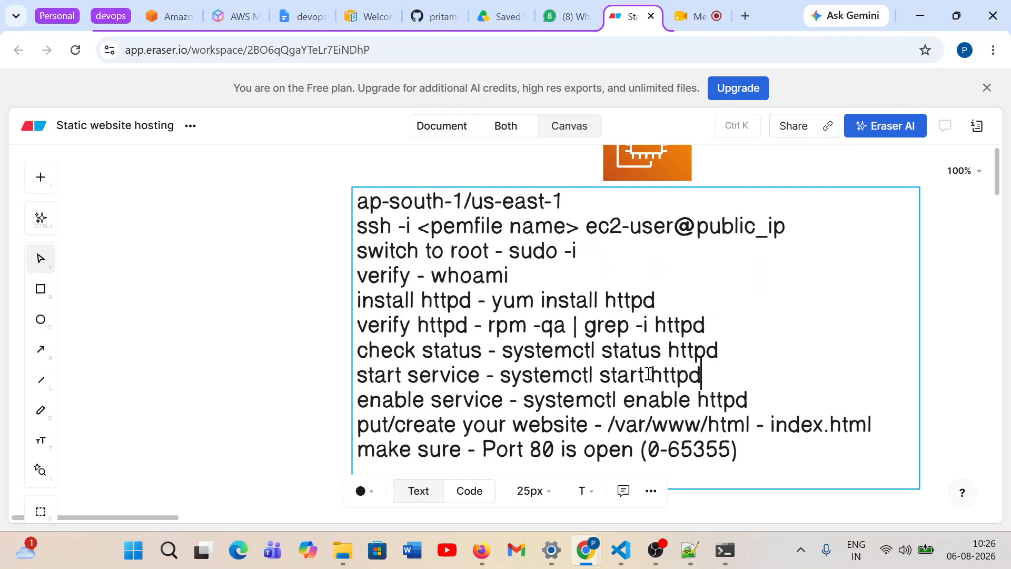
double_click(564, 375)
left_click(691, 378)
left_click_drag(748, 400, 529, 398)
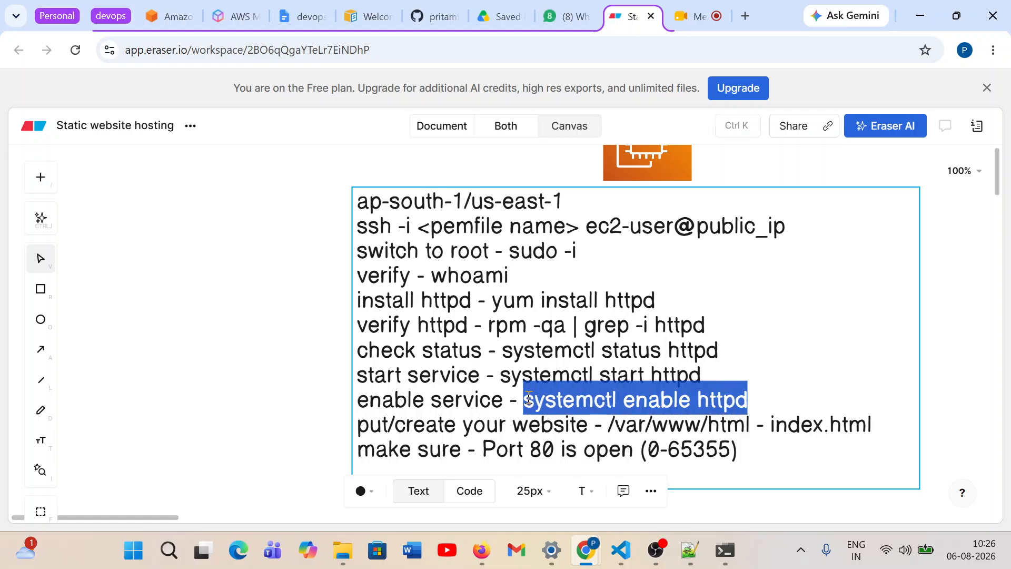
left_click(594, 401)
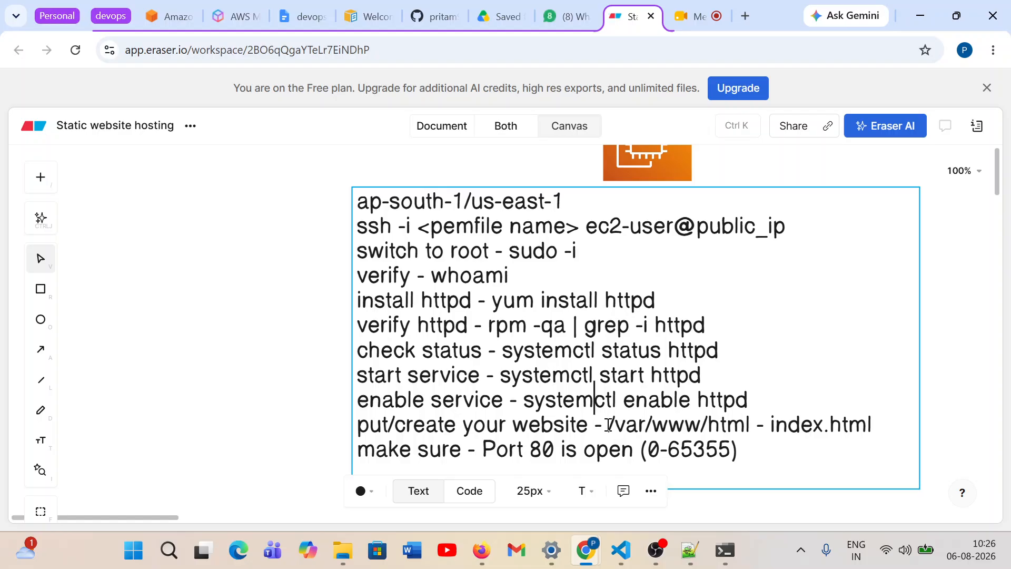
left_click_drag(608, 425, 751, 424)
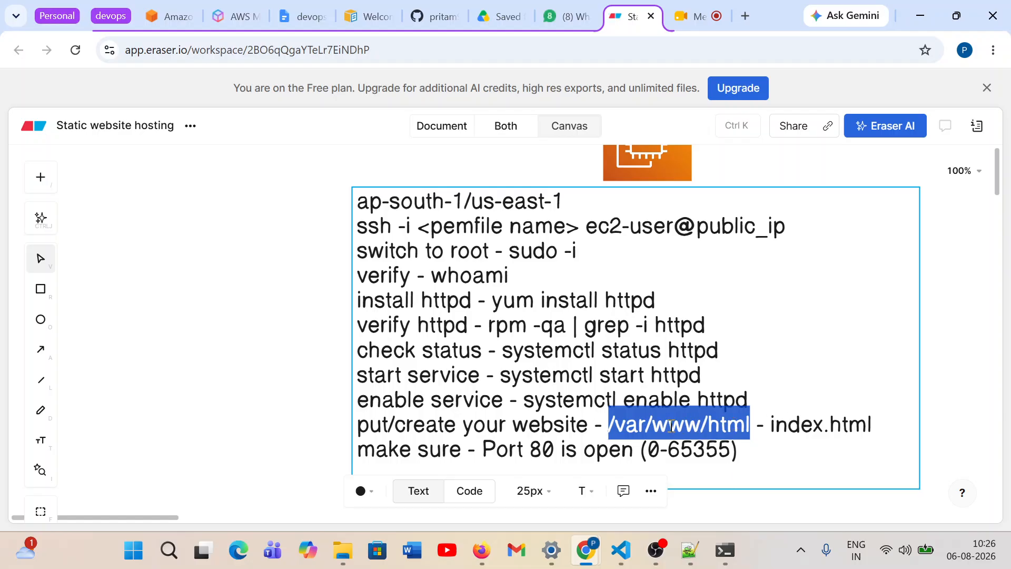
double_click(843, 424)
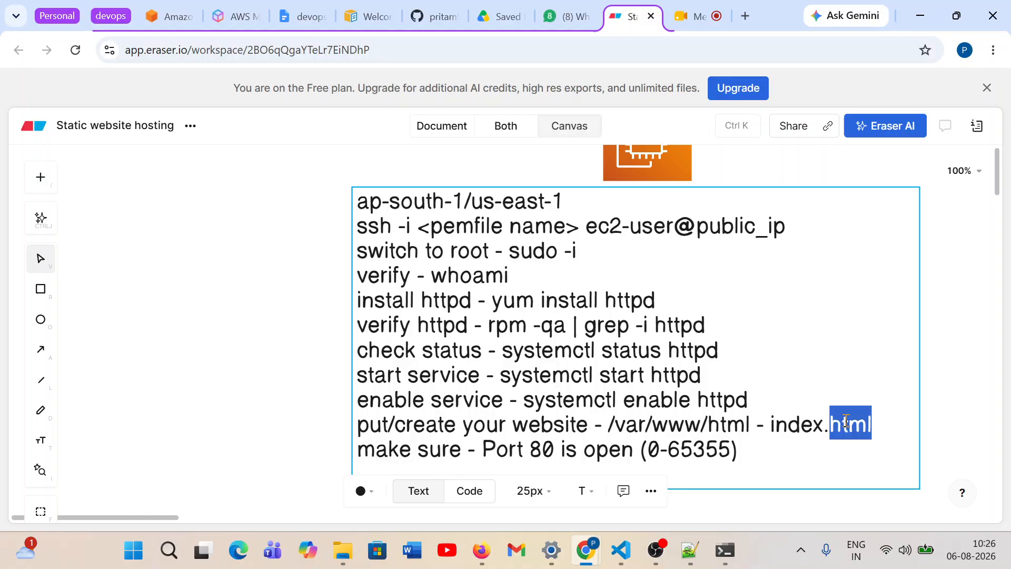
double_click(815, 425)
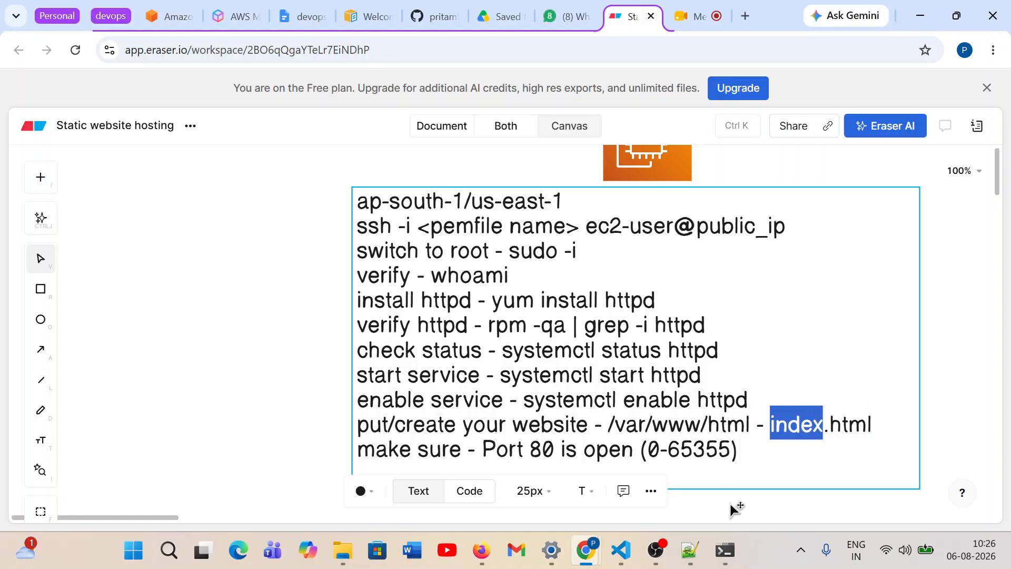
mouse_move(740, 557)
mouse_move(499, 31)
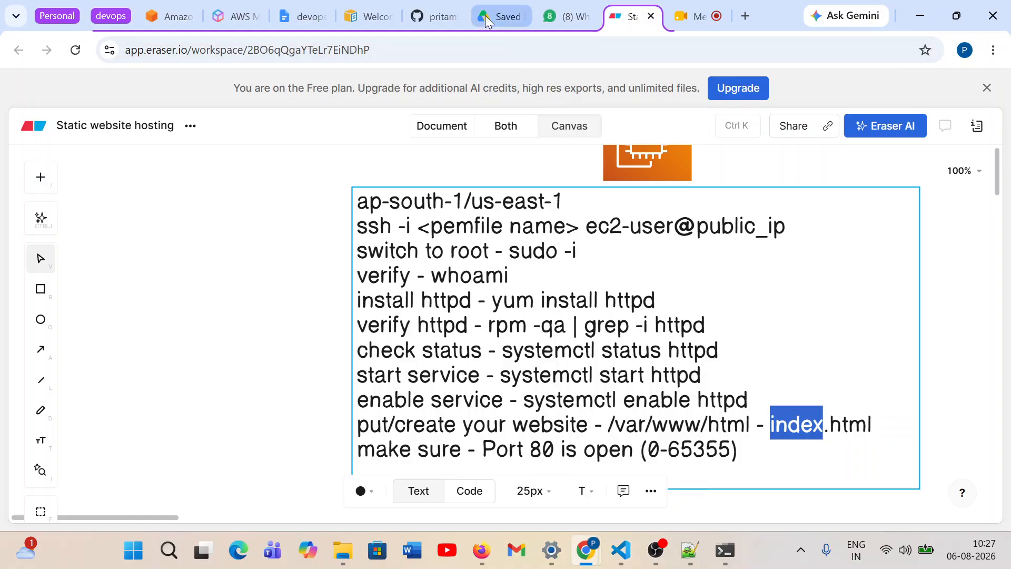
mouse_move(485, 14)
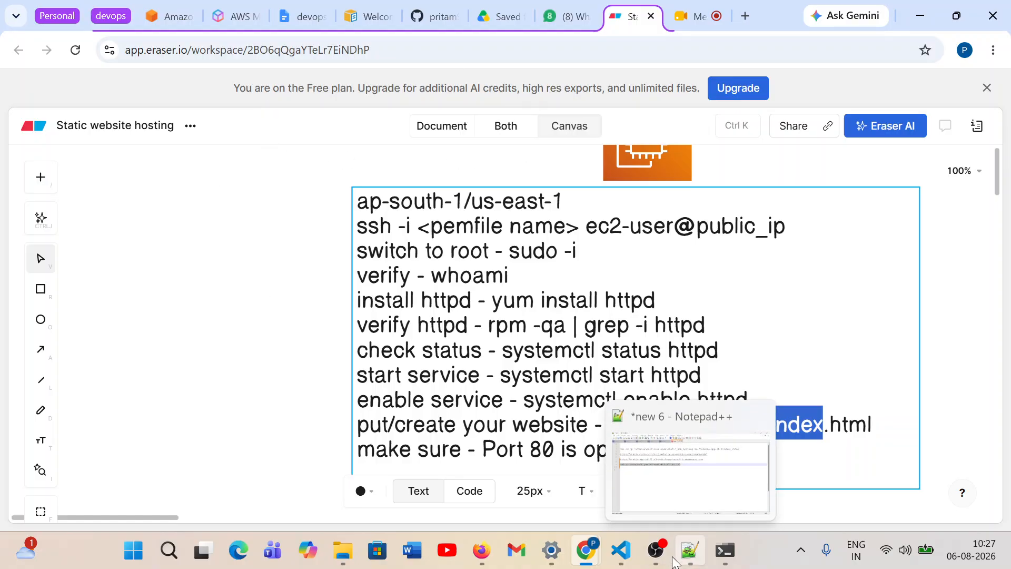
mouse_move(622, 551)
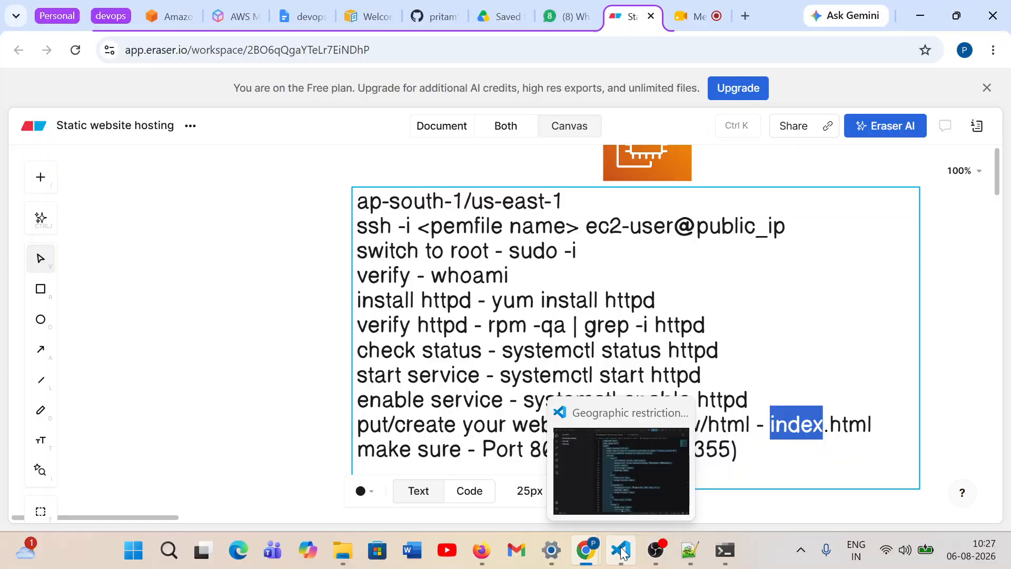
- Scroll through the CloudMaster Academy EC2 website HTML in VS Code, then return to the terminal
left_click(623, 551)
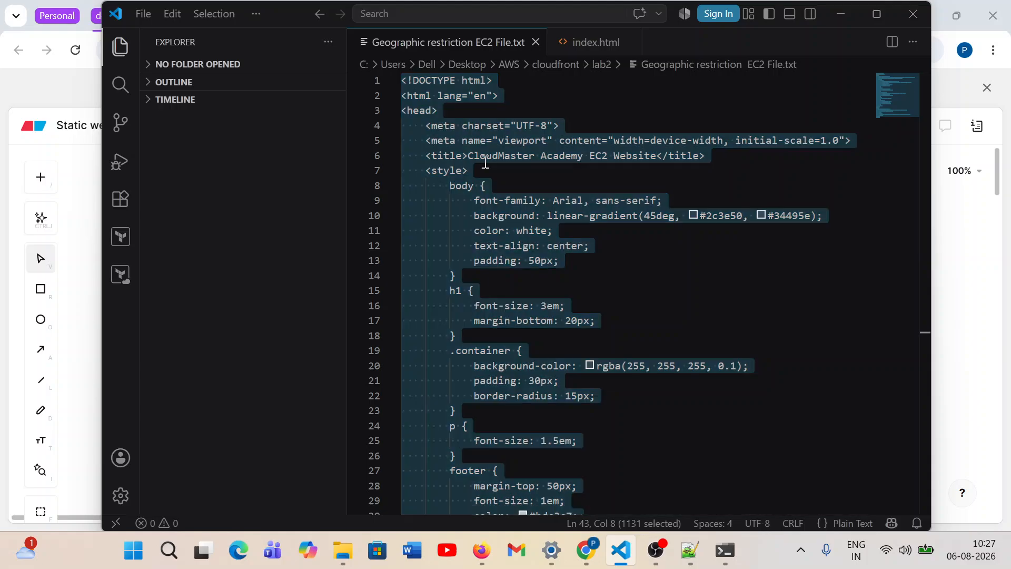
scroll(508, 254, "down", 8)
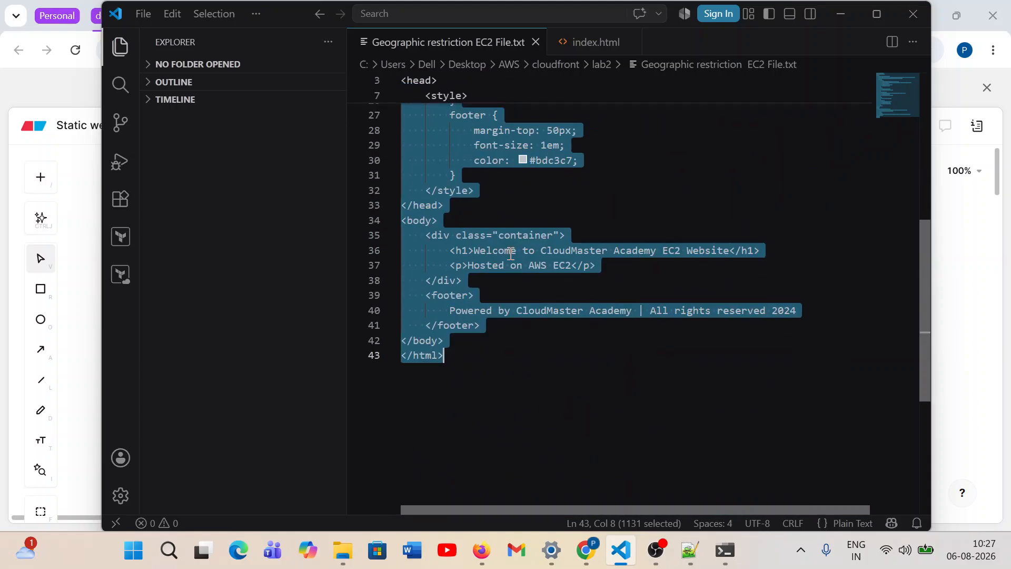
scroll(510, 254, "up", 1)
scroll(510, 254, "up", 8)
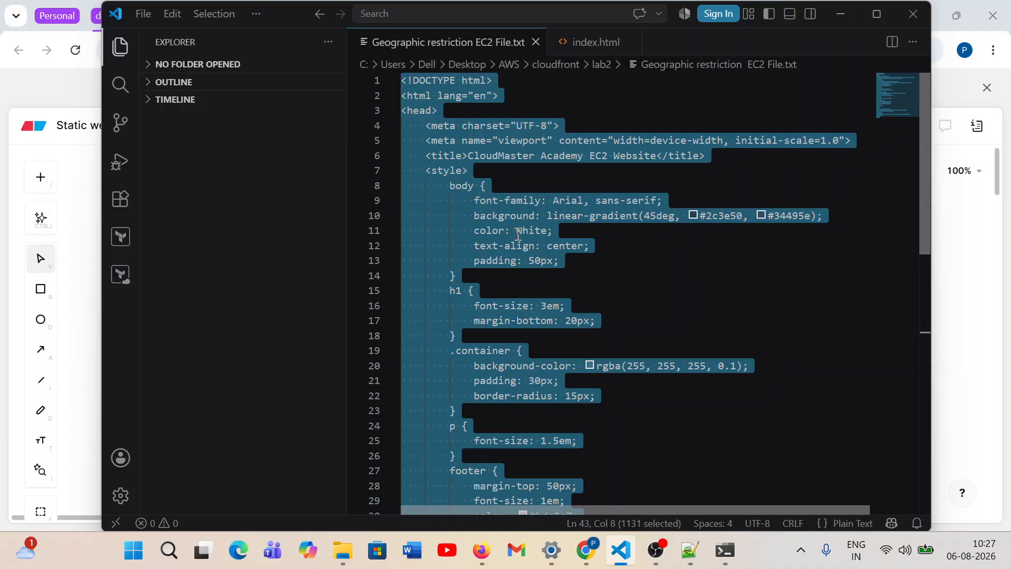
left_click(725, 550)
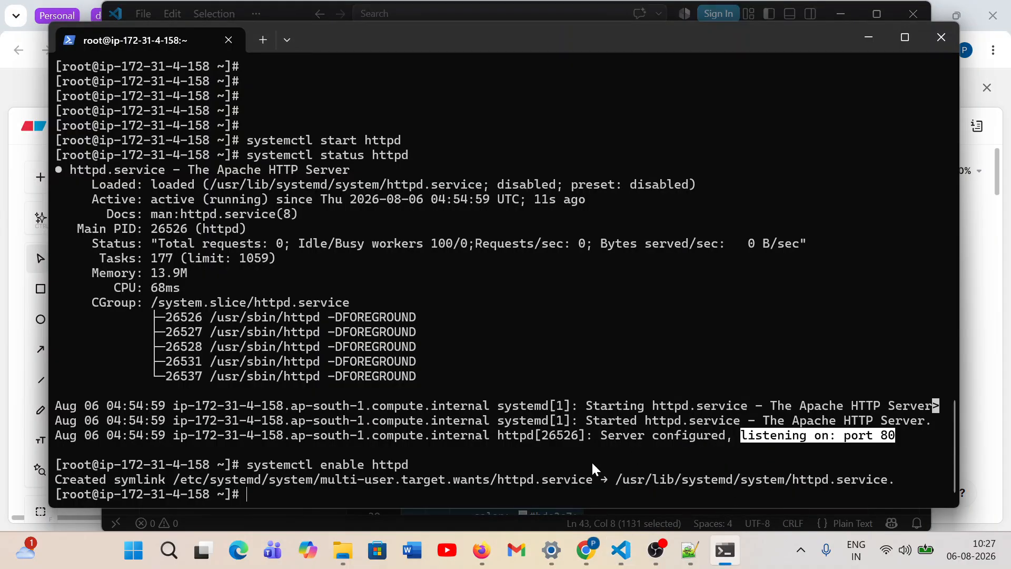
- Clear the terminal and print the current working directory with pwd
left_click(322, 504)
type("clear")
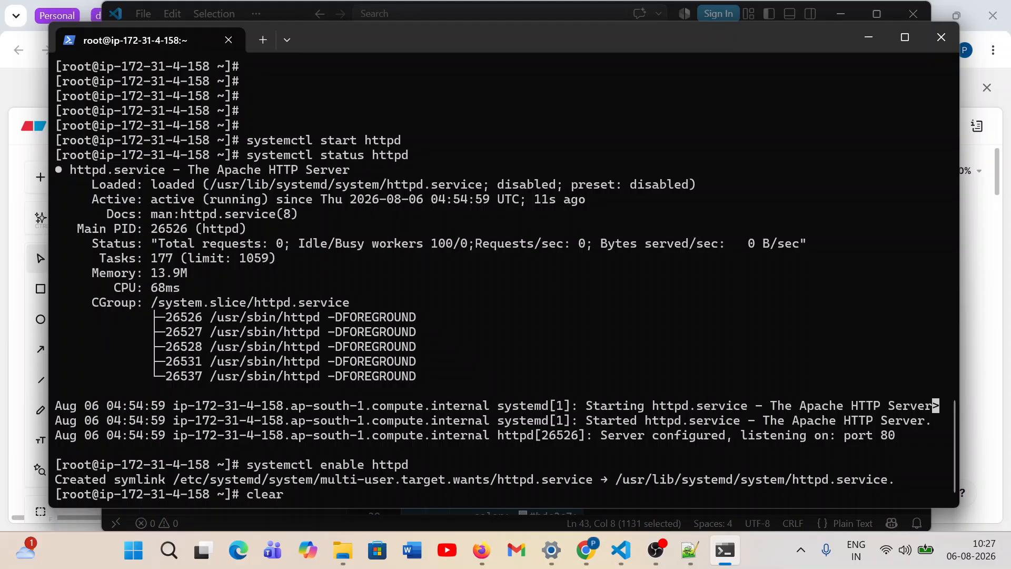
key("Return")
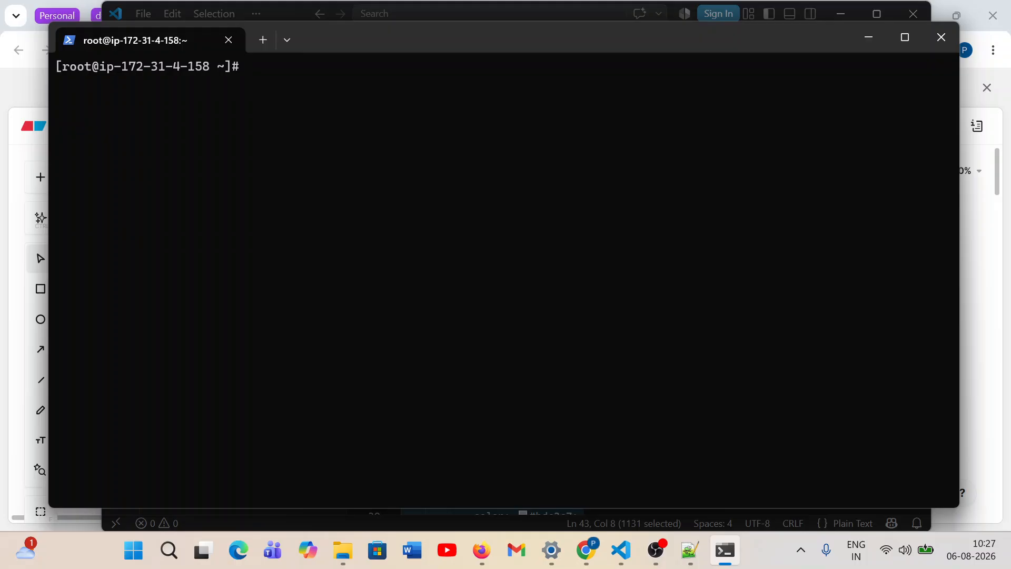
type("pwd")
key("Return")
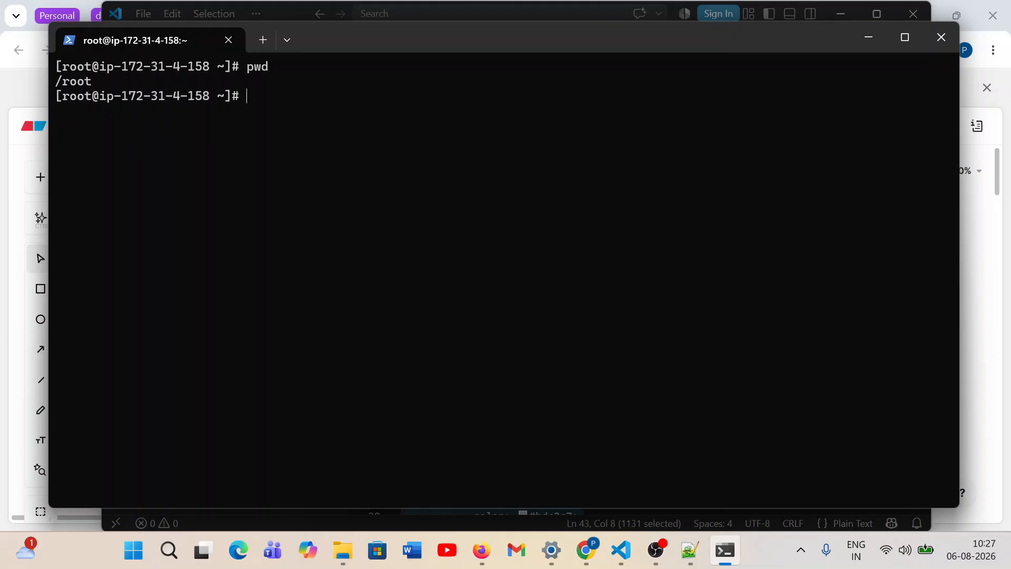
- Change into /var/www/html, list it as empty, and discard a pasted rpm query
type("cd /")
type("var/www/")
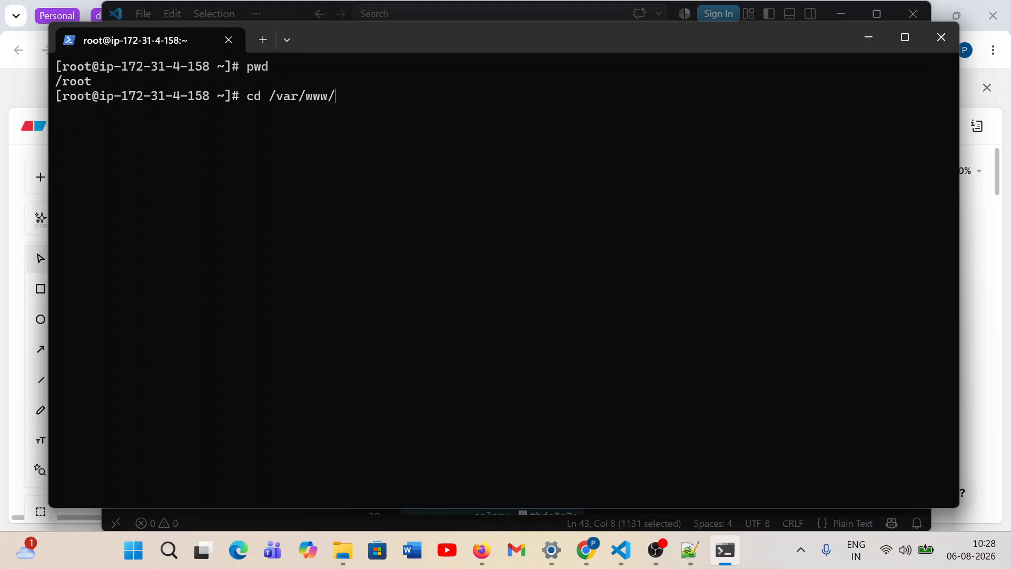
type("ml")
key("Return")
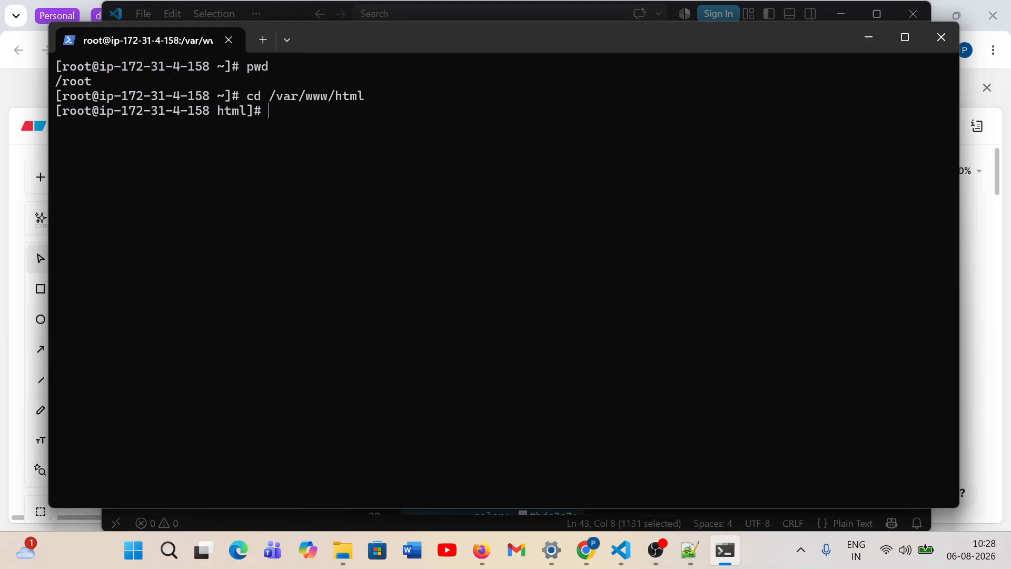
type("ls")
key("Return")
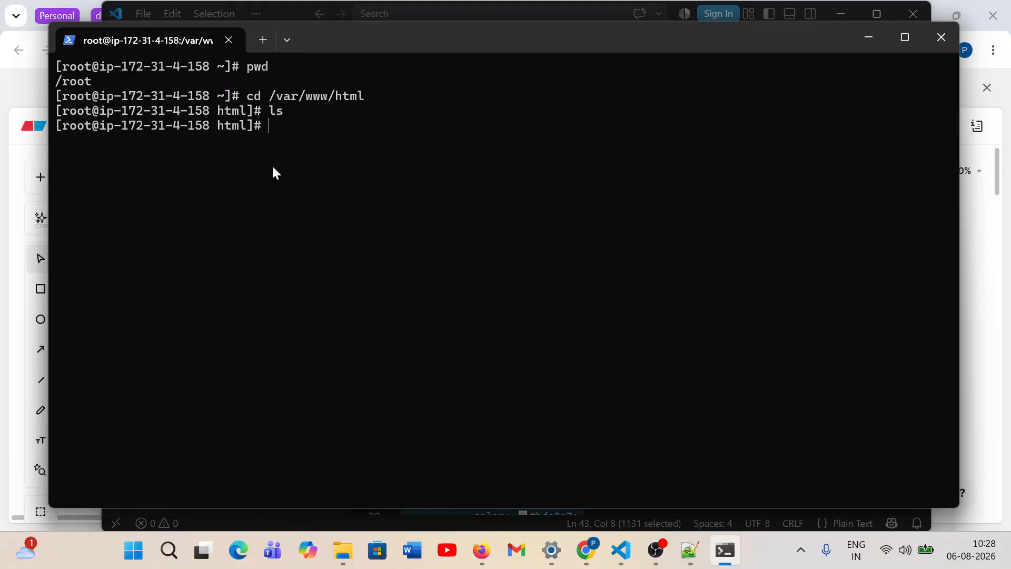
type("rpm -qa | grep -i httpd")
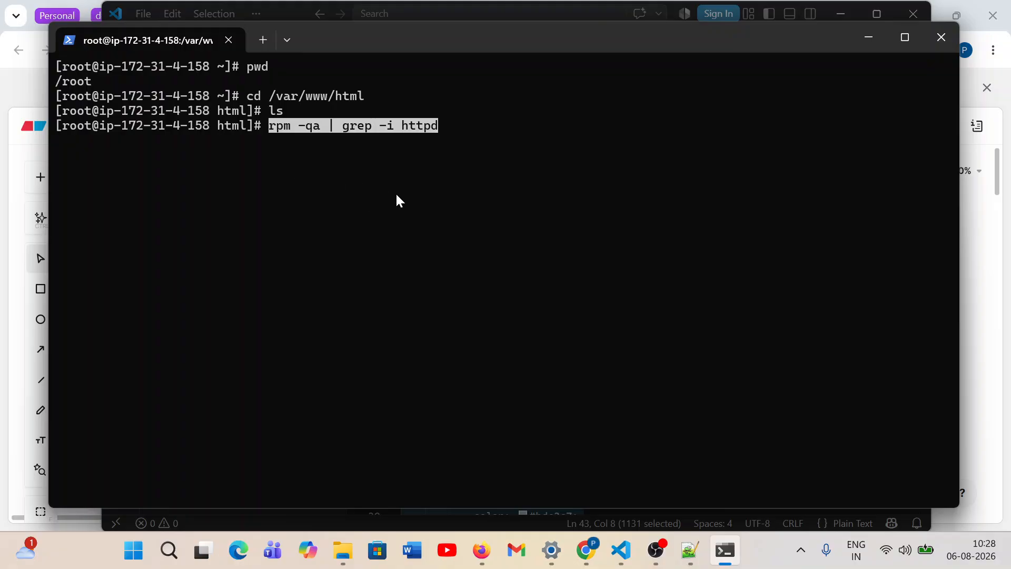
key("BackSpace")
key("BackSpace")
key("BackSpace")
key("BackSpace")
key("BackSpace")
key("BackSpace")
key("BackSpace")
key("BackSpace")
key("BackSpace")
key("BackSpace")
key("BackSpace")
key("BackSpace")
key("BackSpace")
key("BackSpace")
key("BackSpace")
key("BackSpace")
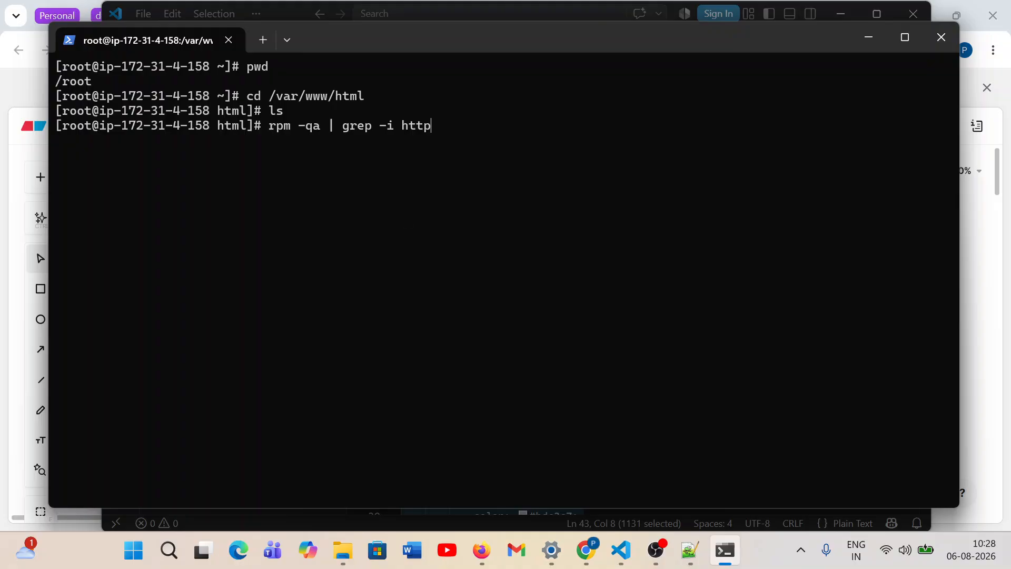
key("BackSpace")
key("BackSpace")
key("BackSpace")
key("BackSpace")
key("BackSpace")
key("BackSpace")
key("BackSpace")
key("BackSpace")
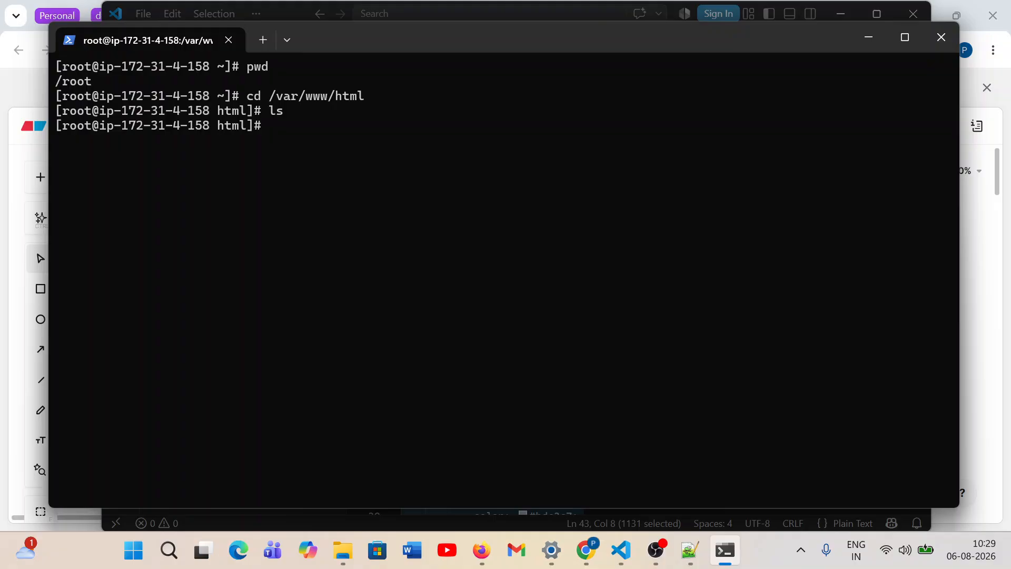
- Run vi index.html to create a new empty page, after discarding vim and nano
type("vi")
type("m")
key("BackSpace")
key("BackSpace")
key("BackSpace")
key("BackSpace")
type("nano")
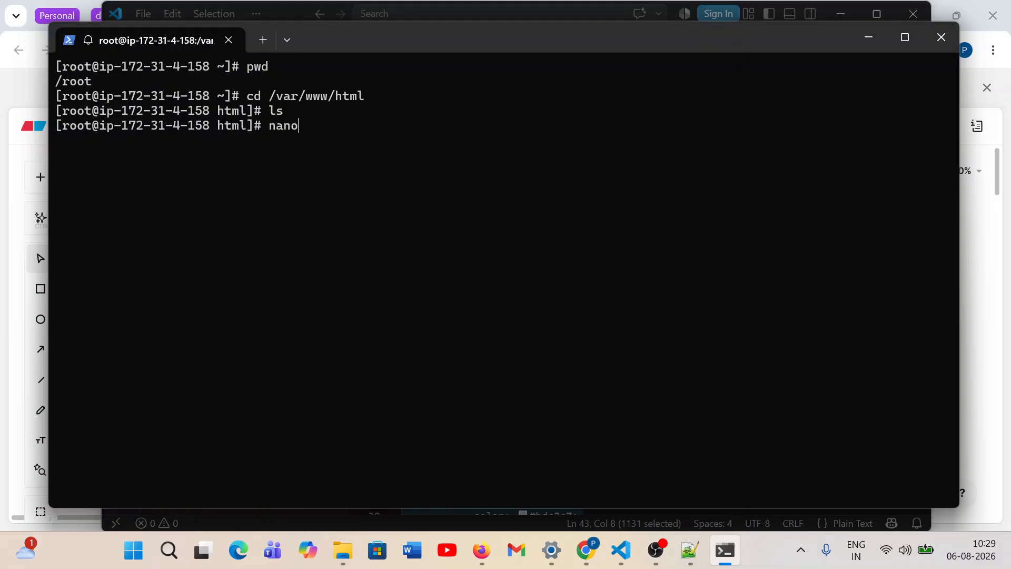
key("BackSpace")
key("BackSpace")
key("BackSpace")
key("BackSpace")
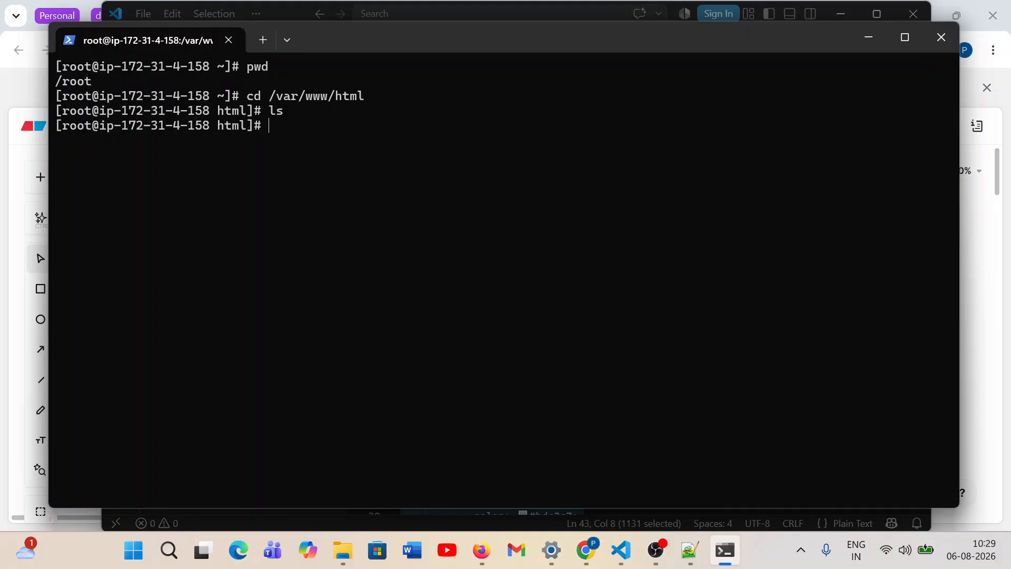
type("vi index.html")
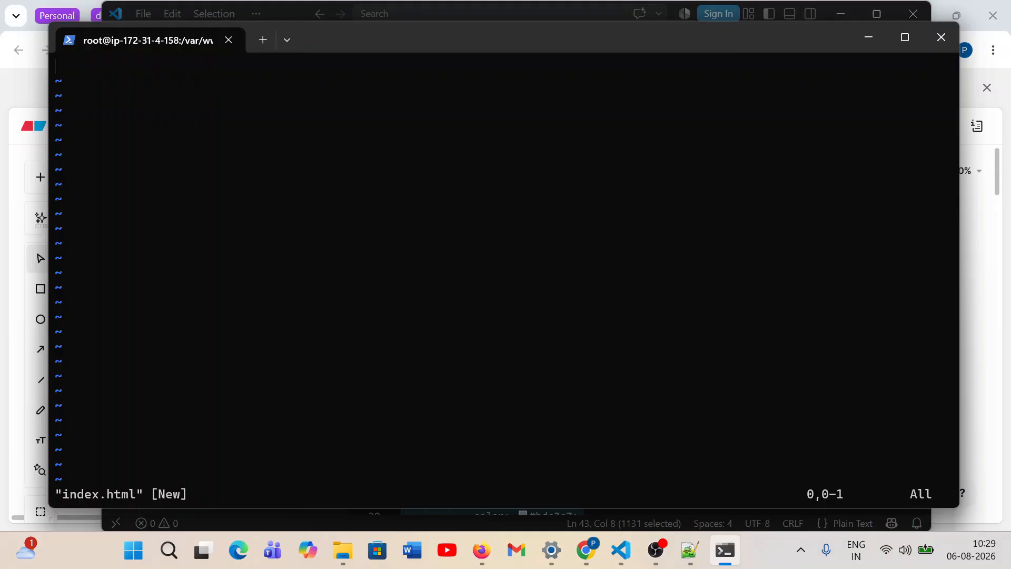
- Bring up the CloudMaster Academy page source in VS Code and deselect its text
left_click(621, 550)
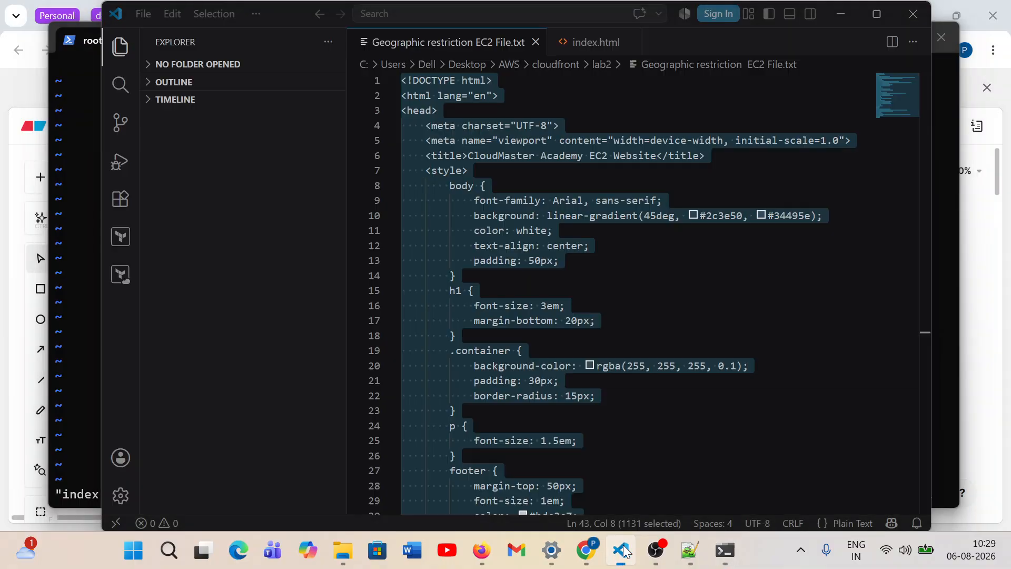
left_click(651, 170)
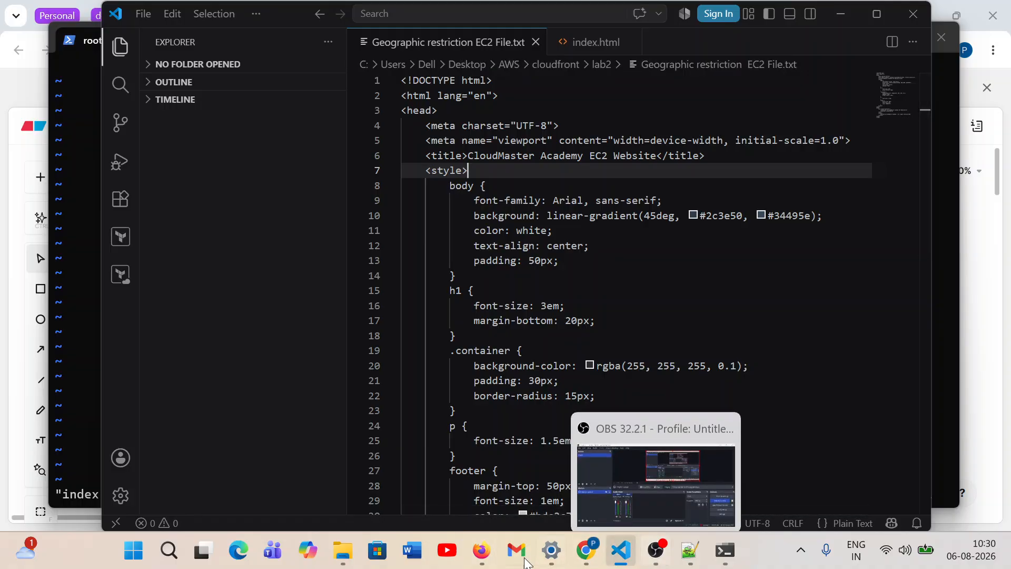
- Select the 'Geographic restriction EC2 File' in File Explorer's lab2 folder
mouse_move(347, 557)
left_click(293, 485)
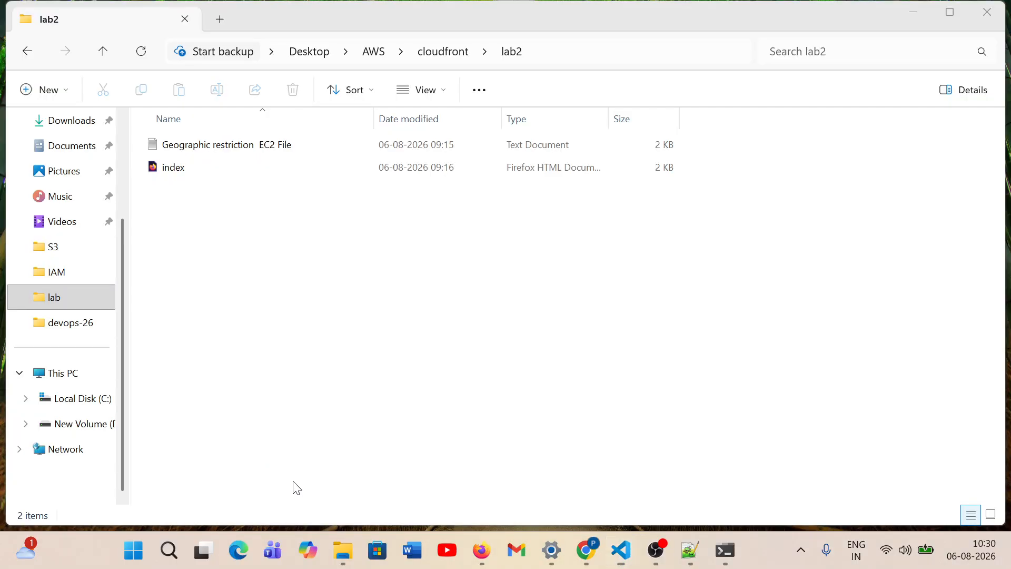
left_click(237, 146)
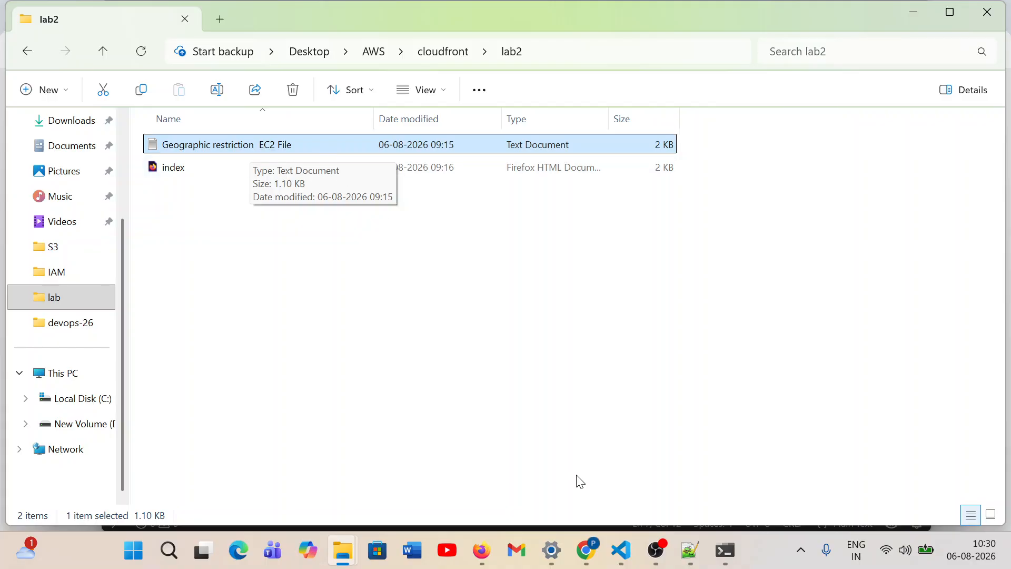
- Select all of the HTML page source in VS Code and return to vi in the terminal
left_click(621, 550)
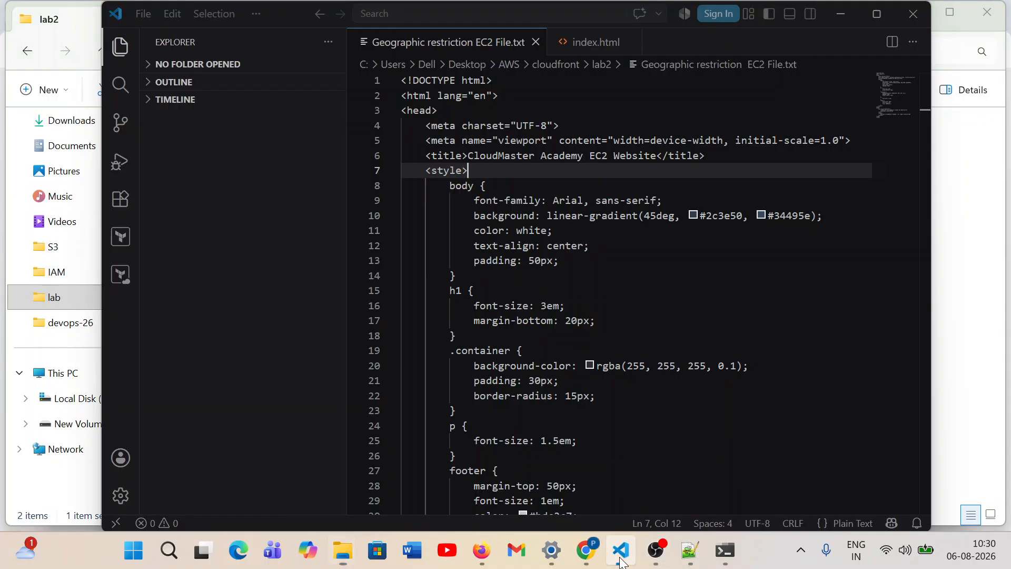
left_click(564, 255)
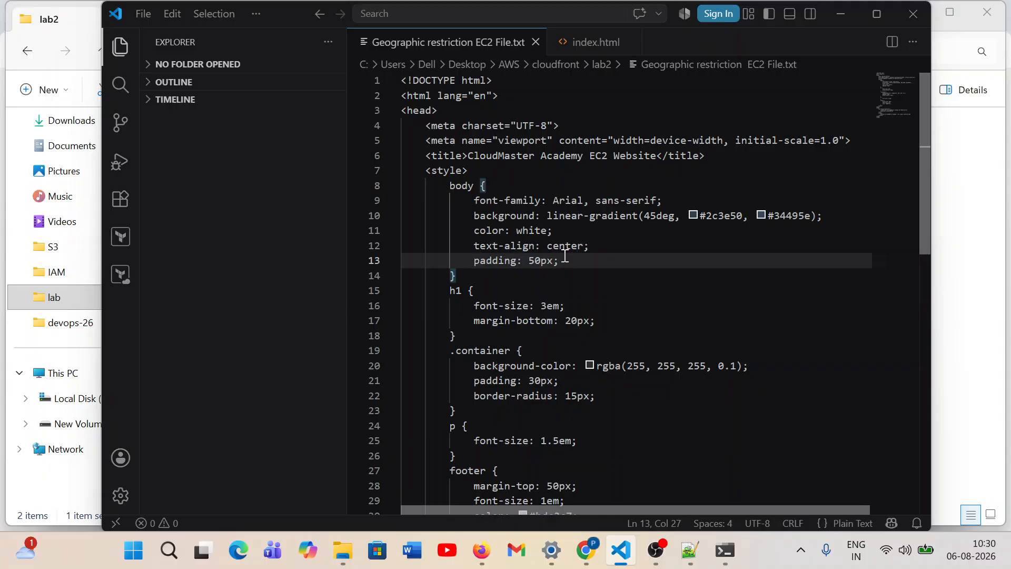
key("ctrl+a")
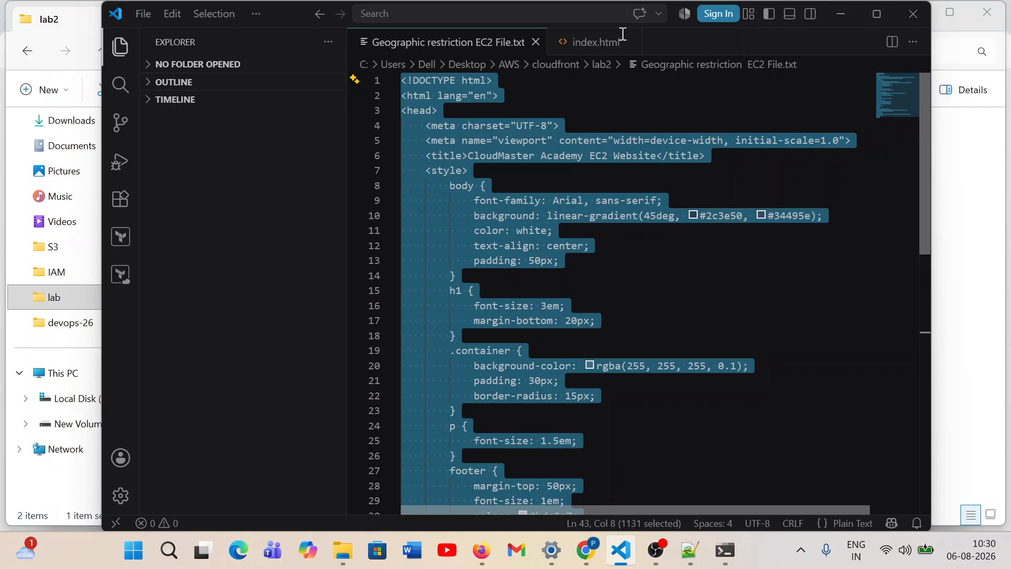
left_click(725, 562)
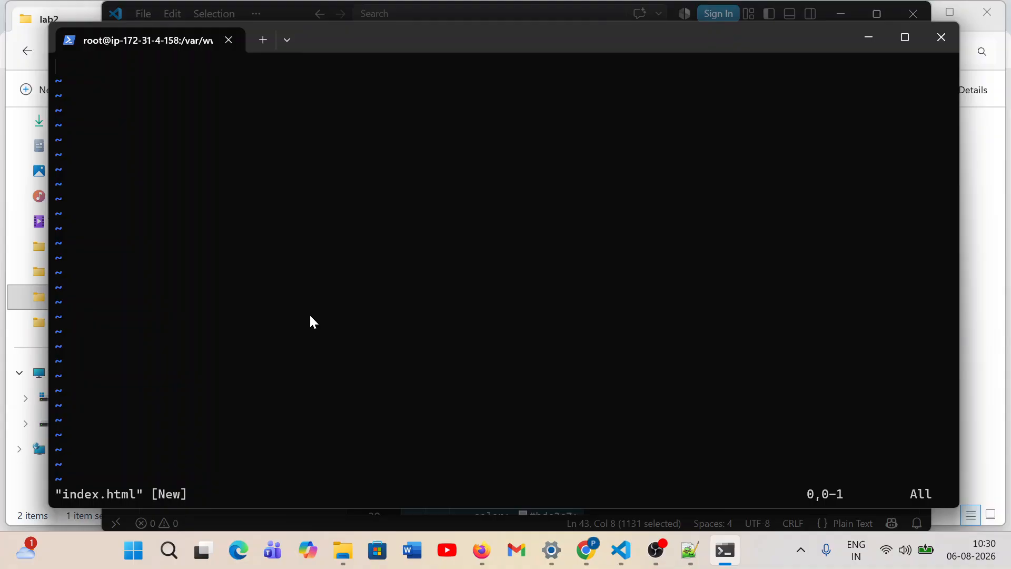
- Paste the CloudMaster Academy markup into index.html in insert mode and save it with :wq
key("i")
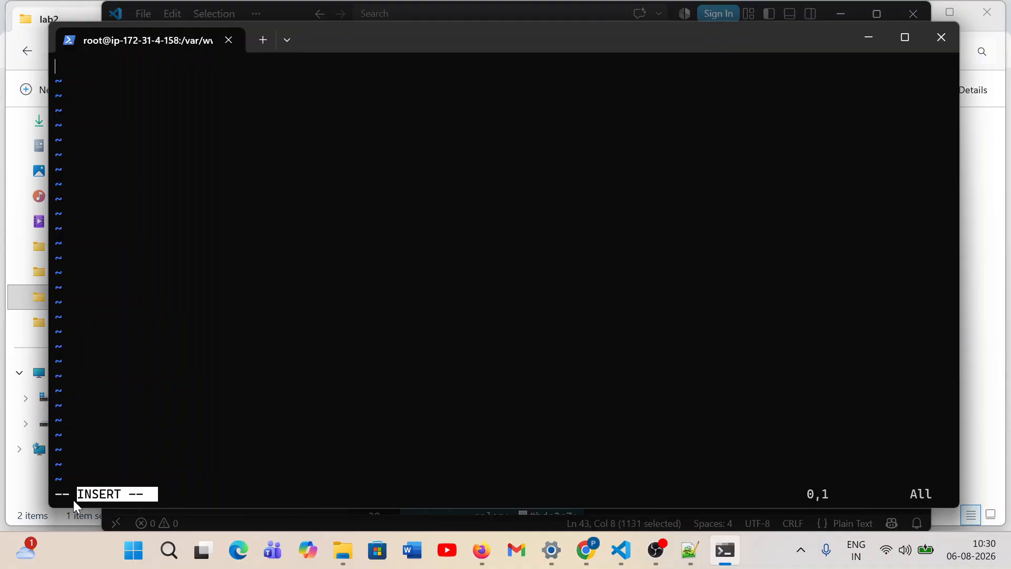
left_click(152, 263)
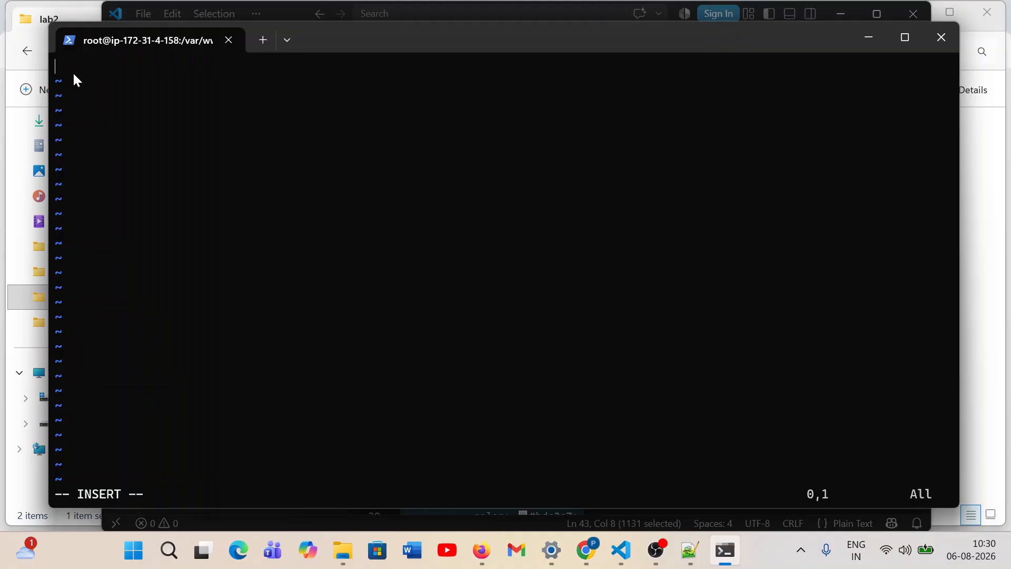
key("ctrl+v")
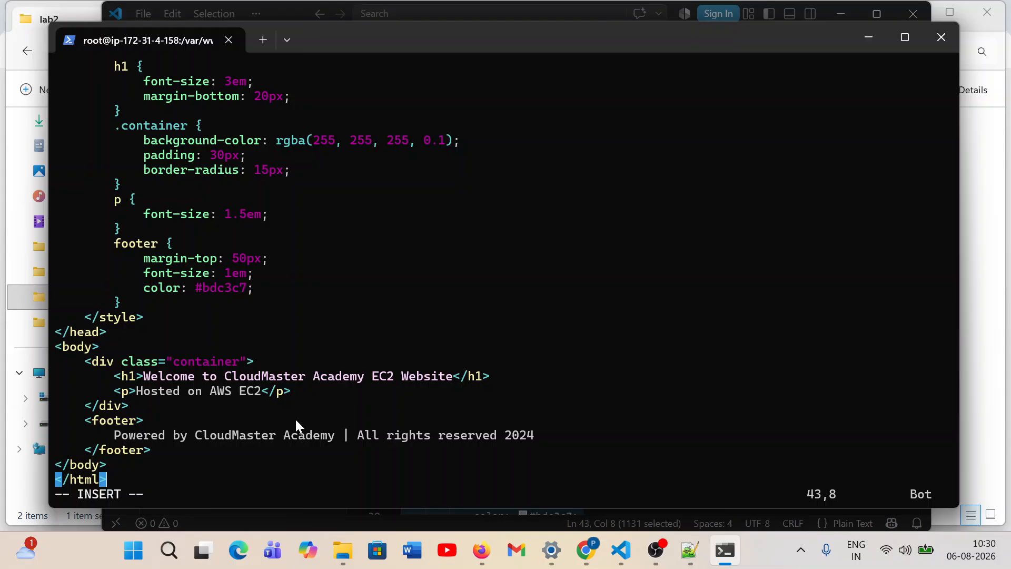
key("Up")
key("Up")
key("Up")
key("Up")
key("Up")
key("Up")
key("Up")
key("Up")
key("Up")
key("Up")
key("Up")
key("Up")
key("Up")
key("Up")
key("Up")
key("Up")
key("Up")
key("Up")
key("Up")
key("Up")
key("Up")
key("Up")
key("Up")
key("Up")
key("Up")
key("Up")
key("Up")
key("Up")
key("Up")
key("Up")
key("Up")
key("Up")
key("Up")
key("Up")
key("Up")
key("Up")
key("Up")
key("Up")
key("Up")
key("Up")
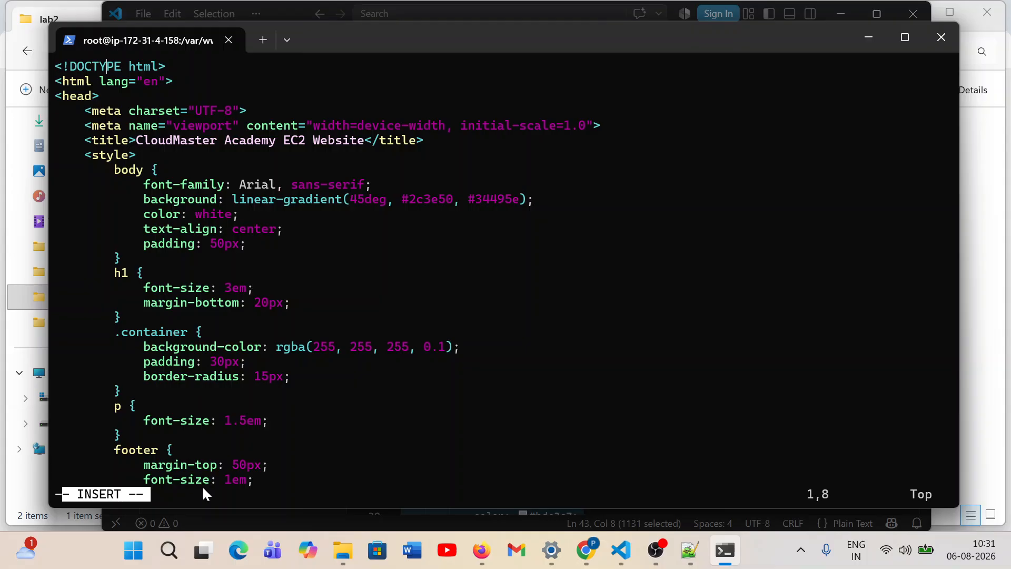
key("Escape")
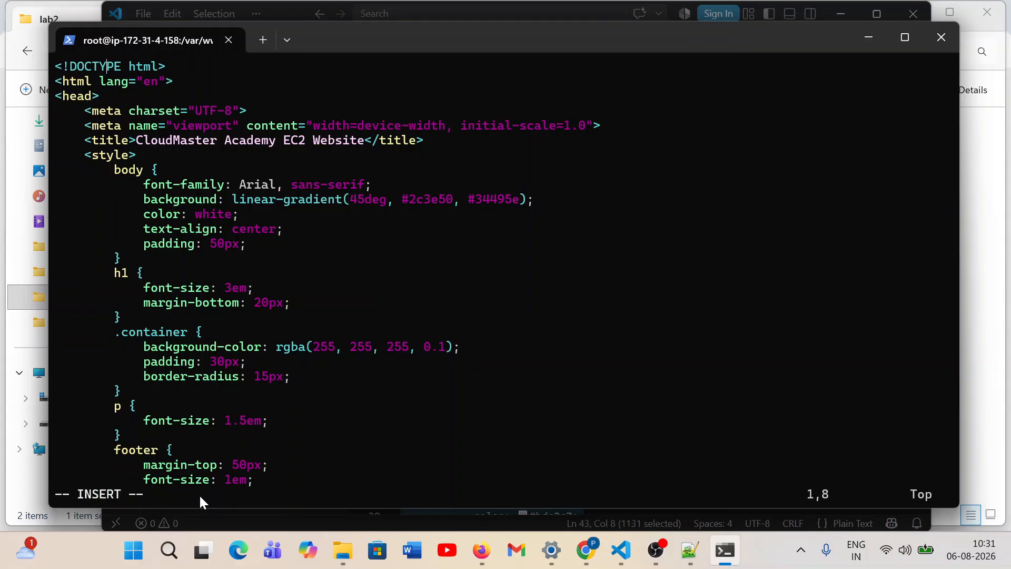
key("Escape")
key("shift+semicolon")
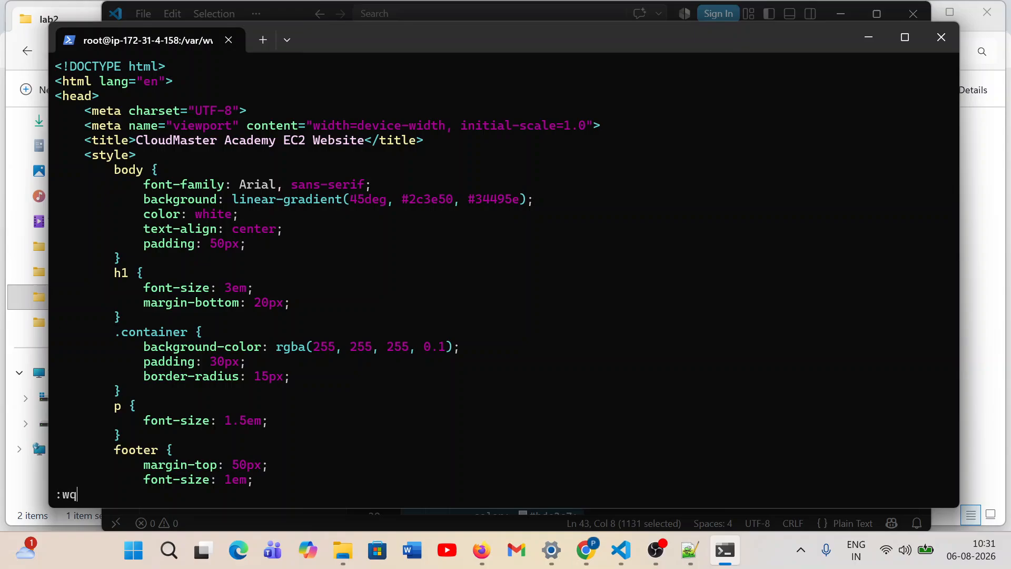
key("Return")
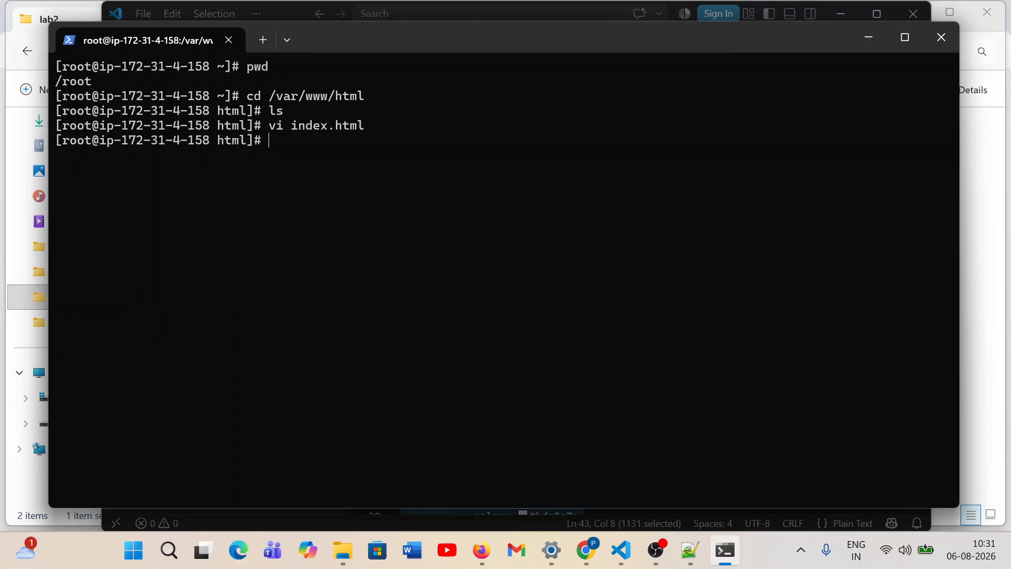
- Run ls to confirm index.html now exists in /var/www/html
type("ls")
key("Return")
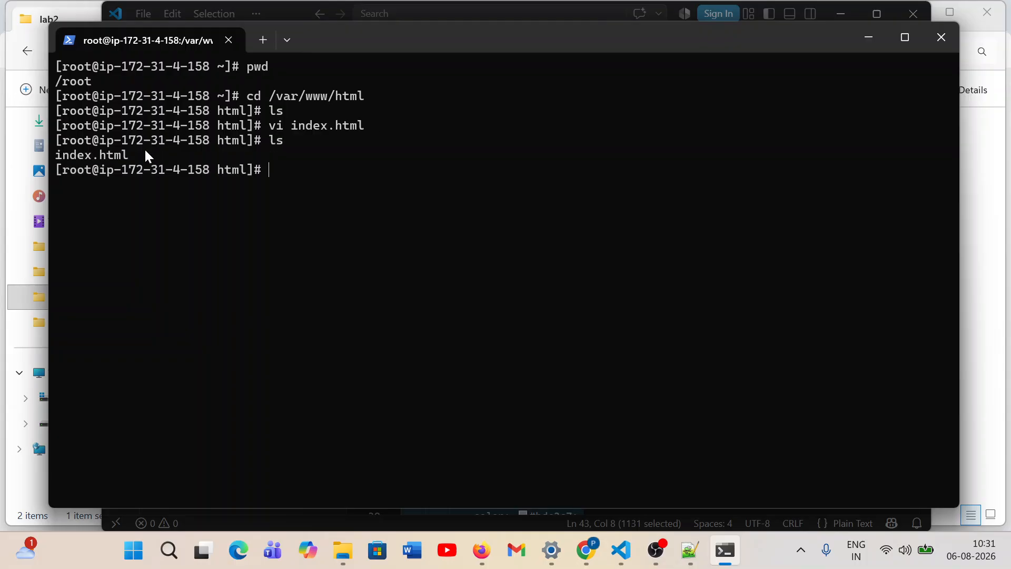
left_click_drag(292, 107, 270, 109)
left_click_drag(294, 125, 386, 141)
left_click(261, 140)
left_click_drag(127, 155, 78, 146)
left_click(237, 154)
- Print index.html with cat and scroll through the full CloudMaster Academy markup
type("cat ind")
key("Tab")
key("Return")
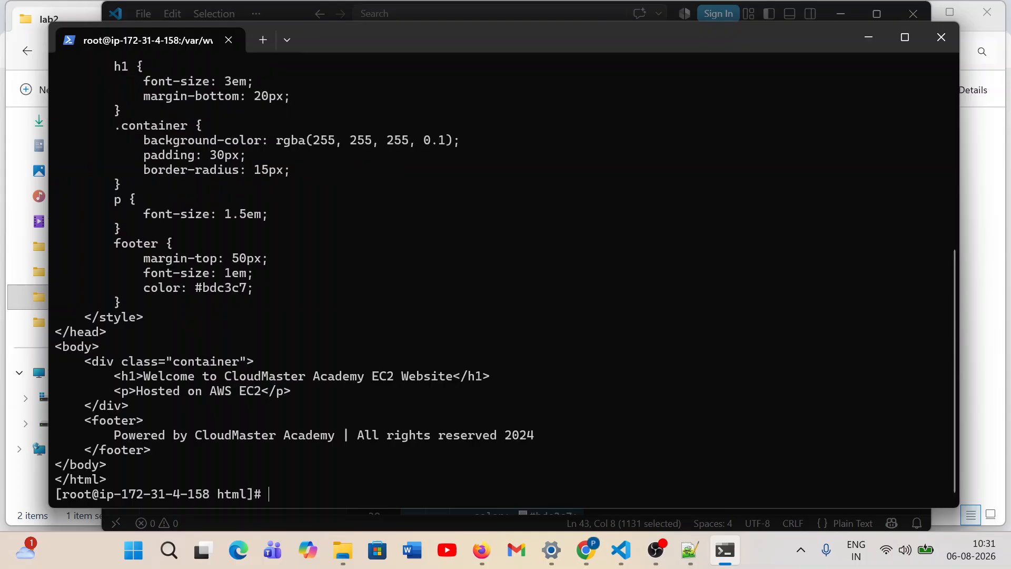
scroll(227, 308, "up", 5)
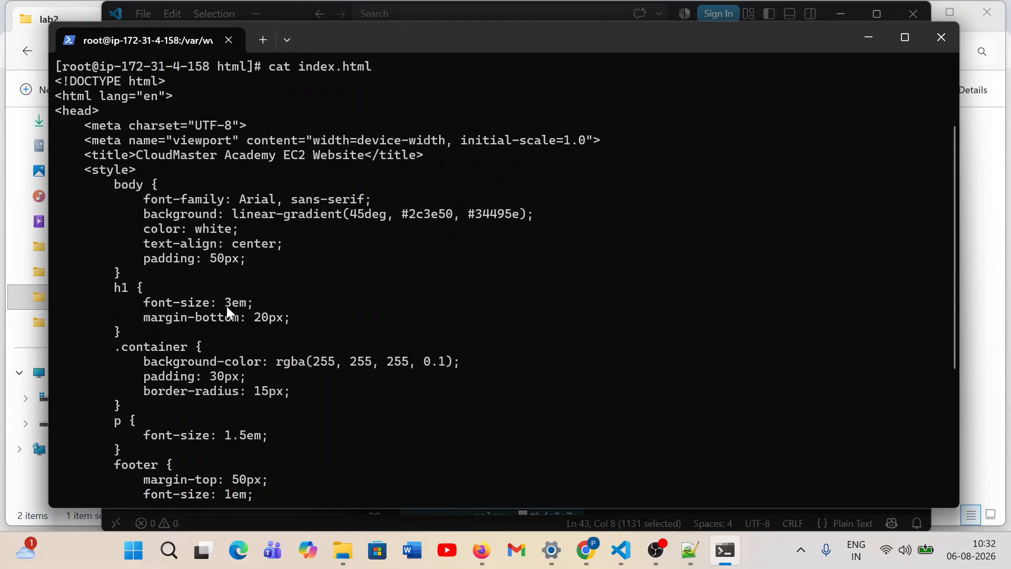
scroll(228, 312, "up", 2)
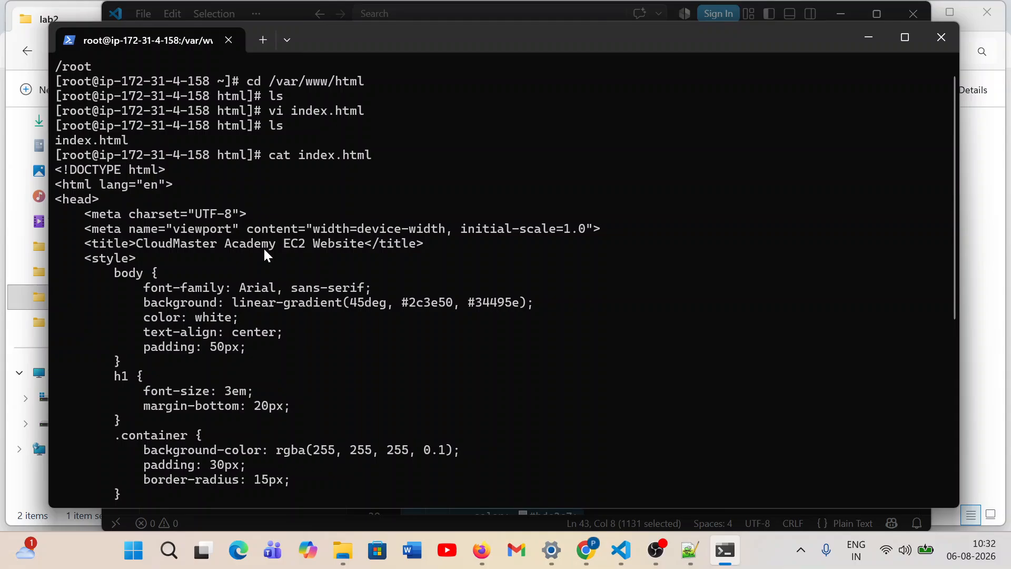
scroll(274, 266, "down", 4)
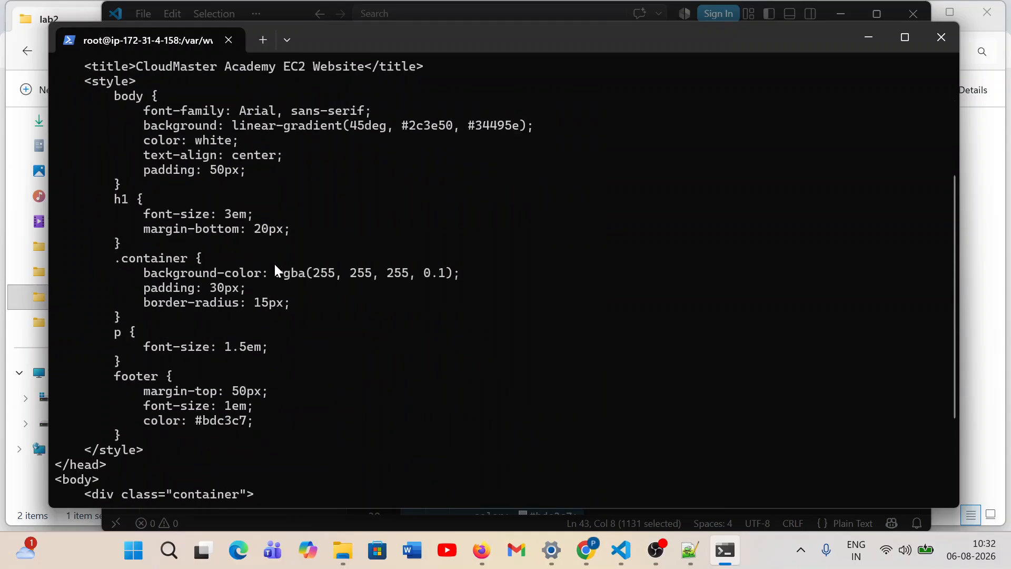
scroll(275, 270, "down", 3)
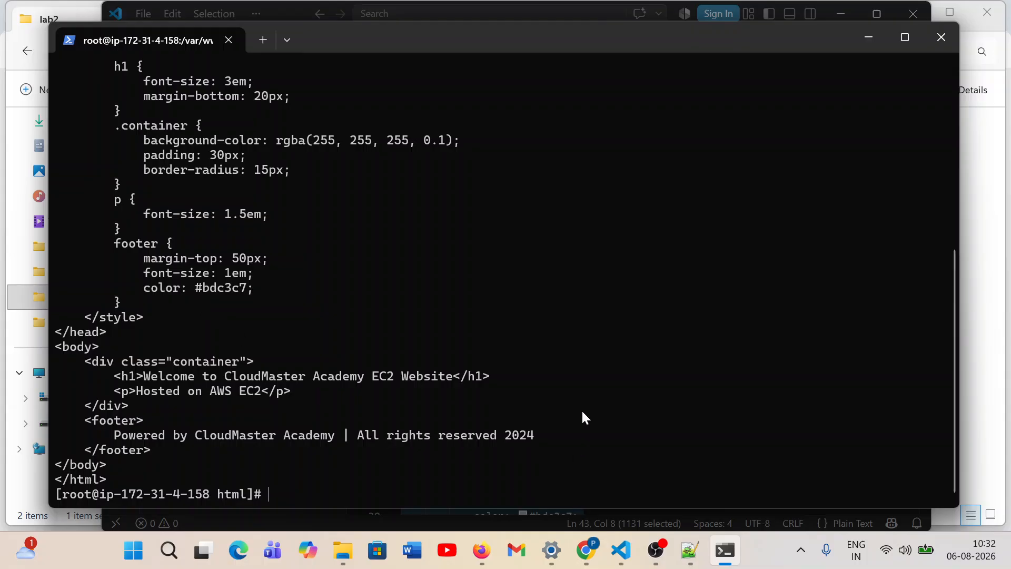
mouse_move(599, 555)
- View the lab2 index.html page in the browser and select its file address
mouse_move(346, 559)
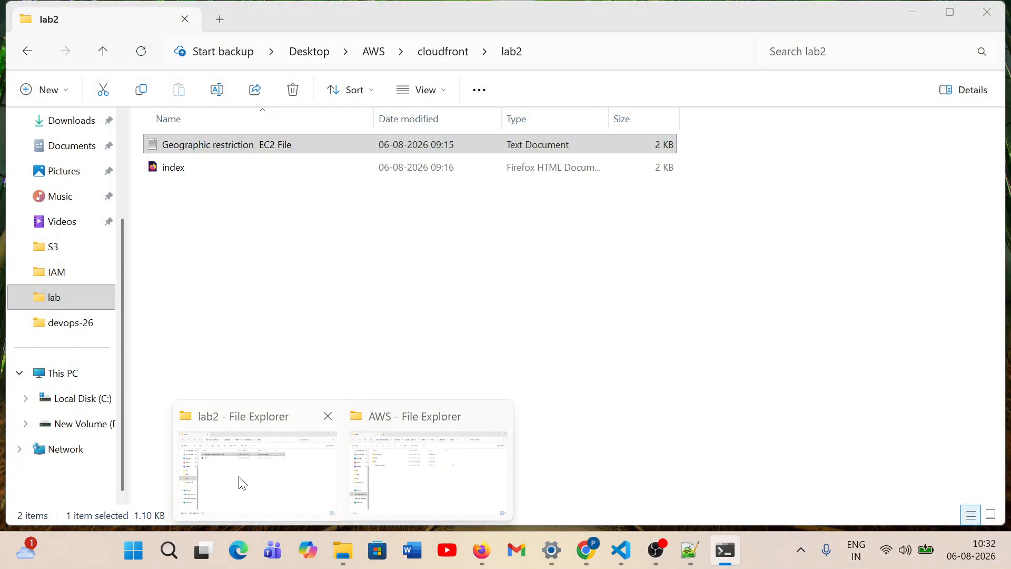
left_click(240, 479)
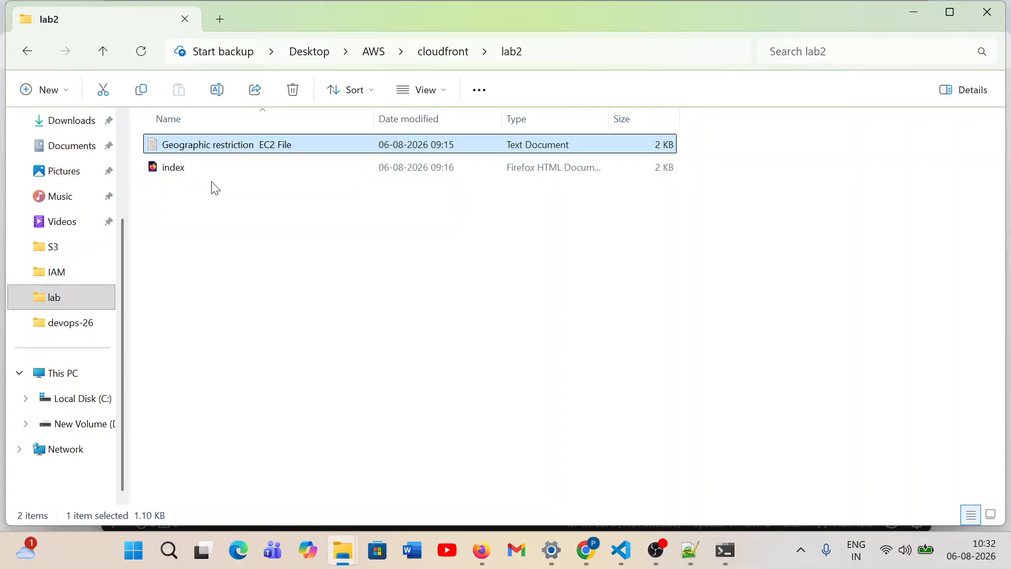
left_click(482, 550)
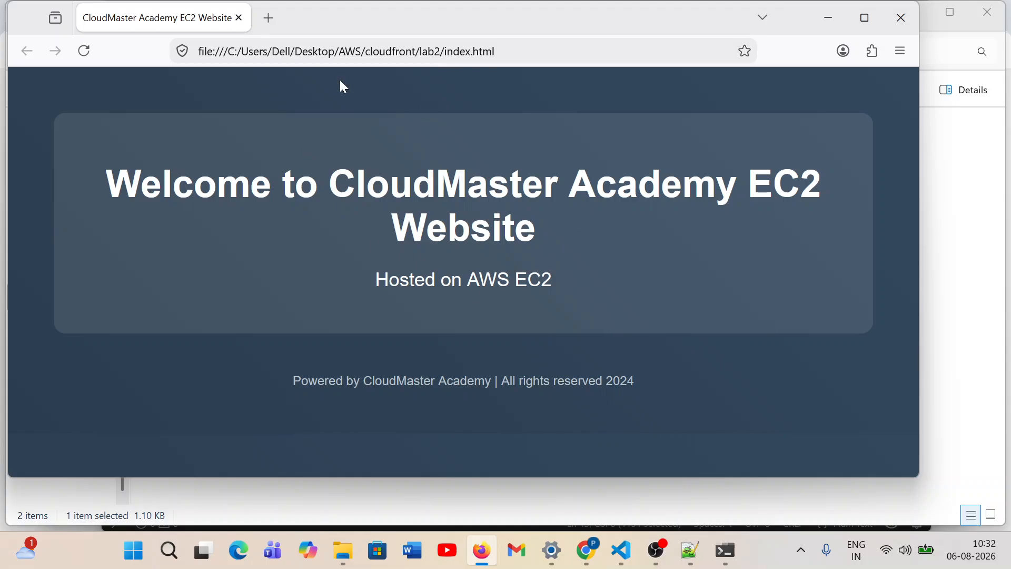
left_click(449, 57)
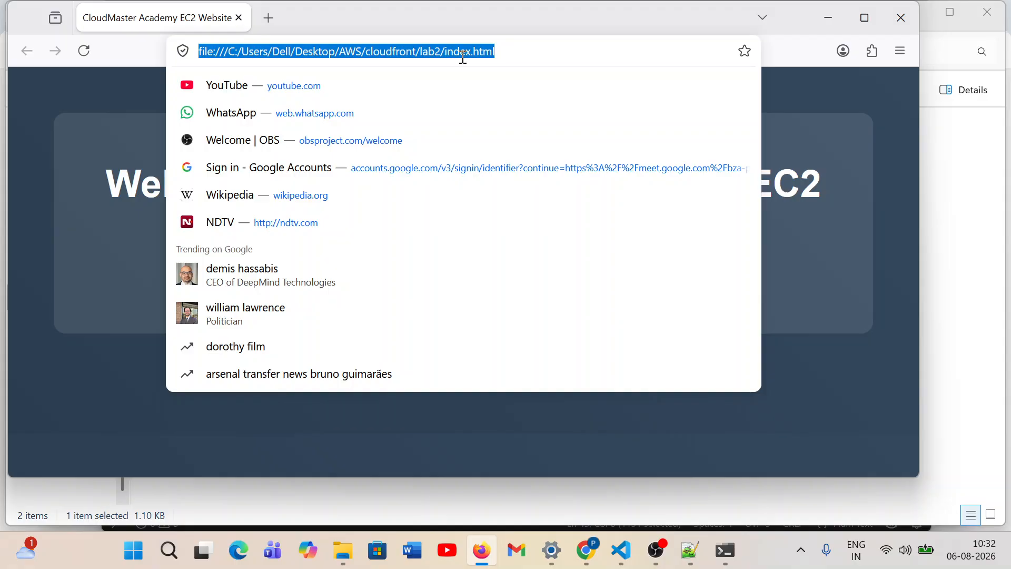
- Minimize the browser, select the lab2 folder path, and head back to Eraser
left_click(828, 19)
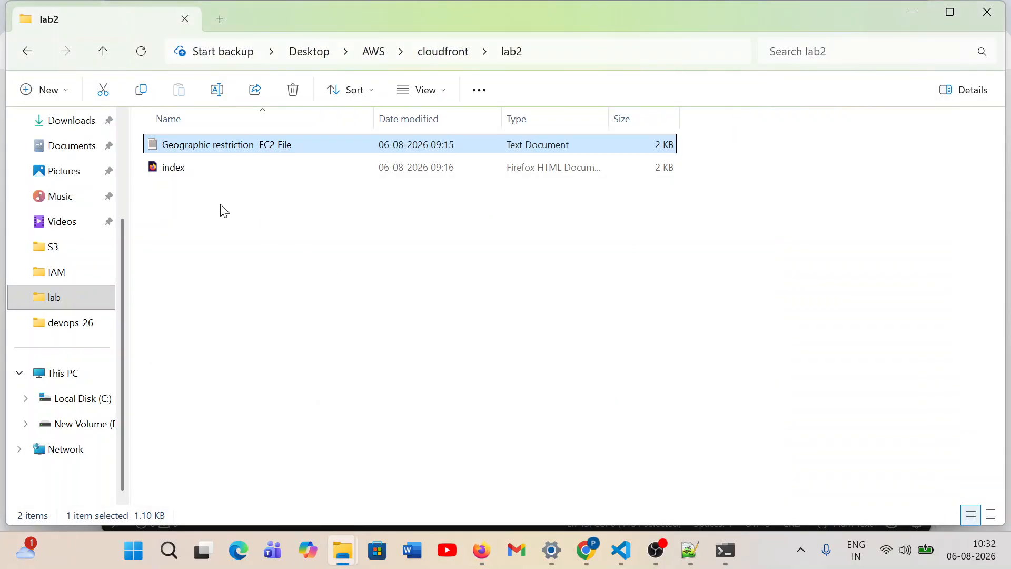
left_click(567, 51)
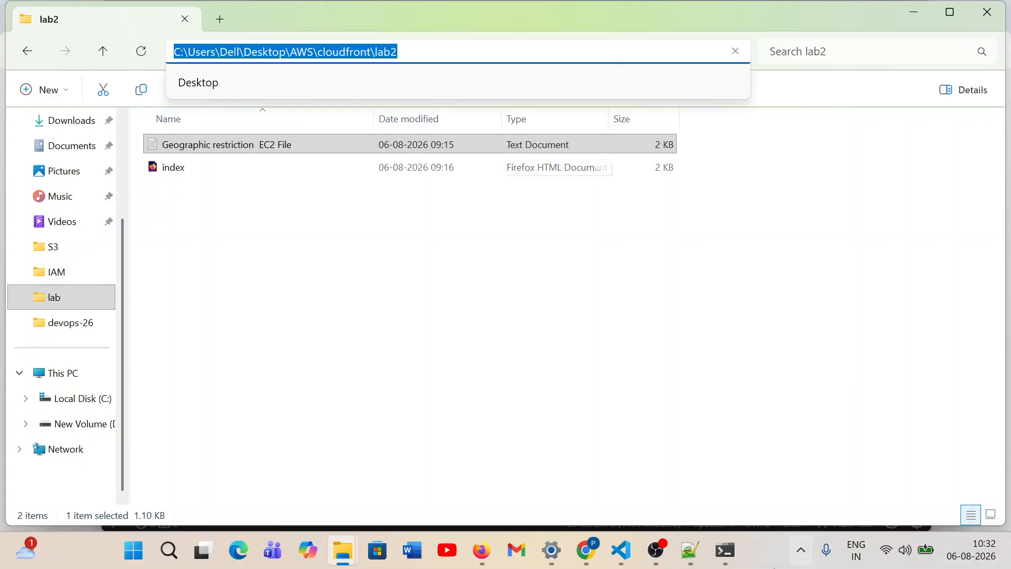
mouse_move(726, 550)
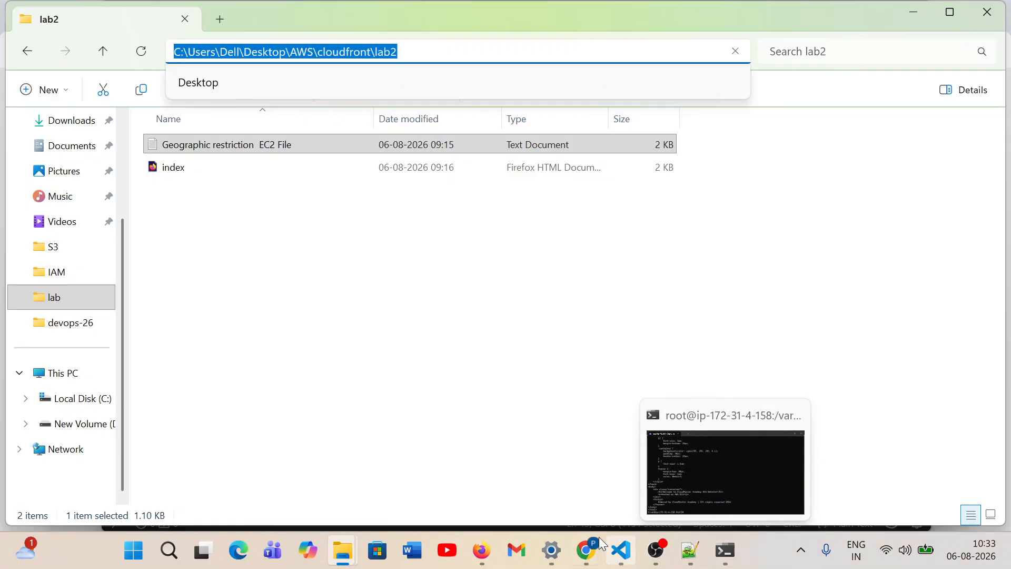
- Append 'check web app - public_ip' as a new line after the Port 80 note
mouse_move(643, 513)
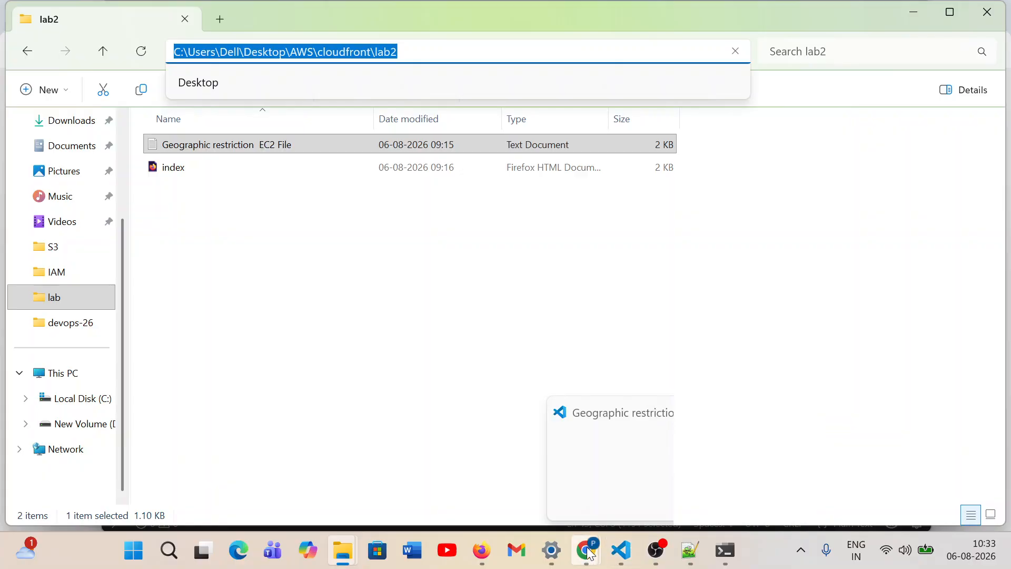
mouse_move(586, 550)
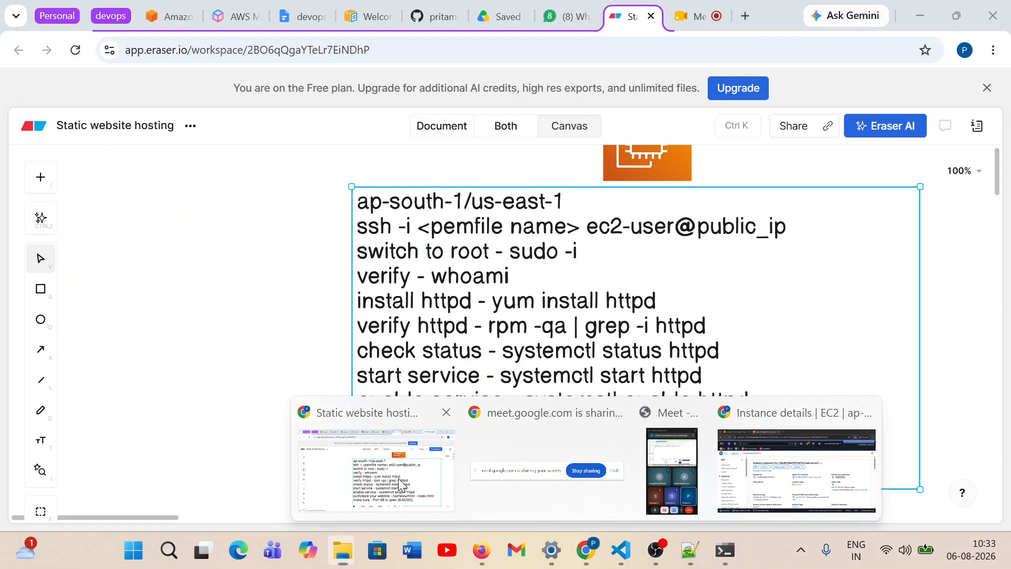
left_click(422, 448)
scroll(639, 410, "down", 2)
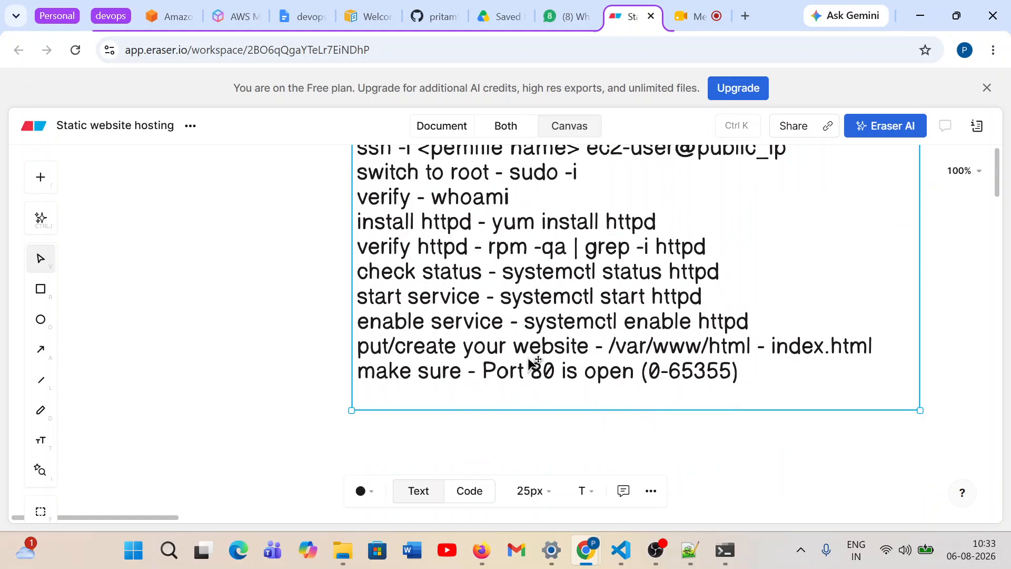
double_click(881, 344)
left_click(882, 343)
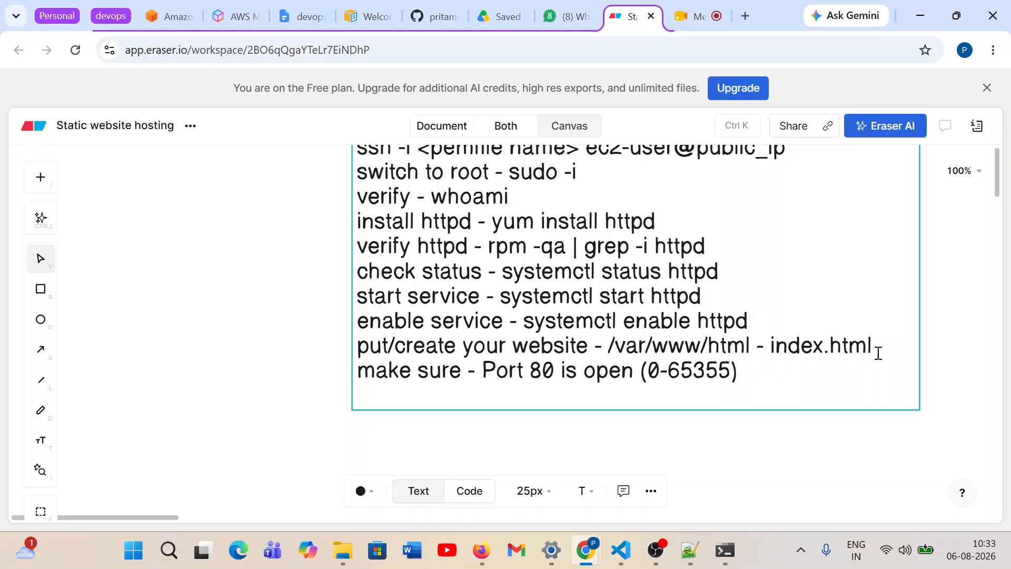
left_click(785, 373)
key("Return")
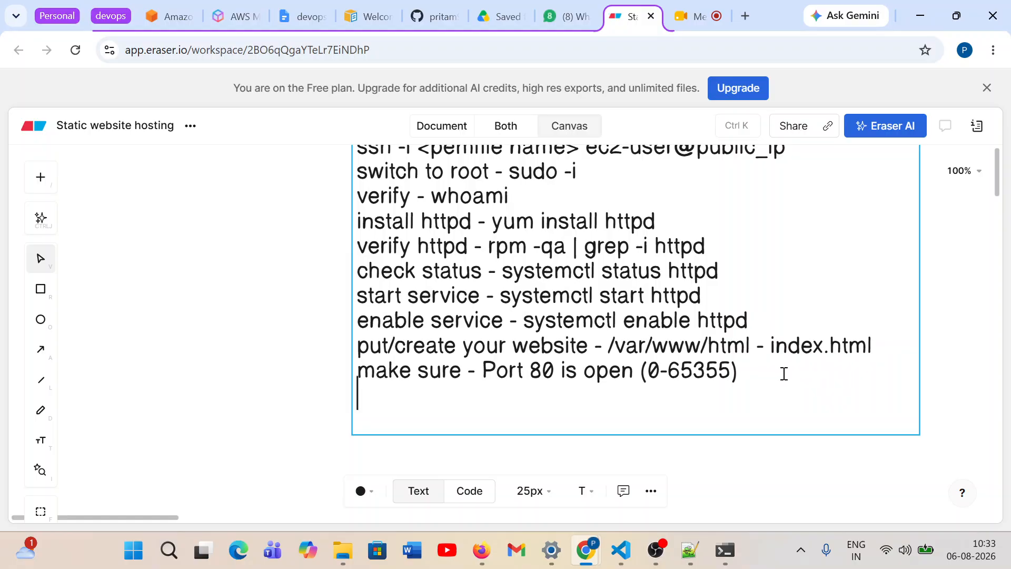
type("acce")
key("BackSpace")
key("BackSpace")
key("BackSpace")
key("BackSpace")
type("check ")
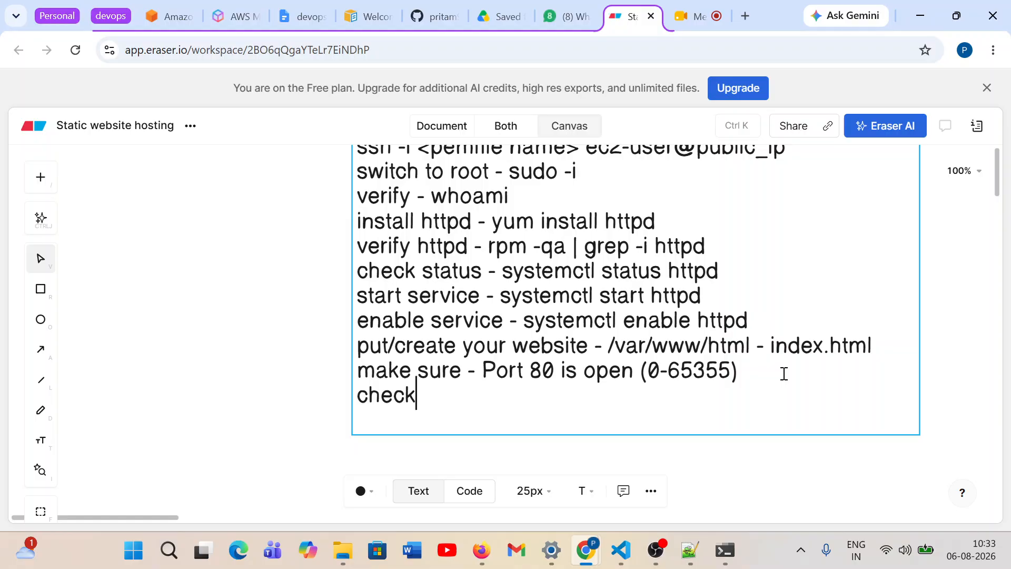
type("web ap")
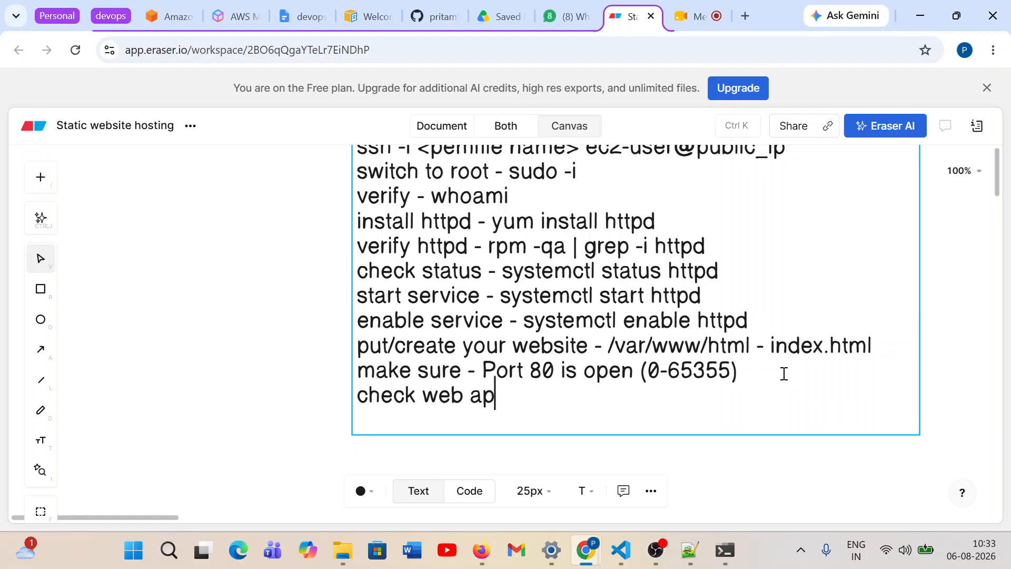
type("p -")
type("pub")
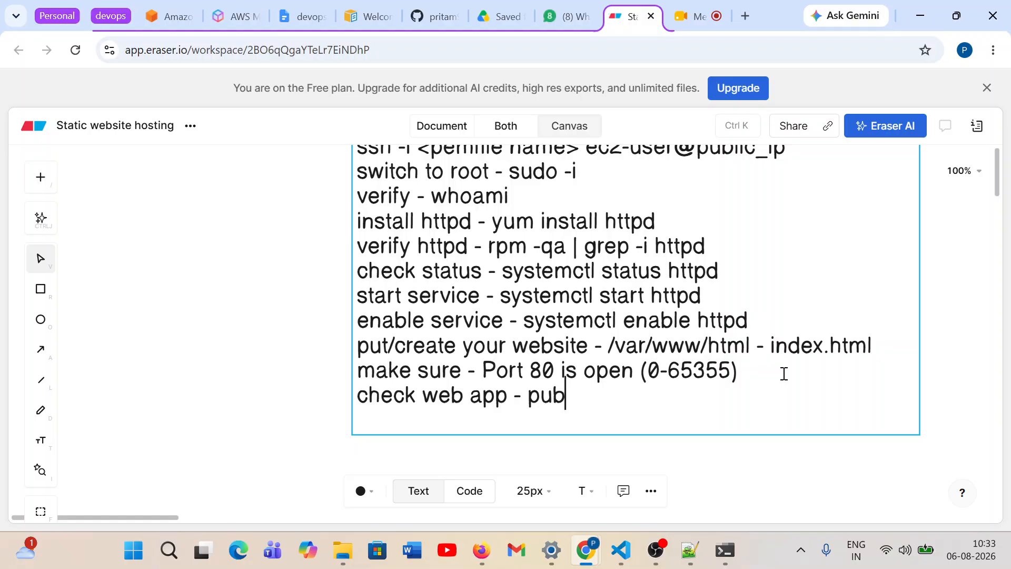
type("lic_ip")
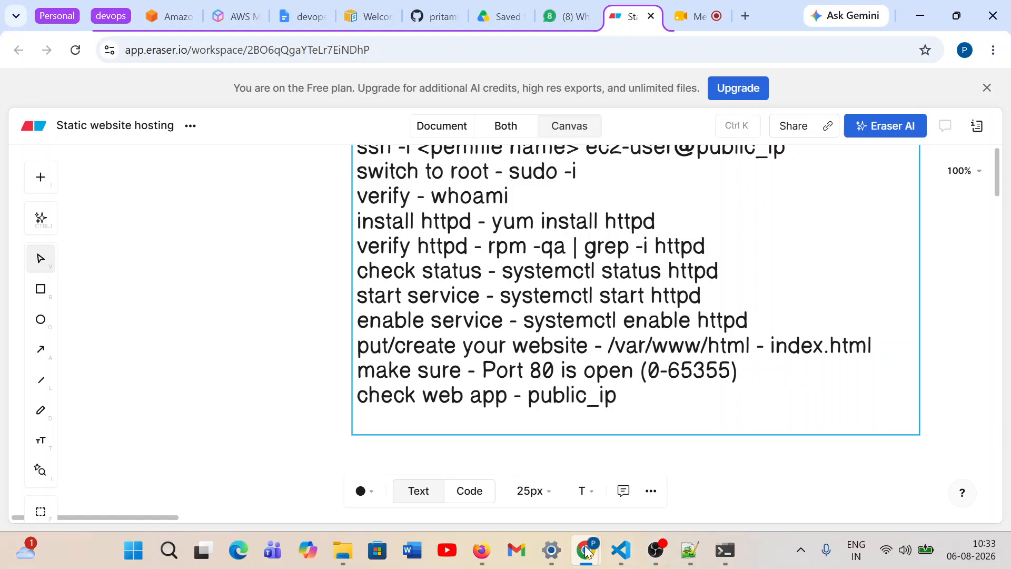
- Open public IP 13.204.63.189 in a new incognito tab, then return to the instance summary
mouse_move(587, 563)
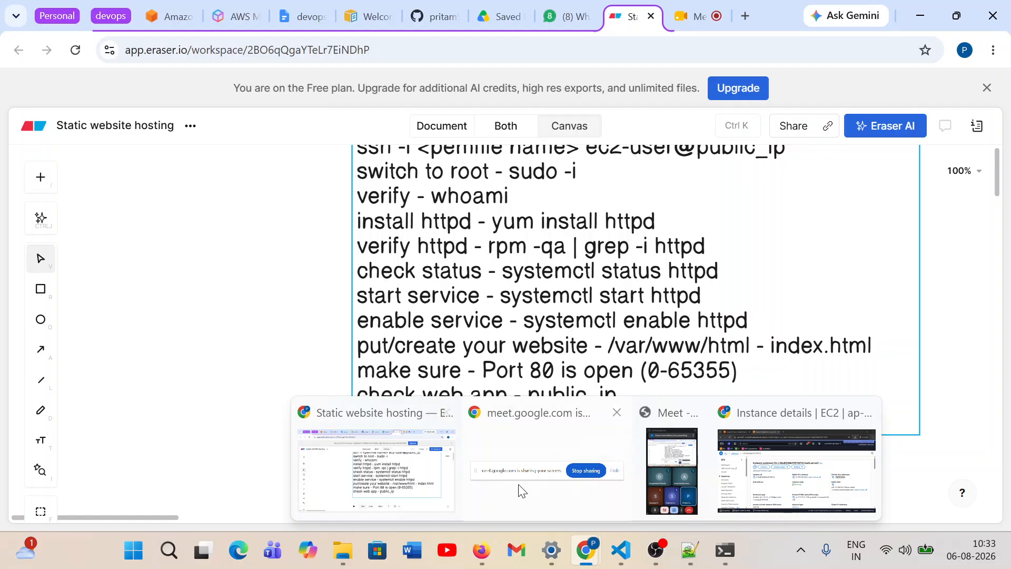
left_click(727, 422)
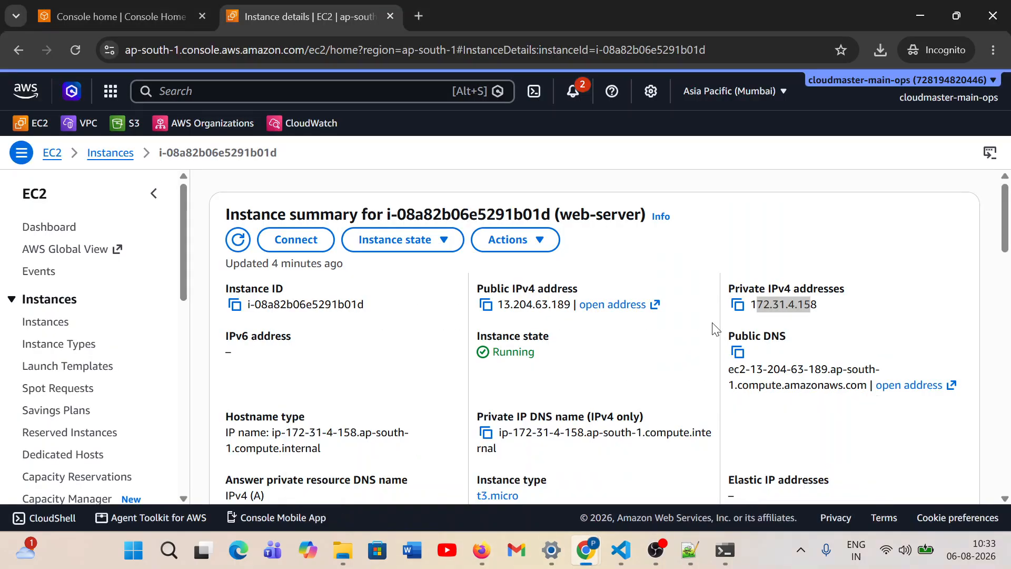
left_click(486, 306)
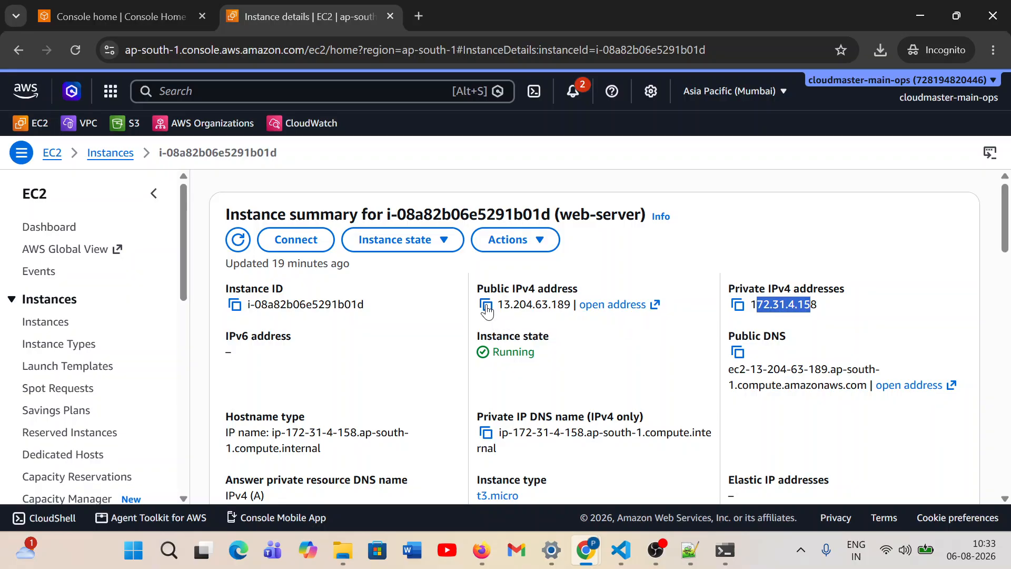
left_click(421, 14)
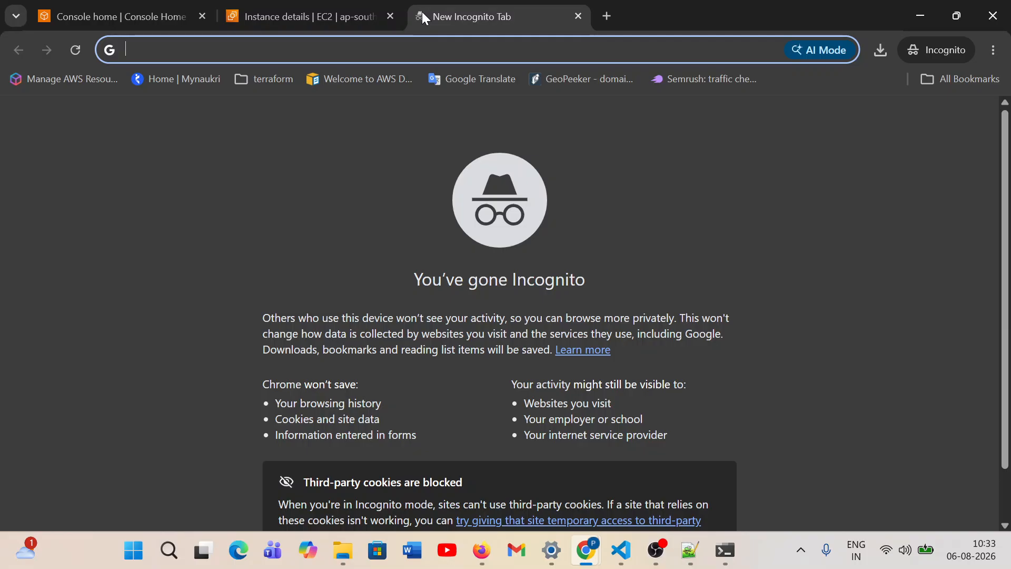
key("ctrl+v")
key("Return")
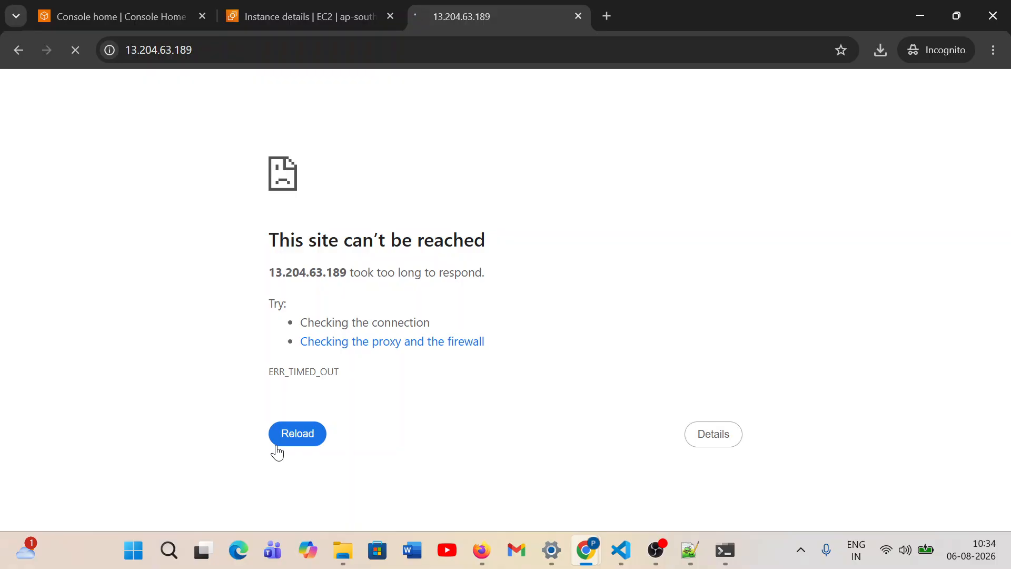
left_click(271, 16)
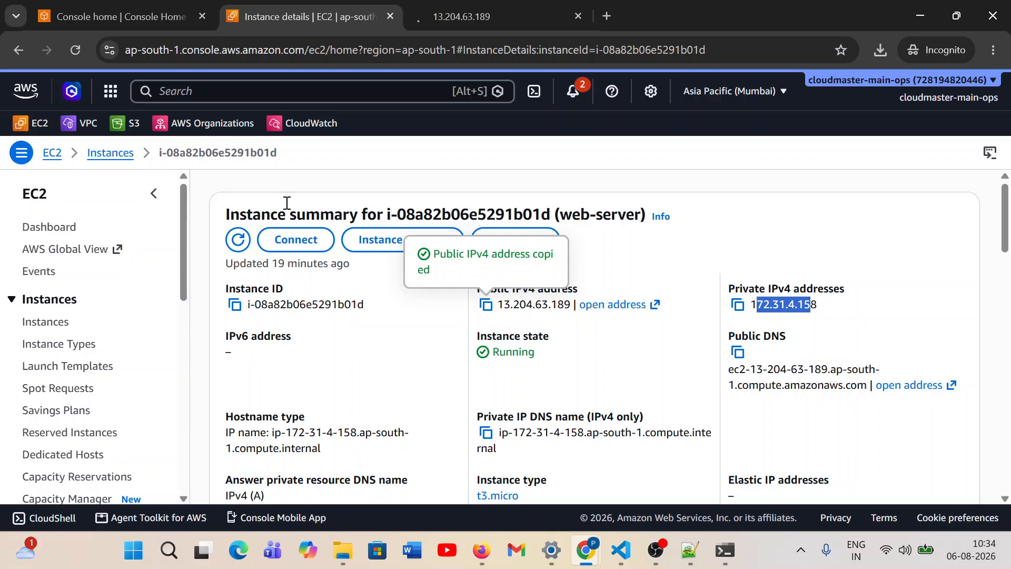
- Open launch-wizard-1 from the instance's Security tab and review its SSH port 22 inbound rule
scroll(330, 406, "down", 10)
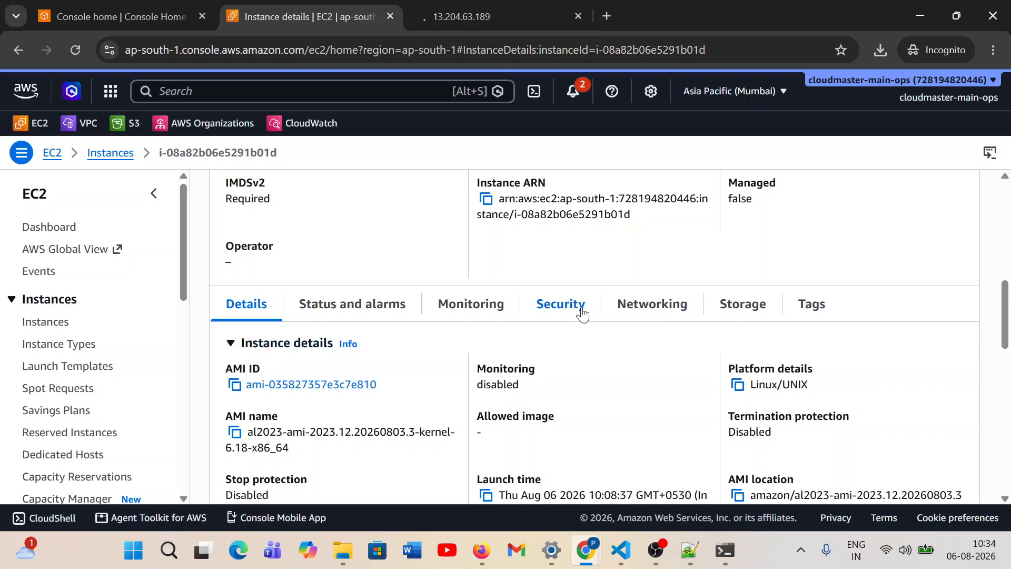
left_click(583, 314)
scroll(472, 352, "down", 2)
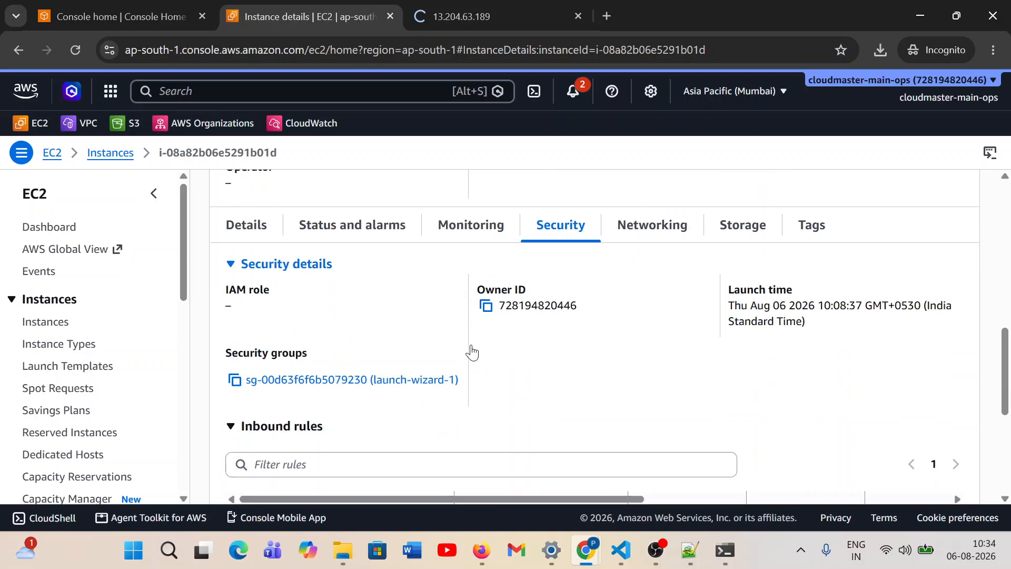
scroll(472, 352, "down", 2)
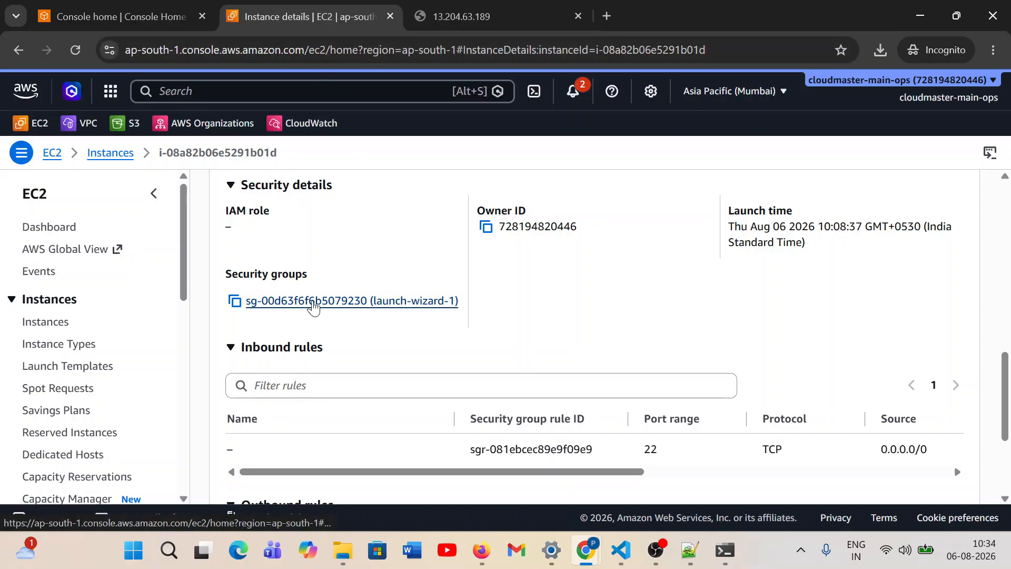
left_click(313, 304)
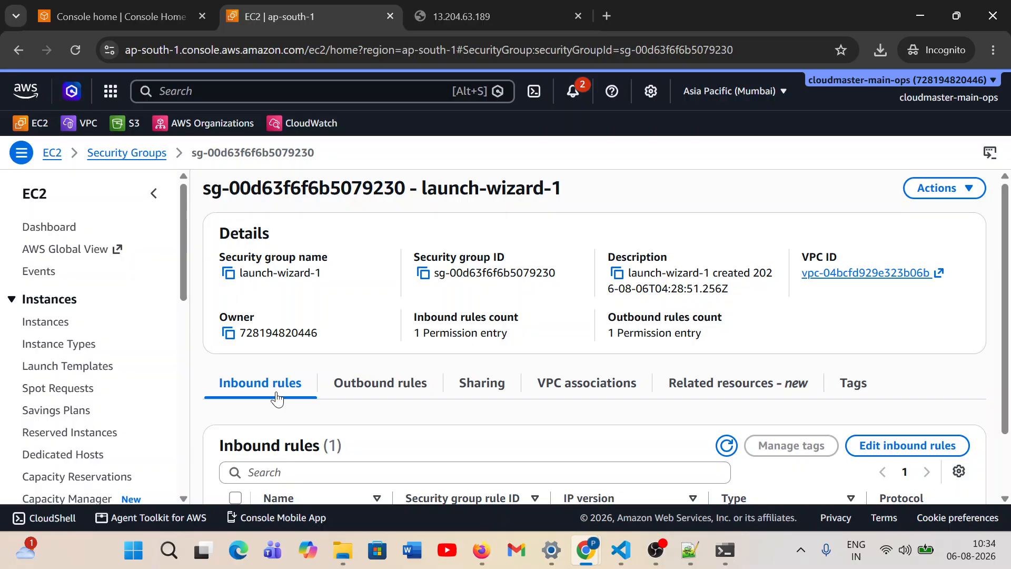
scroll(278, 398, "down", 1)
scroll(278, 399, "up", 1)
left_click_drag(579, 189, 424, 189)
scroll(354, 293, "down", 1)
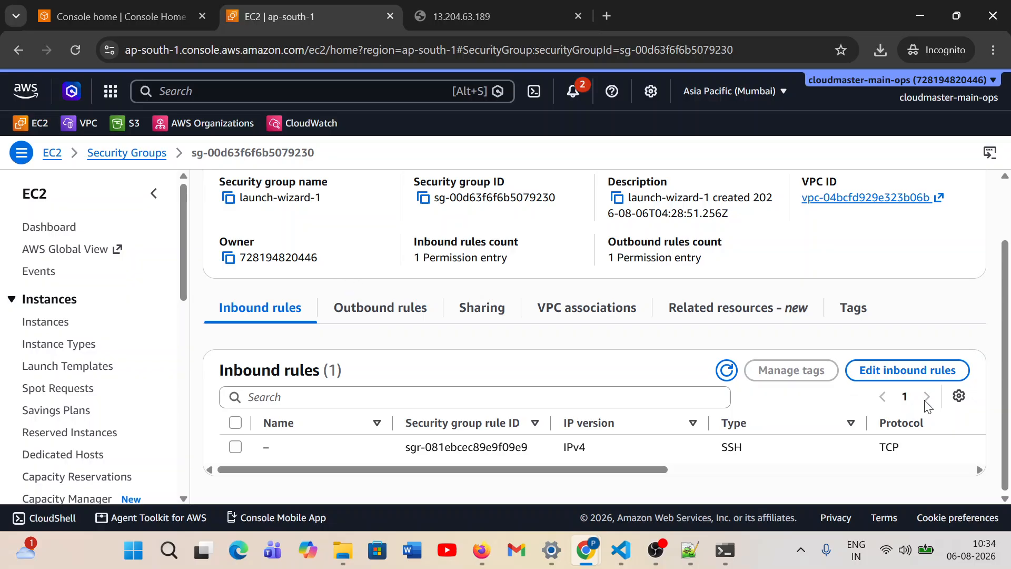
- Add an HTTP inbound rule with source 0.0.0.0/0 and save the rules
left_click(907, 373)
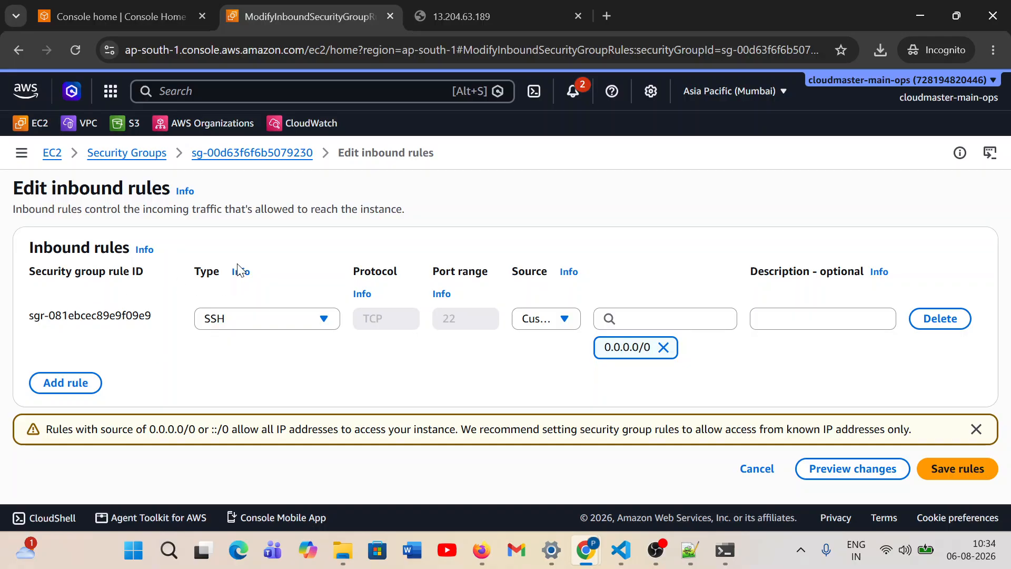
left_click(62, 383)
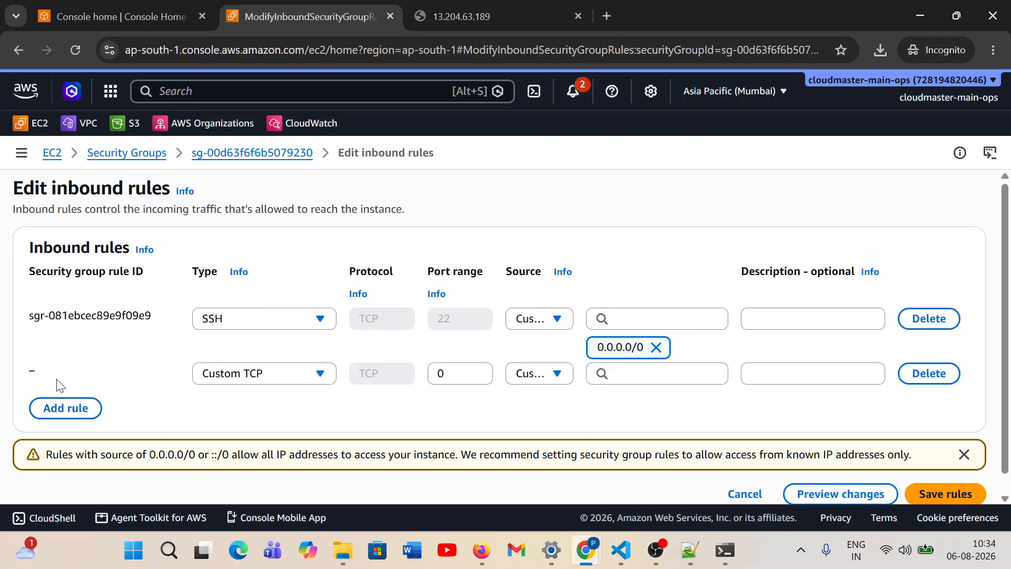
left_click(309, 374)
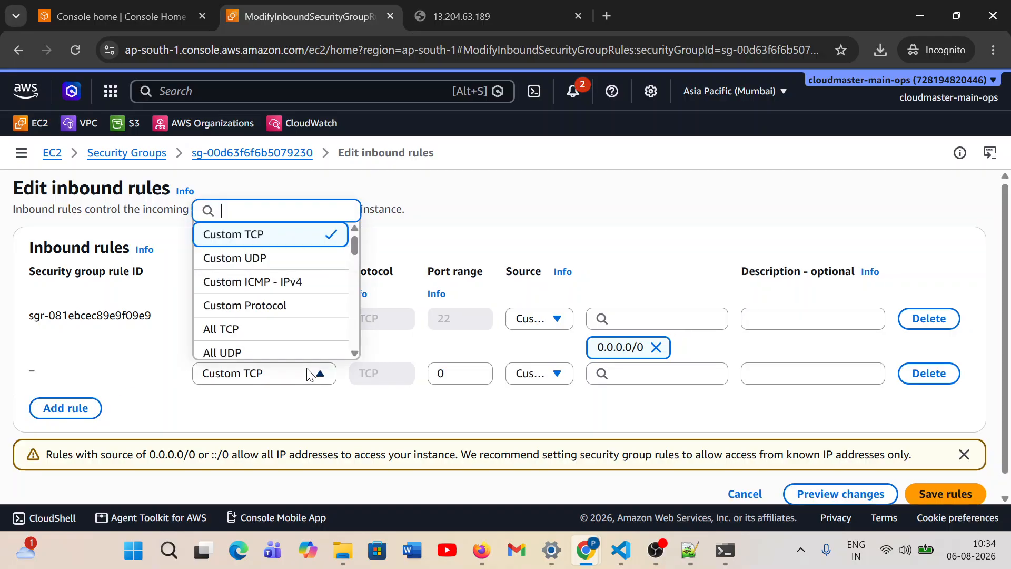
scroll(266, 290, "down", 1)
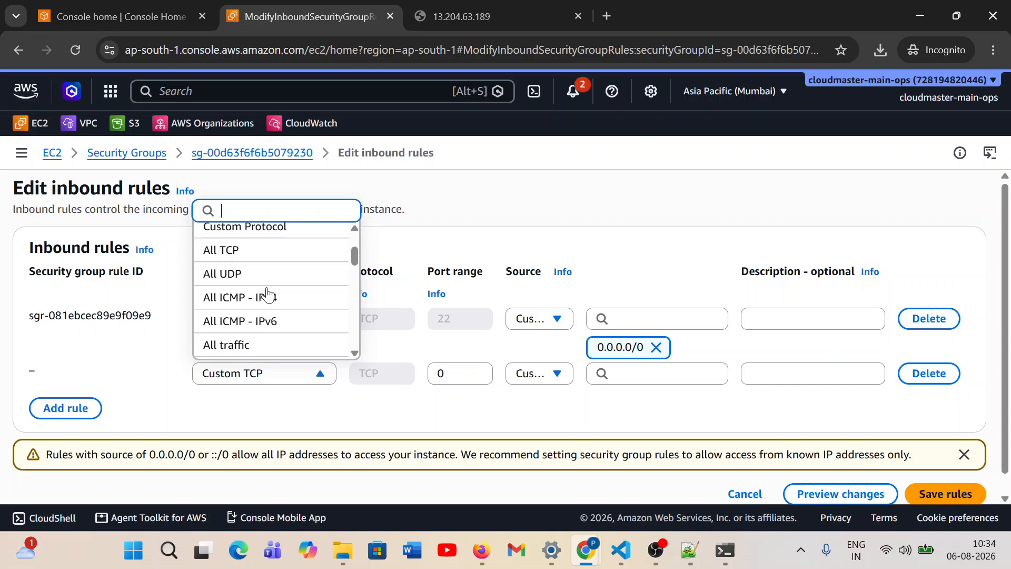
scroll(266, 289, "down", 4)
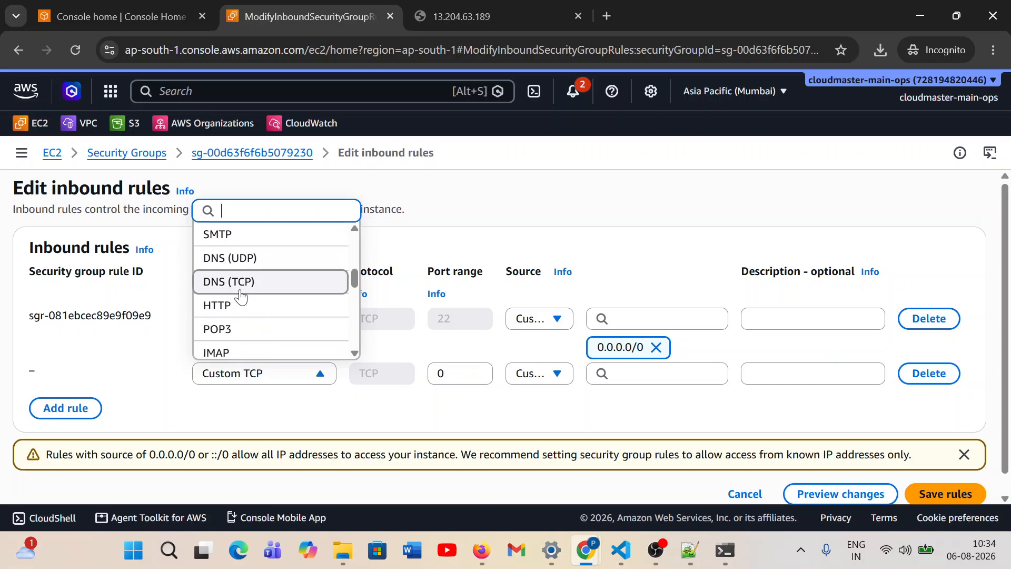
left_click(234, 307)
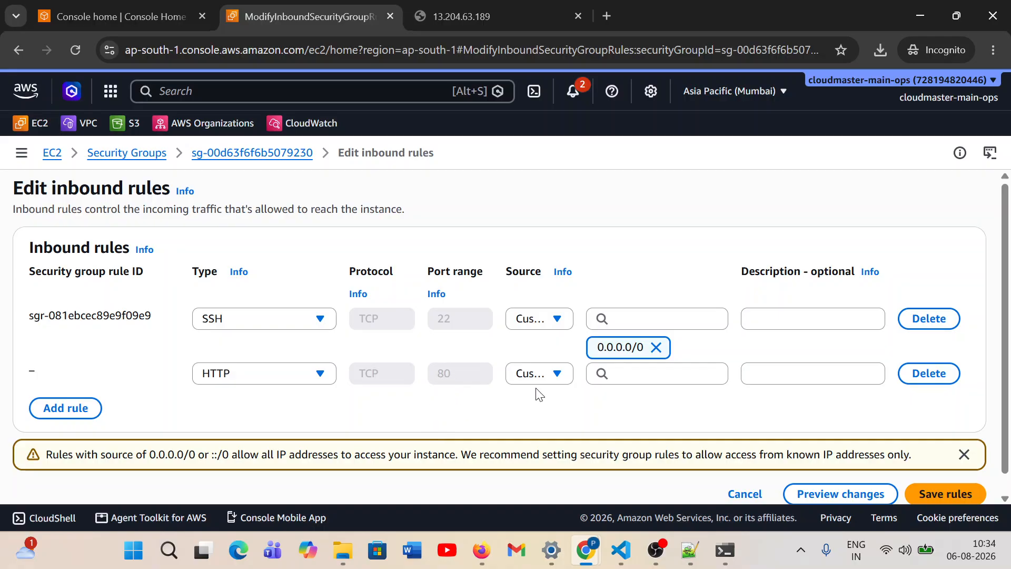
left_click(659, 370)
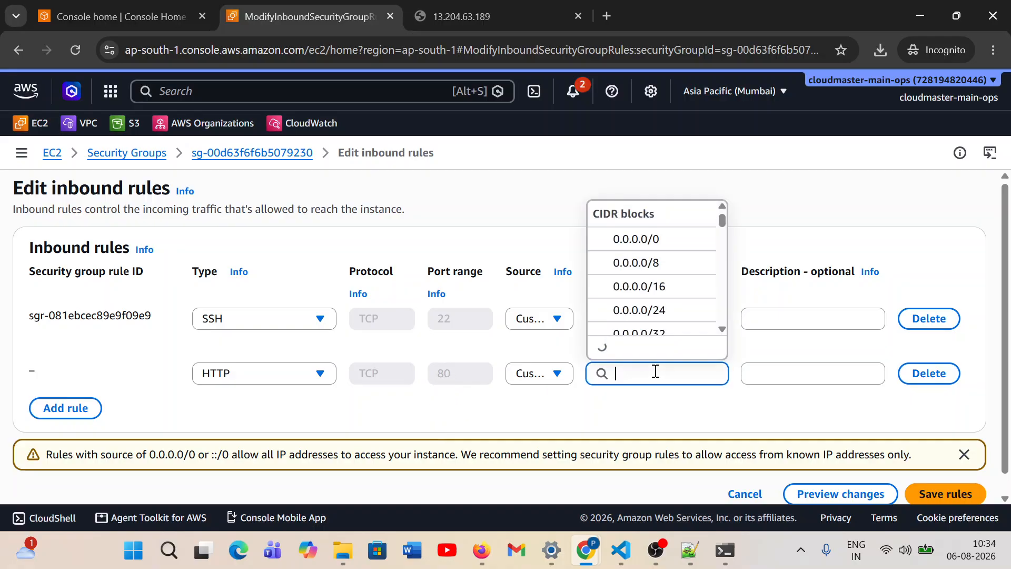
left_click(627, 237)
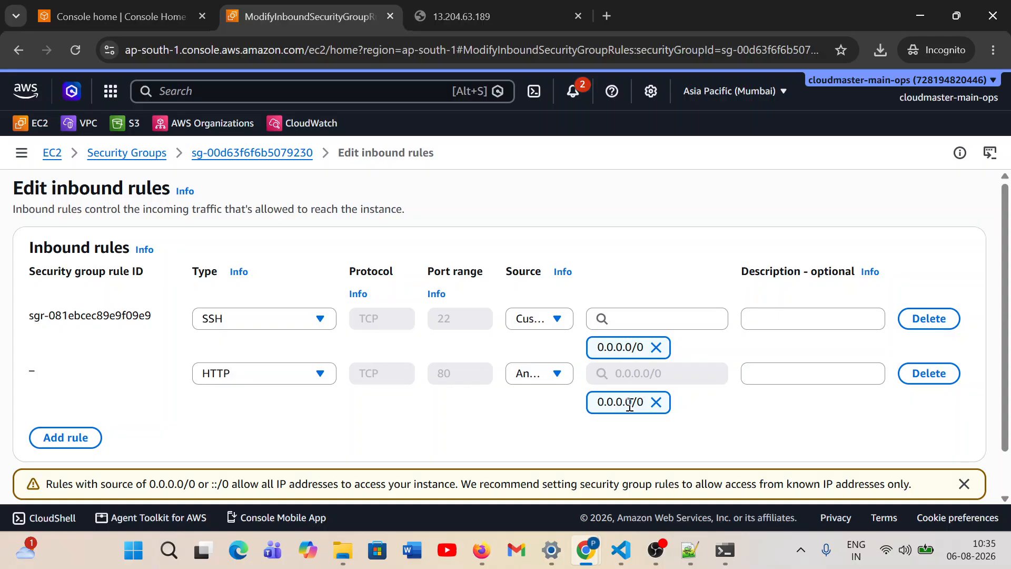
left_click_drag(638, 403, 580, 403)
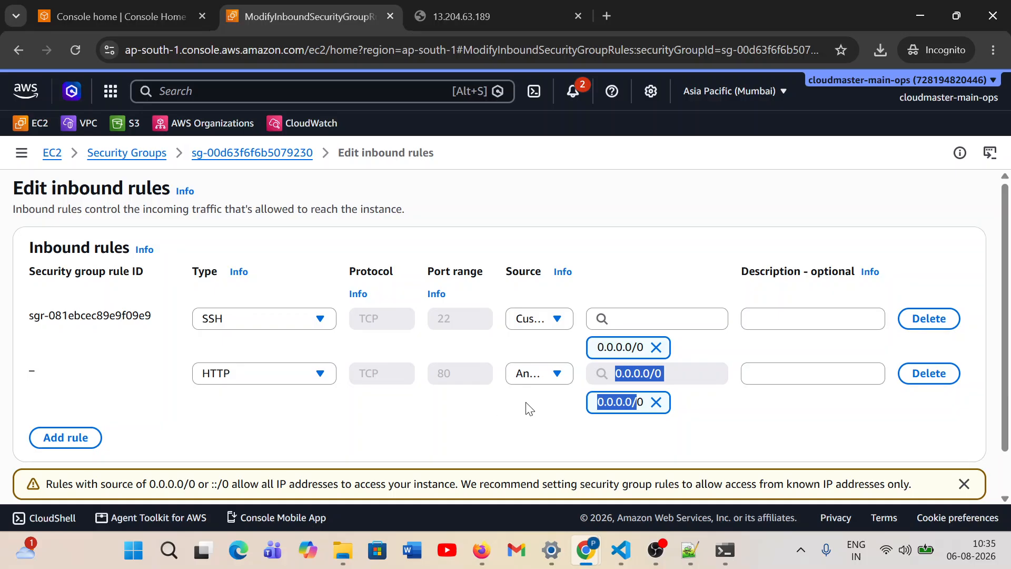
scroll(527, 408, "down", 2)
left_click(948, 476)
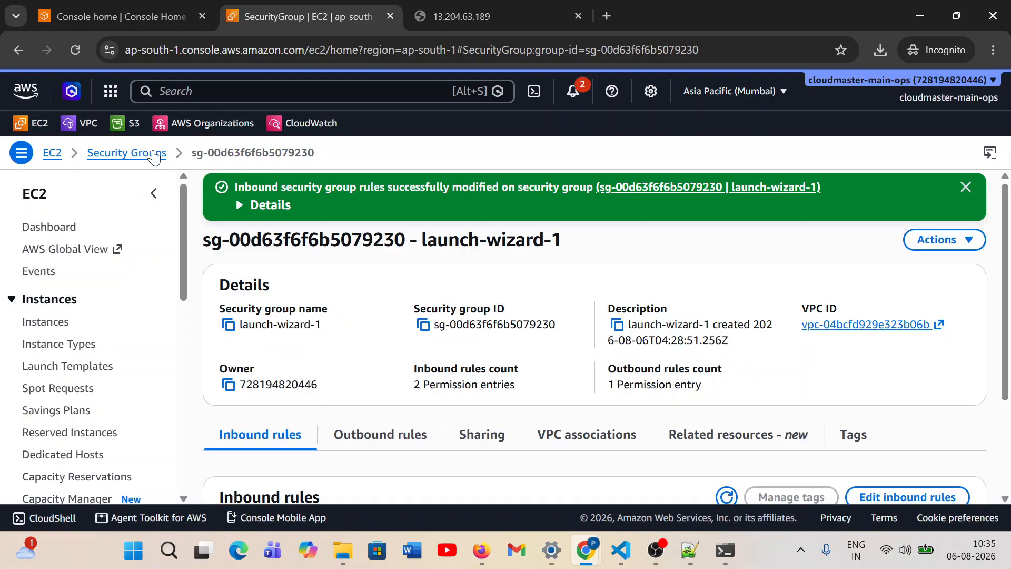
- Review the Inbound rules table, highlighting the SSH and HTTP rule rows
scroll(308, 374, "down", 3)
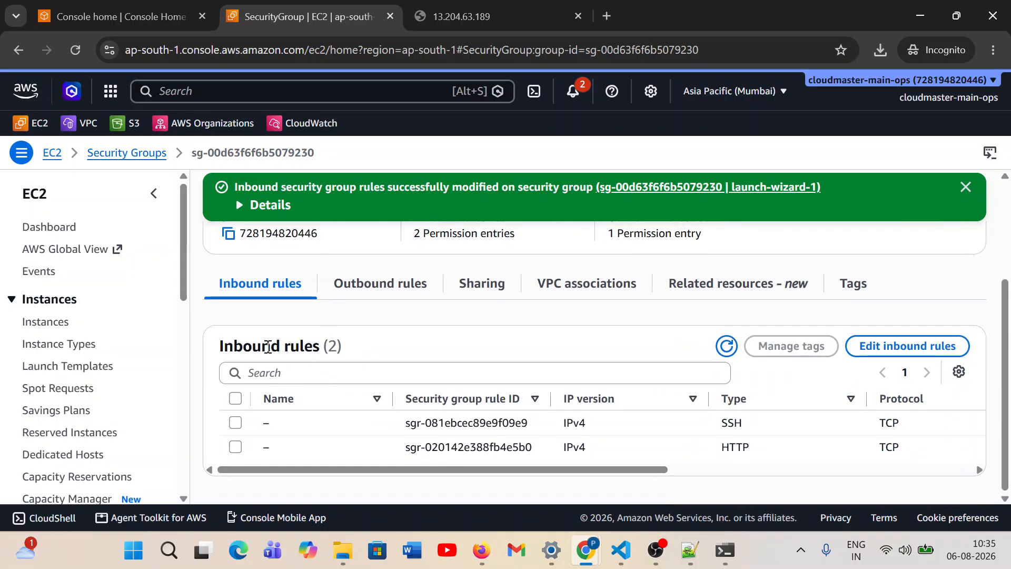
left_click_drag(285, 346, 327, 348)
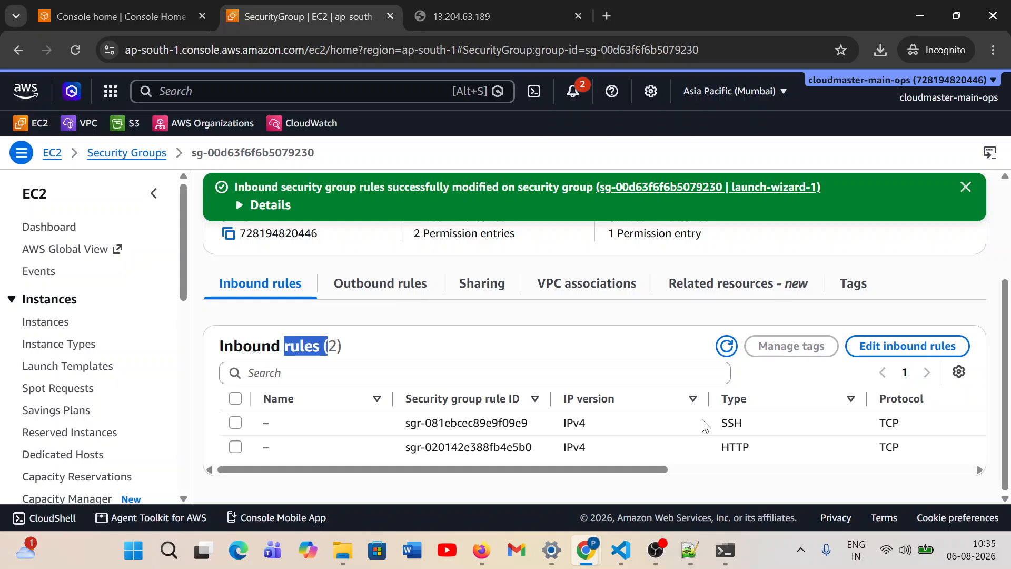
left_click(725, 426)
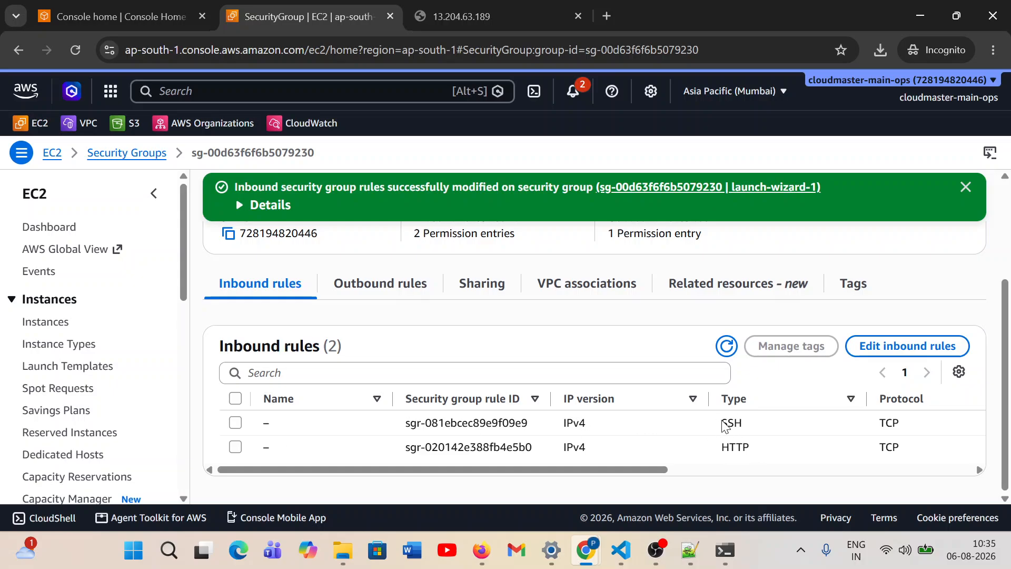
double_click(725, 426)
left_click(757, 447)
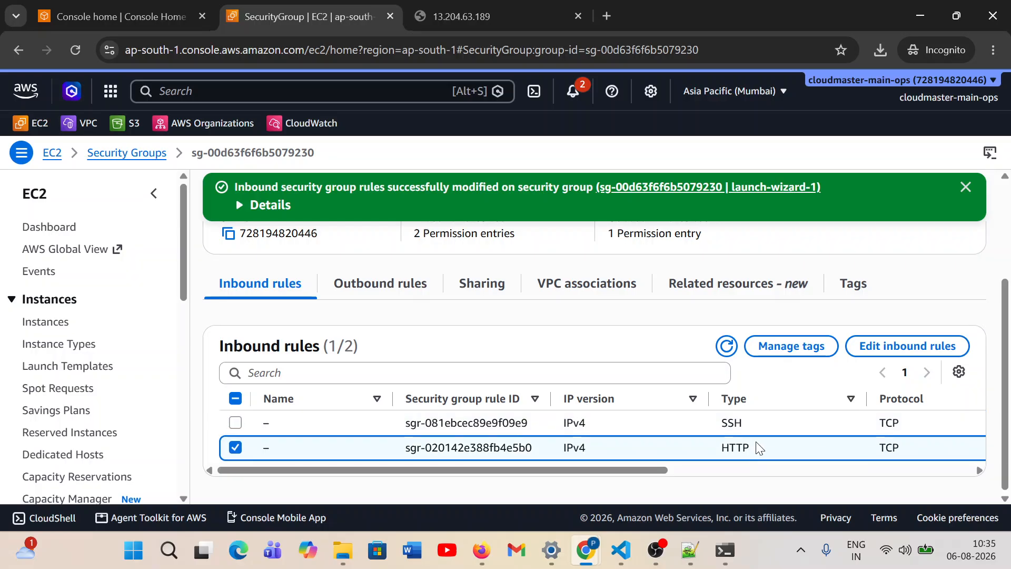
left_click_drag(758, 448, 719, 447)
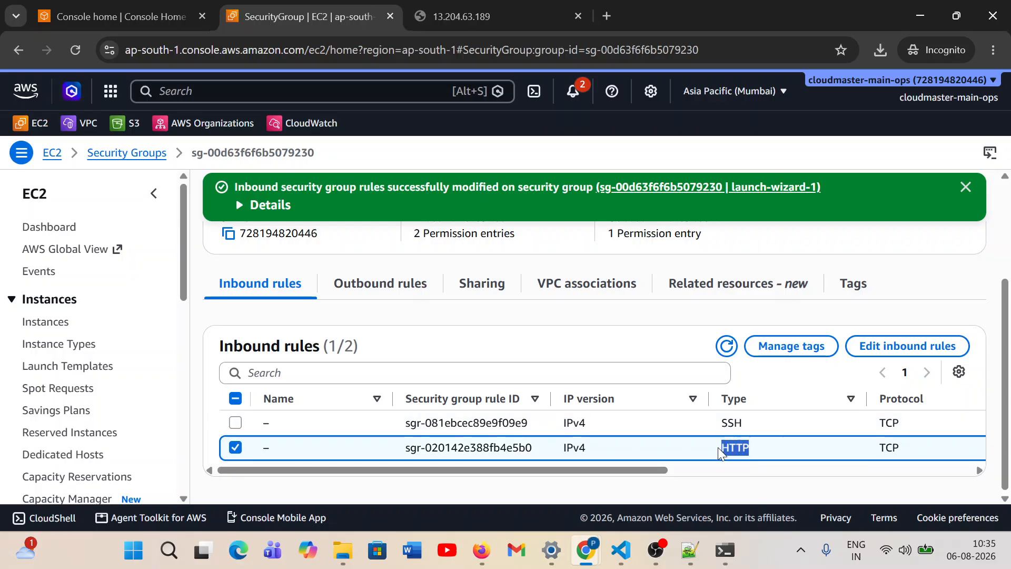
left_click(666, 449)
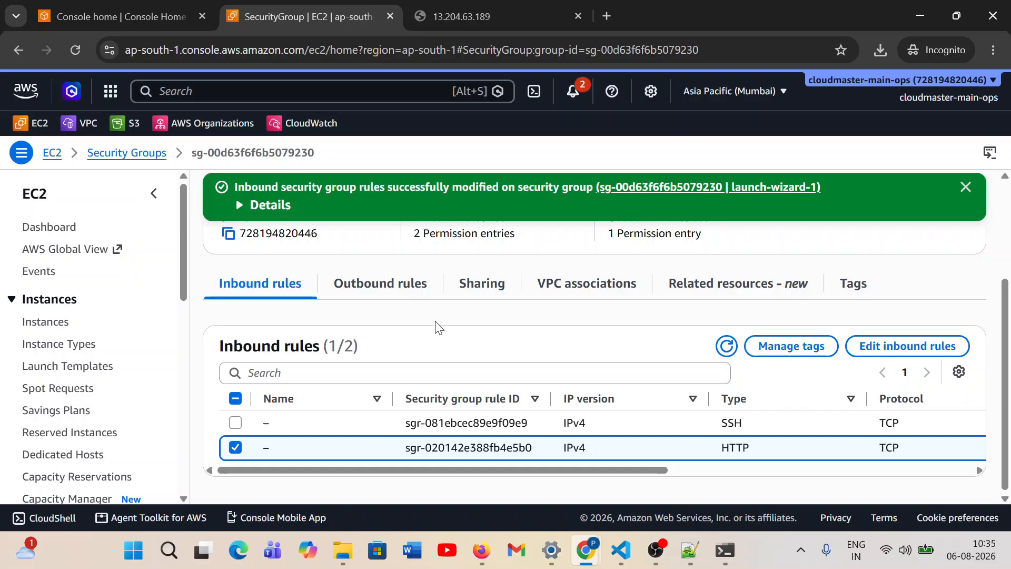
- Reload 13.204.63.189 and load the same IP again in a new tab
left_click(500, 20)
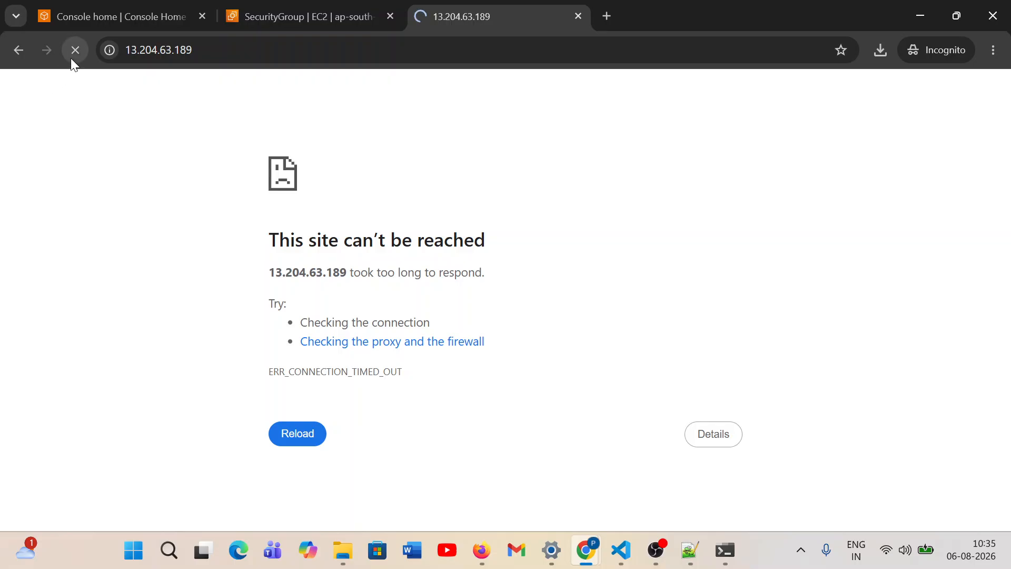
left_click(75, 51)
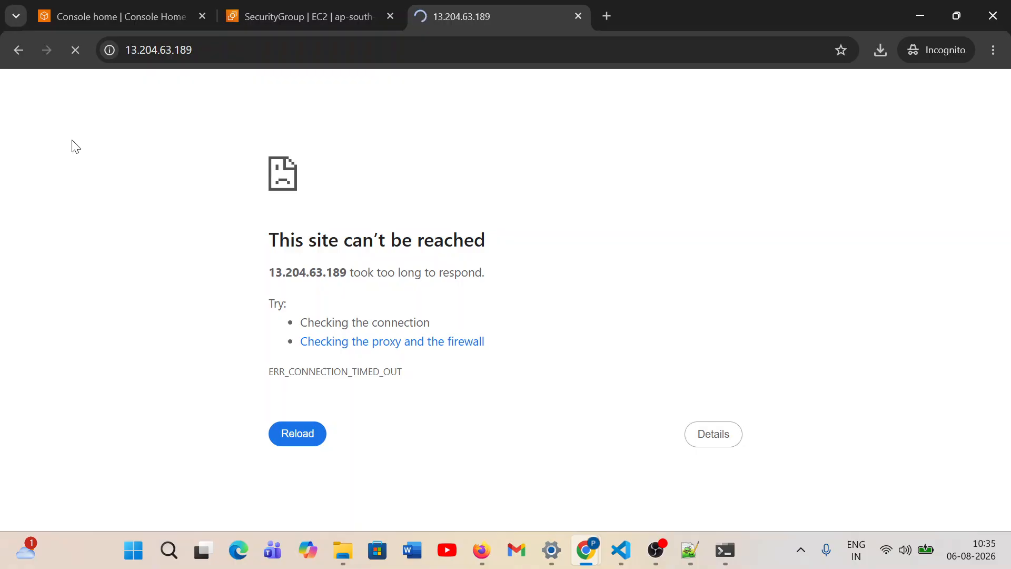
left_click(613, 19)
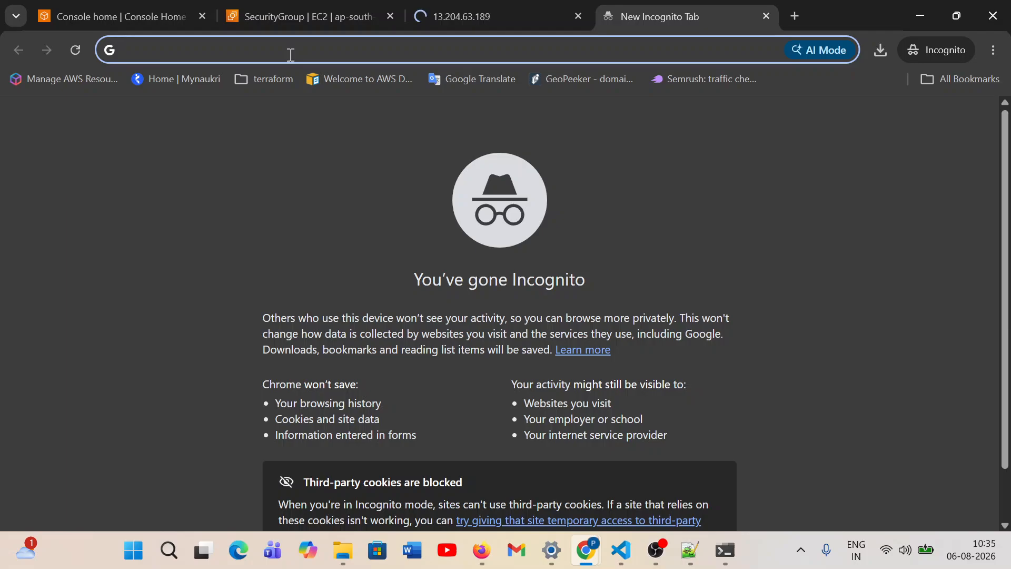
type("13.204.63.189")
key("Return")
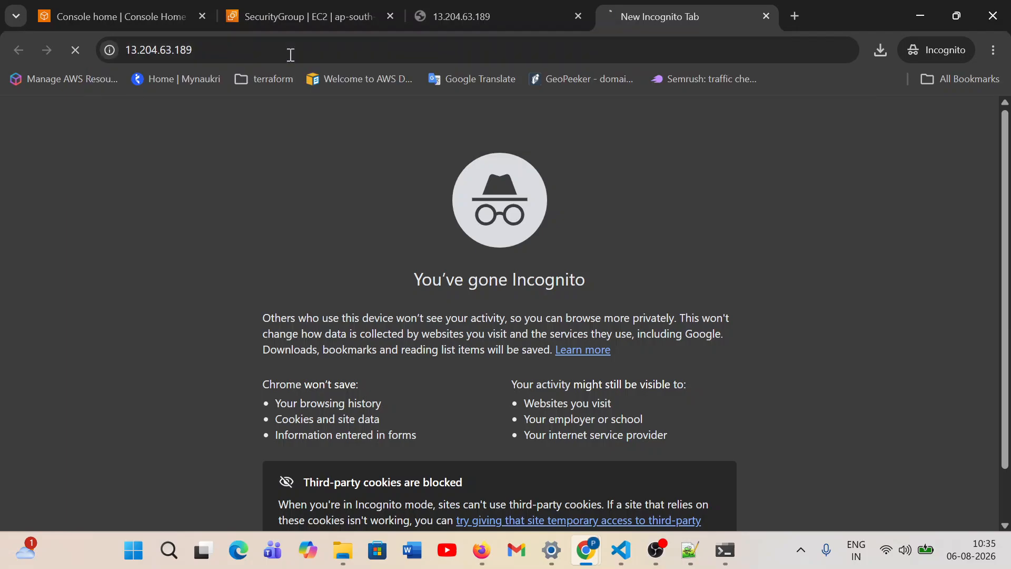
- Retry the earlier tab, check its connection details, then close both 13.204.63.189 tabs
left_click(501, 17)
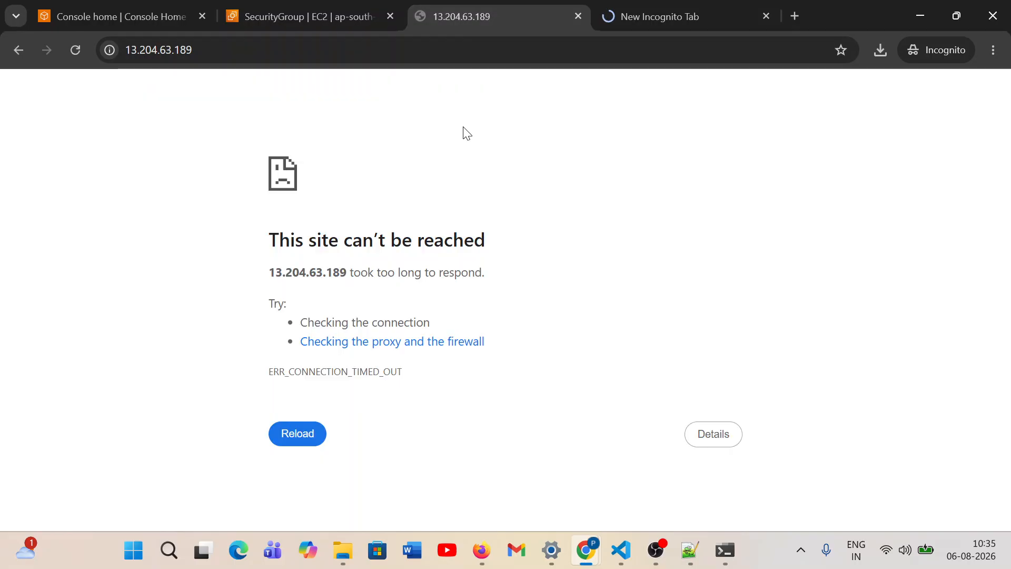
left_click(72, 50)
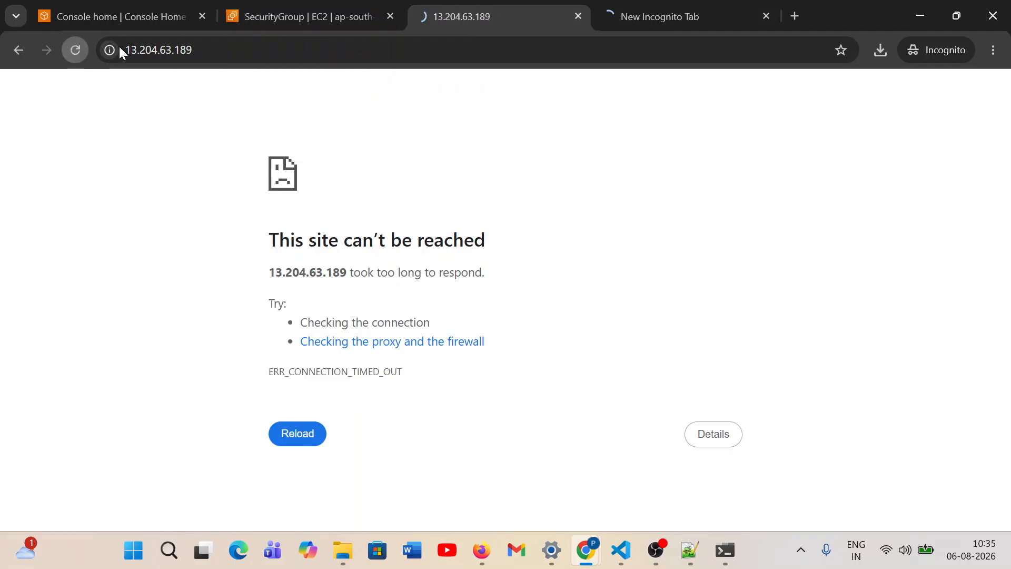
left_click(625, 18)
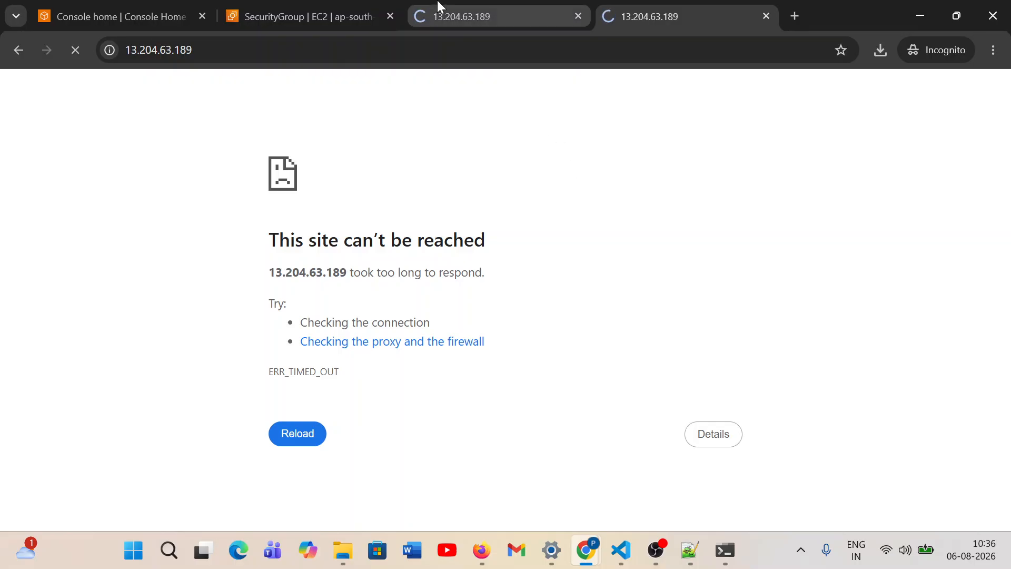
left_click(457, 8)
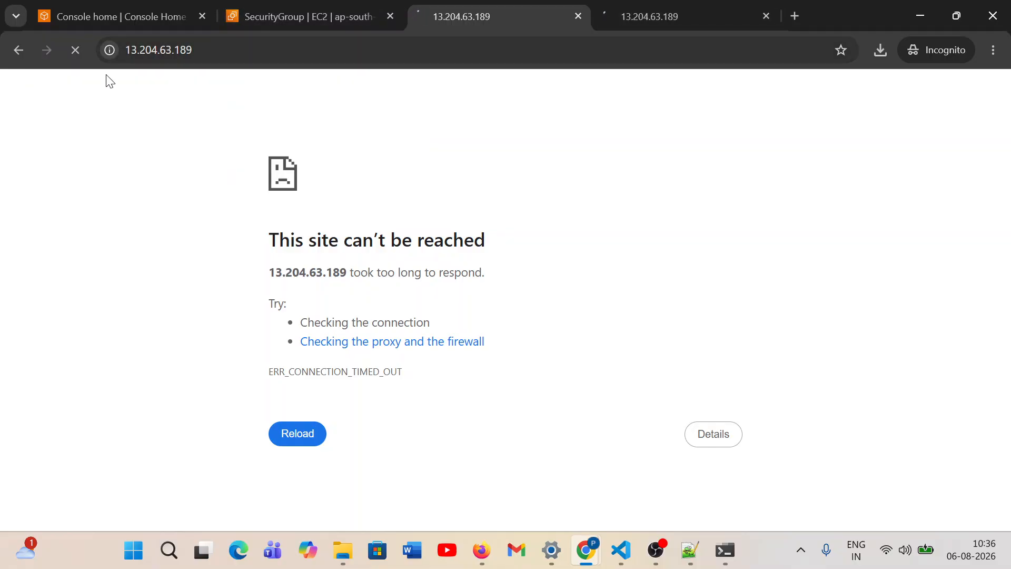
left_click(112, 47)
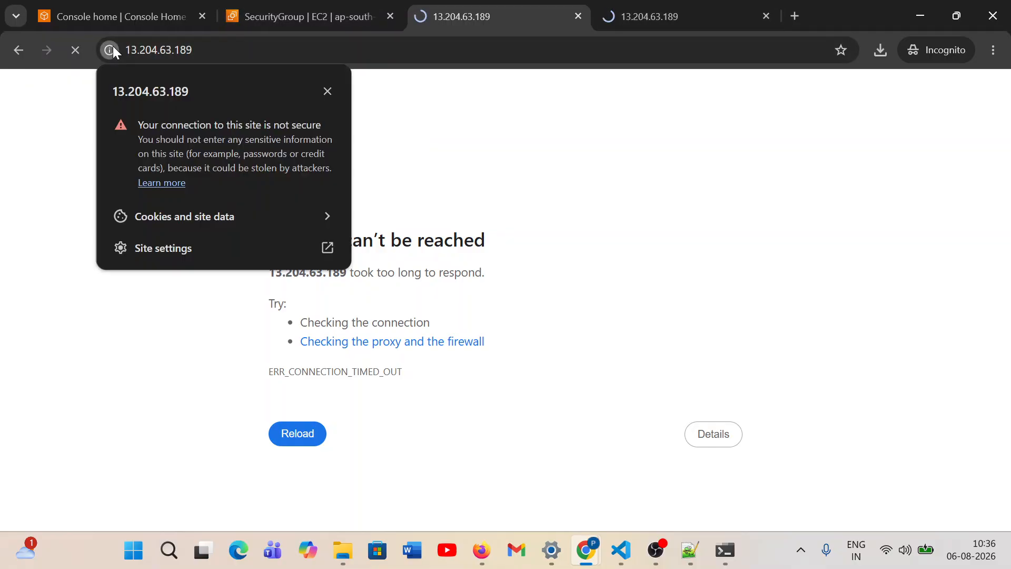
left_click(576, 17)
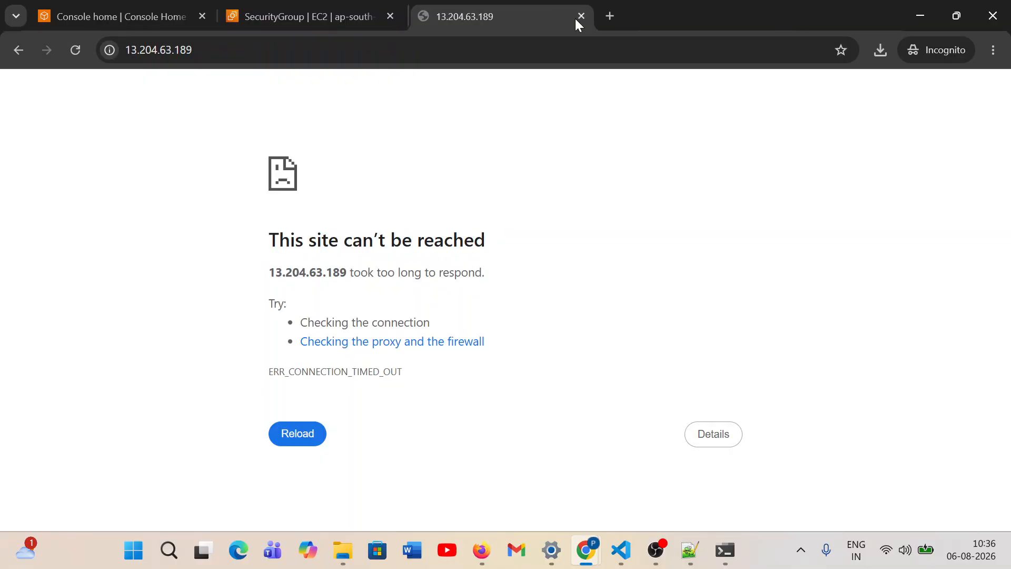
left_click(577, 20)
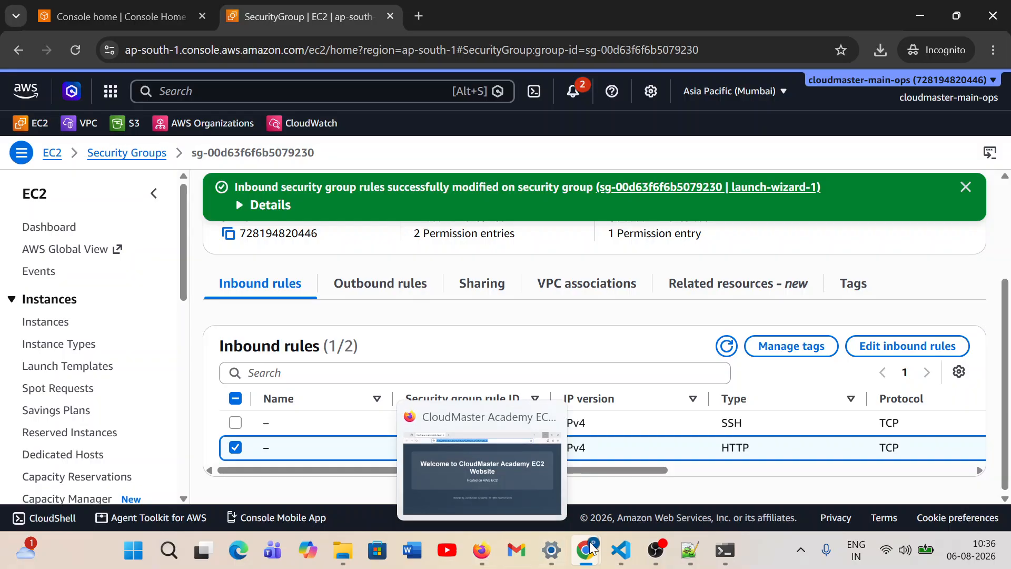
left_click(481, 550)
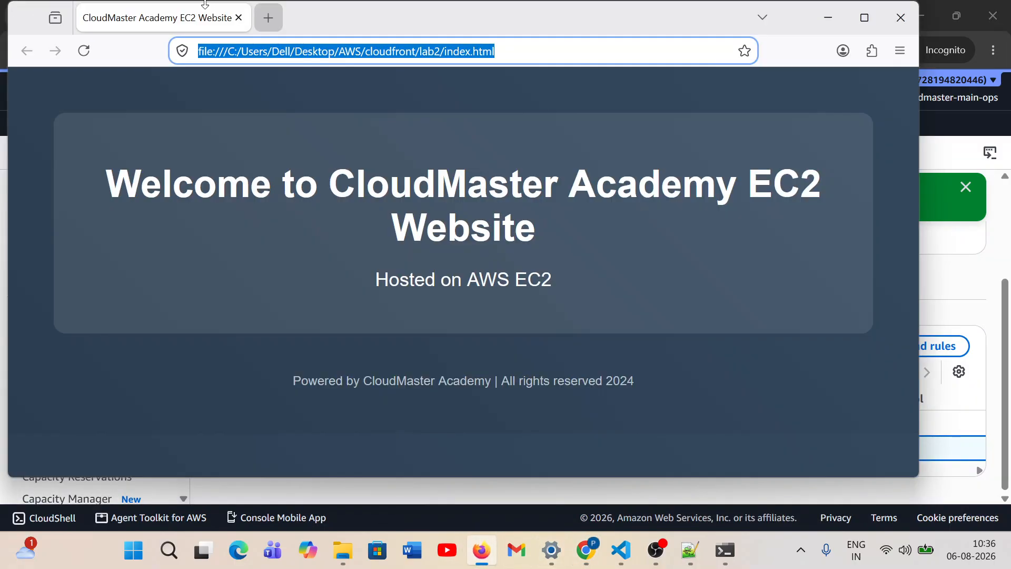
left_click(276, 21)
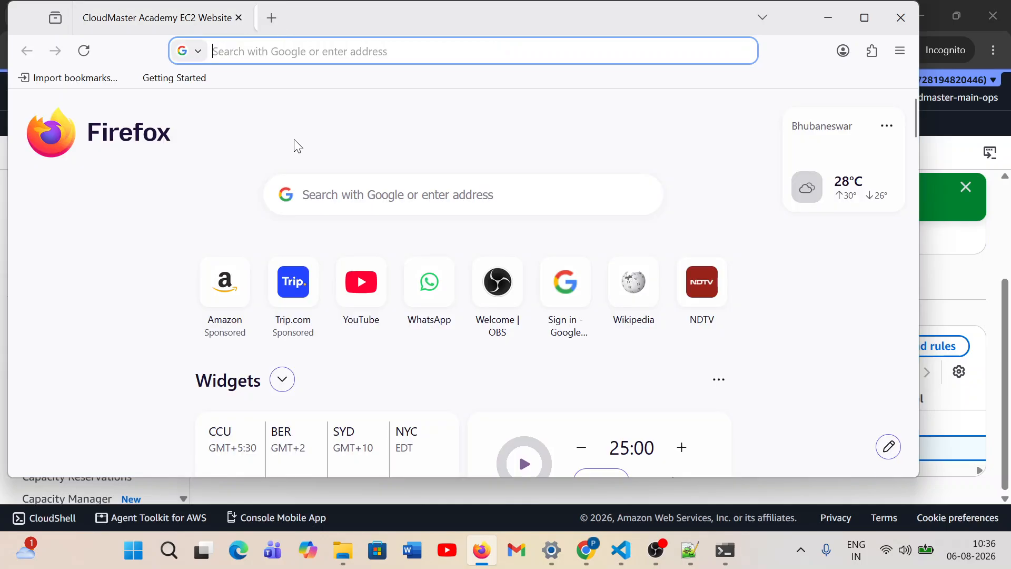
type("13.204.63.189")
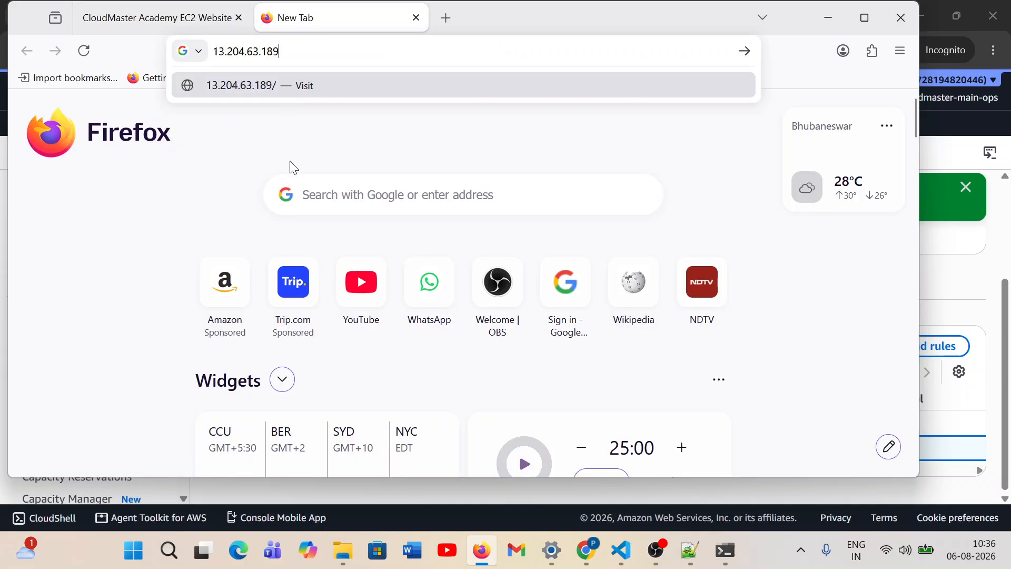
key("Return")
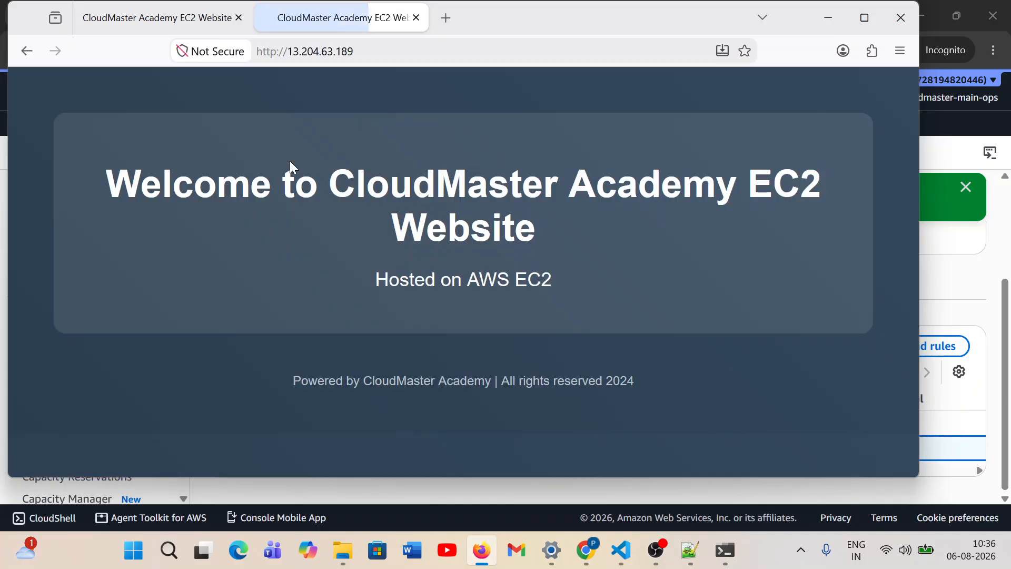
left_click_drag(369, 53, 262, 53)
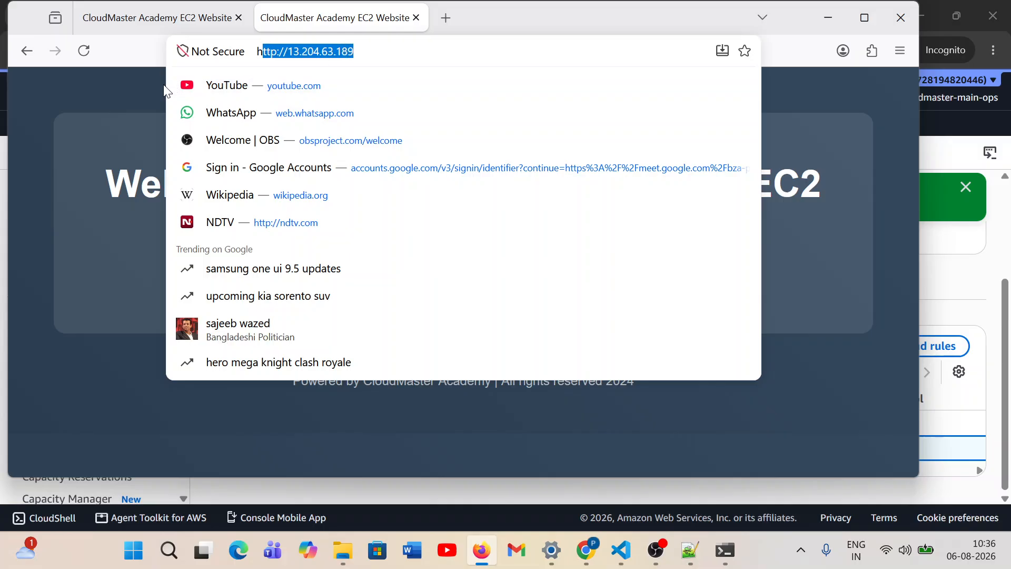
left_click(104, 100)
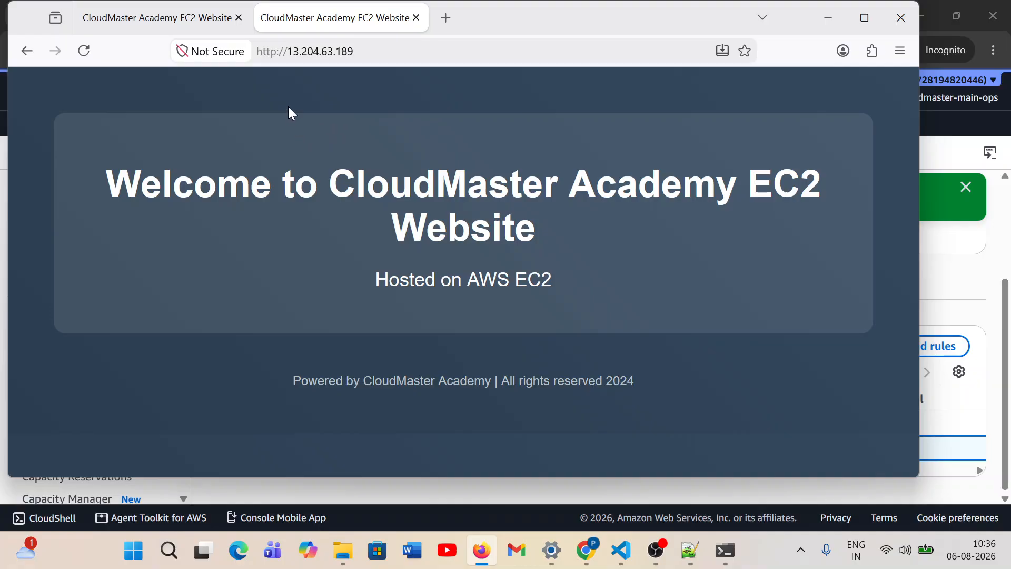
- Highlight the http prefix and the IP 13.204.63.189 in the address bar
left_click(360, 53)
left_click(360, 53)
left_click_drag(360, 54, 282, 54)
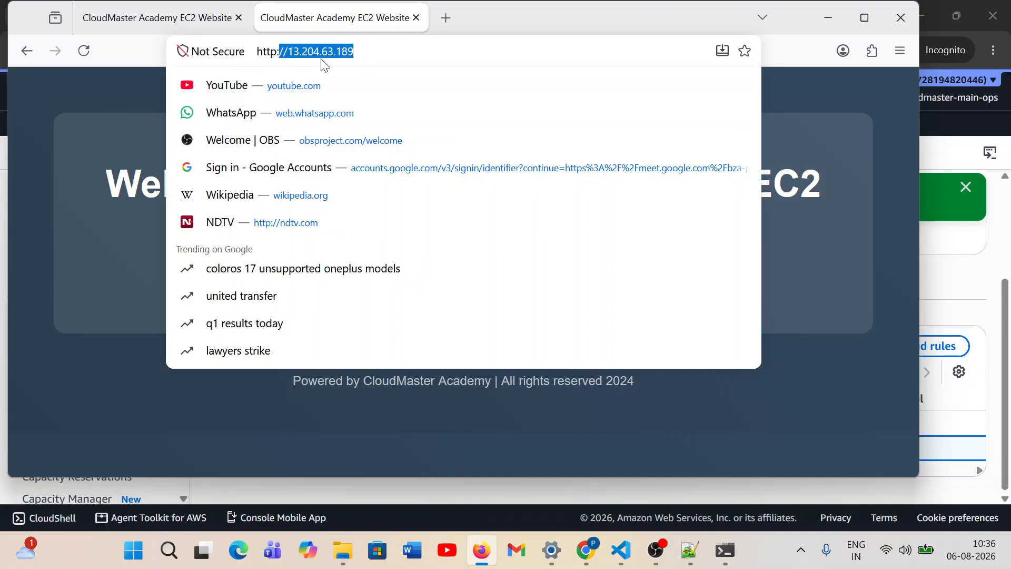
left_click(265, 55)
left_click_drag(280, 53, 260, 53)
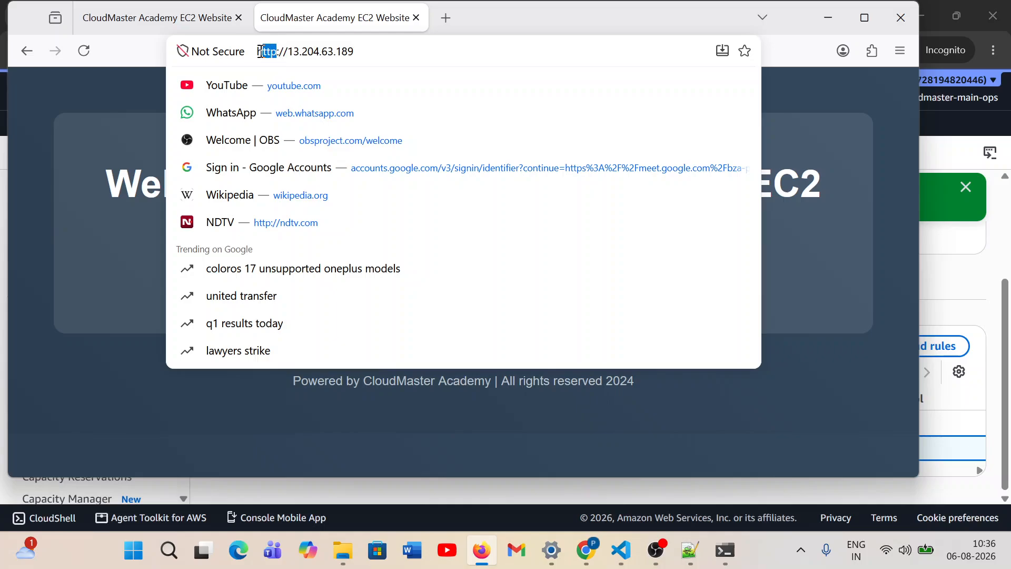
left_click(111, 101)
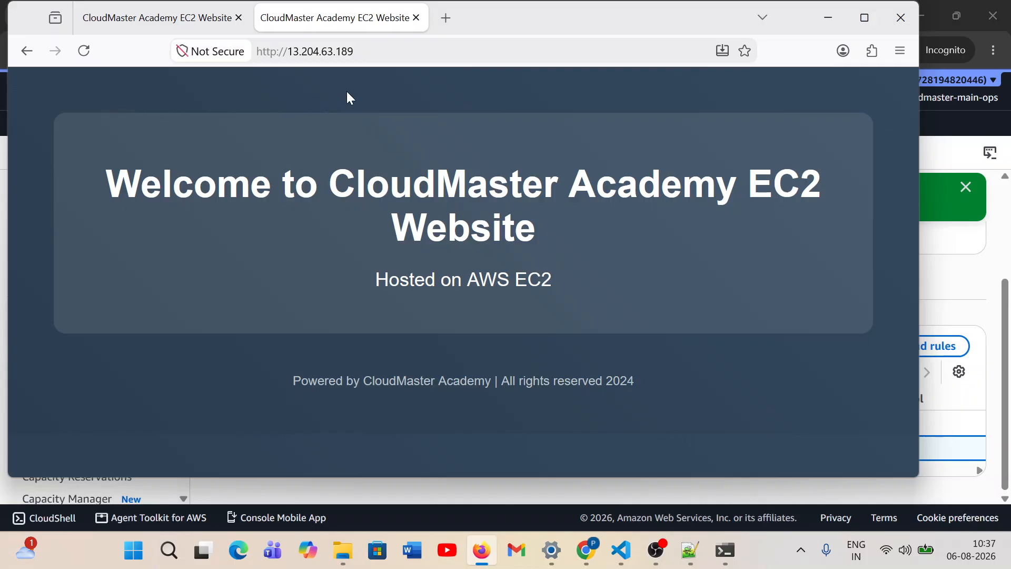
left_click(373, 47)
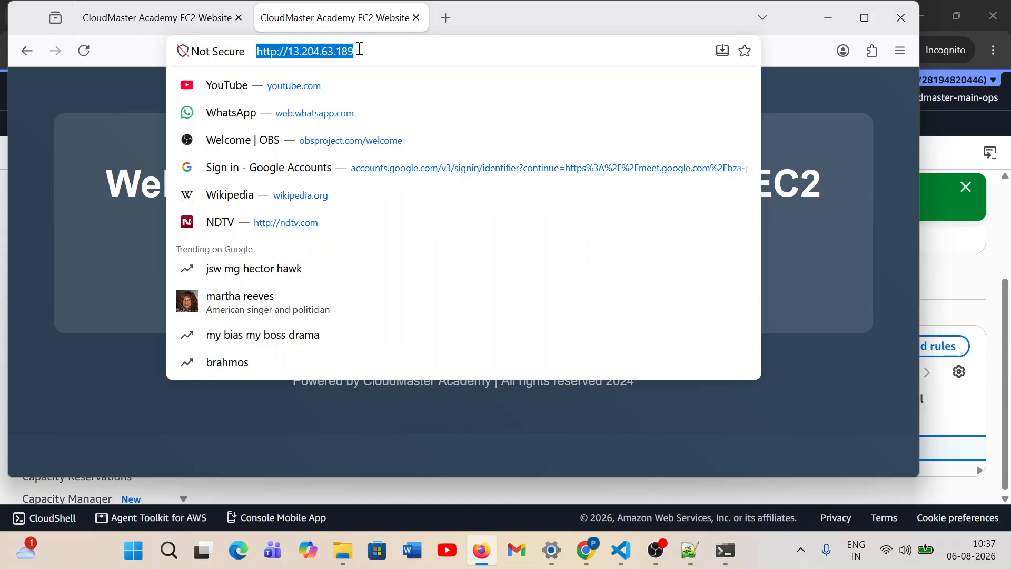
left_click(361, 49)
left_click_drag(360, 49, 275, 51)
left_click(295, 51)
left_click_drag(364, 53, 283, 50)
left_click(285, 49)
left_click_drag(356, 57, 282, 51)
left_click(110, 120)
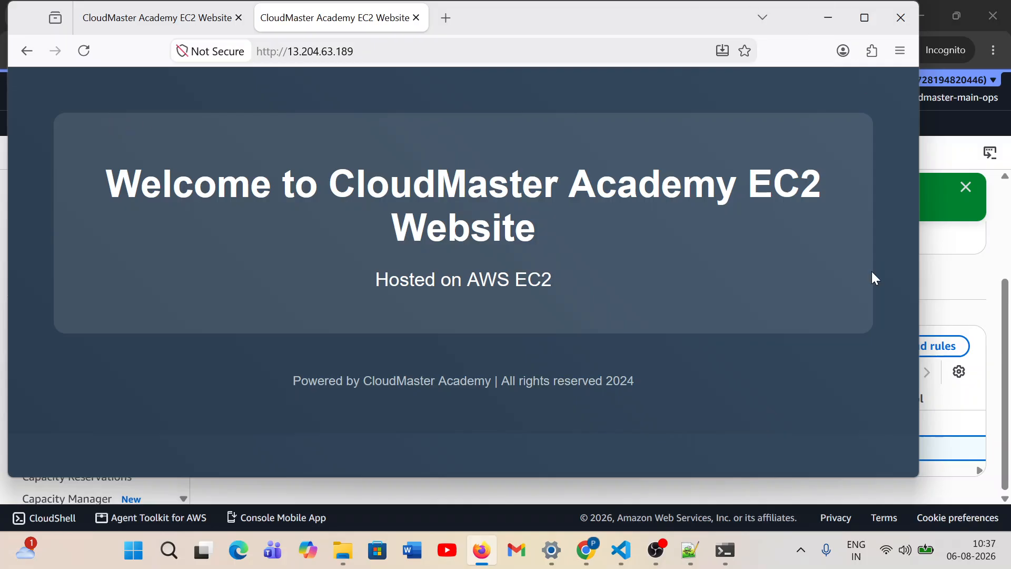
- Shrink the setup notes to 23px and move them up under the EC2 icon
mouse_move(586, 552)
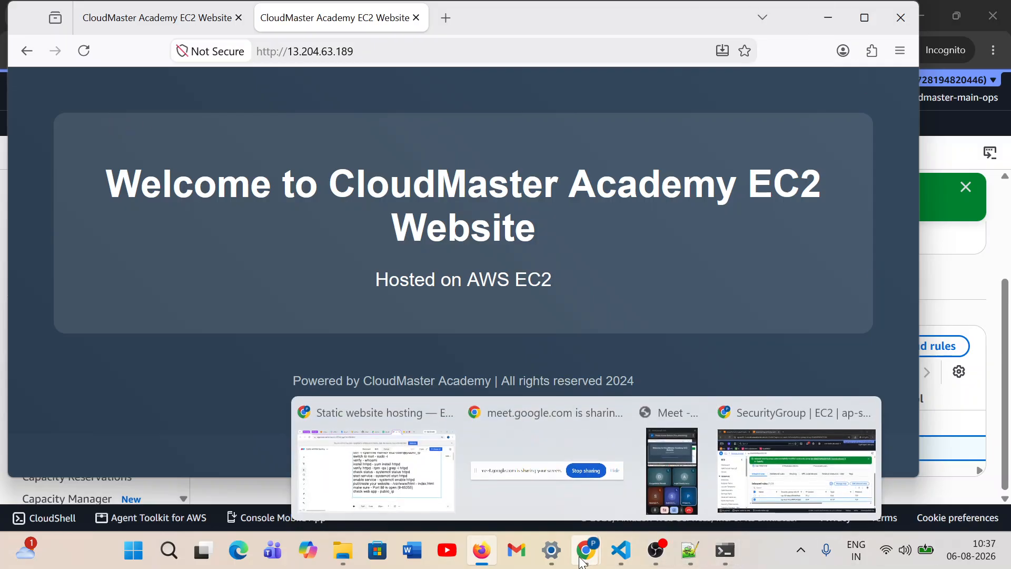
left_click(428, 466)
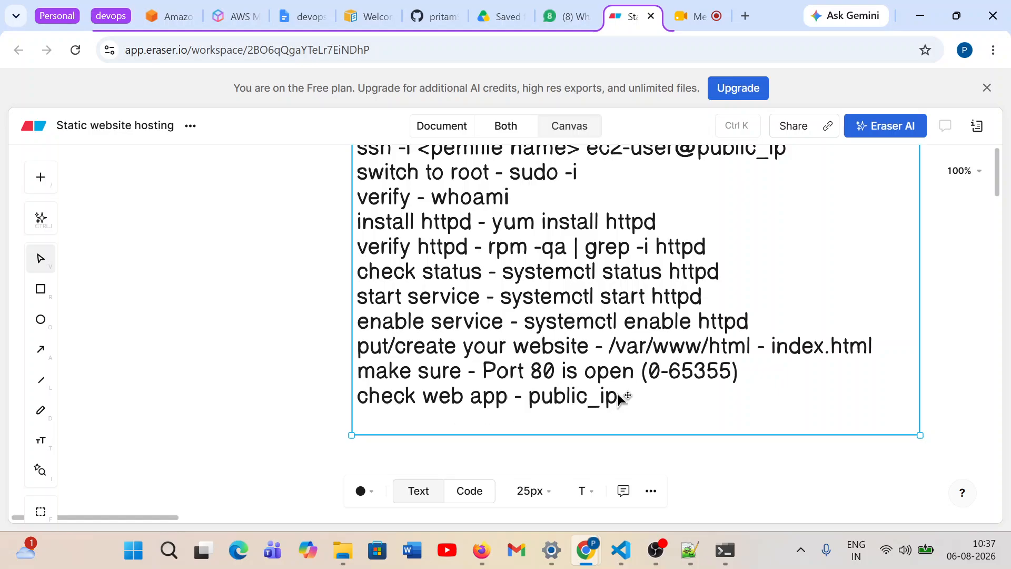
scroll(584, 419, "up", 3)
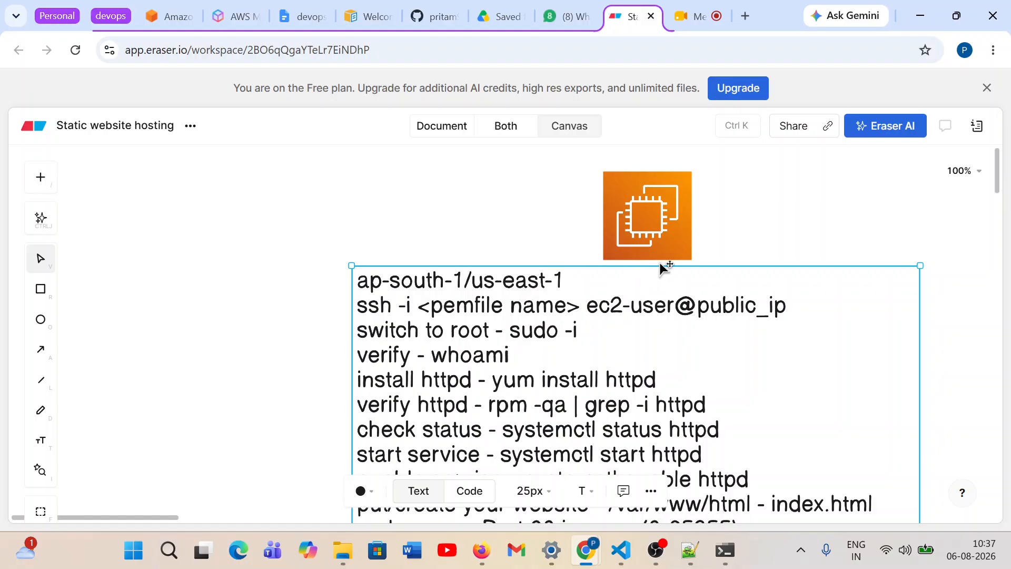
left_click(302, 339)
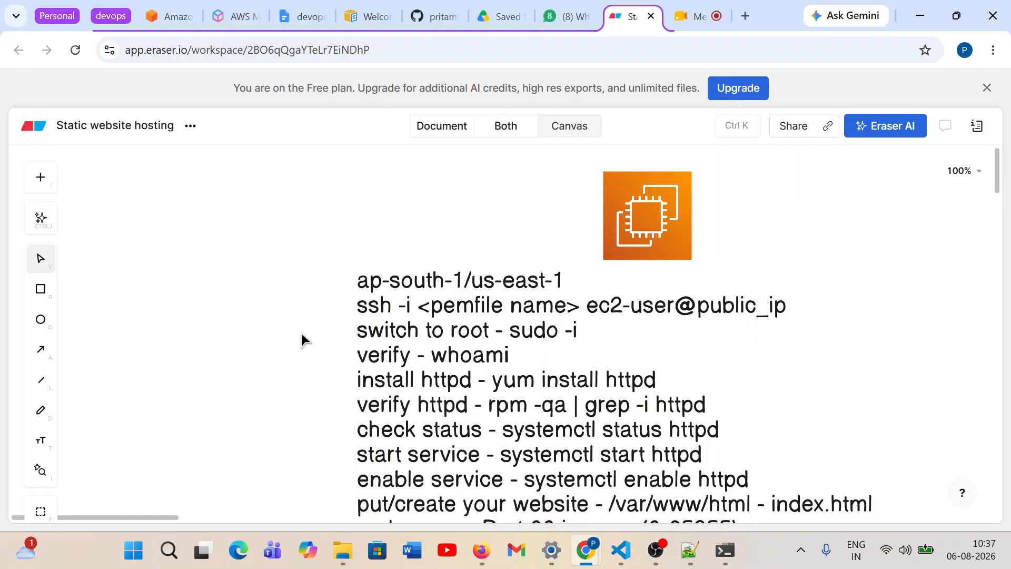
left_click_drag(448, 340, 535, 342)
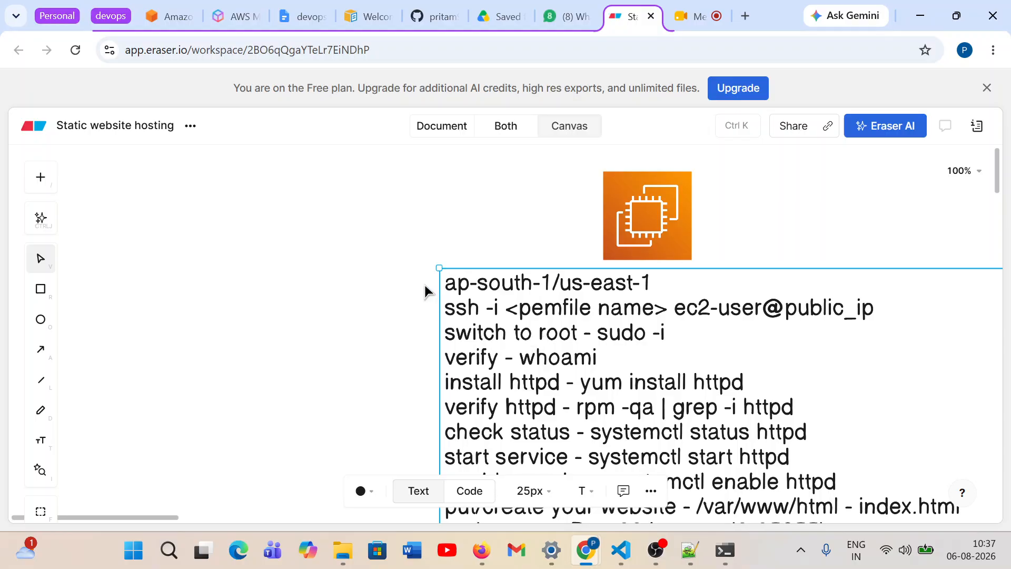
left_click_drag(435, 266, 487, 298)
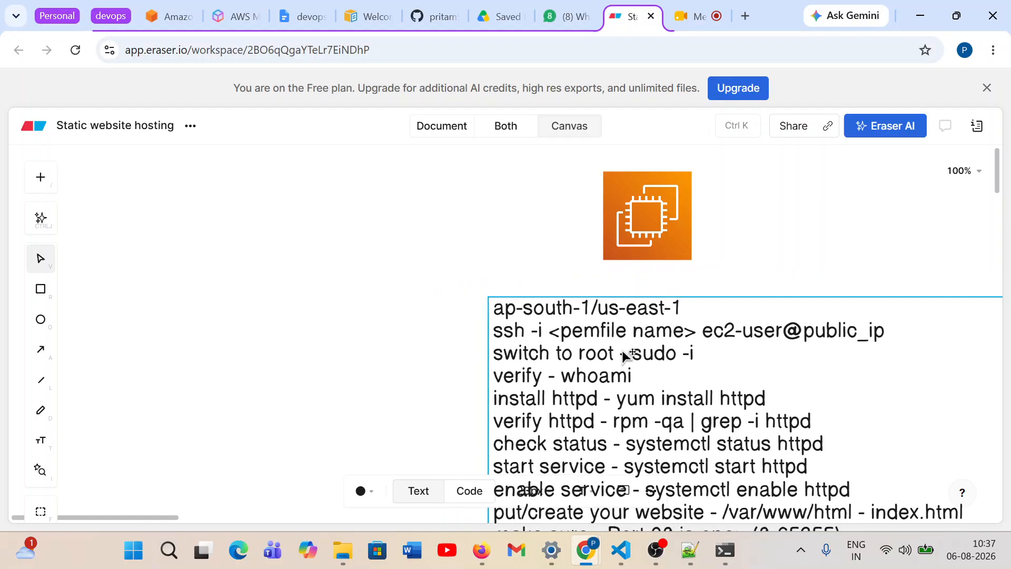
mouse_move(666, 371)
left_mouse_down()
mouse_move(650, 335)
mouse_move(636, 352)
mouse_move(663, 354)
left_mouse_up()
- Check the layout and nudge the notes block slightly to the right
scroll(407, 405, "up", 3)
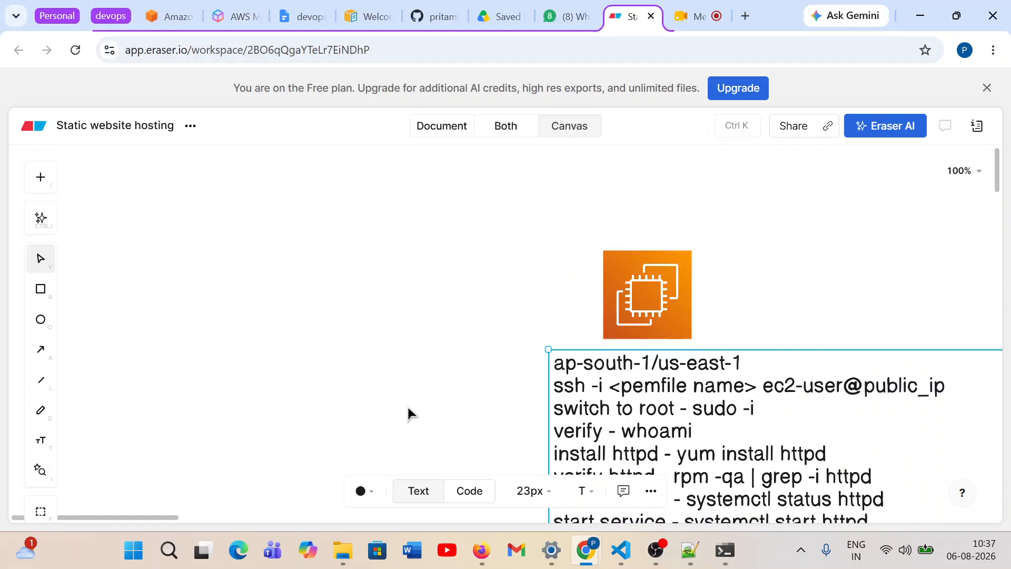
scroll(407, 405, "down", 1)
scroll(501, 393, "up", 2)
scroll(494, 396, "up", 1)
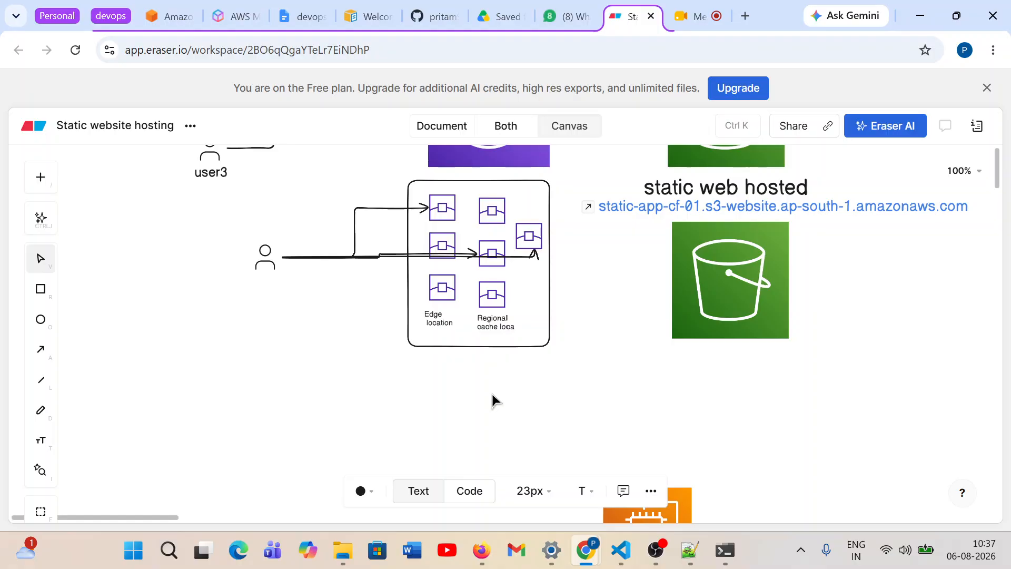
scroll(624, 393, "down", 3)
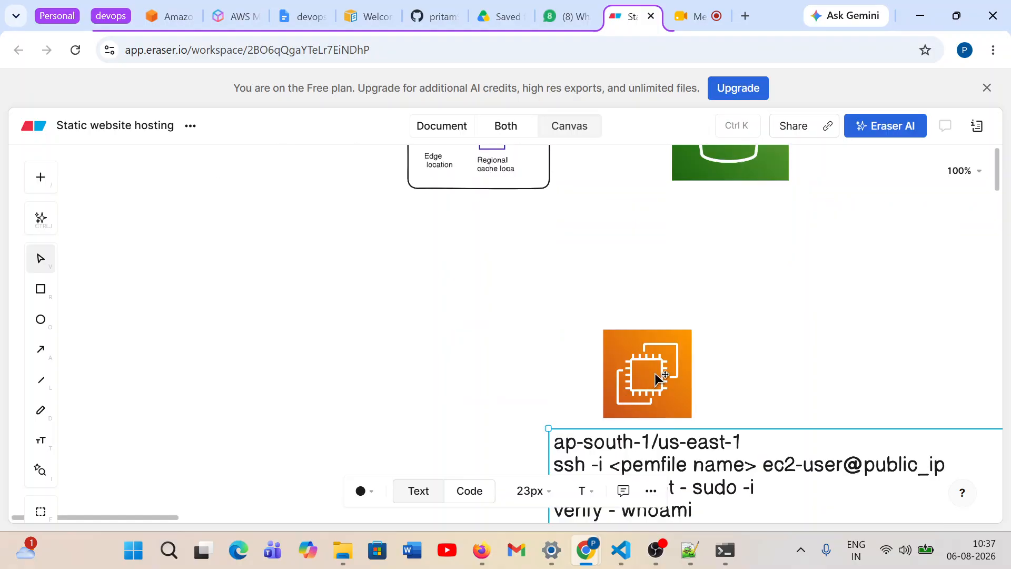
scroll(606, 379, "up", 6)
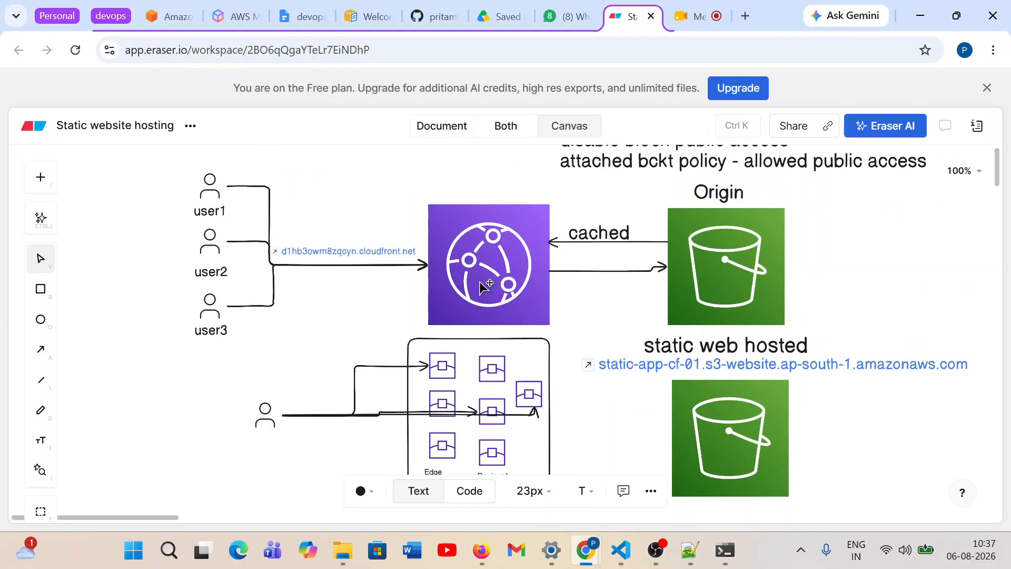
scroll(614, 376, "down", 6)
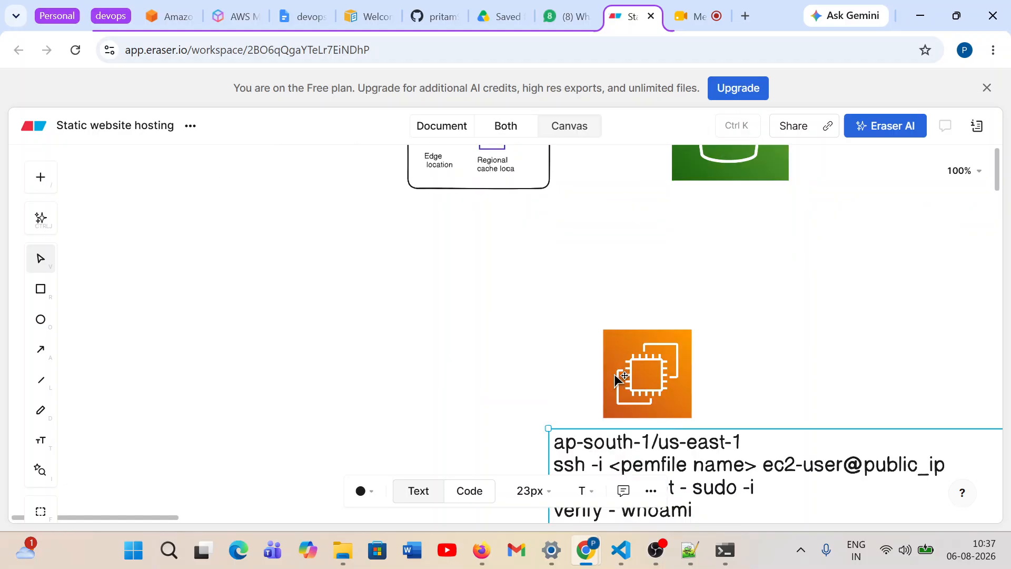
left_click_drag(735, 470, 751, 471)
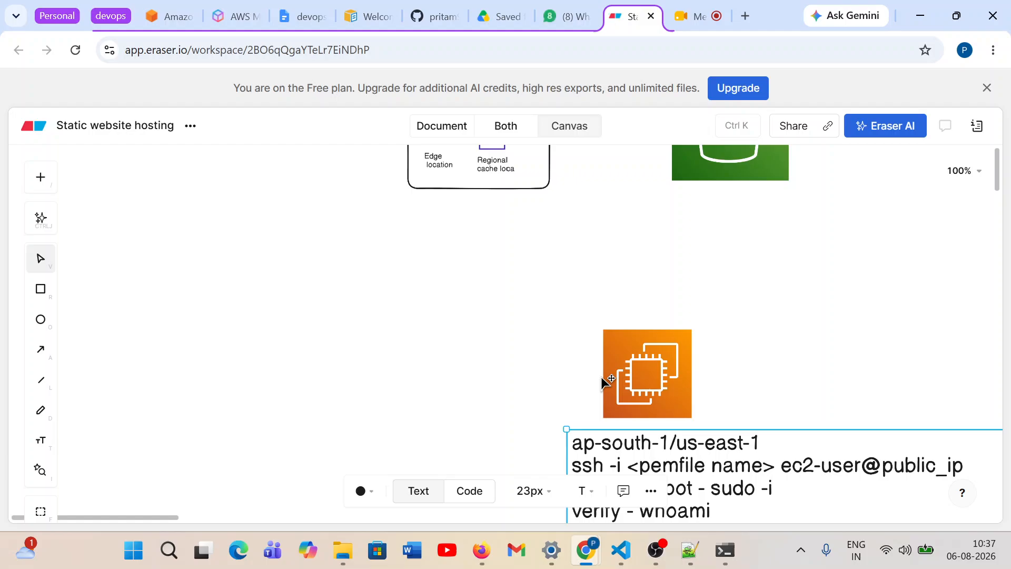
mouse_move(481, 550)
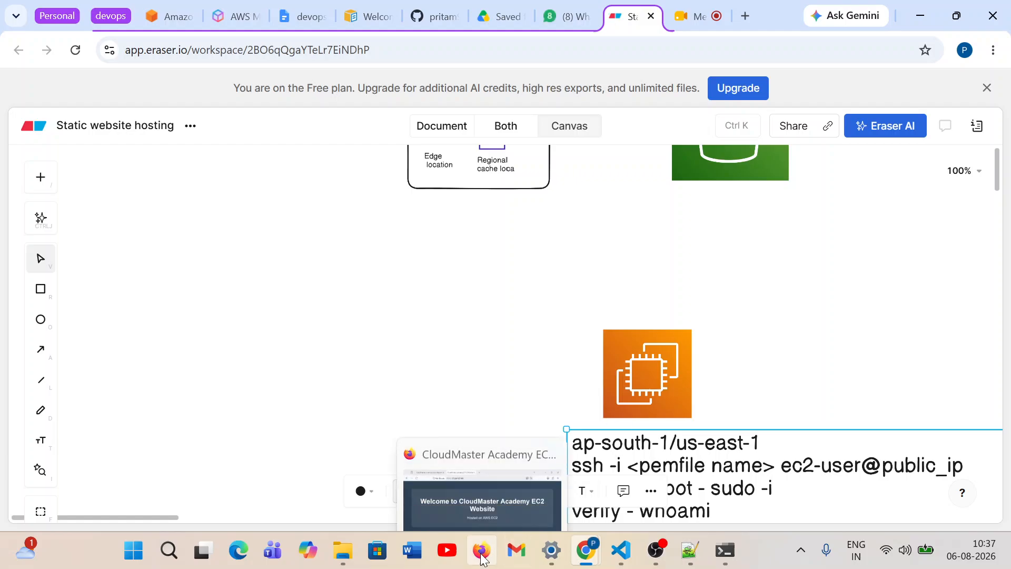
left_click(462, 474)
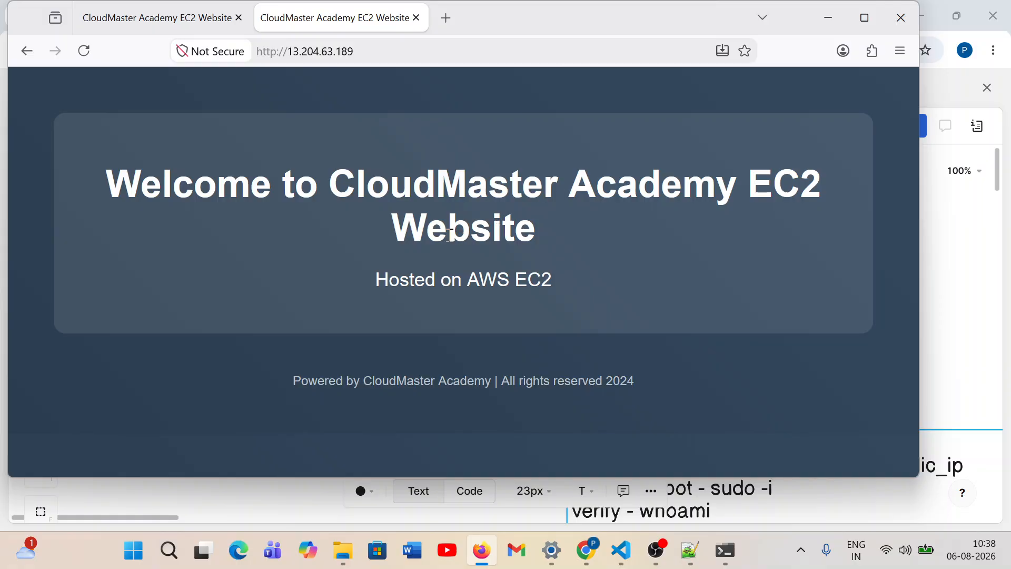
left_click_drag(728, 279, 582, 275)
left_click(322, 257)
left_click(161, 218)
left_click_drag(576, 200, 578, 300)
left_click(456, 329)
left_click_drag(106, 182, 318, 220)
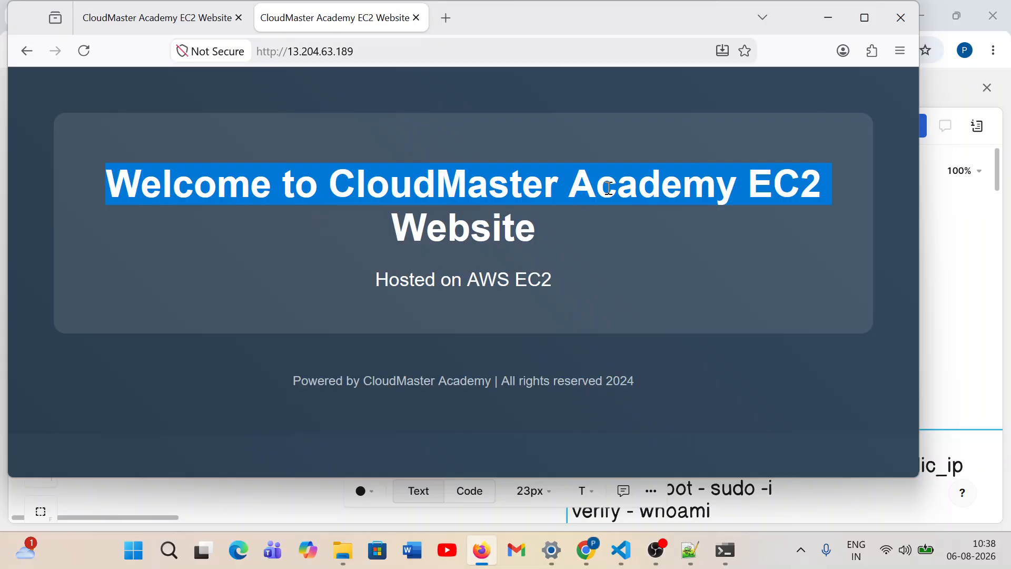
left_click(618, 234)
left_click_drag(618, 234, 269, 197)
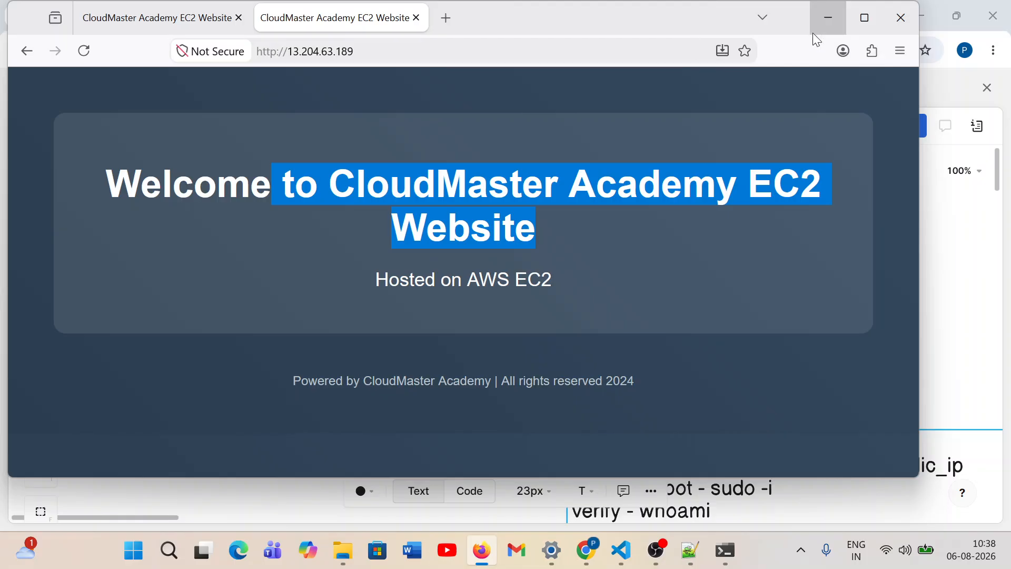
left_click(828, 18)
- Duplicate the purple CloudFront icon and drag the copy down the board
scroll(441, 311, "up", 4)
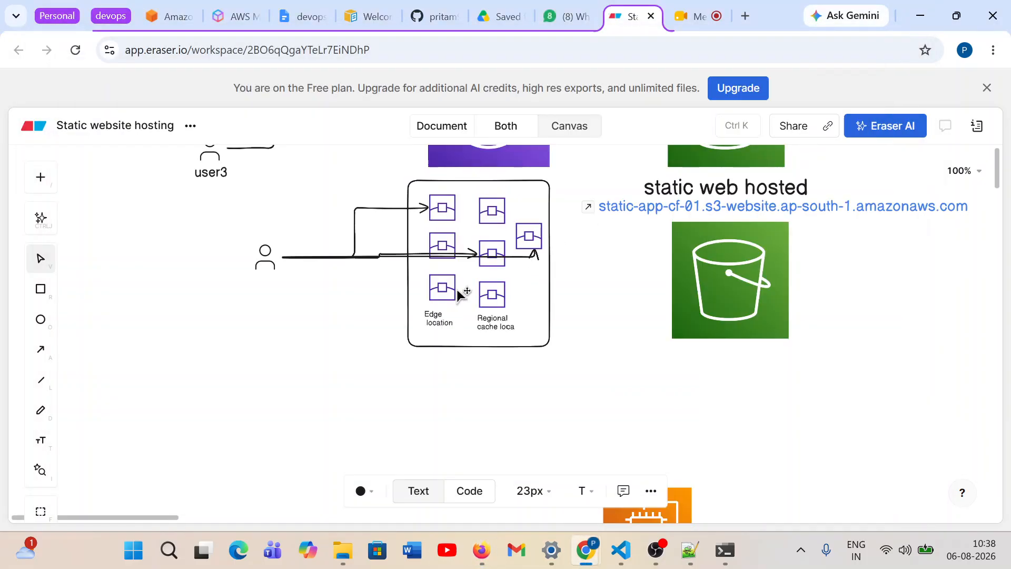
left_click(486, 280)
right_click(486, 279)
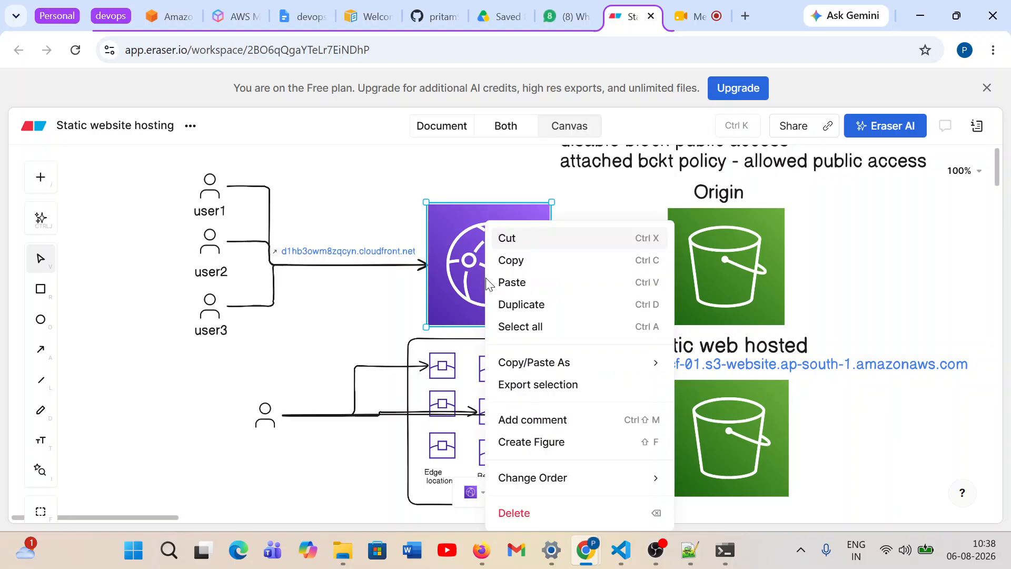
left_click(519, 301)
left_click_drag(519, 301, 532, 486)
- Position the CloudFront copy left of the EC2 icon and shrink it to match
scroll(622, 406, "up", 5)
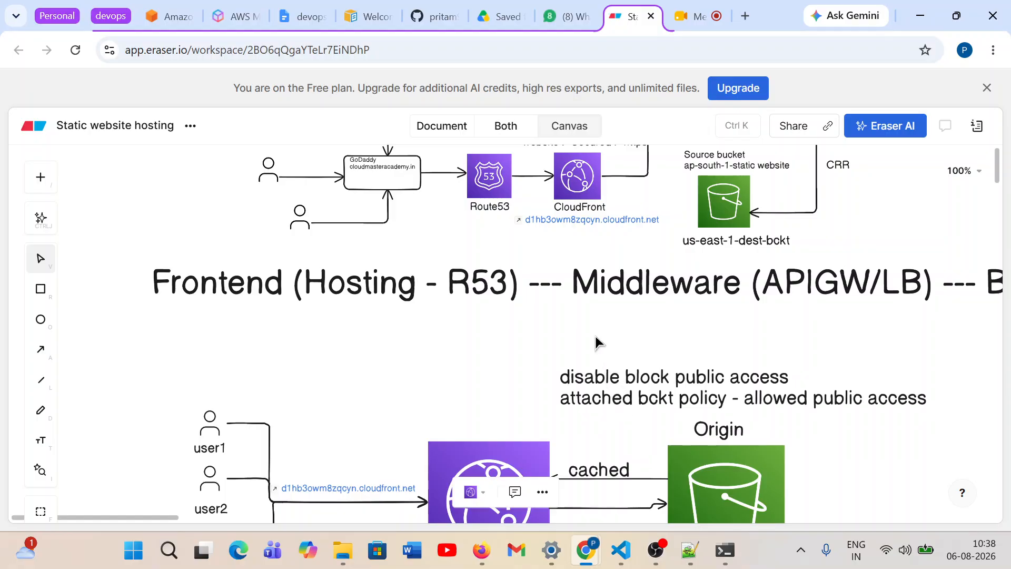
scroll(595, 333, "down", 8)
scroll(594, 330, "down", 2)
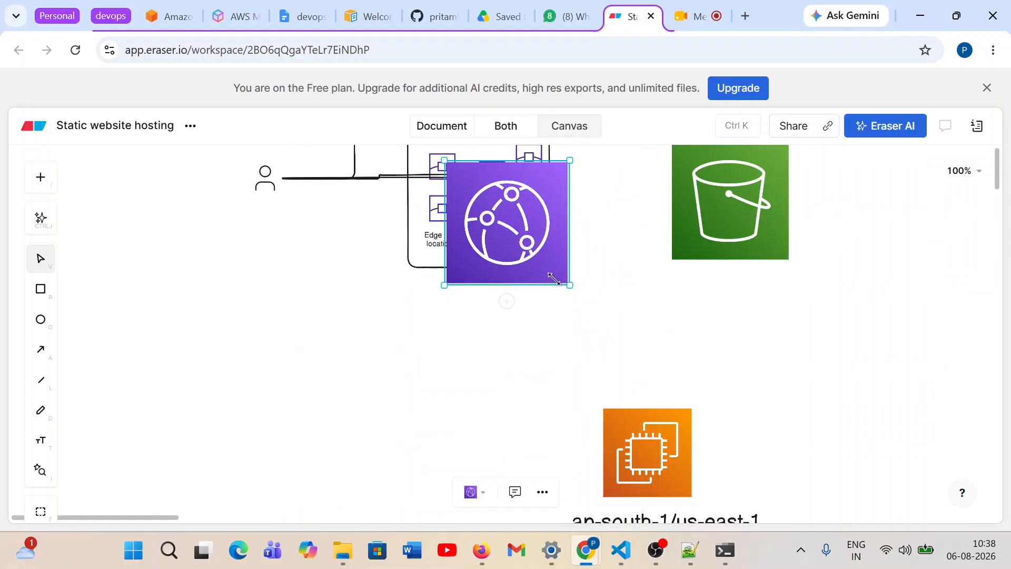
left_click_drag(522, 245, 485, 430)
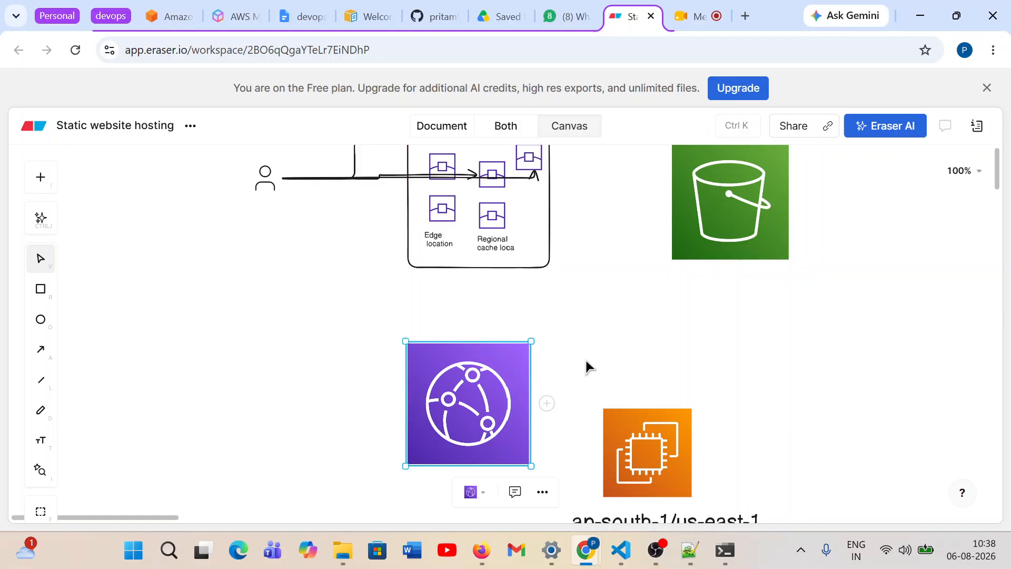
scroll(579, 353, "down", 2)
left_click_drag(490, 316, 487, 372)
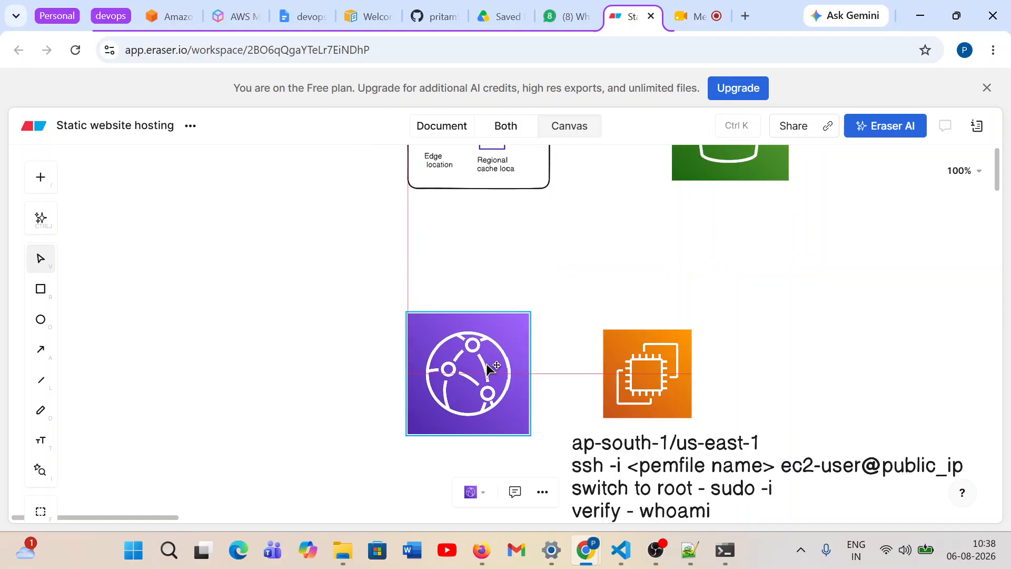
left_click_drag(523, 428, 487, 398)
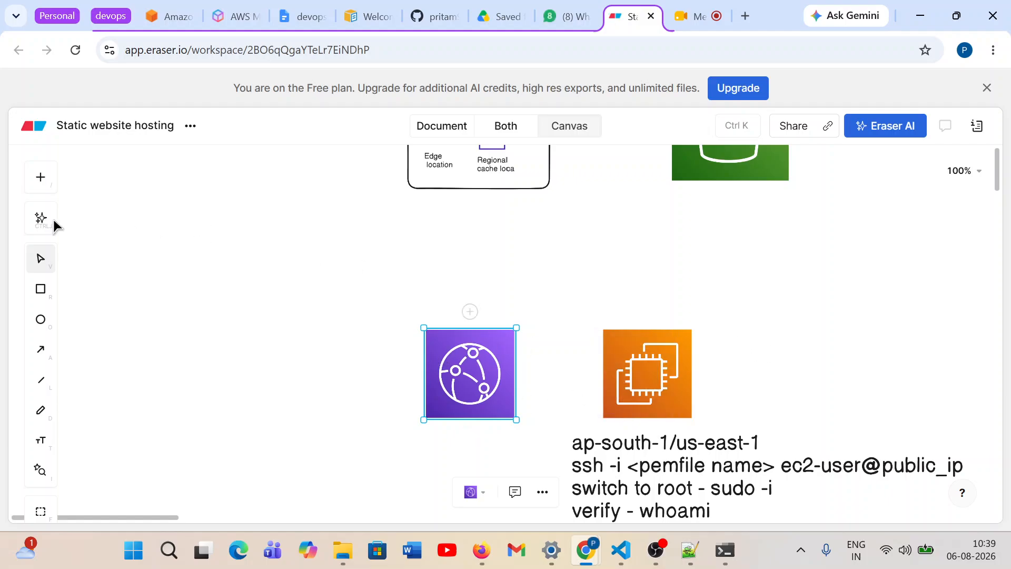
- Draw arrows into CloudFront, CloudFront→EC2, EC2→CloudFront, and a return arrow leading left
left_click(41, 350)
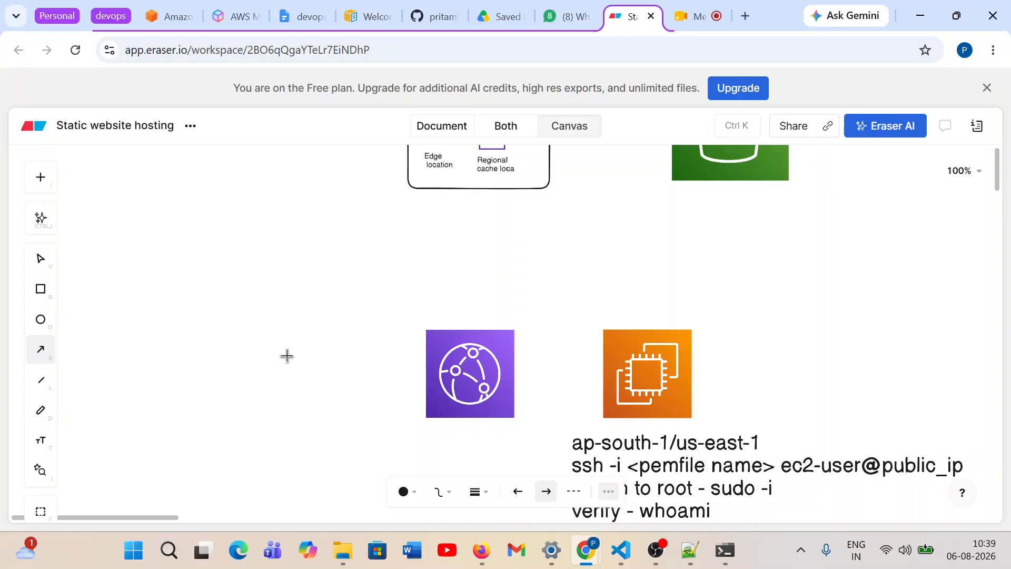
left_click_drag(285, 356, 422, 356)
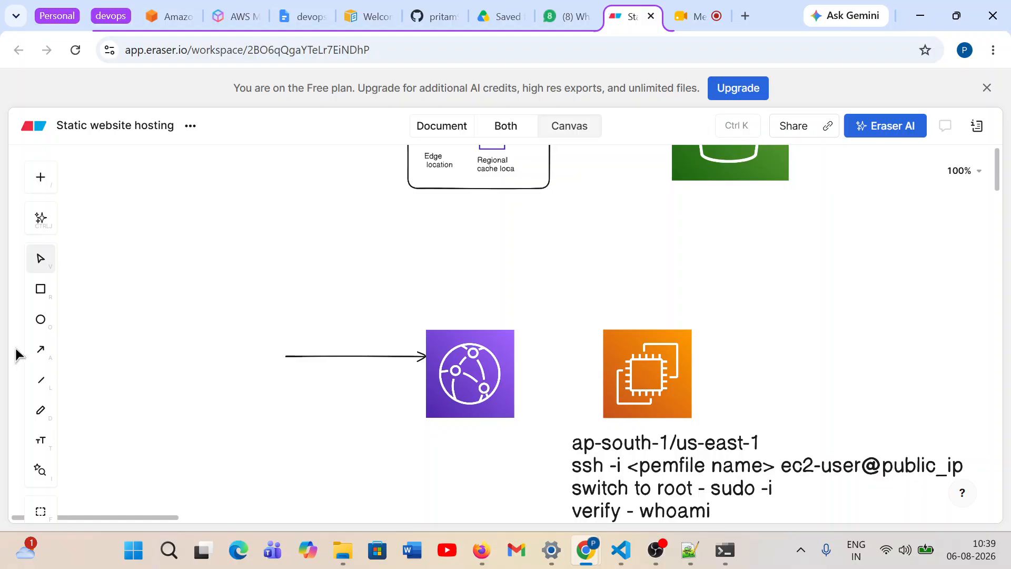
left_click(38, 351)
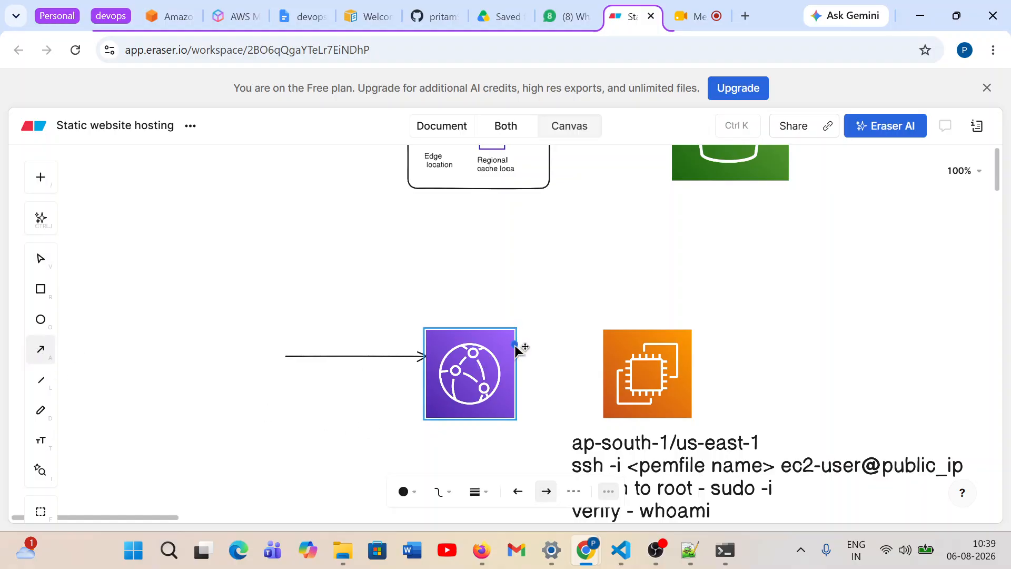
left_click_drag(572, 350, 605, 352)
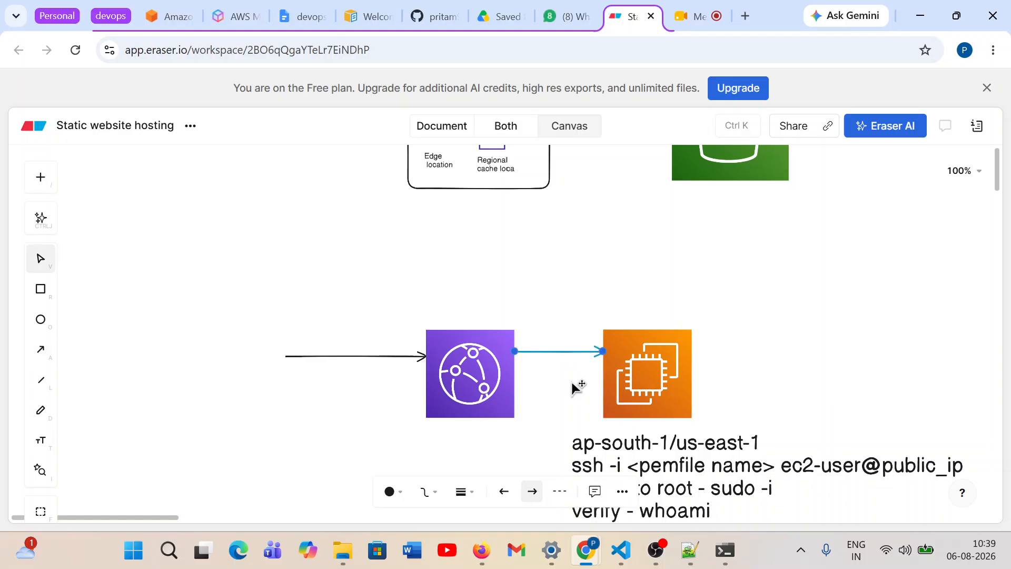
left_click(40, 349)
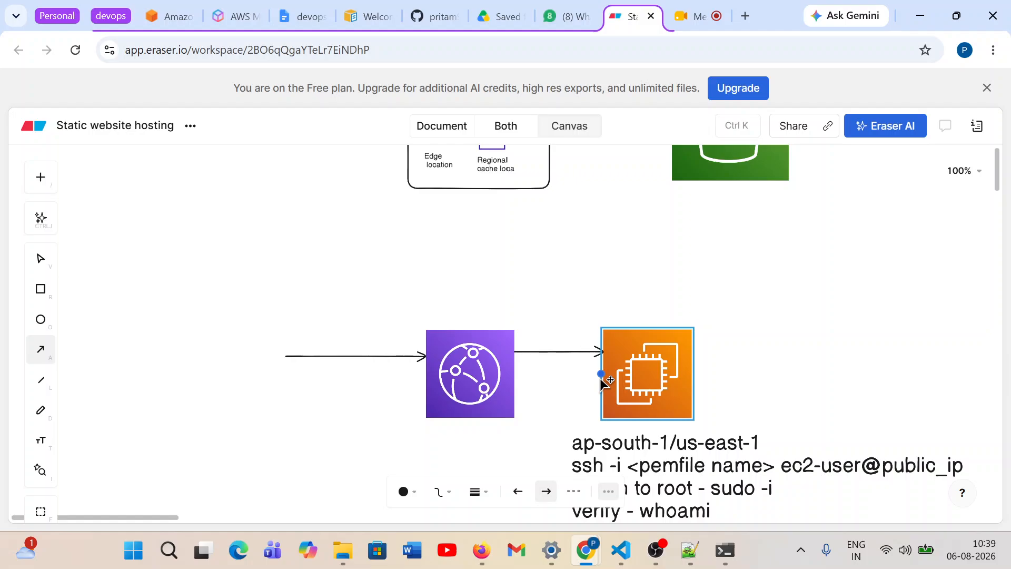
left_click_drag(548, 376, 516, 373)
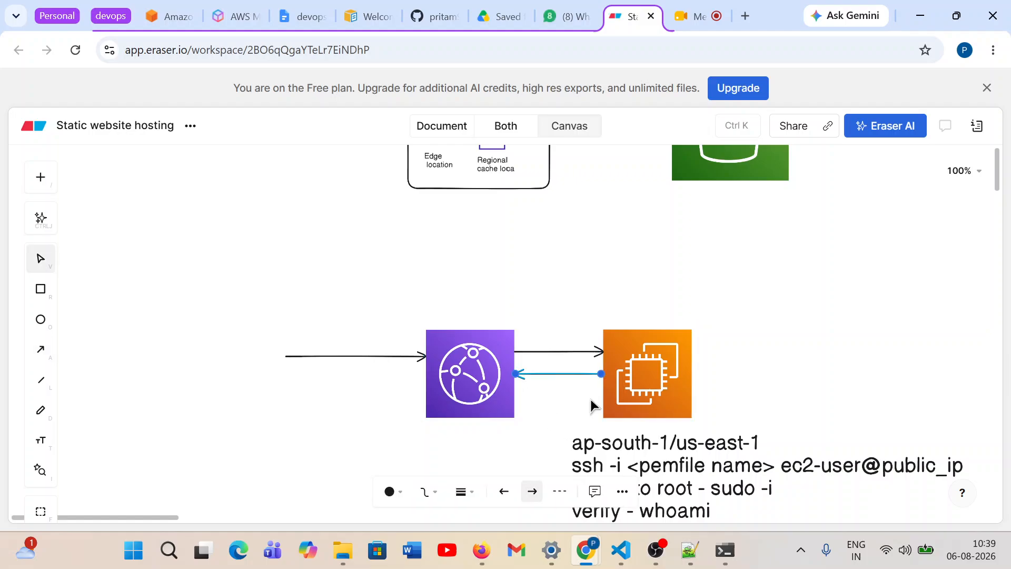
left_click(261, 390)
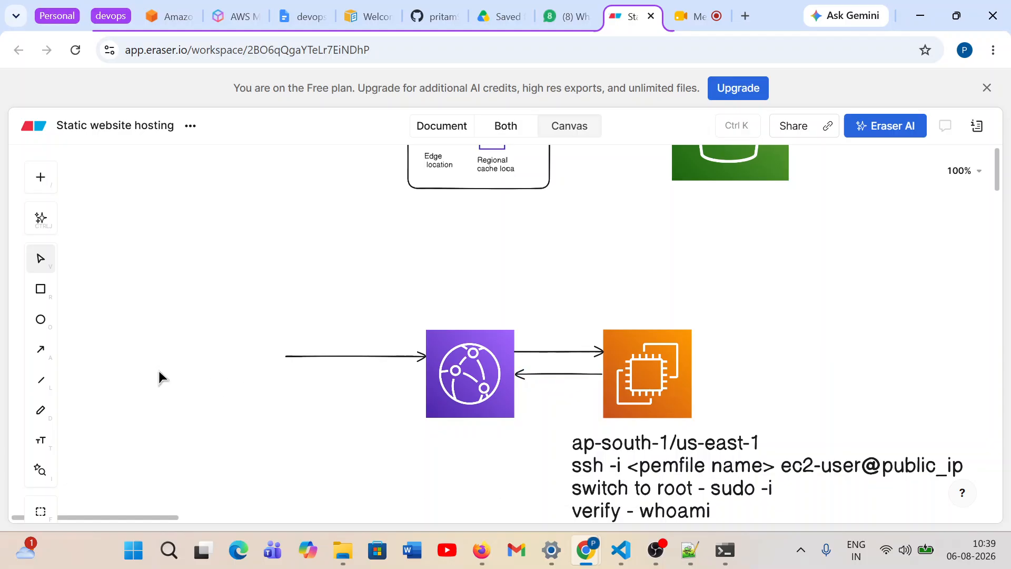
left_click(41, 349)
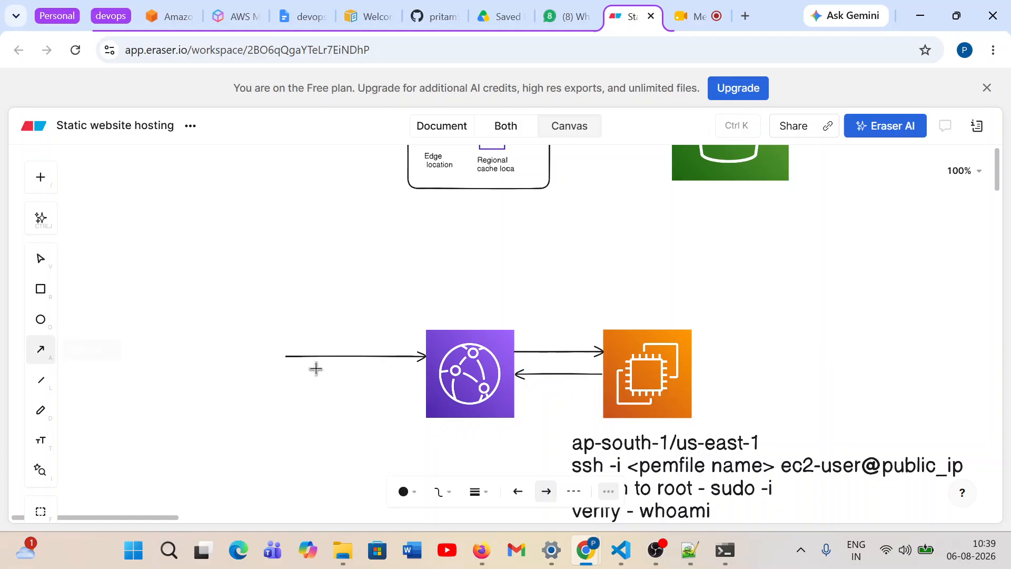
left_click_drag(429, 378, 285, 374)
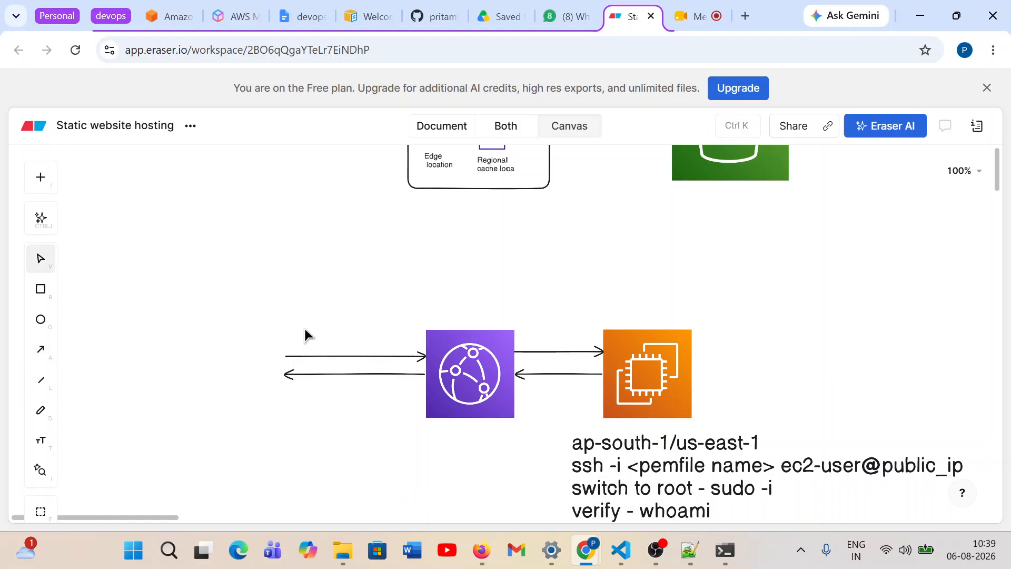
scroll(304, 336, "up", 5)
- Duplicate the user3 figure twice, placing one copy beside CloudFront and another just below it
left_click(204, 230)
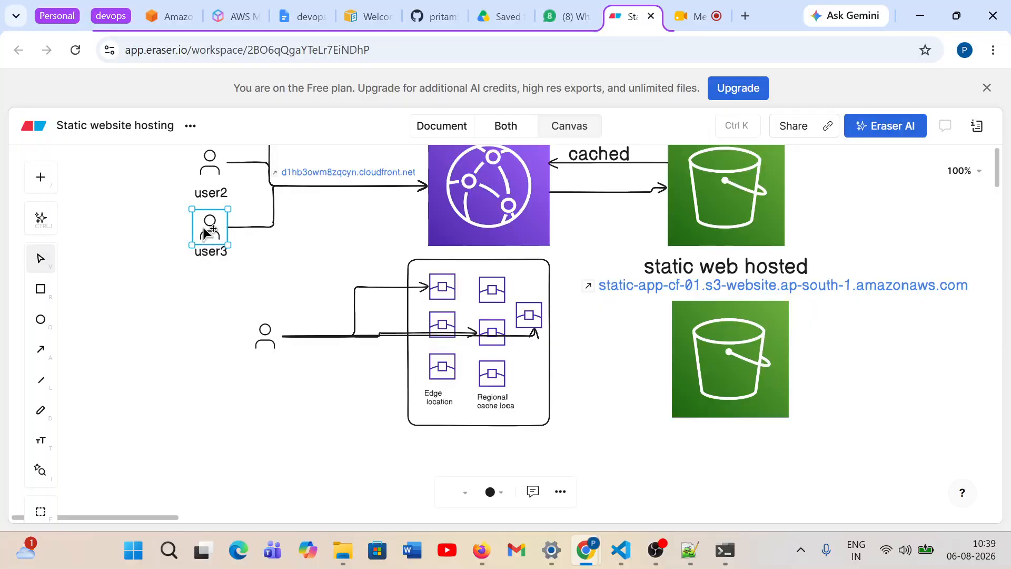
right_click(204, 230)
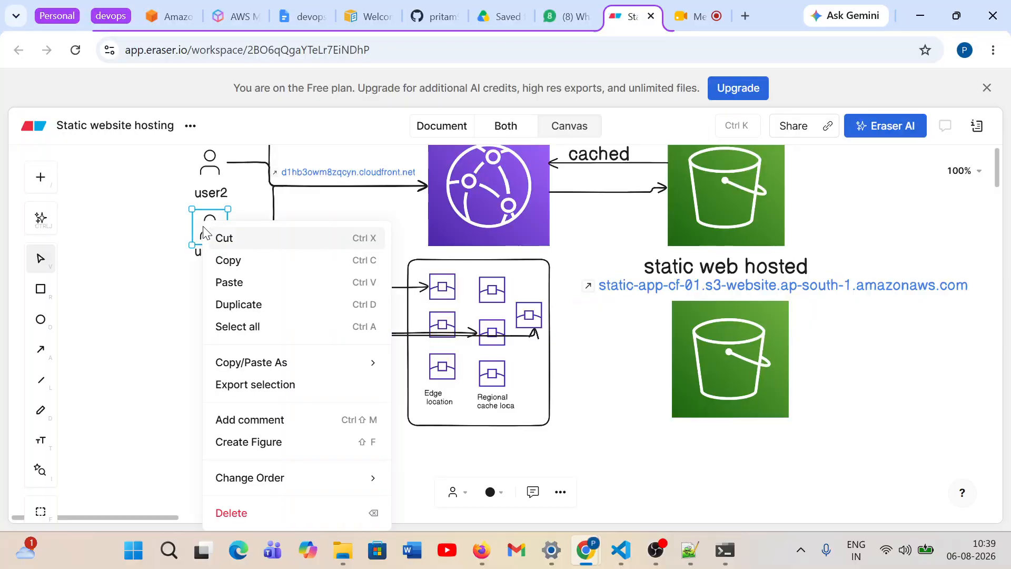
left_click(262, 304)
left_click_drag(209, 259, 261, 413)
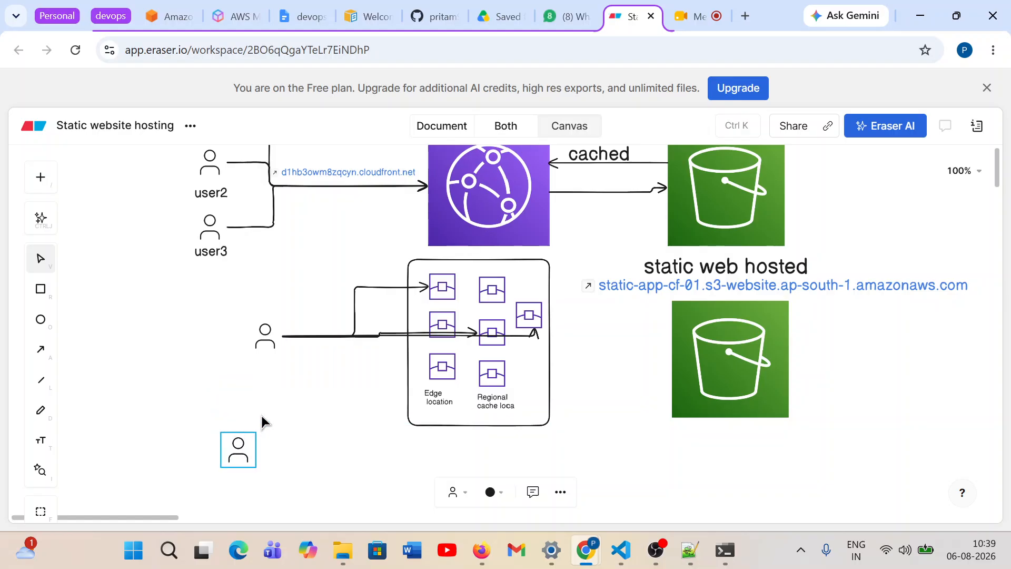
scroll(311, 393, "down", 3)
scroll(311, 393, "down", 3)
left_click_drag(241, 302, 259, 430)
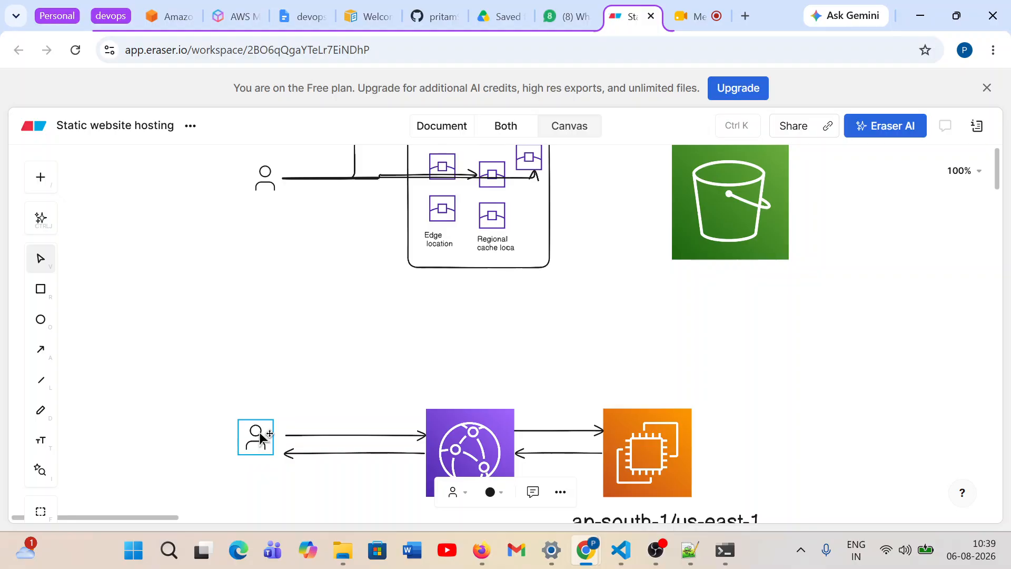
scroll(375, 381, "down", 3)
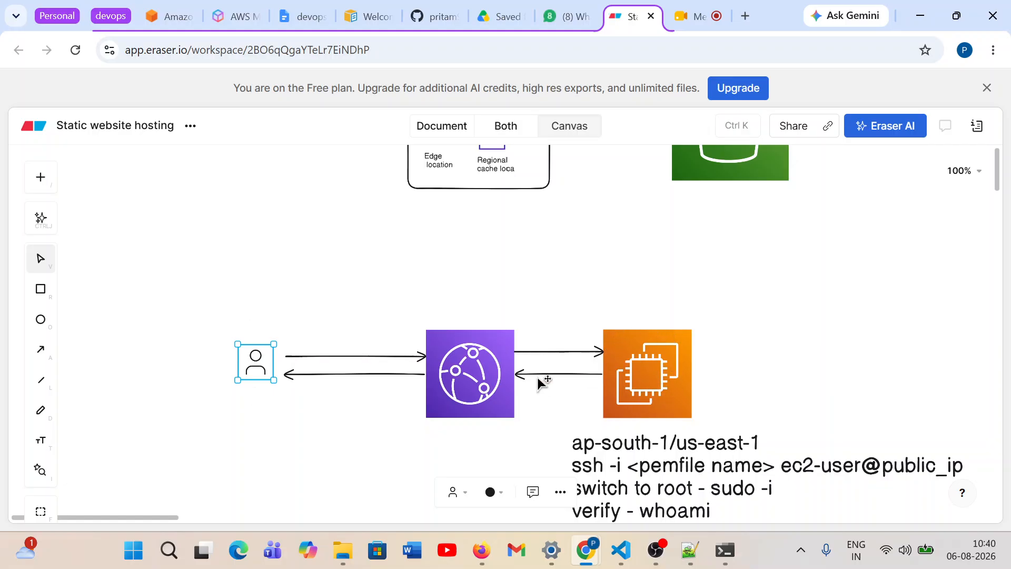
right_click(257, 371)
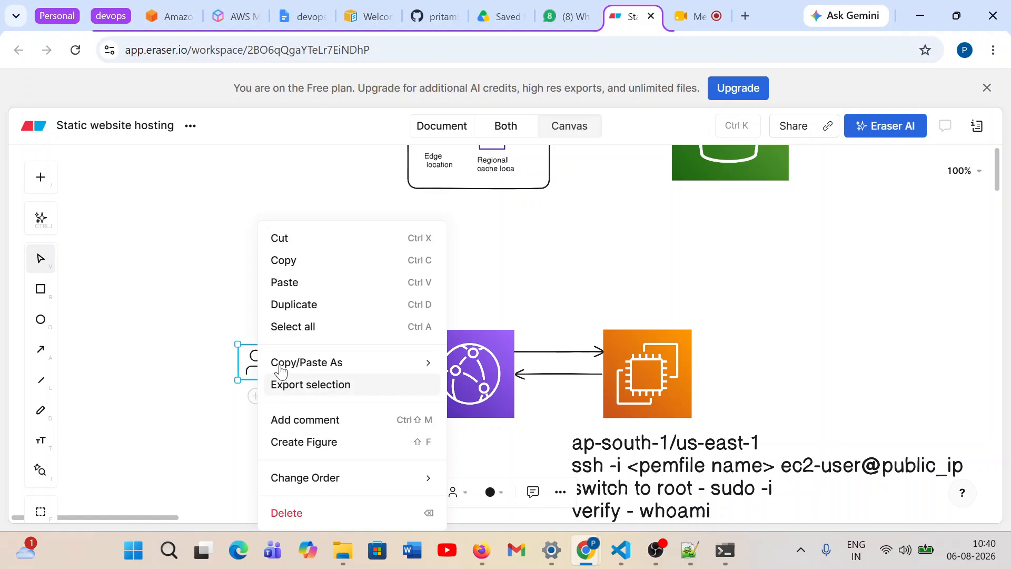
left_click(293, 305)
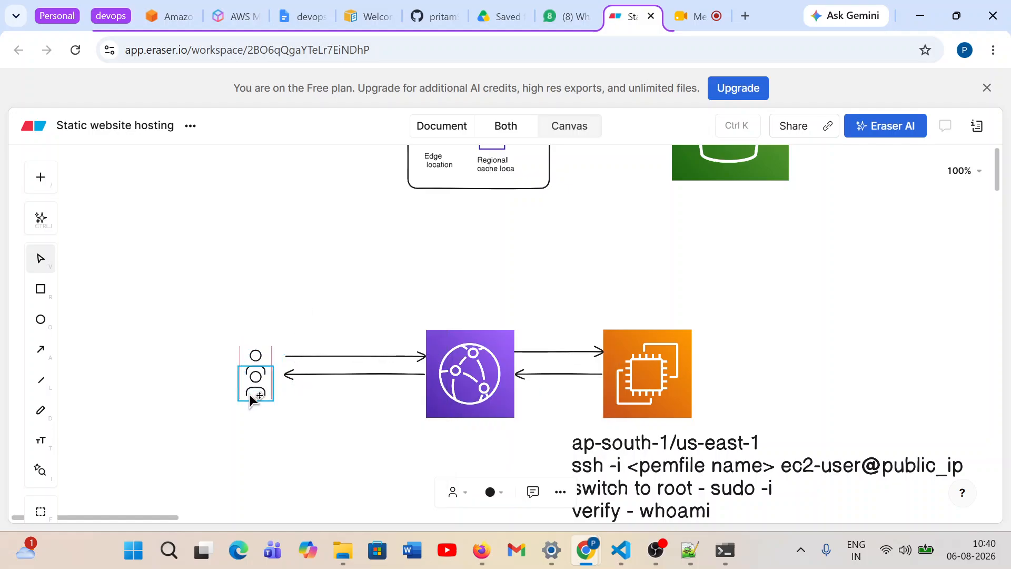
left_click_drag(249, 394, 252, 408)
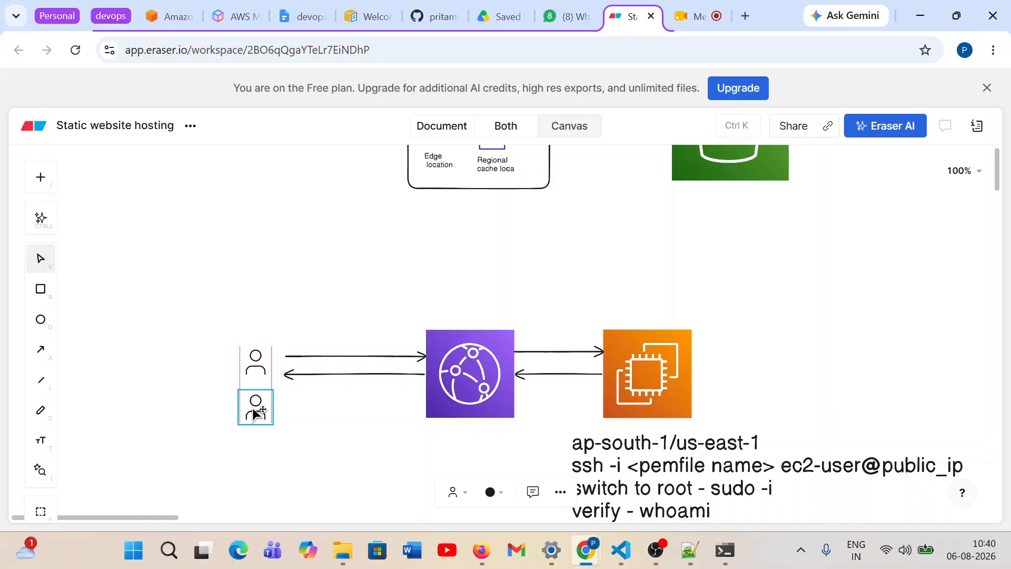
left_click(312, 441)
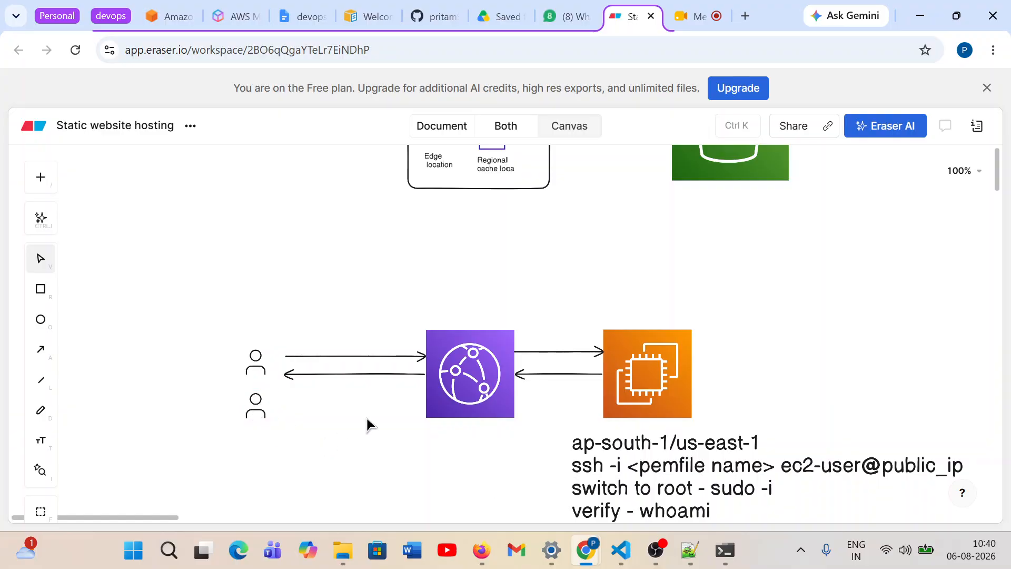
- Draw a request arrow from the lower user to CloudFront and a response arrow back
left_click(45, 356)
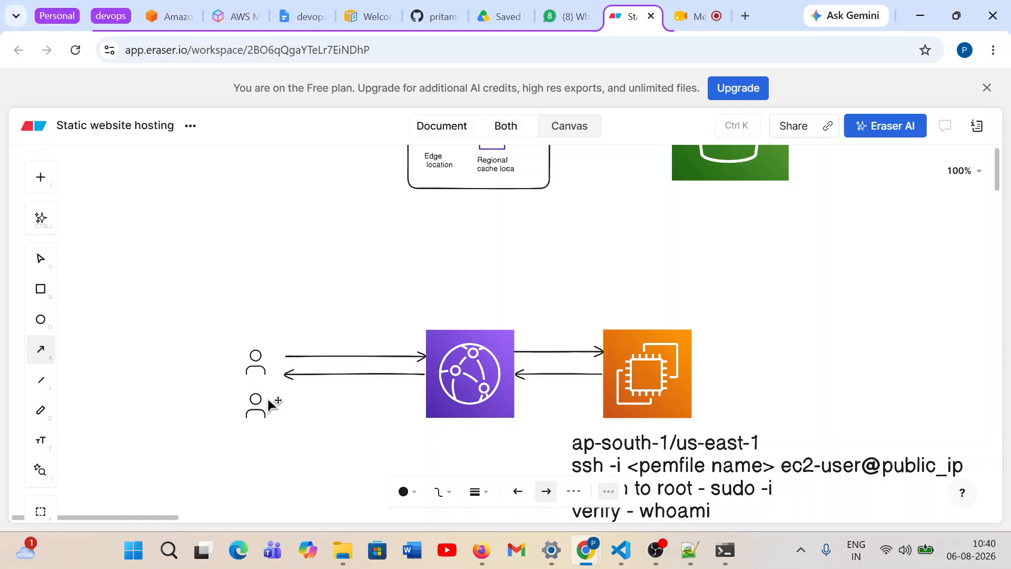
left_click_drag(269, 404, 332, 406)
left_click_drag(401, 406, 425, 400)
left_click(397, 436)
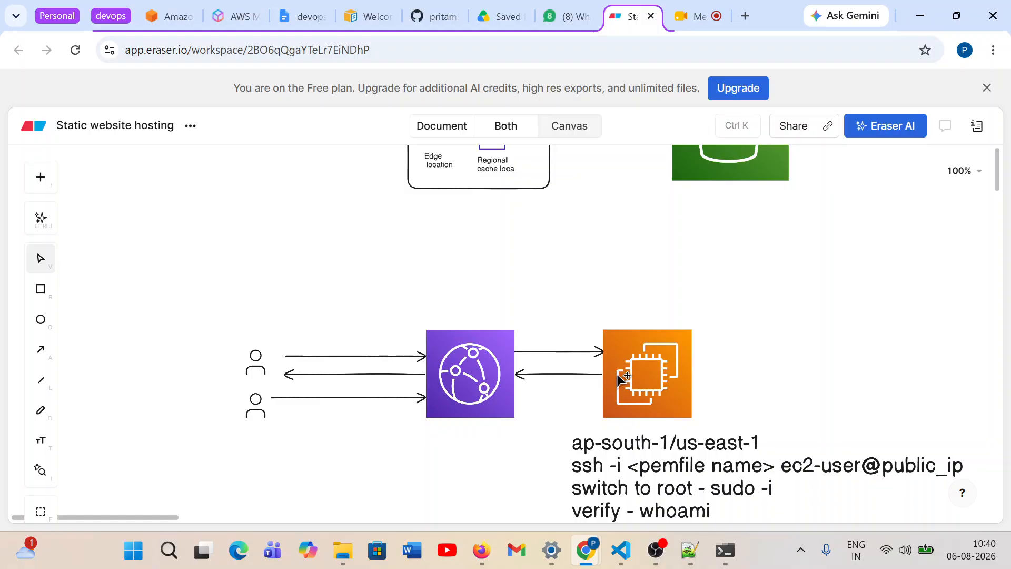
left_click(41, 351)
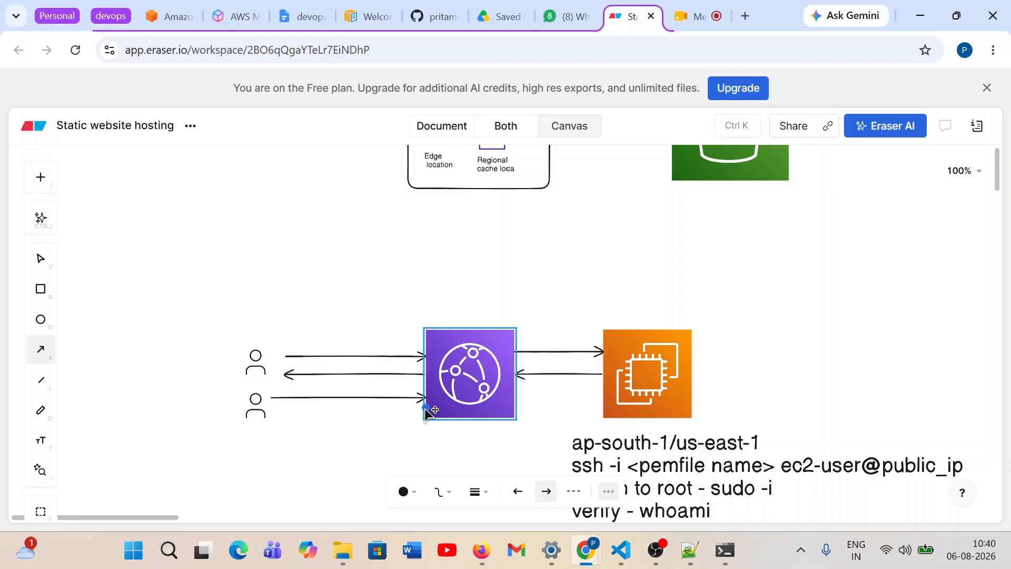
left_click_drag(424, 408, 272, 406)
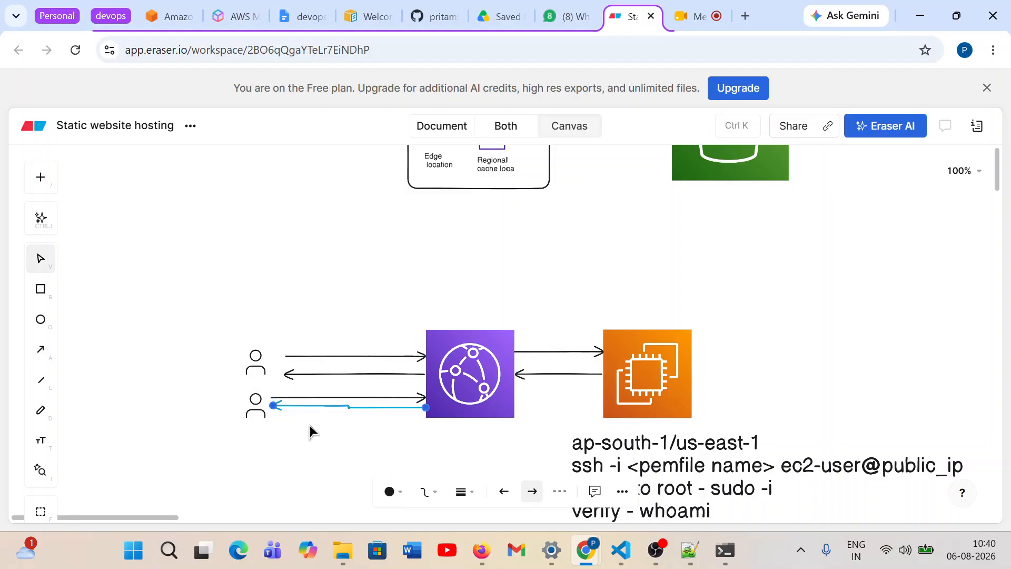
left_click(350, 436)
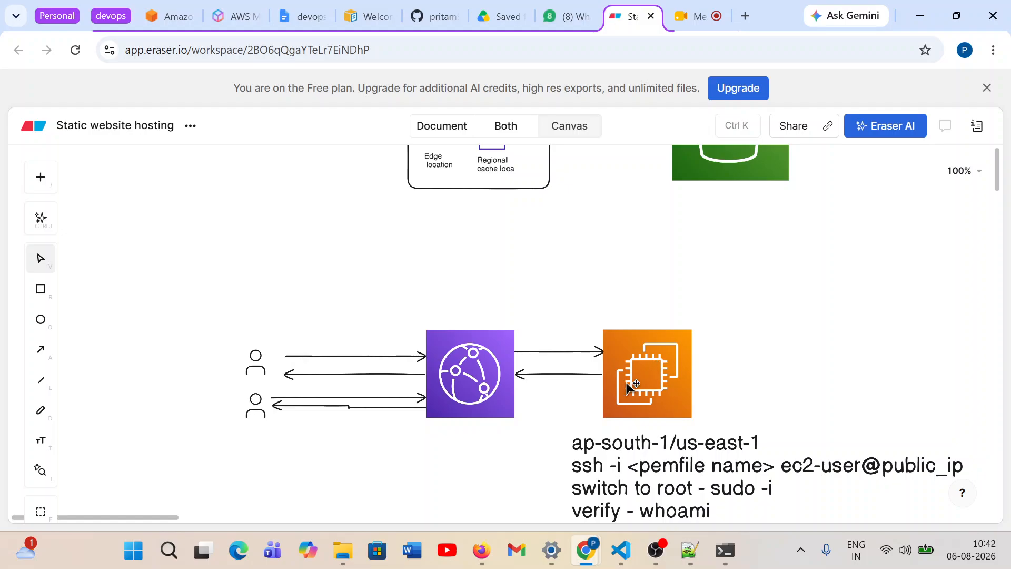
mouse_move(588, 555)
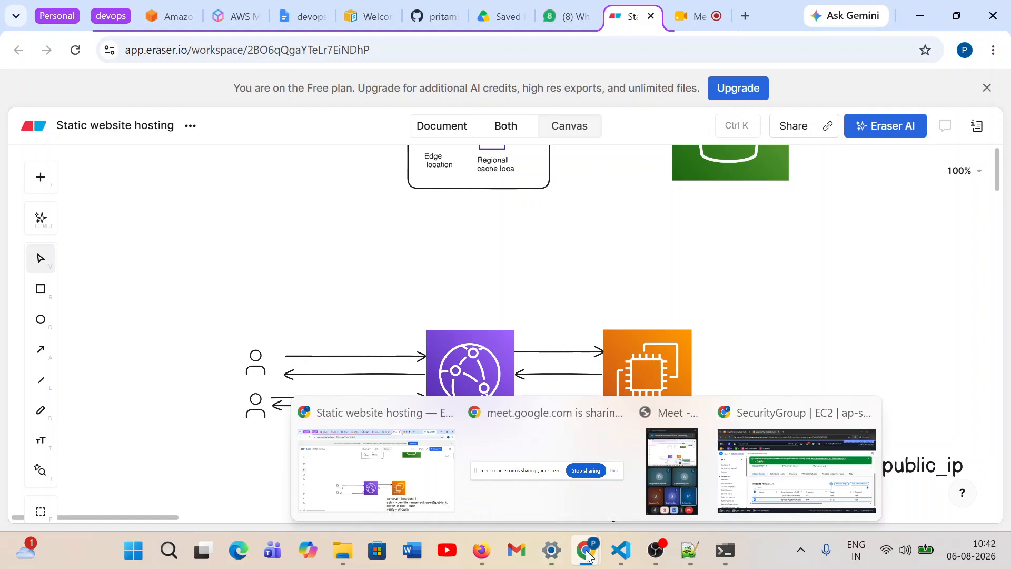
- Search the AWS console for CloudFront and open it in a new tab
left_click(796, 470)
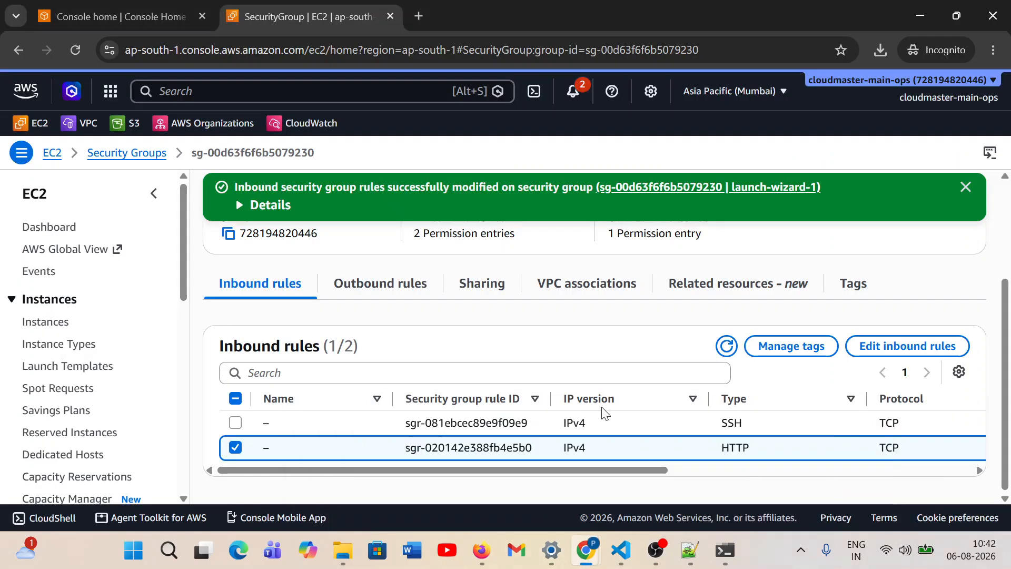
left_click(208, 88)
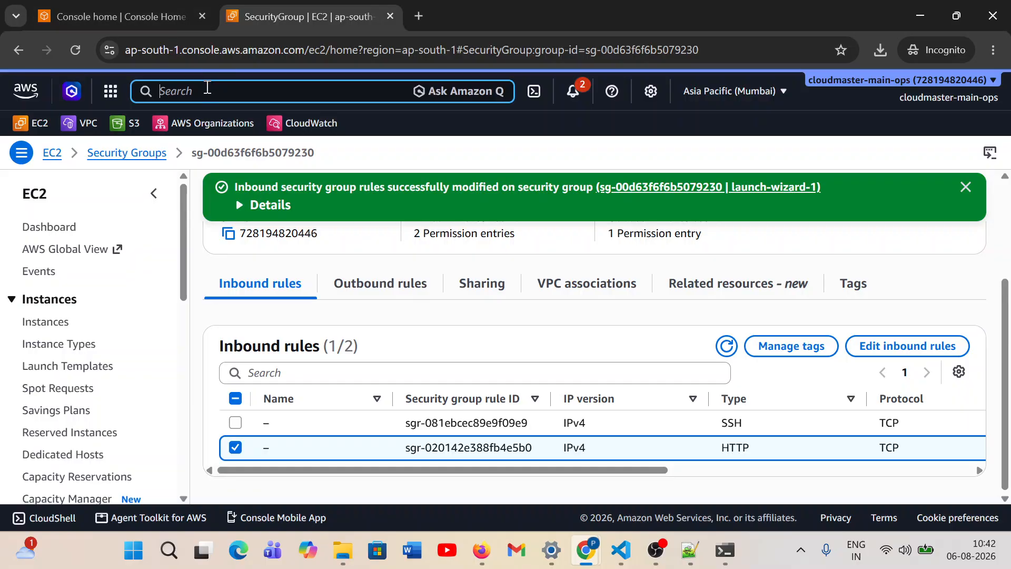
type("cloudf")
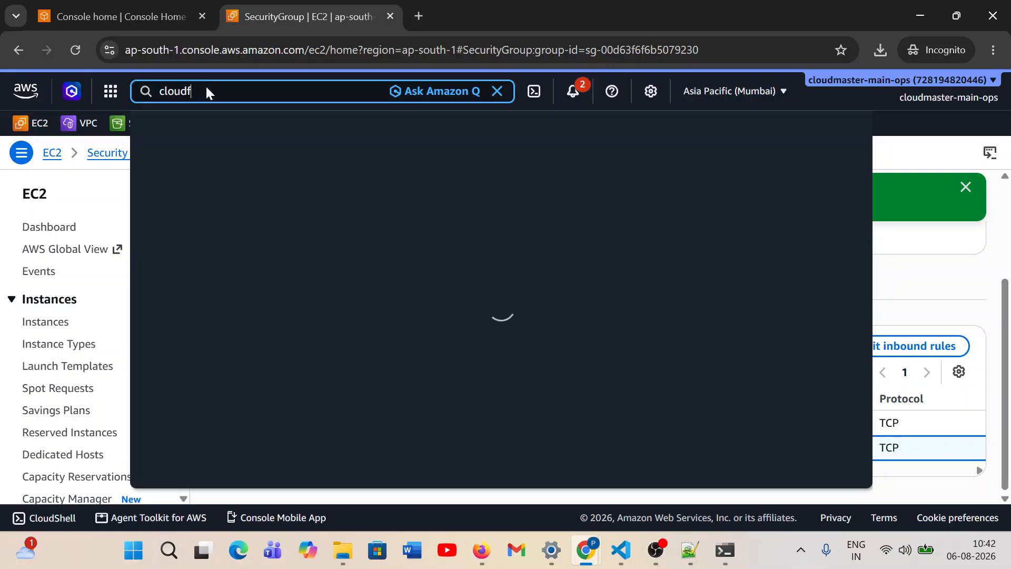
type("ront")
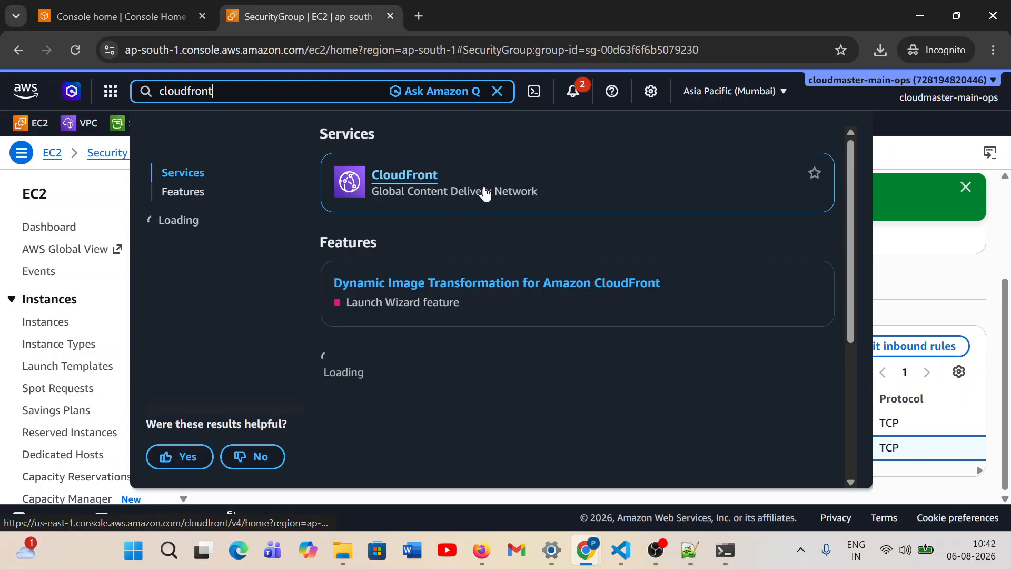
right_click(519, 188)
left_click(526, 196)
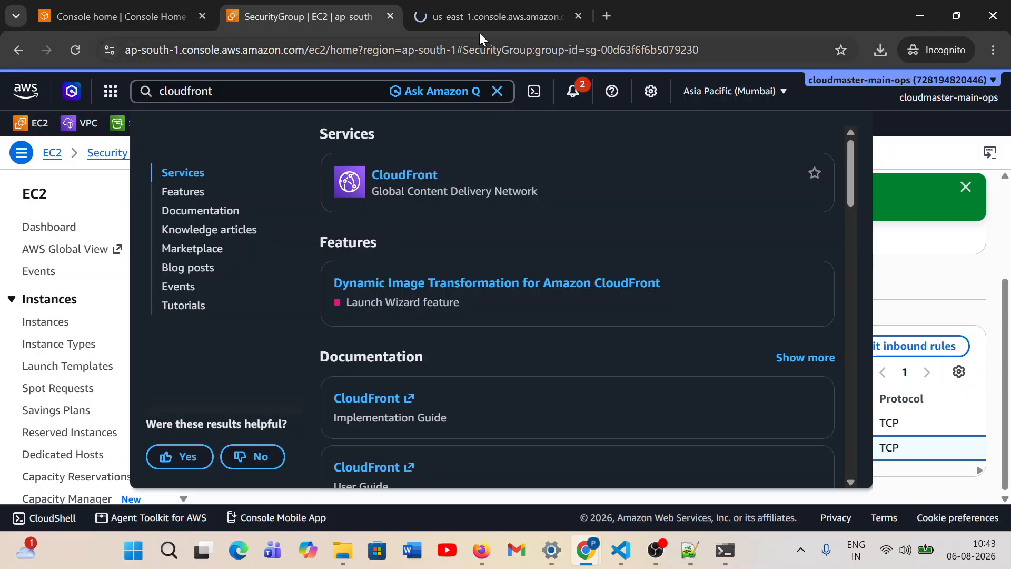
left_click(474, 13)
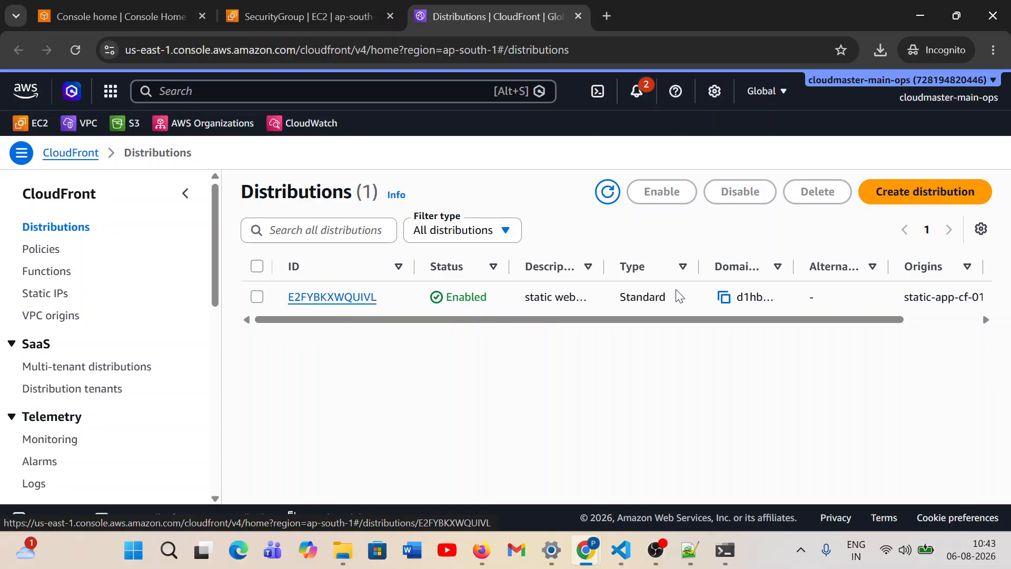
- Inspect static-s3-distro's Origins tab showing the static-app-cf-01 S3 origin, then return to Distributions
left_click(360, 298)
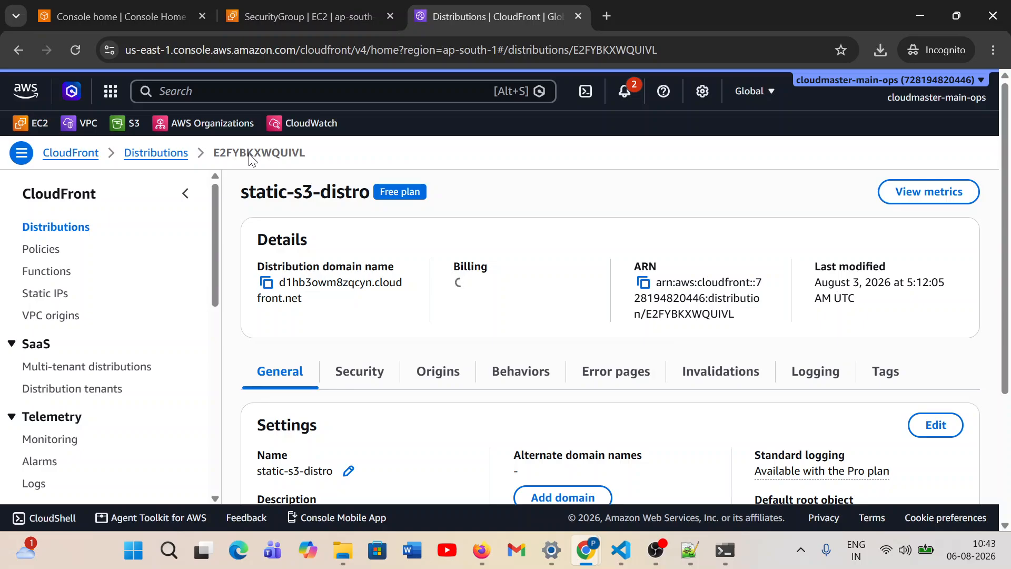
left_click(442, 372)
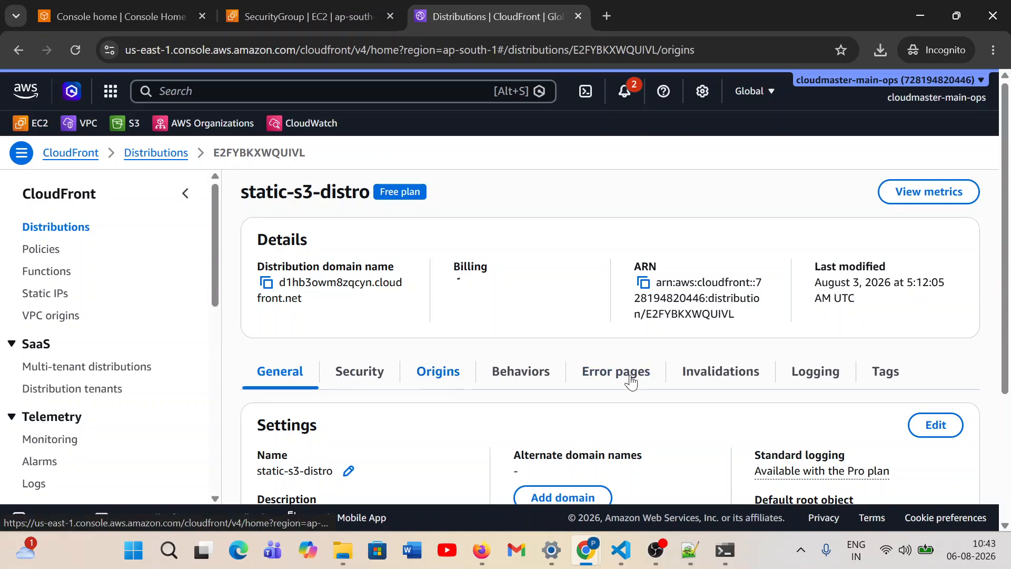
scroll(632, 381, "down", 3)
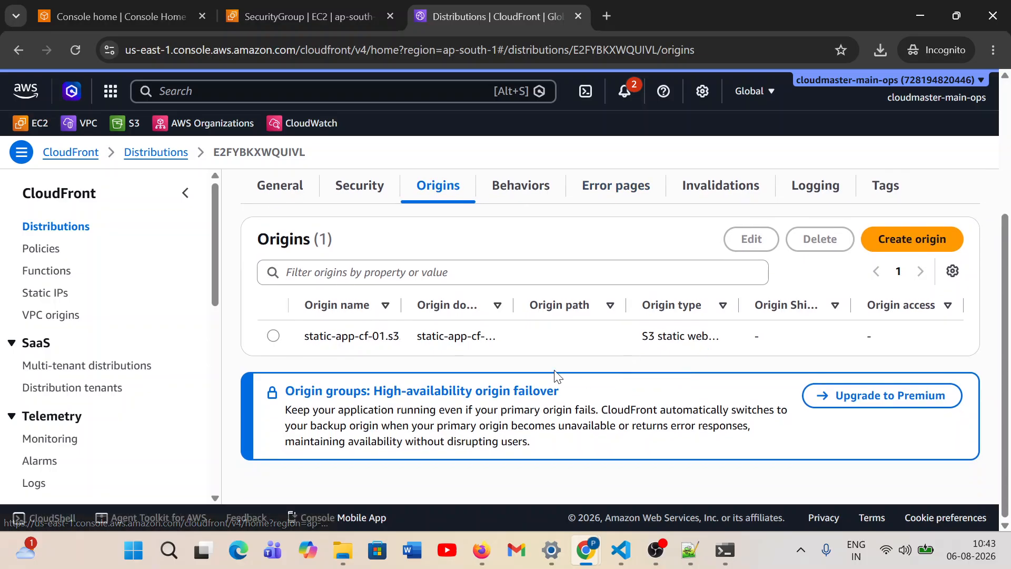
left_click_drag(514, 305, 544, 305)
scroll(427, 341, "up", 4)
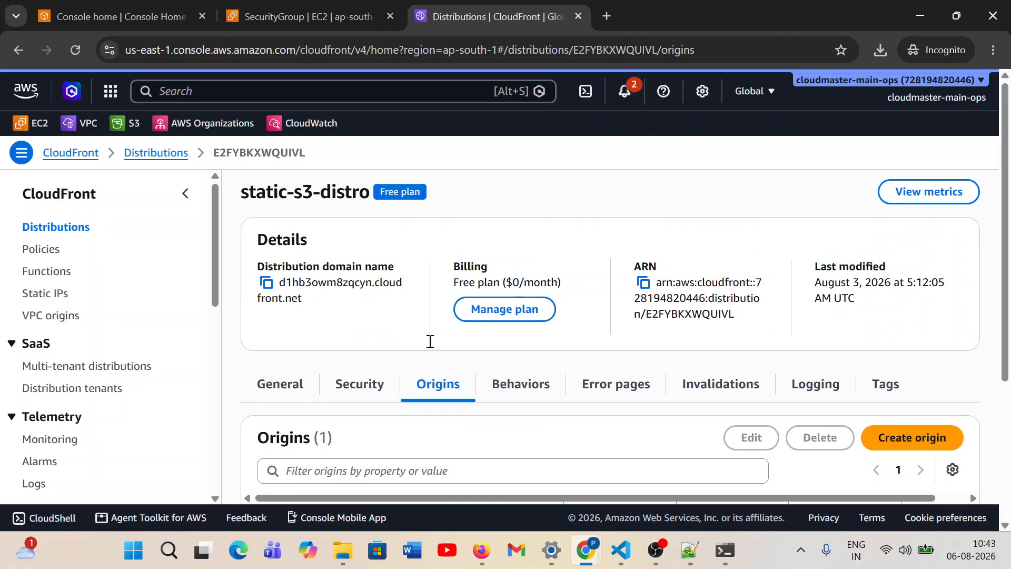
left_click(187, 159)
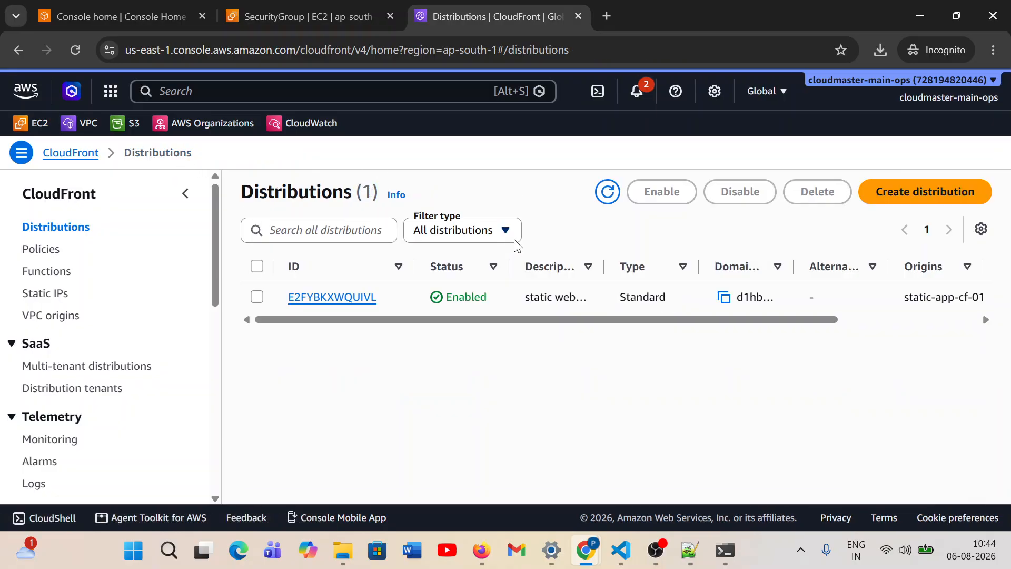
- Start a new CloudFront distribution and choose the Free pricing plan
left_click(918, 190)
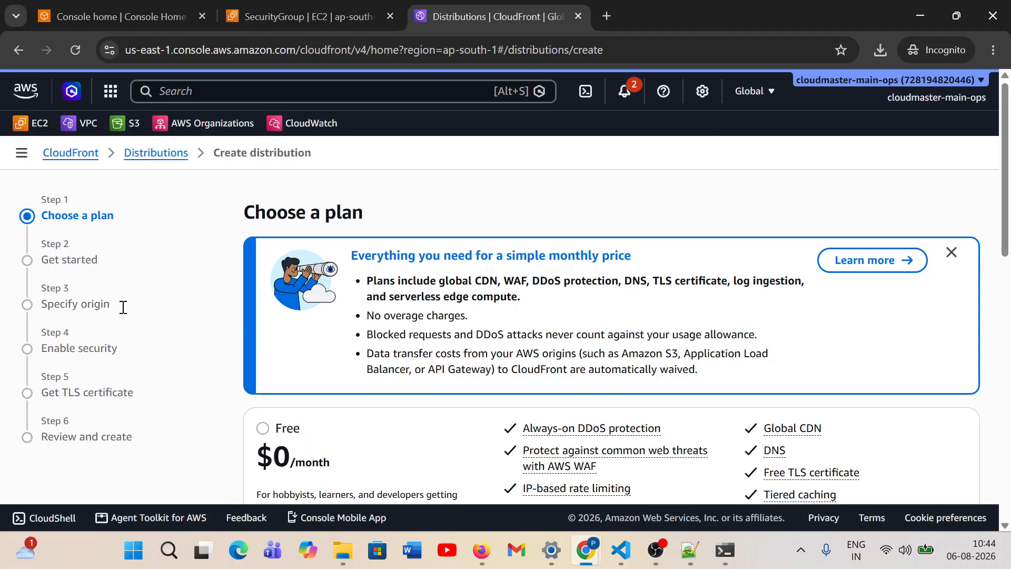
scroll(593, 260, "down", 3)
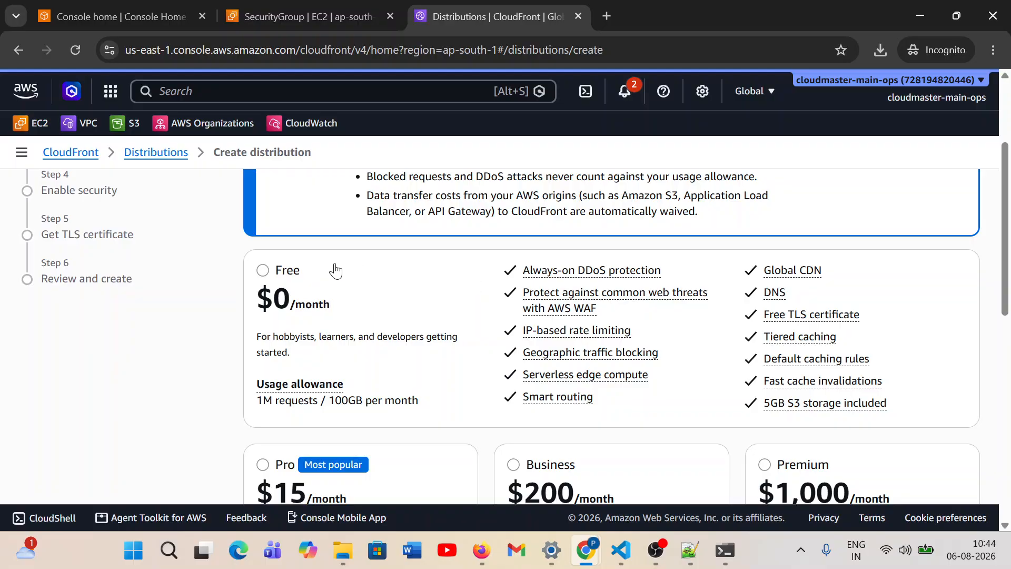
left_click(380, 304)
scroll(433, 316, "down", 10)
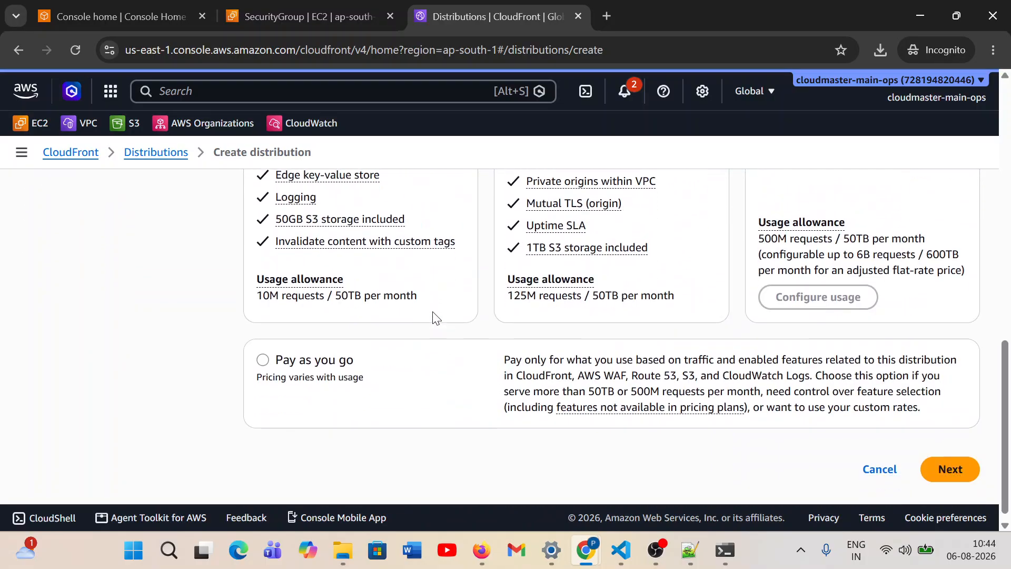
left_click(950, 462)
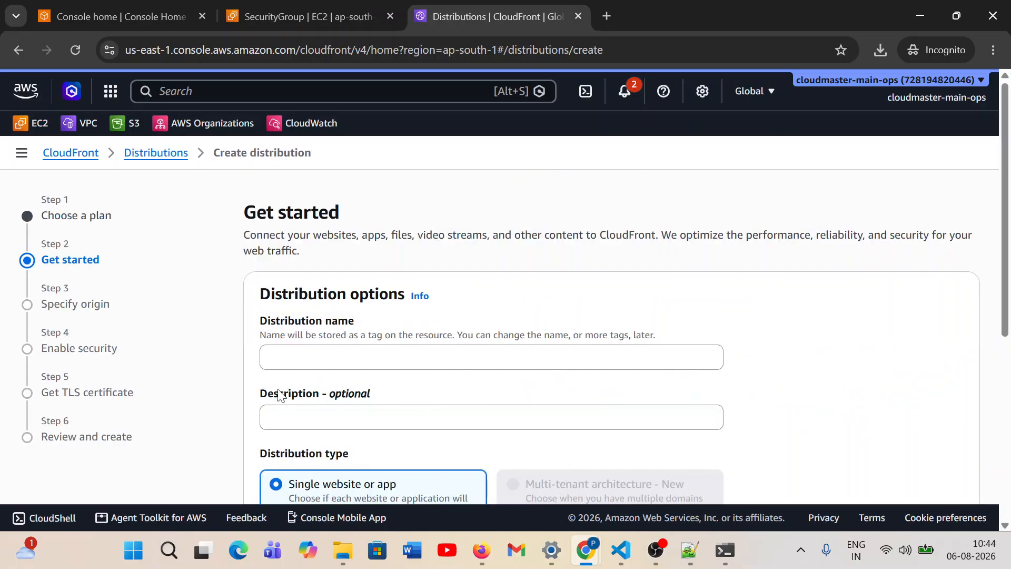
- Name the distribution cf-ec2-web-app and continue to the Specify origin step
left_click(324, 352)
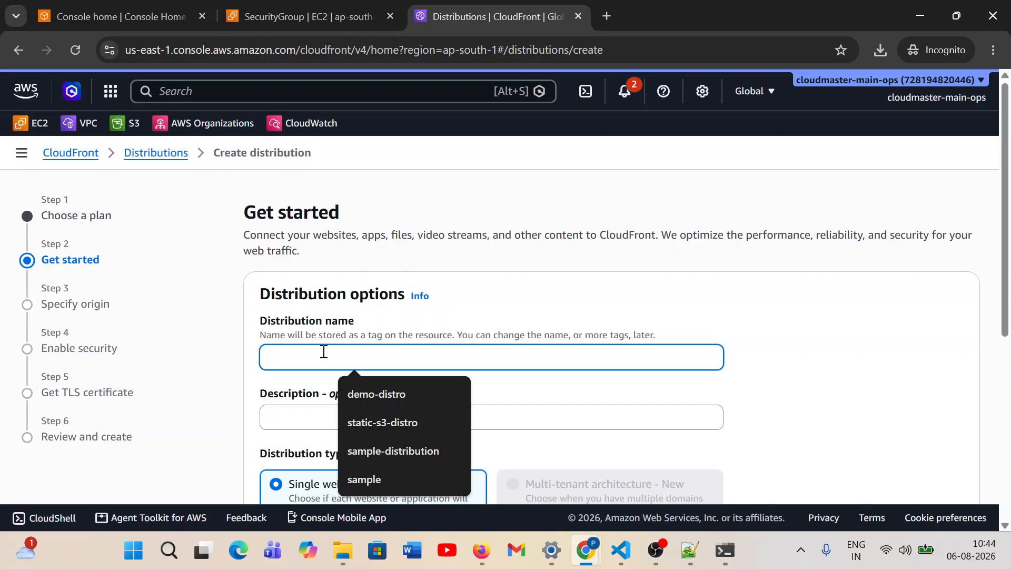
type("cf-ec2-web-app")
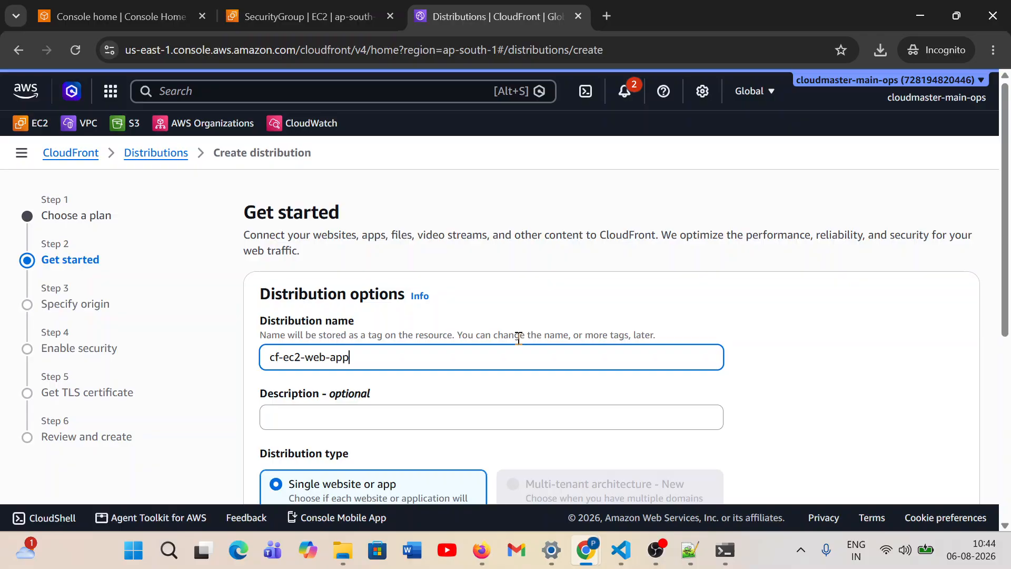
scroll(519, 338, "down", 3)
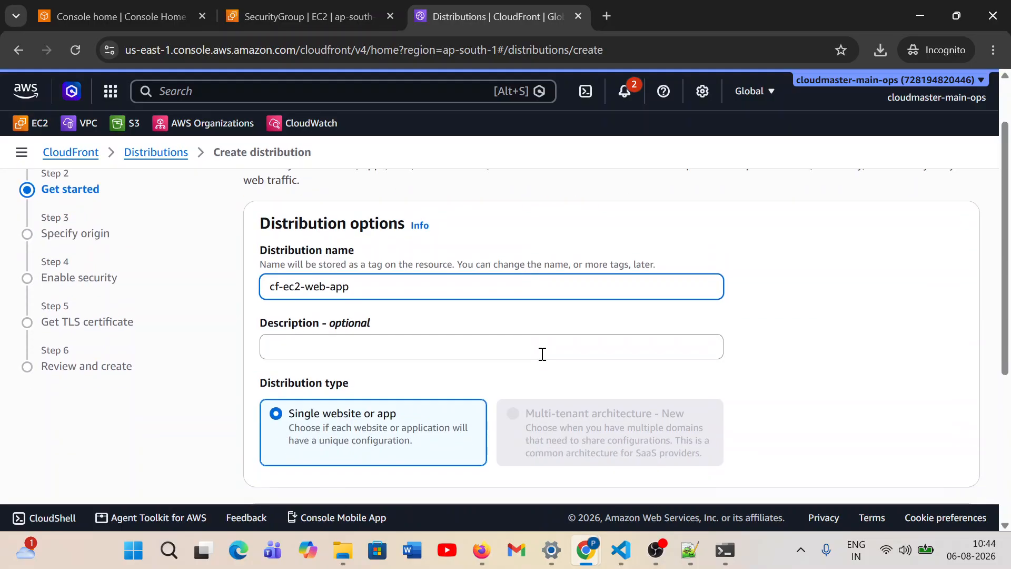
scroll(473, 343, "down", 1)
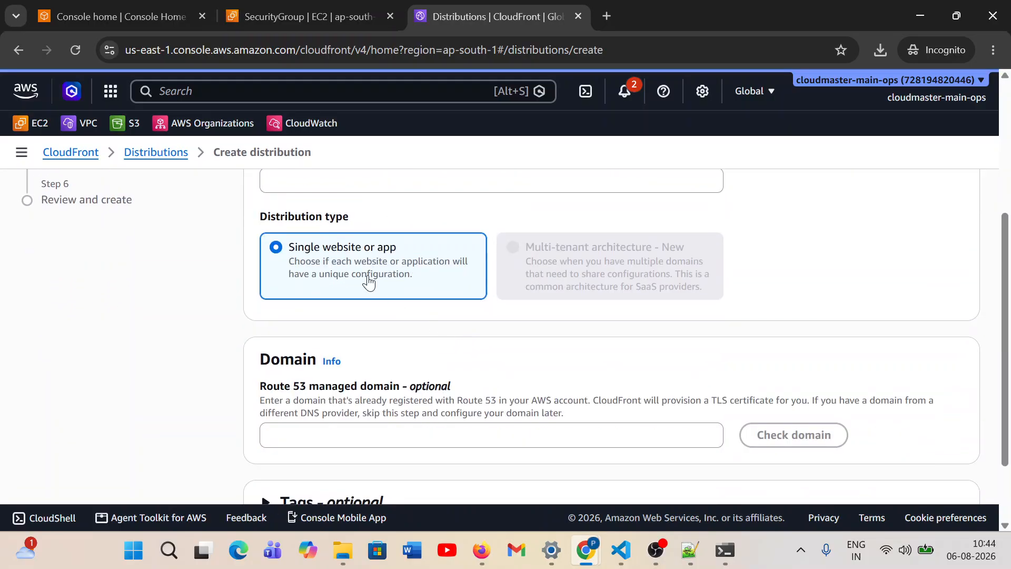
scroll(429, 363, "down", 2)
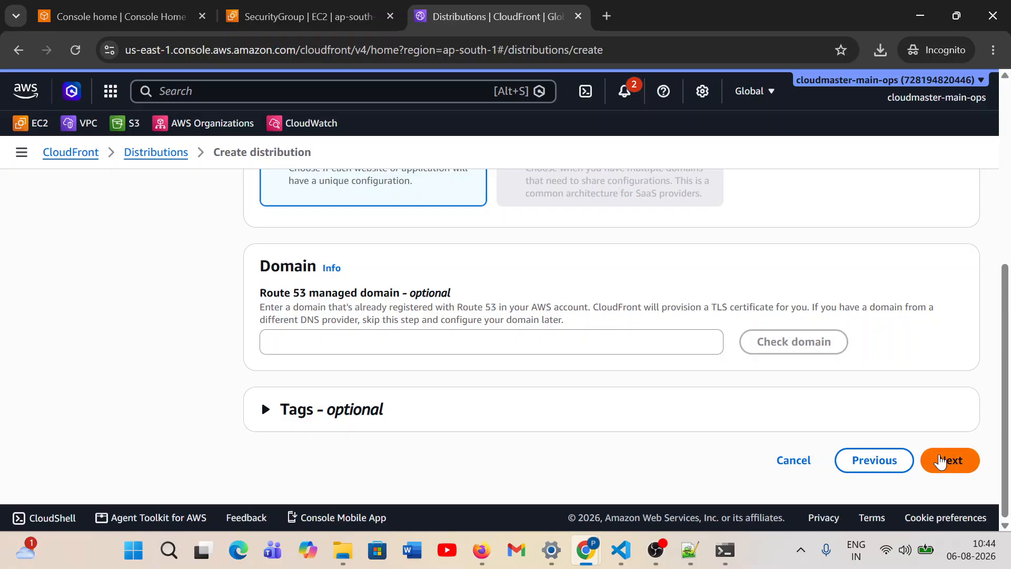
left_click(941, 460)
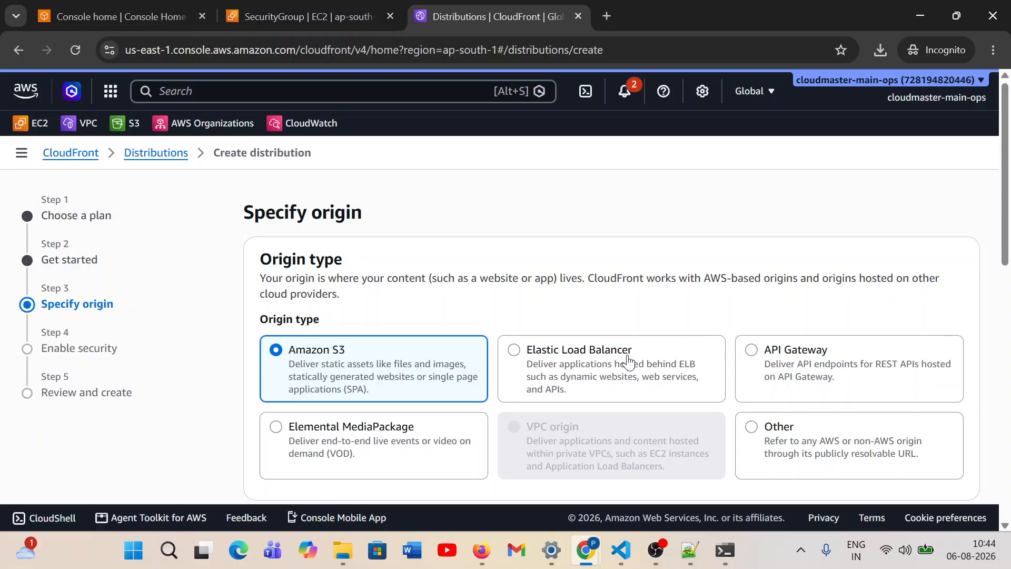
- Set the origin type to Other, focus the Custom origin field, then go to the SecurityGroup tab
scroll(439, 334, "down", 2)
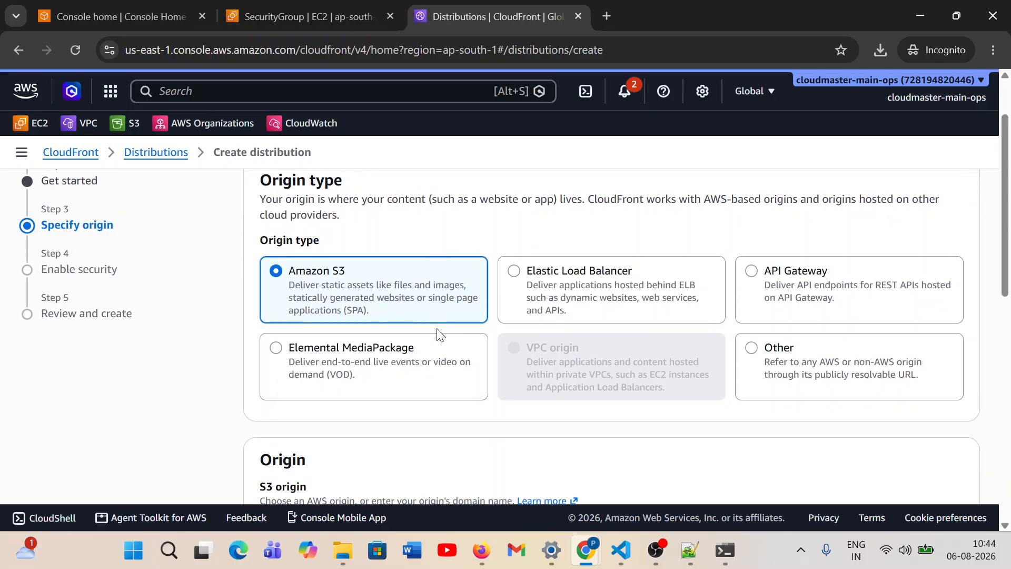
left_click_drag(351, 183, 260, 172)
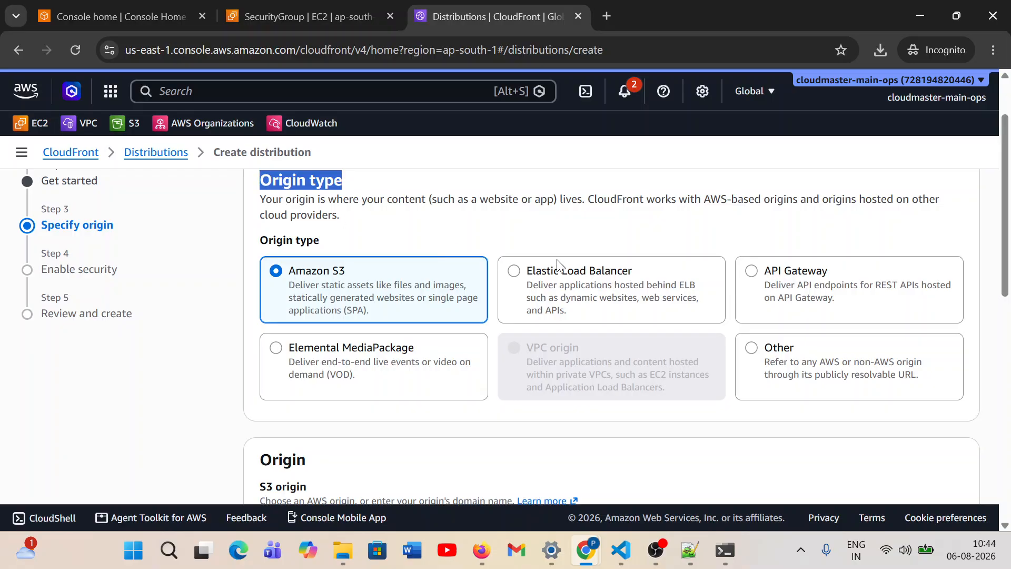
scroll(559, 265, "down", 2)
left_click(779, 273)
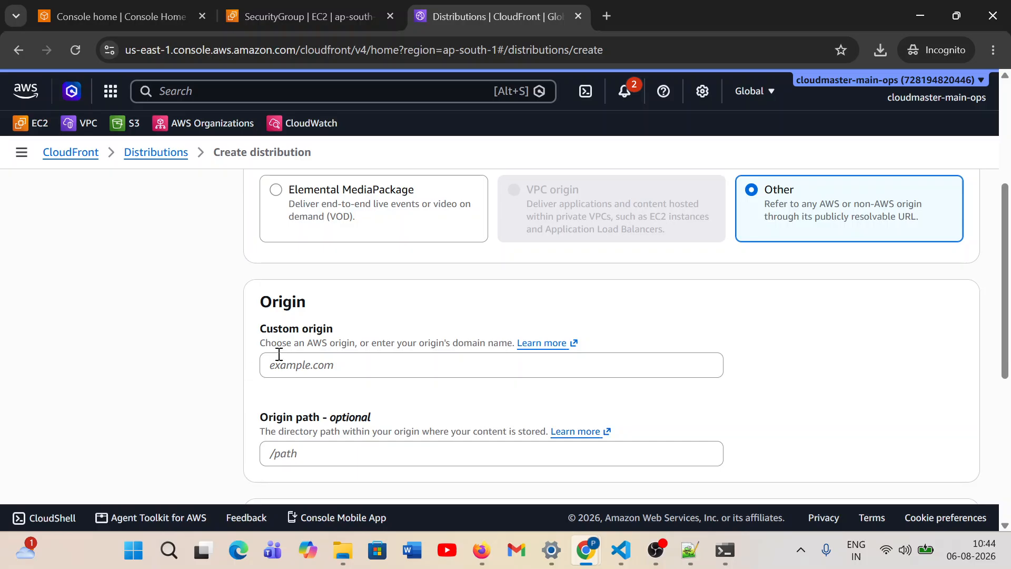
left_click(347, 362)
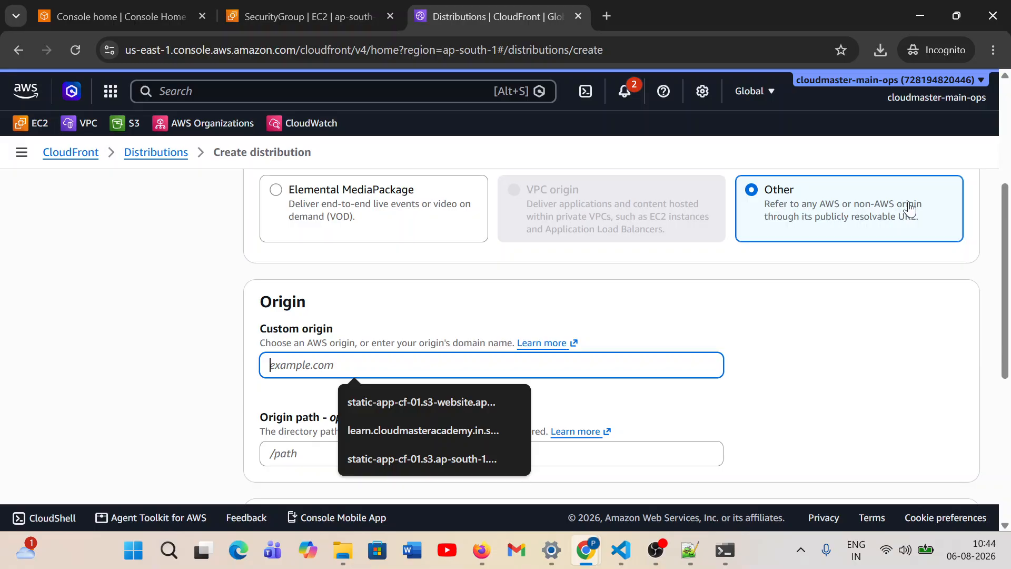
left_click_drag(925, 228, 783, 218)
left_click(784, 218)
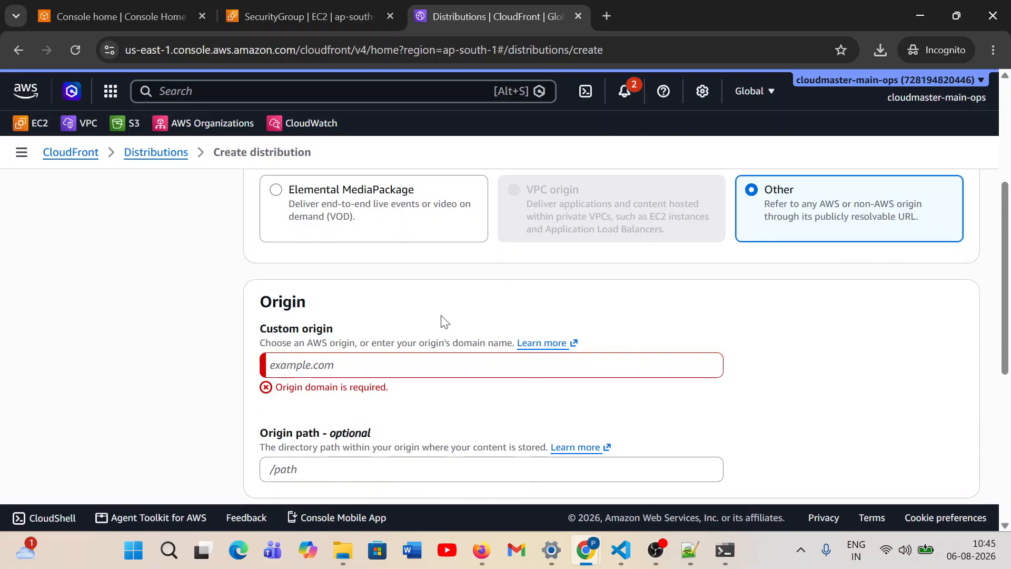
left_click(330, 368)
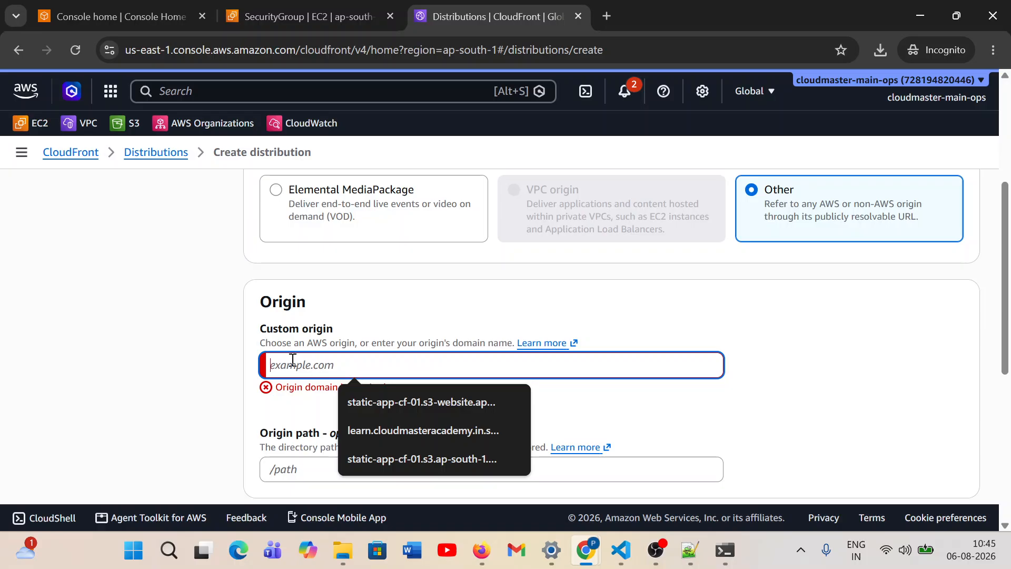
left_click_drag(332, 327, 283, 329)
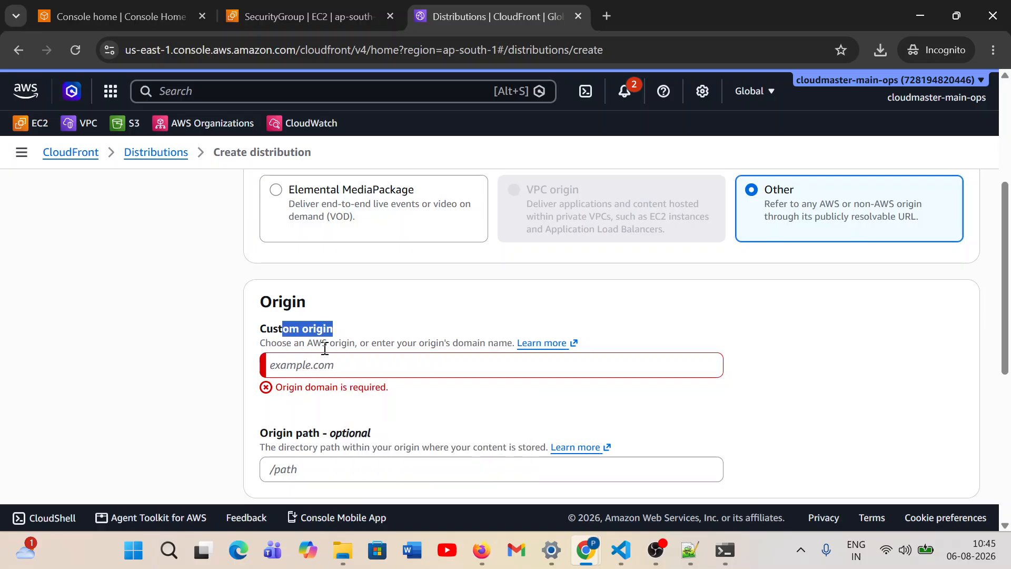
left_click(348, 363)
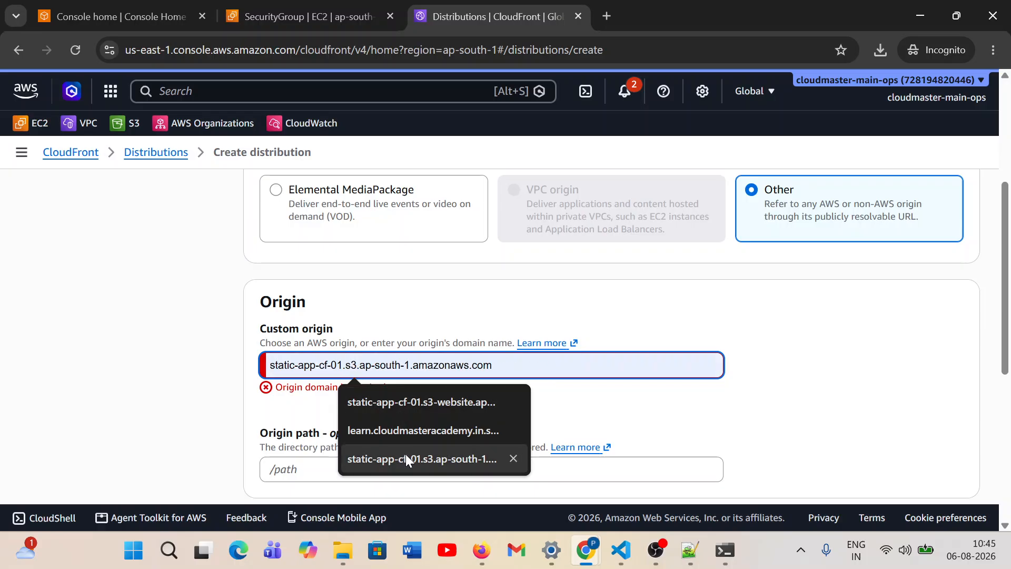
left_click(326, 8)
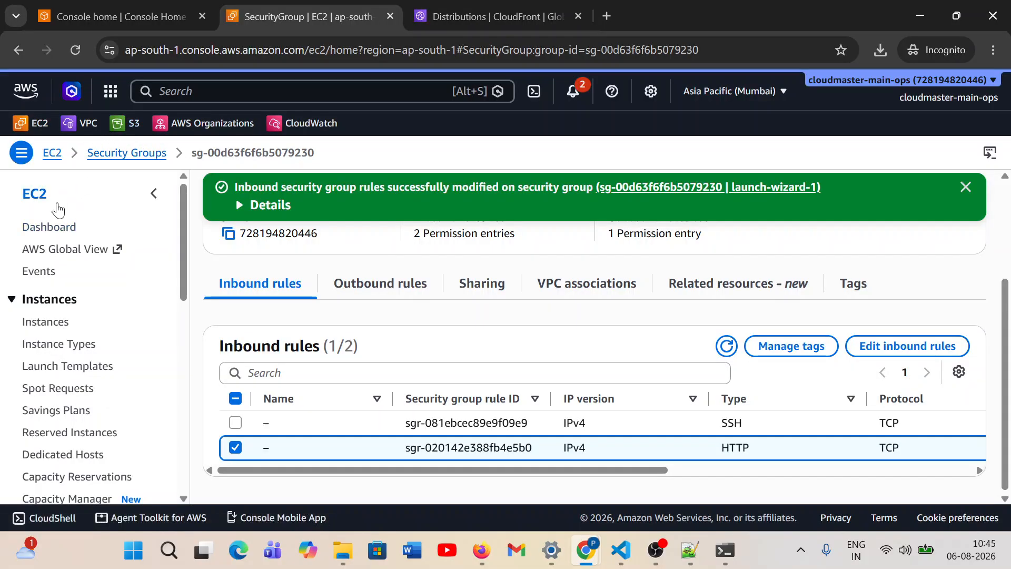
- Go from the EC2 Dashboard to the Instances list and reload it
left_click(59, 229)
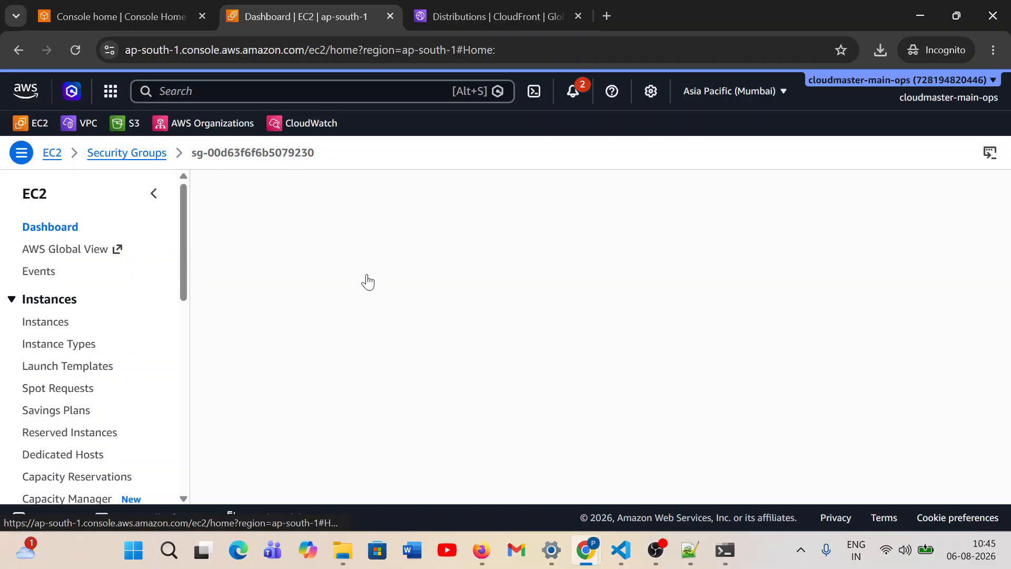
left_click(45, 322)
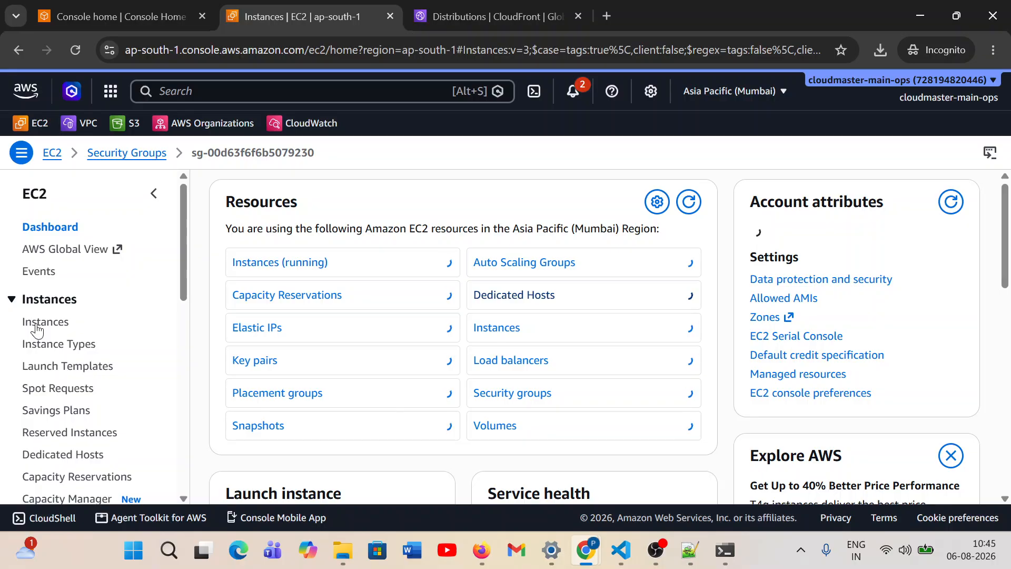
left_click(74, 56)
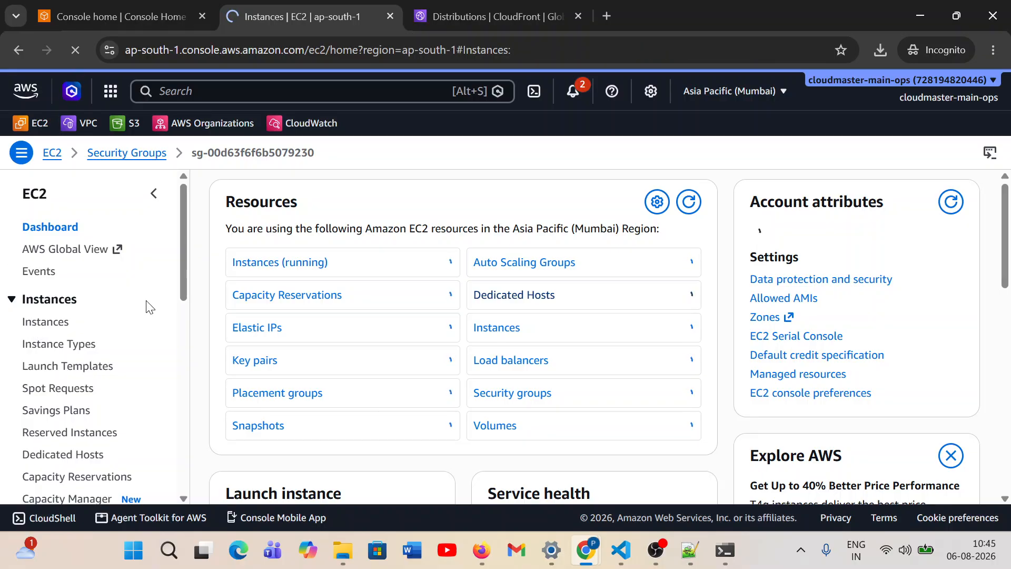
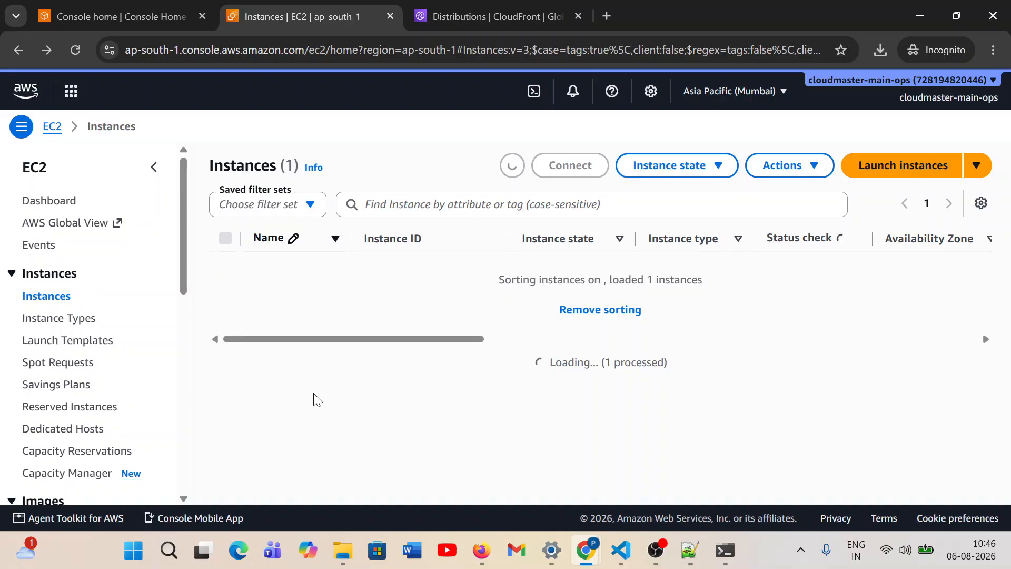
- Copy the web-server instance's Public DNS and go back to the CloudFront create-distribution form
left_click_drag(365, 339, 304, 352)
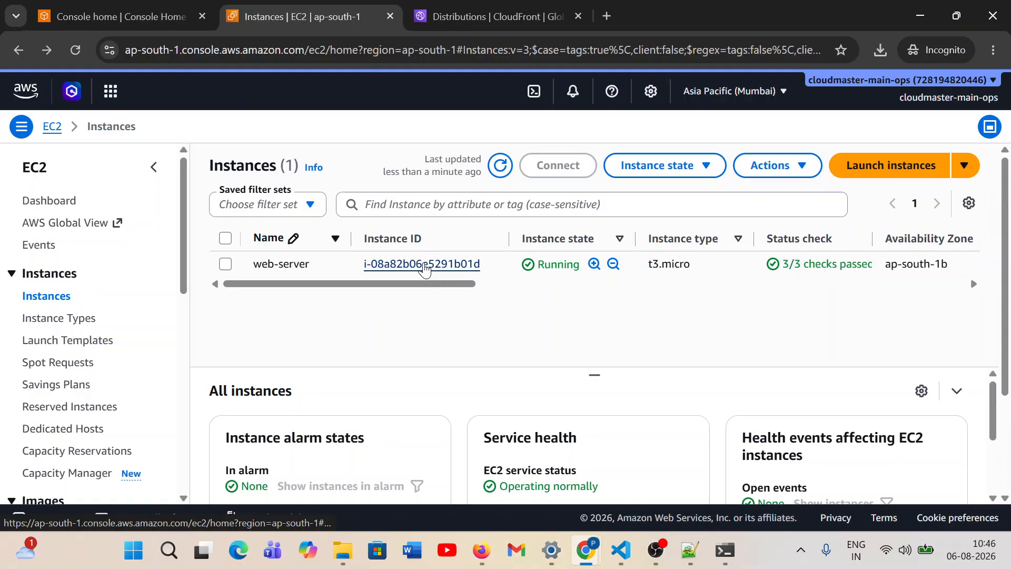
left_click(426, 268)
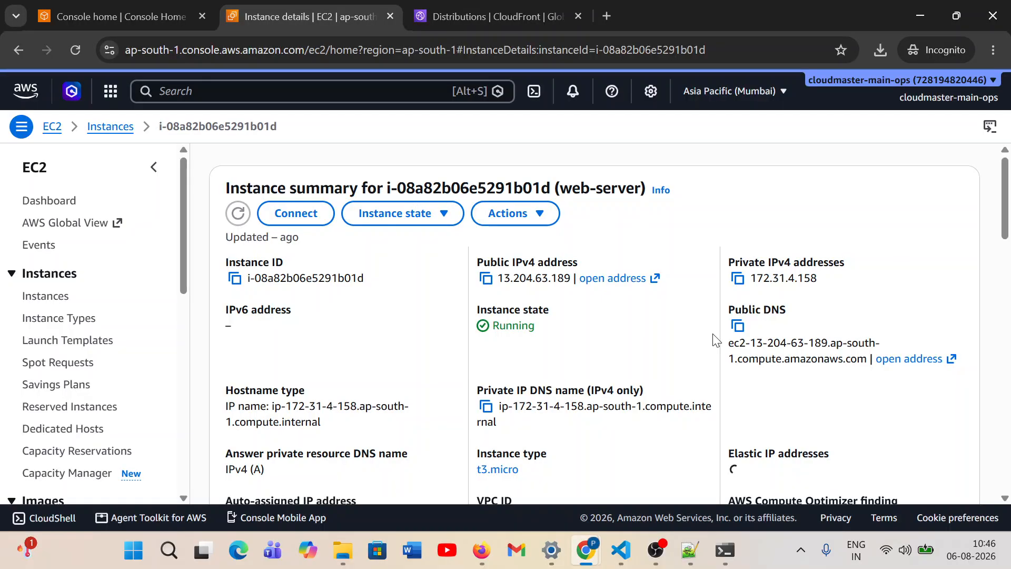
left_click(738, 326)
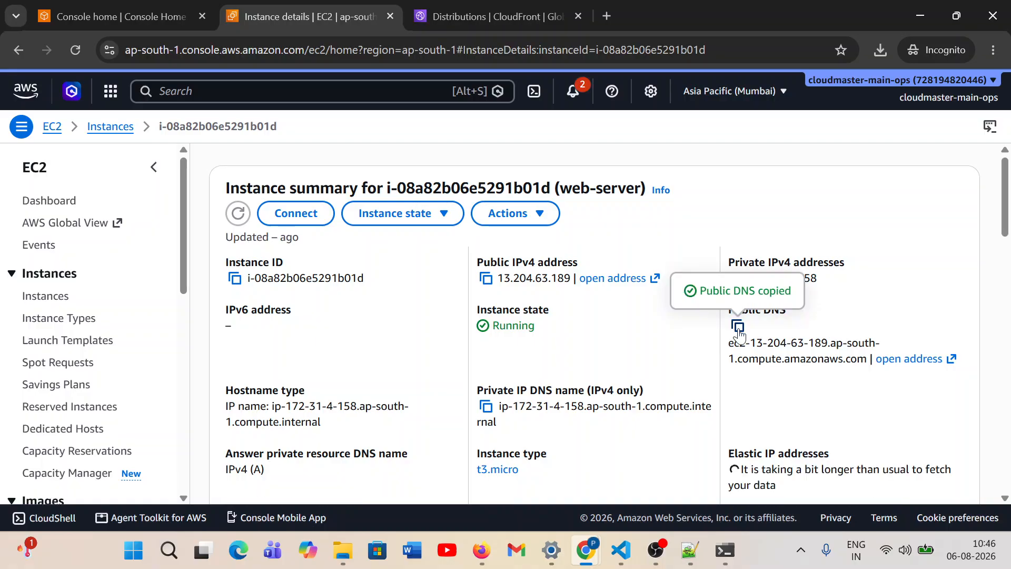
left_click(495, 16)
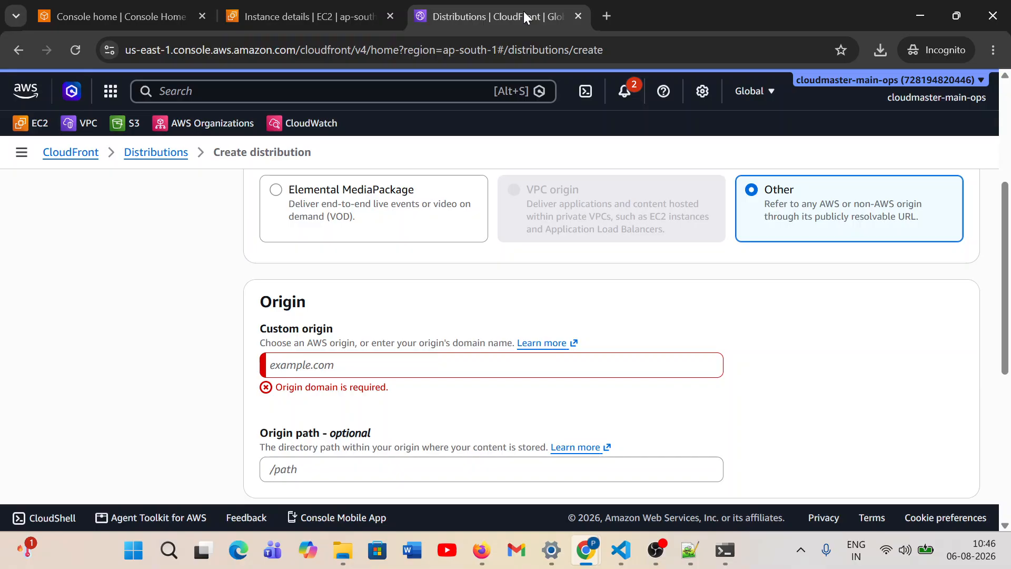
- Paste the EC2 public DNS name into the Custom origin field
left_click(319, 364)
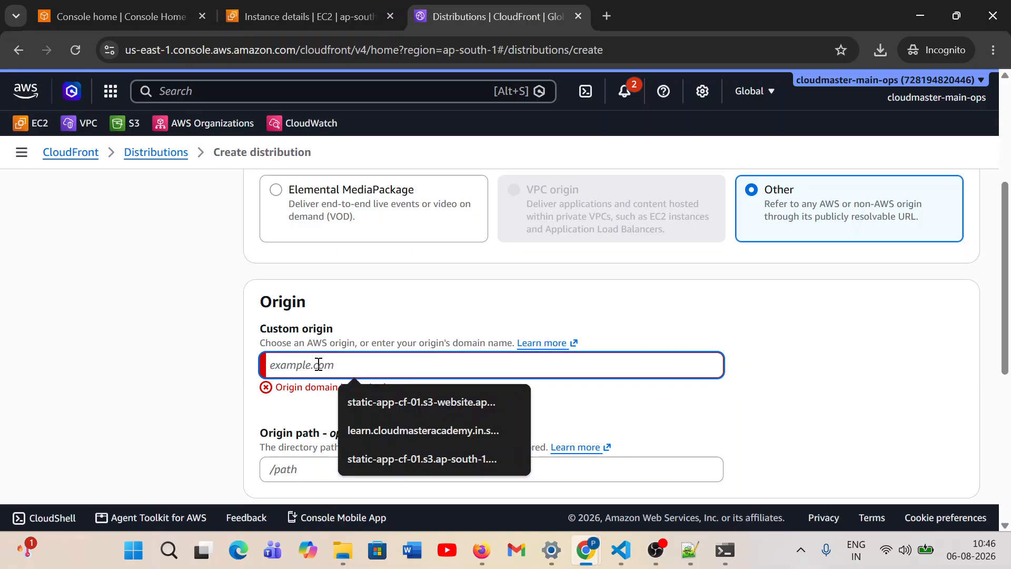
key("ctrl+v")
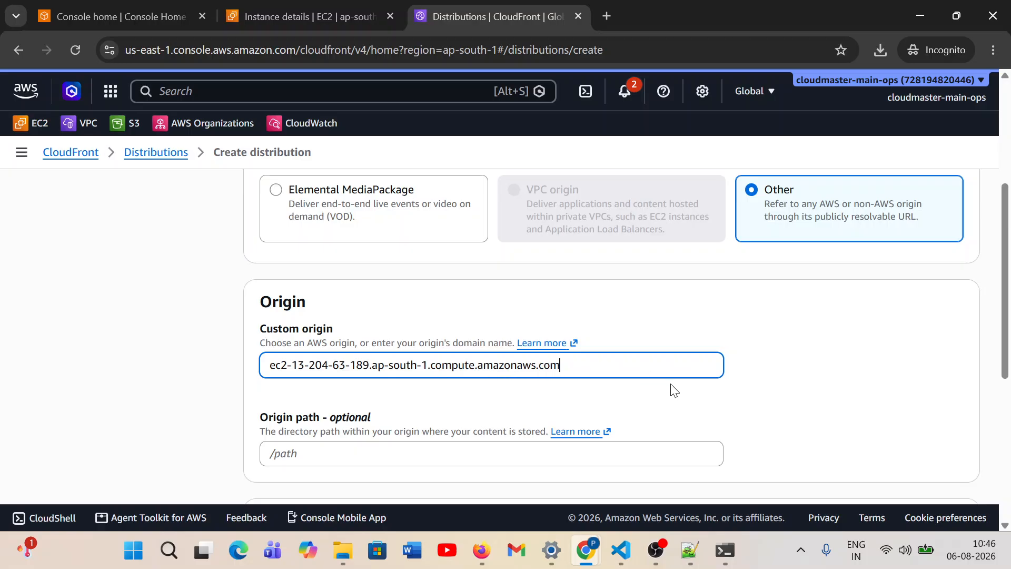
scroll(670, 388, "down", 3)
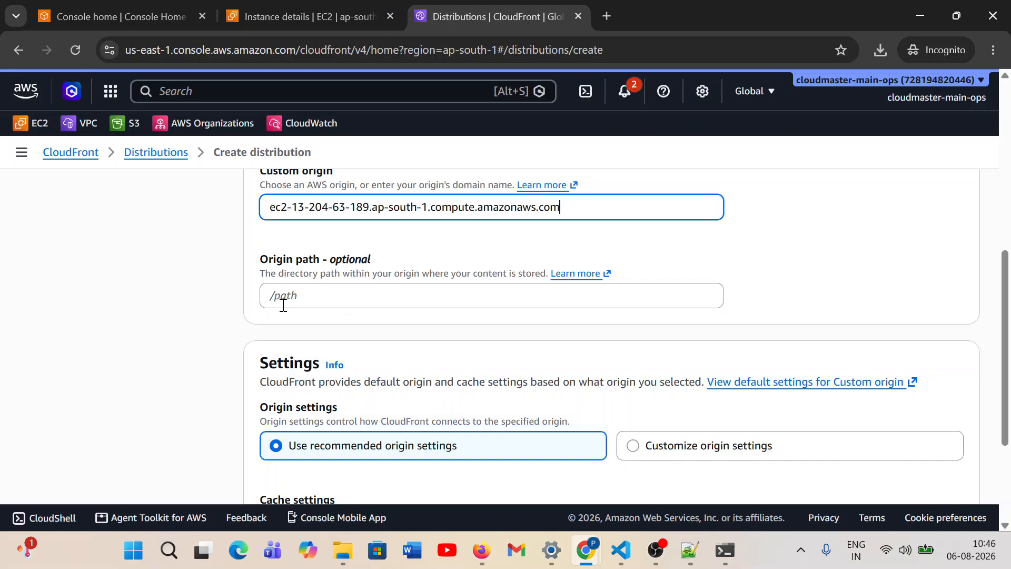
scroll(283, 305, "down", 2)
scroll(283, 305, "down", 2)
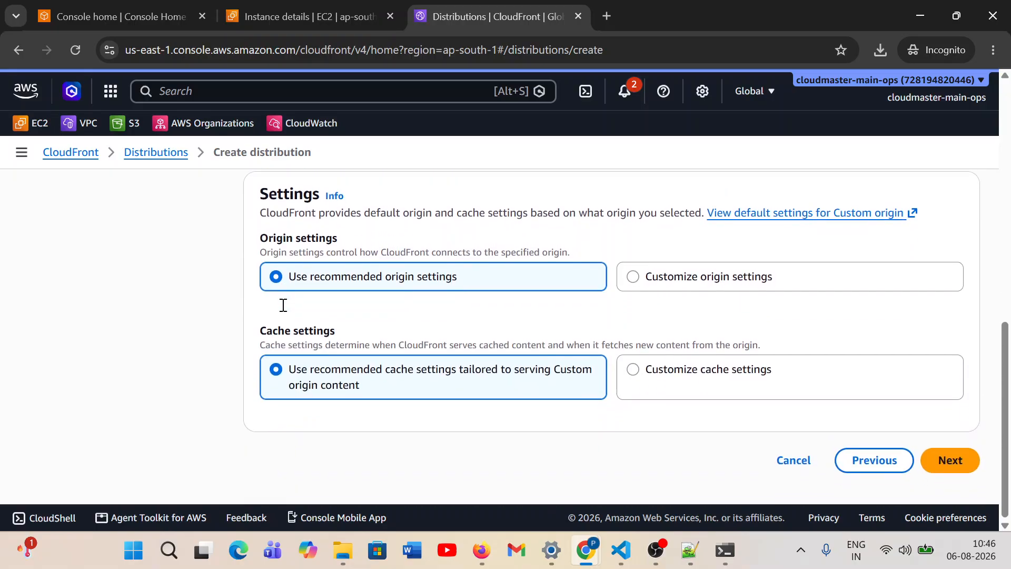
- Continue past the security protections step and review the cf-ec2-web-app settings
left_click(948, 462)
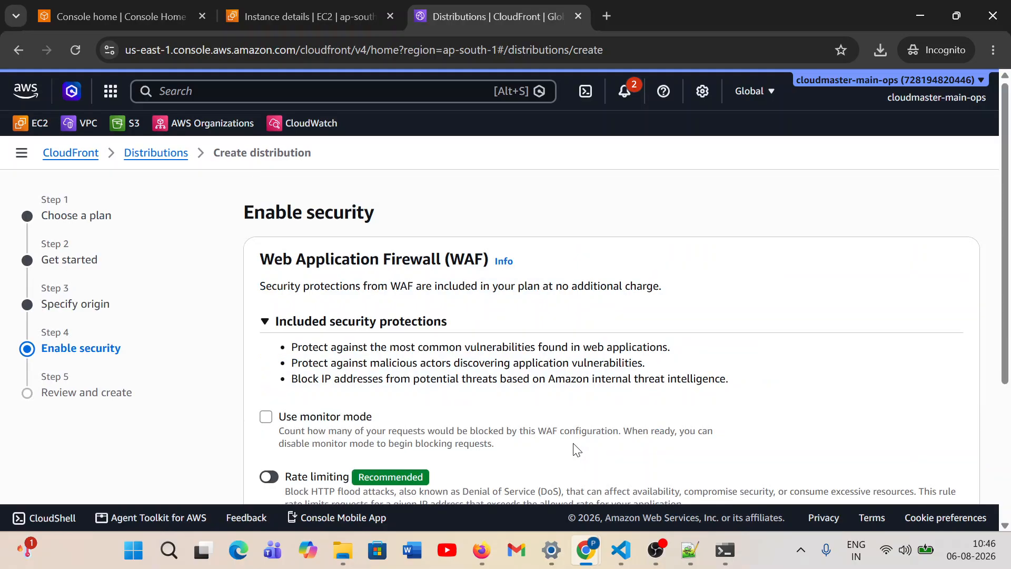
scroll(466, 363, "down", 1)
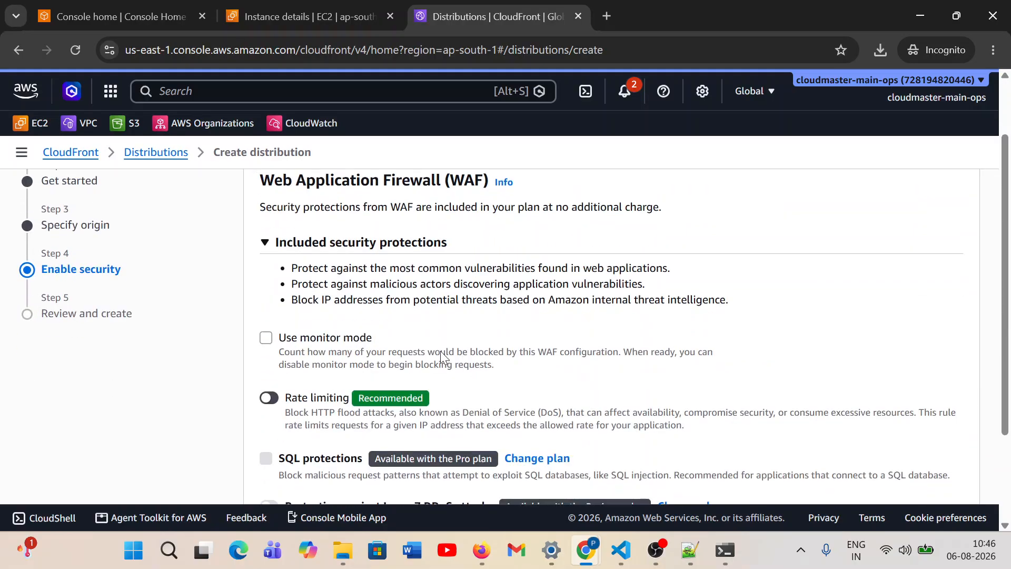
scroll(564, 323, "down", 2)
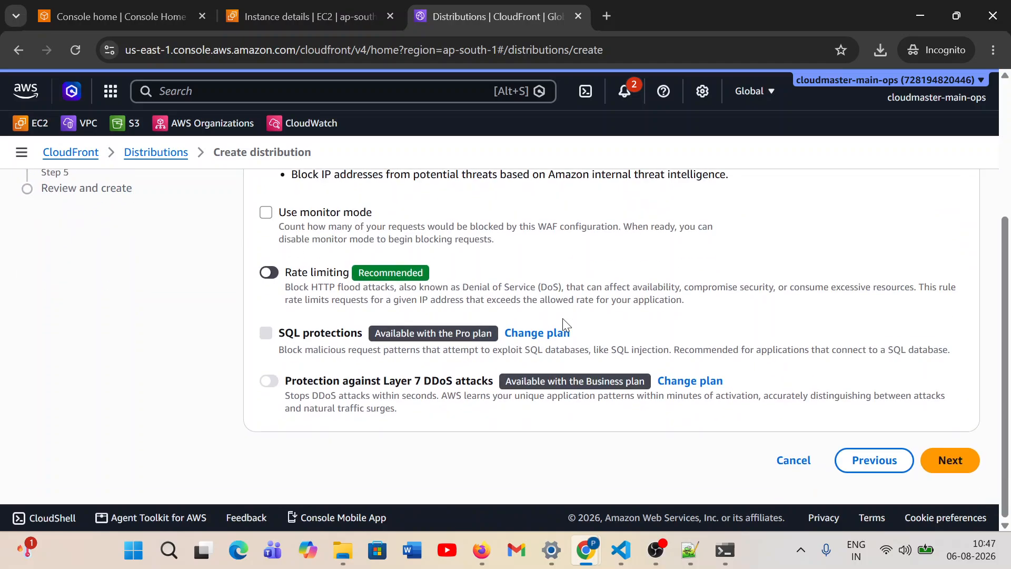
left_click(943, 462)
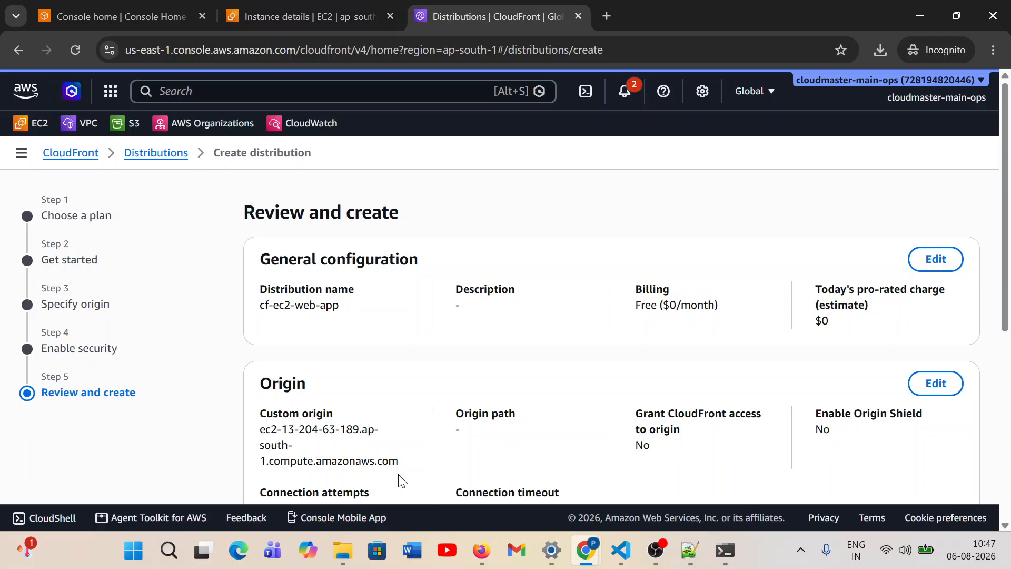
left_click_drag(416, 464, 258, 427)
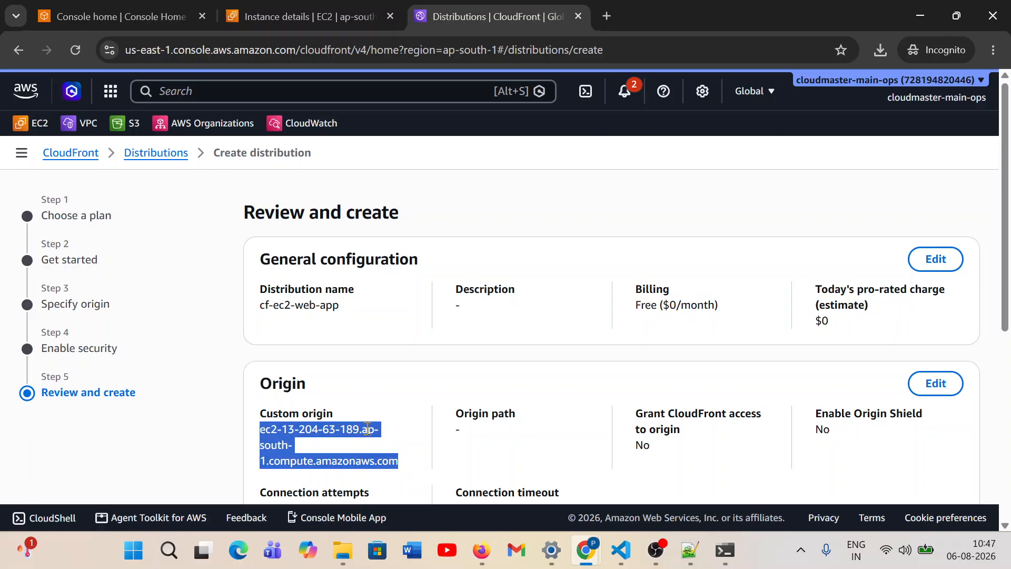
scroll(364, 429, "down", 3)
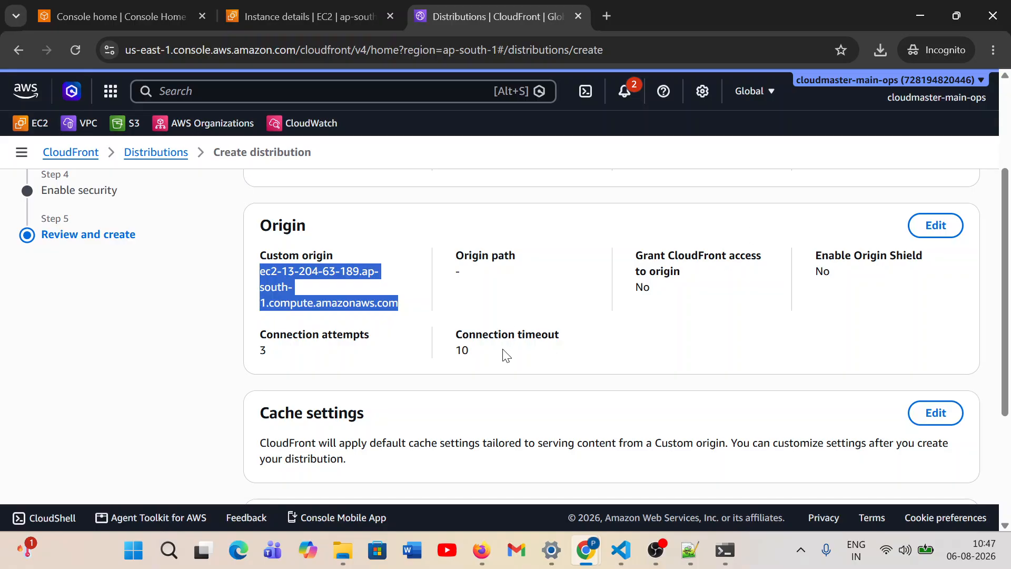
scroll(421, 459, "down", 3)
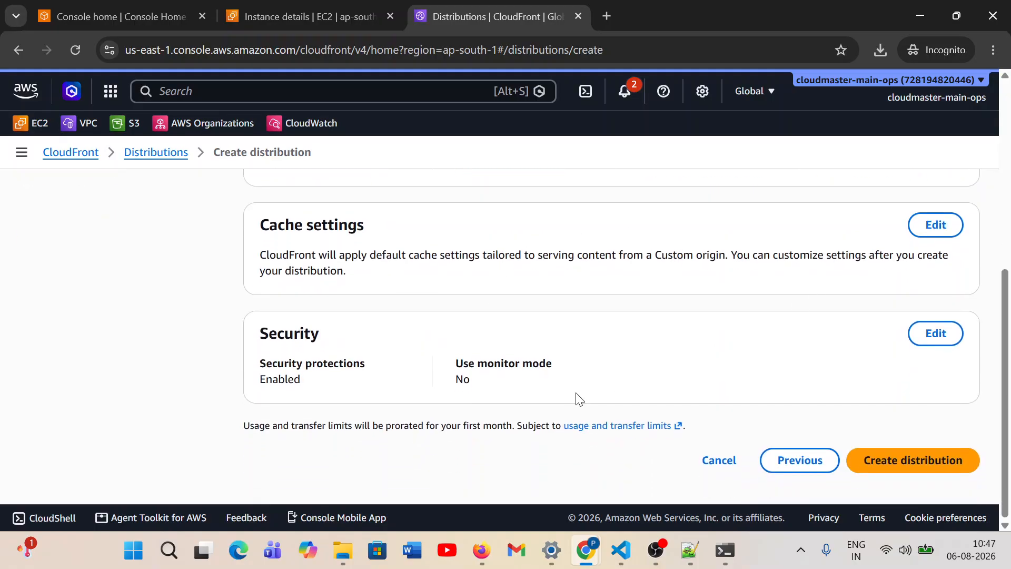
- Create the cf-ec2-web-app distribution and dismiss the success banner
left_click(912, 464)
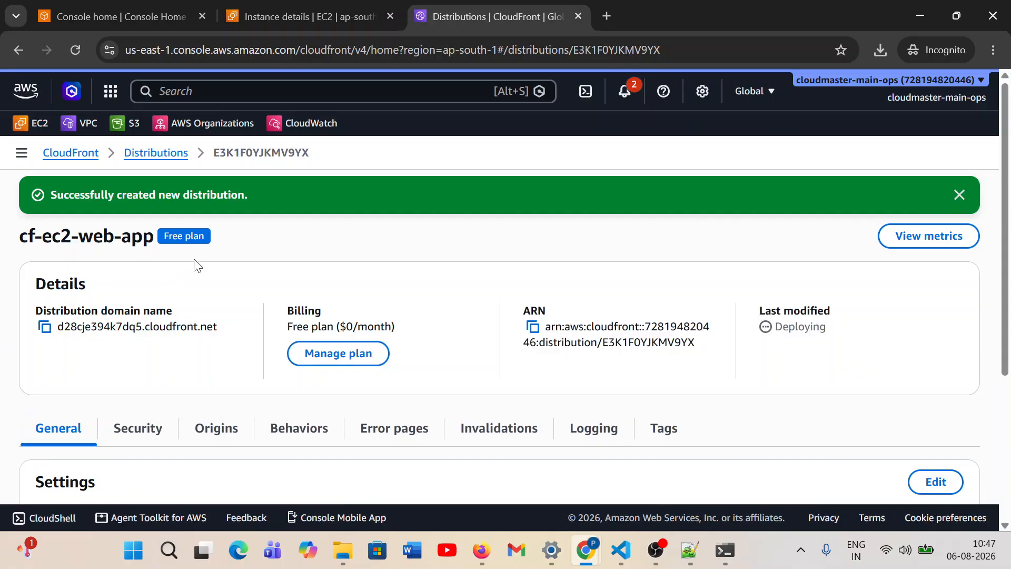
left_click(961, 199)
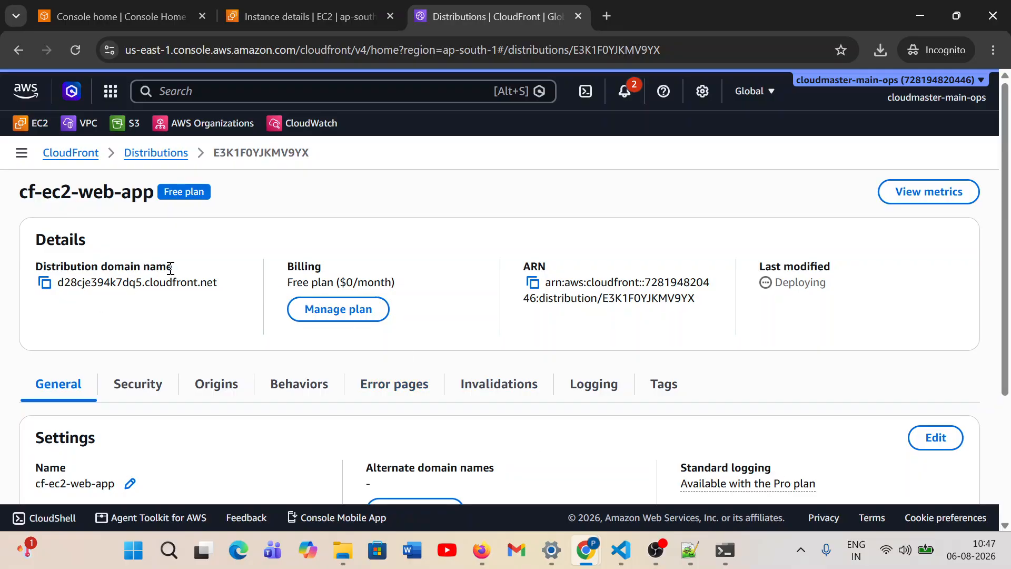
left_click_drag(168, 267, 35, 266)
left_click(194, 269)
mouse_move(581, 538)
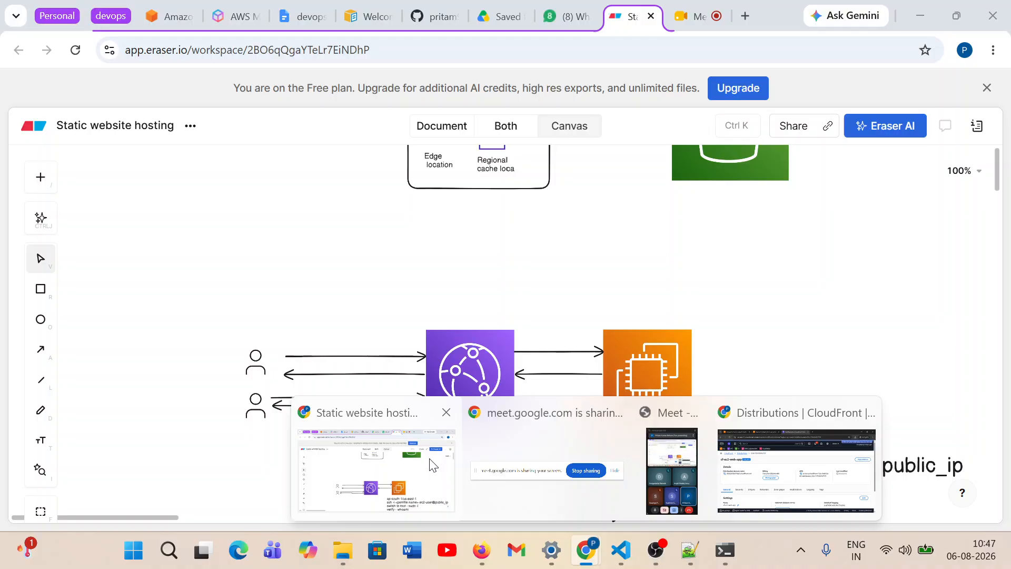
left_click(429, 458)
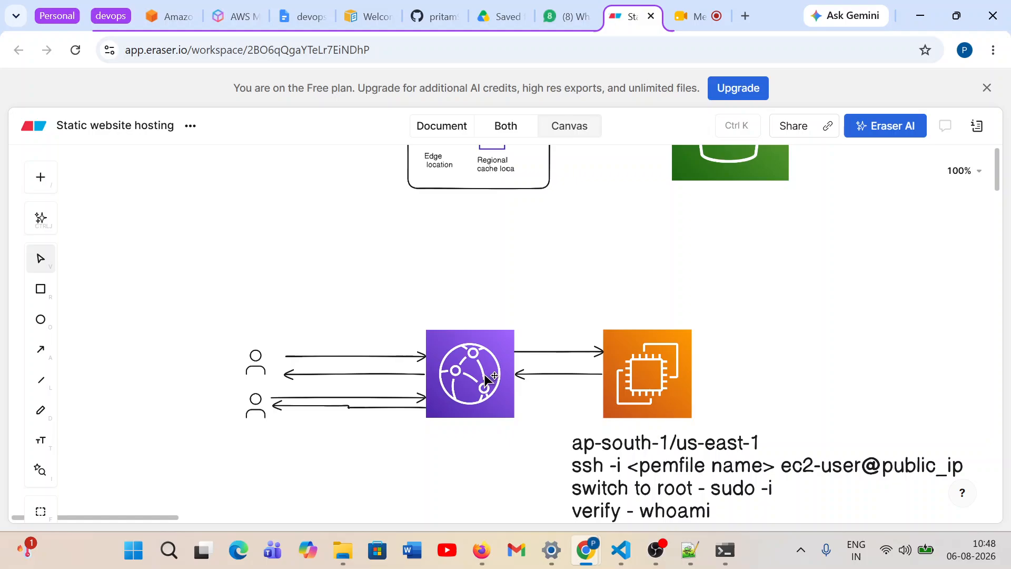
mouse_move(586, 550)
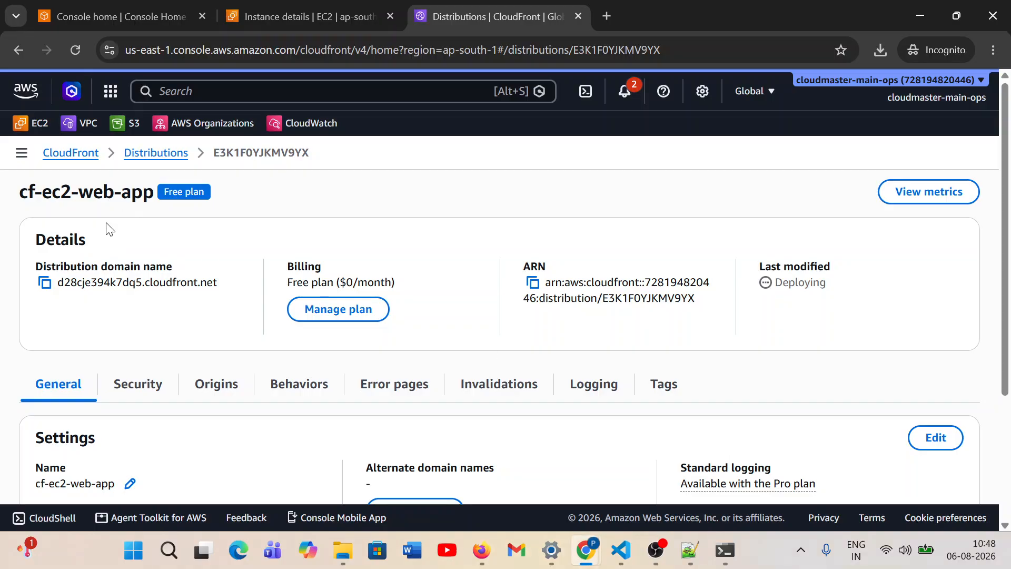
- Copy the distribution domain and open a new Firefox tab beside the EC2 website tabs
left_click(45, 282)
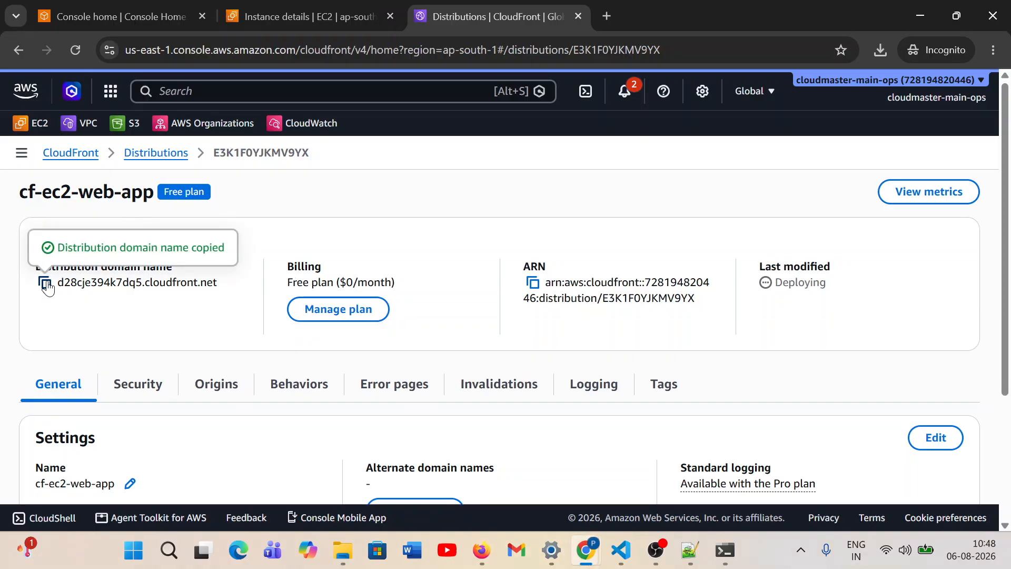
left_click(484, 469)
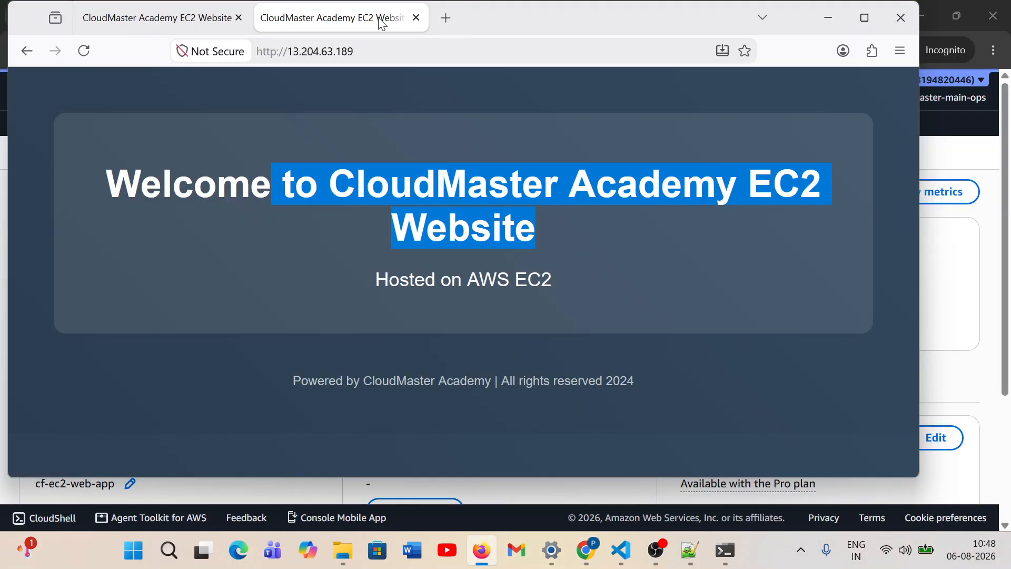
left_click(376, 42)
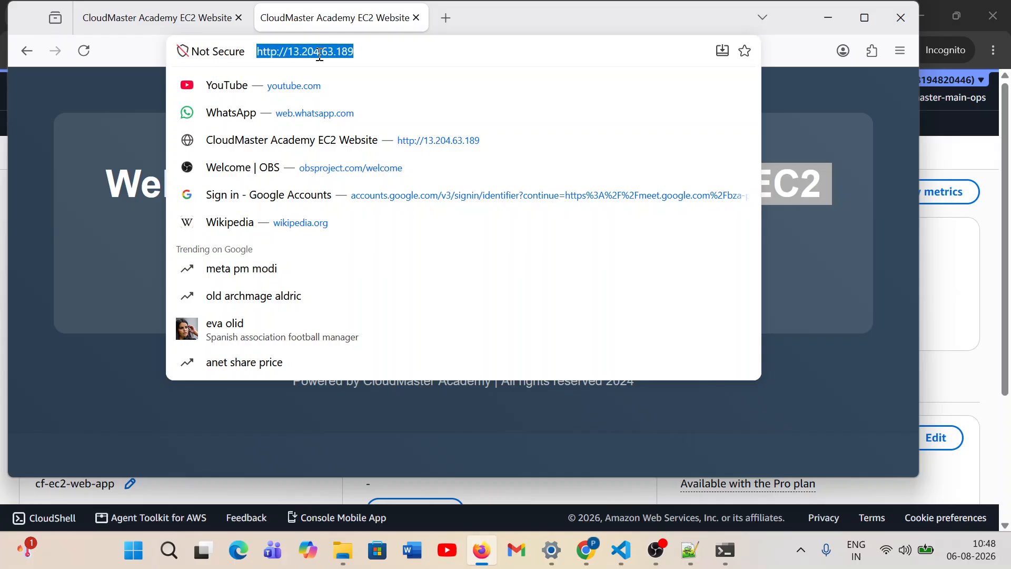
left_click(78, 87)
left_click(128, 20)
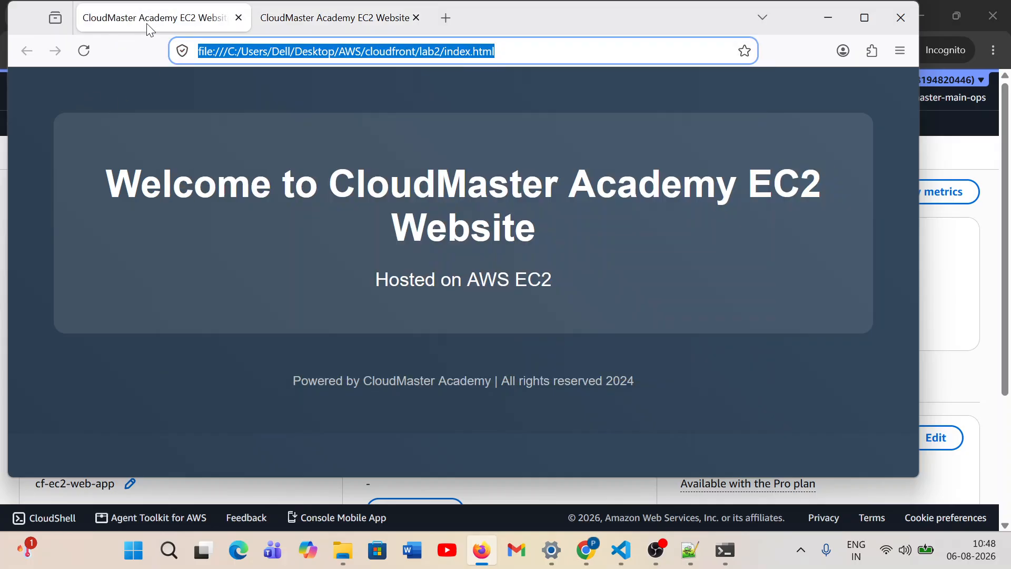
left_click(264, 129)
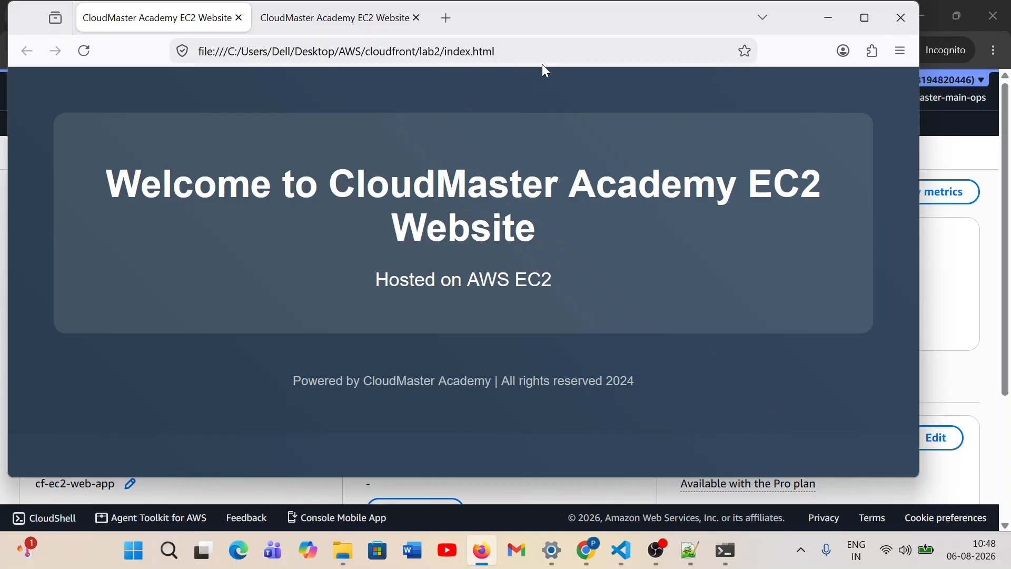
left_click(517, 48)
key("Escape")
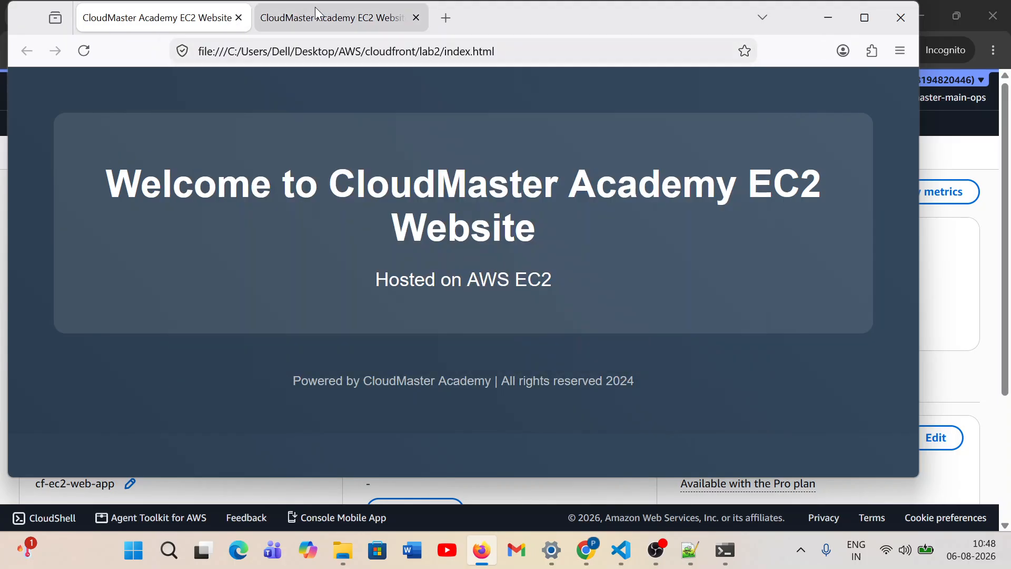
left_click(315, 15)
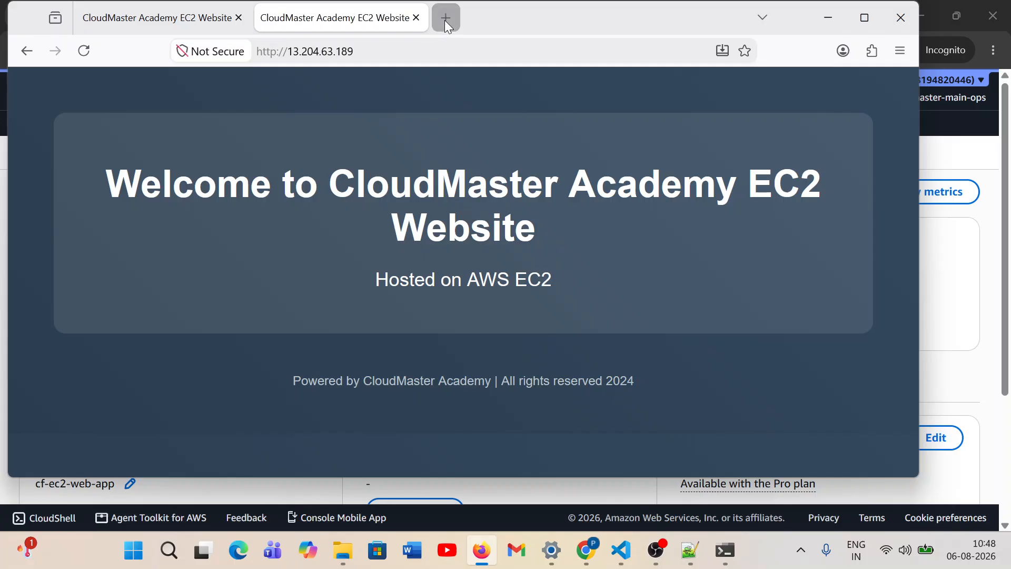
left_click(445, 18)
- Load d28cje394k7dq5.cloudfront.net, retry after Server Not Found, then bring back the console
left_click(346, 46)
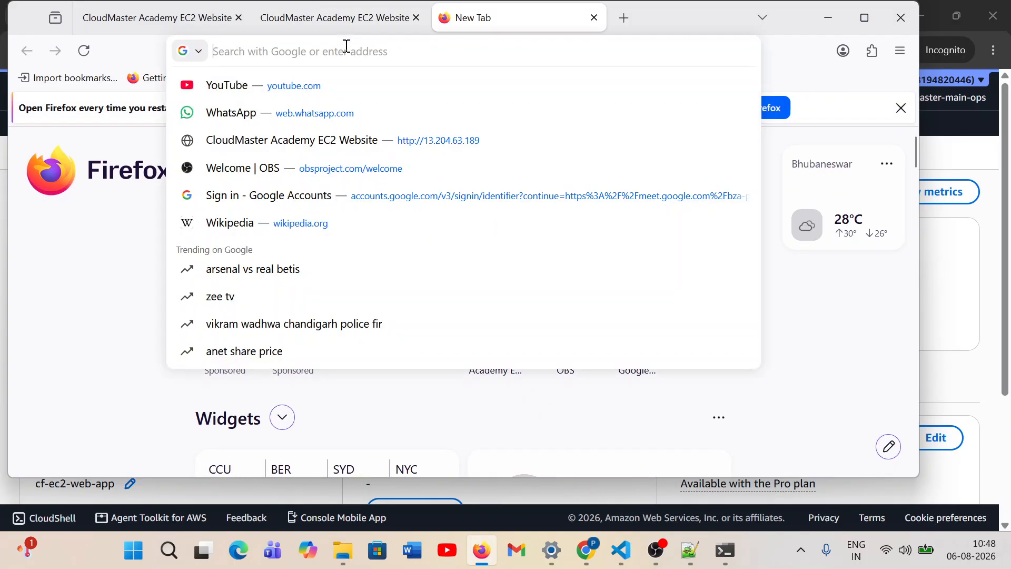
key("ctrl+v")
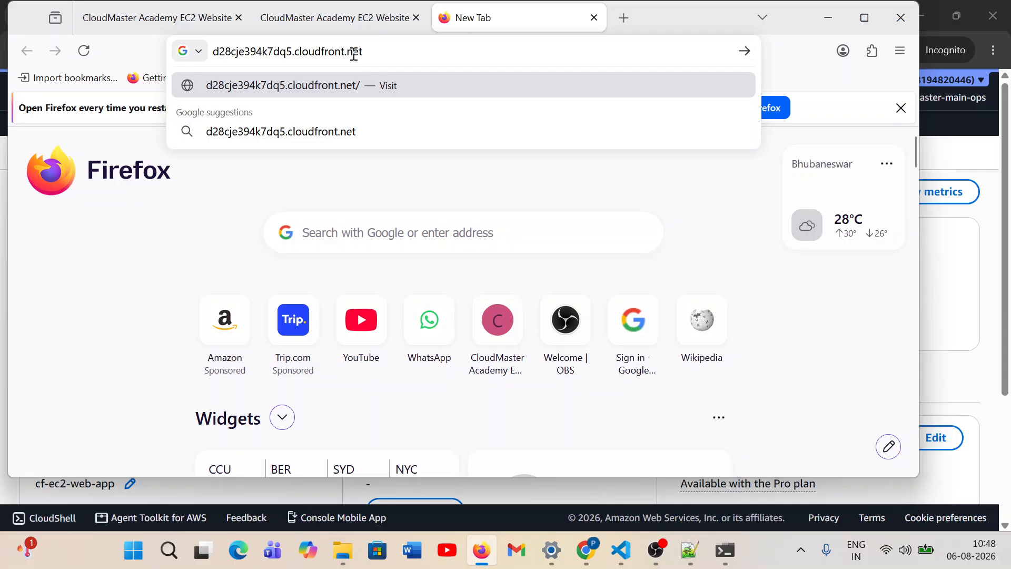
key("Return")
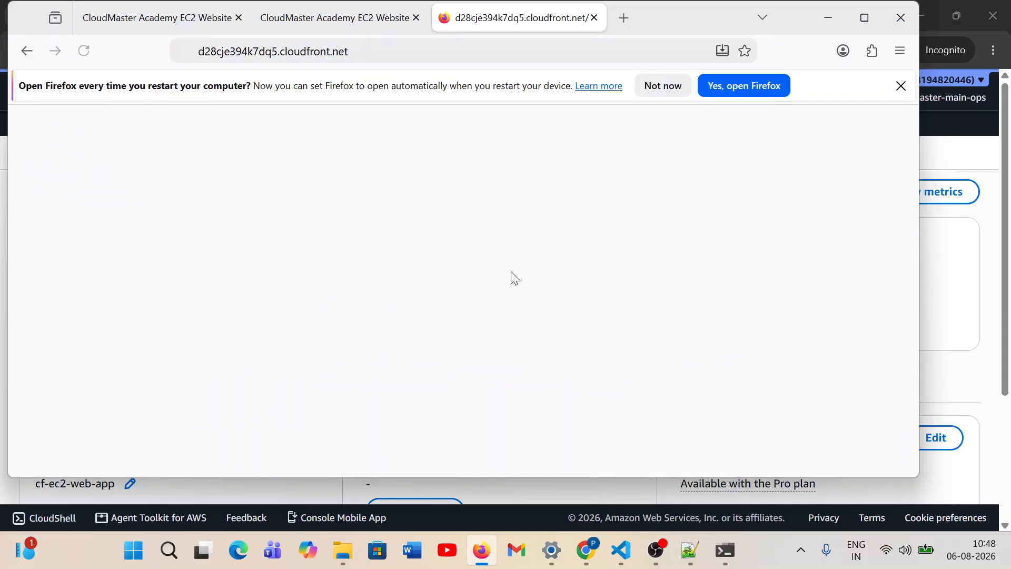
scroll(470, 253, "down", 2)
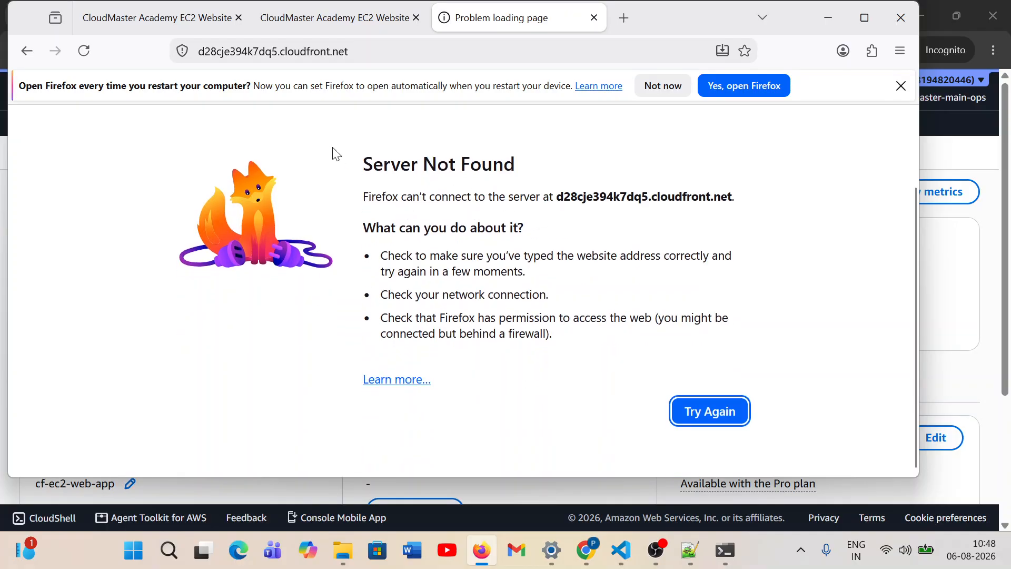
left_click(689, 415)
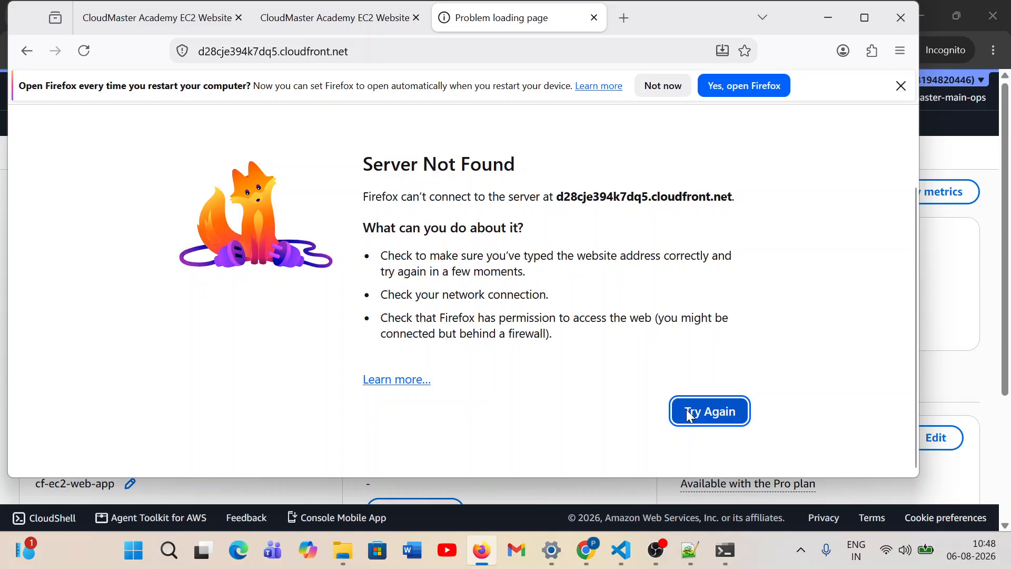
left_click(689, 413)
left_click(689, 413)
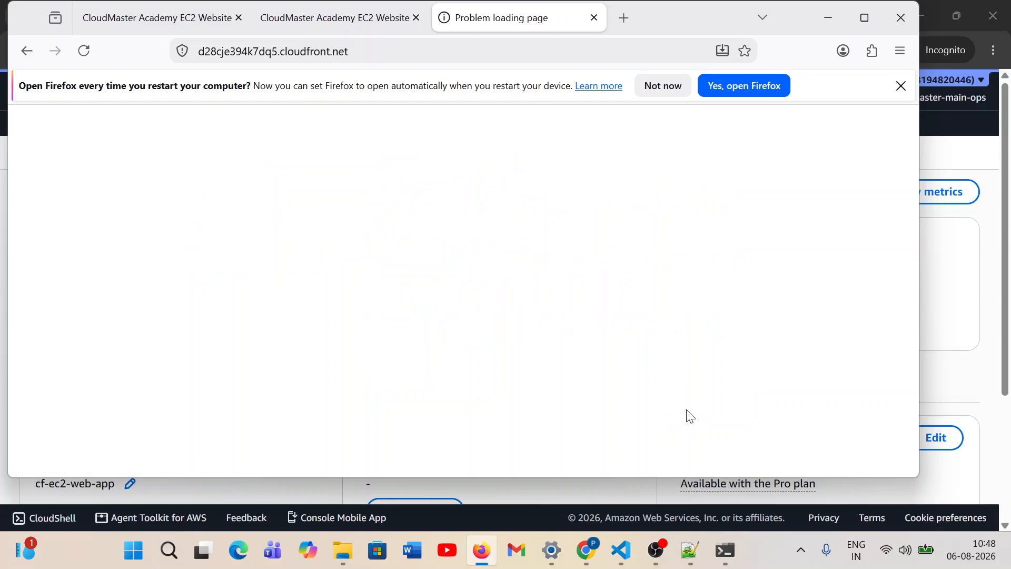
left_click(970, 298)
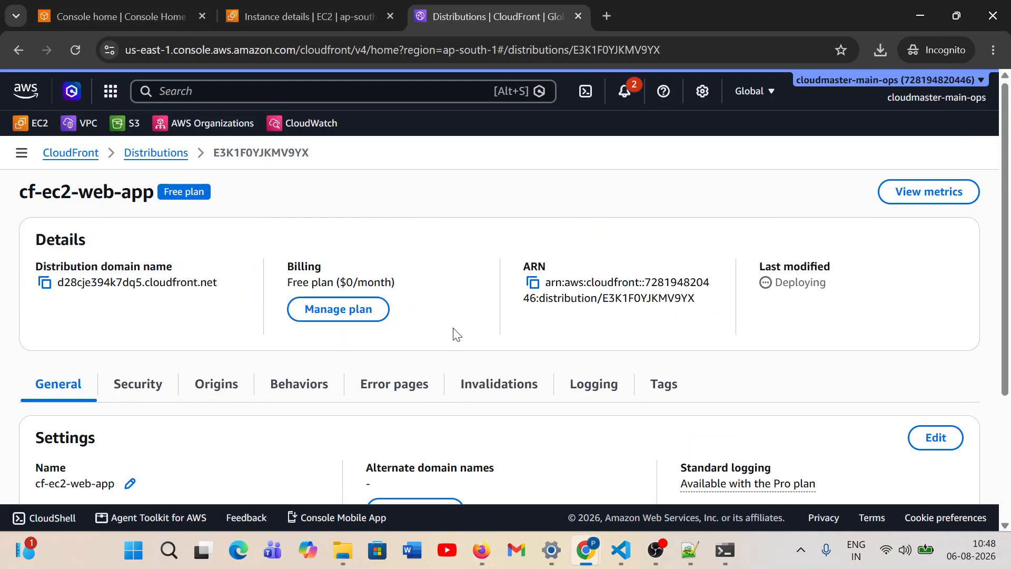
- Check both distributions in the Distributions list, then bring Firefox back
scroll(456, 334, "down", 3)
scroll(454, 334, "up", 3)
left_click(157, 162)
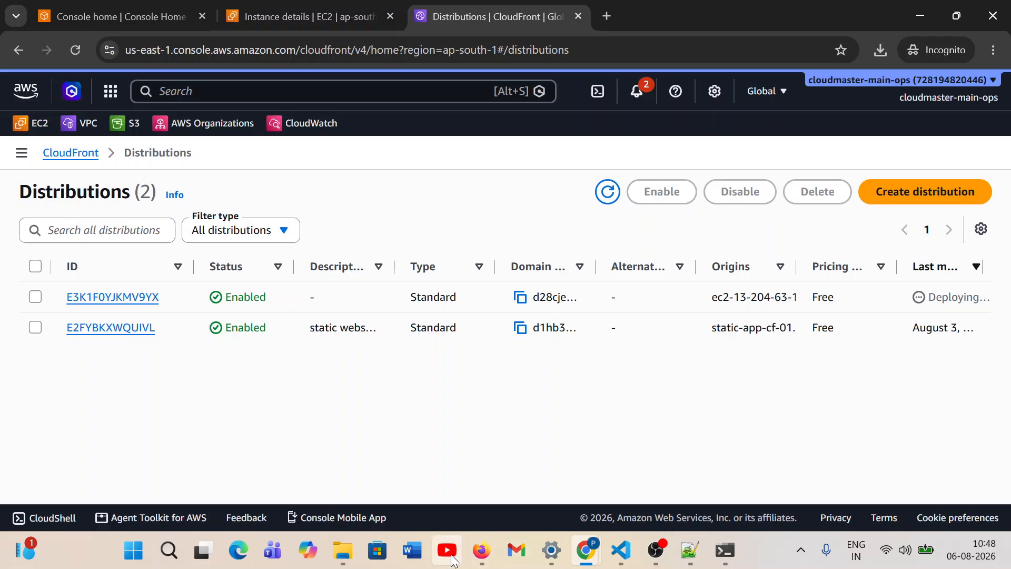
left_click(468, 466)
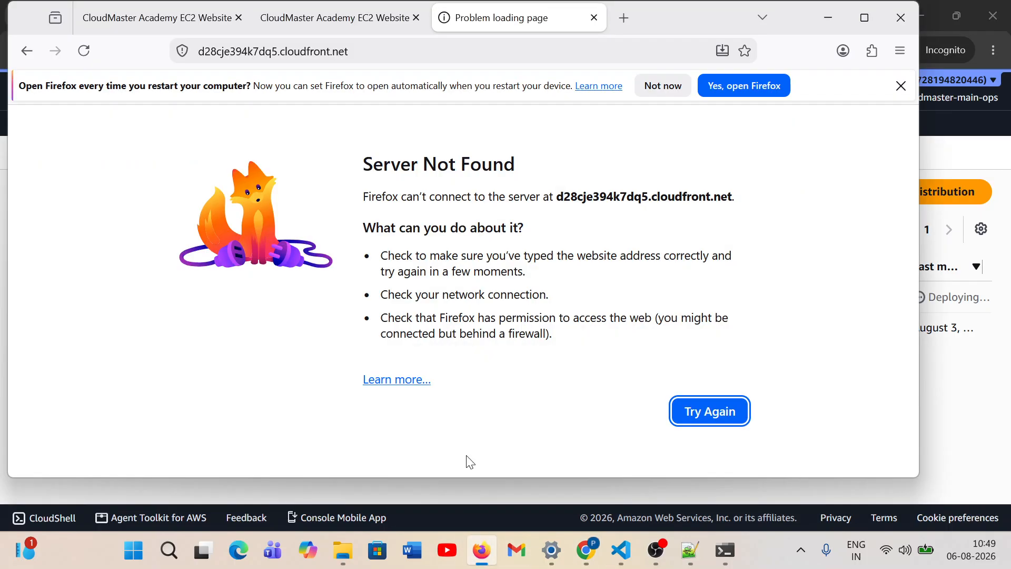
- Reload the CloudFront domain, retry it in a fresh tab, and close the failed tab
left_click(84, 51)
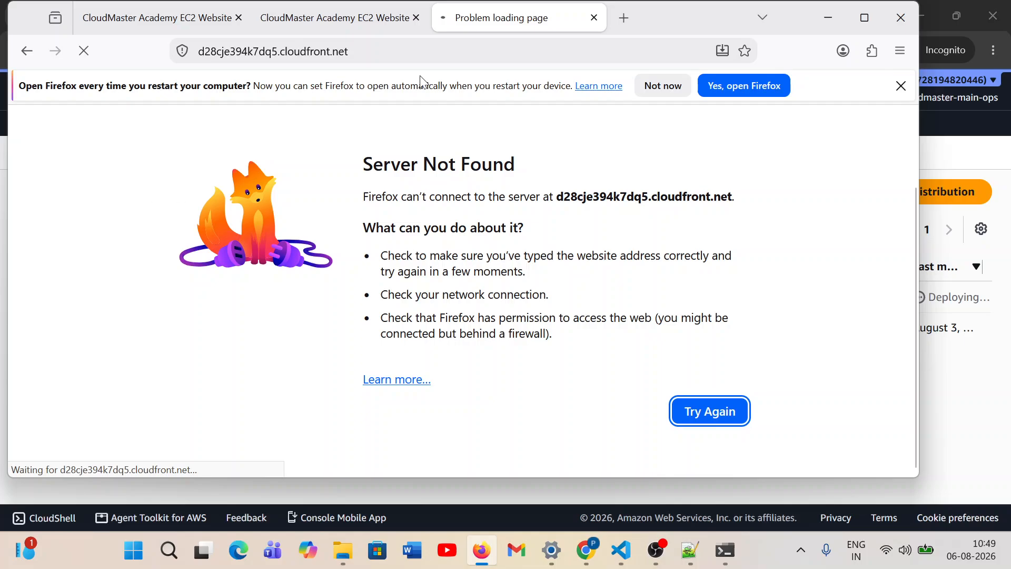
left_click(902, 85)
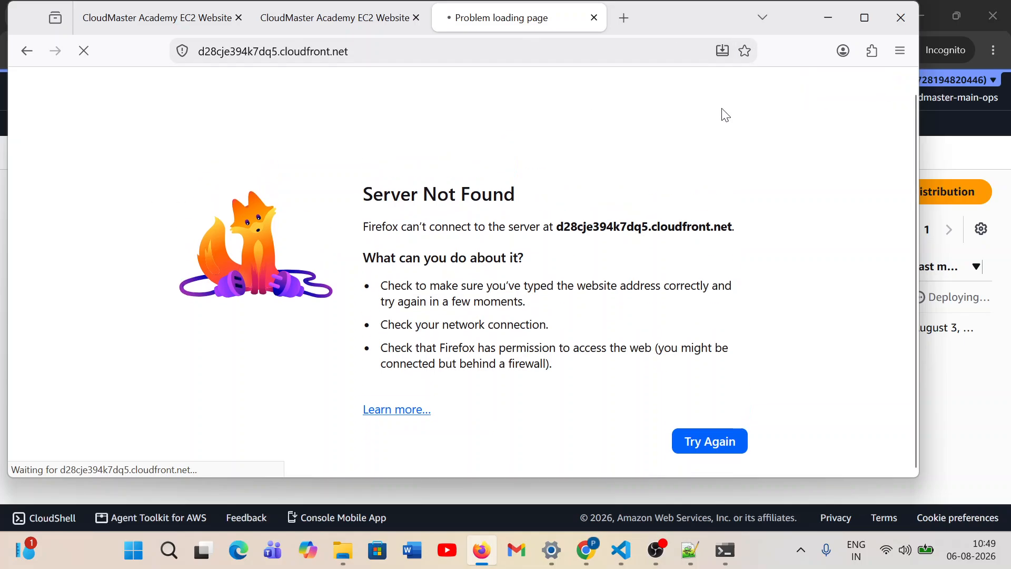
left_click(632, 18)
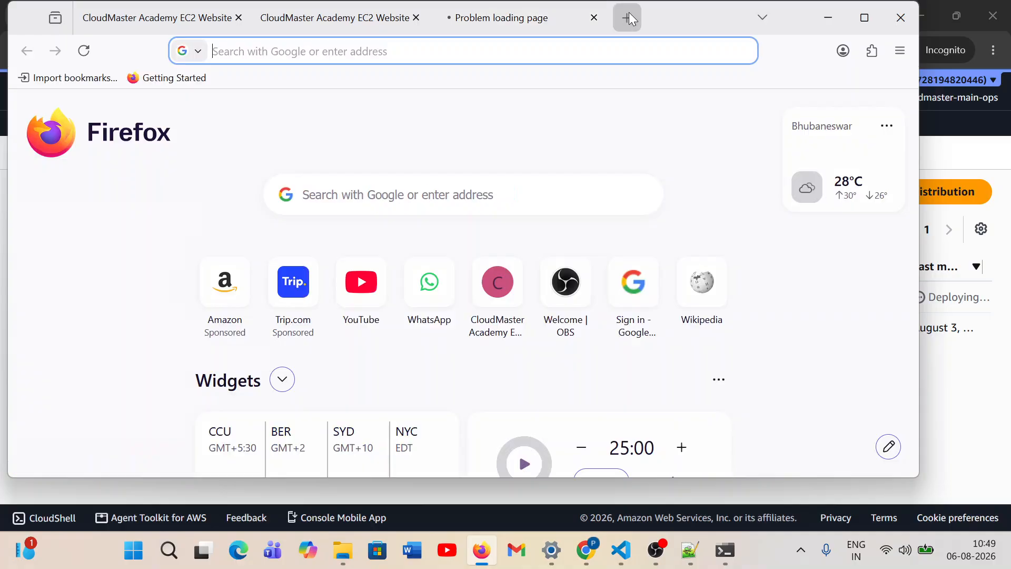
type("d28cje394k7dq5.cloudfront.net")
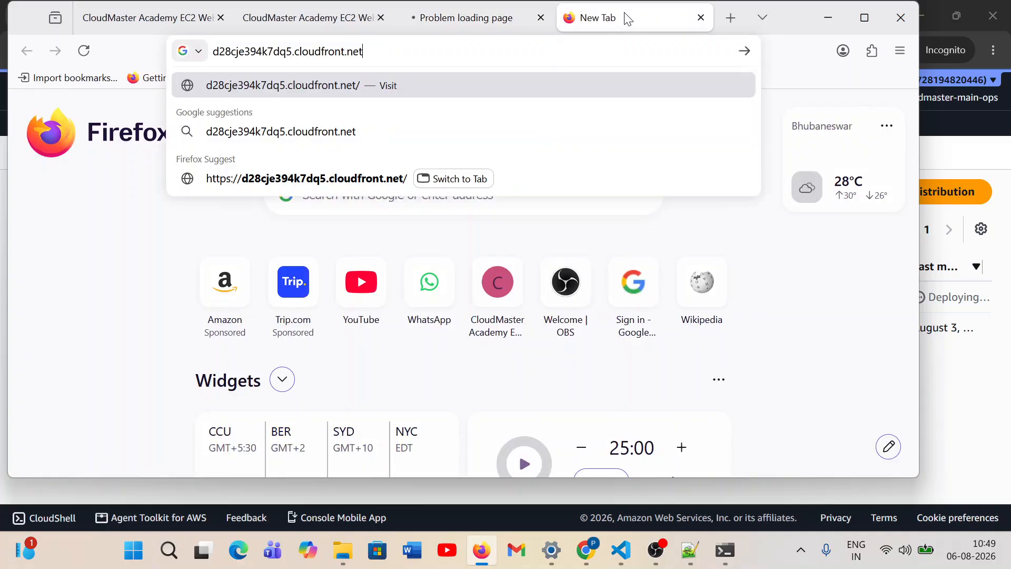
key("Return")
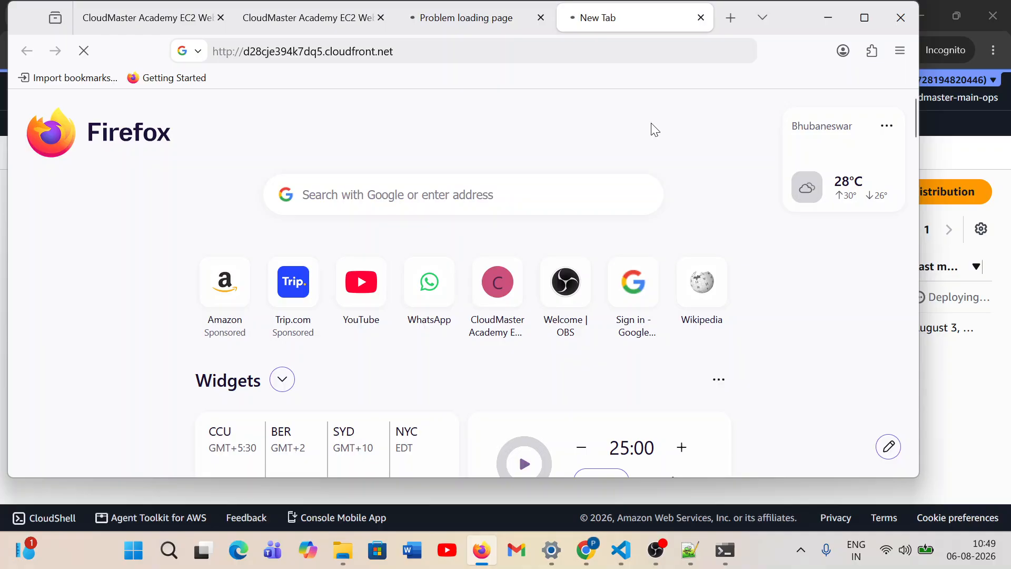
left_click(449, 22)
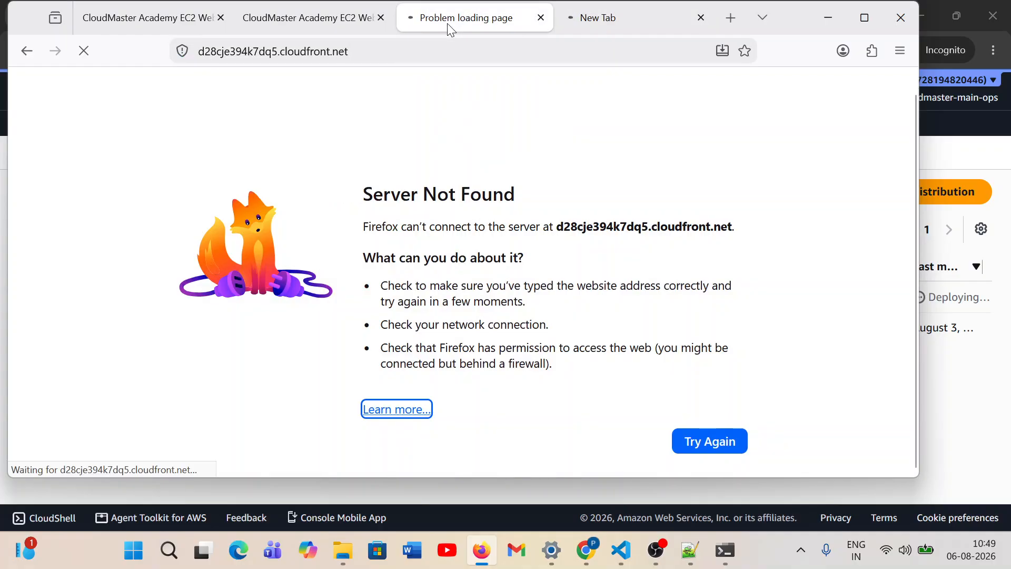
left_click(541, 18)
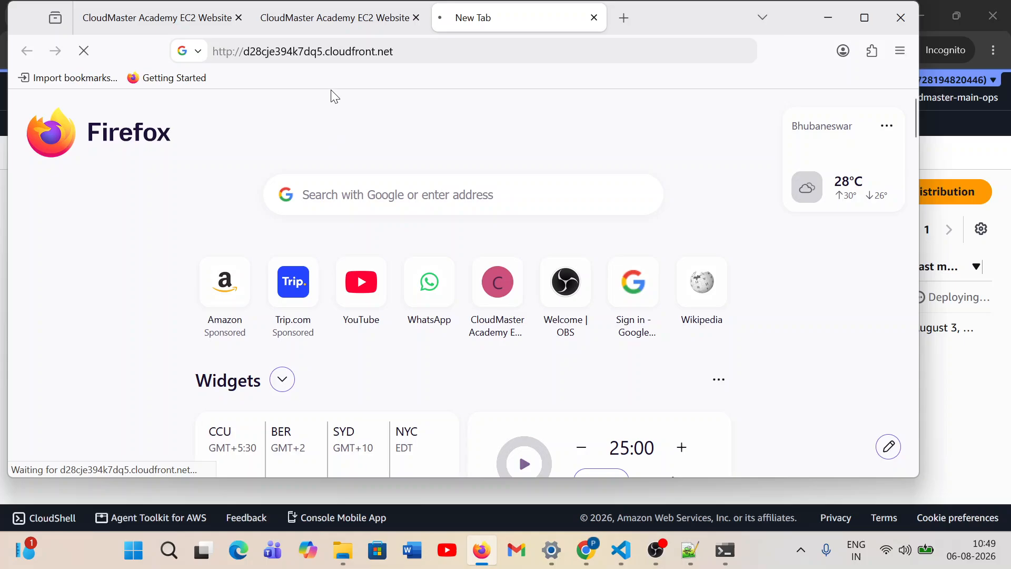
- Try the domain over https, get a 504 Gateway Timeout, revert to http and close the tab
left_click(234, 53)
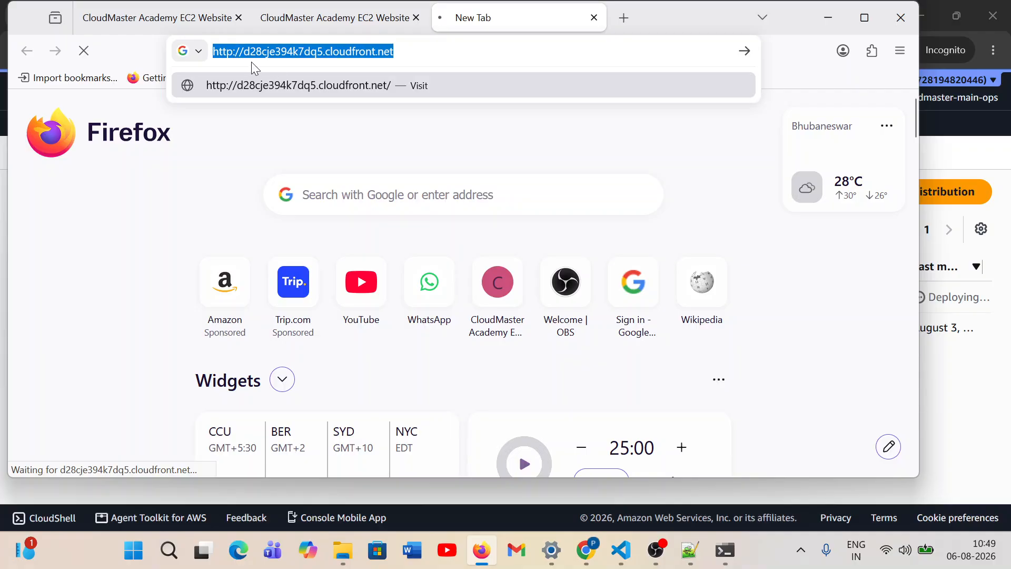
left_click(234, 53)
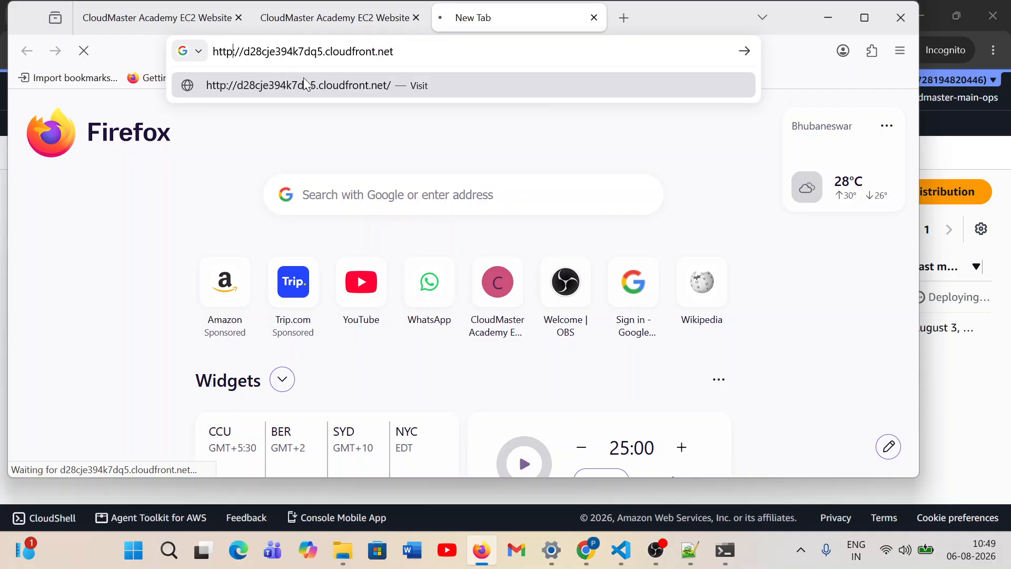
type("s")
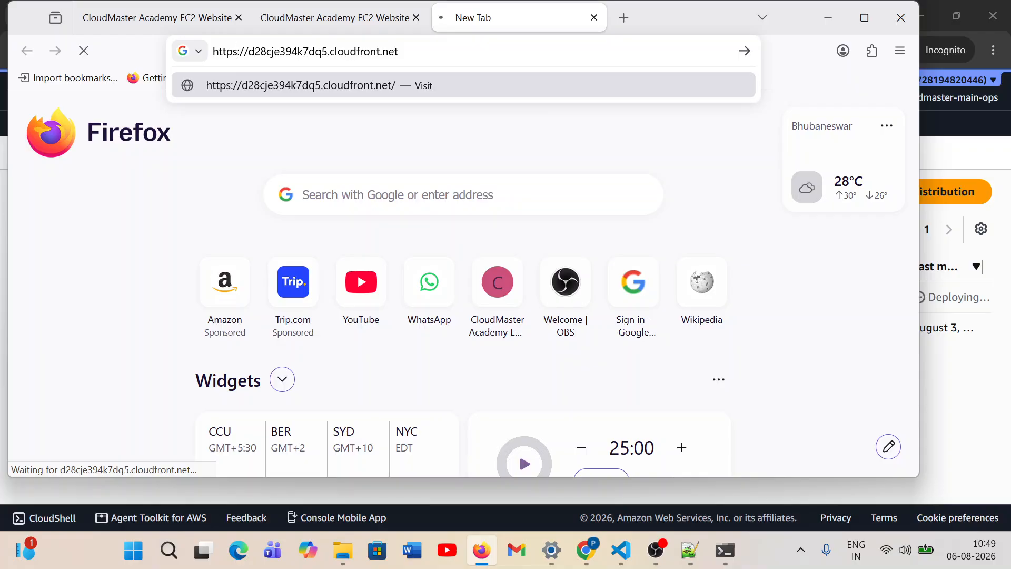
left_click(306, 84)
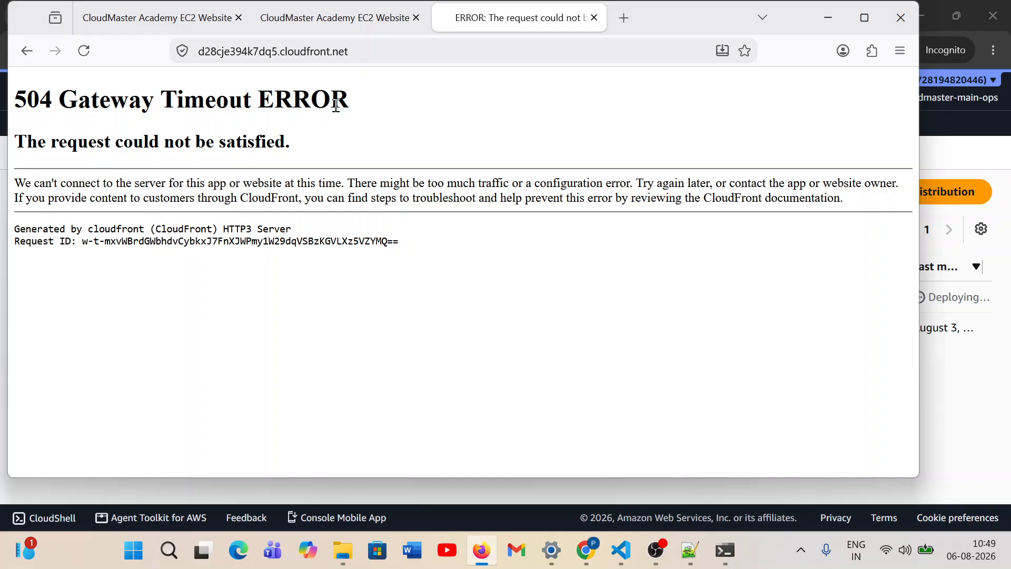
left_click_drag(348, 101, 215, 100)
left_click(447, 118)
left_click(239, 58)
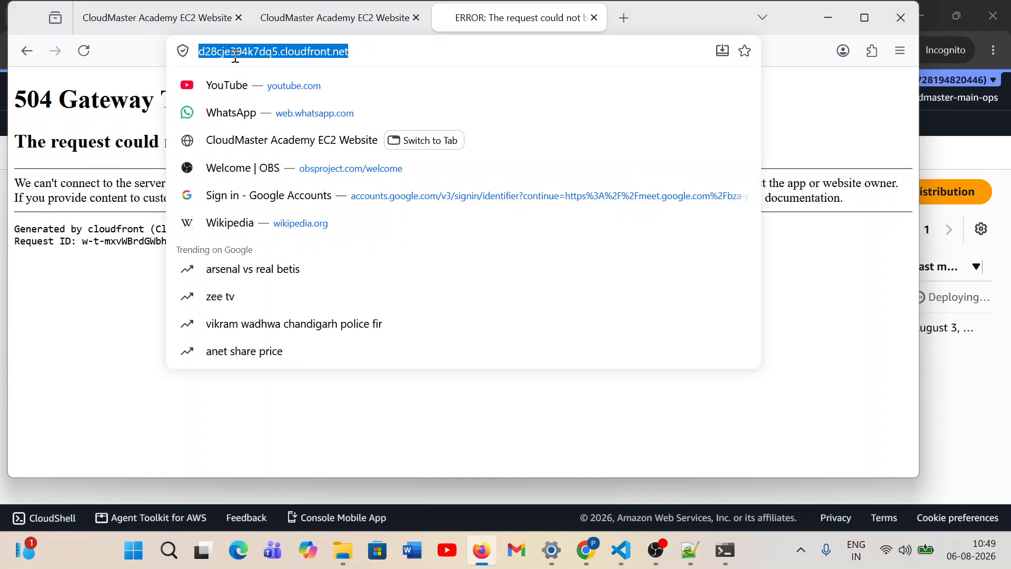
left_click(216, 52)
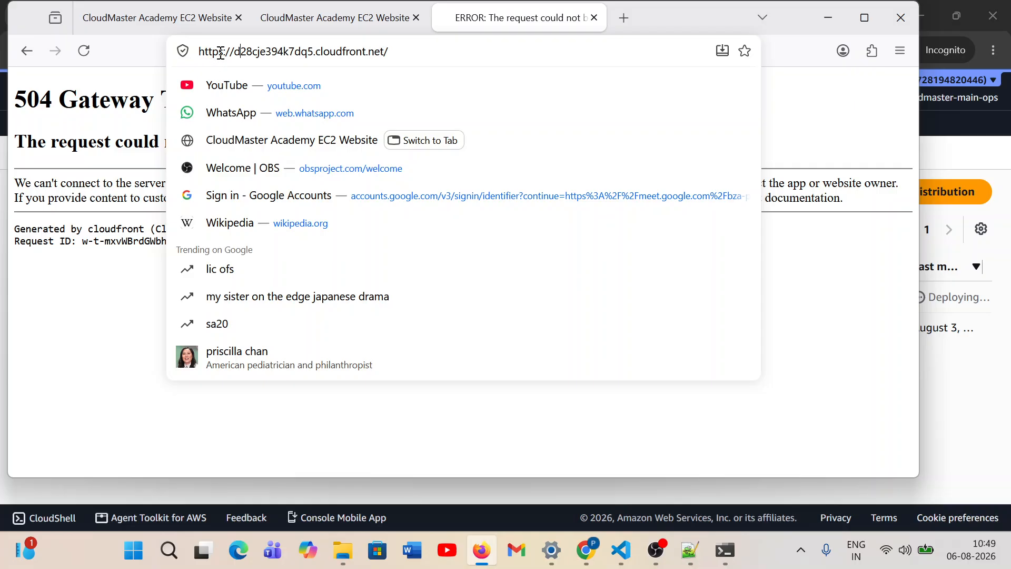
key("BackSpace")
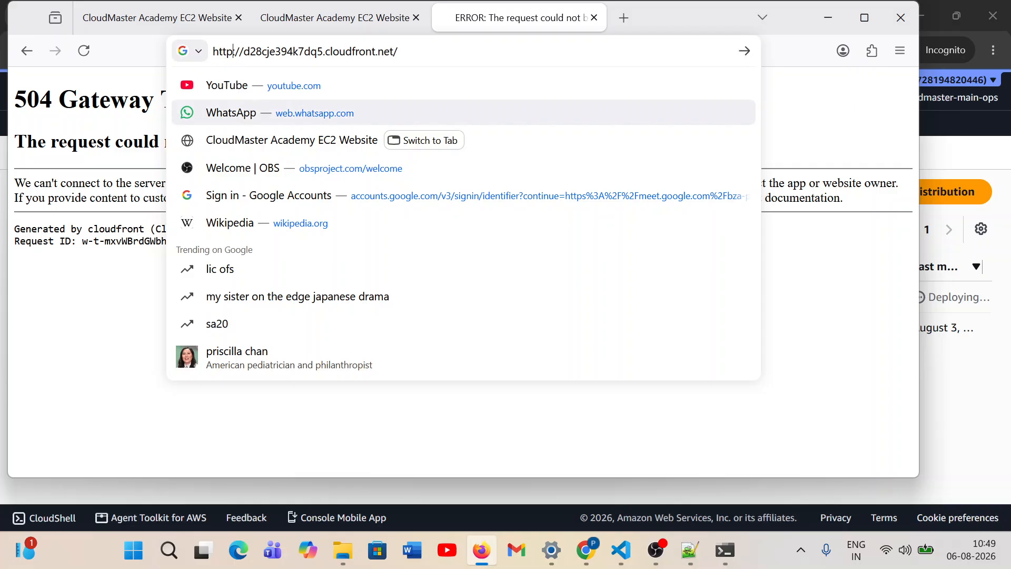
key("Return")
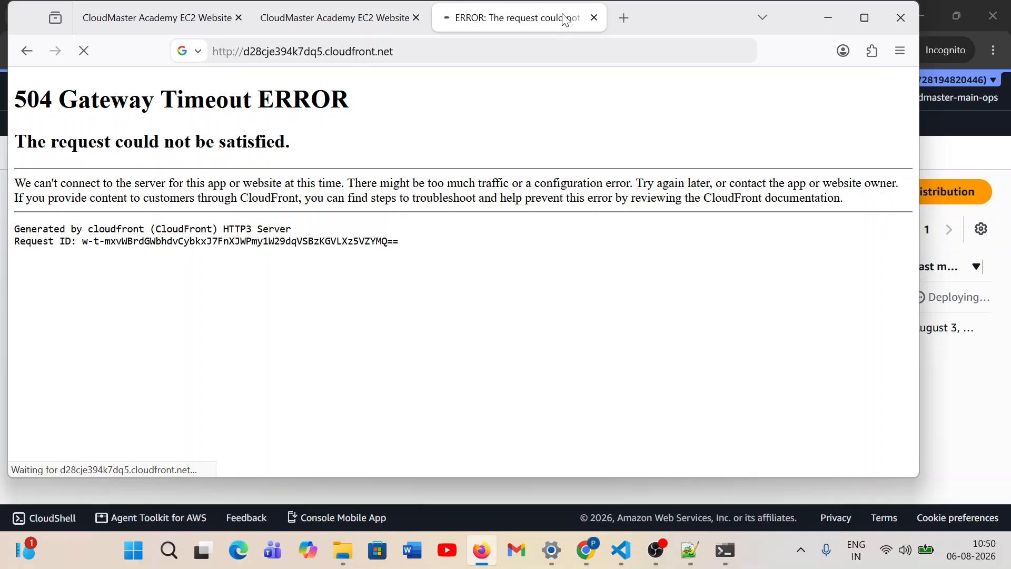
left_click(594, 18)
- Refresh to confirm the distribution is Enabled, then load its domain in an incognito tab
left_click(938, 141)
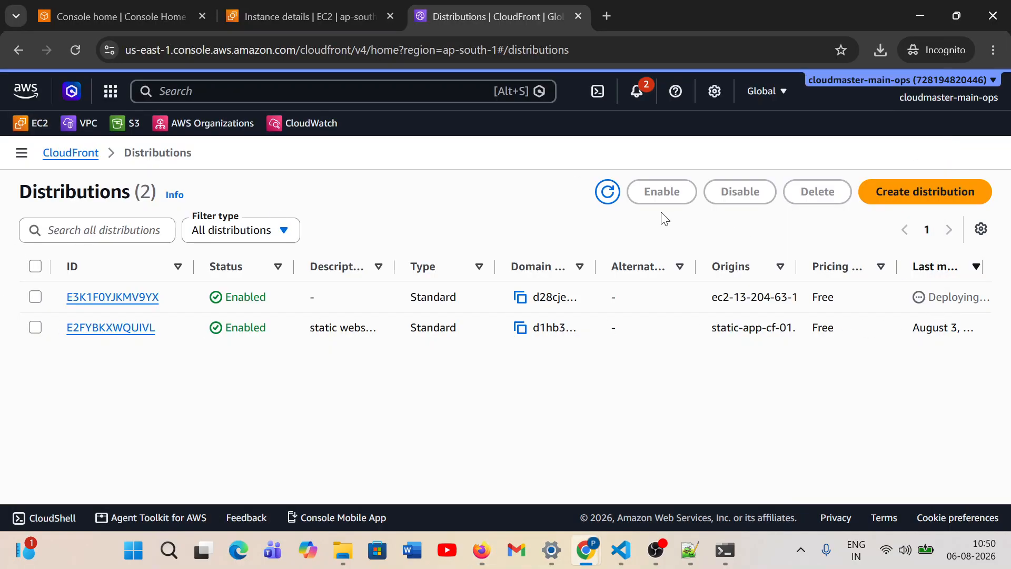
left_click(607, 192)
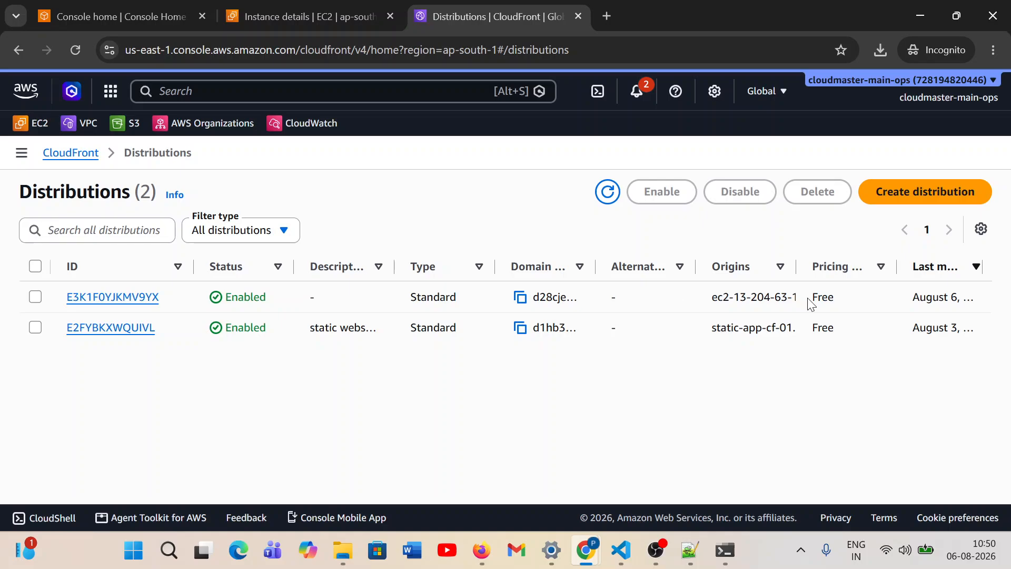
left_click(518, 298)
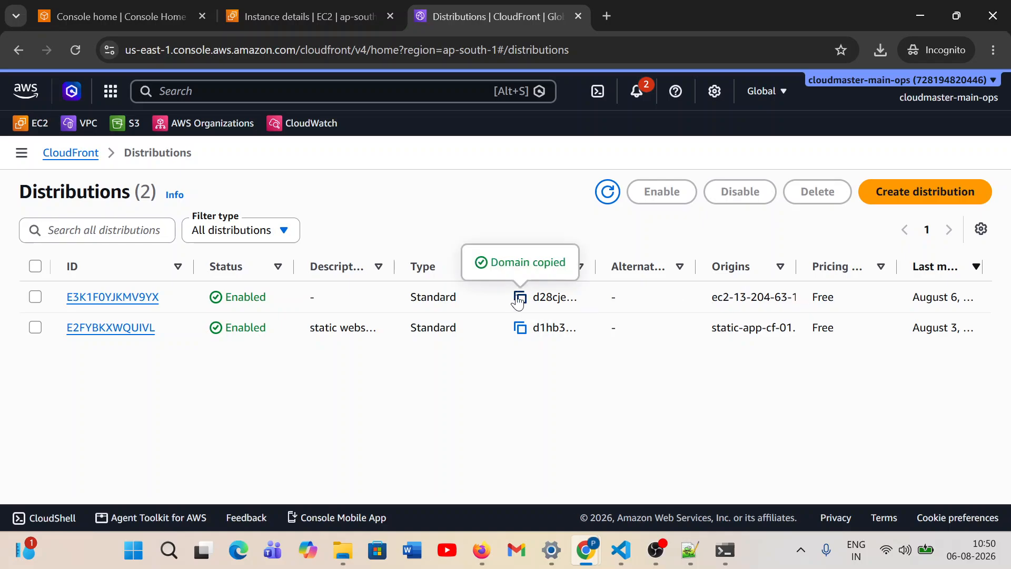
left_click(600, 15)
key("ctrl+v")
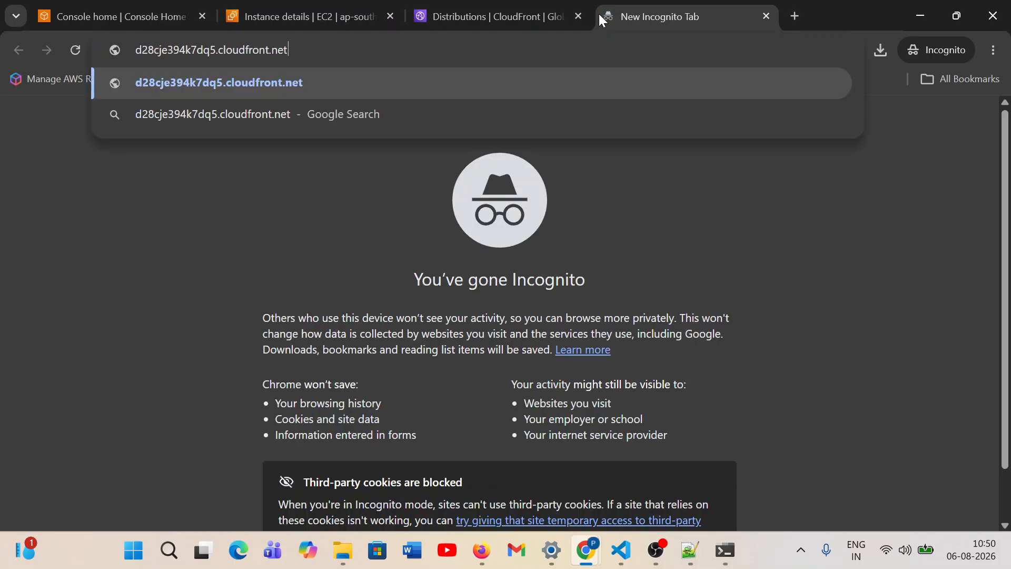
key("Return")
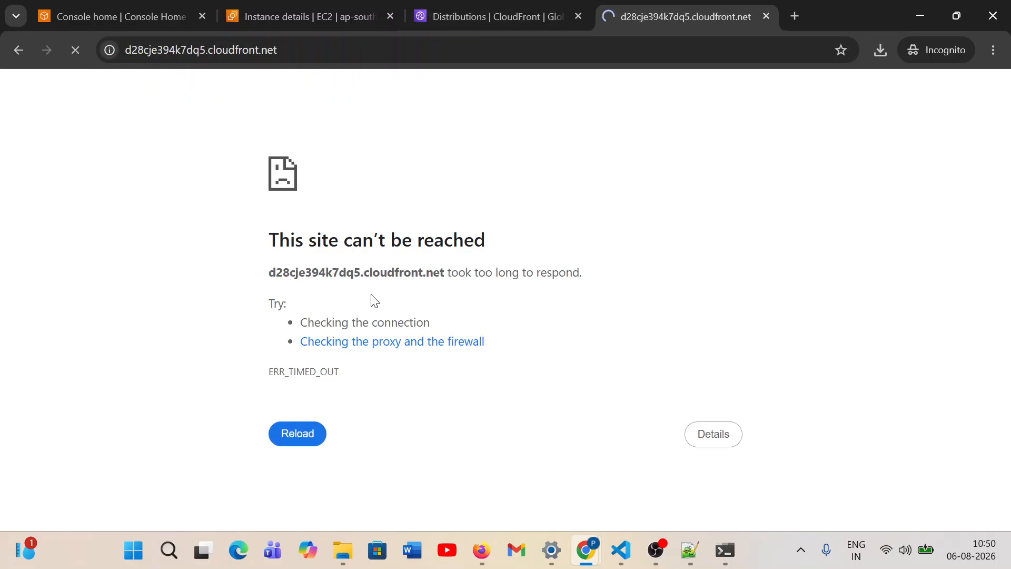
left_click(488, 23)
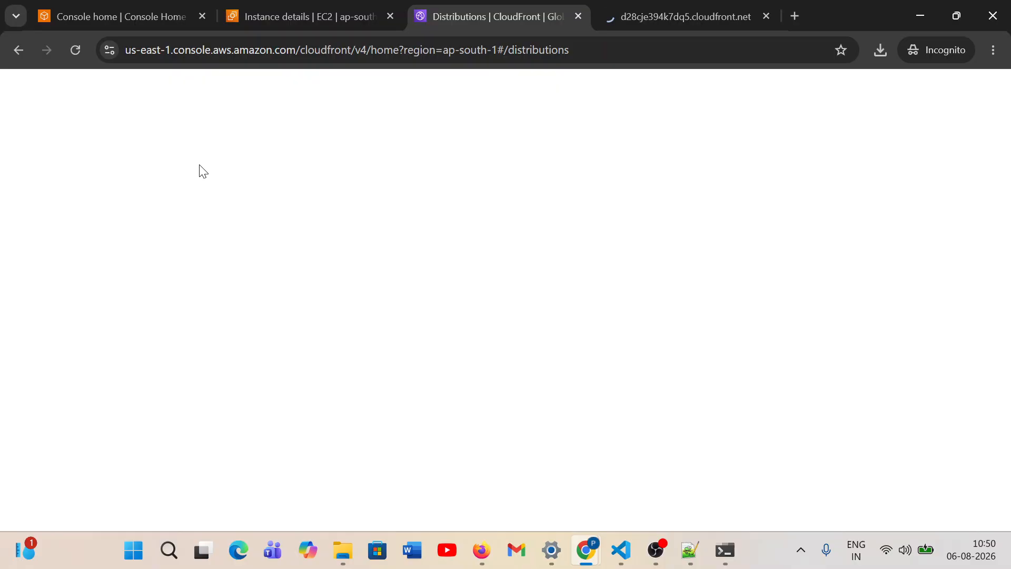
- Open distribution E3K1F0YJKMV9YX and scroll through its Security settings
left_click(146, 297)
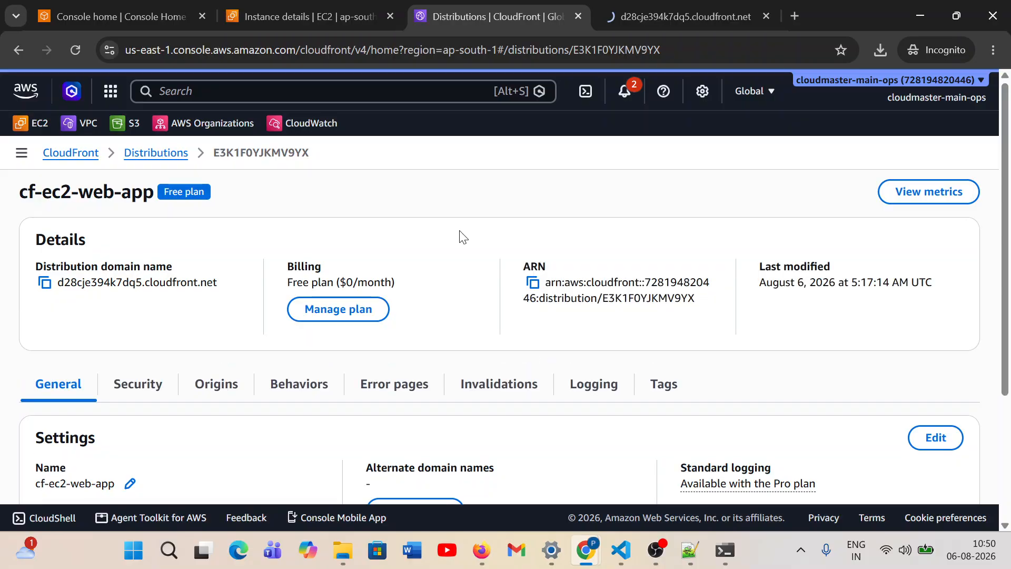
scroll(462, 236, "down", 3)
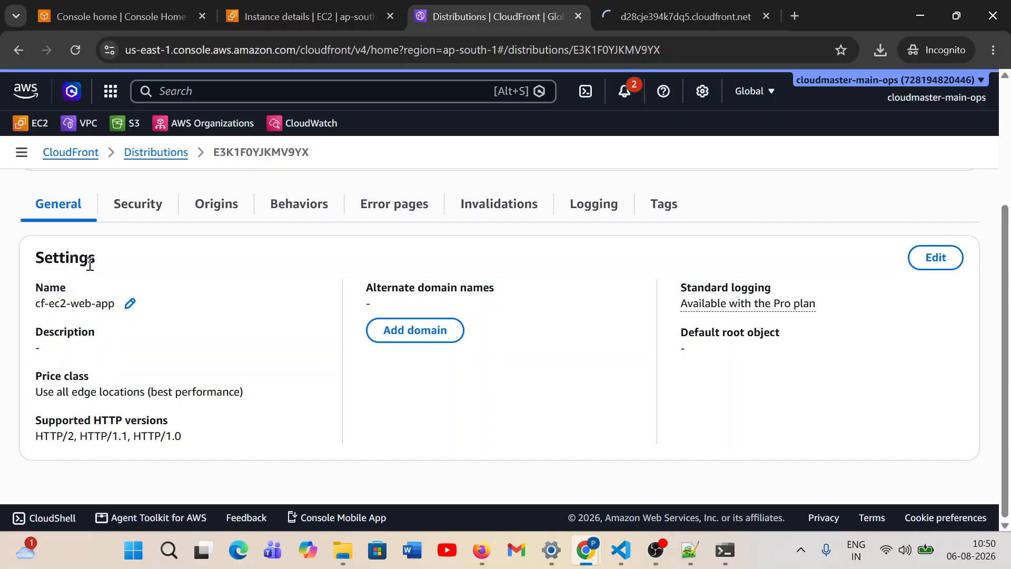
left_click(150, 214)
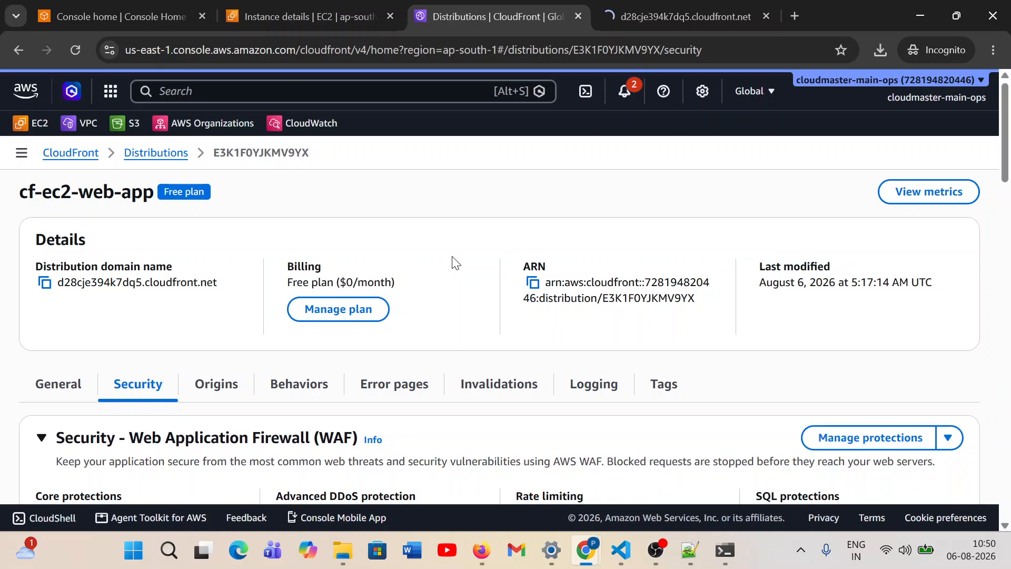
scroll(456, 262, "down", 5)
scroll(456, 261, "down", 10)
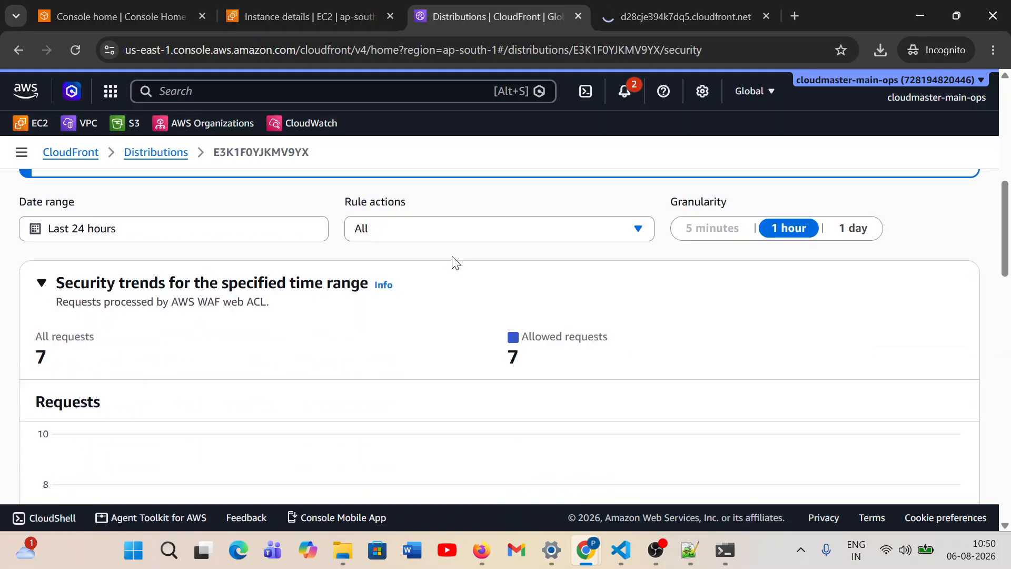
scroll(456, 262, "down", 12)
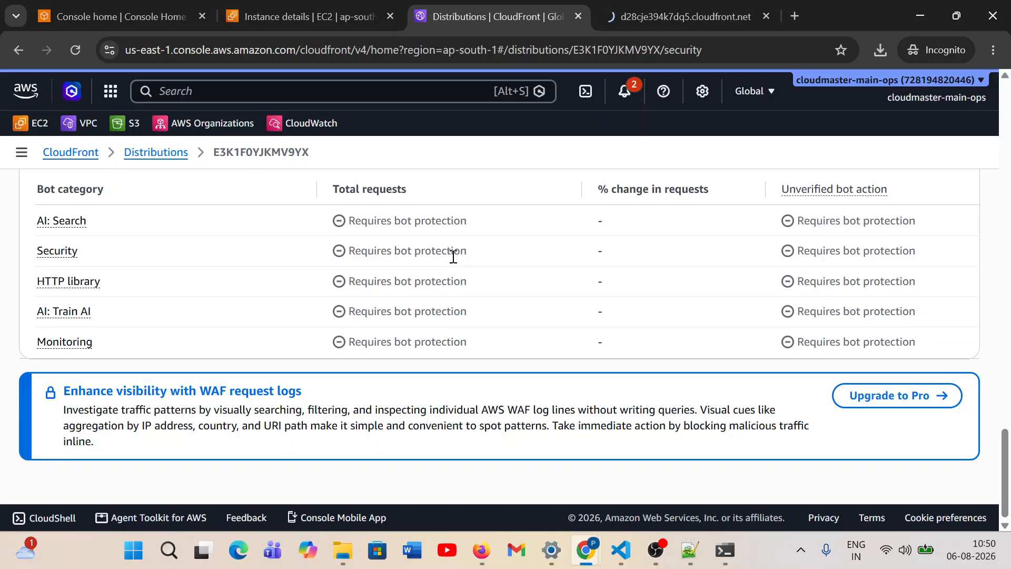
scroll(453, 256, "up", 20)
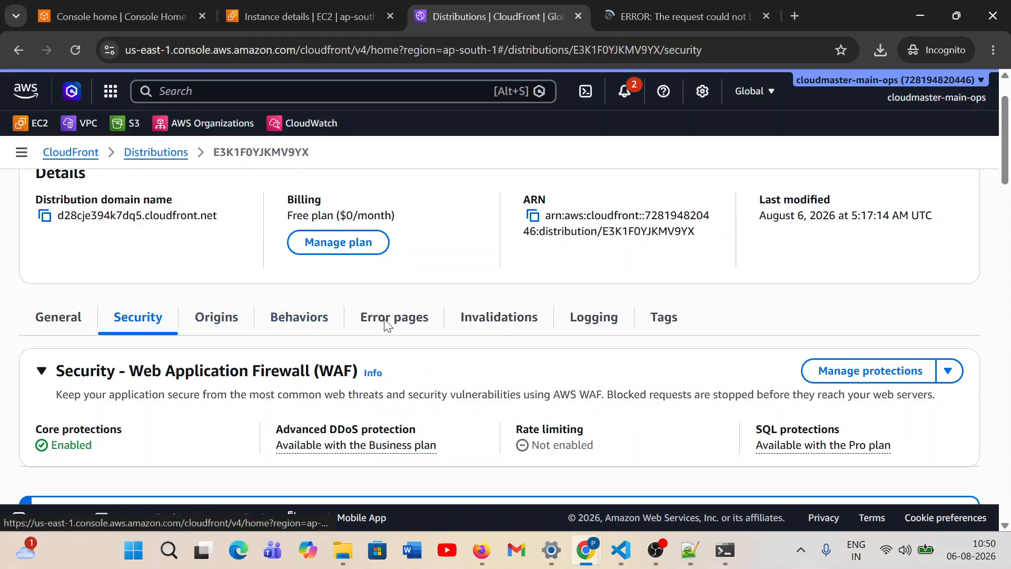
- Inspect the distribution's Origins tab, then return to the Distributions list
left_click(234, 323)
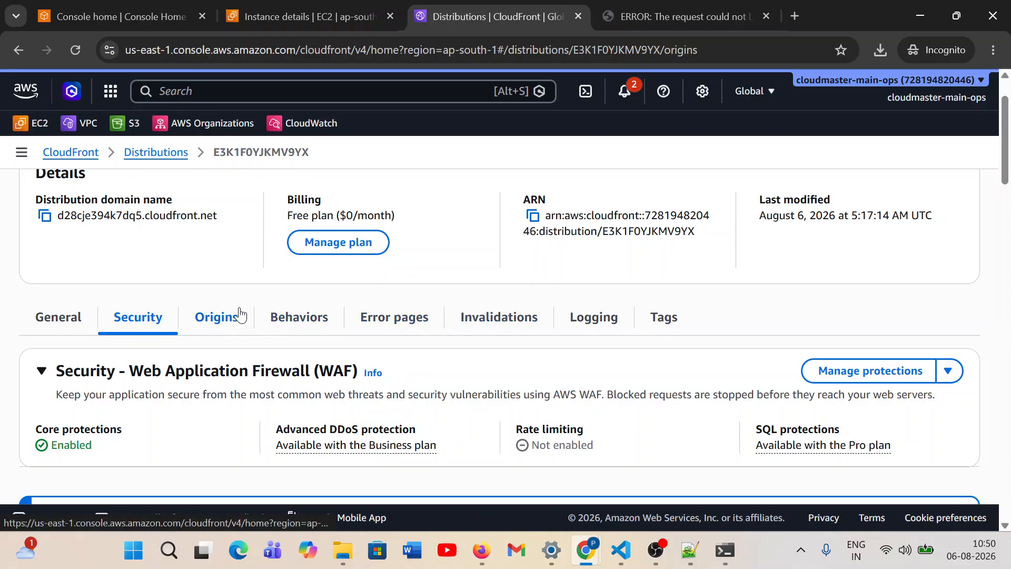
scroll(342, 267, "down", 1)
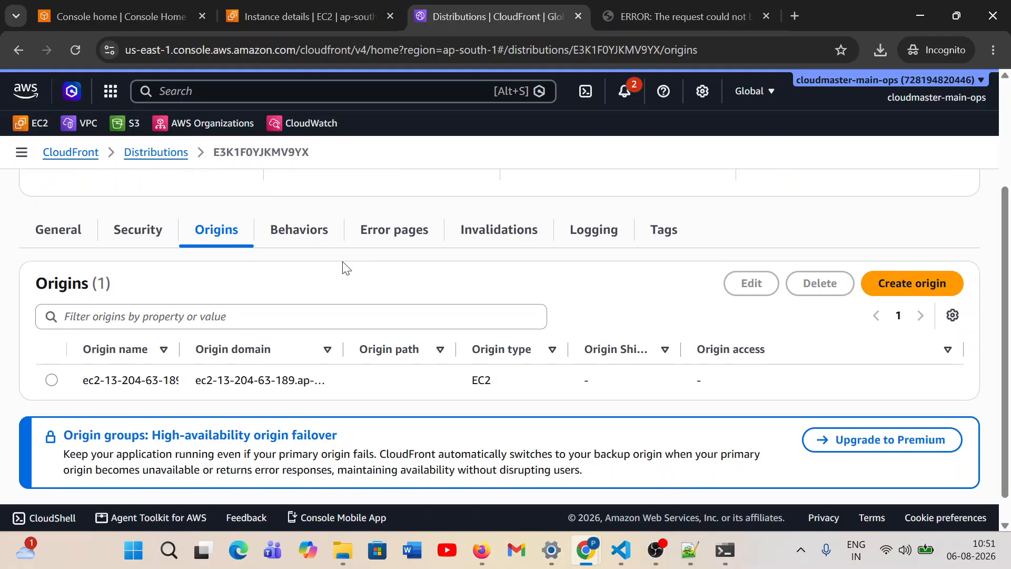
scroll(343, 266, "down", 2)
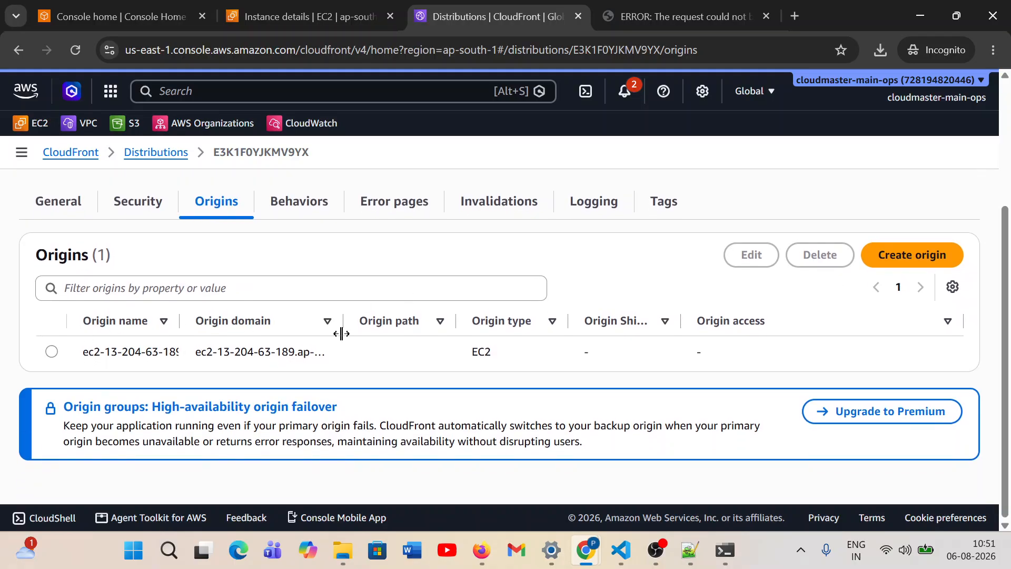
scroll(337, 329, "up", 3)
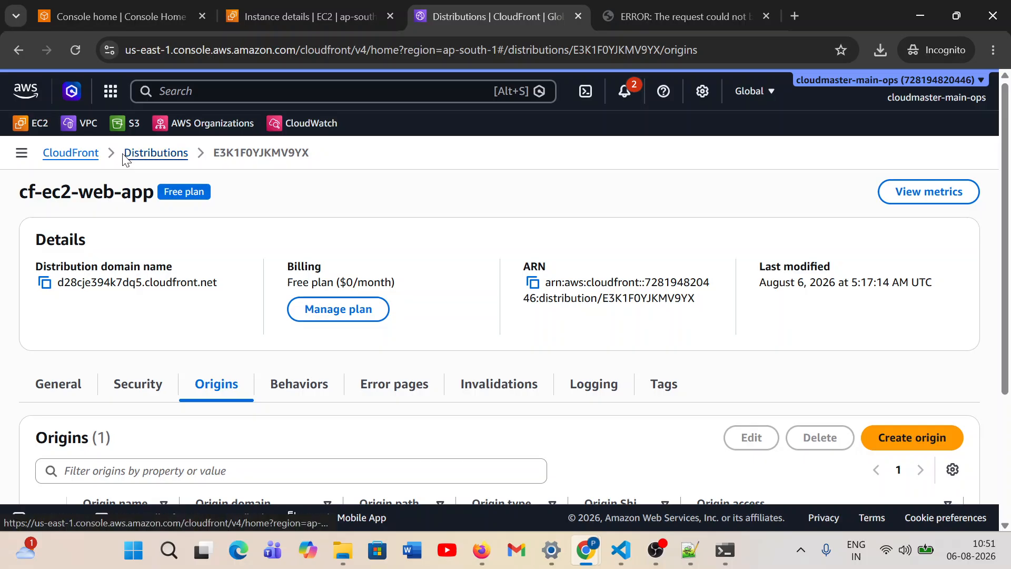
left_click(125, 154)
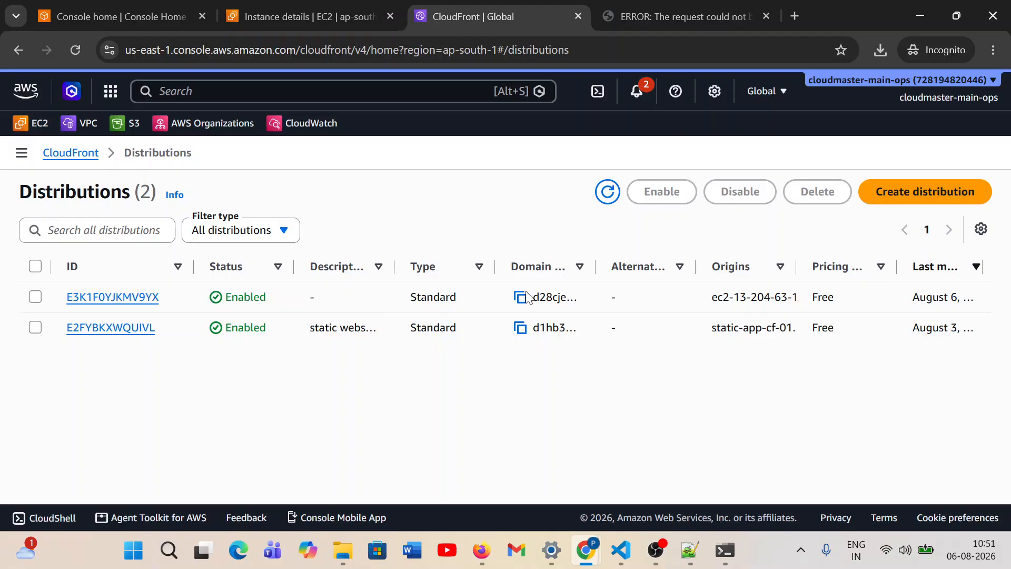
- Start a new distribution on the Free pricing plan
left_click(902, 205)
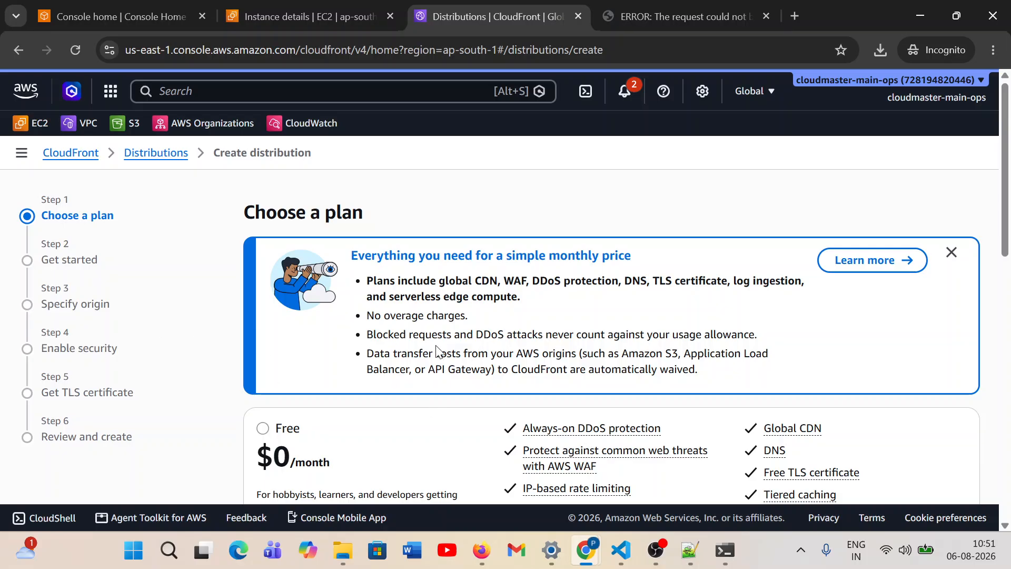
scroll(437, 353, "down", 5)
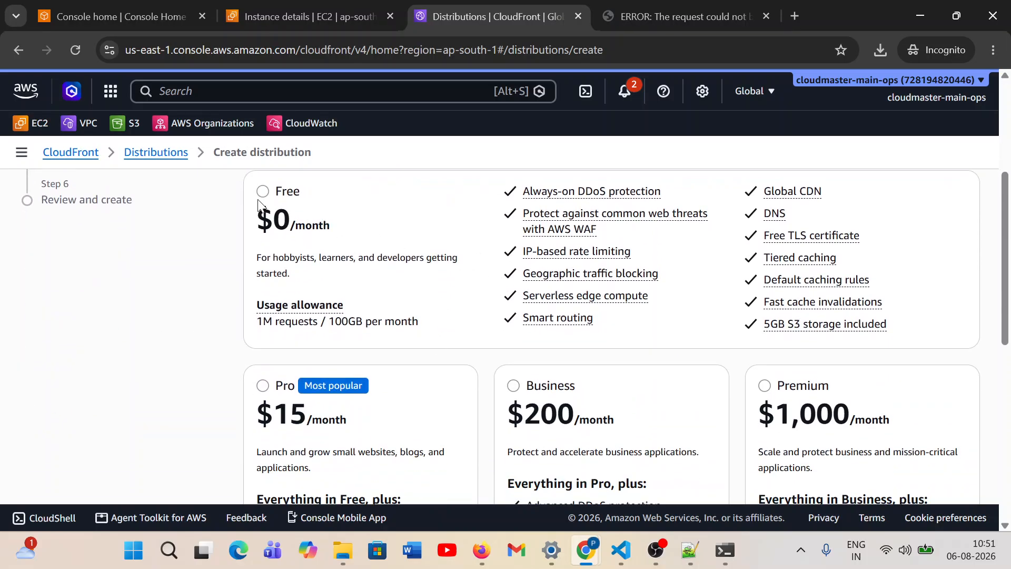
left_click(262, 192)
scroll(398, 263, "down", 5)
scroll(399, 263, "down", 4)
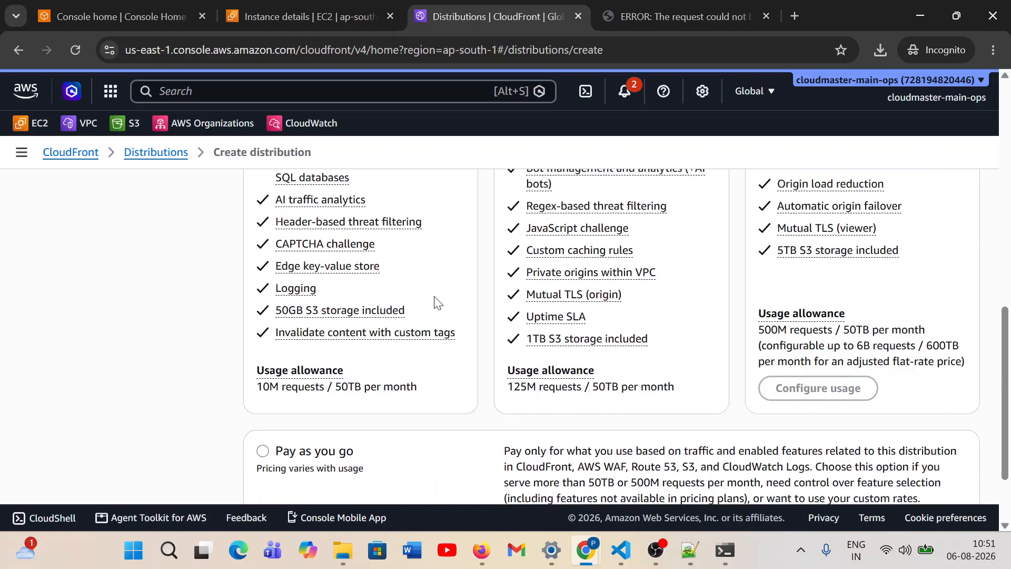
left_click(951, 459)
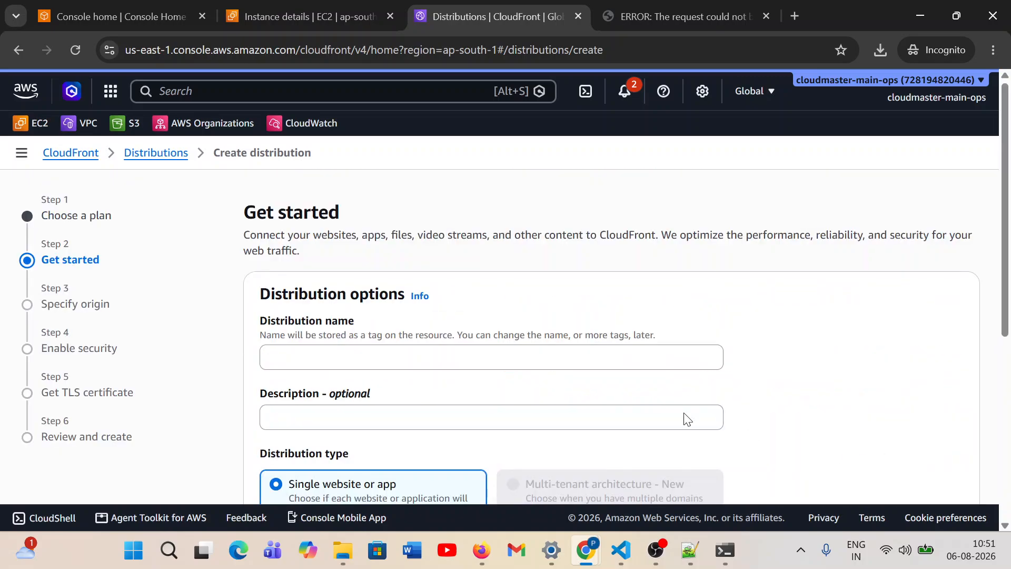
- Enter cf-ec2-webapp-2 as the distribution name
left_click(391, 351)
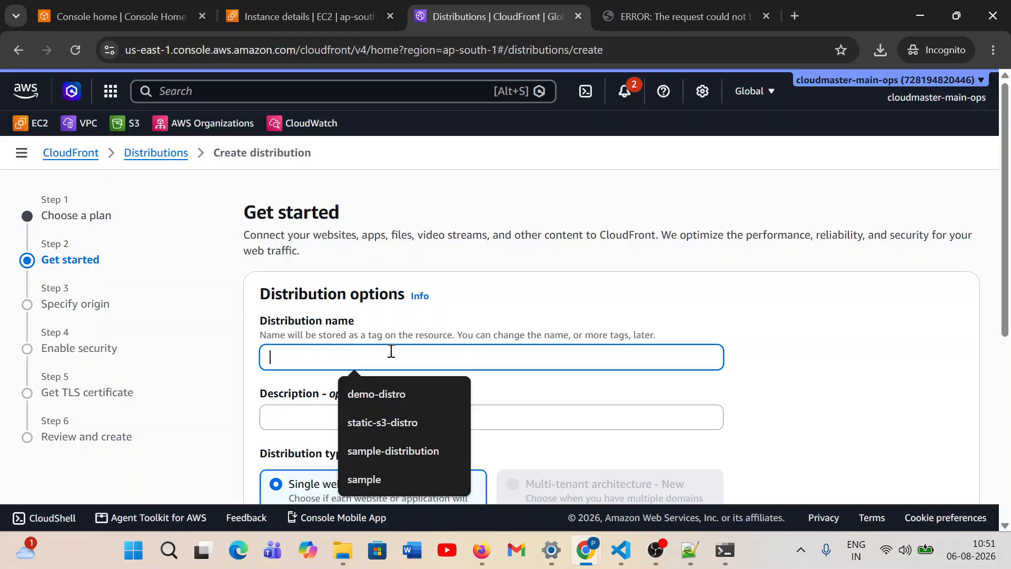
type("ec2-webapp-2")
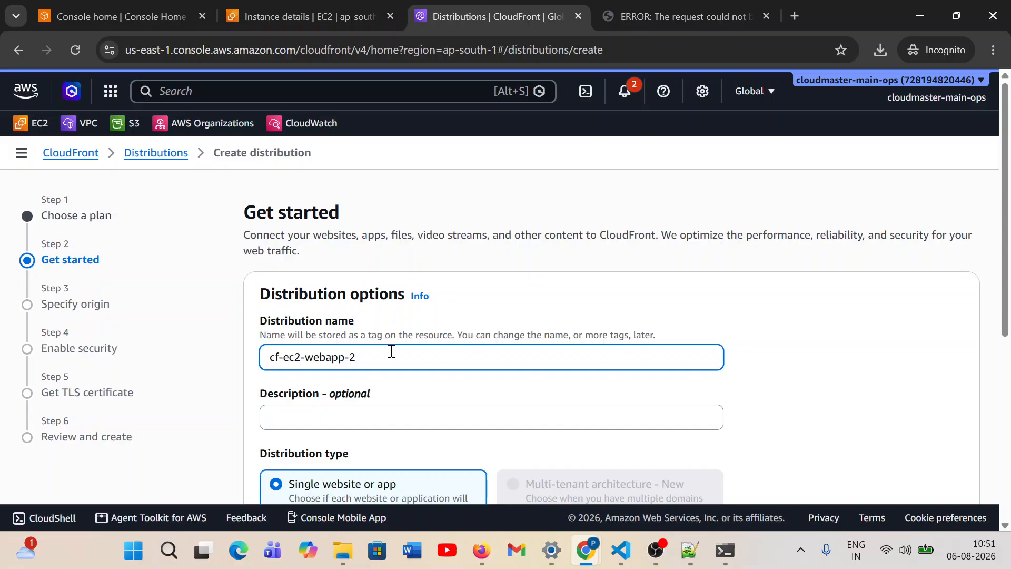
scroll(391, 352, "down", 5)
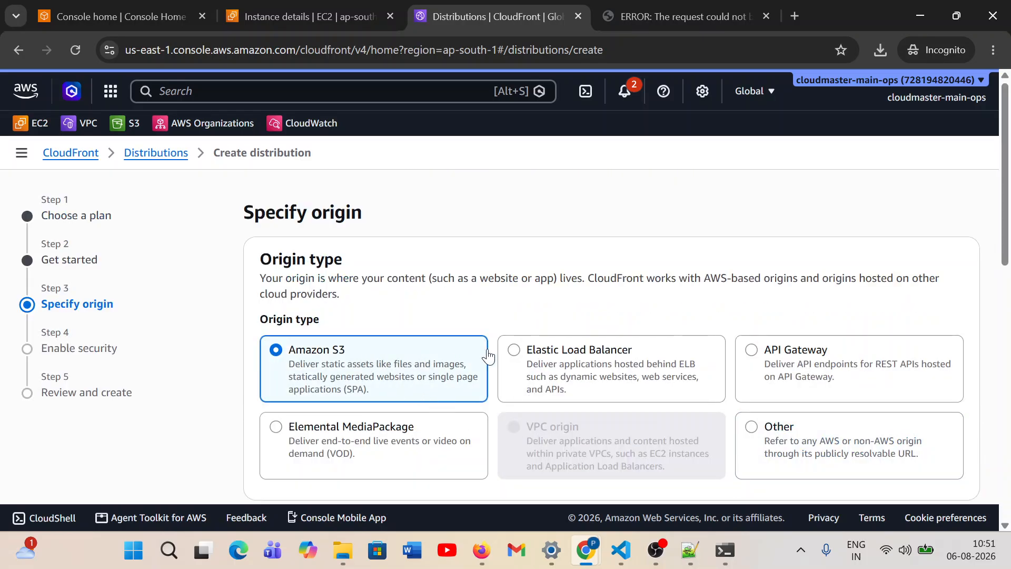
- Choose the Other origin type and paste the EC2 instance's public DNS as the custom origin
scroll(420, 428, "down", 1)
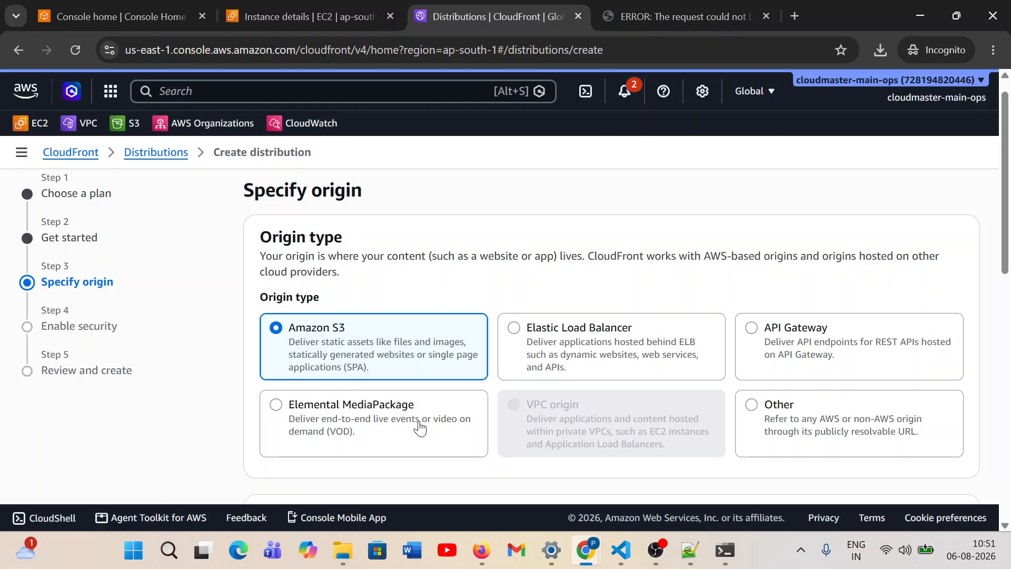
scroll(420, 428, "down", 2)
left_click(799, 286)
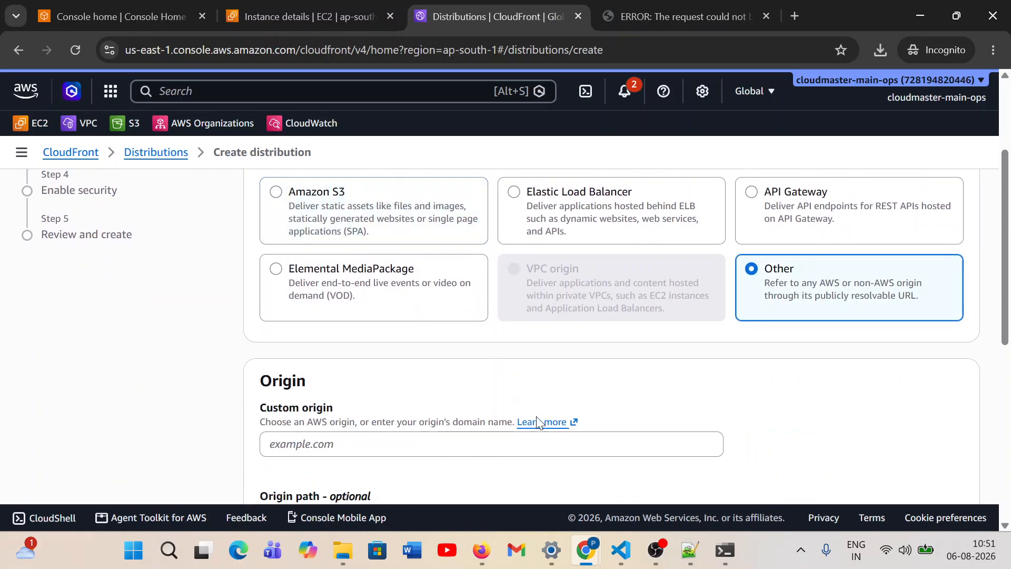
left_click(372, 443)
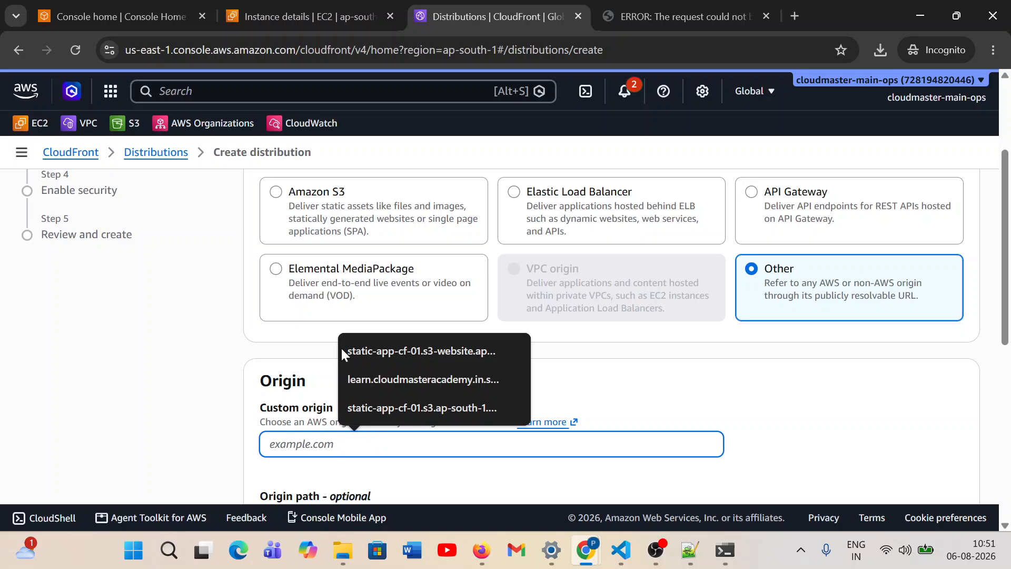
left_click(319, 12)
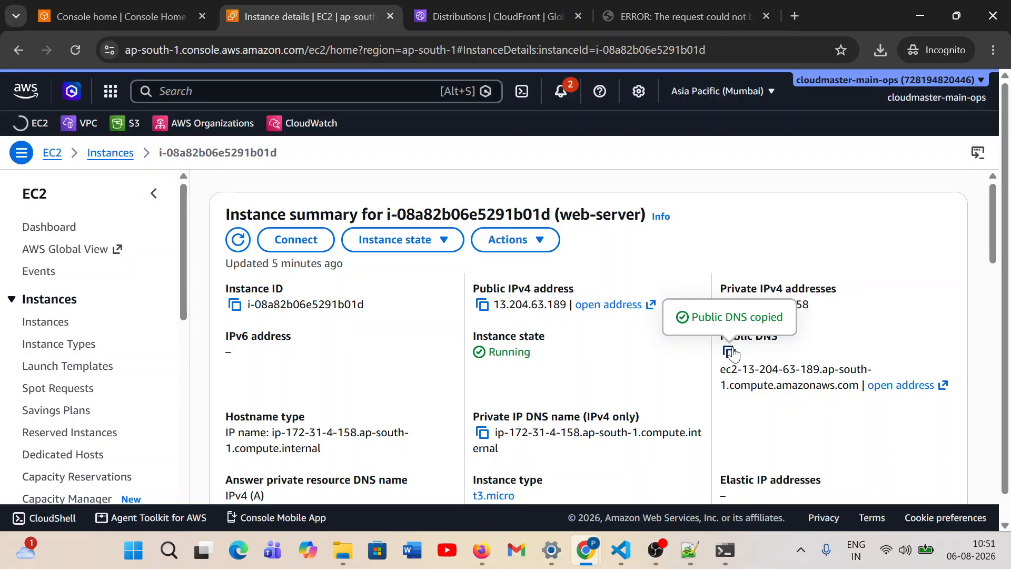
left_click(653, 7)
left_click(523, 10)
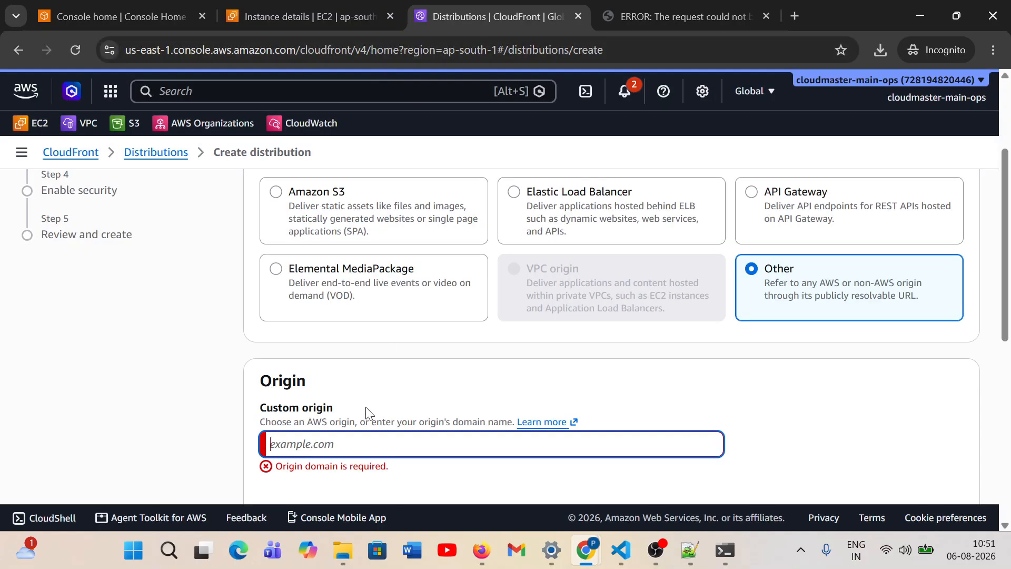
type("ec2-13-204-63-189.ap-south-1.compute.amazonaws.com")
- Compare the Load Balancer, S3, MediaPackage and API Gateway origin types, then reselect Other and re-paste the DNS
scroll(583, 400, "down", 2)
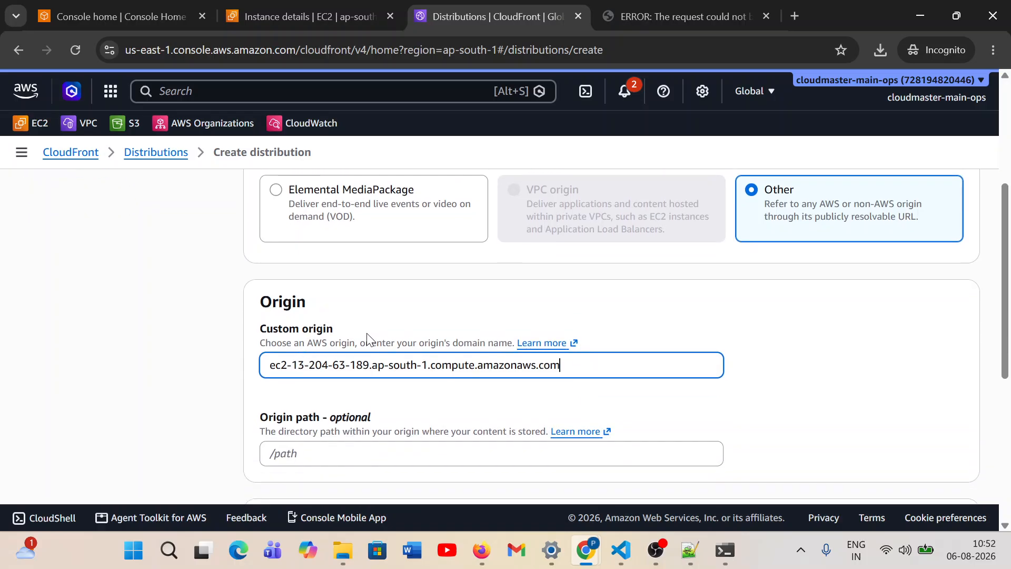
scroll(369, 340, "up", 3)
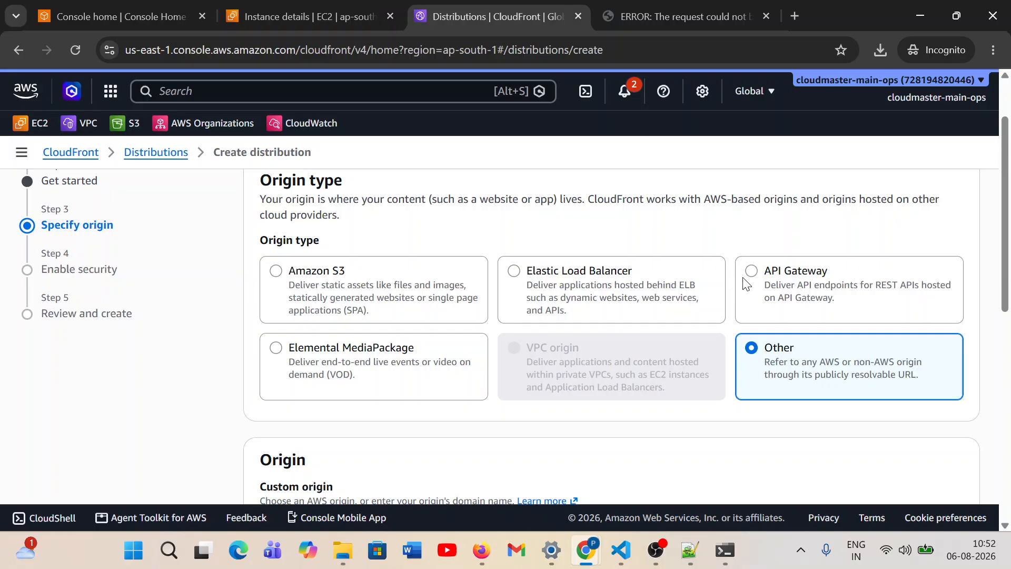
left_click(585, 282)
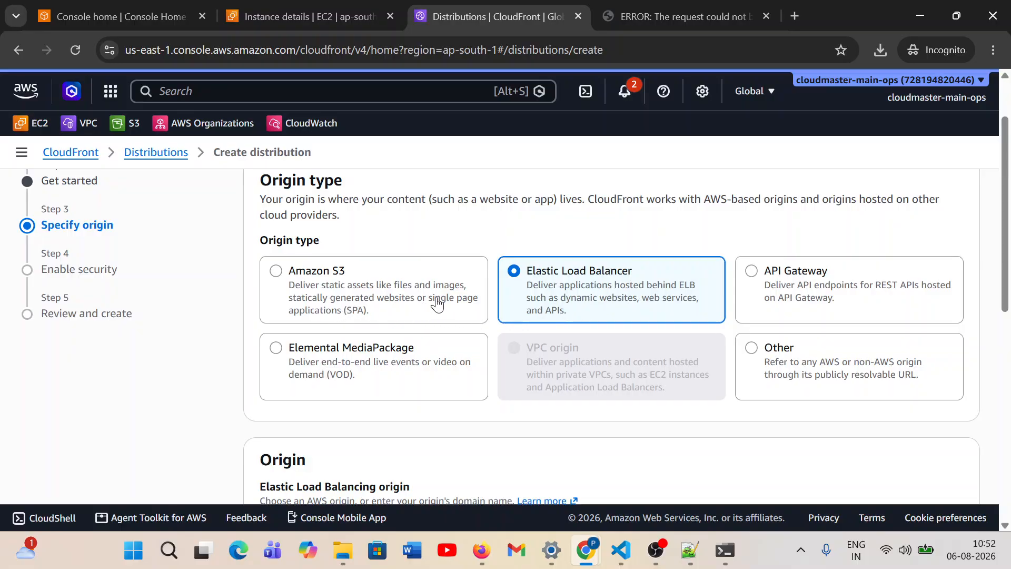
left_click(357, 304)
left_click(352, 352)
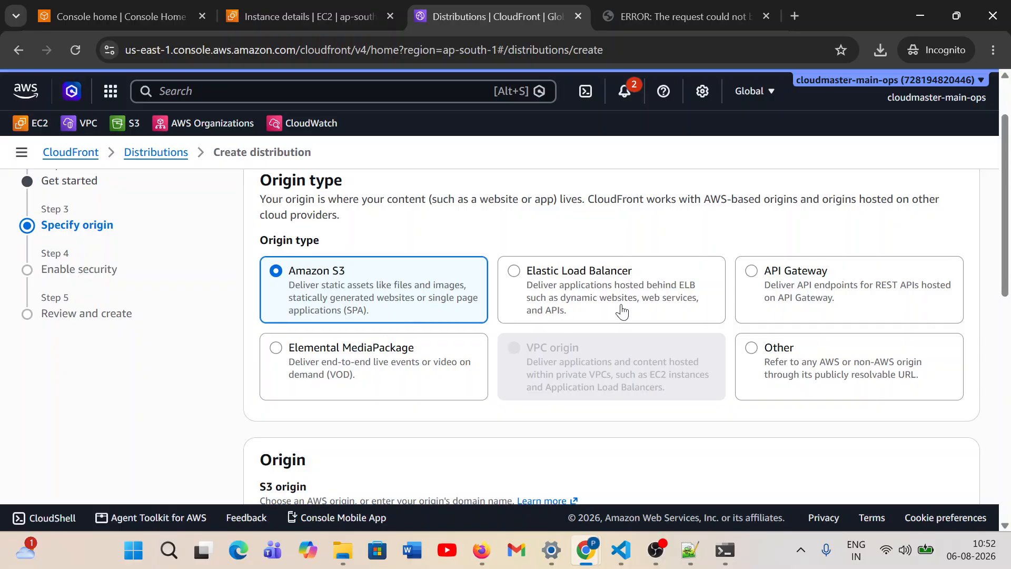
left_click(810, 288)
left_click(813, 359)
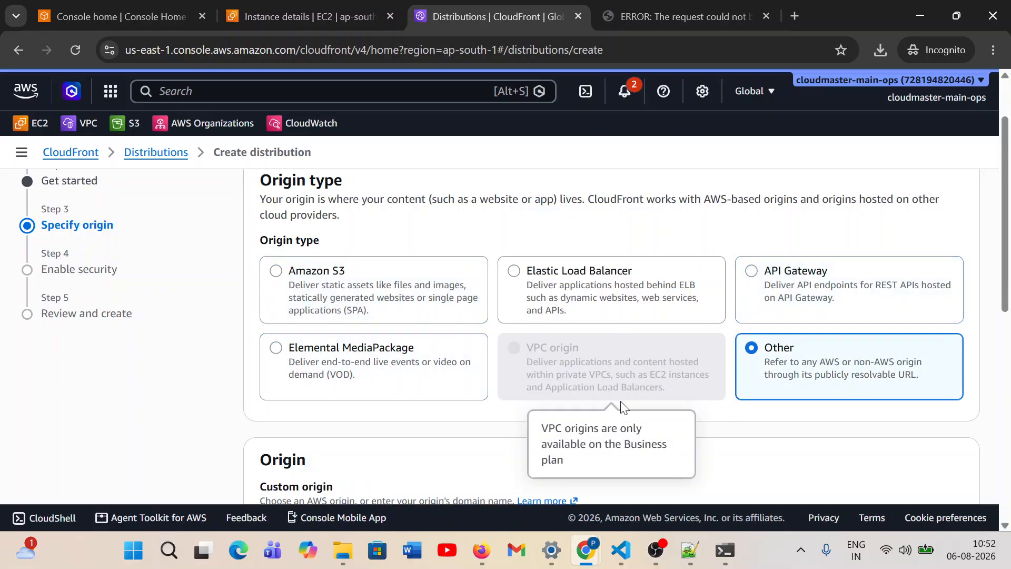
scroll(536, 401, "down", 3)
left_click(379, 365)
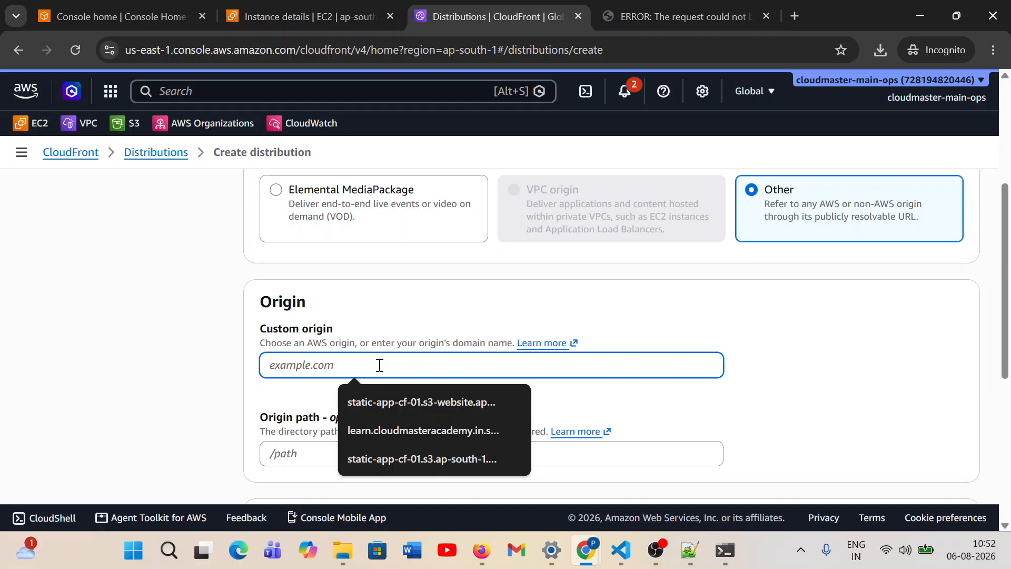
type("ec2-13-204-63-189.ap-south-1.compute.amazonaws.com")
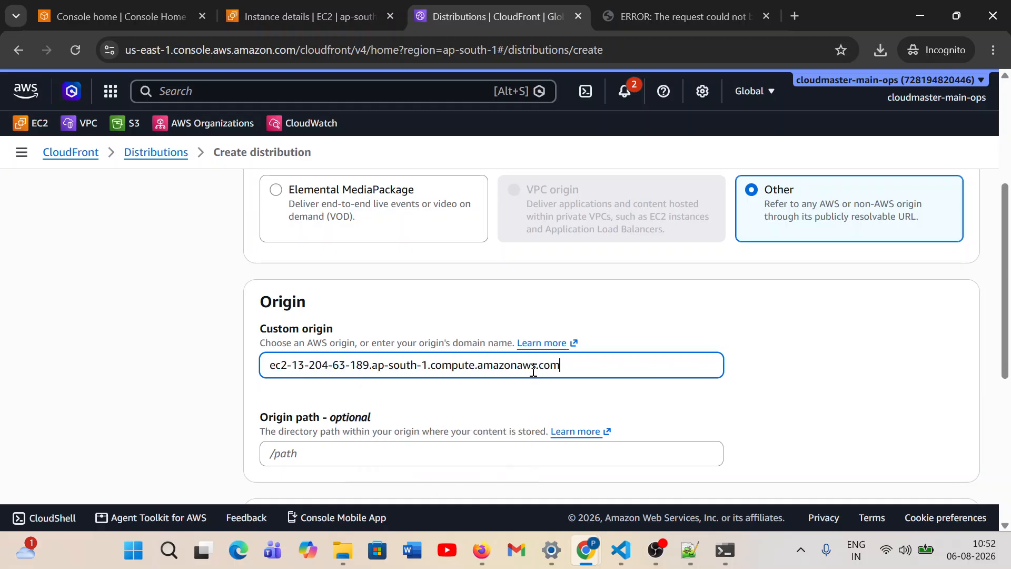
scroll(533, 372, "down", 3)
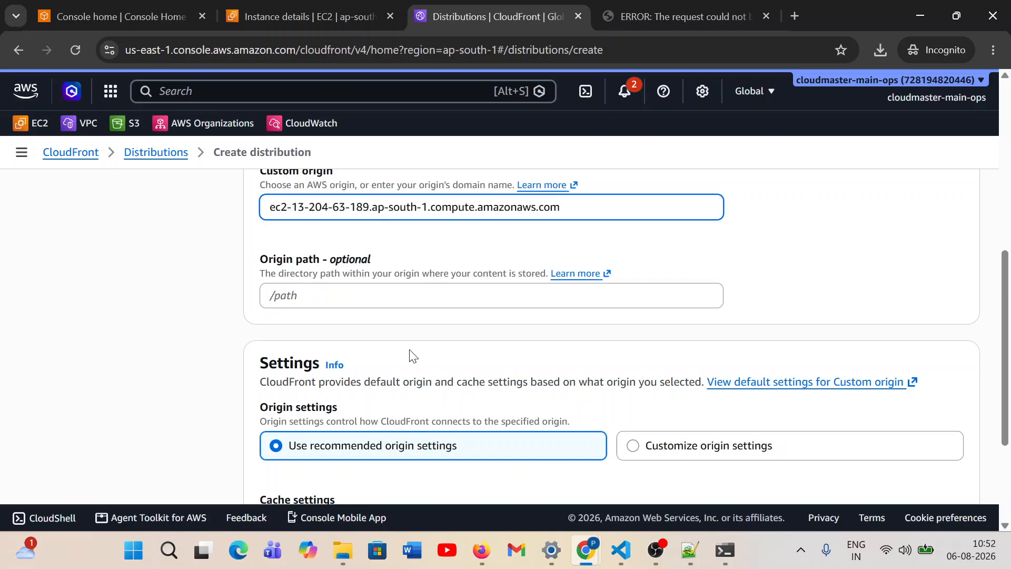
- Review the Customize cache settings options, including the Viewer protocol policy
scroll(414, 356, "down", 1)
scroll(448, 405, "down", 1)
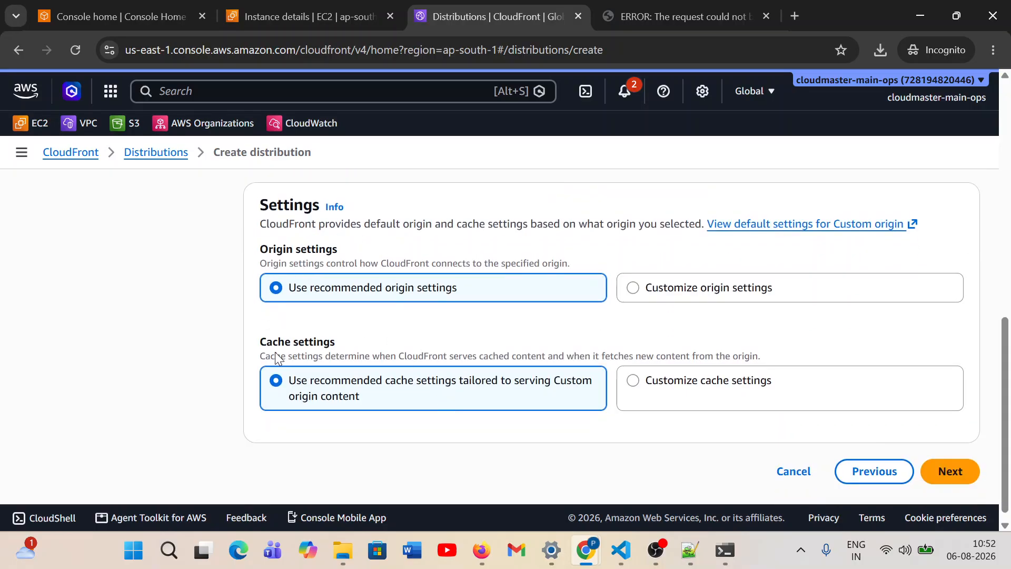
left_click(732, 387)
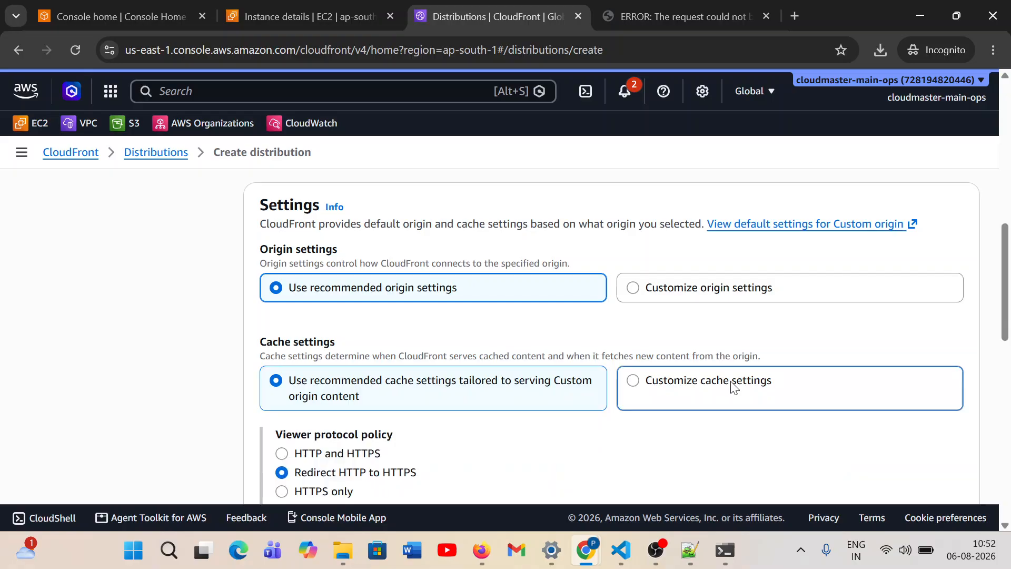
scroll(529, 361, "down", 1)
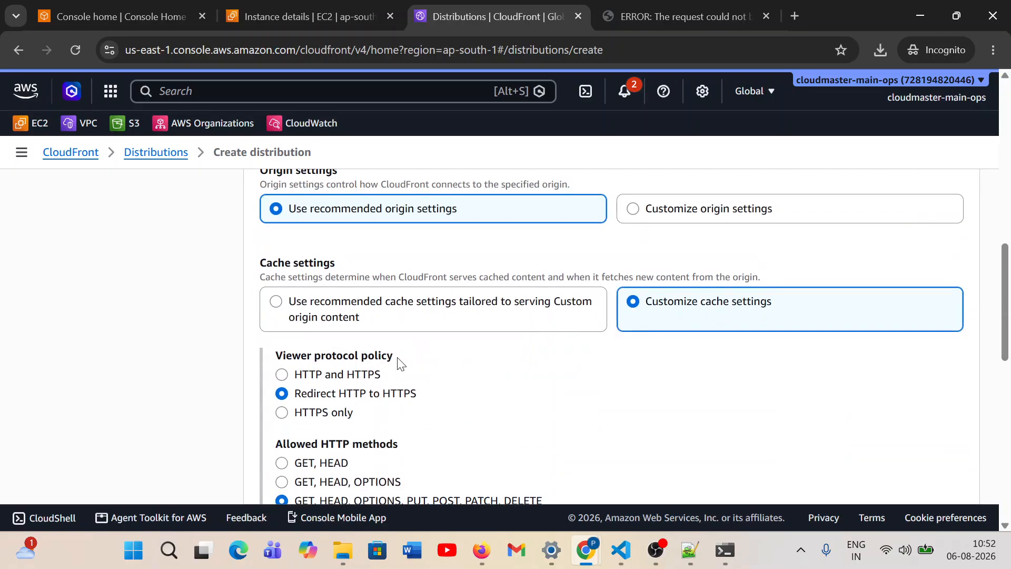
left_click_drag(400, 363, 272, 375)
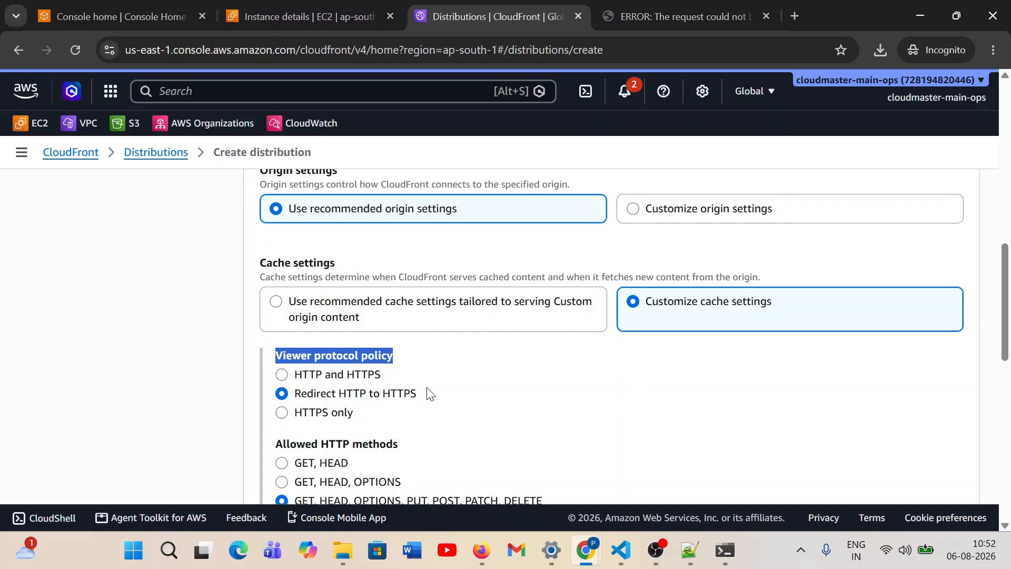
scroll(427, 388, "down", 3)
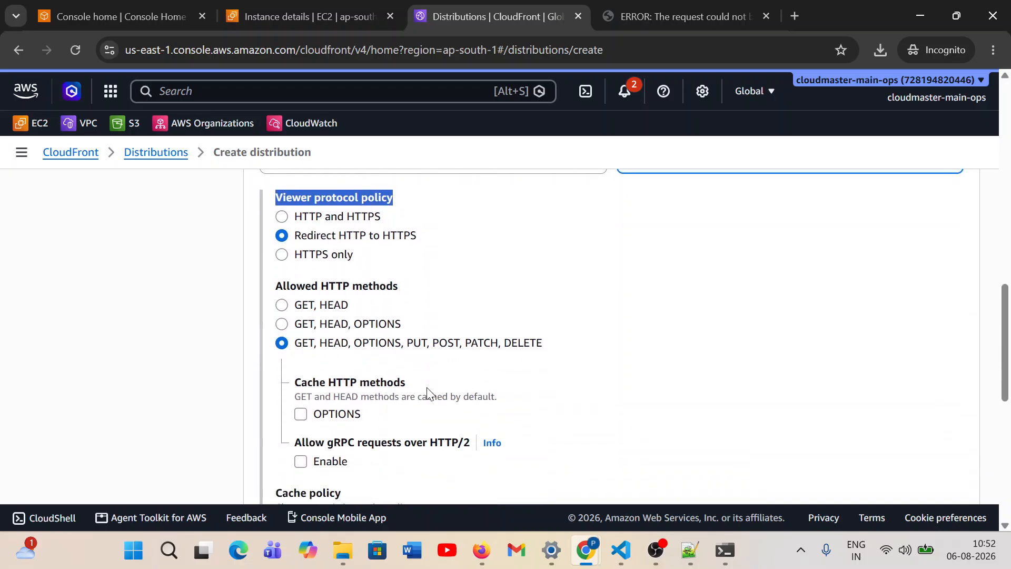
scroll(427, 387, "down", 4)
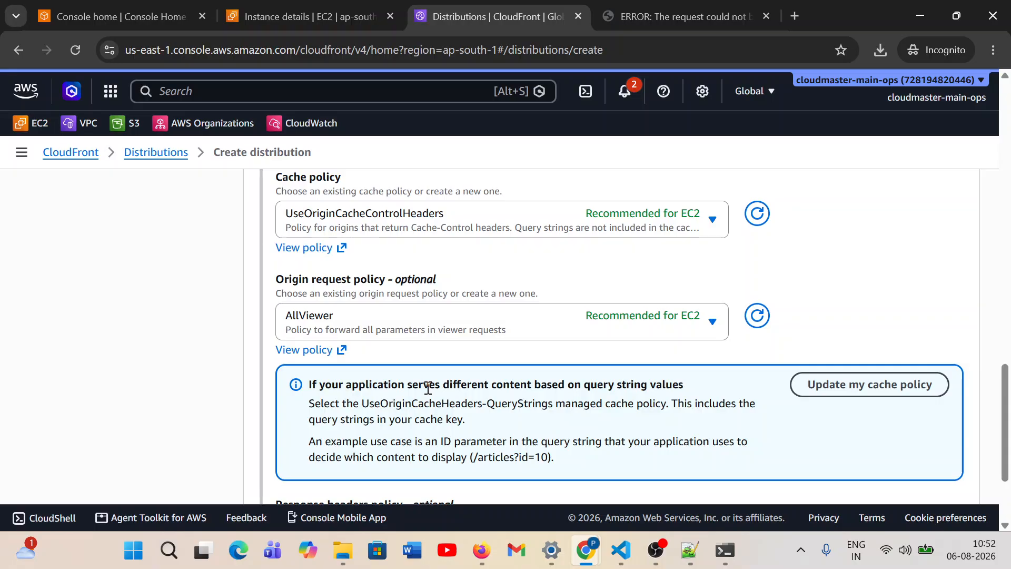
scroll(428, 388, "down", 2)
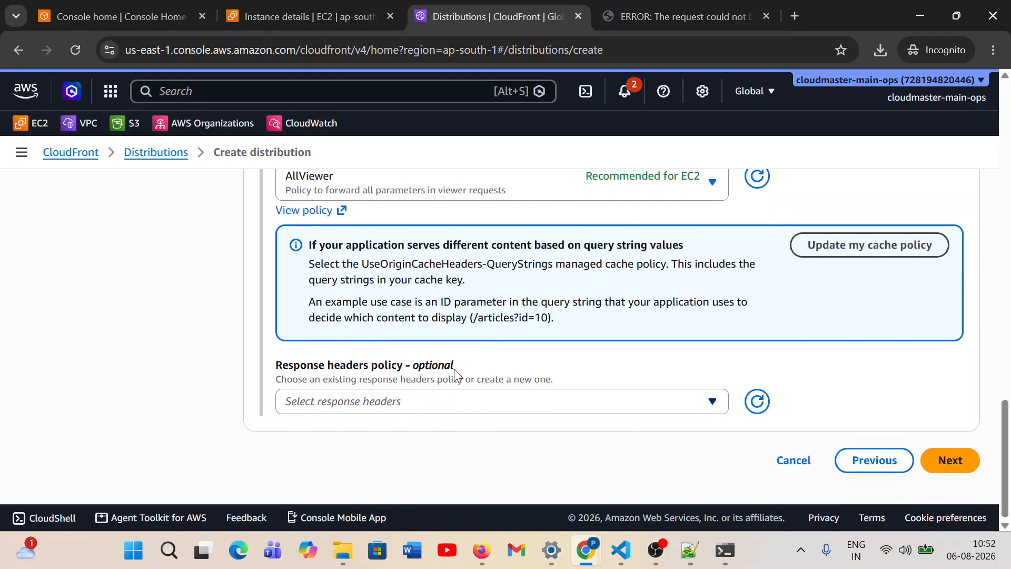
scroll(456, 373, "up", 10)
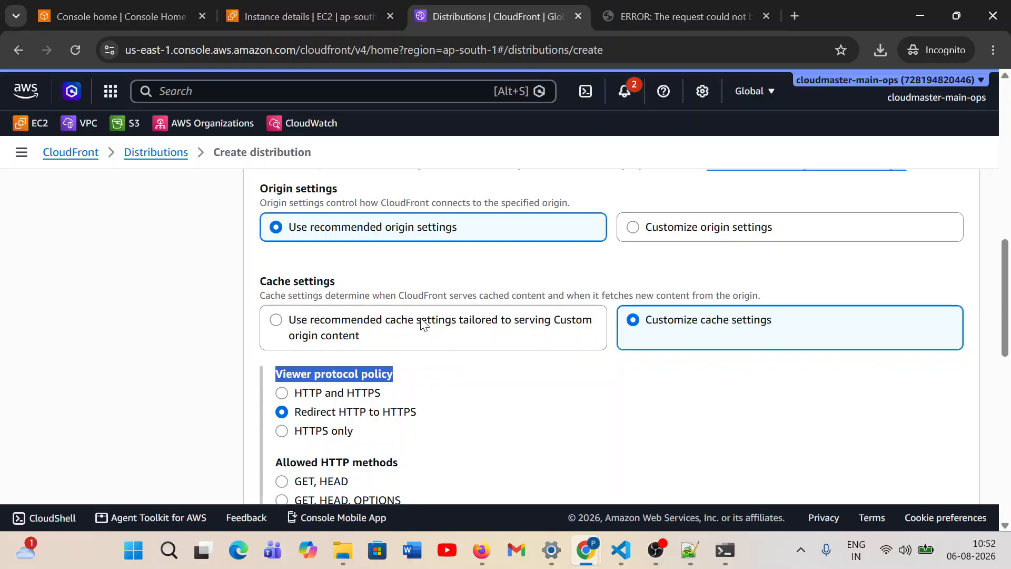
- Revert to the recommended cache settings and advance to the security step
left_click(424, 323)
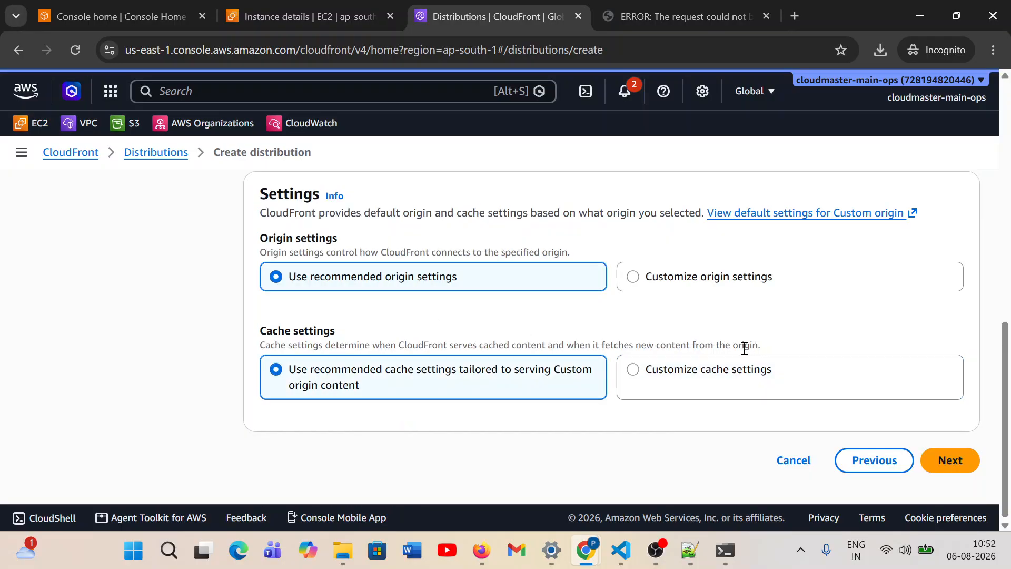
left_click(950, 460)
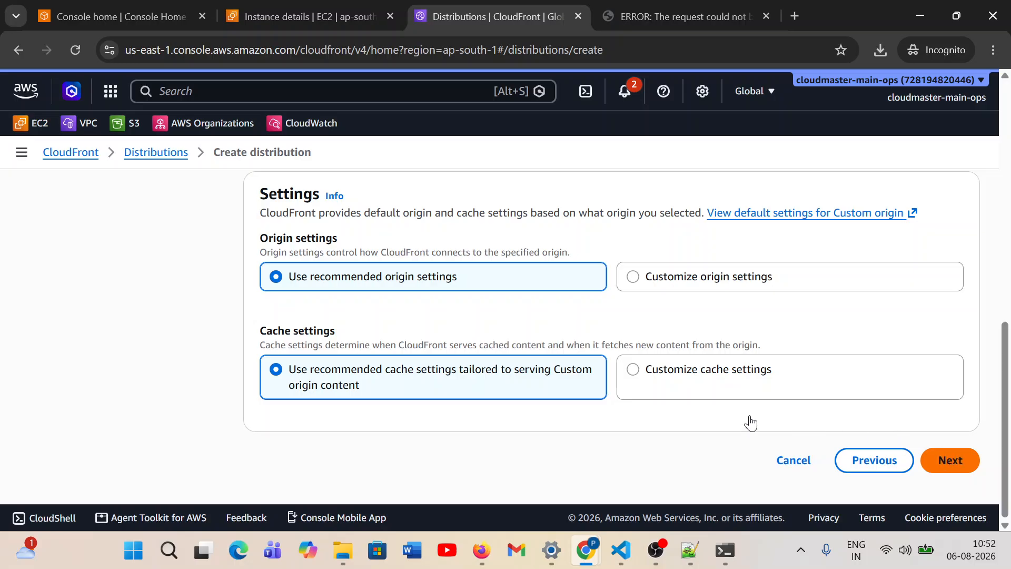
scroll(484, 381, "down", 4)
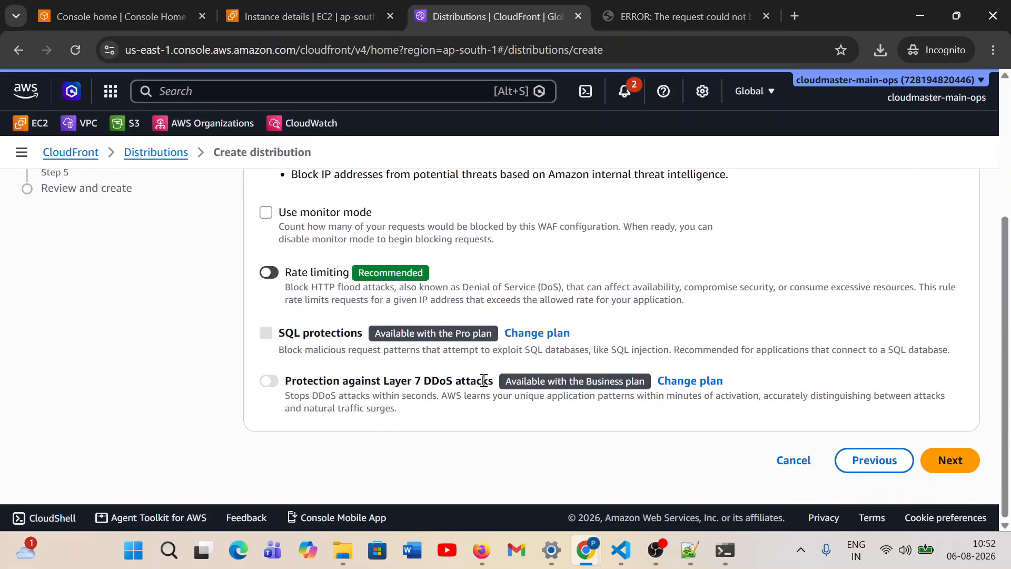
scroll(484, 386, "up", 2)
scroll(527, 395, "down", 2)
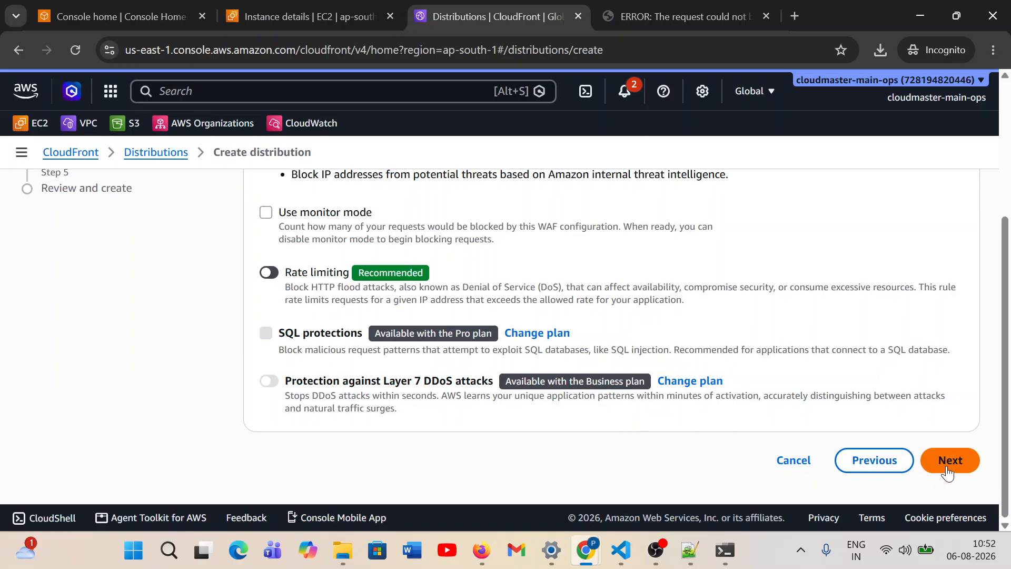
- Advance to Review and create and scroll through the distribution summary
left_click(951, 460)
scroll(493, 389, "down", 3)
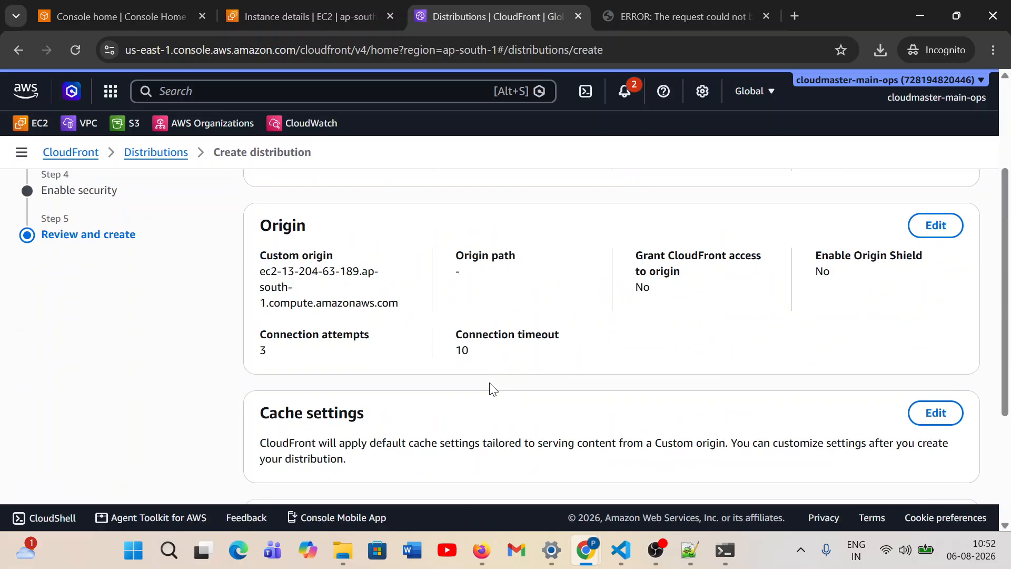
scroll(493, 389, "down", 4)
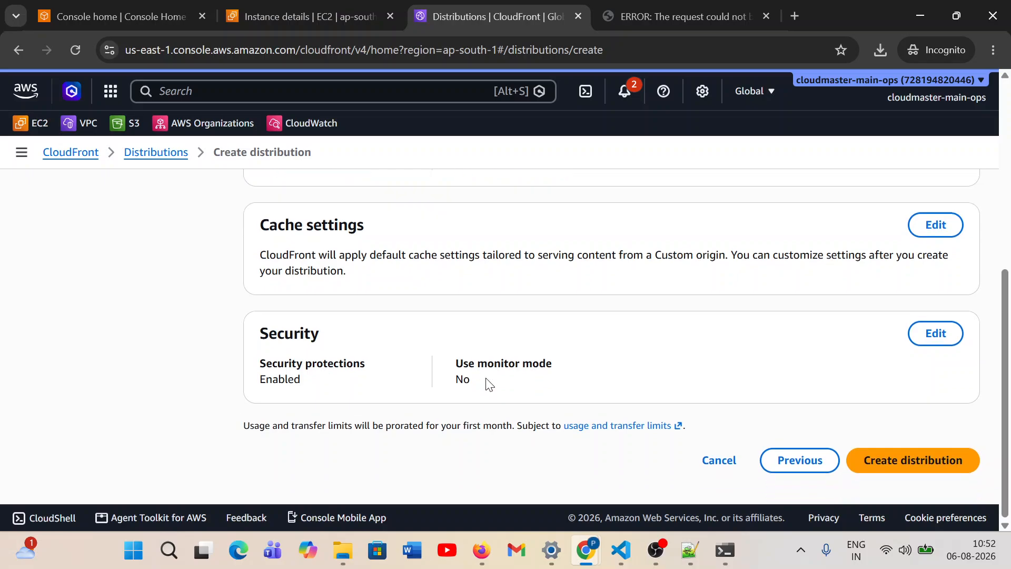
scroll(487, 380, "up", 7)
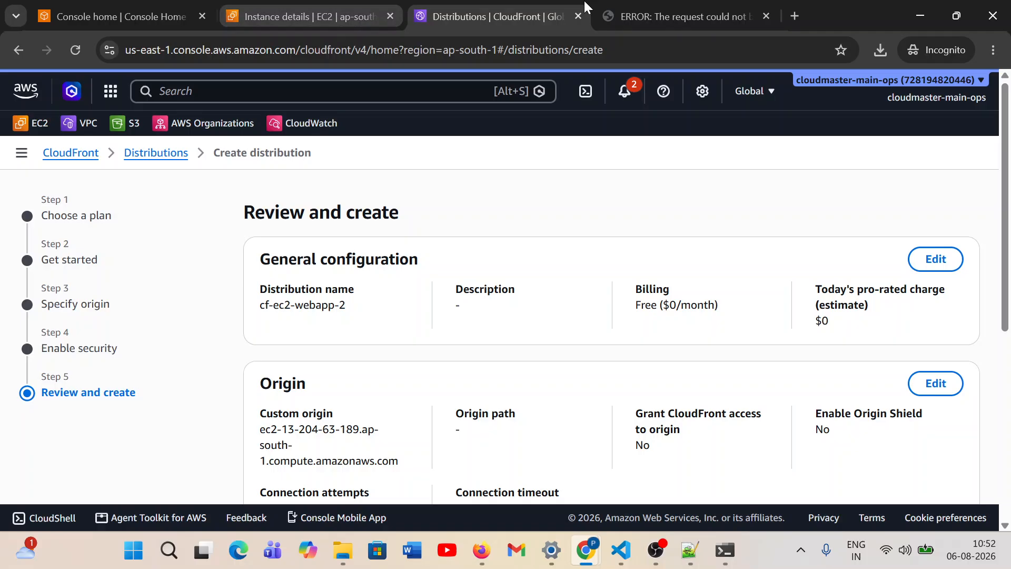
- Reload the tab showing the 504 error and inspect its CloudFront URL
left_click(649, 9)
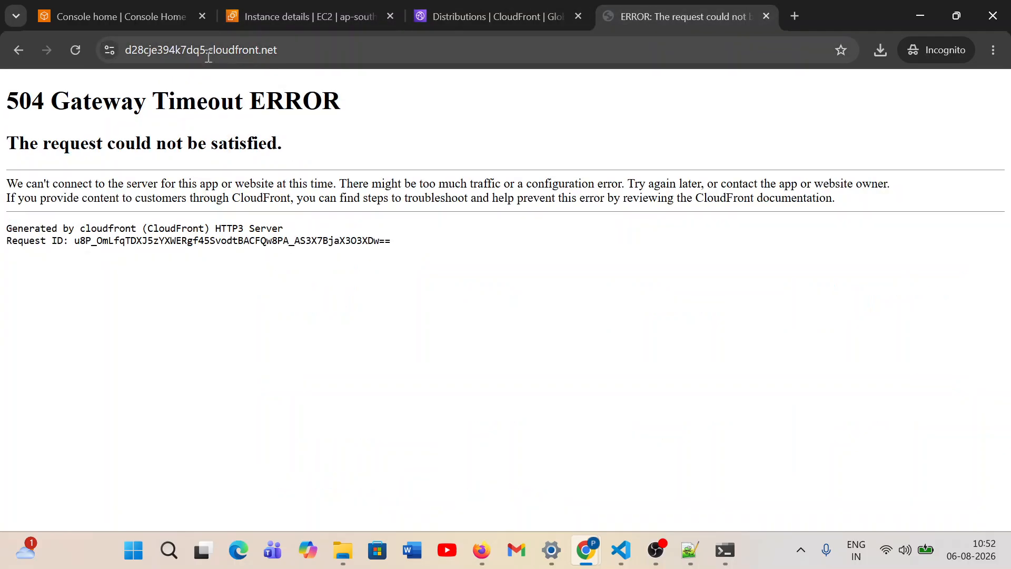
left_click(77, 47)
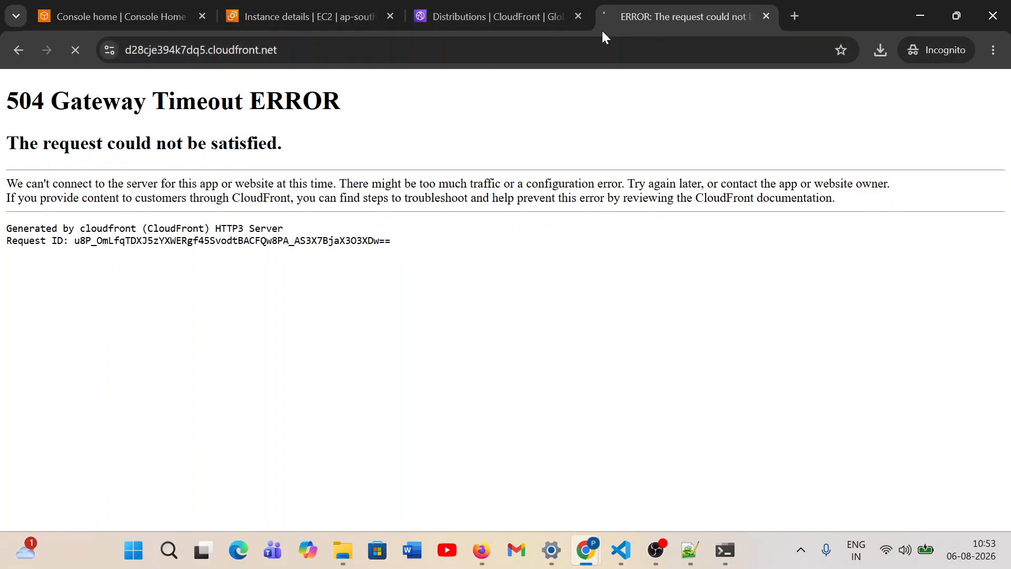
left_click(390, 49)
left_click(392, 50)
double_click(392, 50)
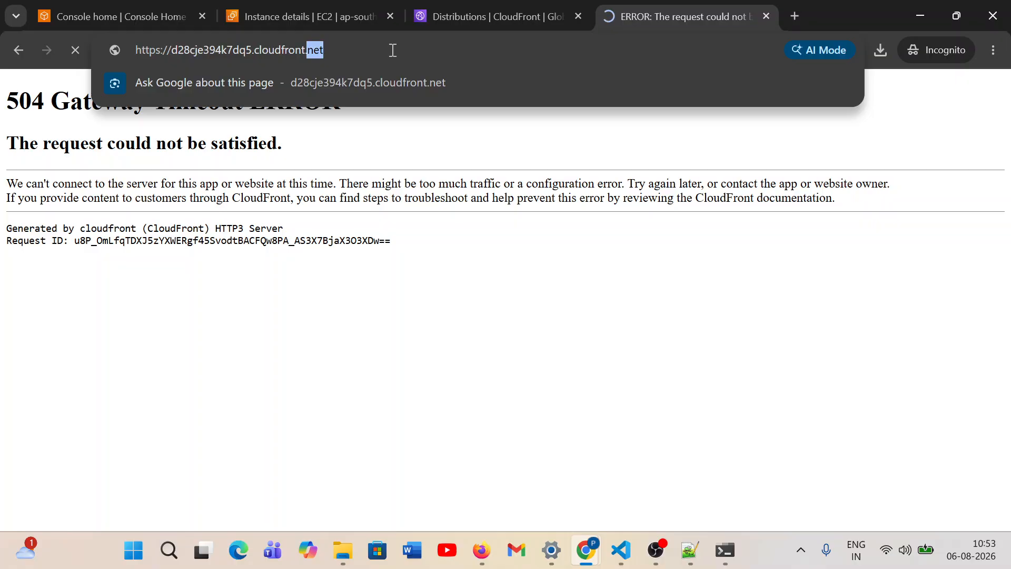
left_click(392, 50)
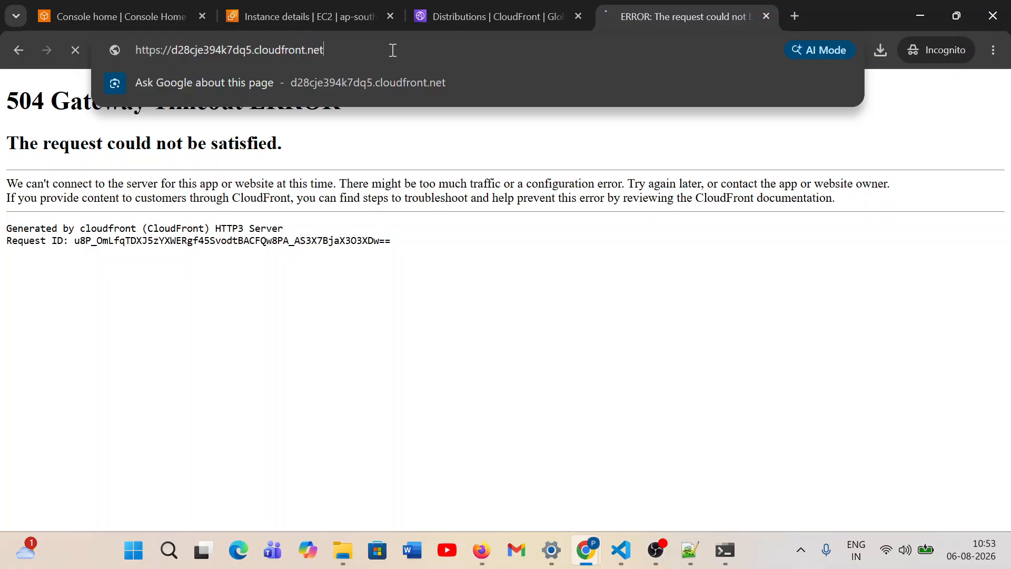
left_click(466, 15)
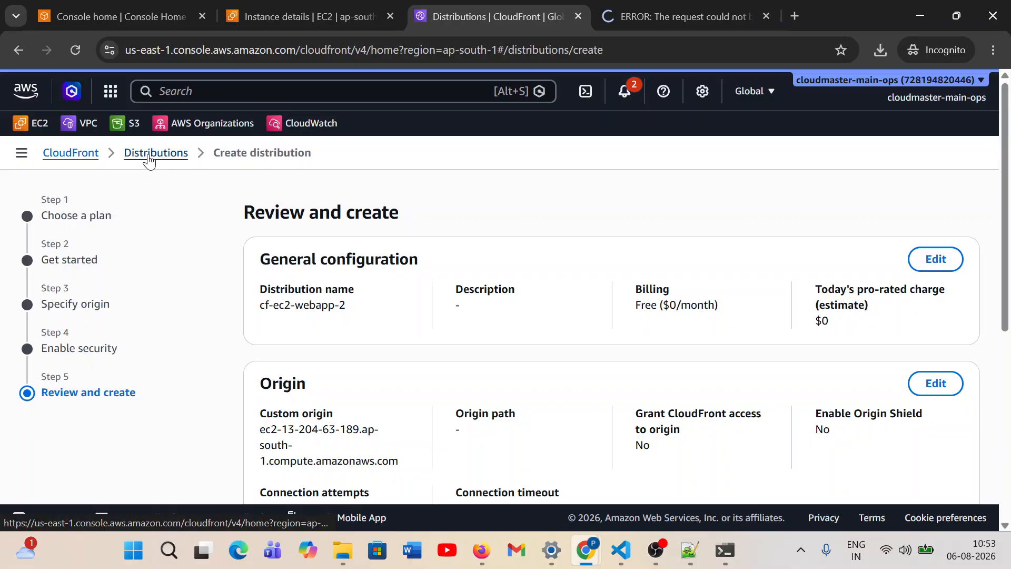
- Copy the first distribution's domain from the Distributions list onto line 11 of the notes
left_click(147, 158)
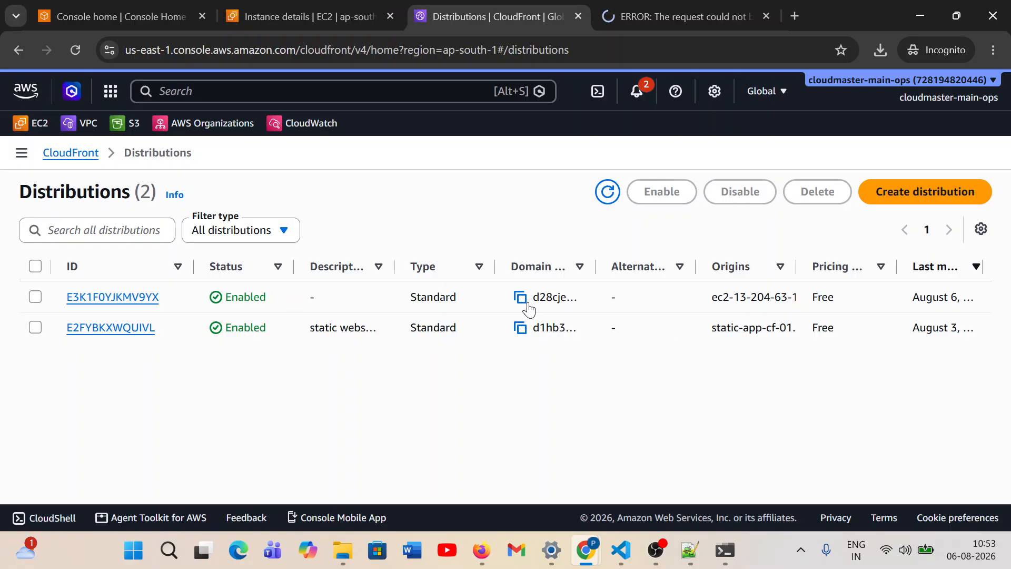
left_click(521, 298)
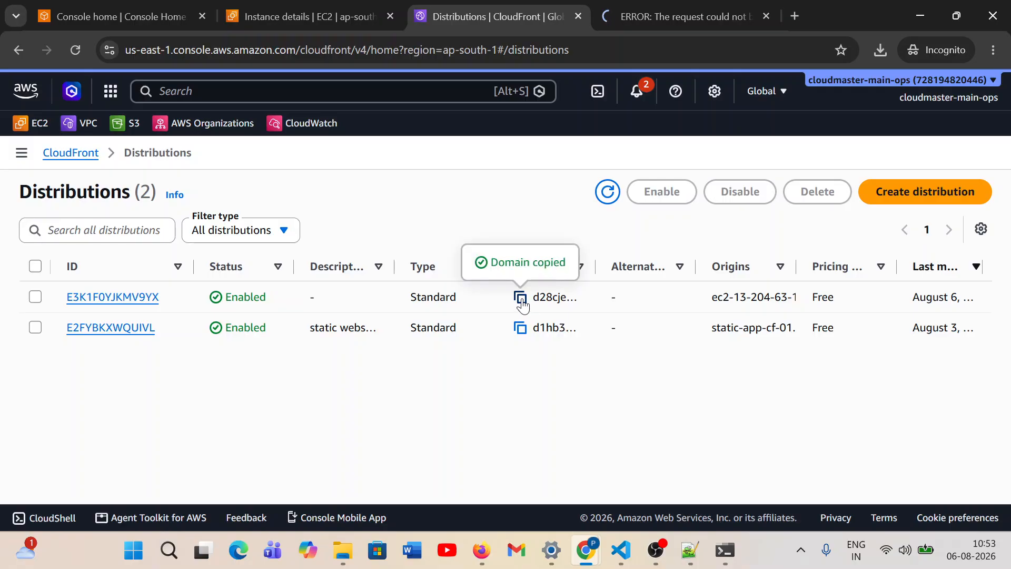
left_click(690, 551)
left_click(426, 275)
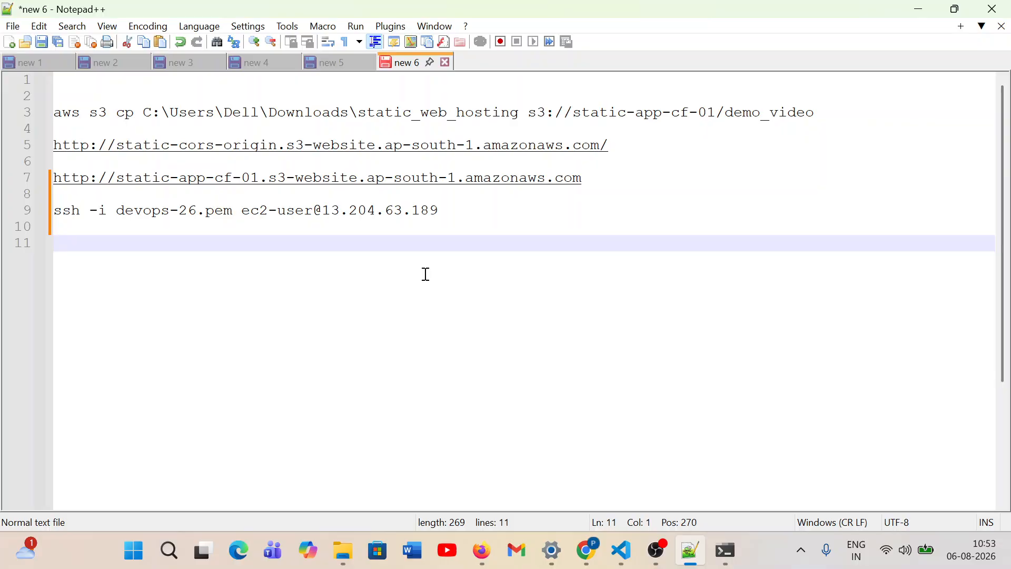
key("ctrl+v")
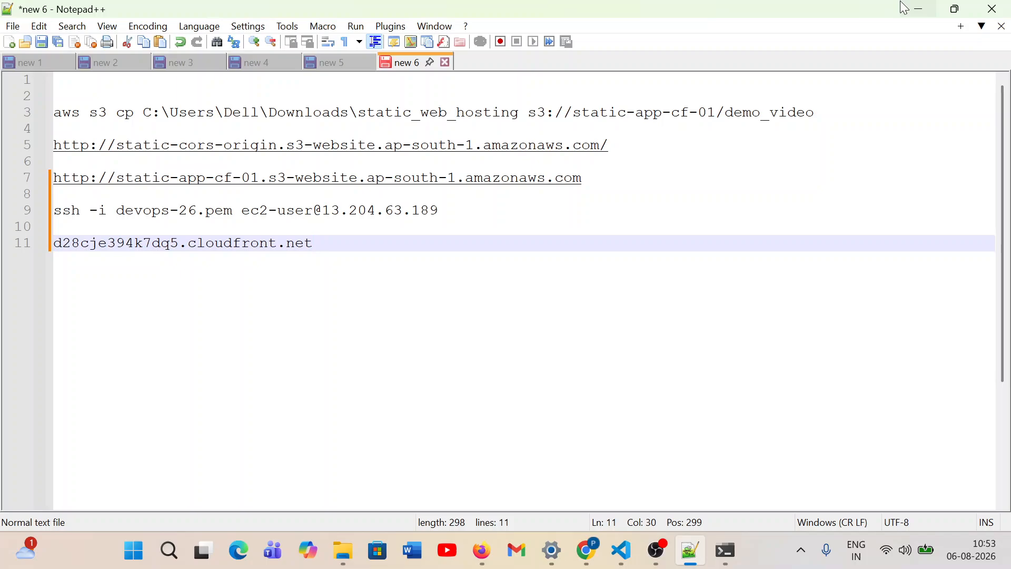
left_click(920, 9)
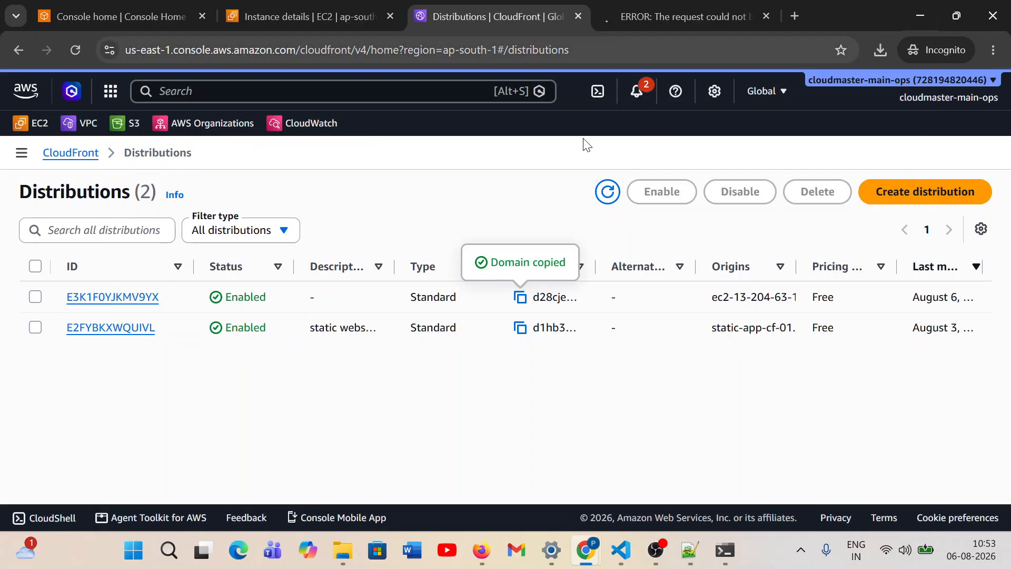
- Copy d28cje394k7dq5.cloudfront.net from distribution E3K1F0YJKMV9YX's details onto notes line 13
left_click(149, 300)
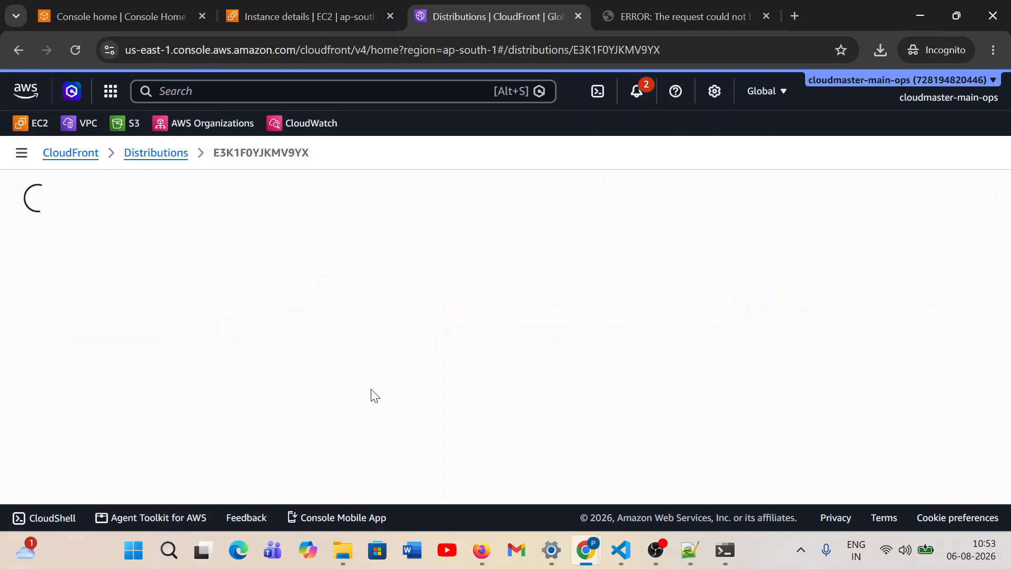
left_click(45, 283)
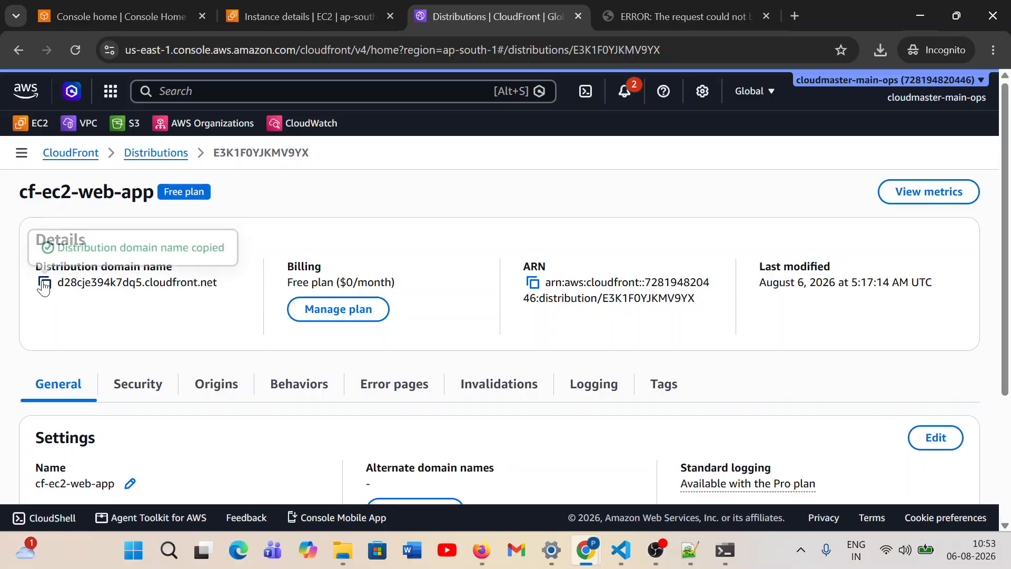
left_click(691, 550)
key("Return")
key("Return")
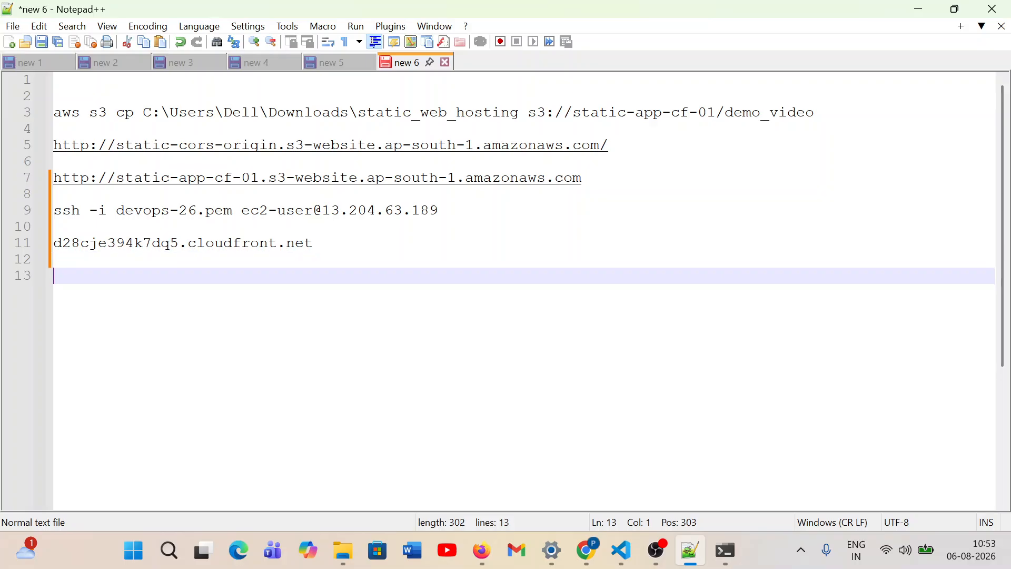
key("ctrl+v")
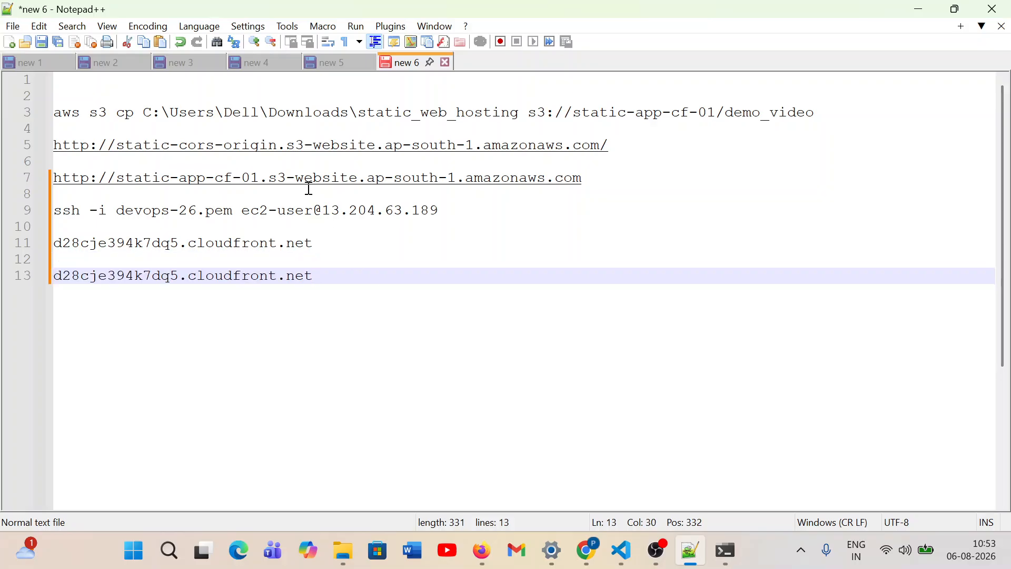
- Load d28cje394k7dq5.cloudfront.net in a new Firefox tab, then bring the Chrome console back
left_click(922, 9)
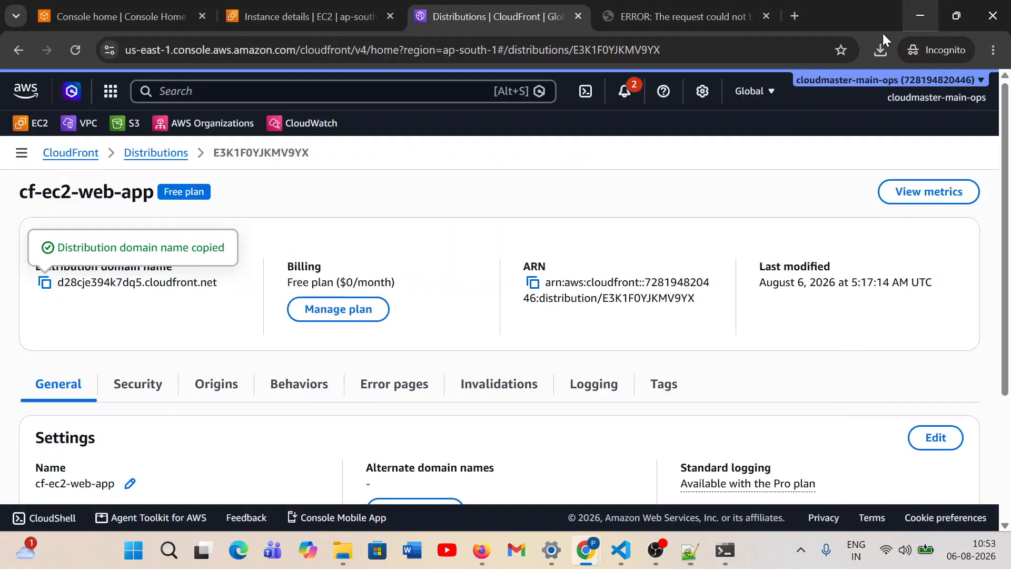
left_click(492, 549)
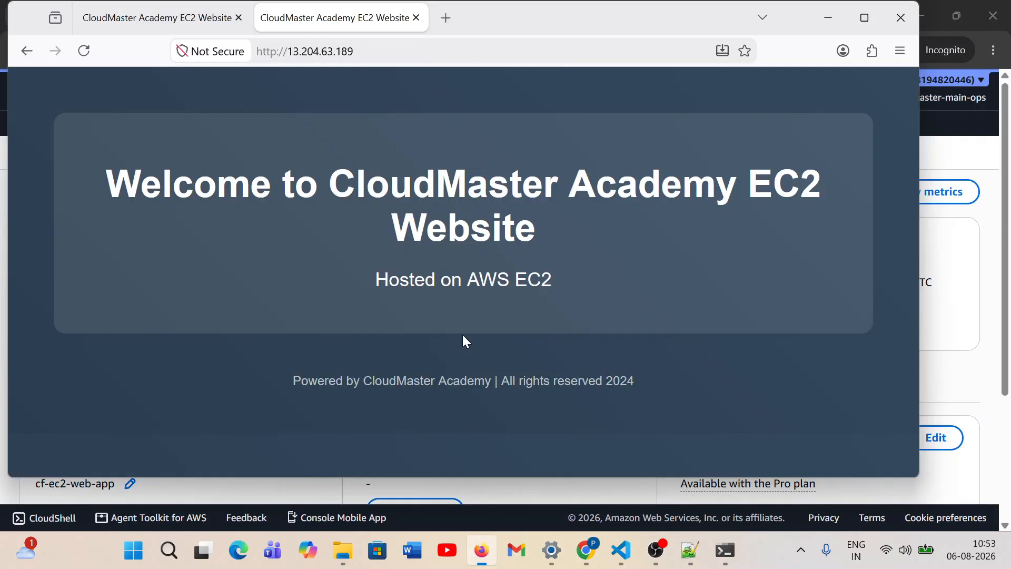
left_click(446, 18)
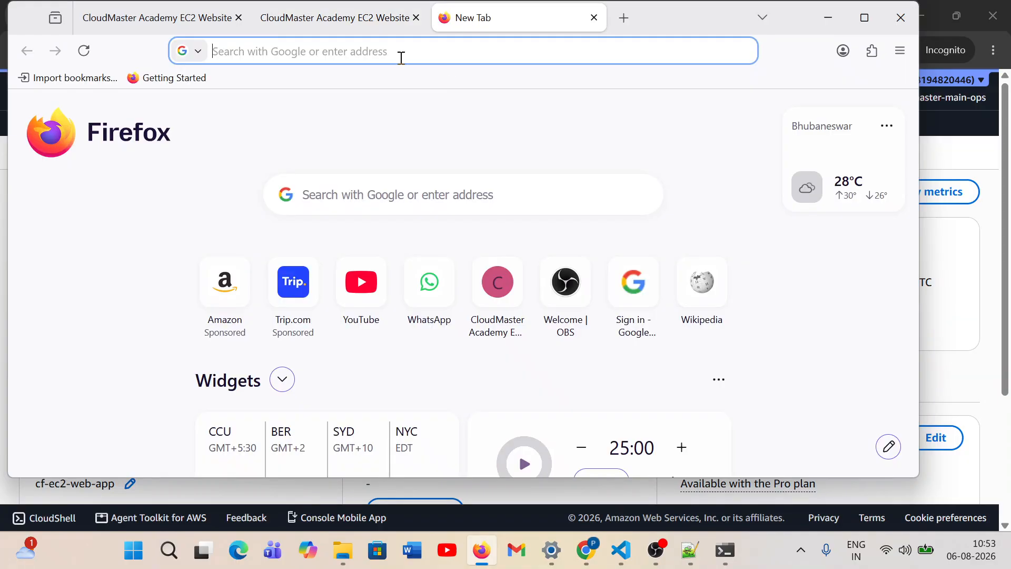
key("ctrl+v")
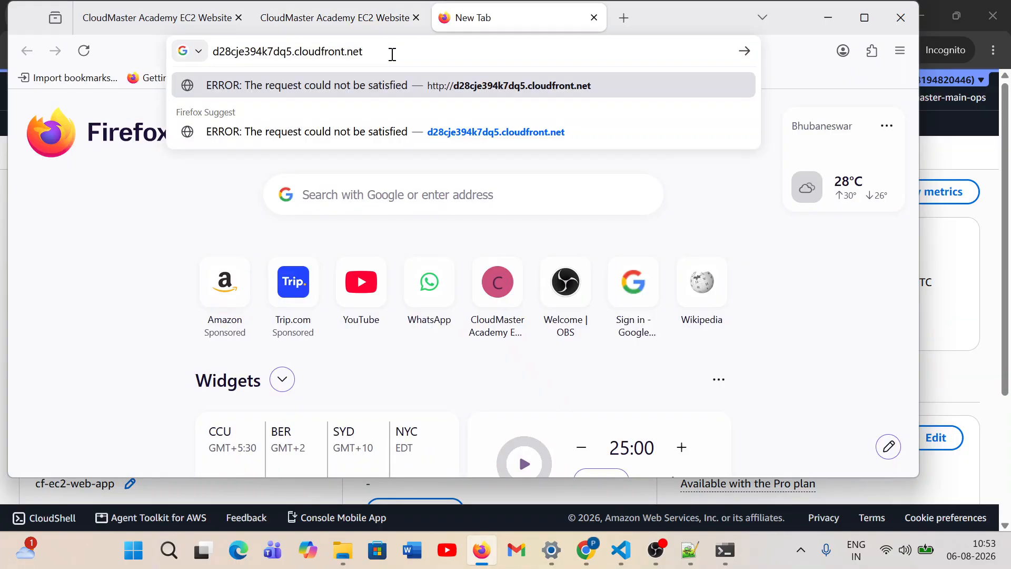
key("Return")
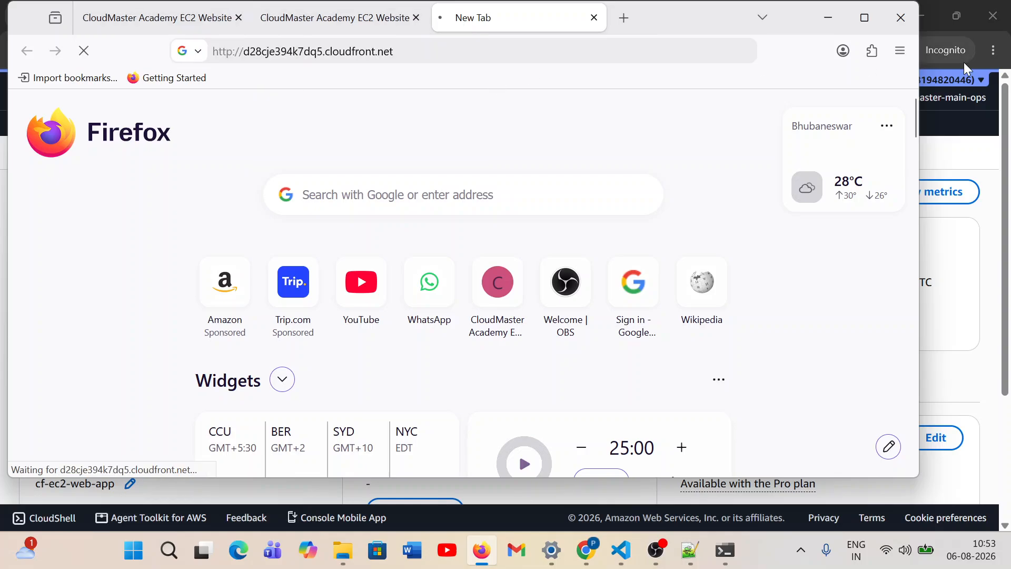
left_click(993, 306)
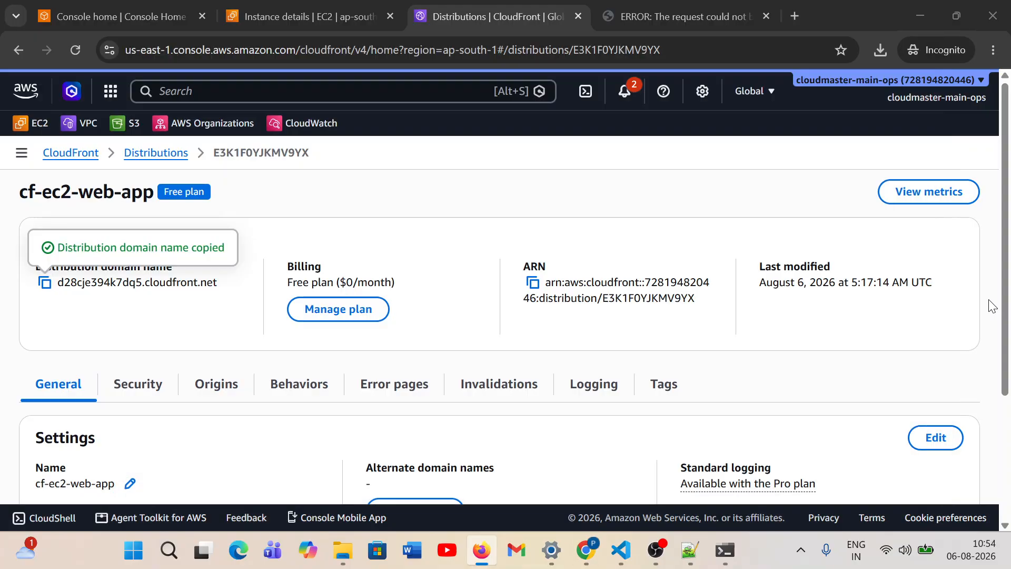
- Retry d28cje394k7dq5.cloudfront.net without https in the error tab, then return to the distribution details
left_click(664, 18)
left_click_drag(350, 45, 91, 60)
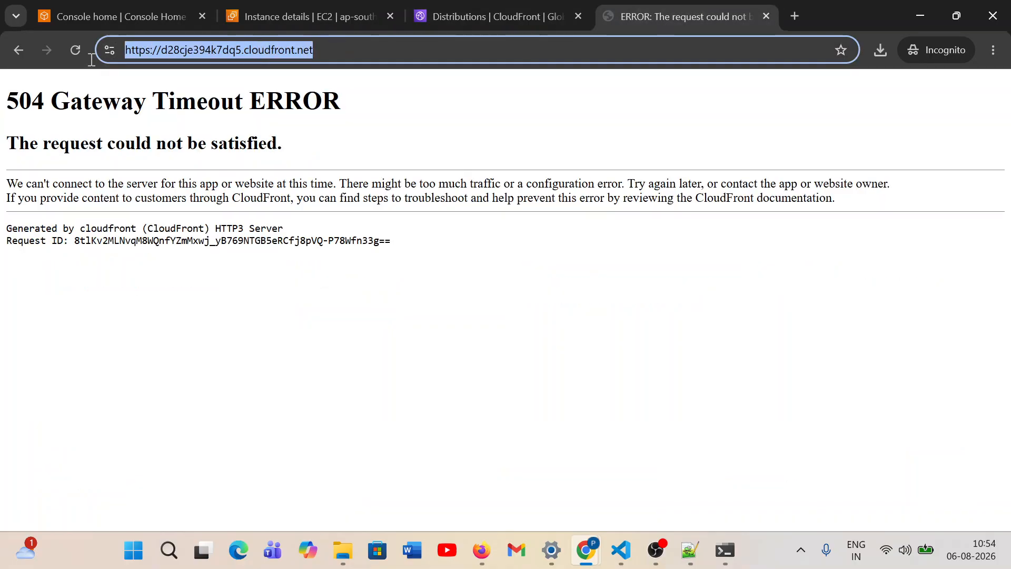
key("ctrl+v")
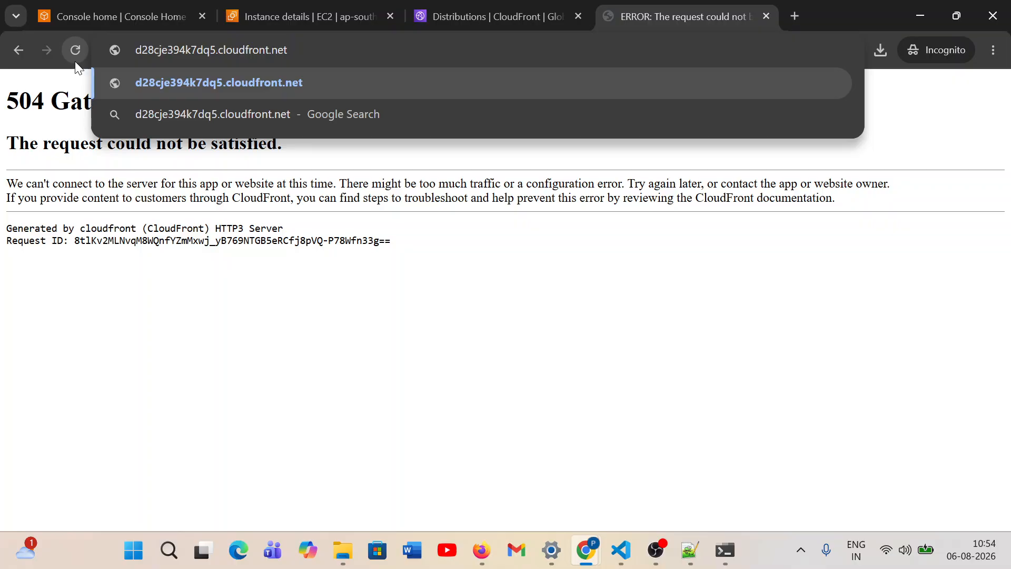
left_click(75, 51)
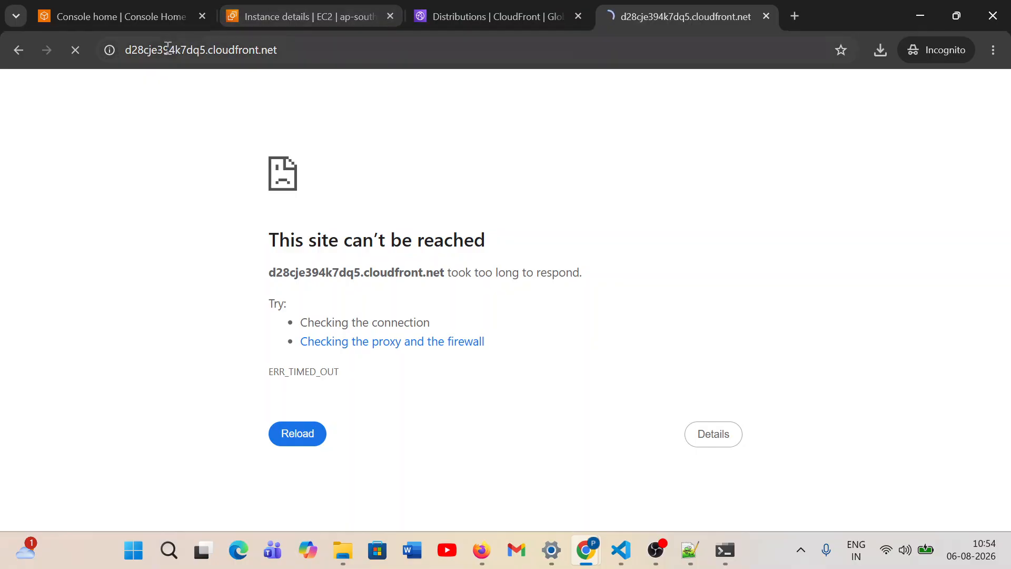
left_click(469, 15)
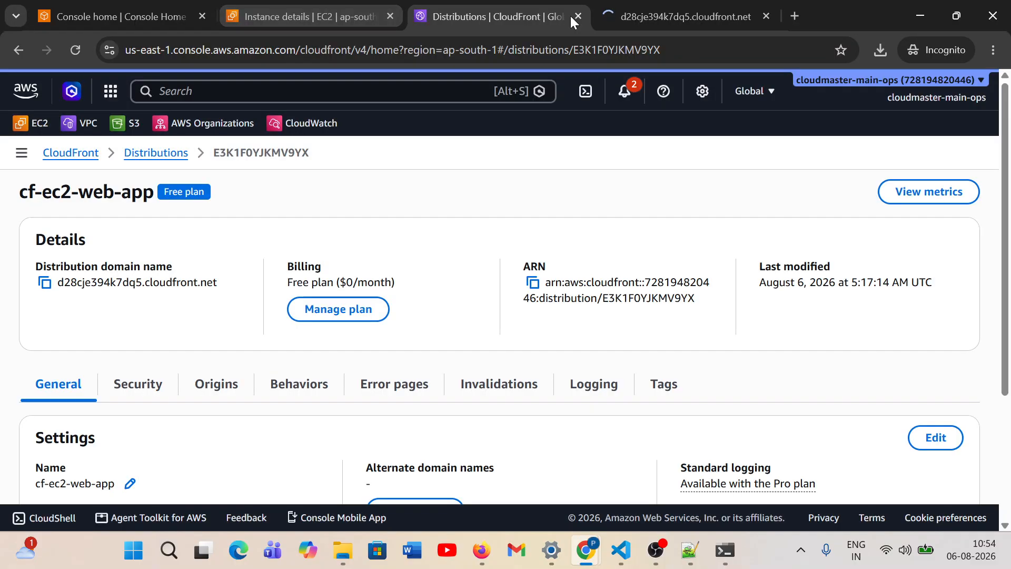
scroll(242, 395, "down", 3)
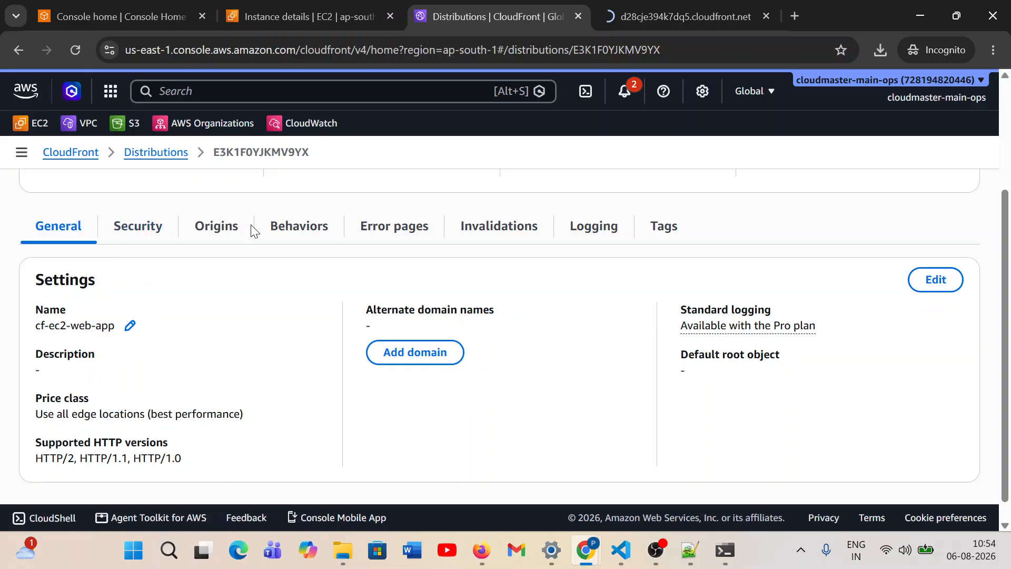
- Select the EC2 origin on the Origins tab and open it for editing
left_click(227, 227)
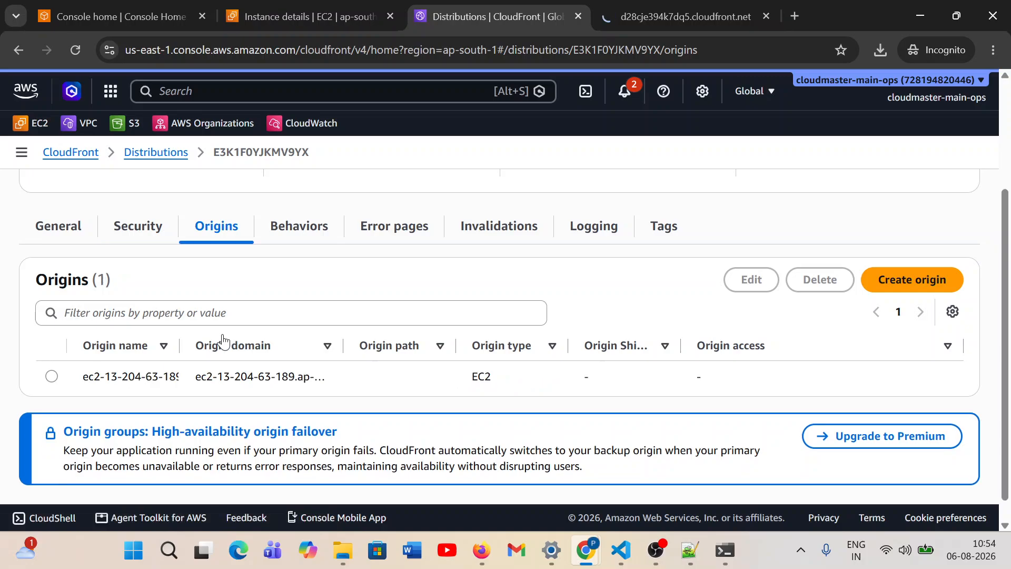
scroll(158, 327, "down", 1)
left_click(52, 352)
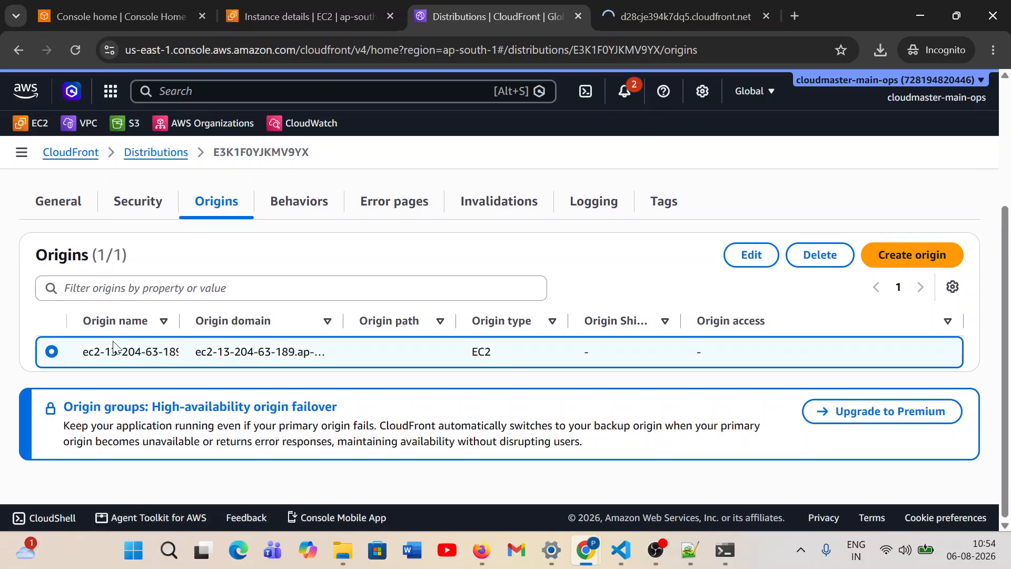
left_click(749, 263)
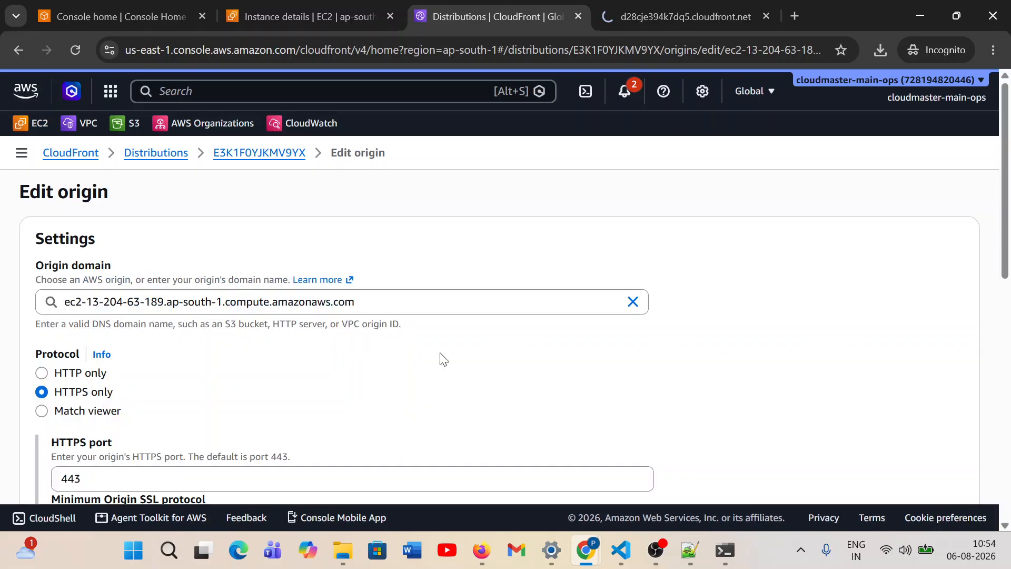
scroll(443, 359, "down", 1)
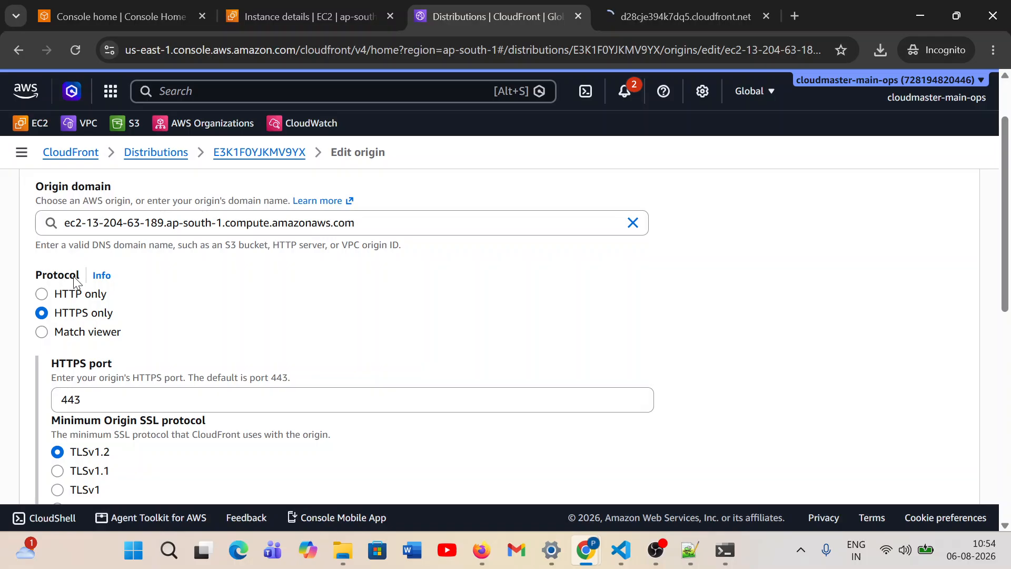
left_click_drag(48, 274, 31, 272)
left_click(202, 290)
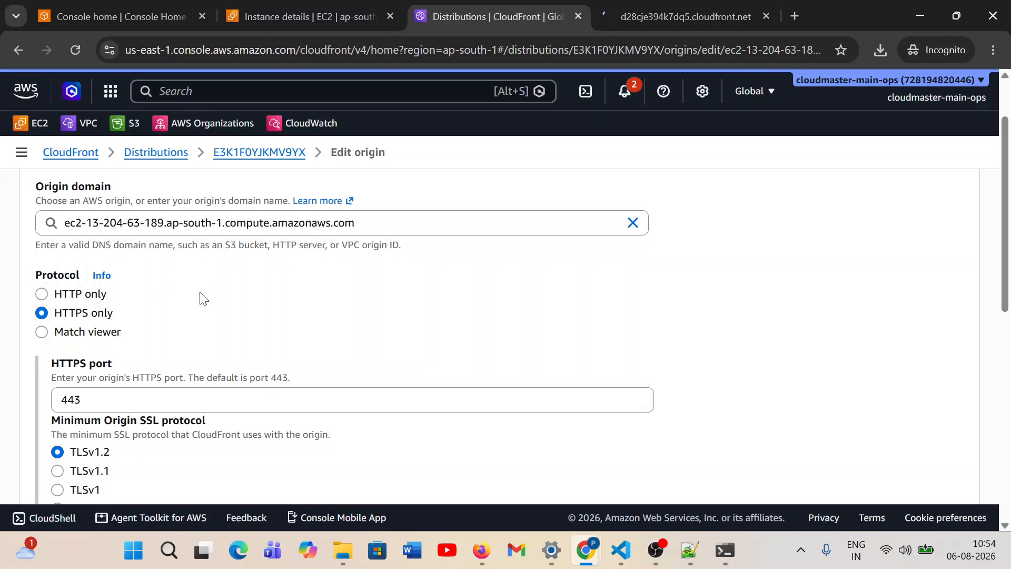
- Set the origin protocol to HTTP only on port 80 and save the changes
left_click(42, 295)
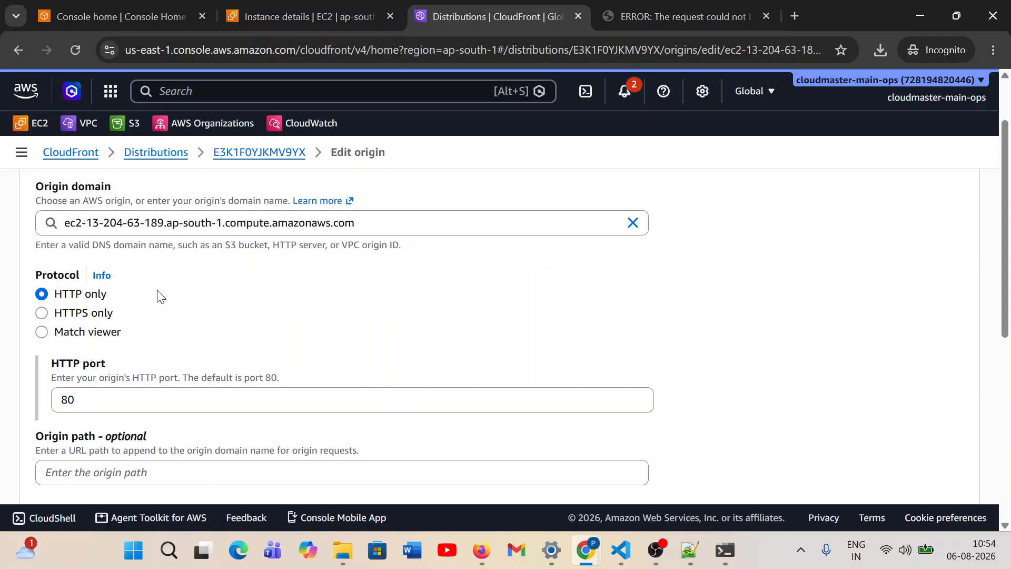
left_click(41, 314)
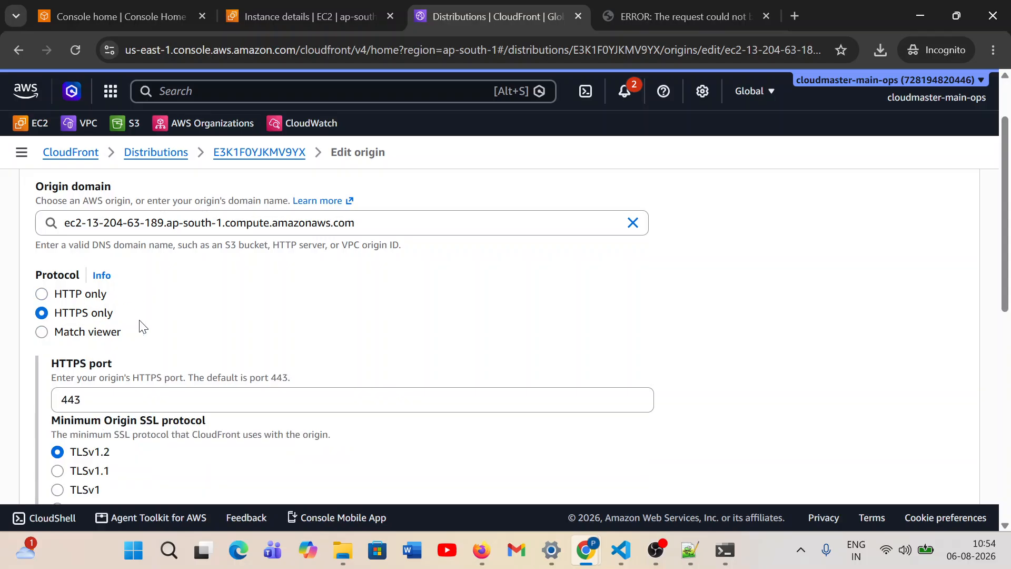
left_click_drag(54, 314, 122, 335)
left_click(127, 318)
left_click(44, 296)
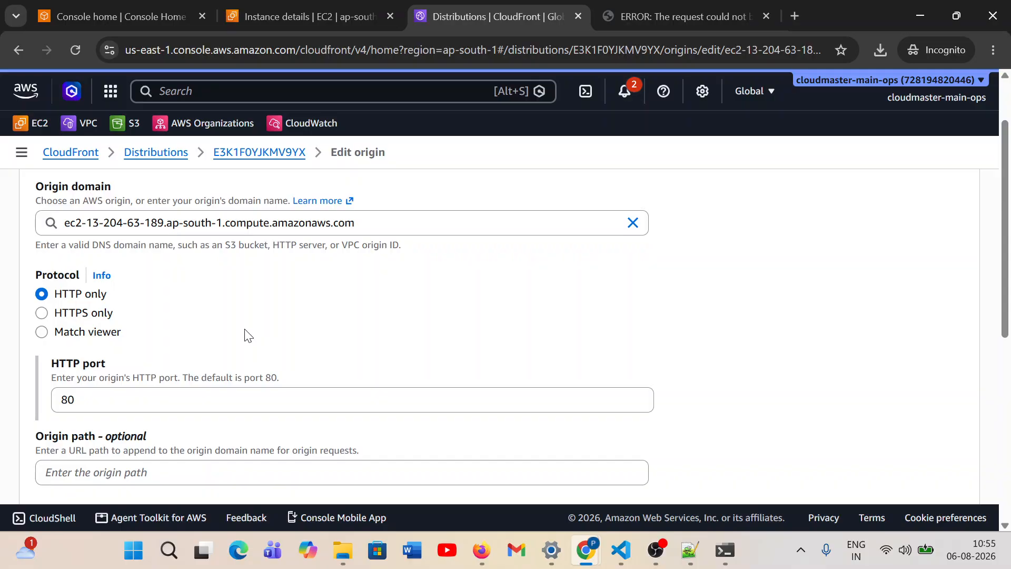
scroll(245, 335, "down", 7)
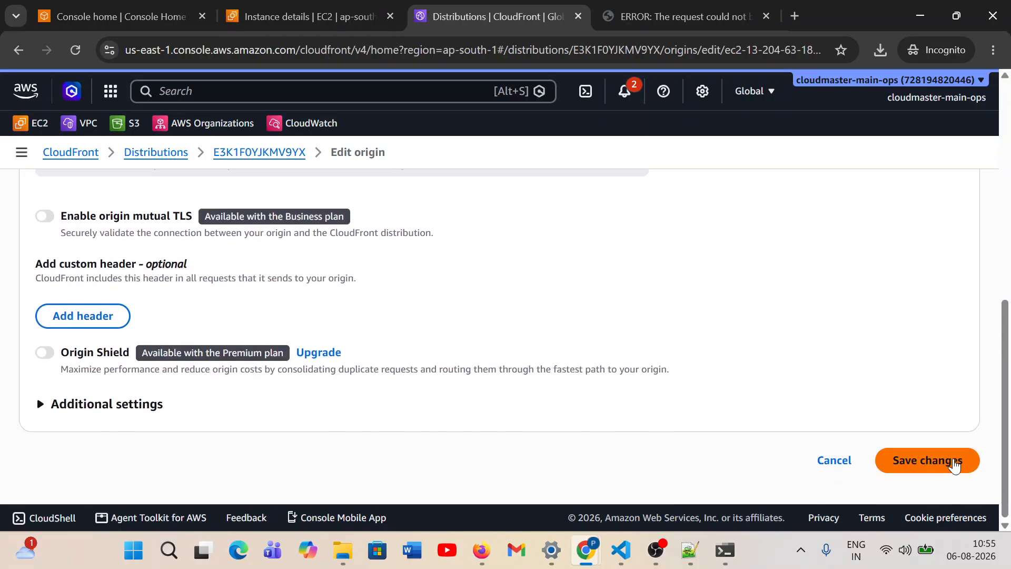
left_click(955, 466)
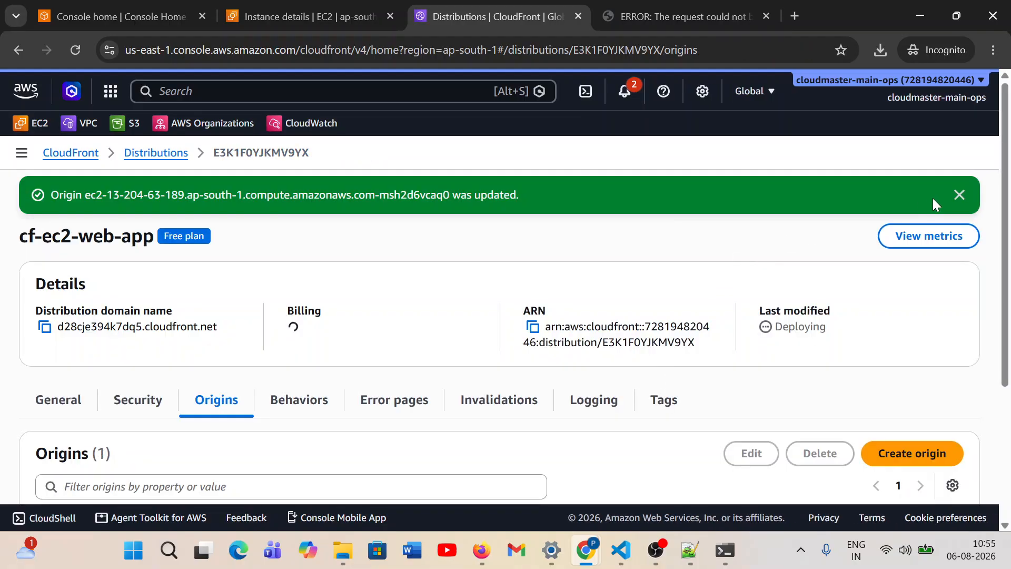
- Dismiss the update banner and reload d28cje394k7dq5.cloudfront.net, now showing the CloudMaster Academy site
left_click(960, 194)
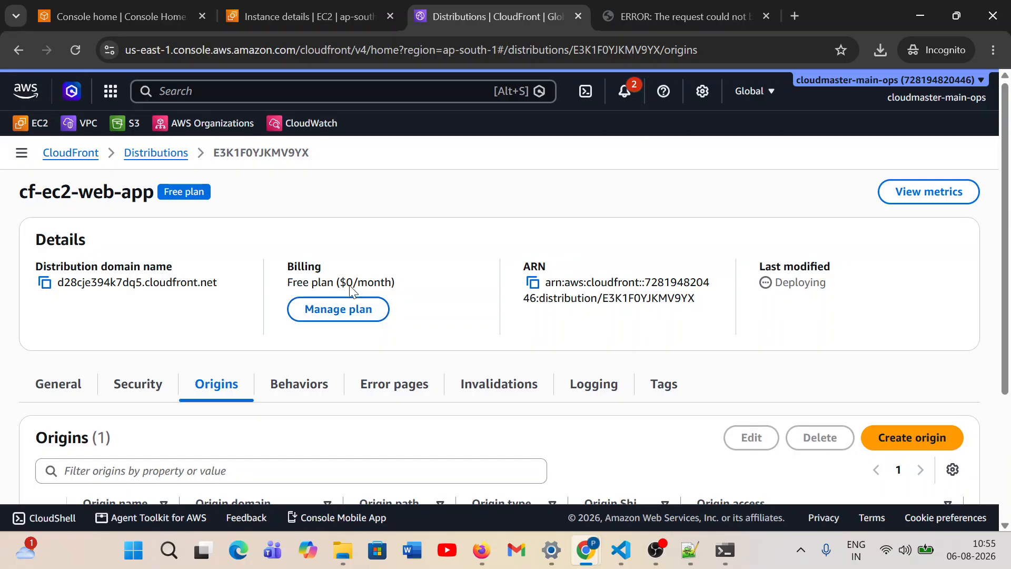
left_click_drag(838, 286, 771, 268)
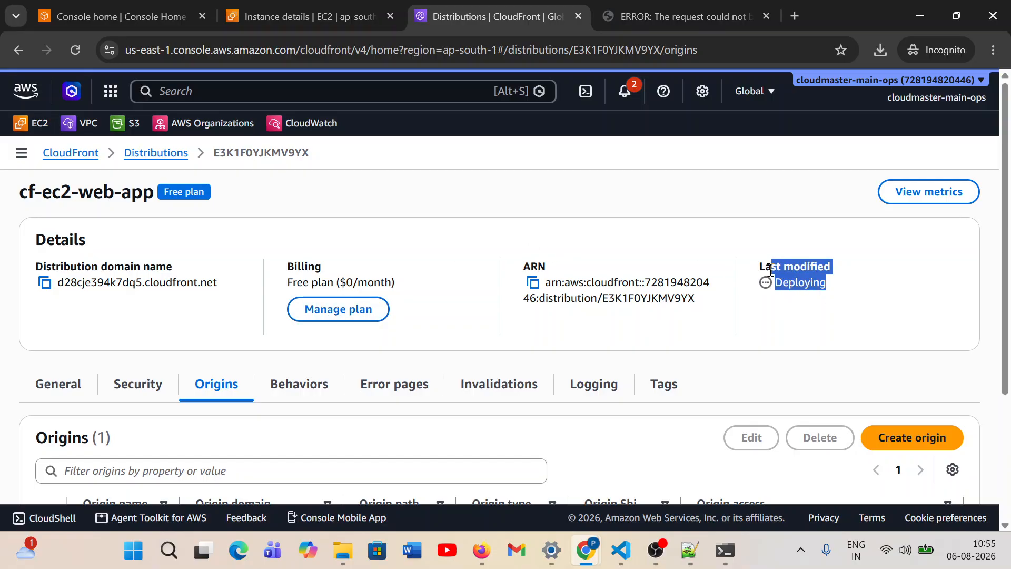
left_click(785, 321)
left_click(705, 21)
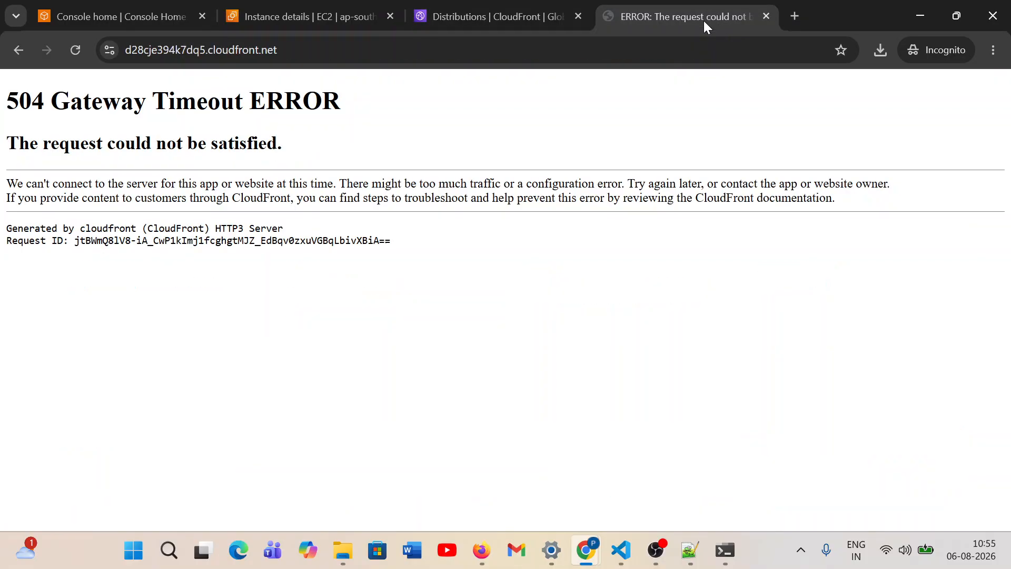
left_click(74, 50)
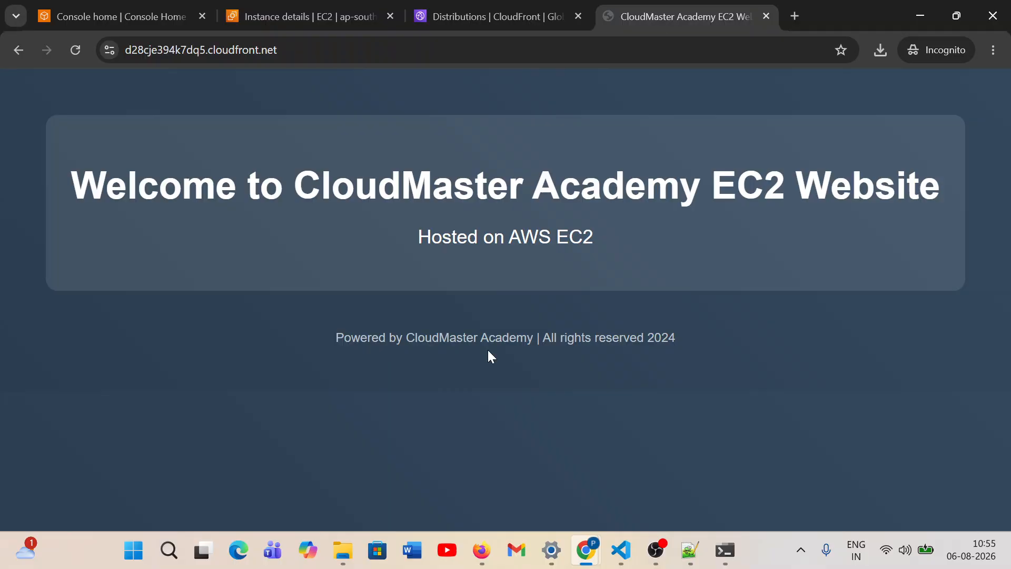
left_click(338, 48)
left_click(338, 48)
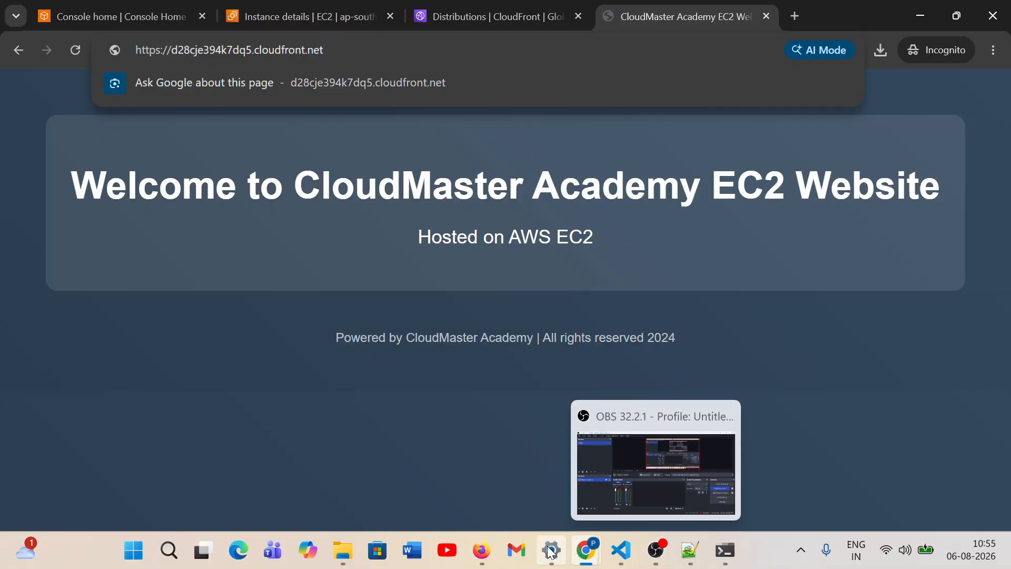
- Reload the CloudFront address in Firefox and compare it with the local file and EC2 IP tabs
left_click(482, 550)
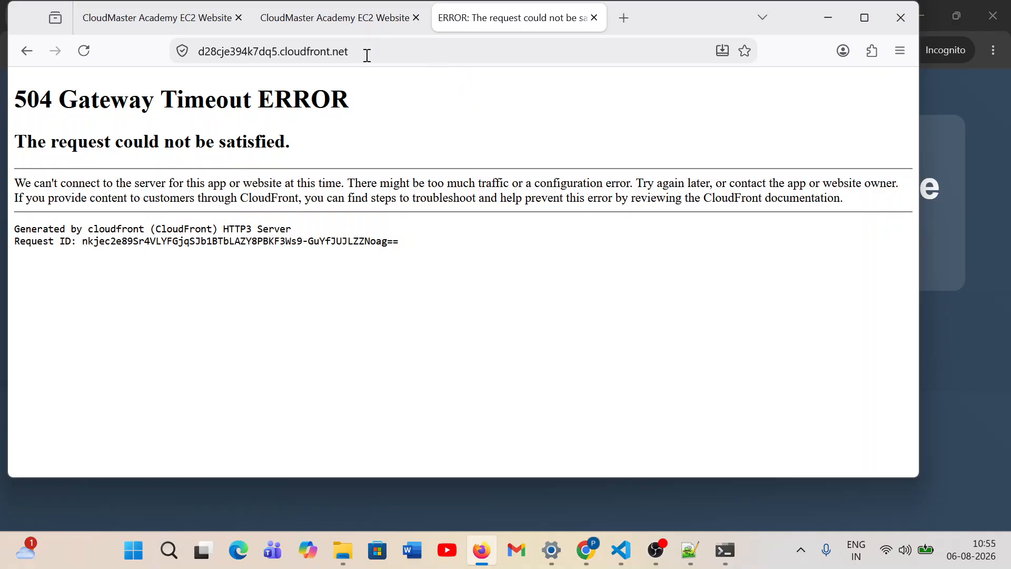
left_click(74, 55)
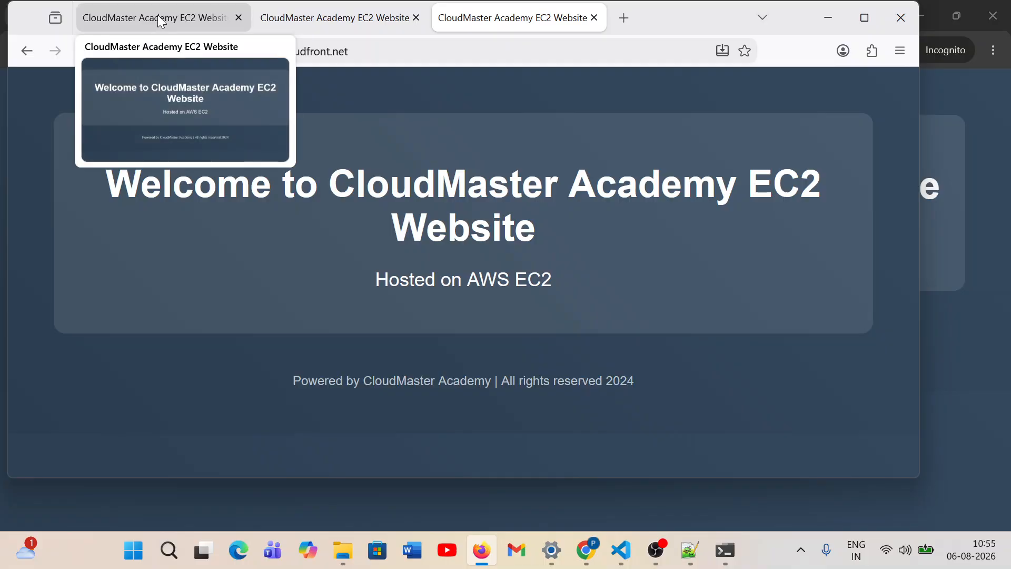
left_click(190, 21)
left_click(327, 20)
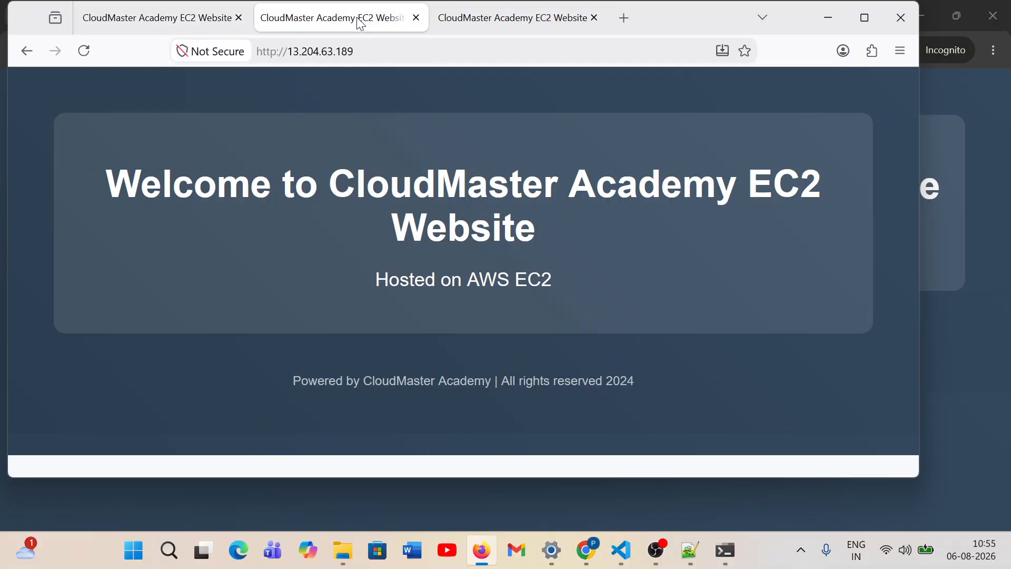
left_click(497, 17)
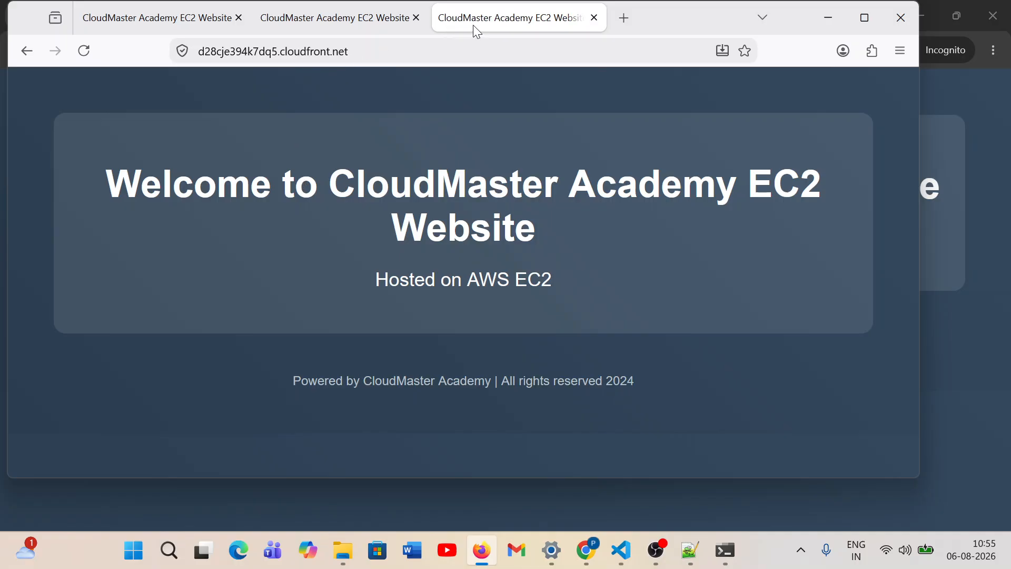
left_click(326, 23)
left_click(182, 24)
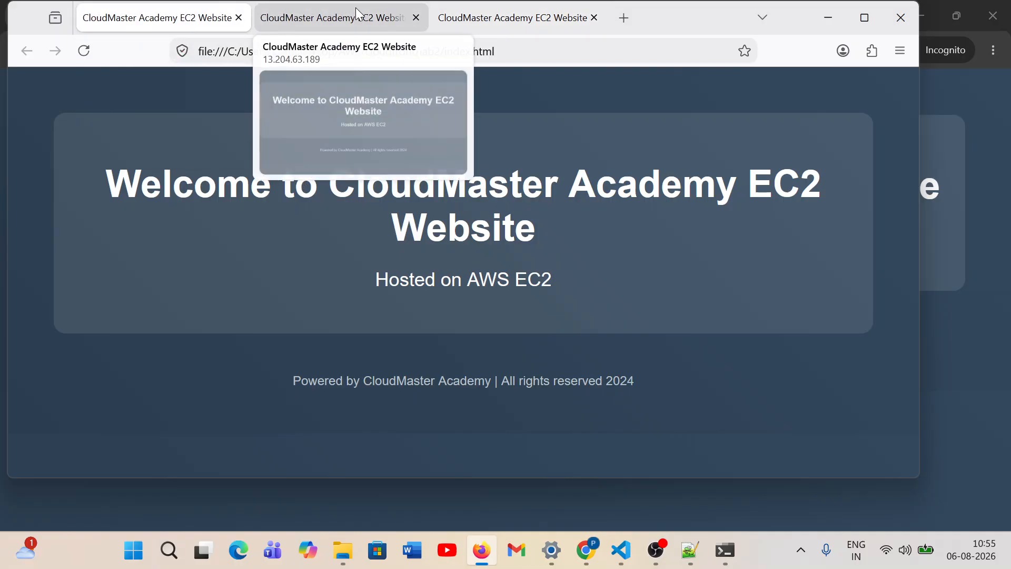
left_click(356, 11)
left_click(498, 15)
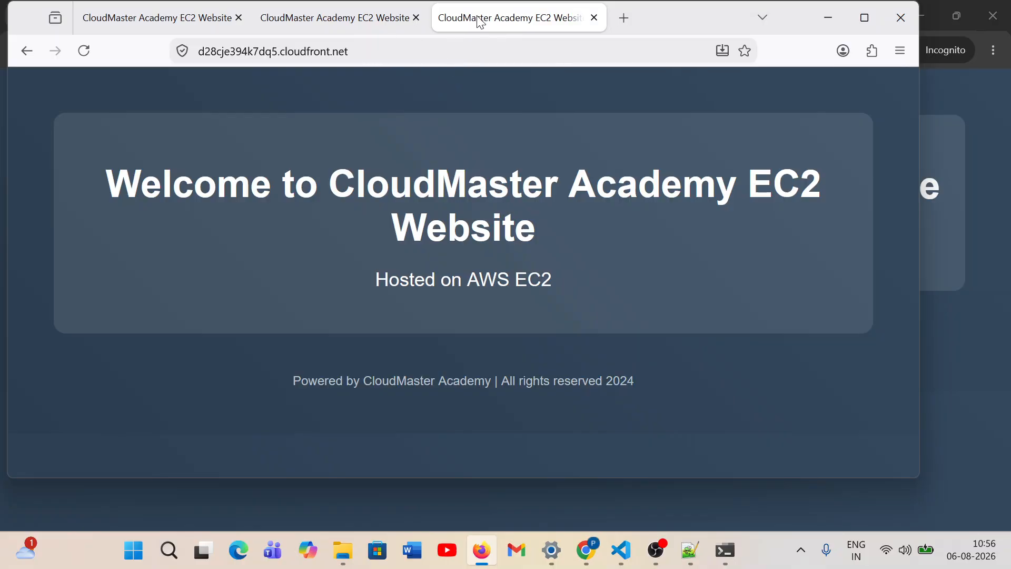
- Point out the EC2 IP and CloudFront addresses, then minimize Firefox to reveal Chrome
left_click(317, 21)
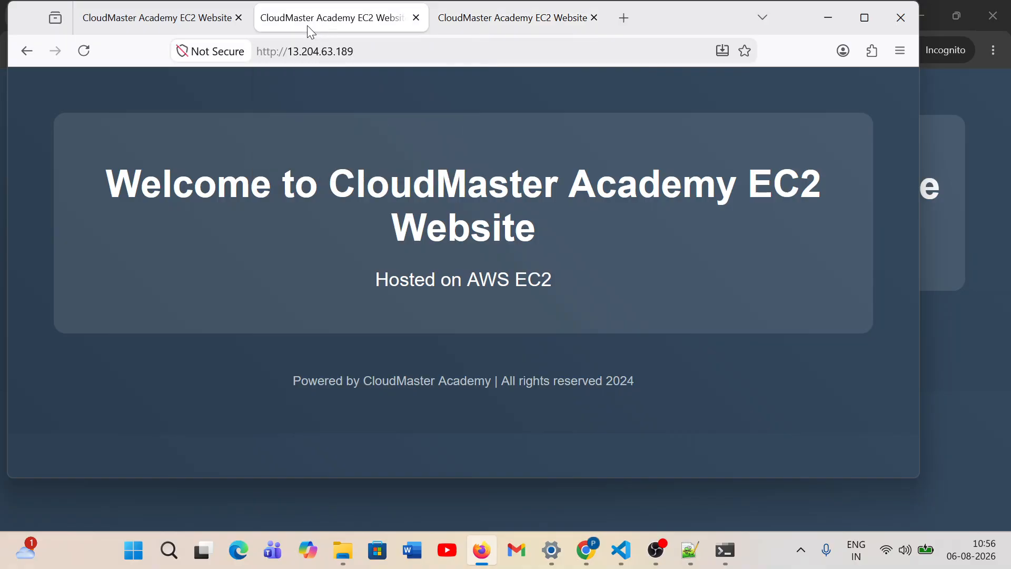
left_click(363, 50)
double_click(372, 50)
left_click(531, 12)
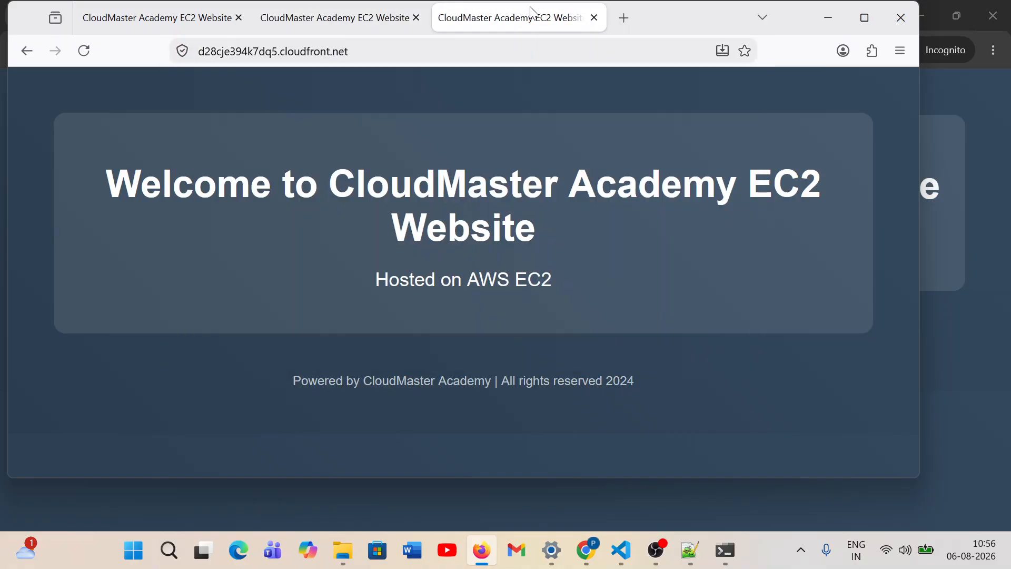
left_click(363, 49)
key("ctrl+c")
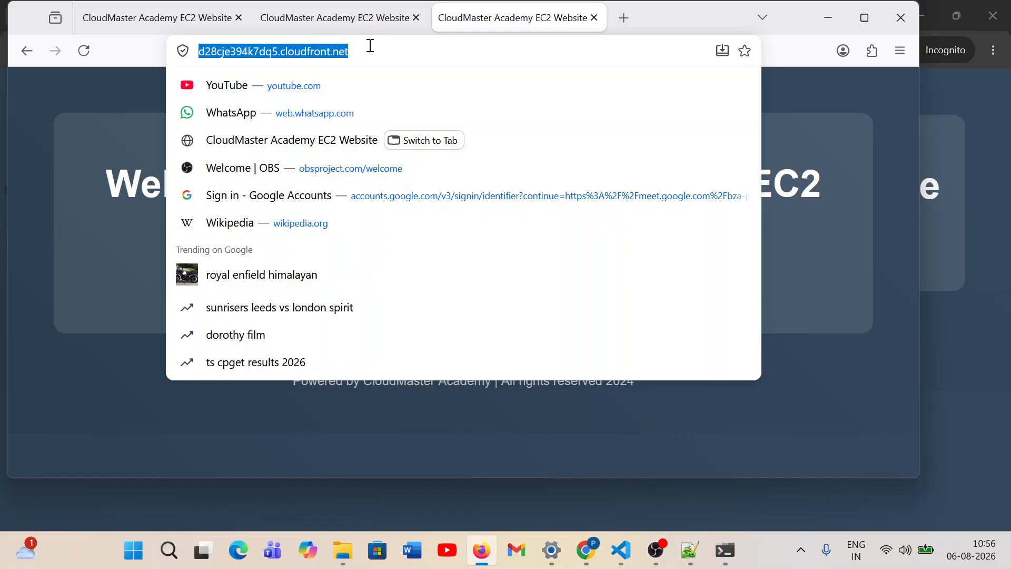
left_click(823, 9)
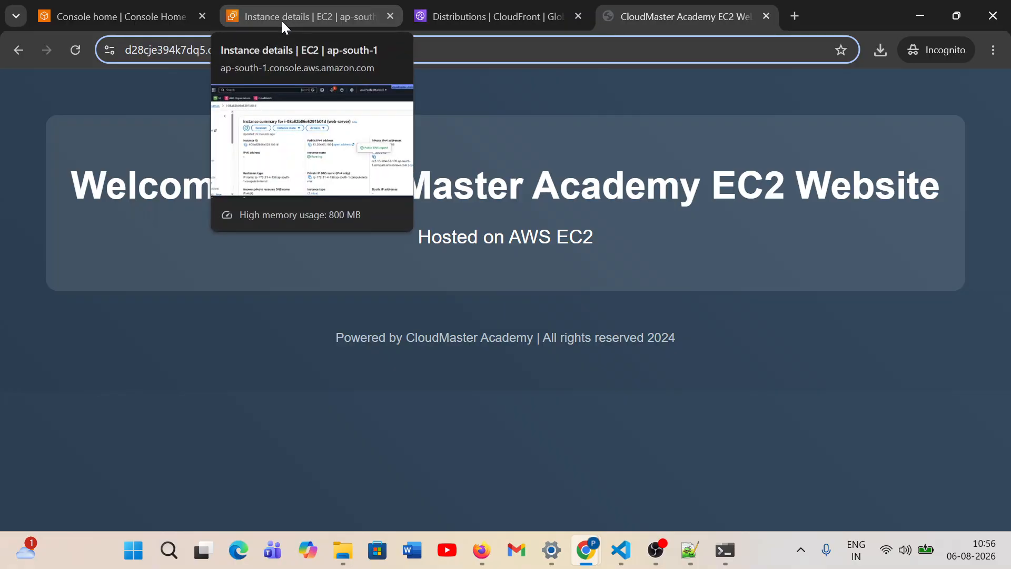
- Open geopeeker.com in a new incognito tab beside the Distributions page
left_click(456, 18)
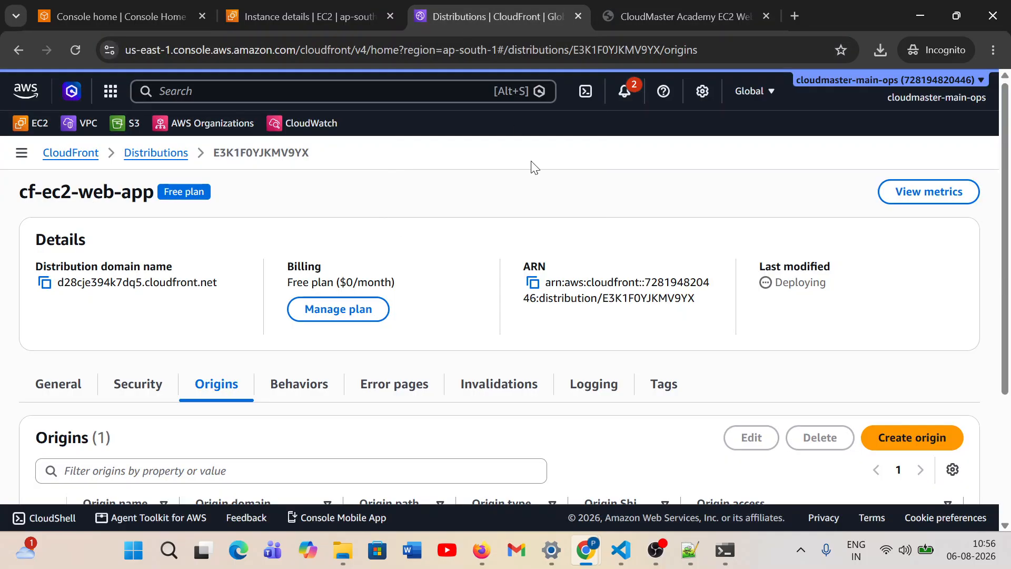
left_click(795, 16)
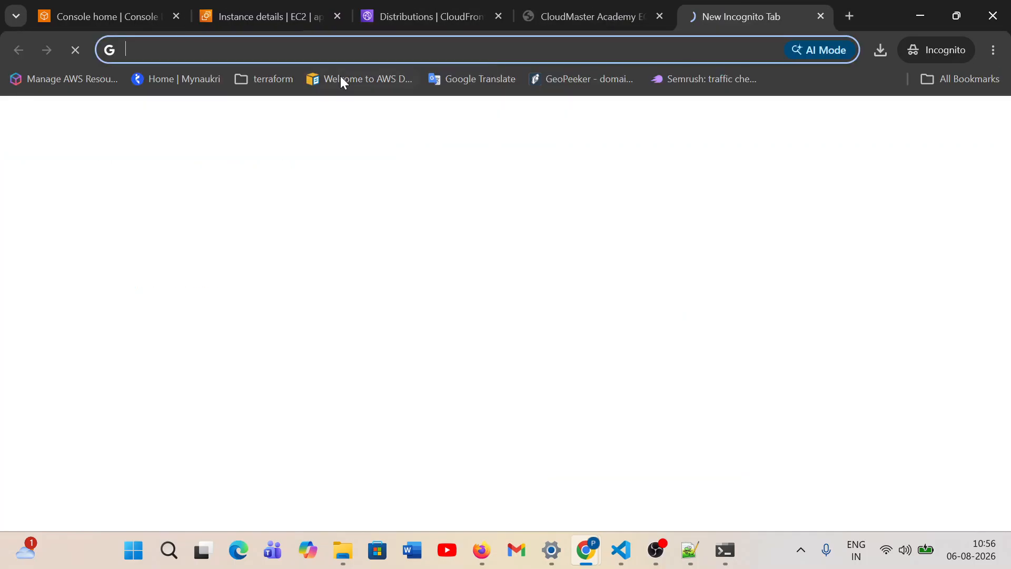
type("geop")
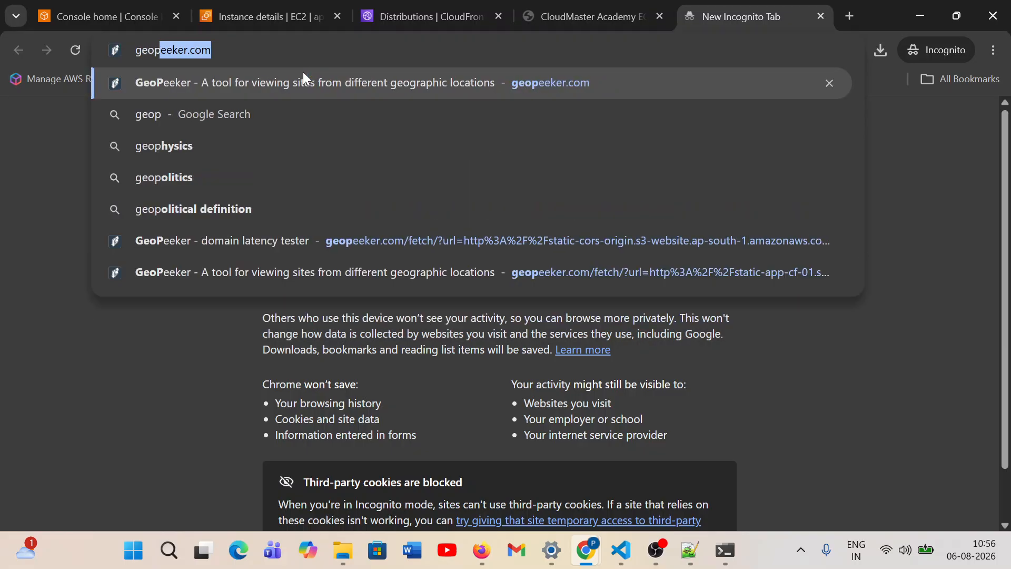
key("Return")
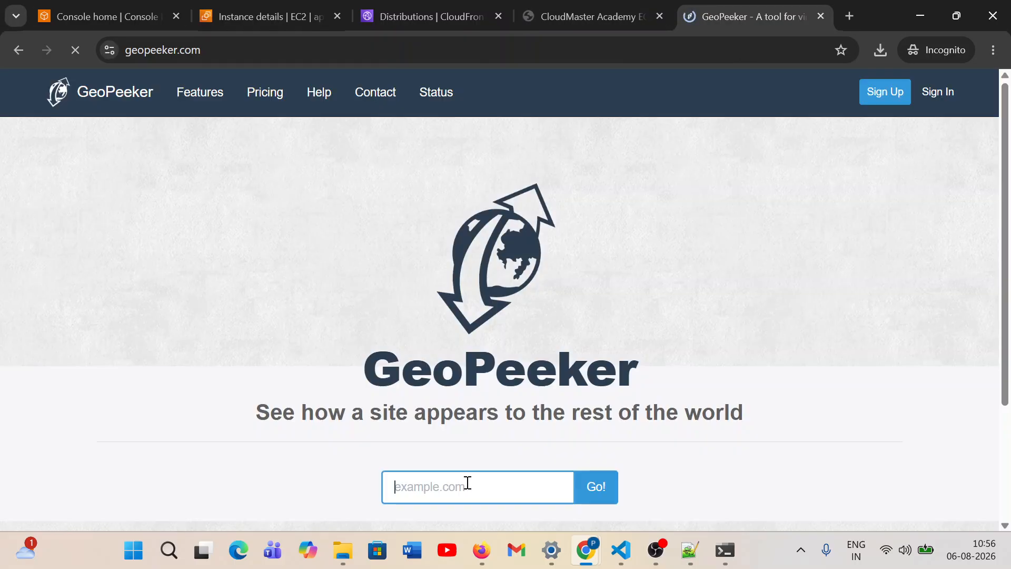
- Run a GeoPeeker worldwide check on d28cje394k7dq5.cloudfront.net, review the location results, then return to CloudFront
left_click(467, 498)
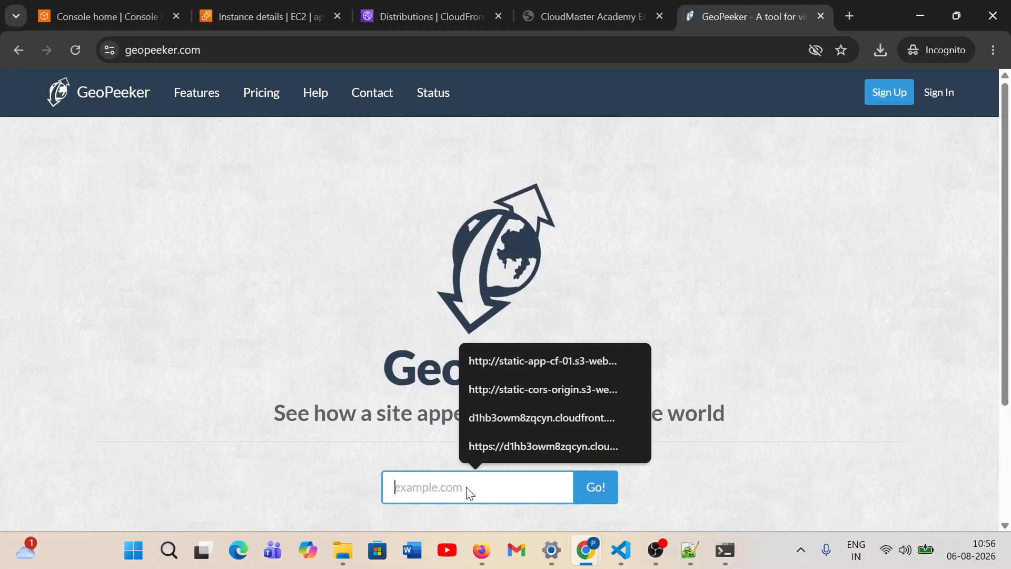
key("ctrl+v")
left_click(594, 485)
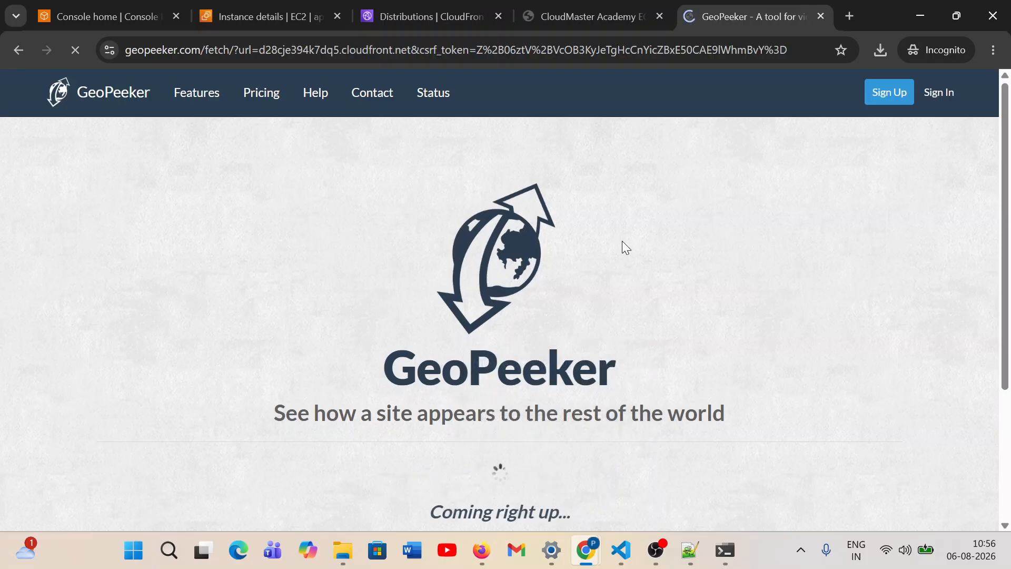
scroll(563, 298, "down", 5)
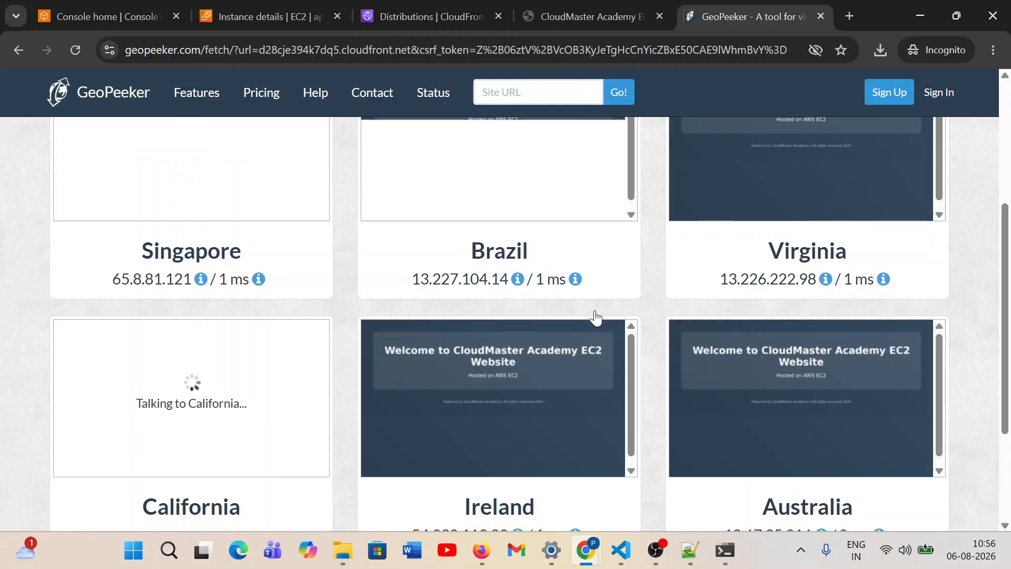
scroll(424, 395, "down", 3)
scroll(599, 382, "up", 1)
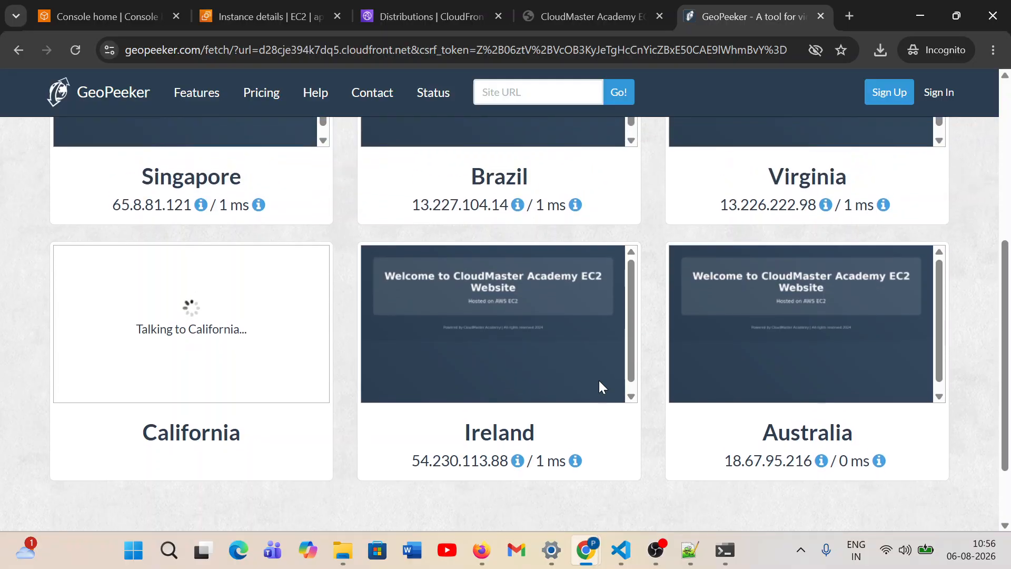
scroll(599, 382, "up", 1)
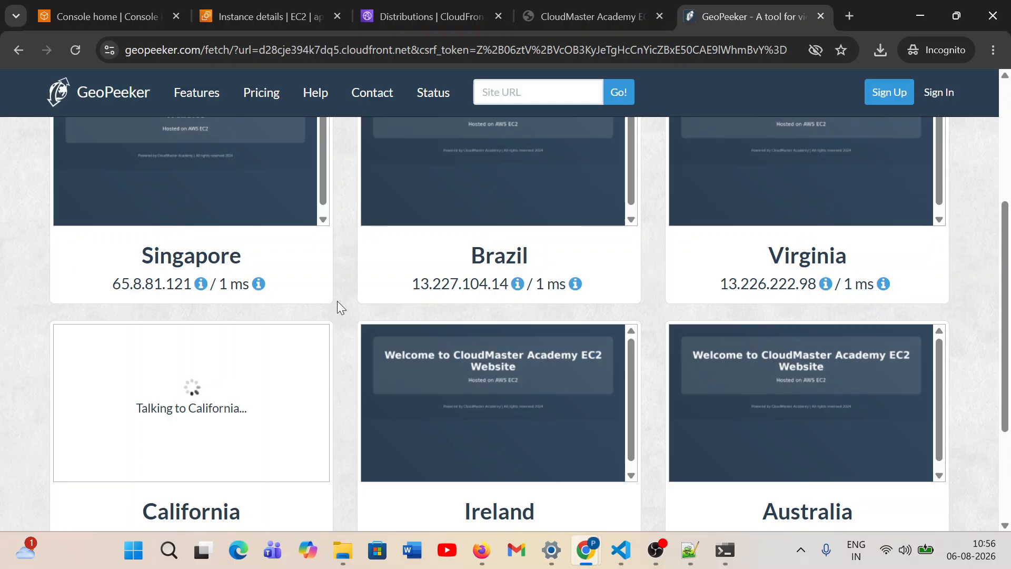
left_click(415, 15)
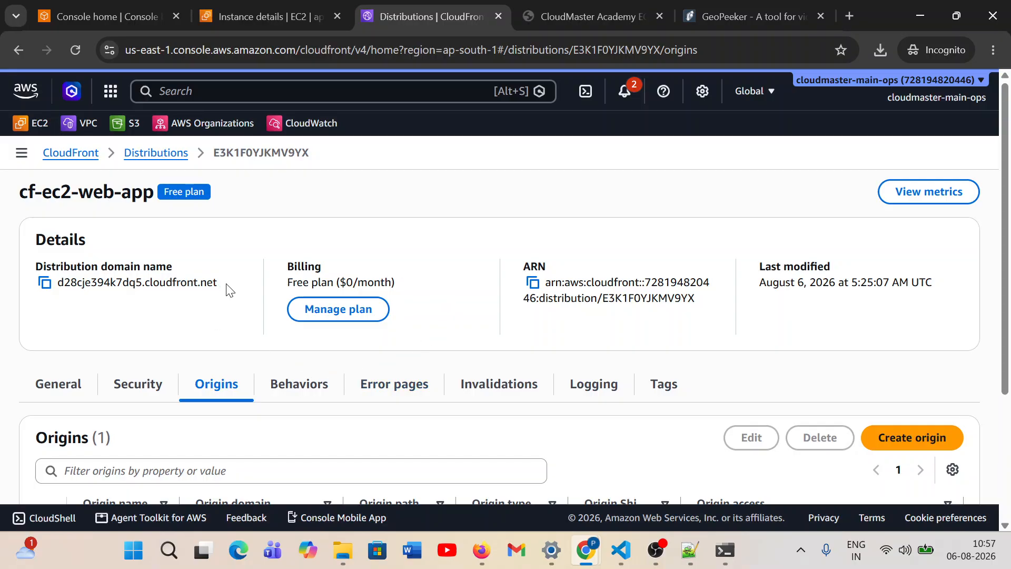
- Compare the domain d28cje394k7dq5.cloudfront.net with GeoPeeker's Australia result, then return to the distribution
left_click_drag(227, 289, 61, 287)
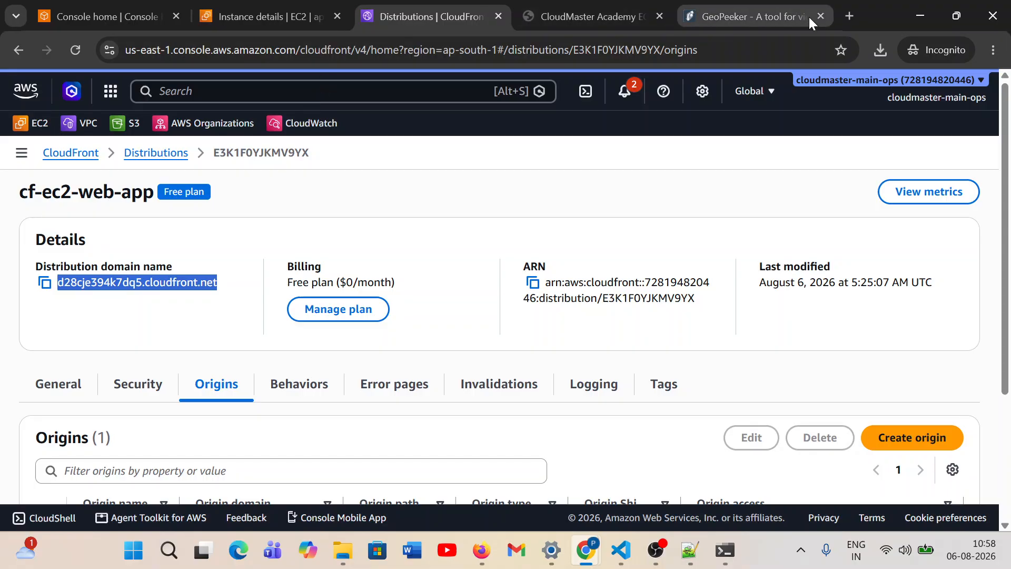
left_click(776, 23)
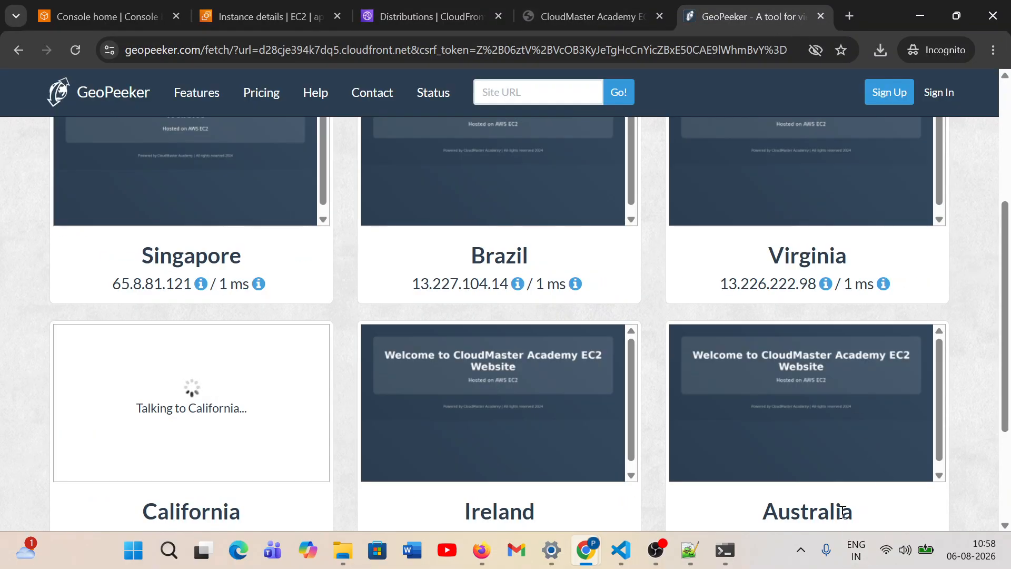
scroll(818, 412, "down", 2)
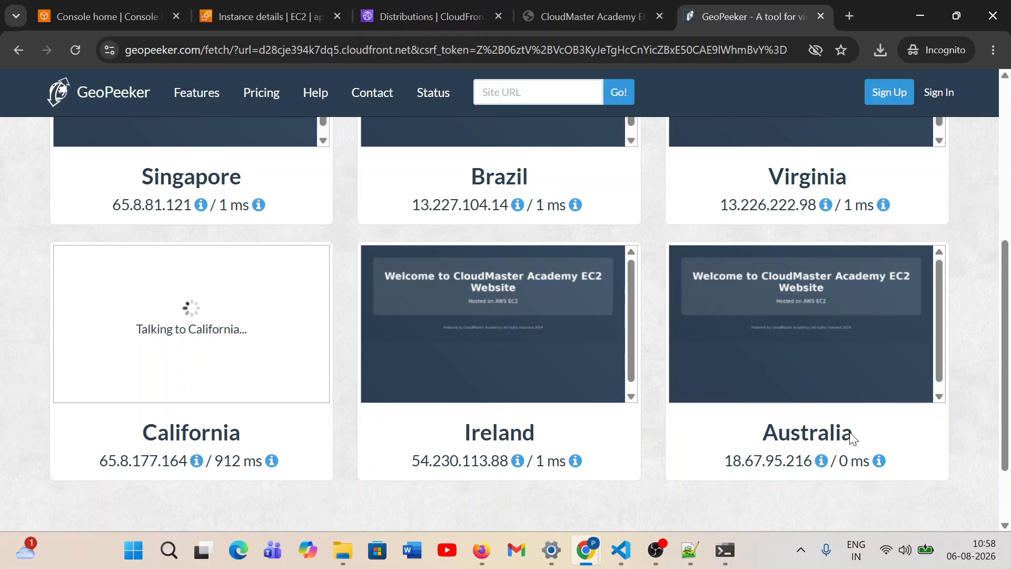
left_click_drag(853, 439, 761, 435)
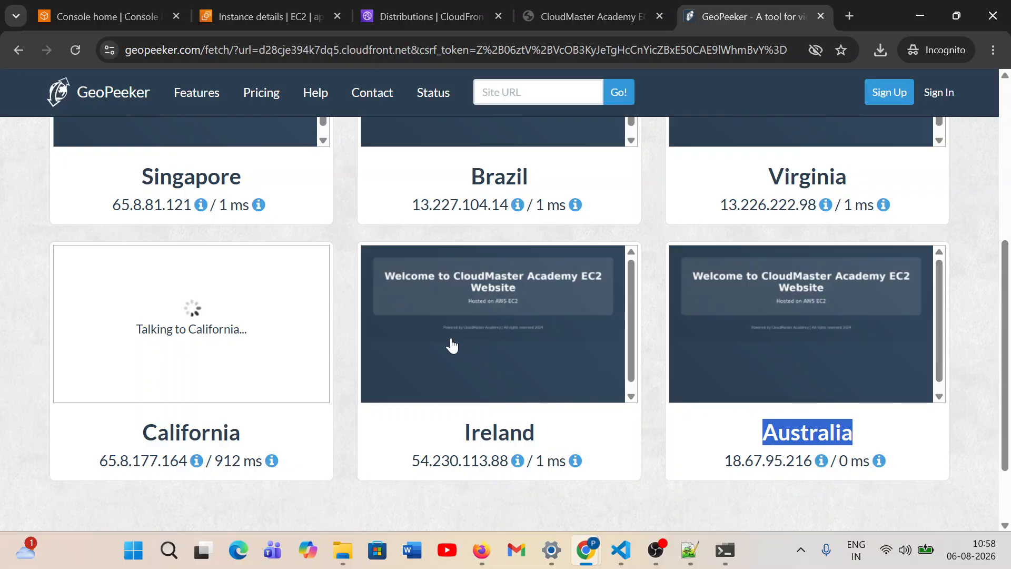
left_click(388, 17)
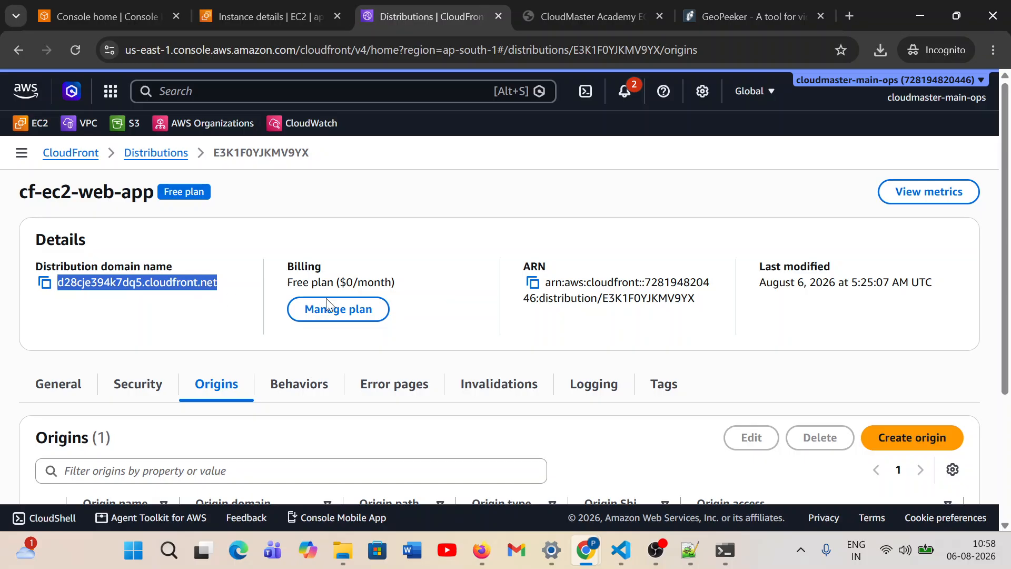
- Edit the cf-ec2-web-app Default (*) behavior and scroll down to its function associations
left_click(297, 385)
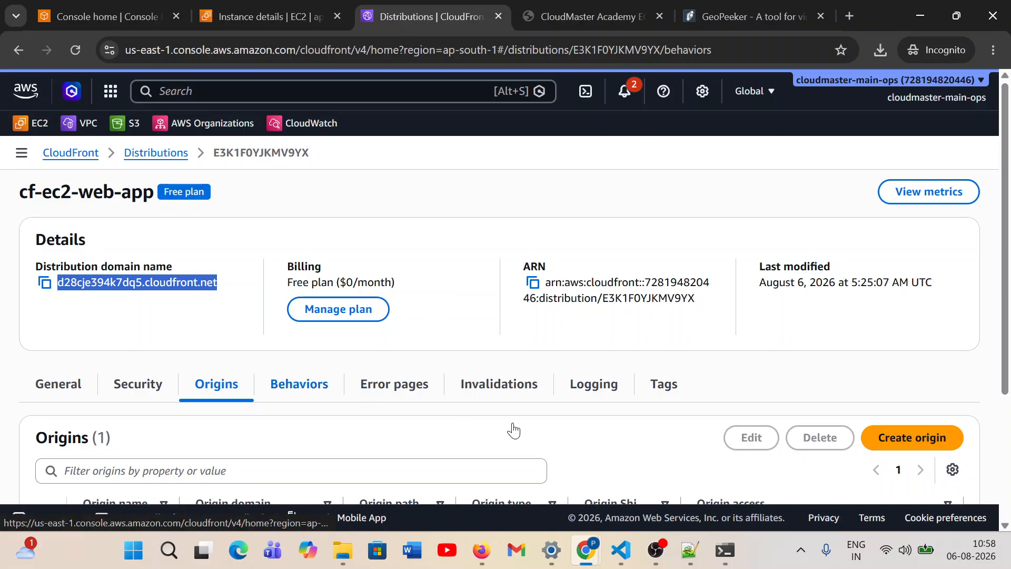
scroll(517, 429, "down", 2)
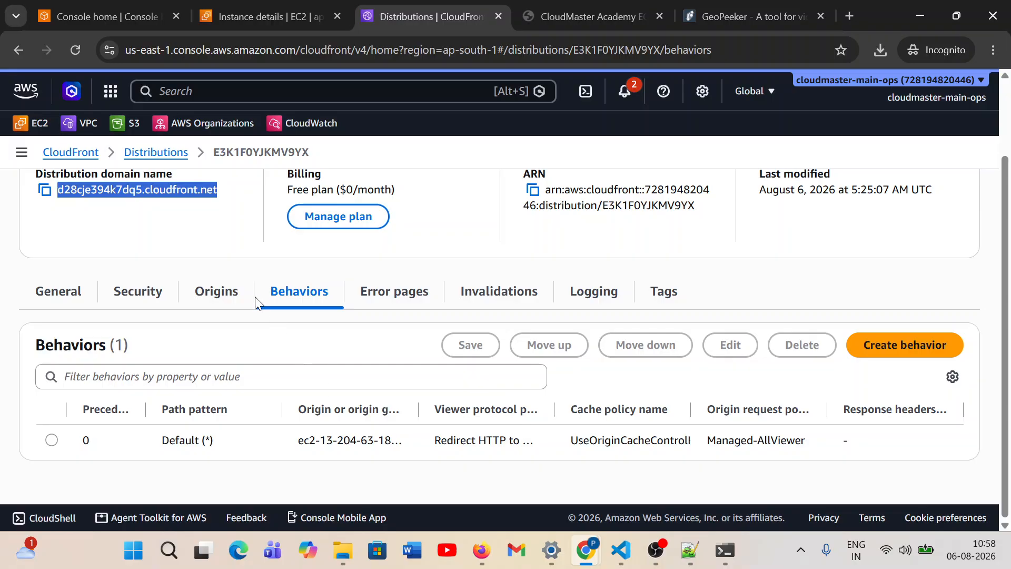
left_click(52, 440)
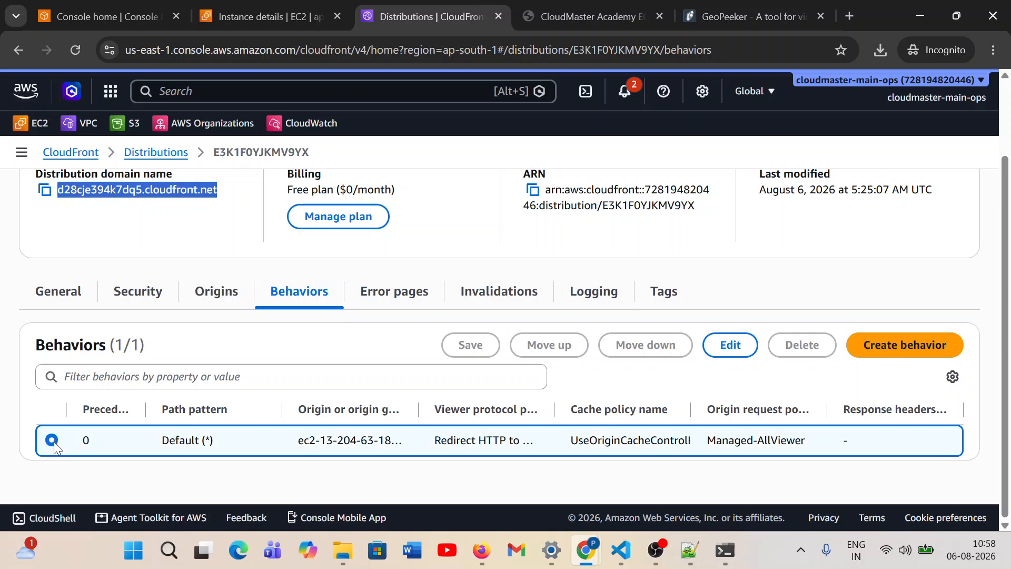
left_click(729, 345)
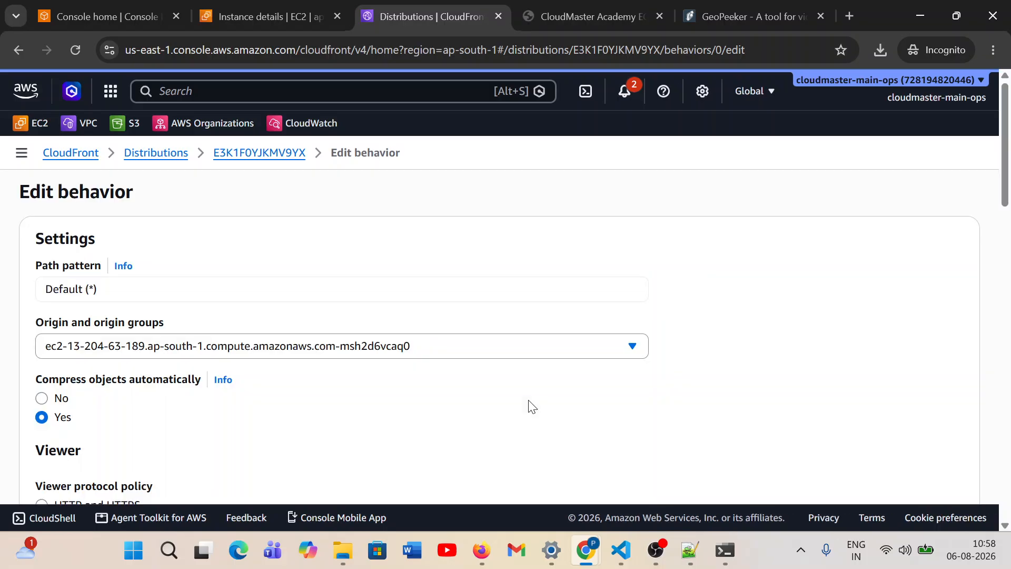
scroll(532, 406, "down", 3)
scroll(531, 406, "down", 3)
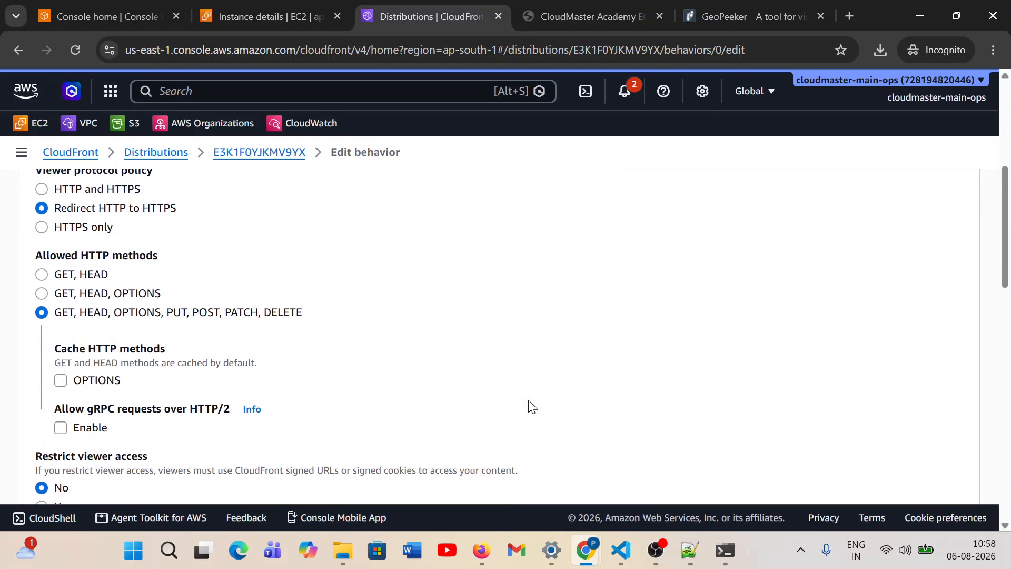
scroll(531, 406, "down", 10)
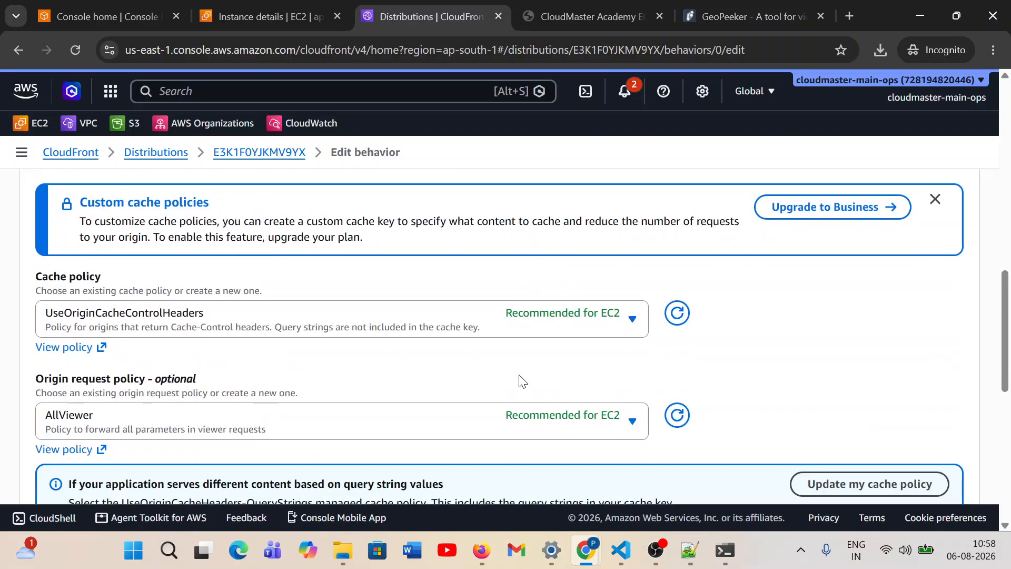
scroll(521, 379, "down", 6)
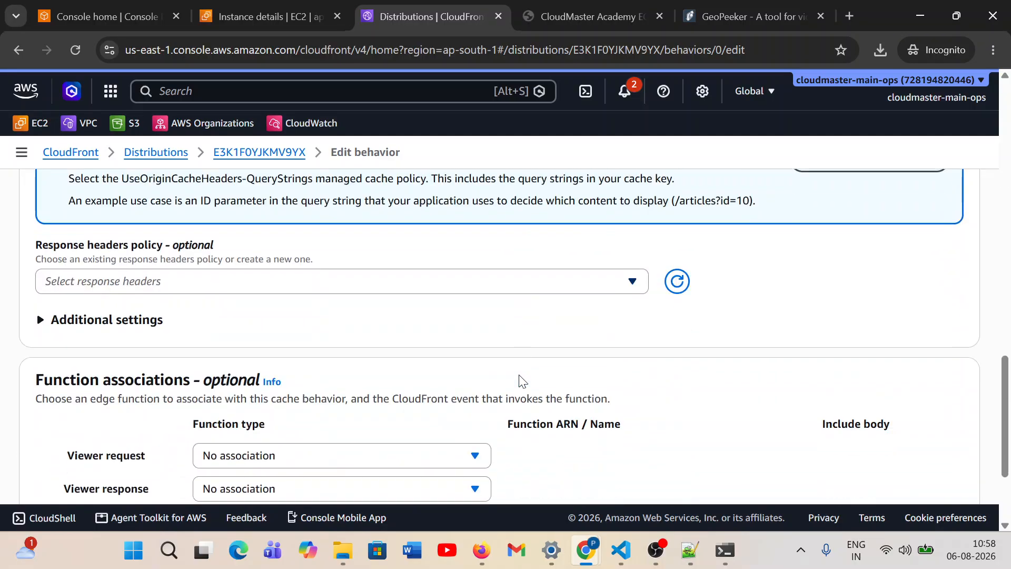
scroll(520, 379, "down", 2)
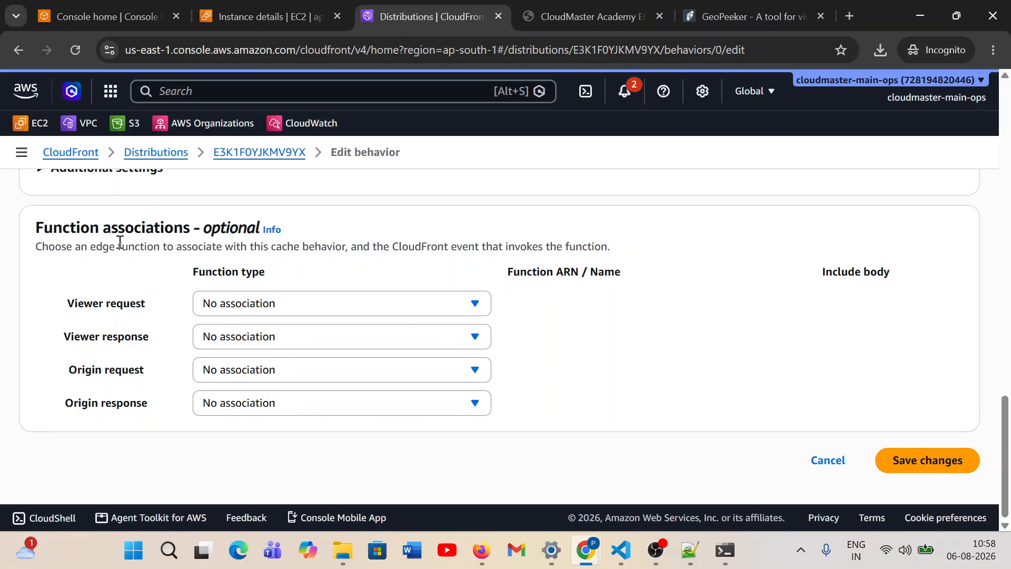
- Check the viewer request, viewer response, origin request and origin response function options, leaving all unset
left_click(271, 304)
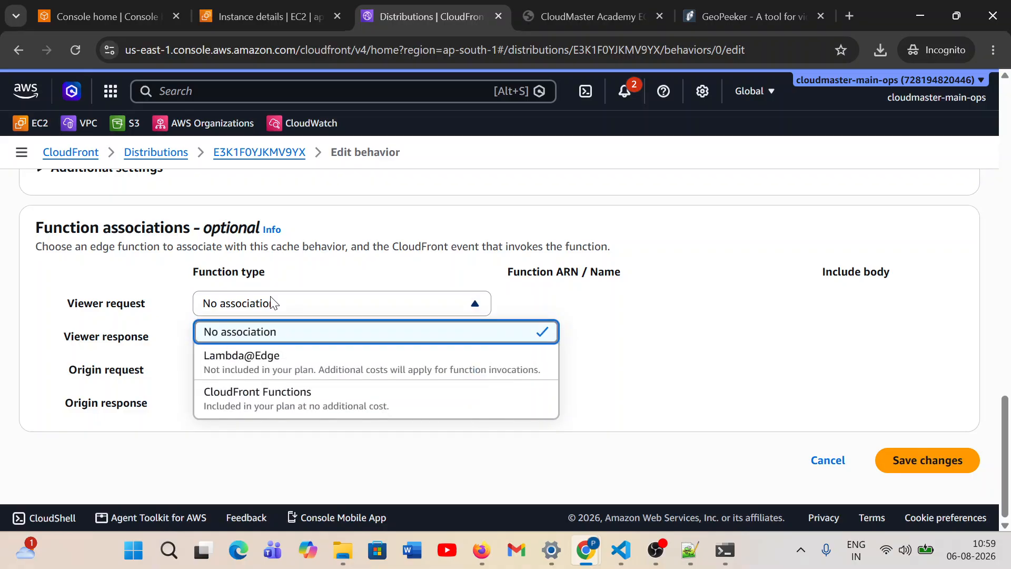
left_click(272, 303)
left_click(240, 336)
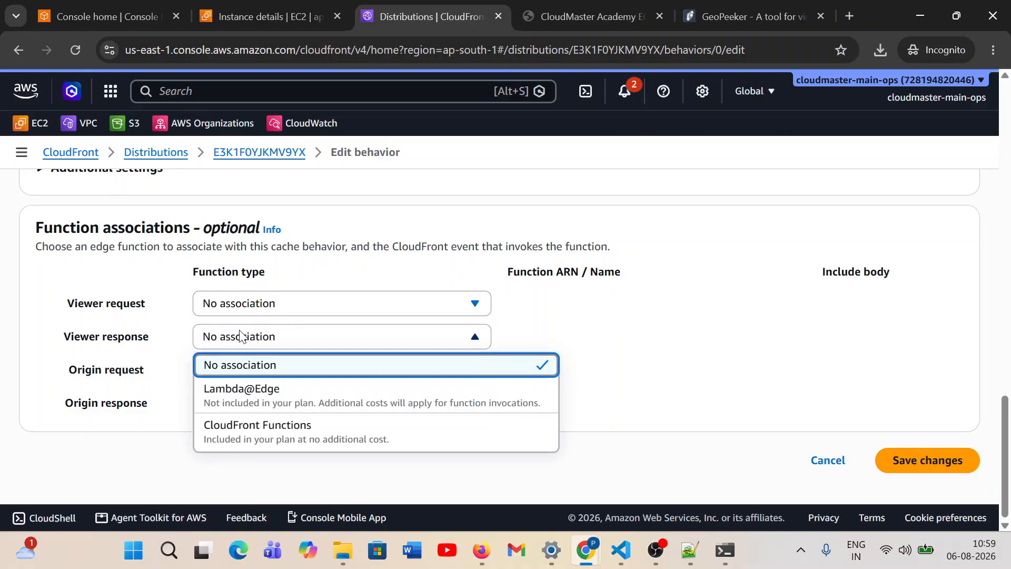
left_click(240, 336)
left_click(220, 371)
left_click(219, 371)
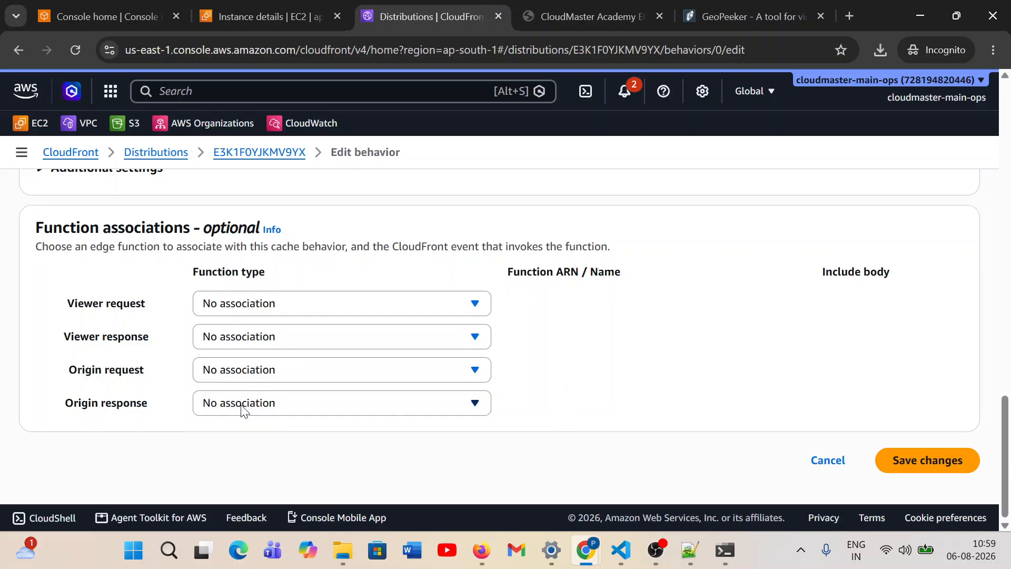
left_click(241, 409)
left_click(242, 406)
- Review the additional settings and keep the AllViewer origin request policy
scroll(242, 409, "up", 5)
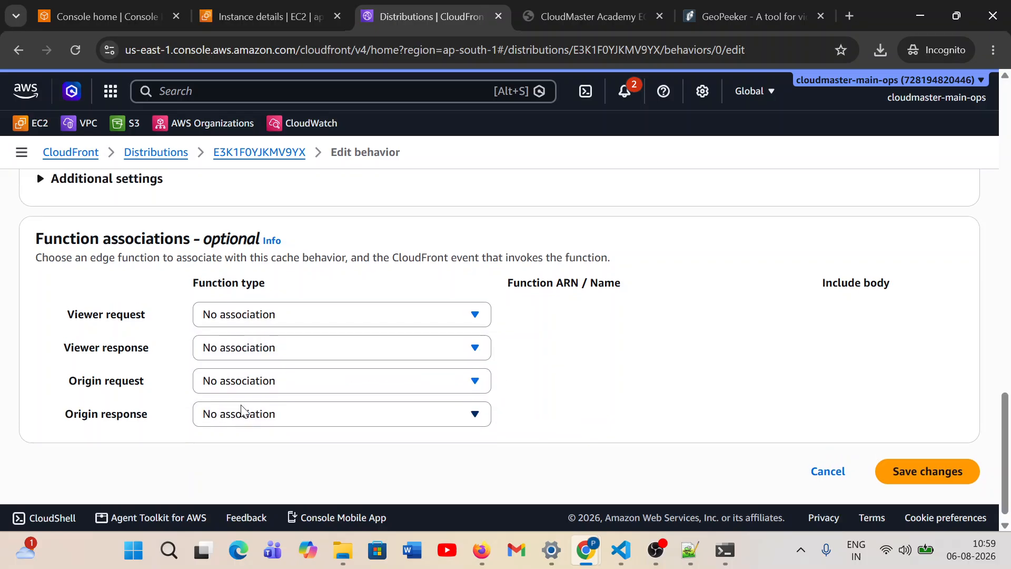
left_click(146, 404)
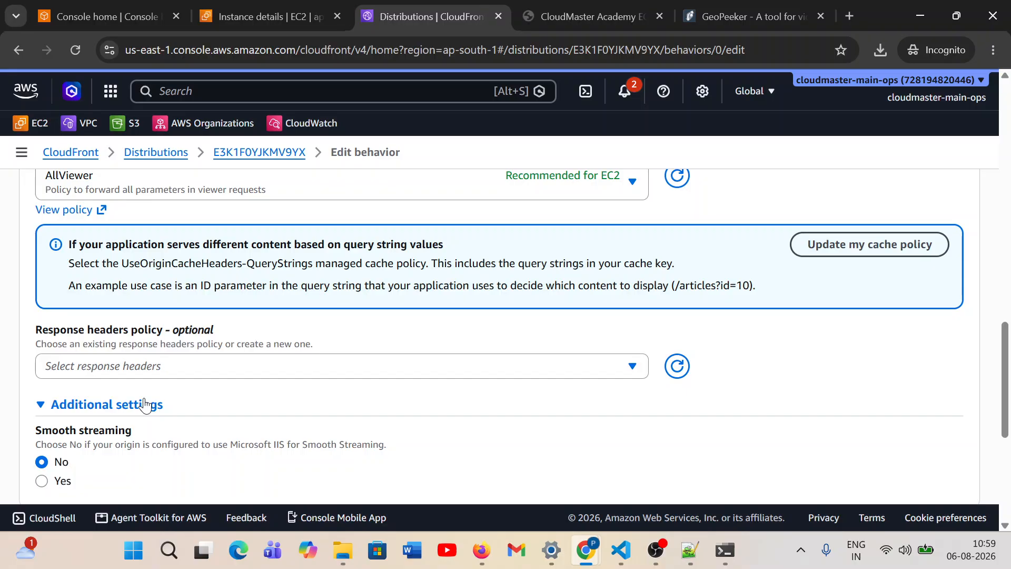
left_click(146, 405)
scroll(144, 405, "up", 5)
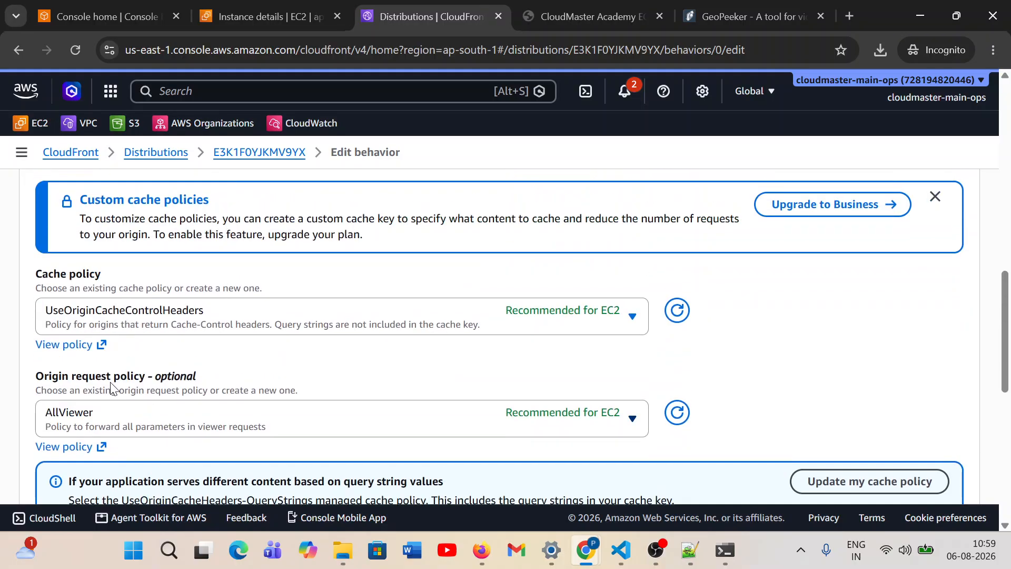
left_click(536, 423)
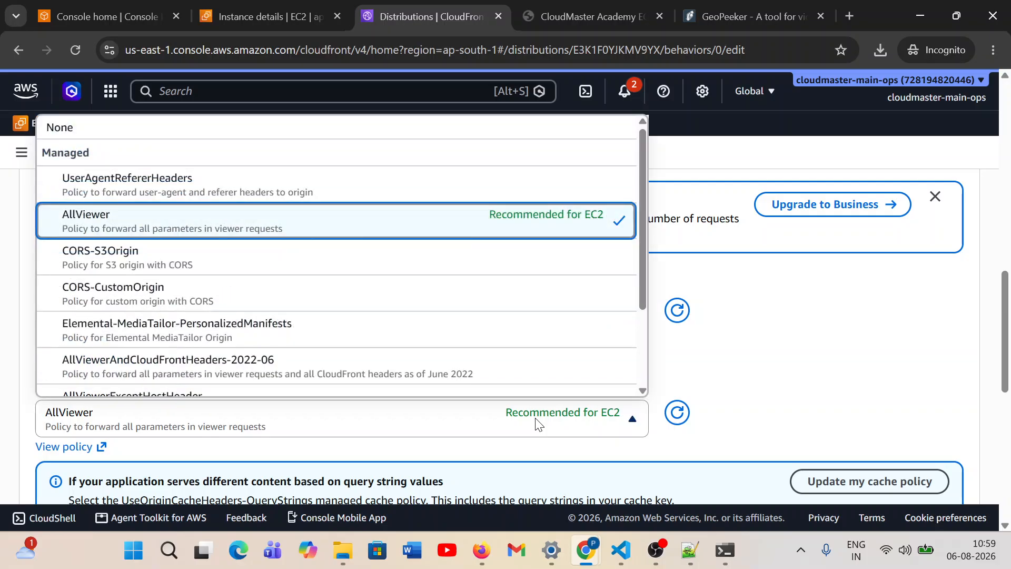
left_click(524, 419)
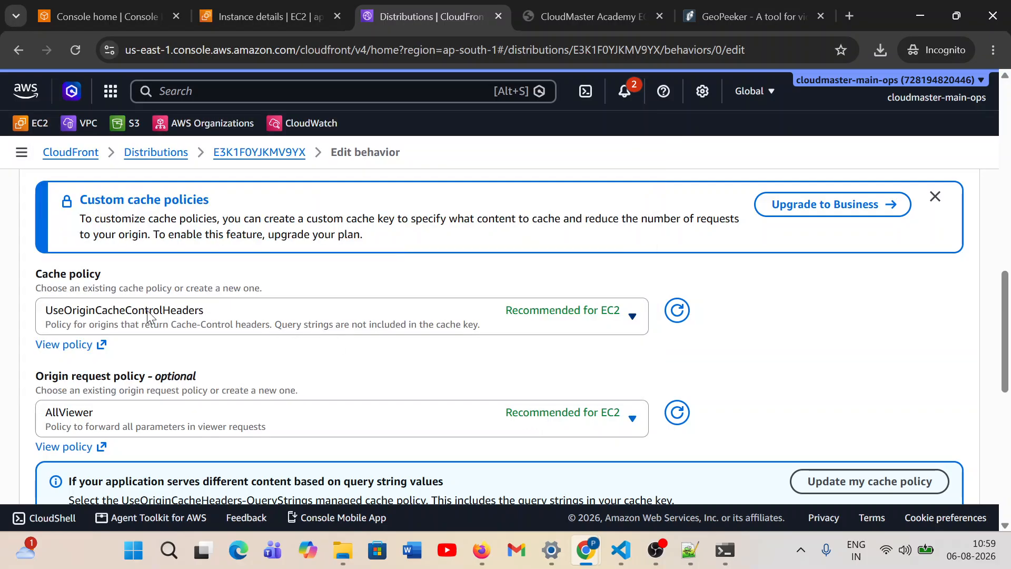
scroll(337, 357, "up", 5)
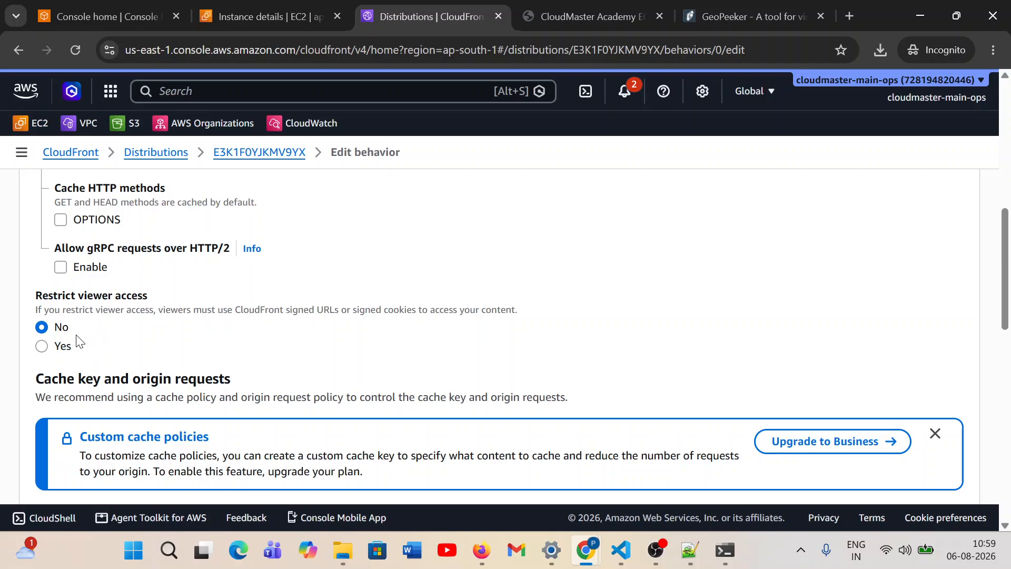
- Set Restrict viewer access to Yes using Trusted key groups, with the key group list empty
left_click(52, 348)
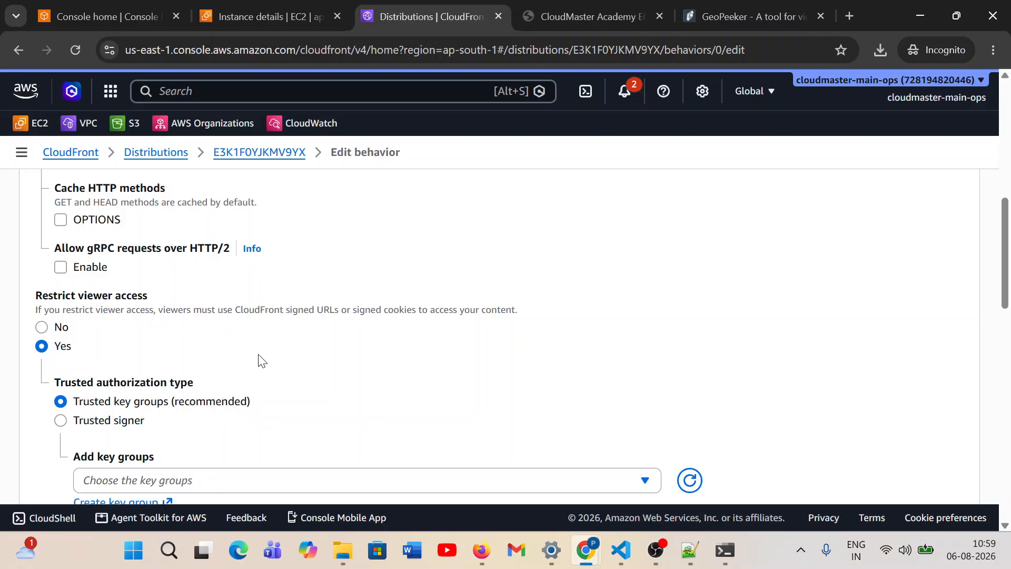
scroll(260, 361, "down", 2)
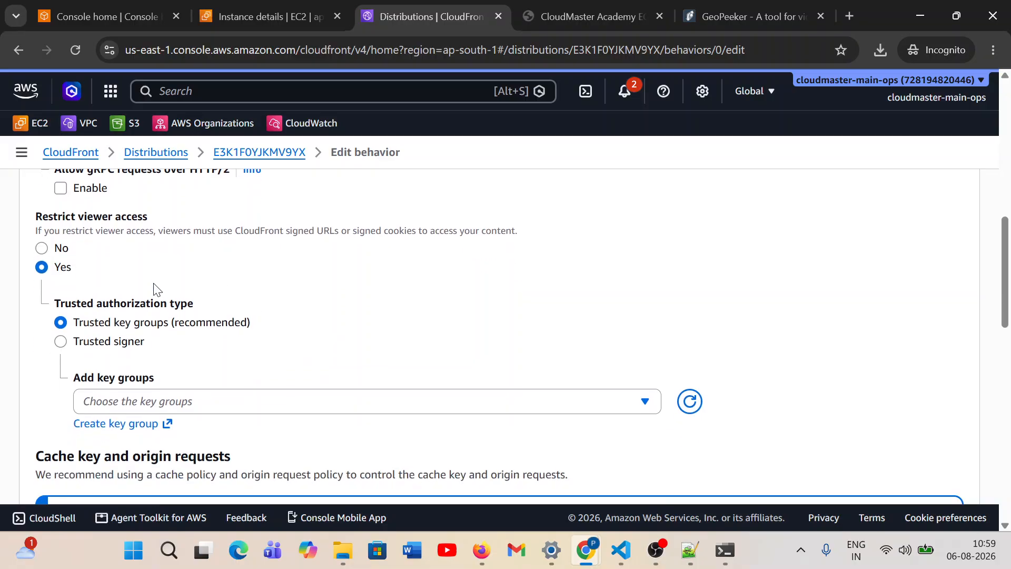
left_click_drag(160, 220, 39, 215)
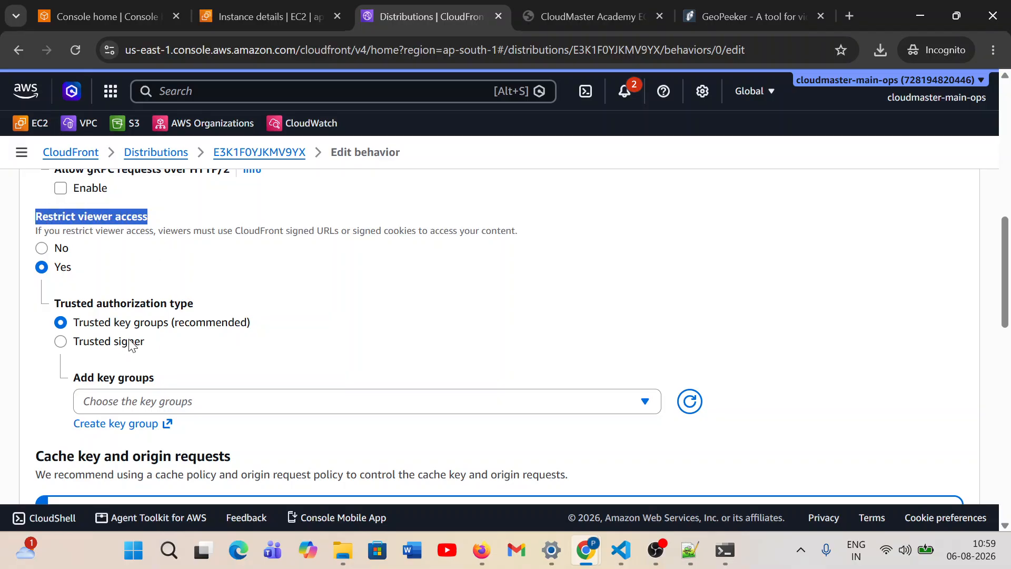
left_click(505, 405)
left_click(504, 405)
left_click(505, 405)
scroll(502, 403, "down", 3)
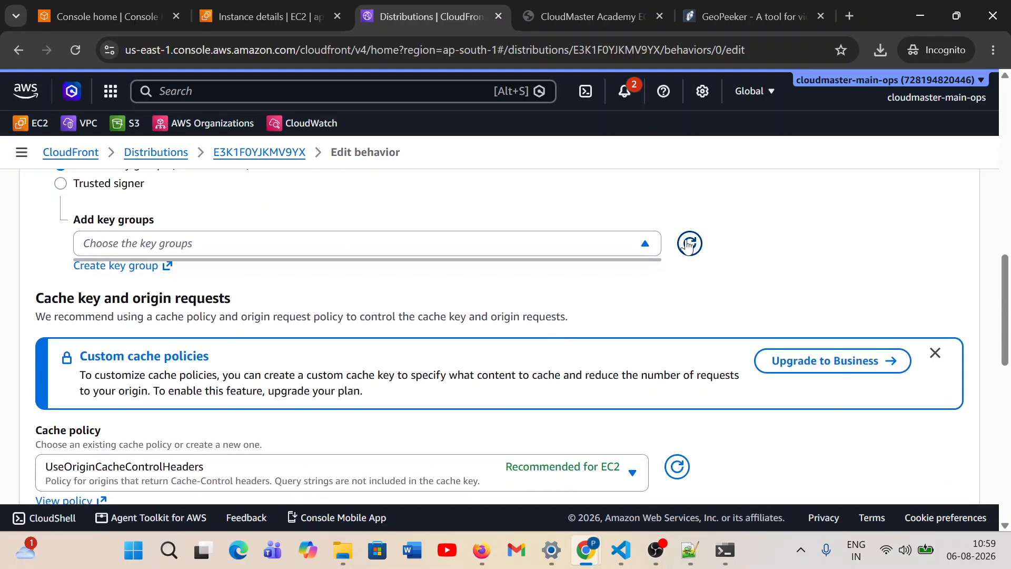
left_click(699, 257)
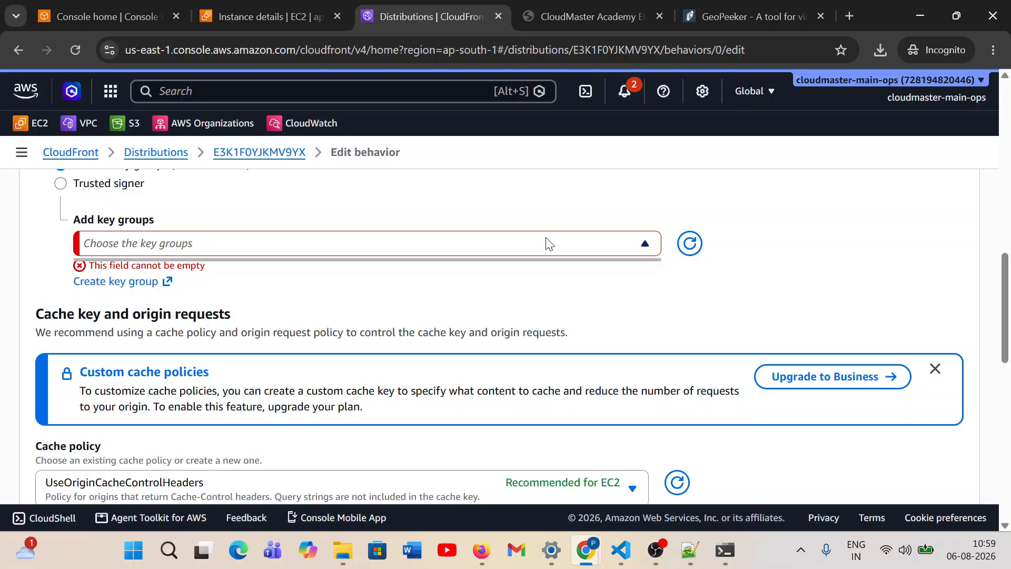
scroll(364, 350, "up", 4)
scroll(314, 387, "down", 3)
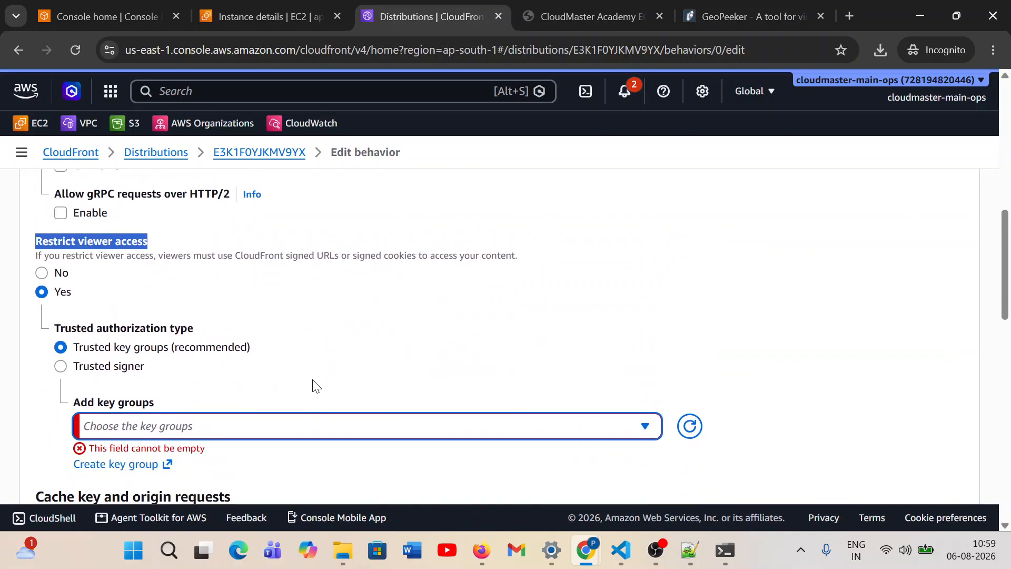
left_click(60, 263)
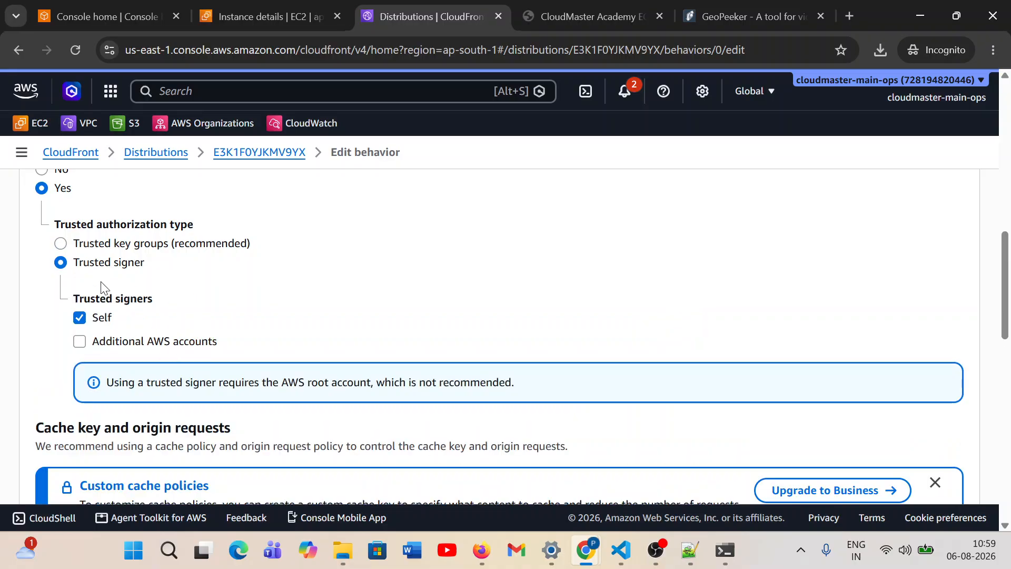
left_click(60, 243)
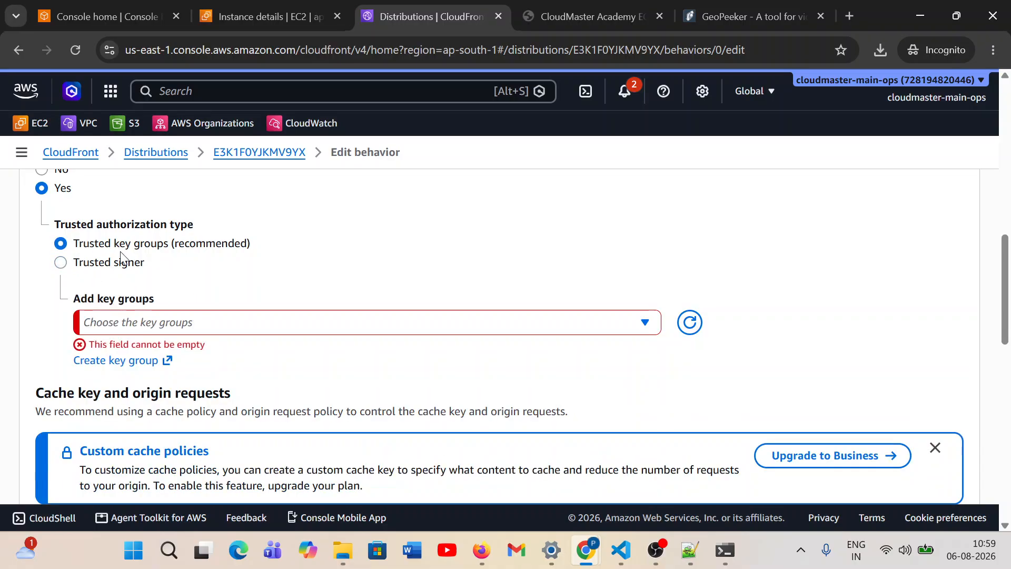
- Look for public keys on the Create key group page, find none, and close that page
left_click(139, 361)
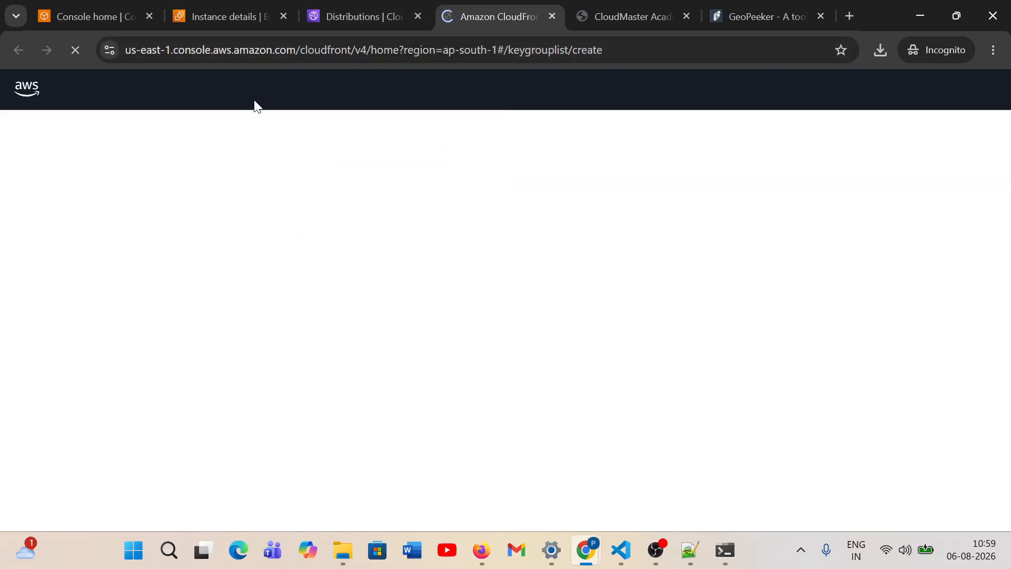
left_click(352, 17)
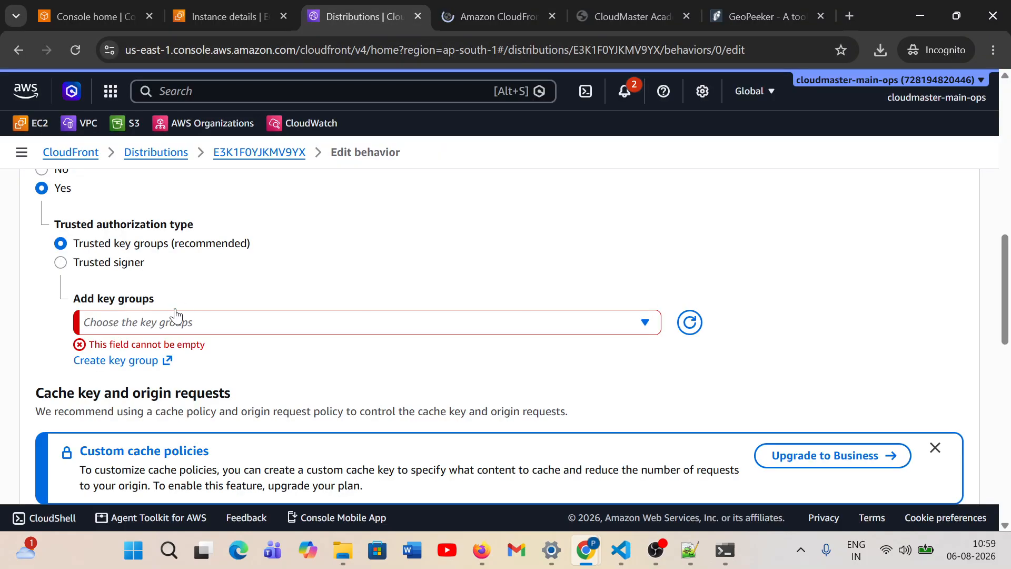
scroll(175, 314, "up", 10)
scroll(179, 315, "down", 1)
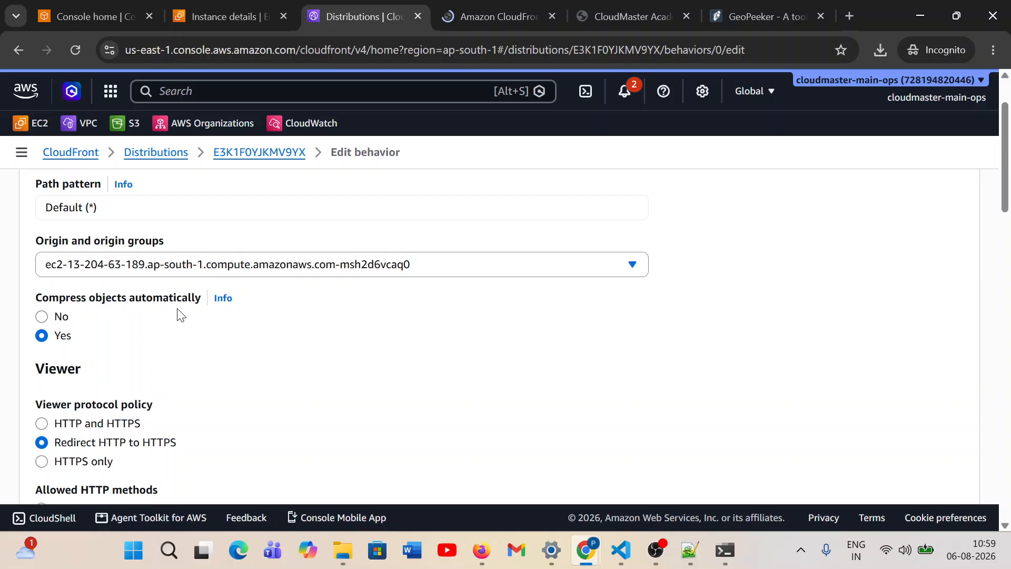
scroll(180, 314, "down", 3)
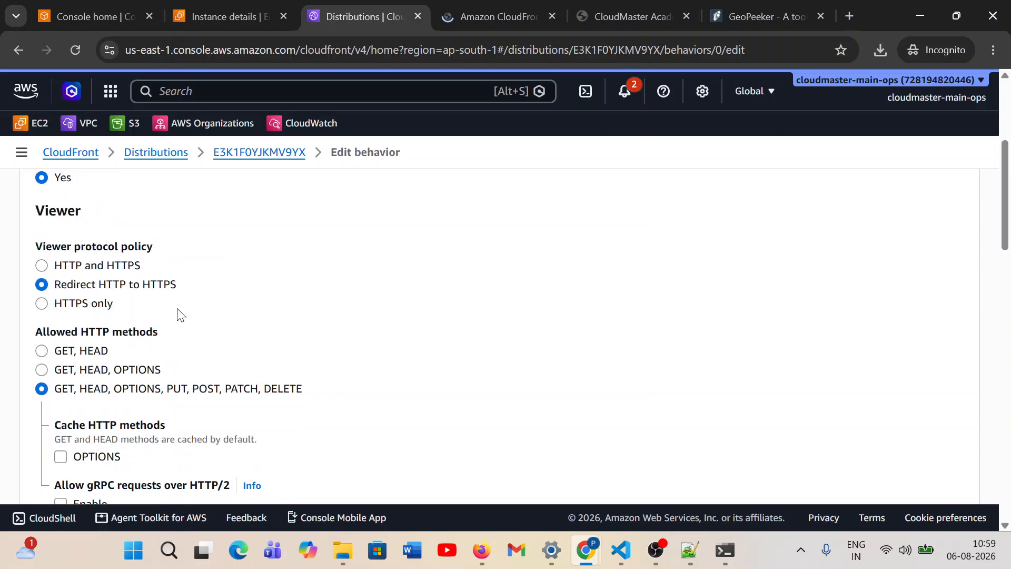
left_click(472, 15)
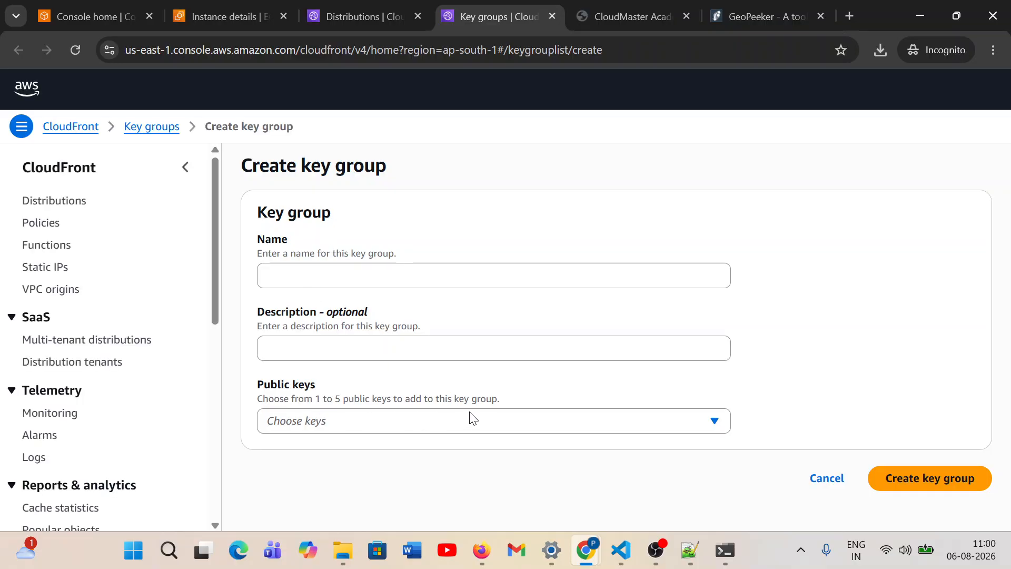
left_click(510, 420)
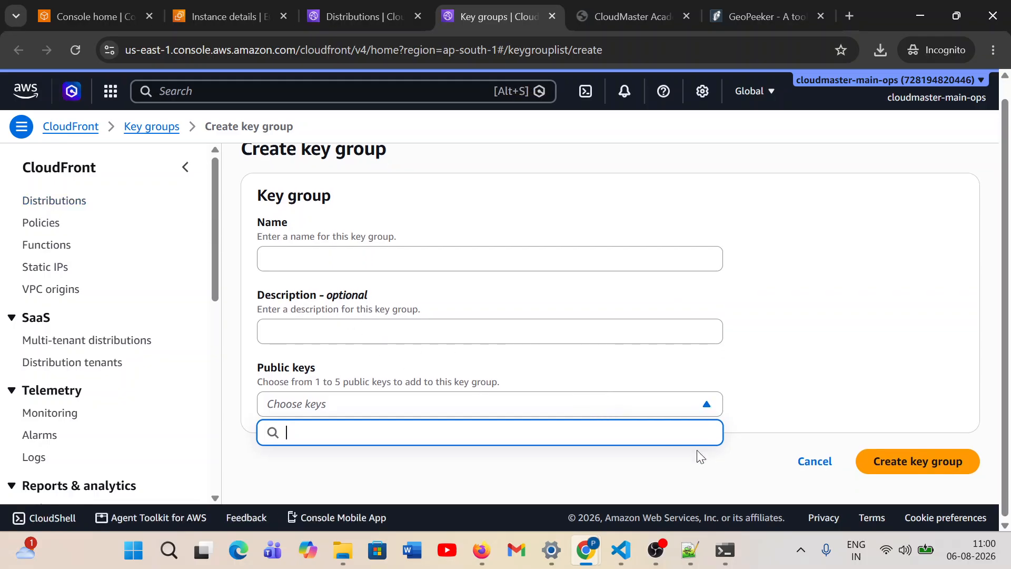
left_click(291, 257)
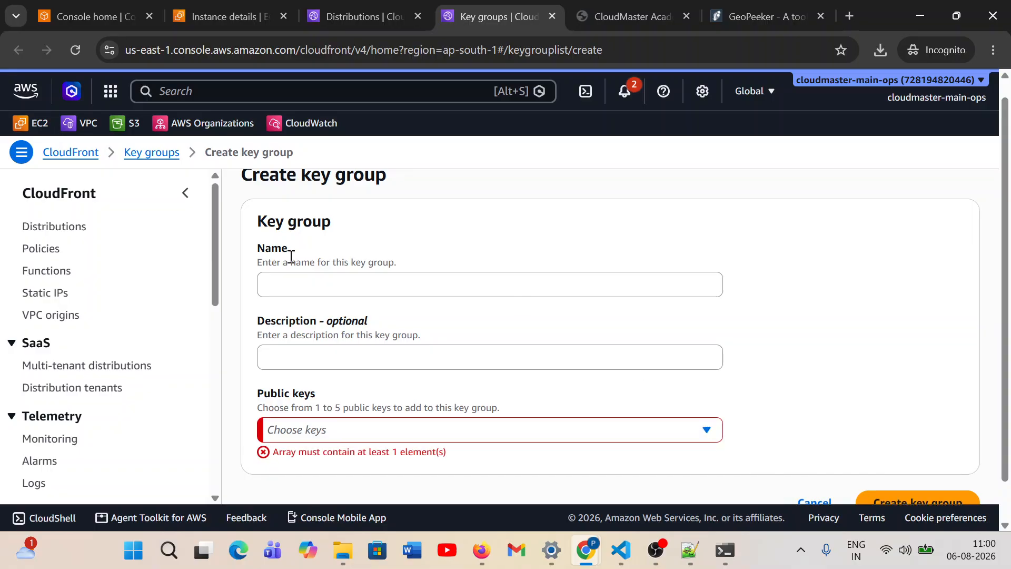
left_click(553, 17)
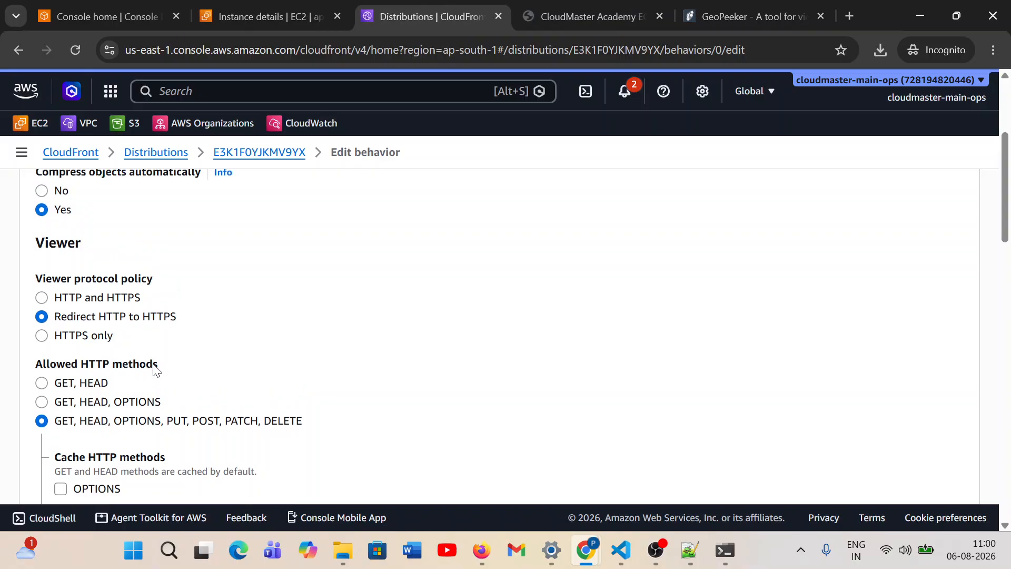
- Open the distribution's EC2 origin for editing from the Origins tab
scroll(154, 368, "up", 4)
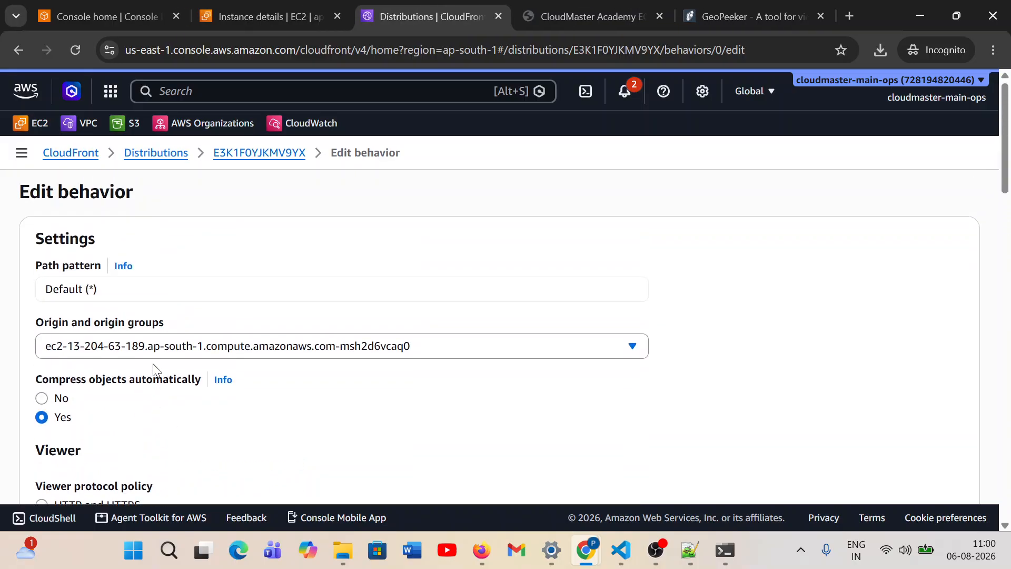
left_click(273, 152)
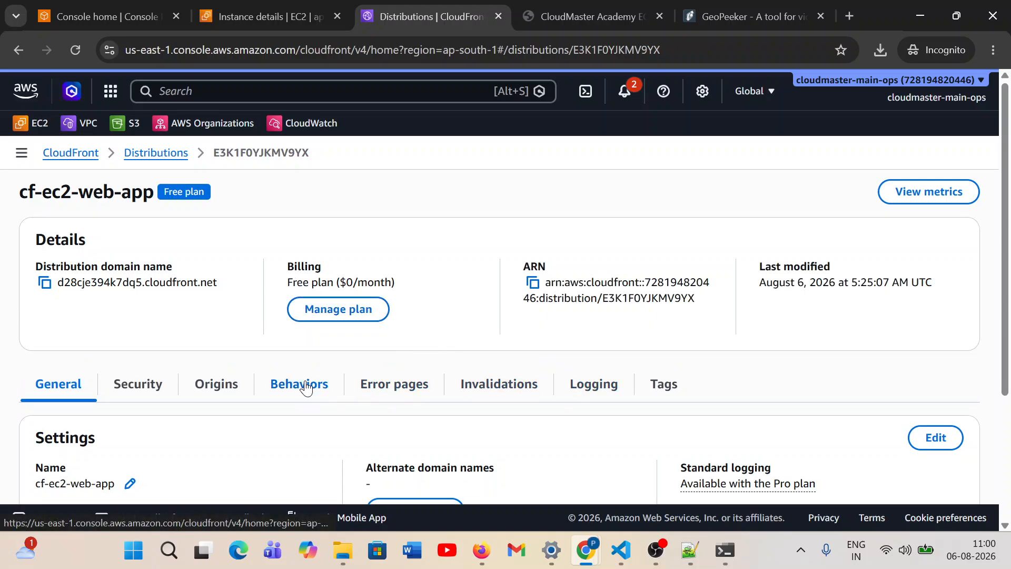
scroll(226, 390, "down", 2)
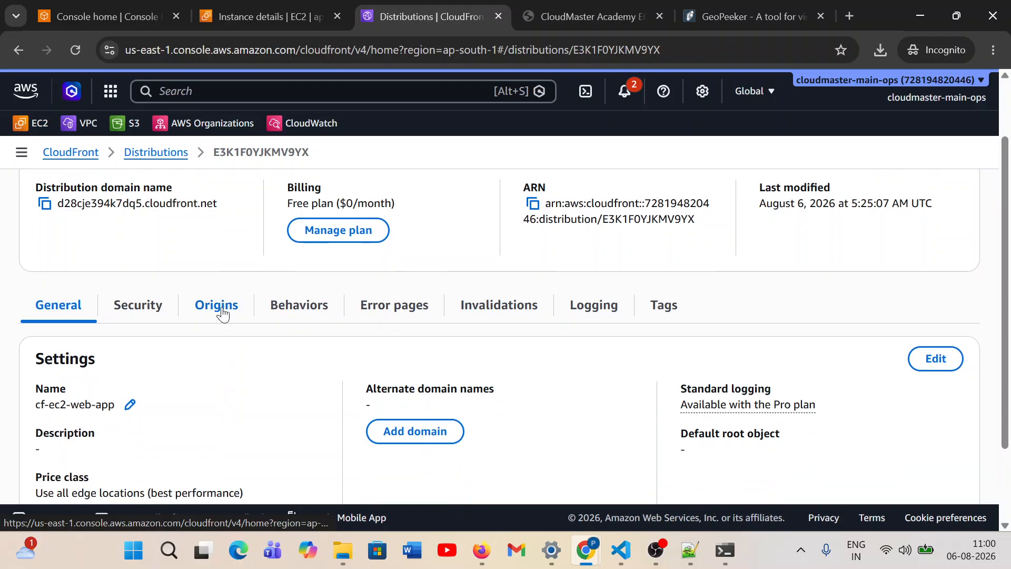
left_click(220, 315)
scroll(251, 385, "down", 2)
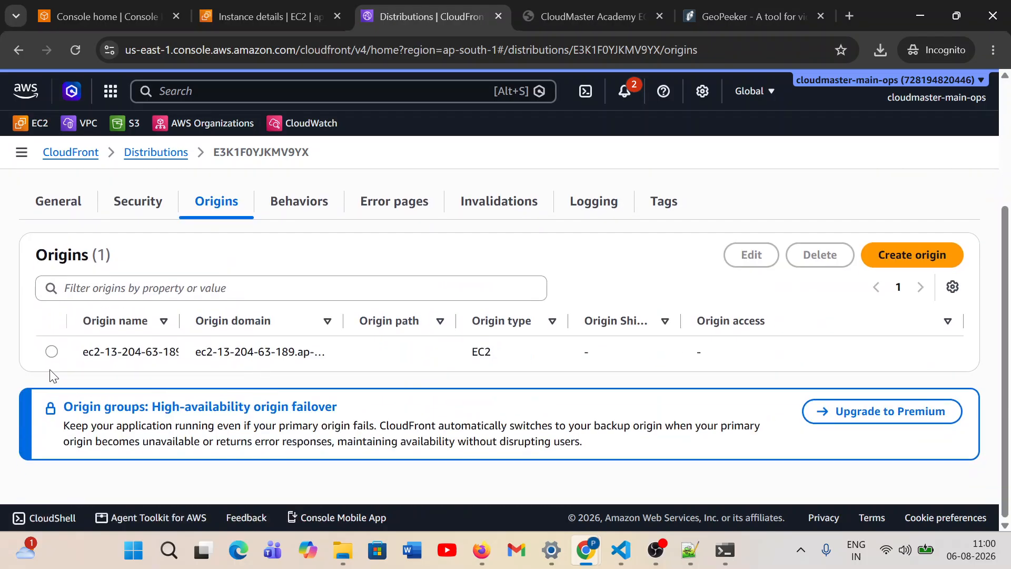
left_click(52, 352)
left_click(745, 255)
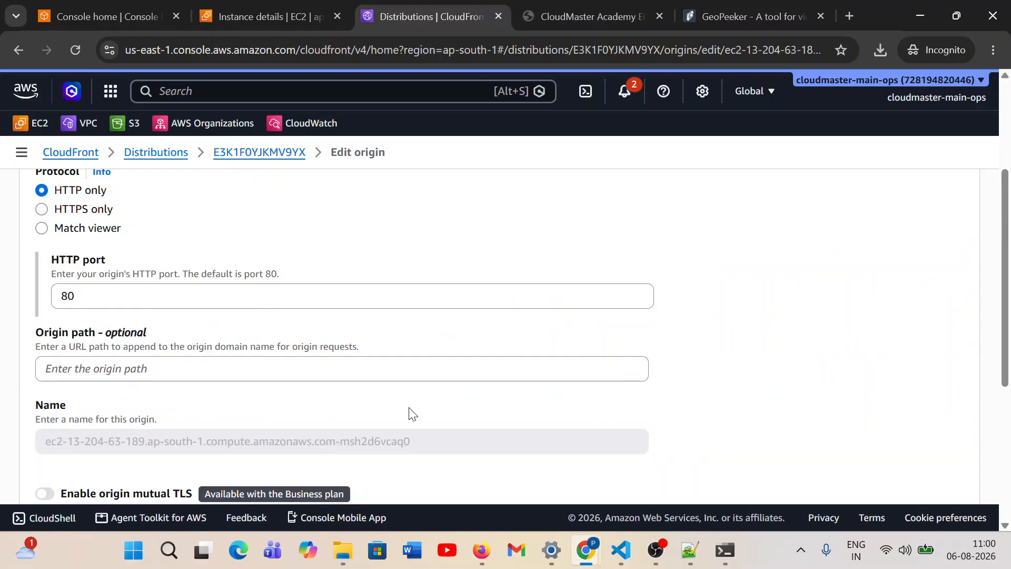
- Review the origin's HTTP only port 80 and additional timeout settings, then return to General details
scroll(413, 414, "down", 5)
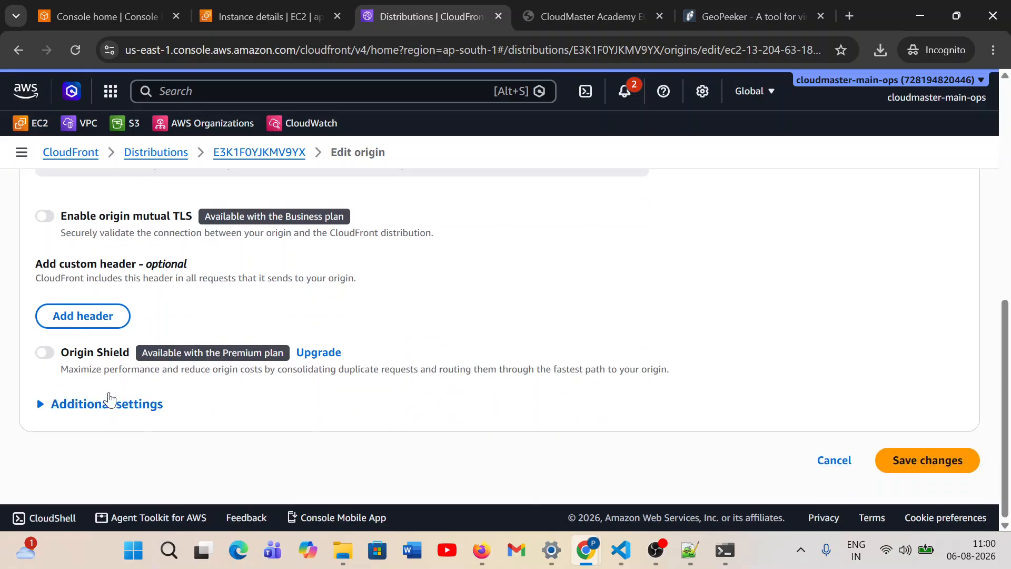
left_click(75, 410)
scroll(286, 413, "down", 7)
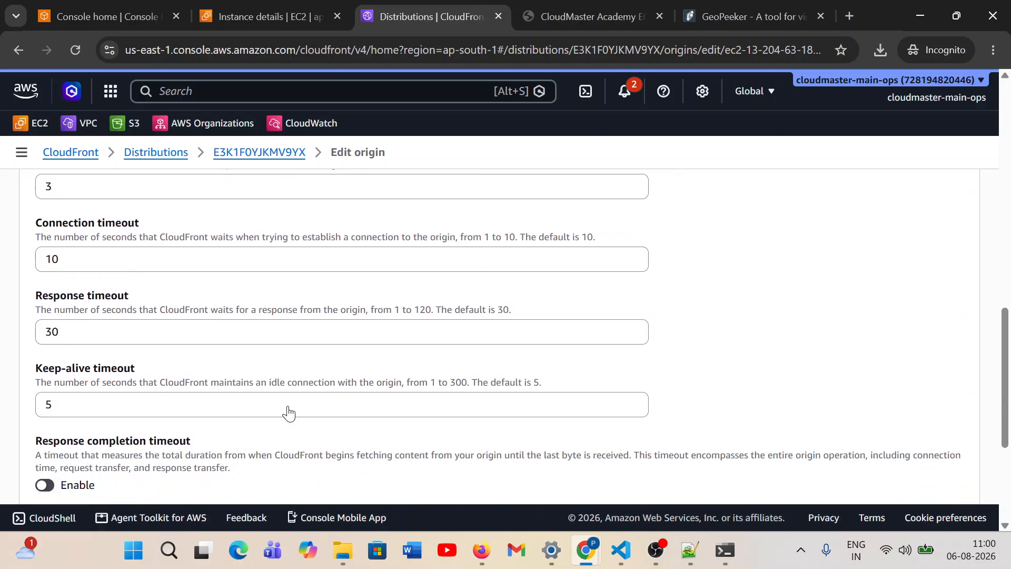
scroll(288, 411, "down", 2)
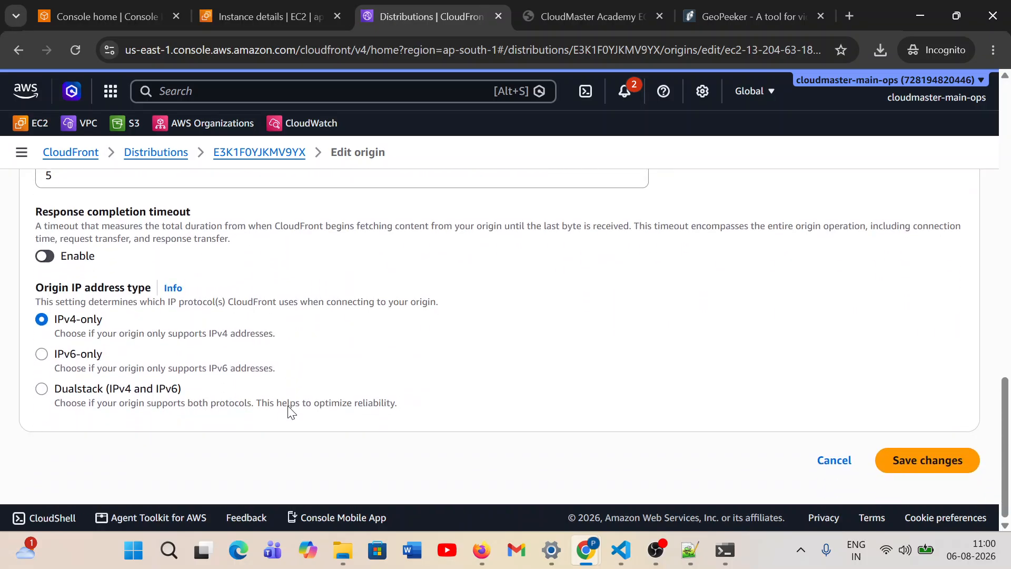
scroll(288, 411, "up", 15)
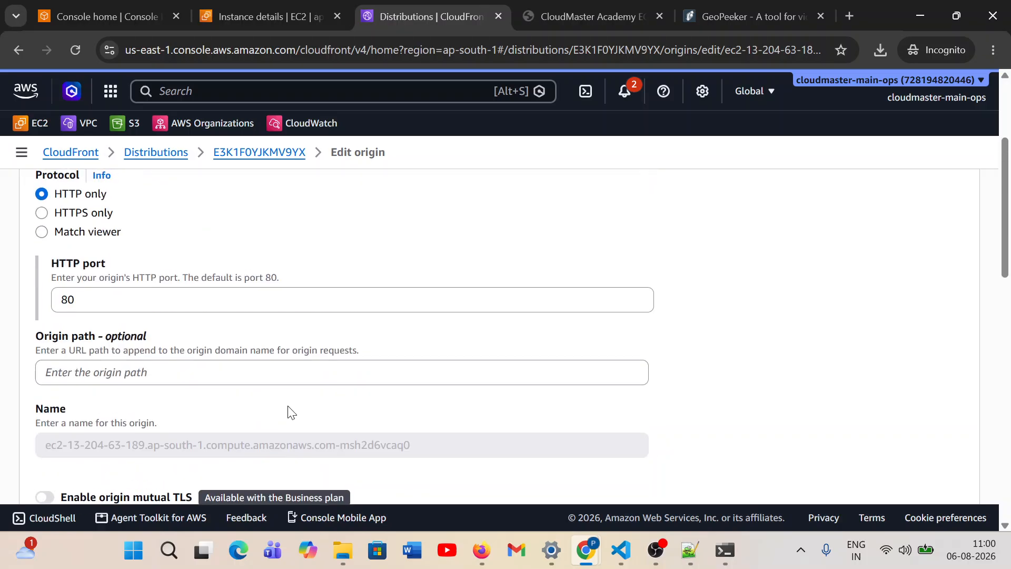
scroll(288, 411, "up", 3)
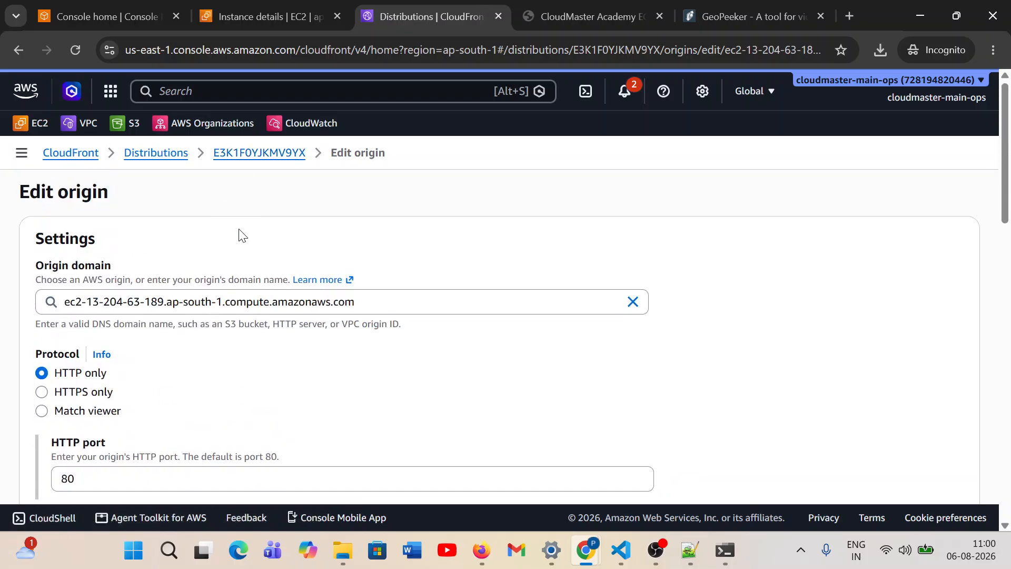
left_click(247, 154)
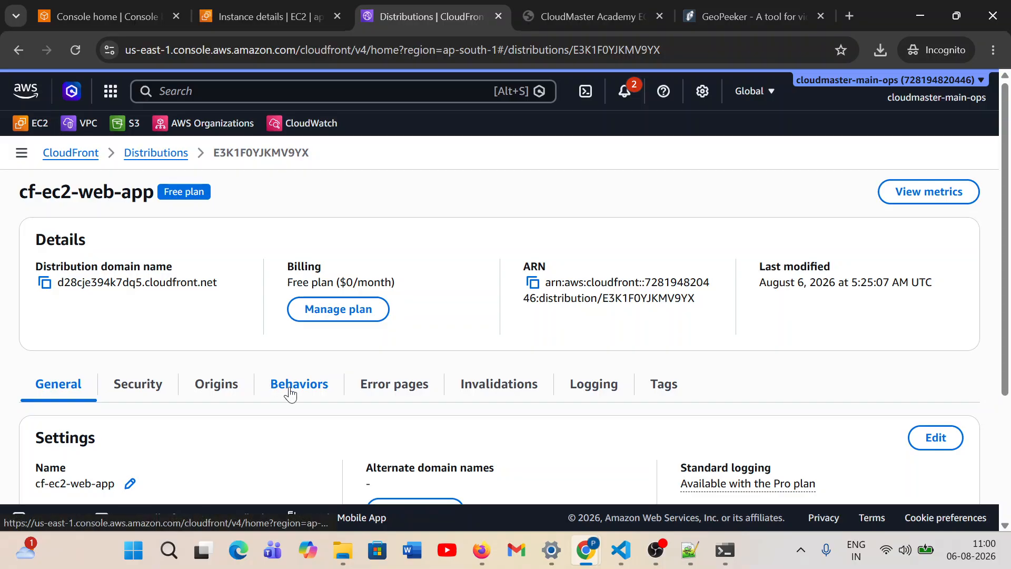
- Edit the Default (*) behavior and check its origin dropdown without changing it
left_click(290, 392)
scroll(181, 386, "down", 2)
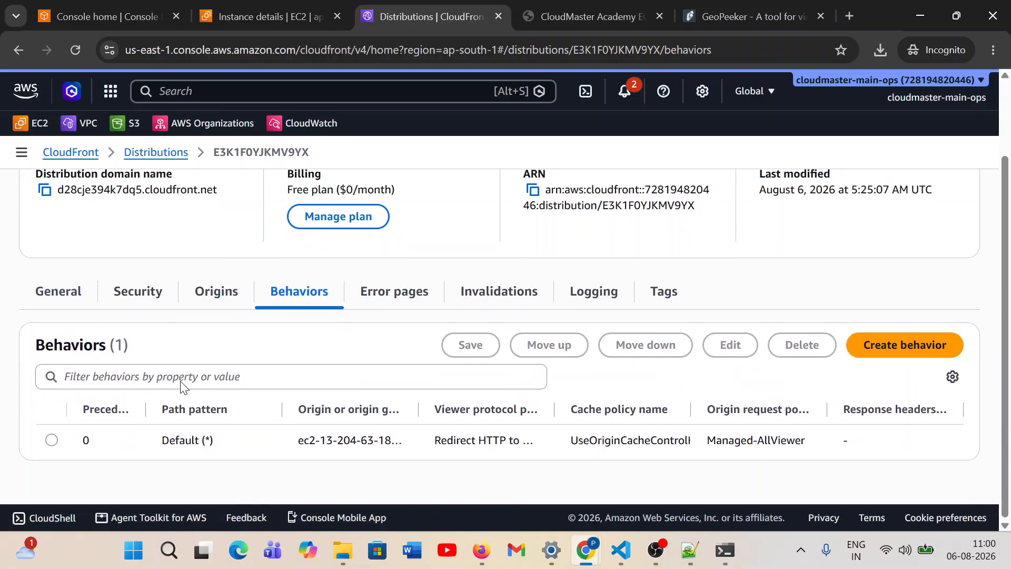
left_click(51, 440)
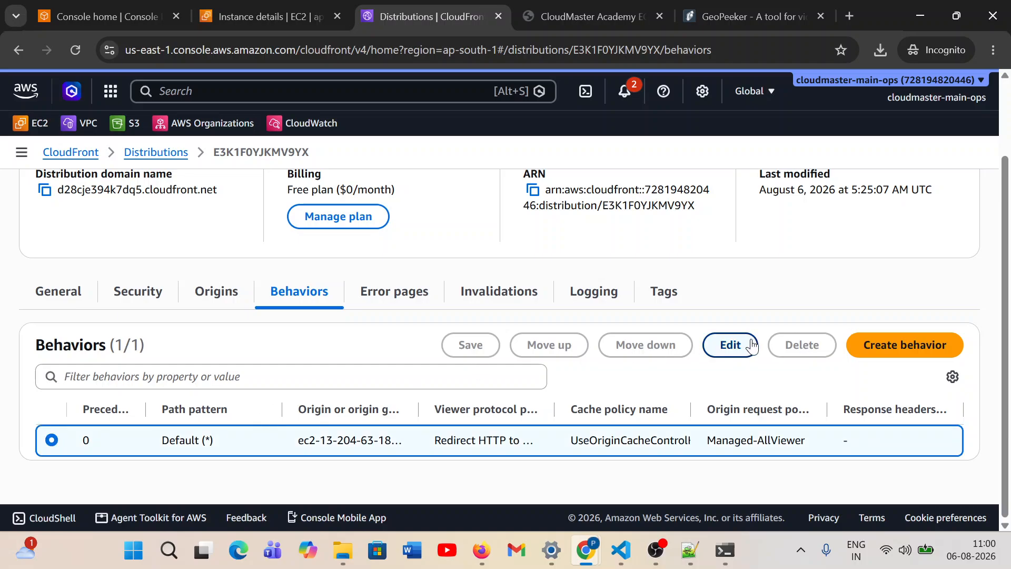
left_click(730, 345)
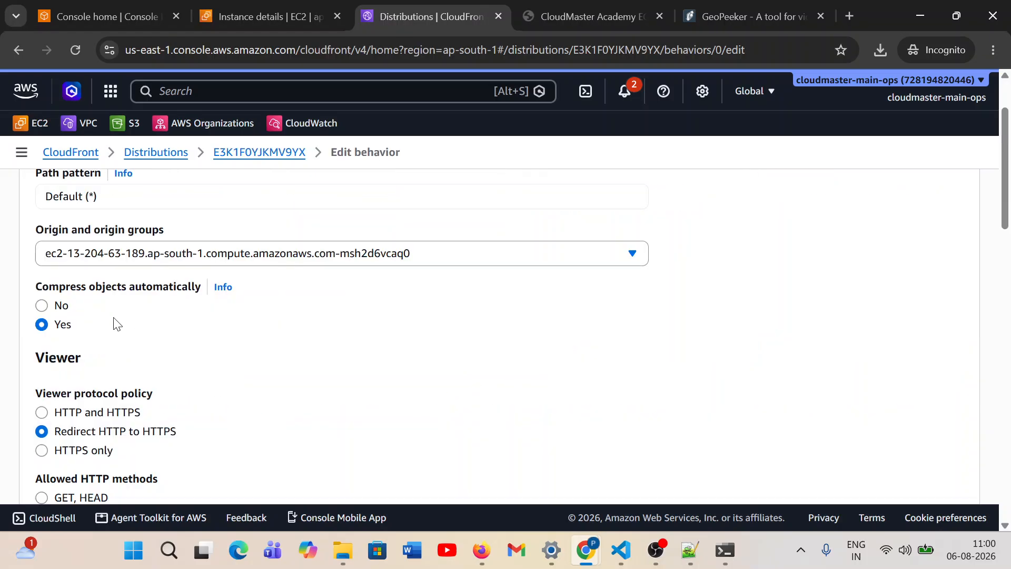
scroll(175, 360, "up", 2)
left_click(514, 354)
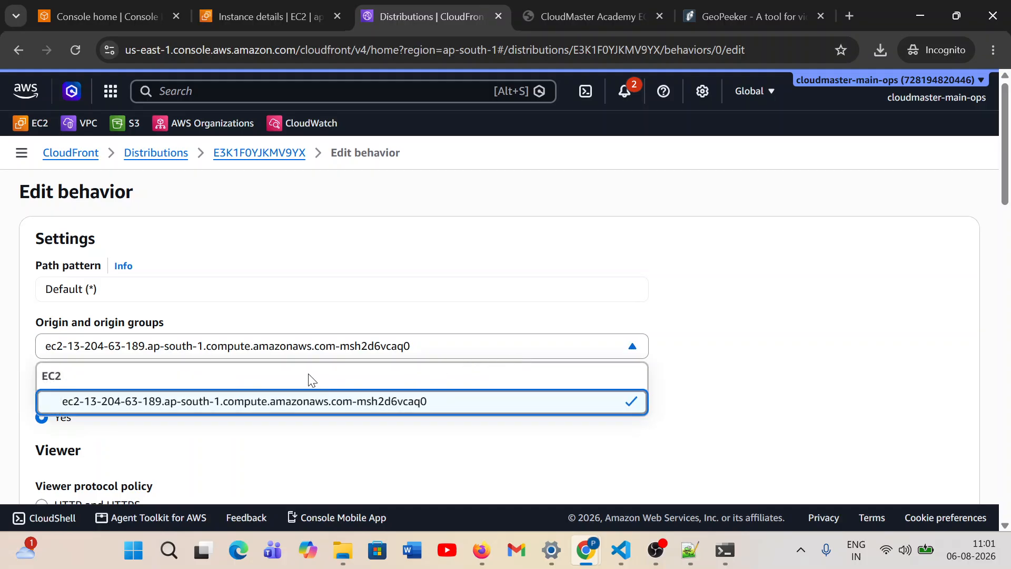
left_click(352, 354)
- Review the remaining behavior sections, including Function ARN / Name, and cancel without saving
scroll(249, 354, "down", 9)
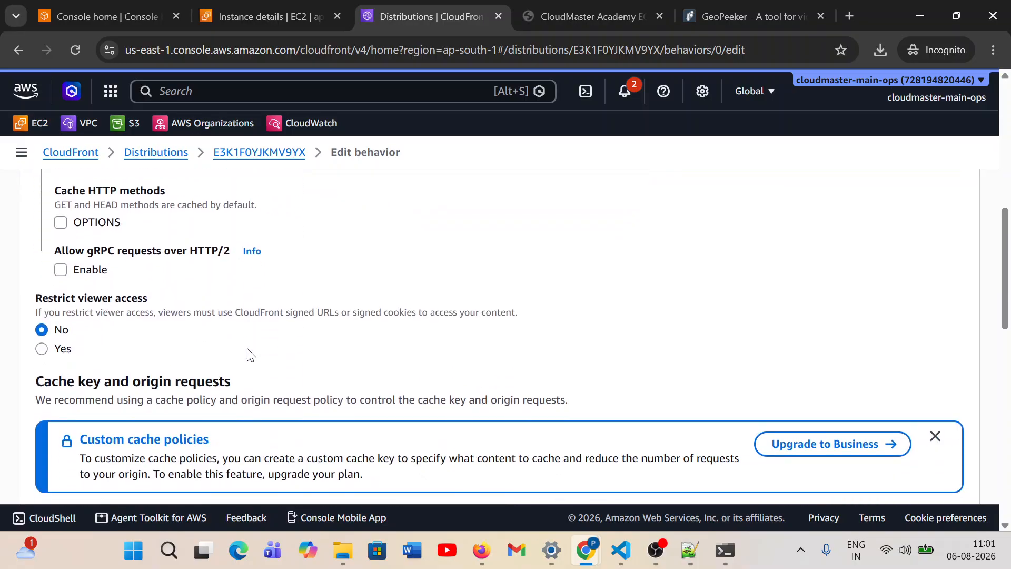
scroll(250, 354, "down", 2)
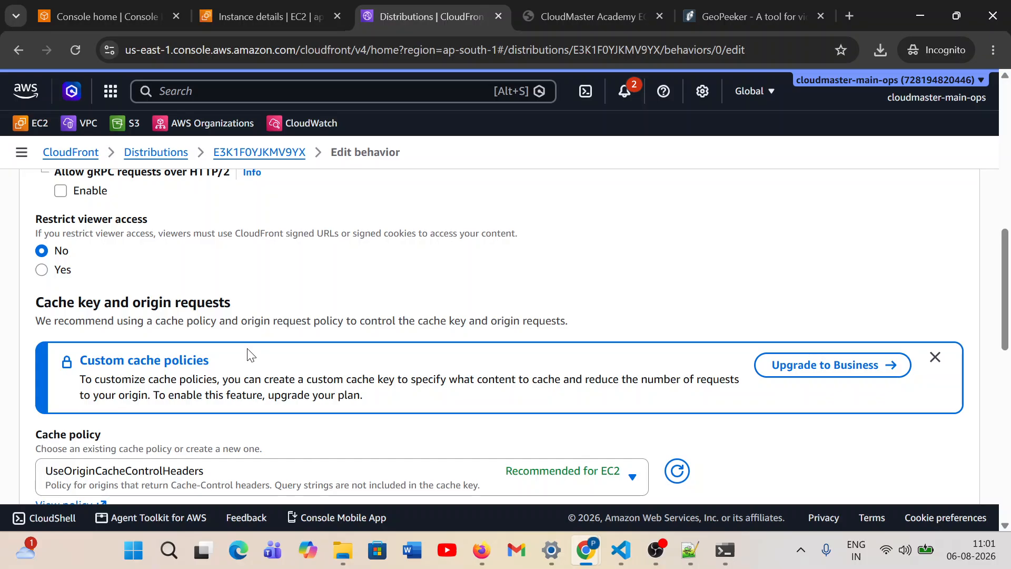
scroll(250, 353, "down", 3)
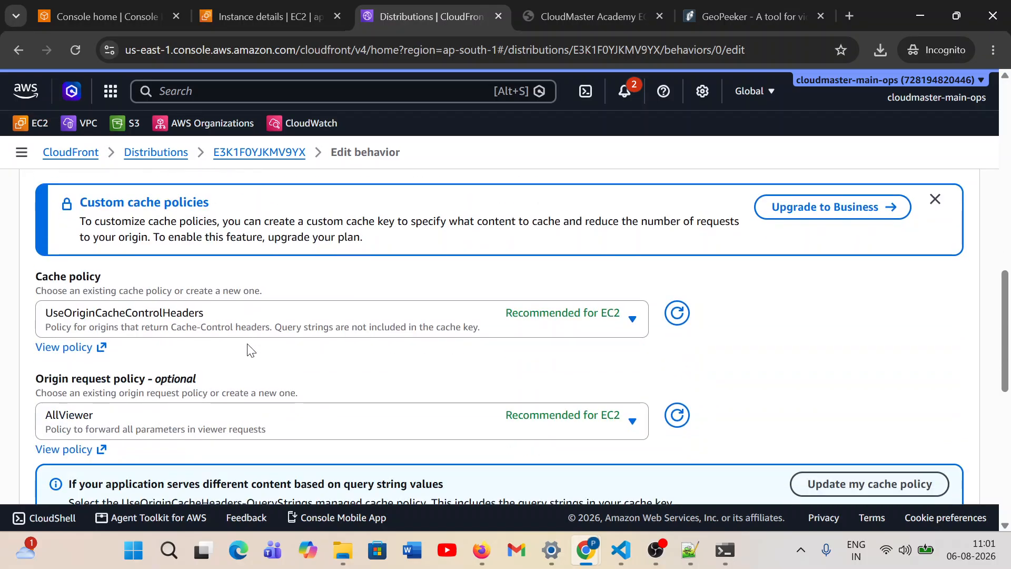
scroll(249, 345, "down", 4)
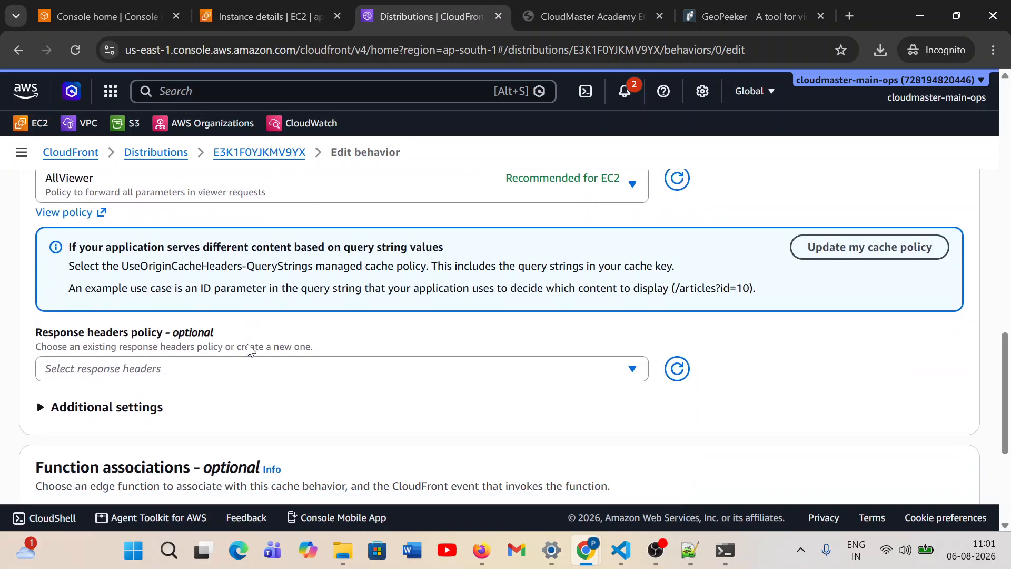
scroll(248, 345, "down", 4)
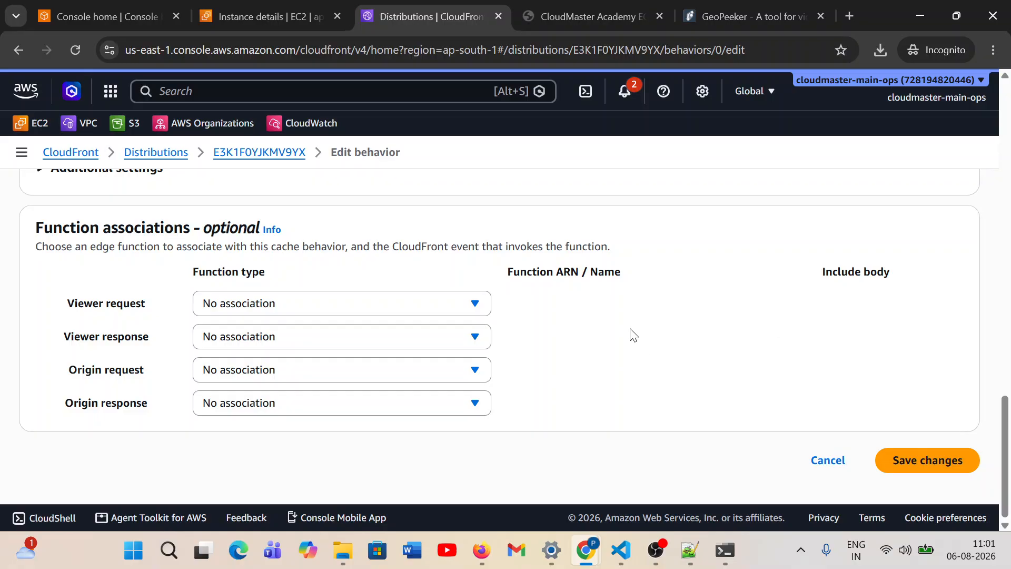
left_click_drag(636, 279, 507, 272)
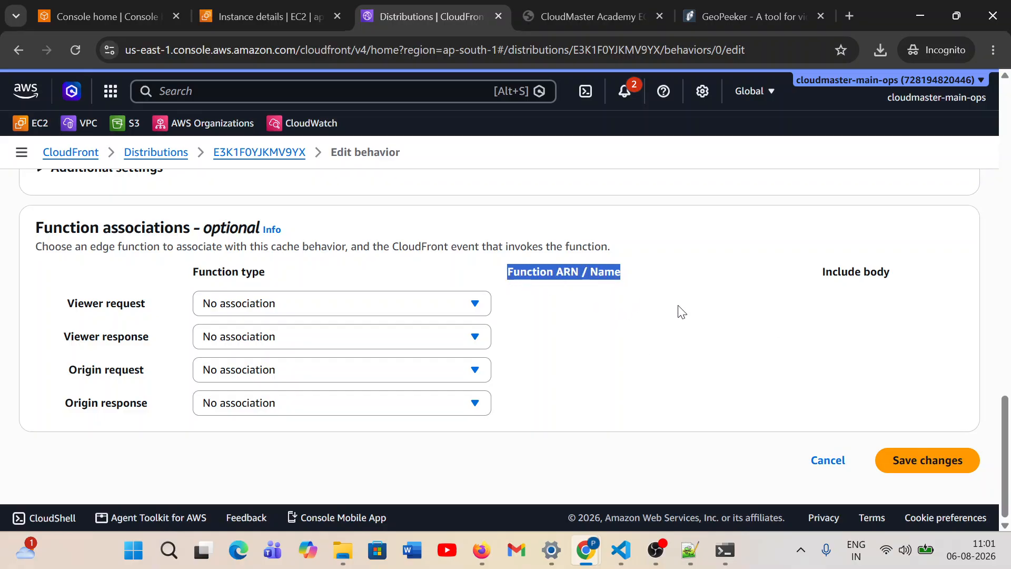
scroll(648, 383, "up", 5)
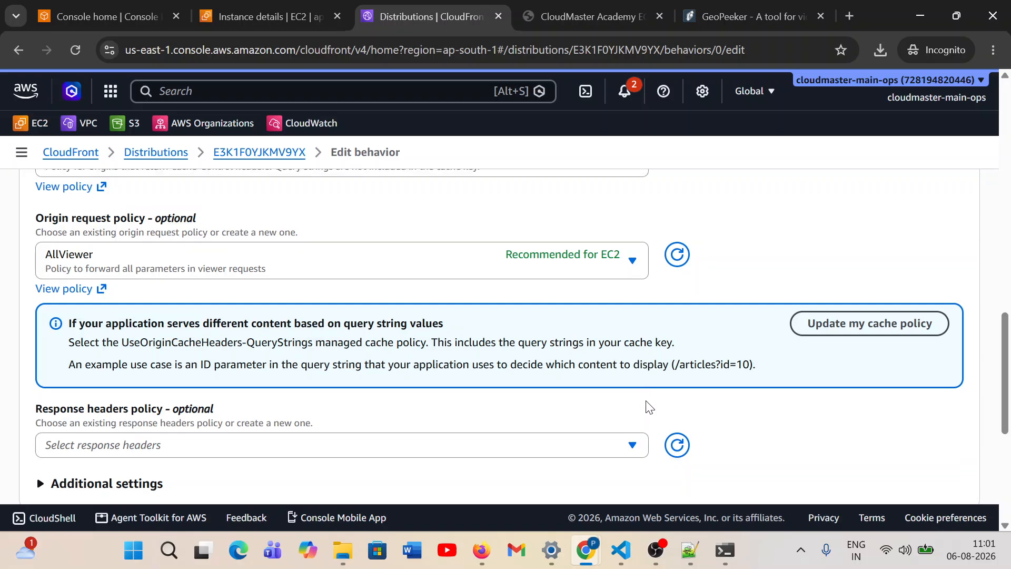
scroll(805, 436, "down", 4)
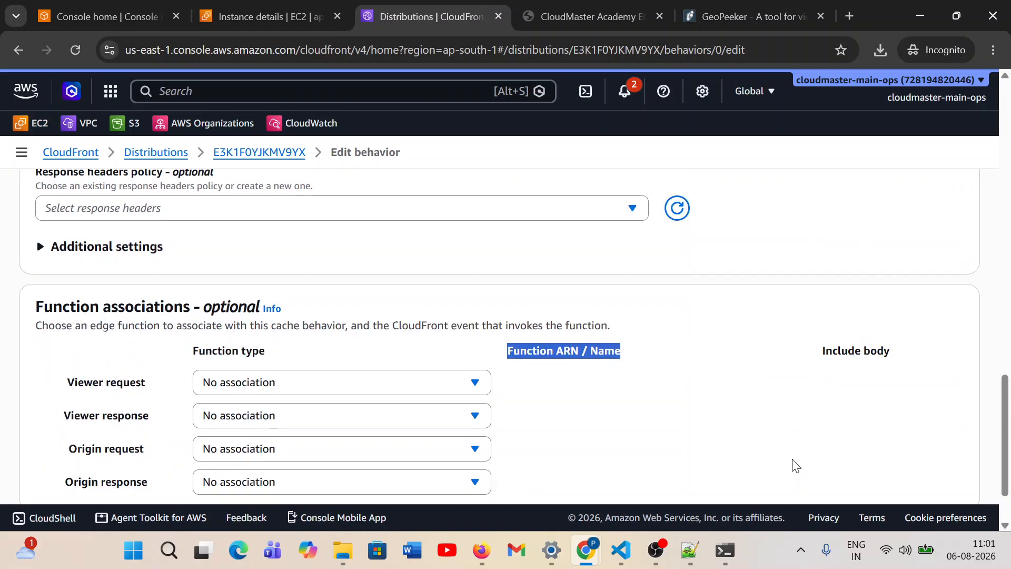
scroll(797, 466, "down", 1)
left_click(825, 461)
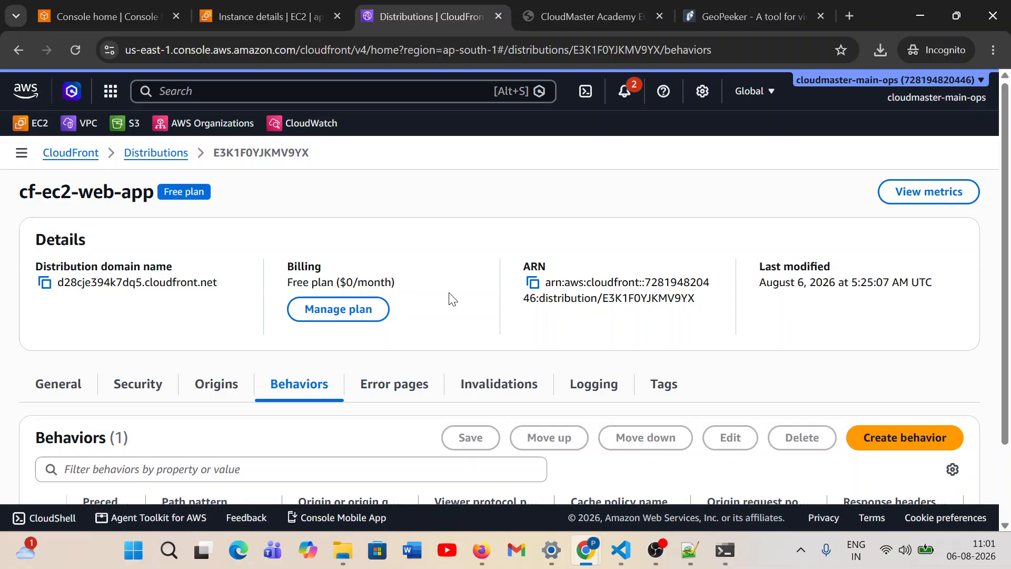
- Confirm no custom error pages or invalidations exist, then bring Eraser's Static website hosting diagram forward
left_click(399, 388)
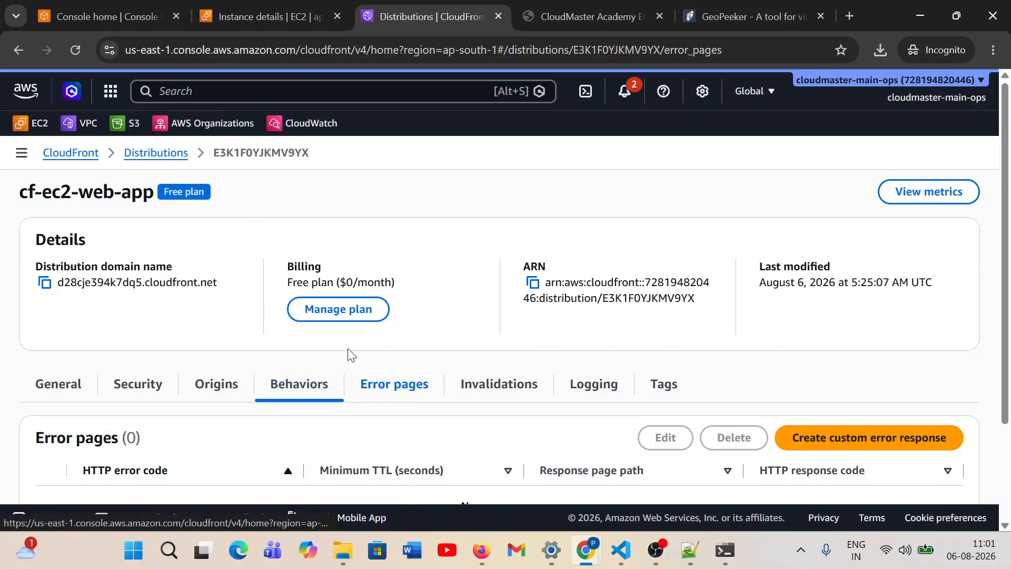
scroll(340, 348, "down", 1)
scroll(336, 344, "down", 2)
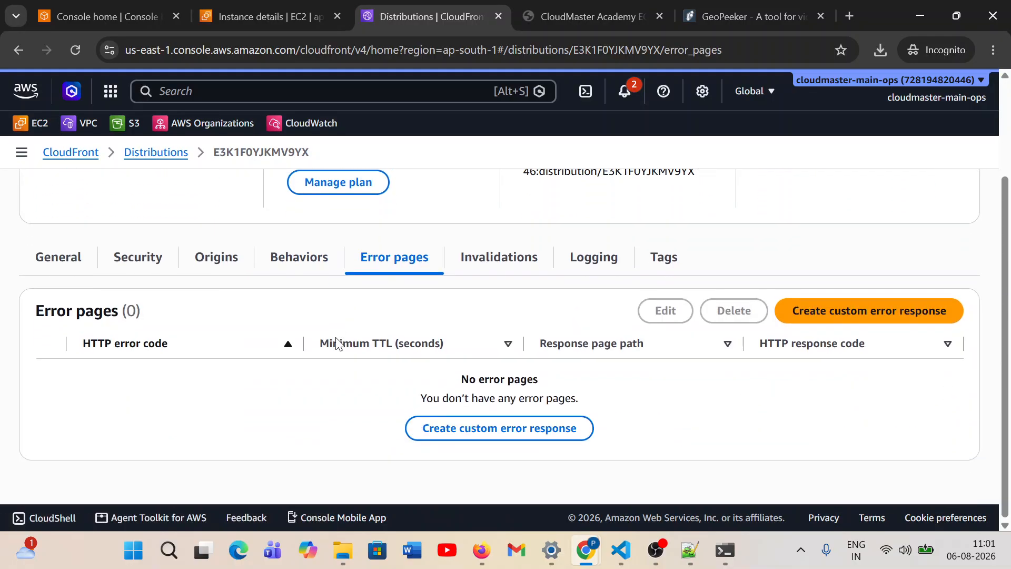
left_click(506, 256)
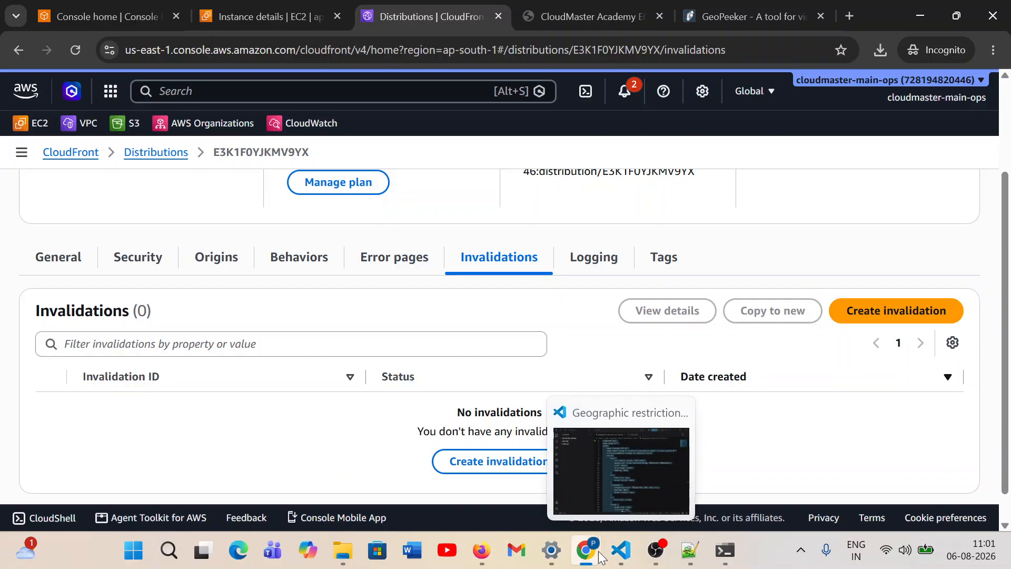
left_click(411, 484)
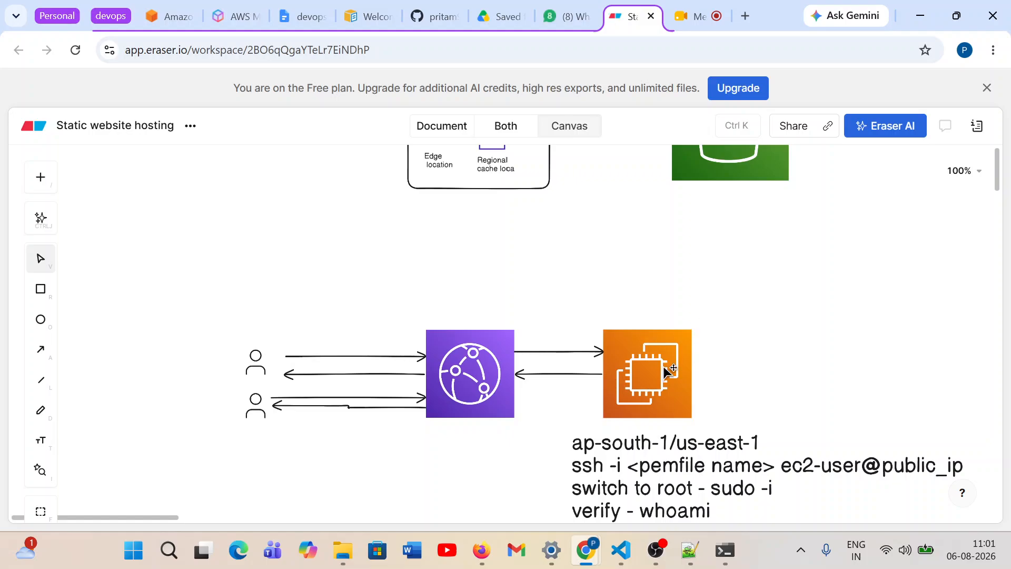
- Go through the EC2 web server setup commands below the Eraser diagram, then bring OBS Studio forward
scroll(713, 352, "down", 2)
scroll(713, 352, "down", 2)
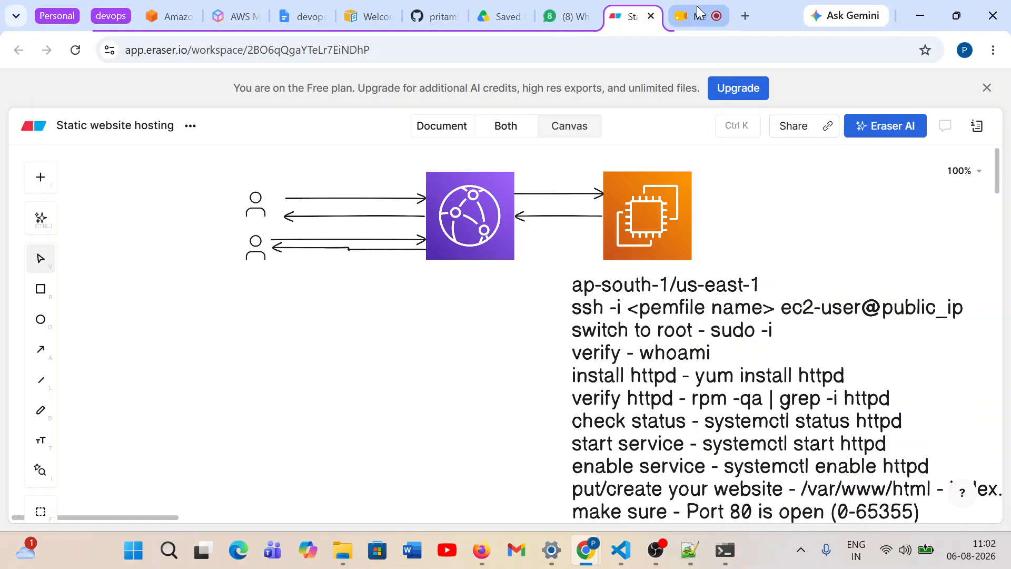
scroll(603, 345, "down", 3)
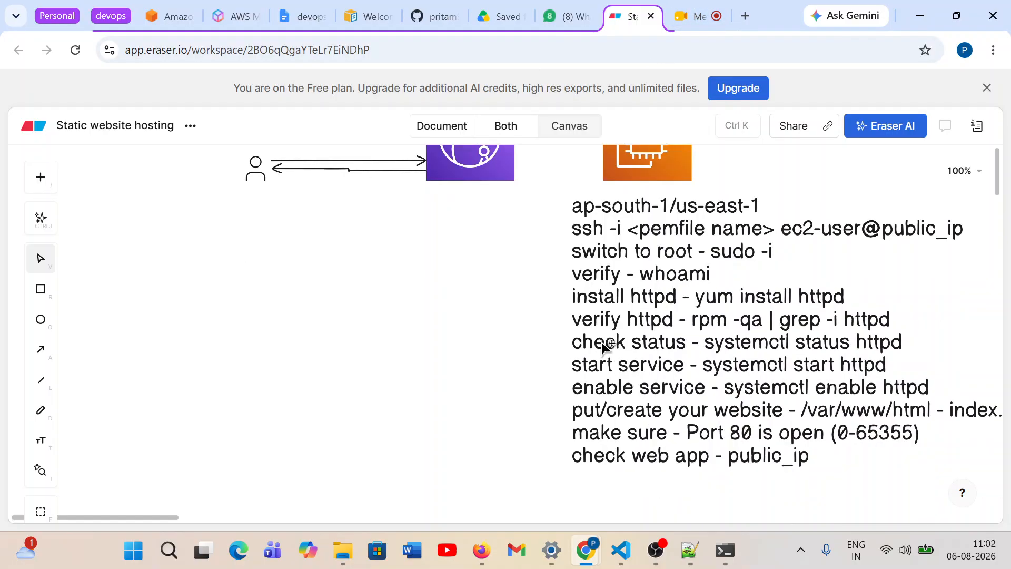
scroll(603, 345, "up", 3)
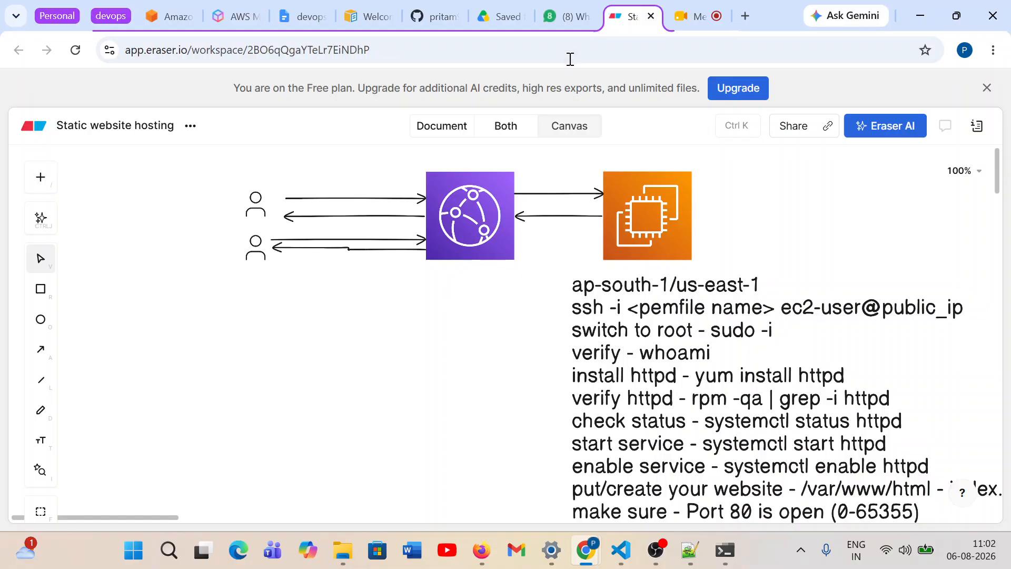
mouse_move(561, 33)
mouse_move(659, 559)
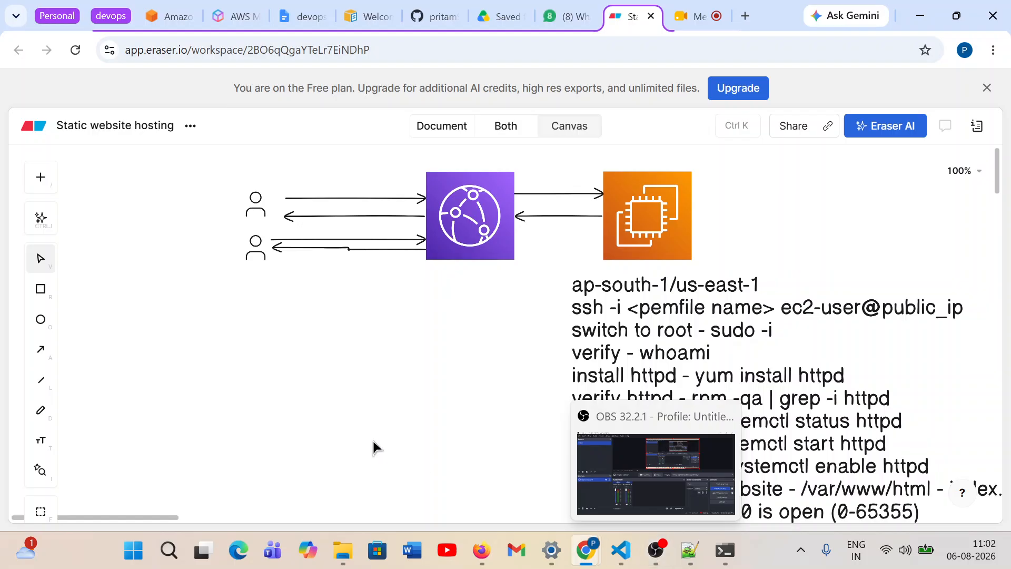
left_click(658, 556)
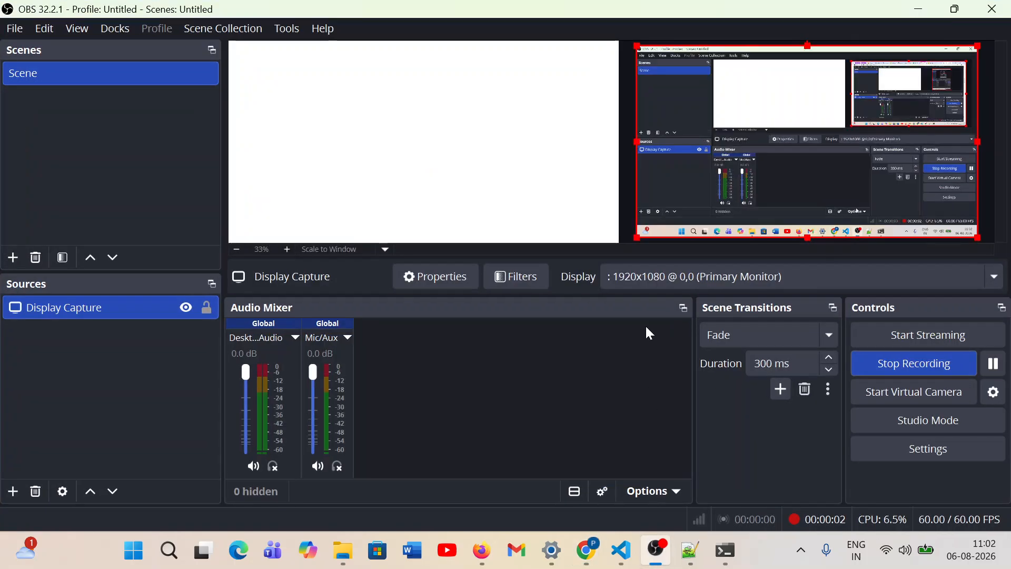